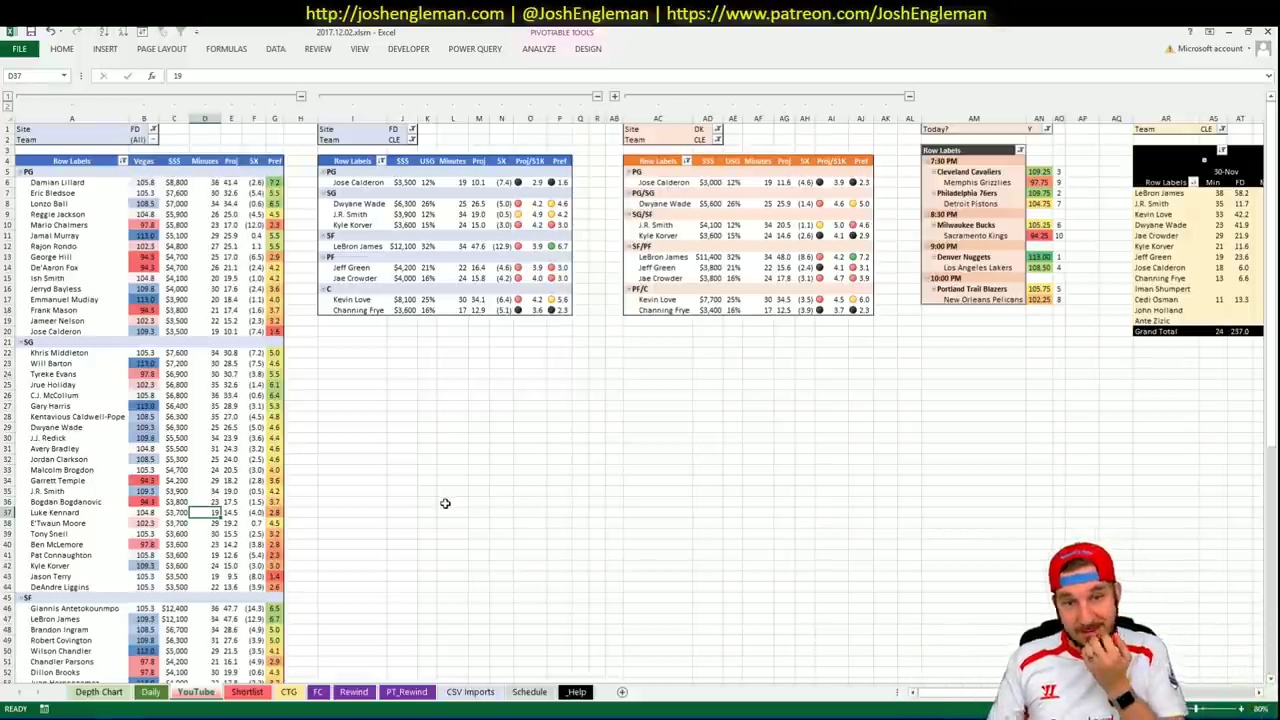
Dismiss the desktop notification and clear the Shortlist sheet's names in A2:A21.
left_click(452, 394)
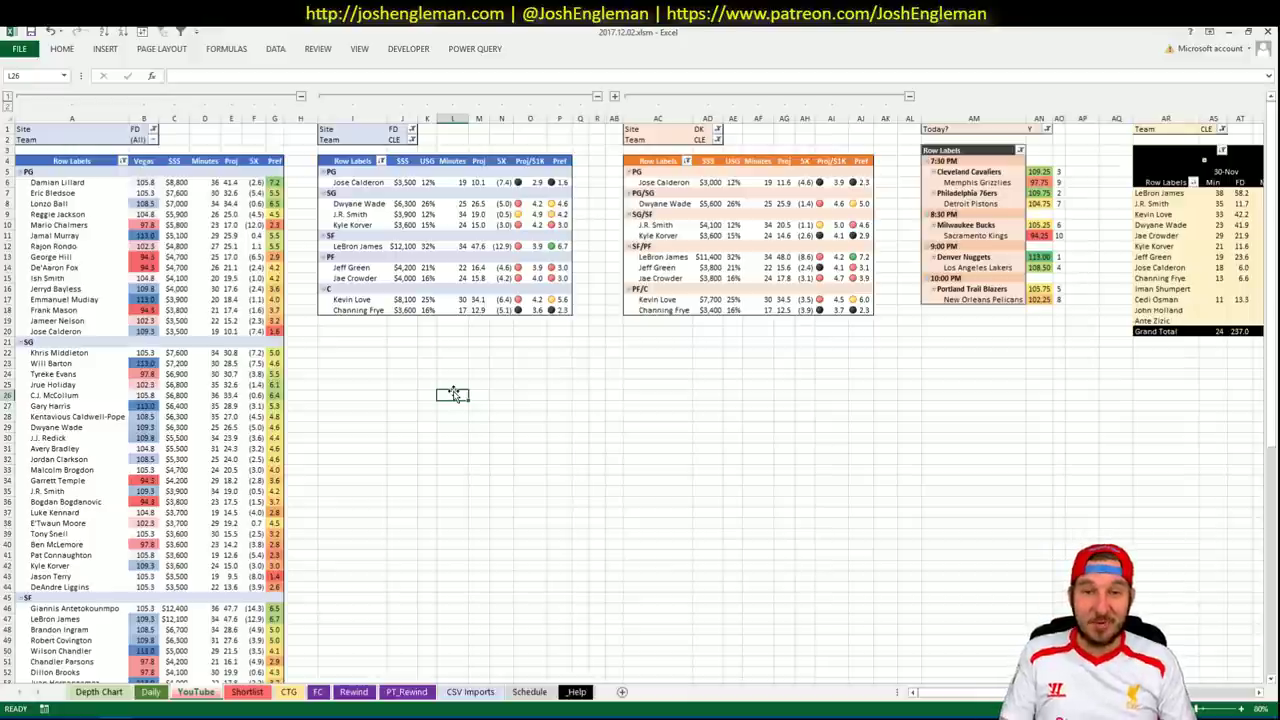
left_click(451, 352)
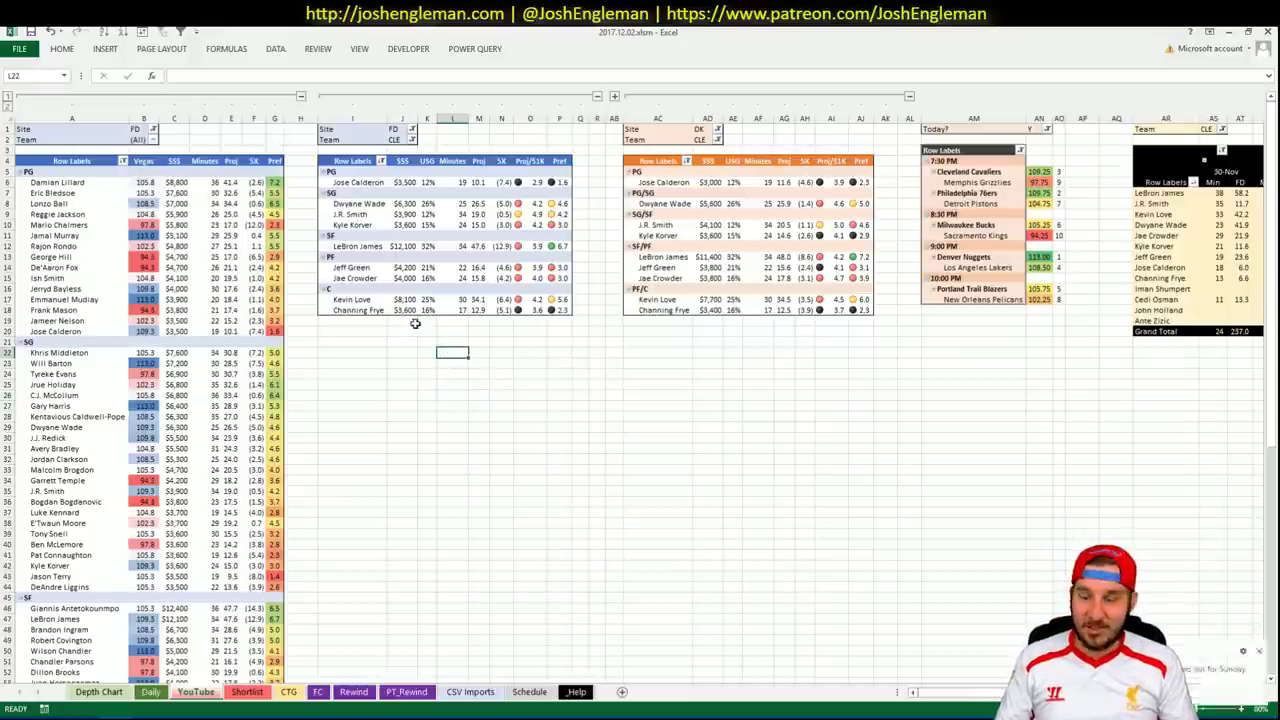
left_click(1258, 650)
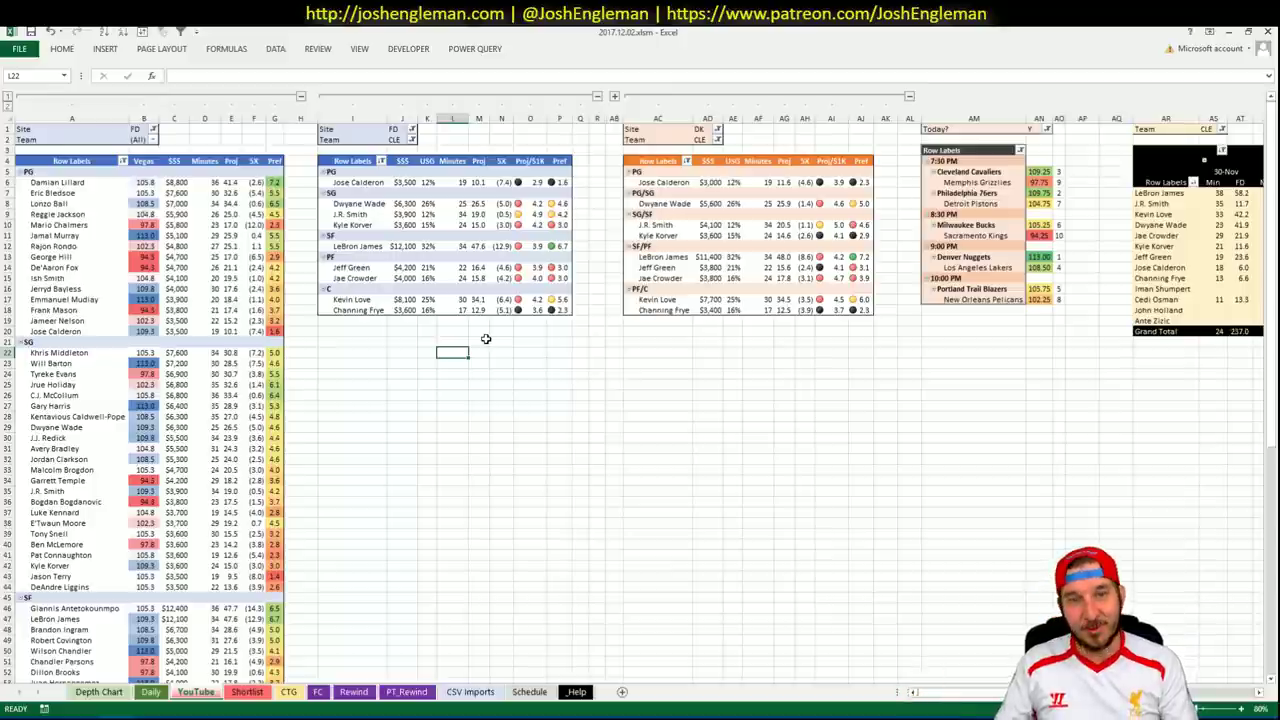
left_click(501, 341)
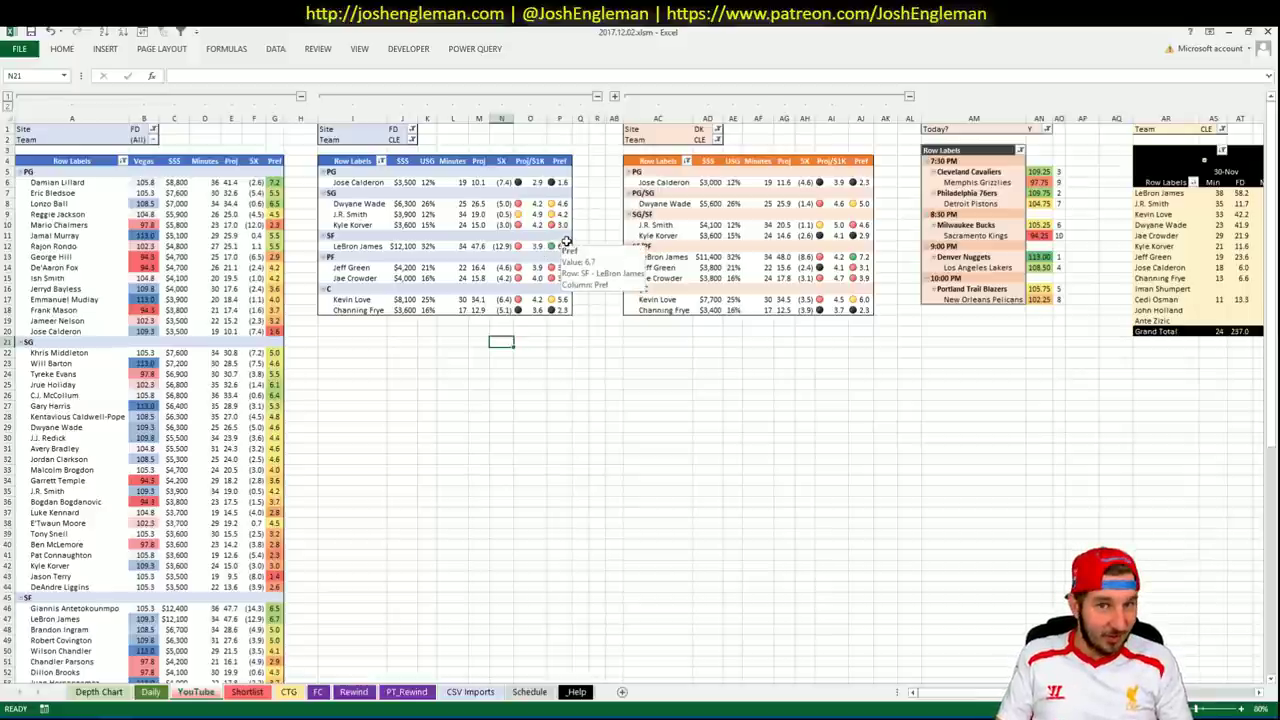
left_click(455, 331)
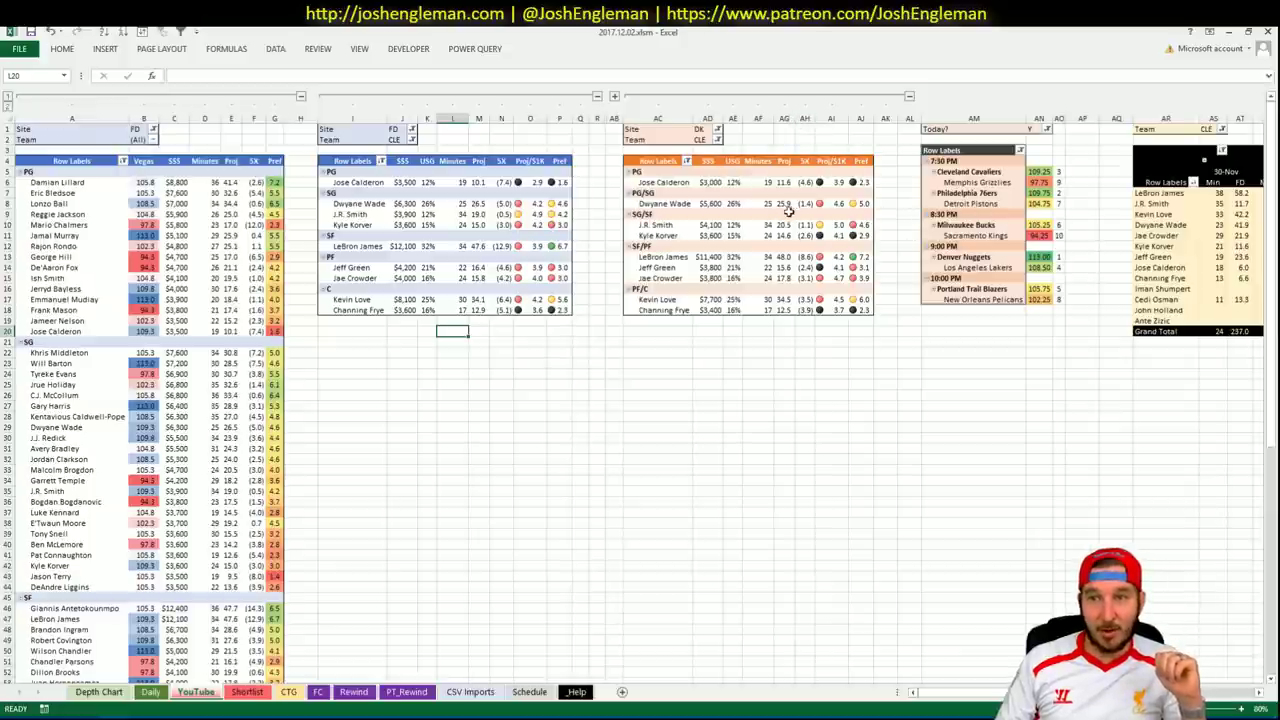
left_click(567, 502)
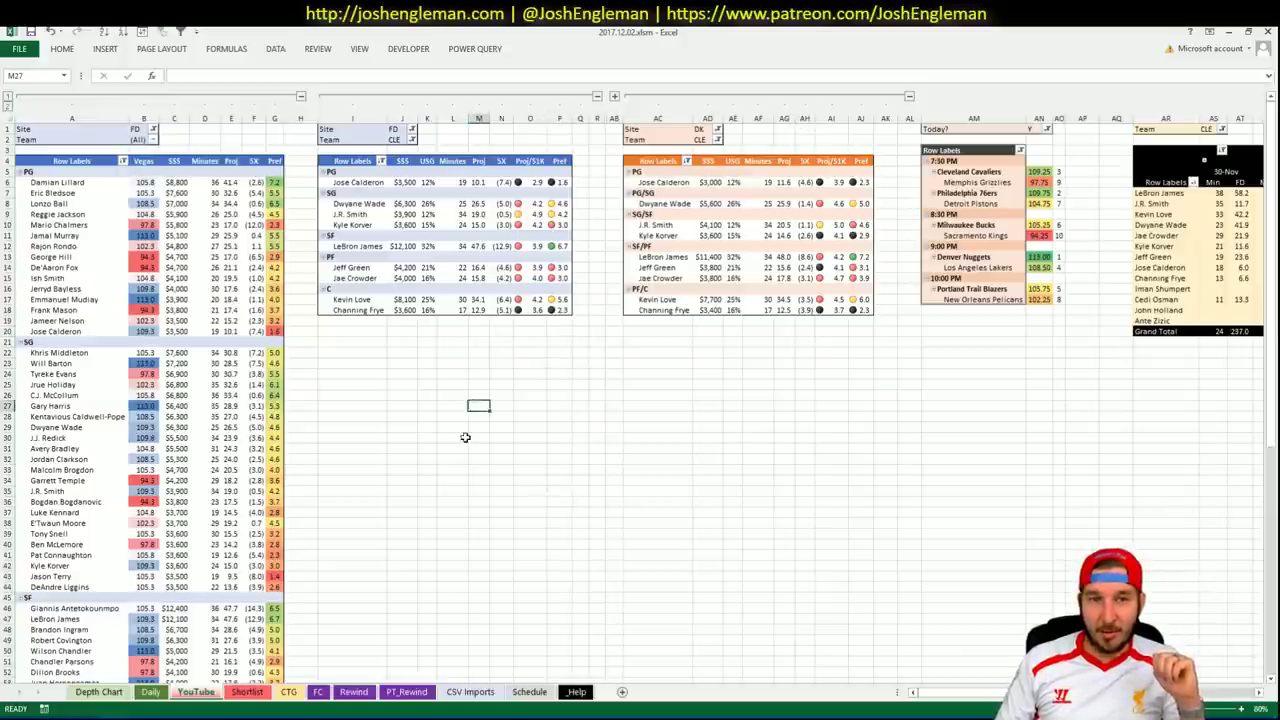
left_click(252, 683)
left_click(248, 692)
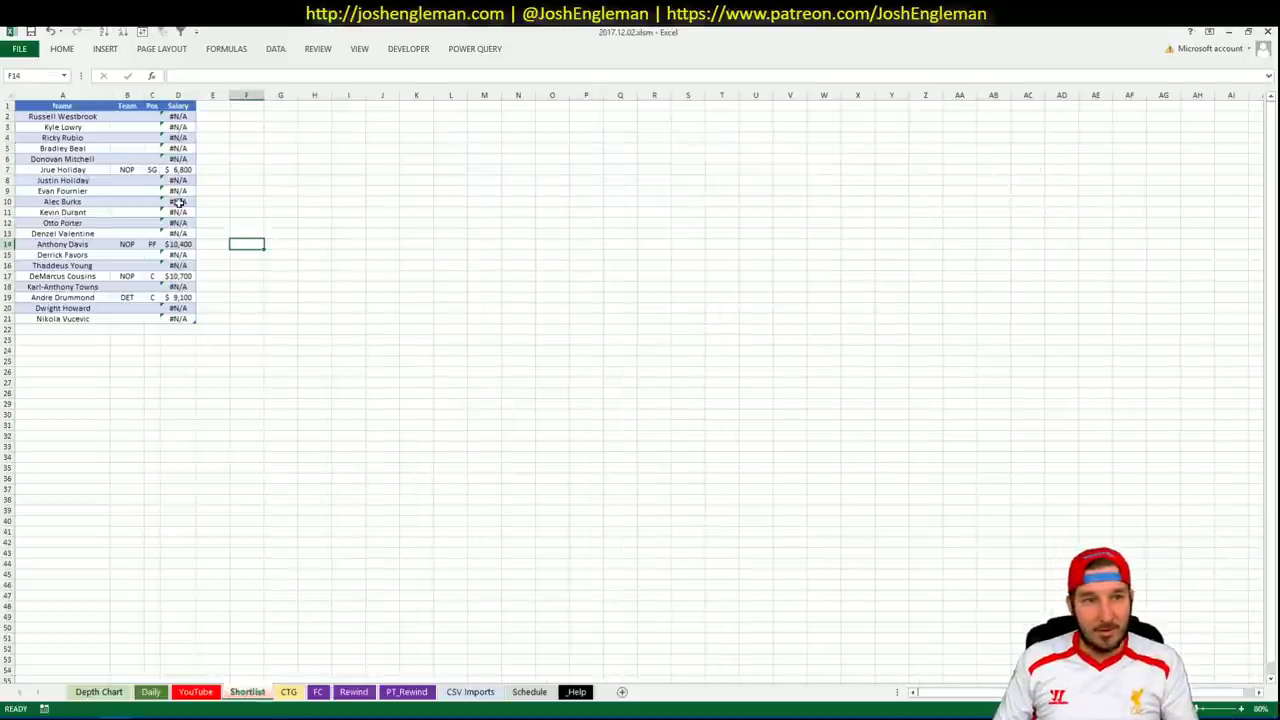
left_click_drag(62, 117, 66, 313)
key("Delete")
Open a second workbook window snapped left, with a collapsed ribbon, a narrow width and 80% zoom.
left_click(420, 288)
left_click(360, 48)
left_click(369, 80)
key("super+Left")
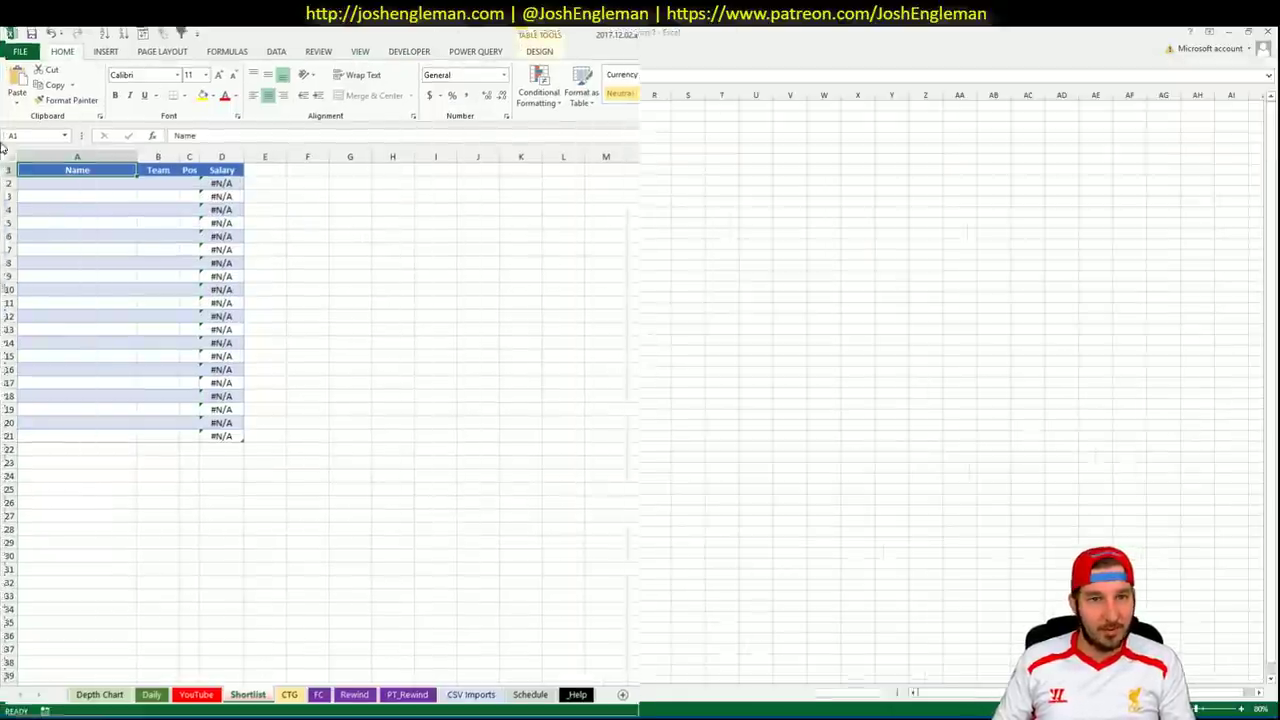
left_click(646, 183)
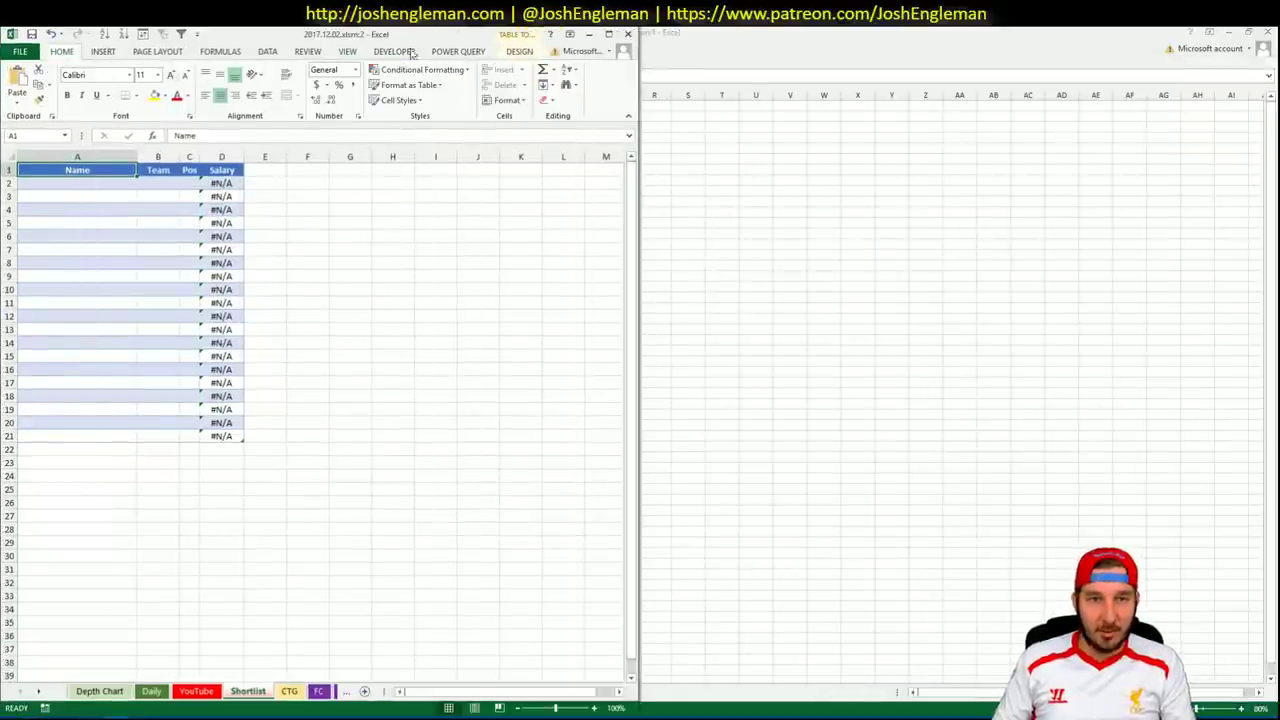
double_click(103, 51)
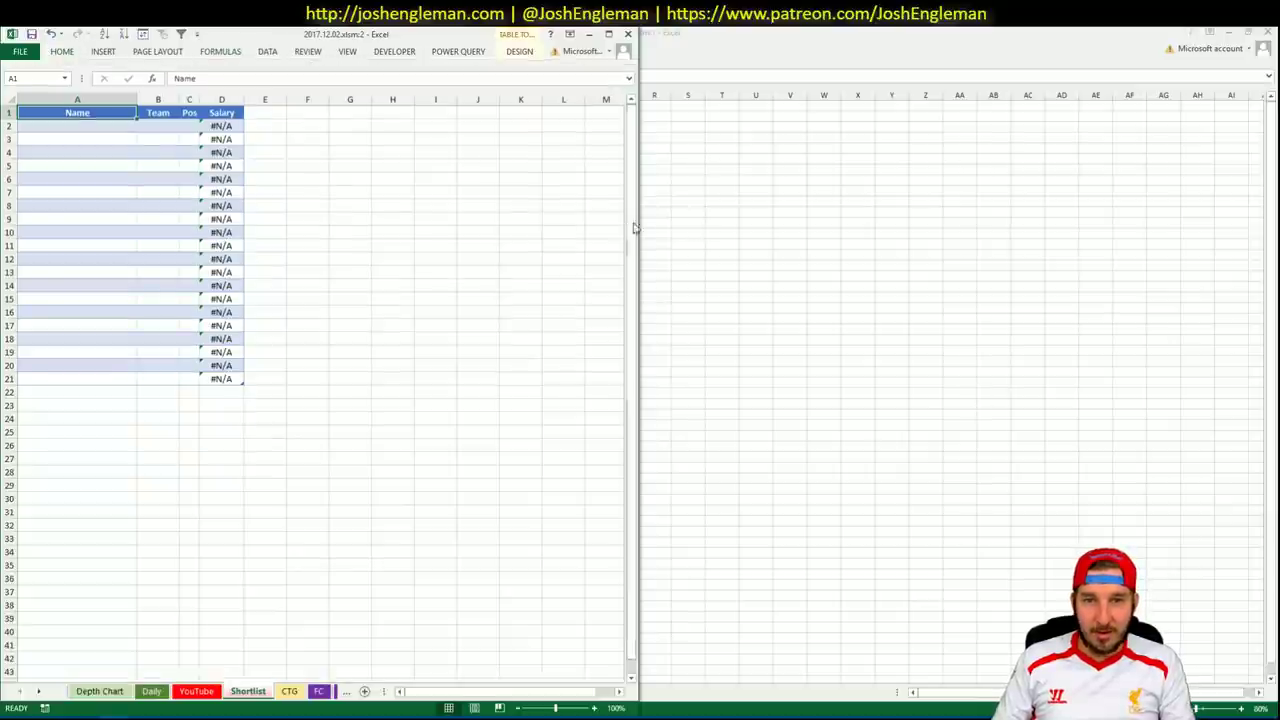
left_click_drag(642, 179, 251, 206)
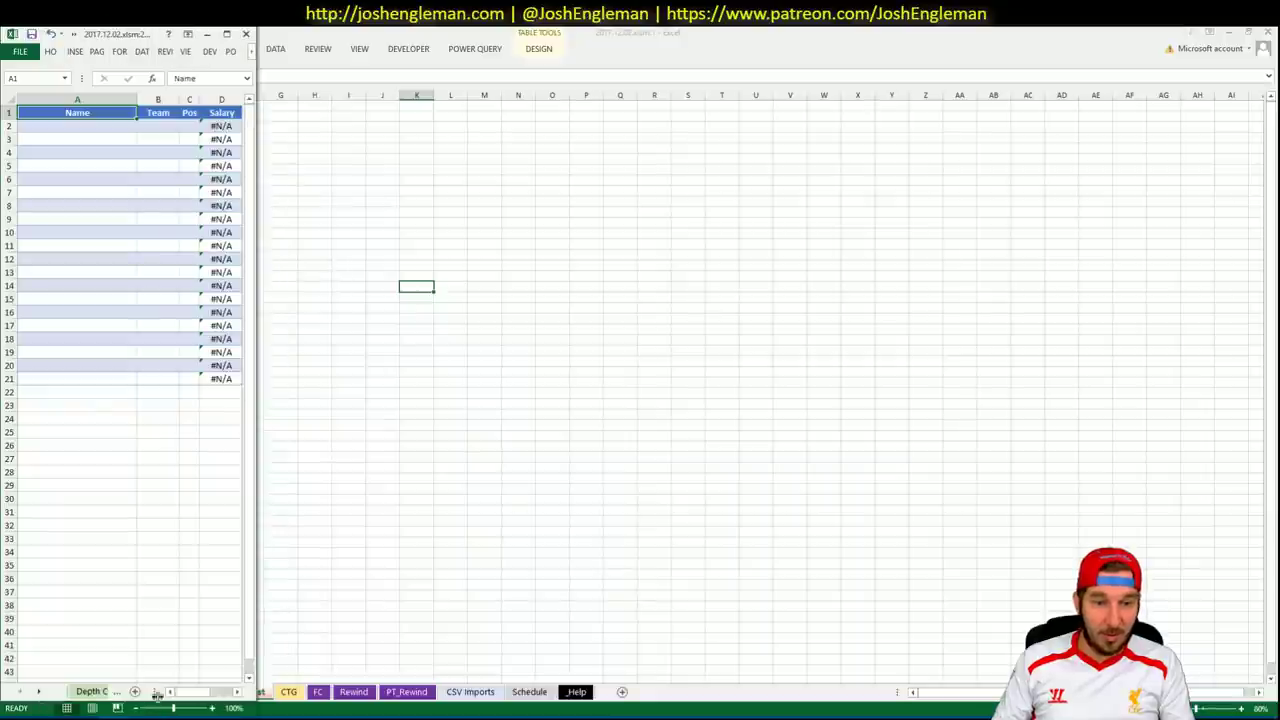
left_click(136, 708)
left_click(136, 708)
Fit the main workbook beside the narrow window, check the B14 Team formula, and show the pivot sheet.
left_click(514, 31)
left_click_drag(514, 31, 1129, 63)
left_click(258, 247)
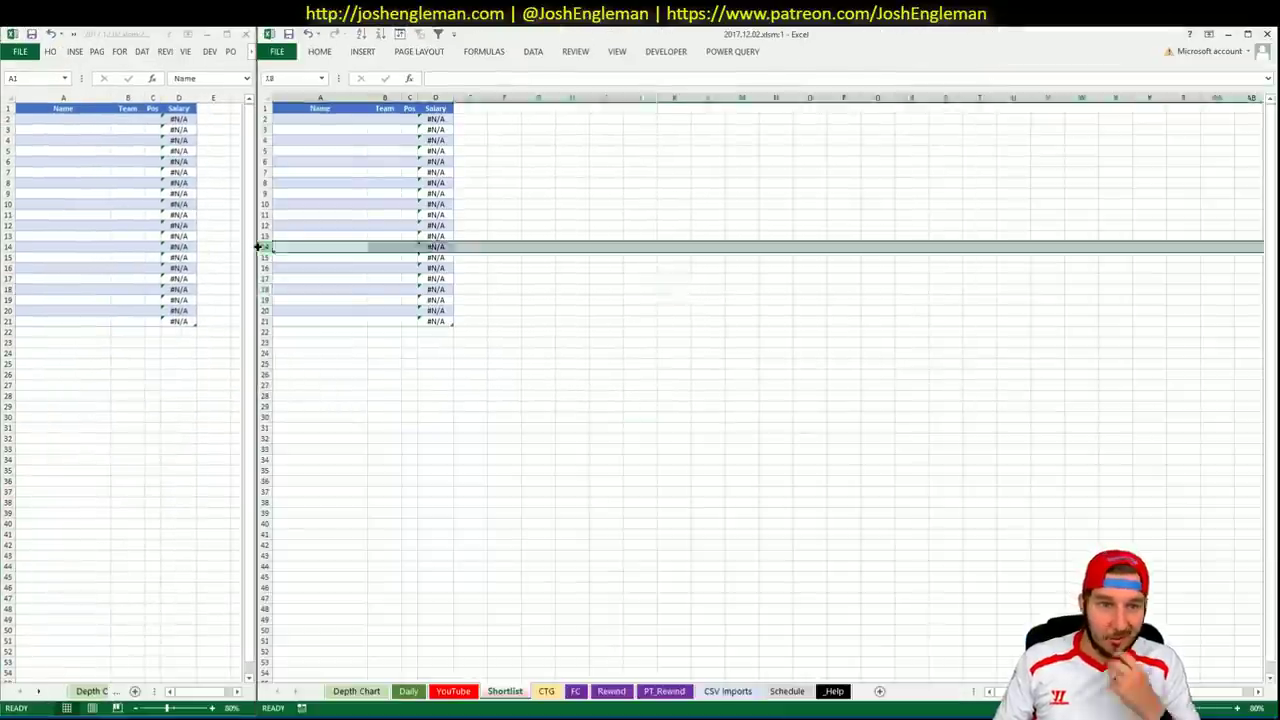
left_click(384, 246)
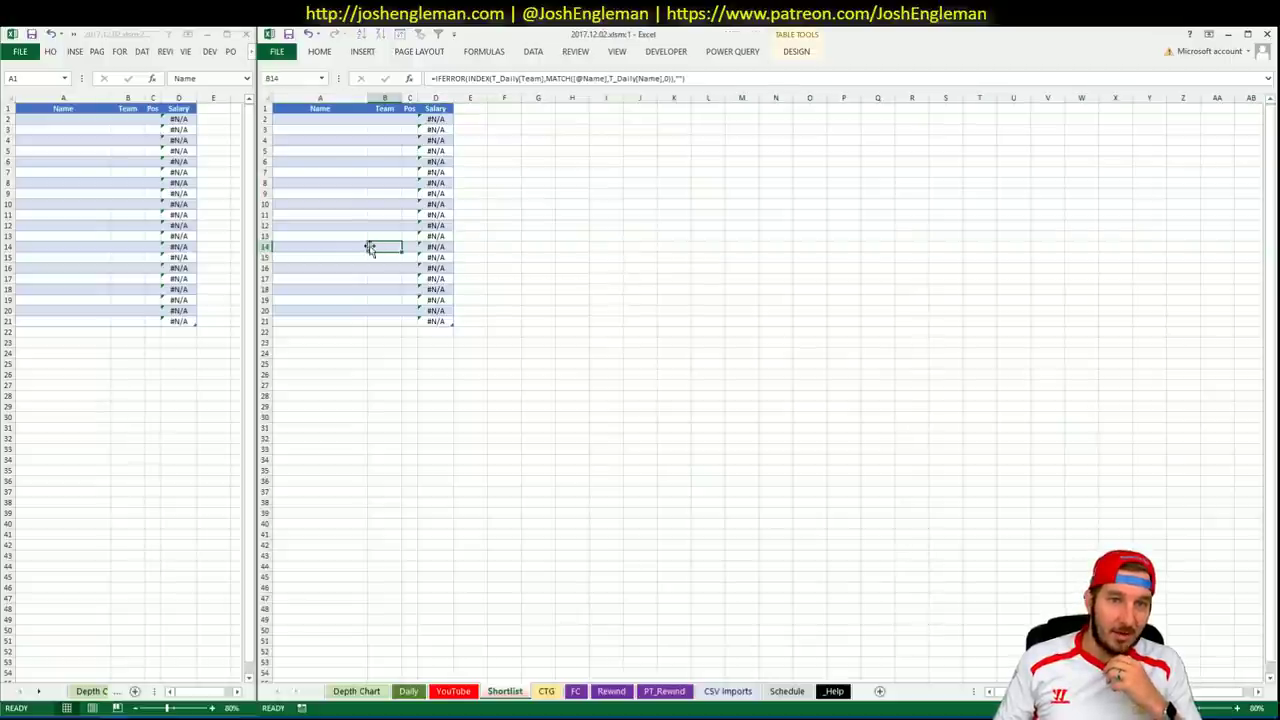
left_click_drag(250, 243, 217, 246)
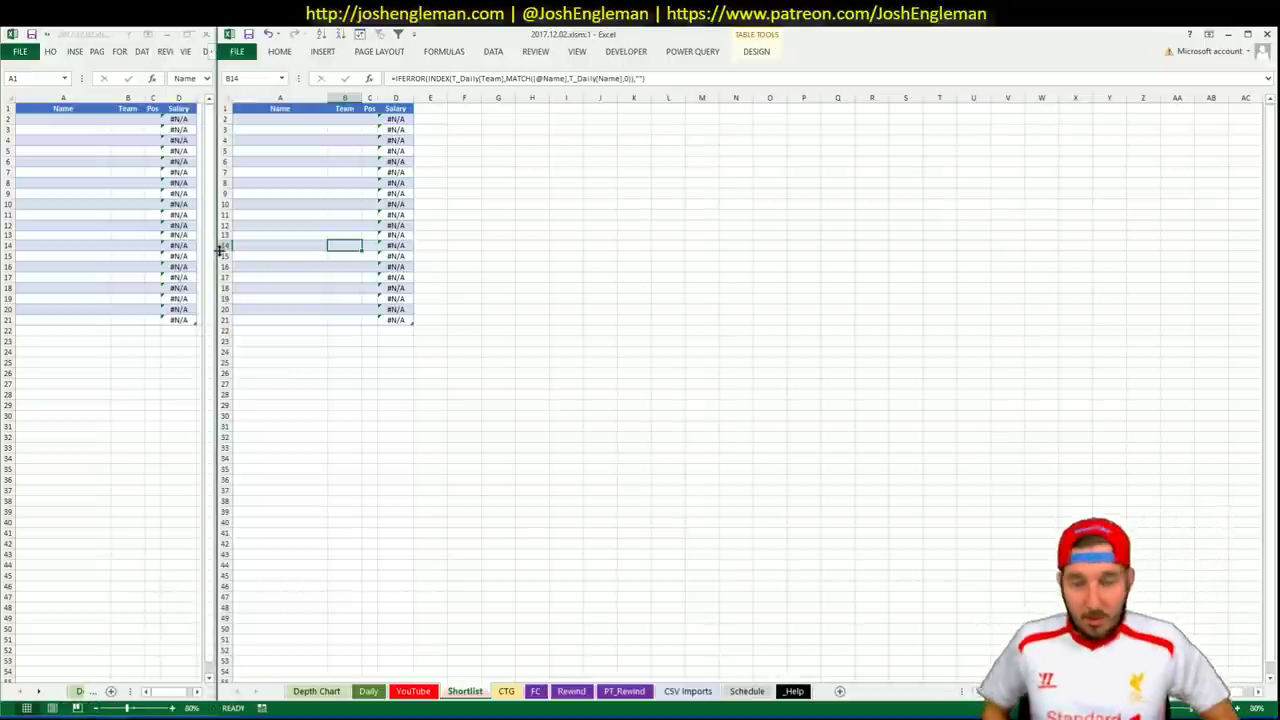
left_click(420, 692)
left_click(872, 482)
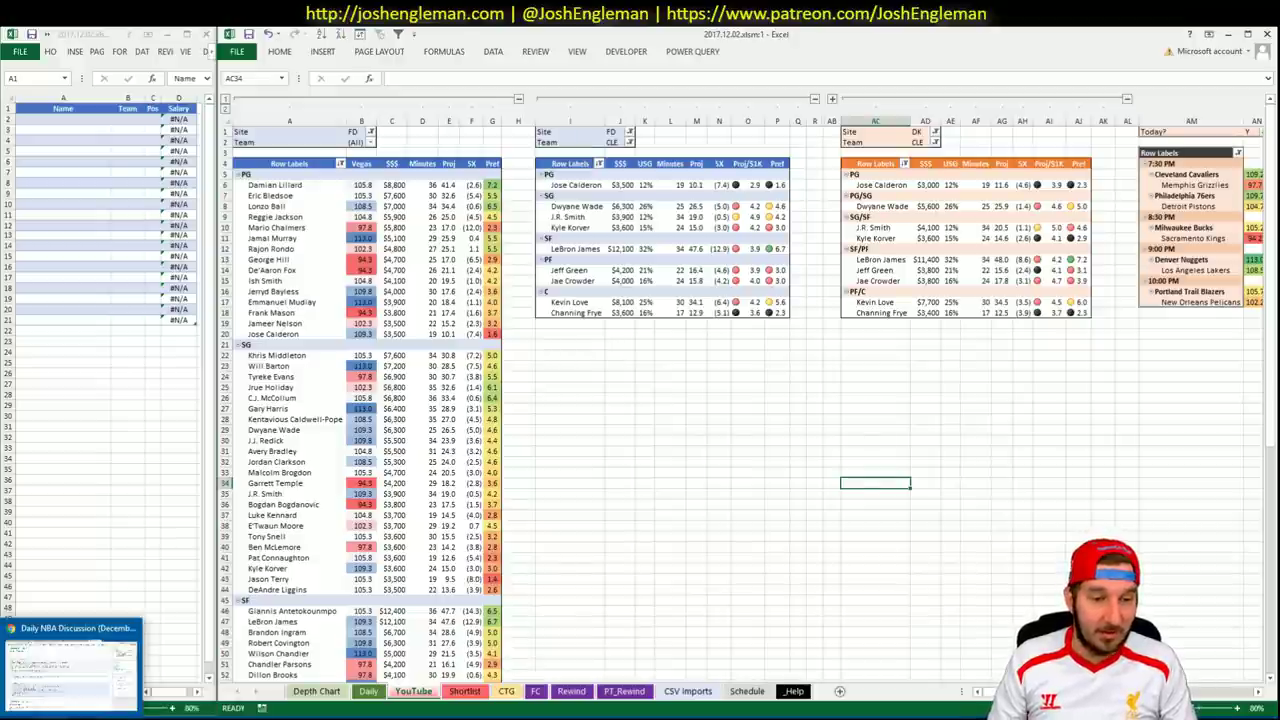
Search 'cavs' on Cleaning the Glass and copy the Cavaliers' Shooting: Frequency player rows.
left_click(42, 712)
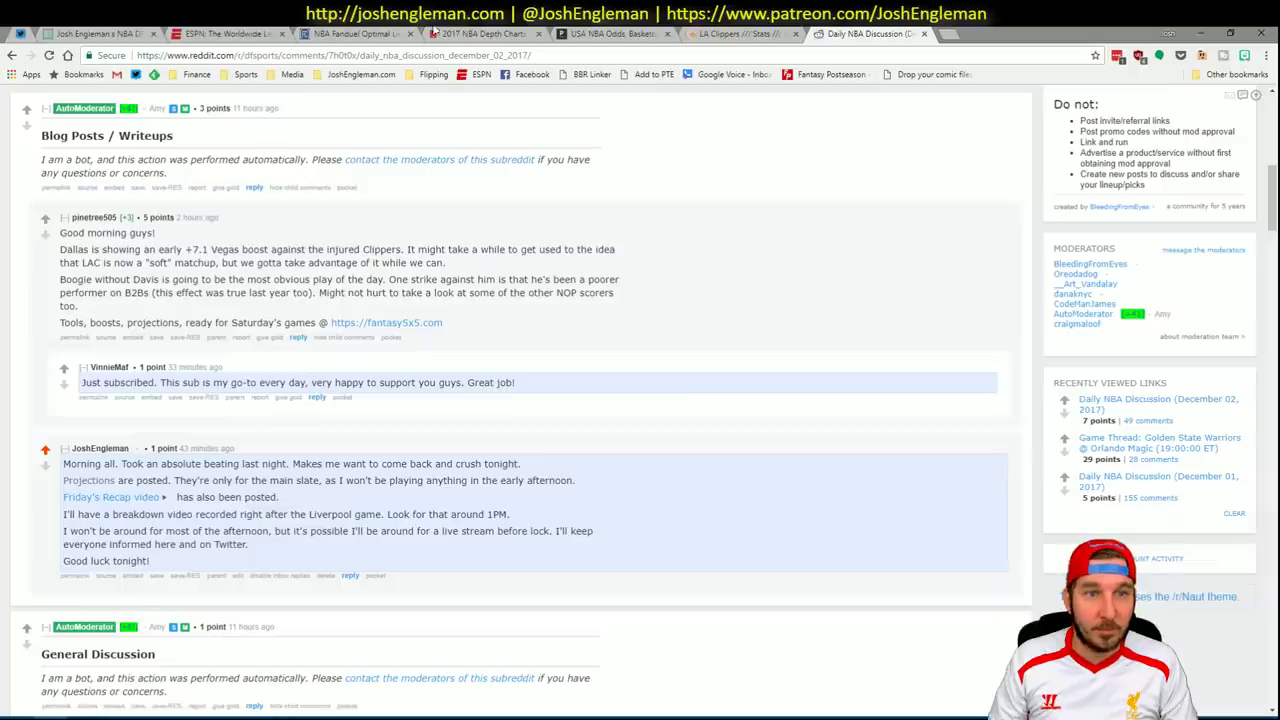
left_click(778, 32)
type("cavs")
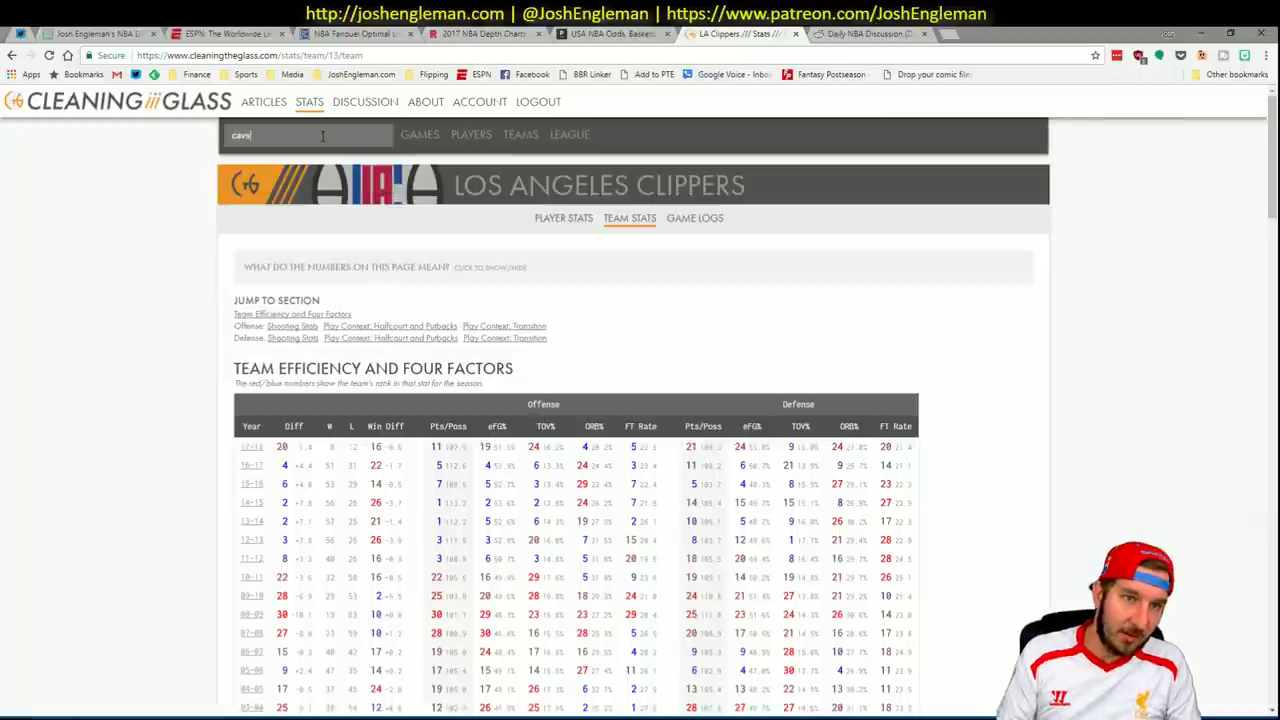
key("Down")
key("Return")
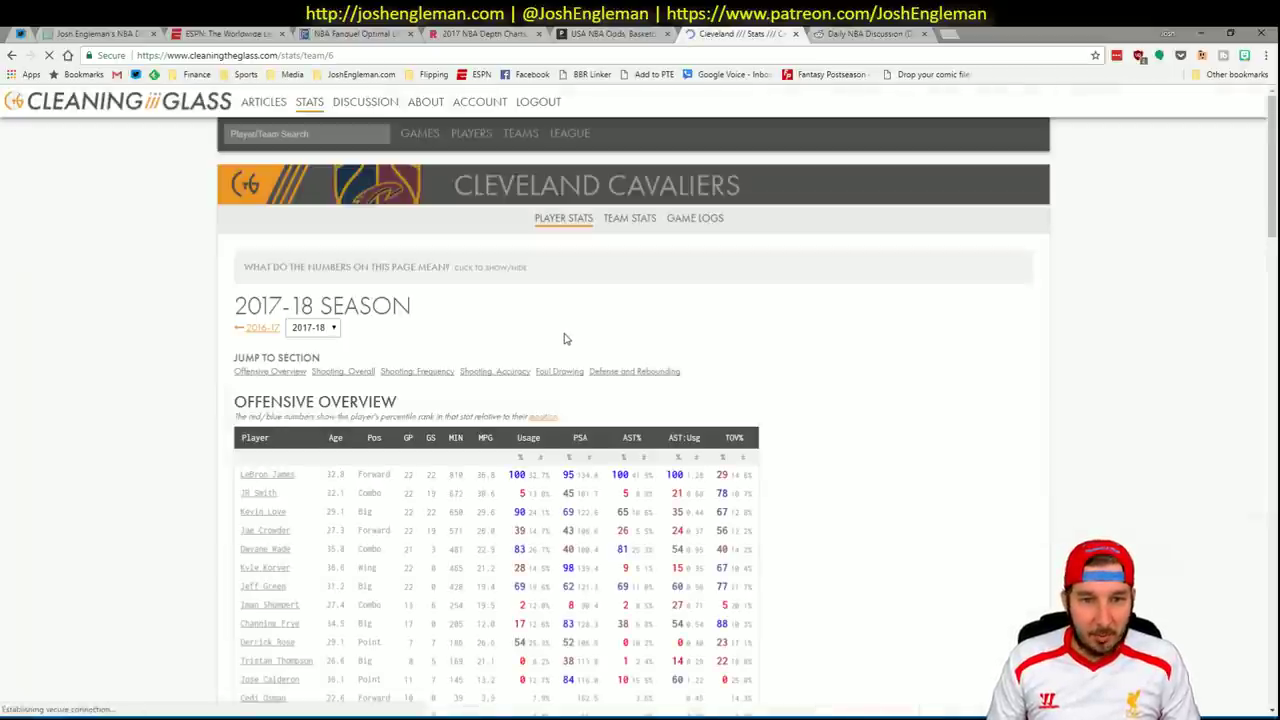
scroll(508, 314, "down", 1)
left_click(428, 310)
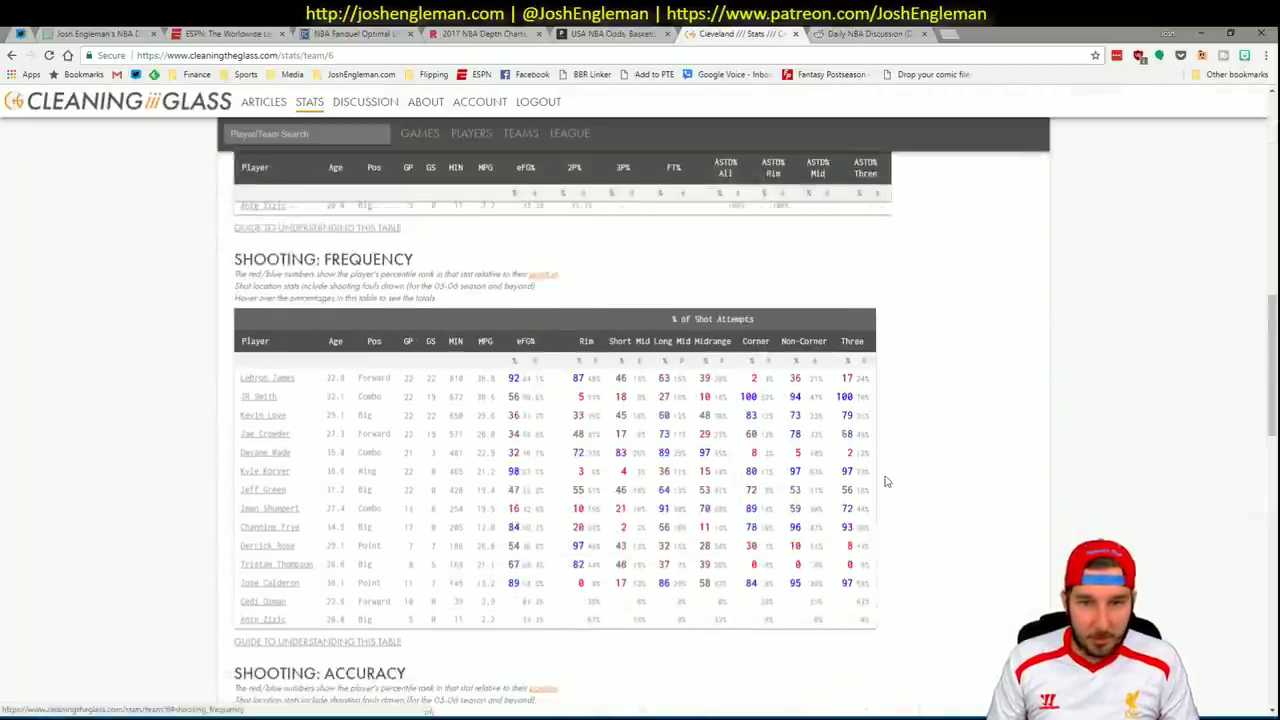
left_click_drag(877, 610, 241, 380)
key("ctrl+c")
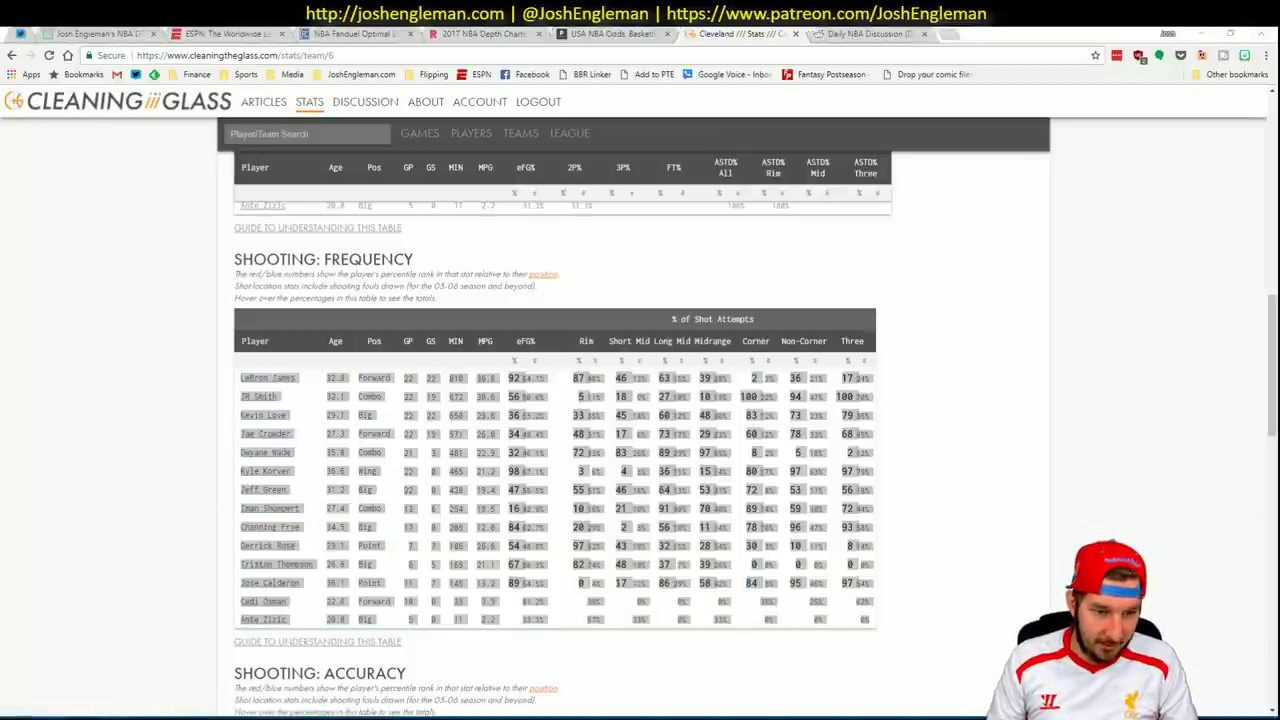
left_click(118, 660)
Refresh the CTG sheet with the copied Cavaliers shooting data.
left_click(118, 660)
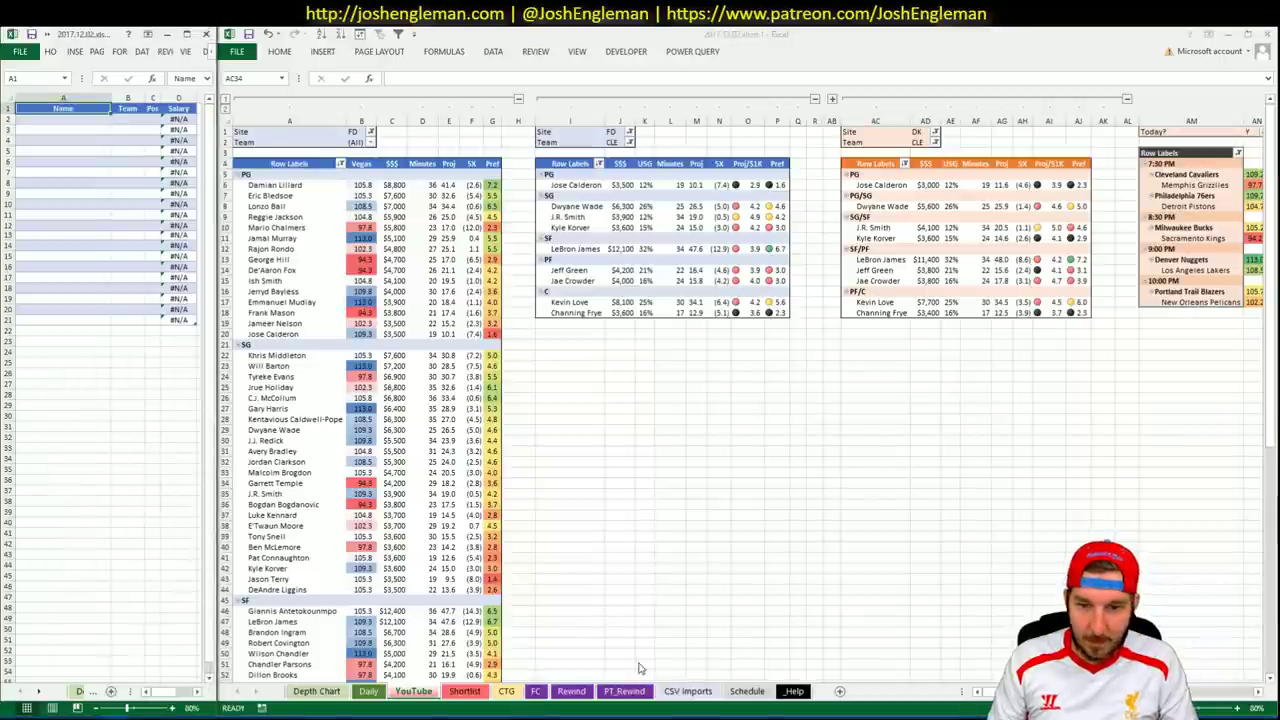
left_click(510, 697)
left_click(507, 691)
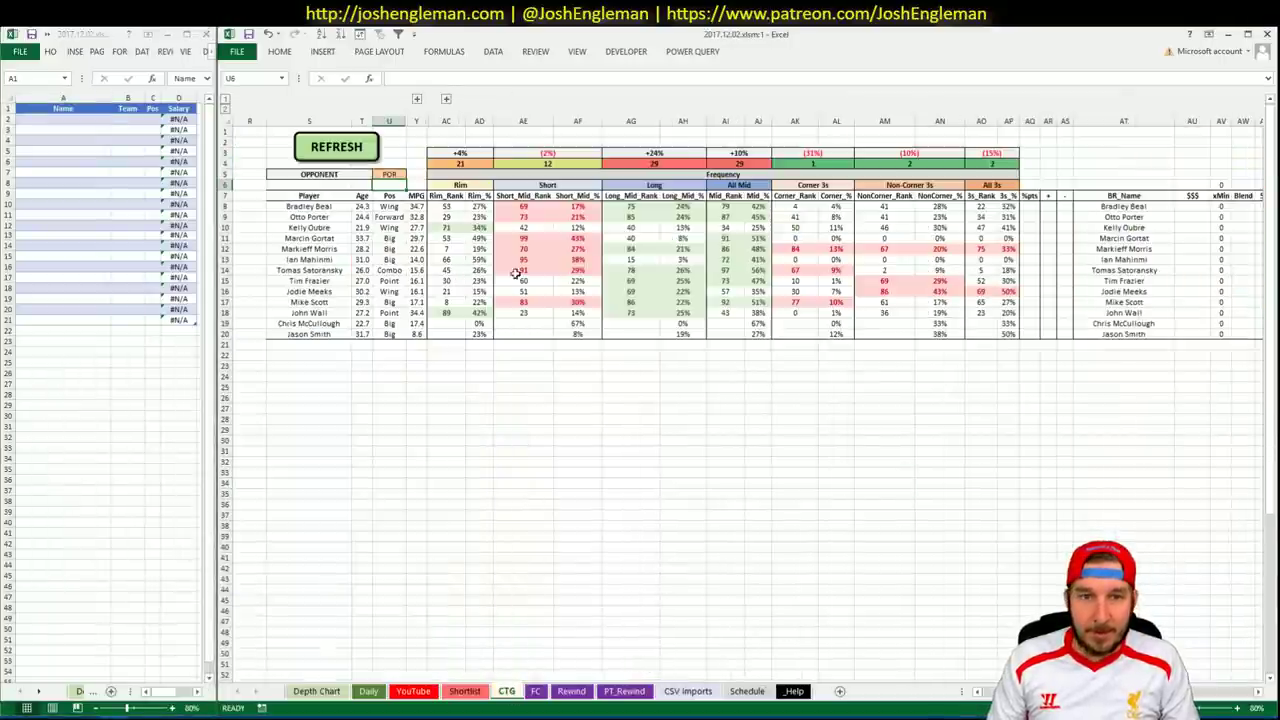
left_click(362, 147)
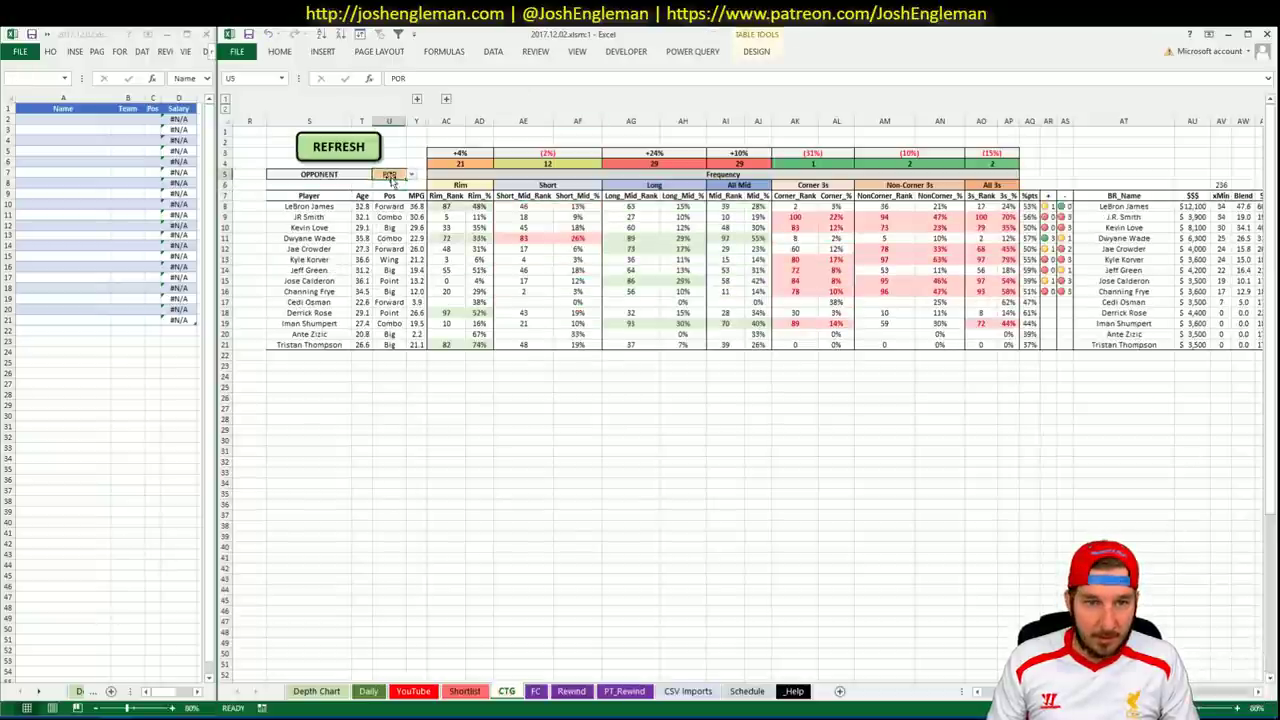
Choose MEM from the OPPONENT dropdown in U5.
left_click(415, 691)
left_click(512, 692)
left_click(389, 174)
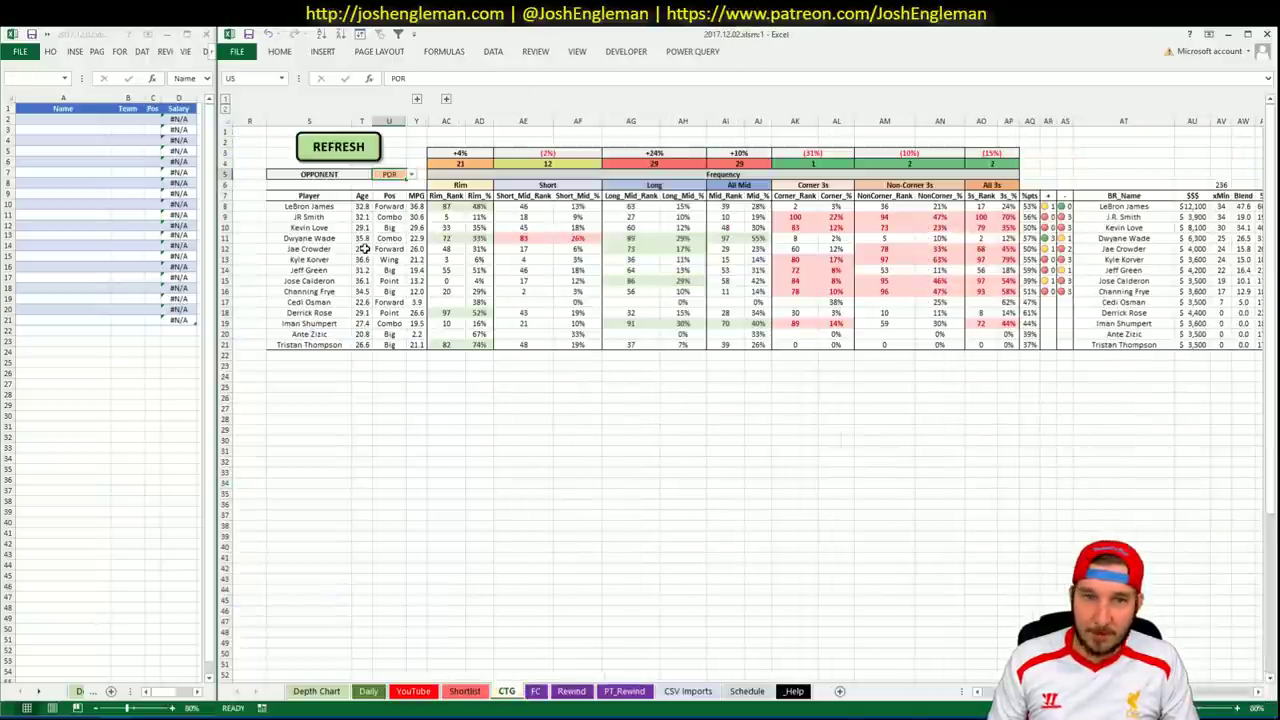
left_click(410, 174)
left_click(398, 196)
key("Return")
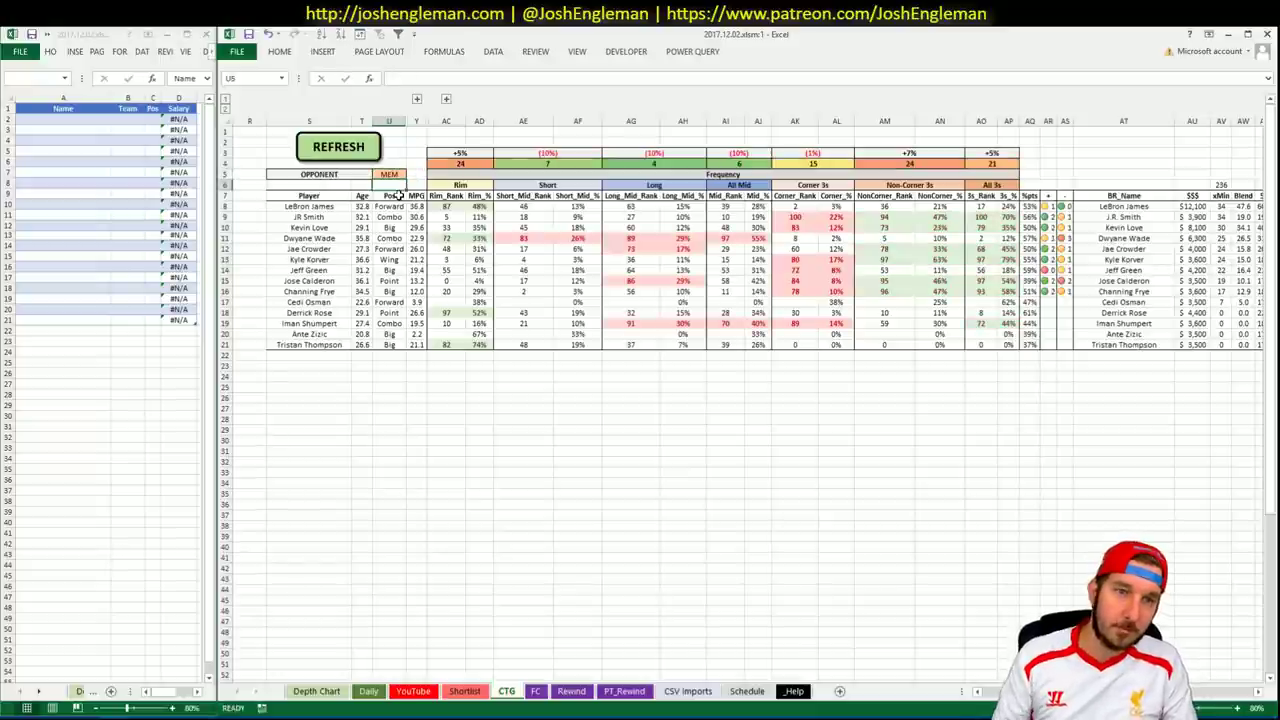
scroll(1248, 680, "right", 1)
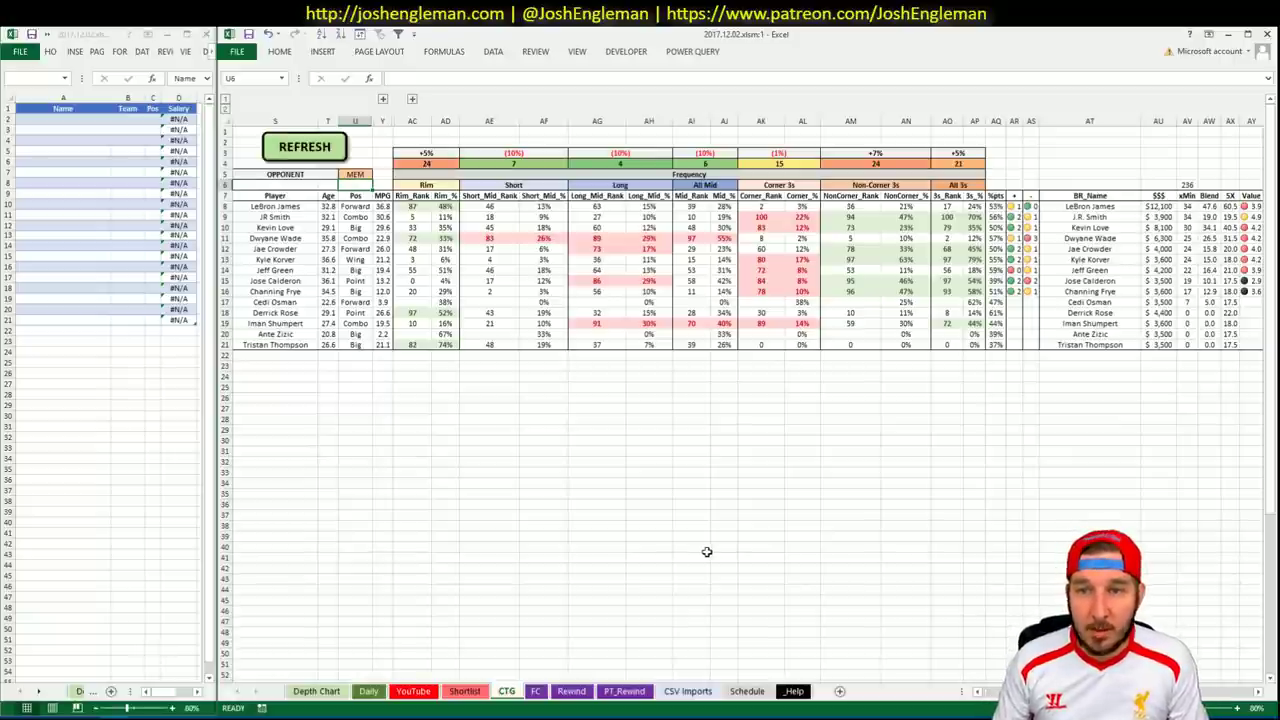
Add LeBron James and Kevin Love to the shortlist starting at A2.
left_click(94, 128)
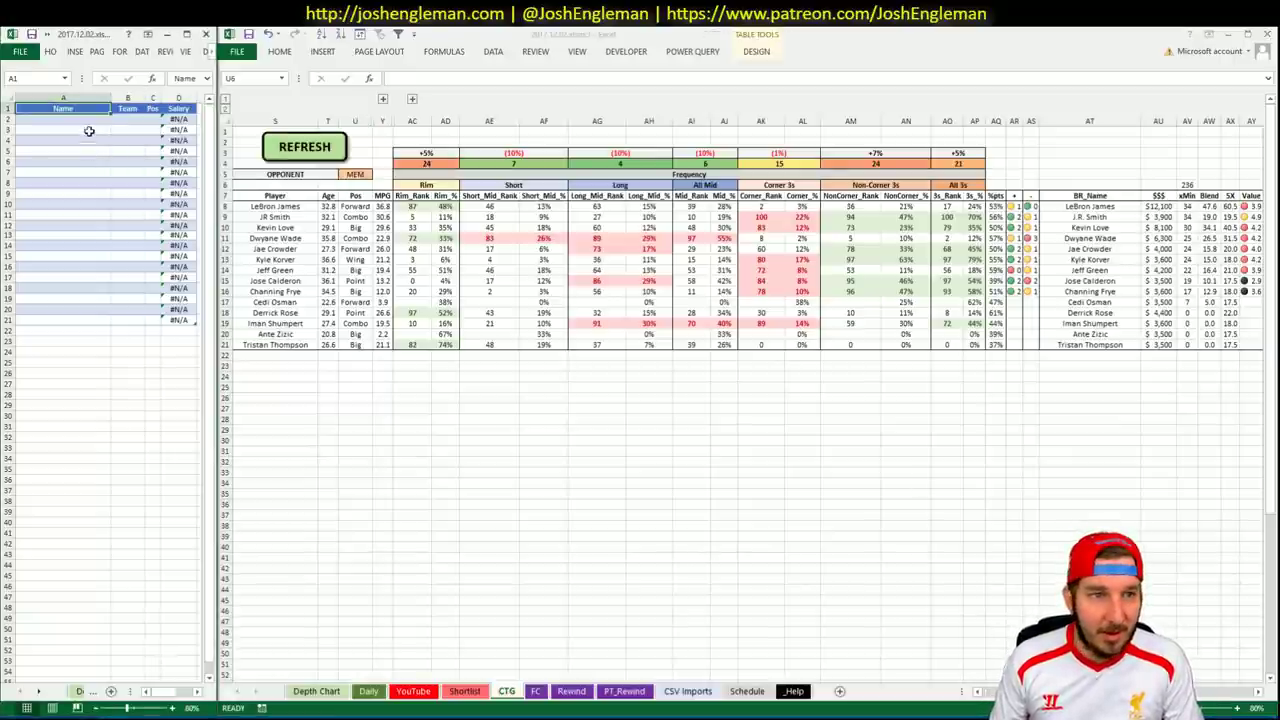
left_click(87, 118)
type("LeBron James")
key("Return")
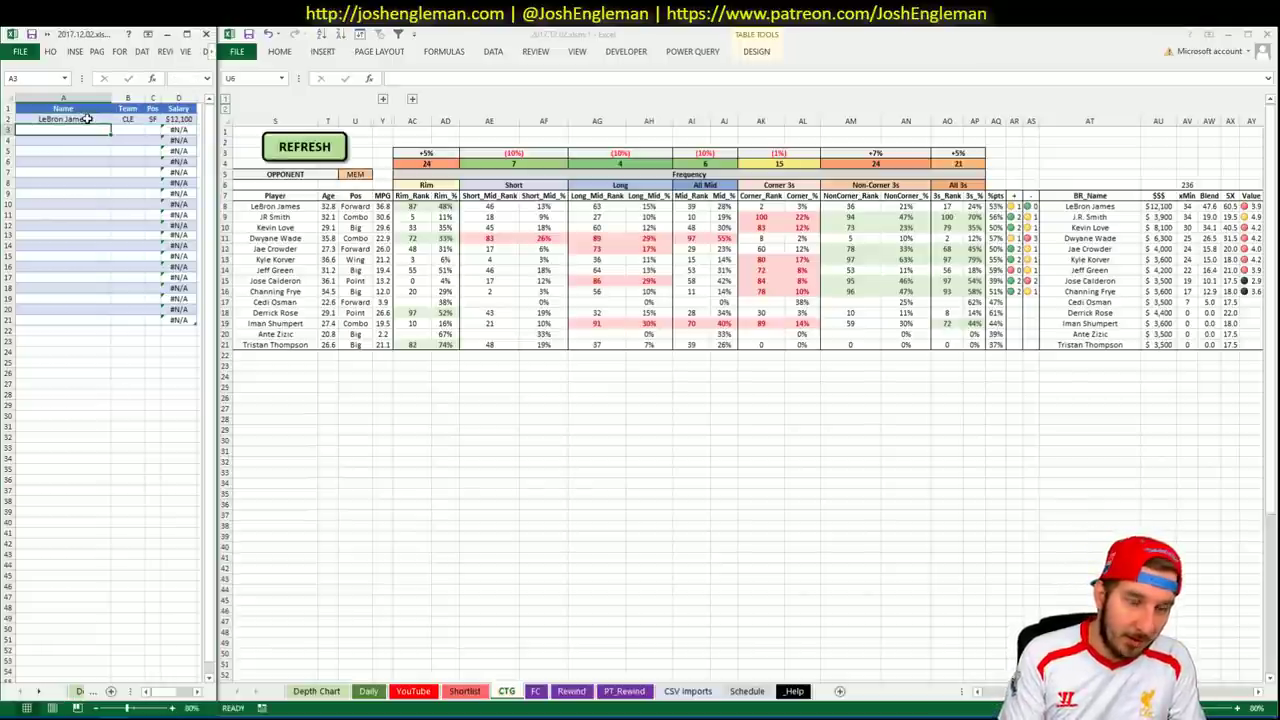
type("Kevin Love")
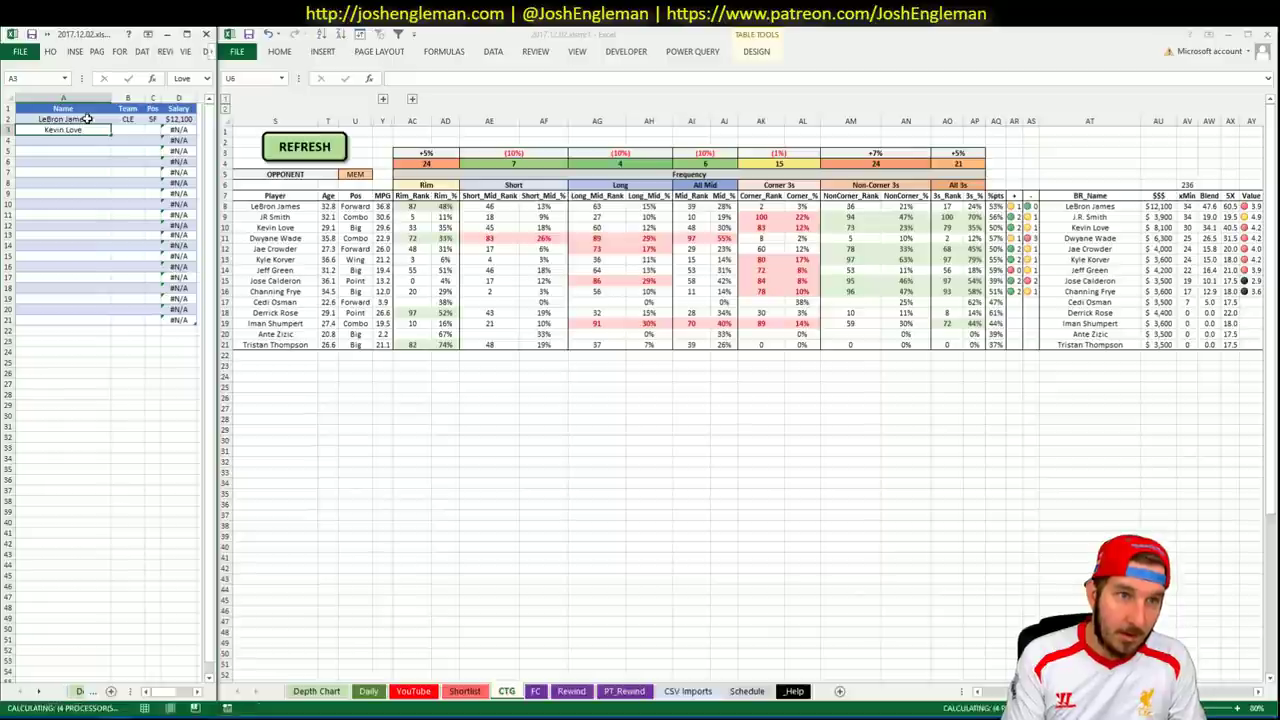
key("Return")
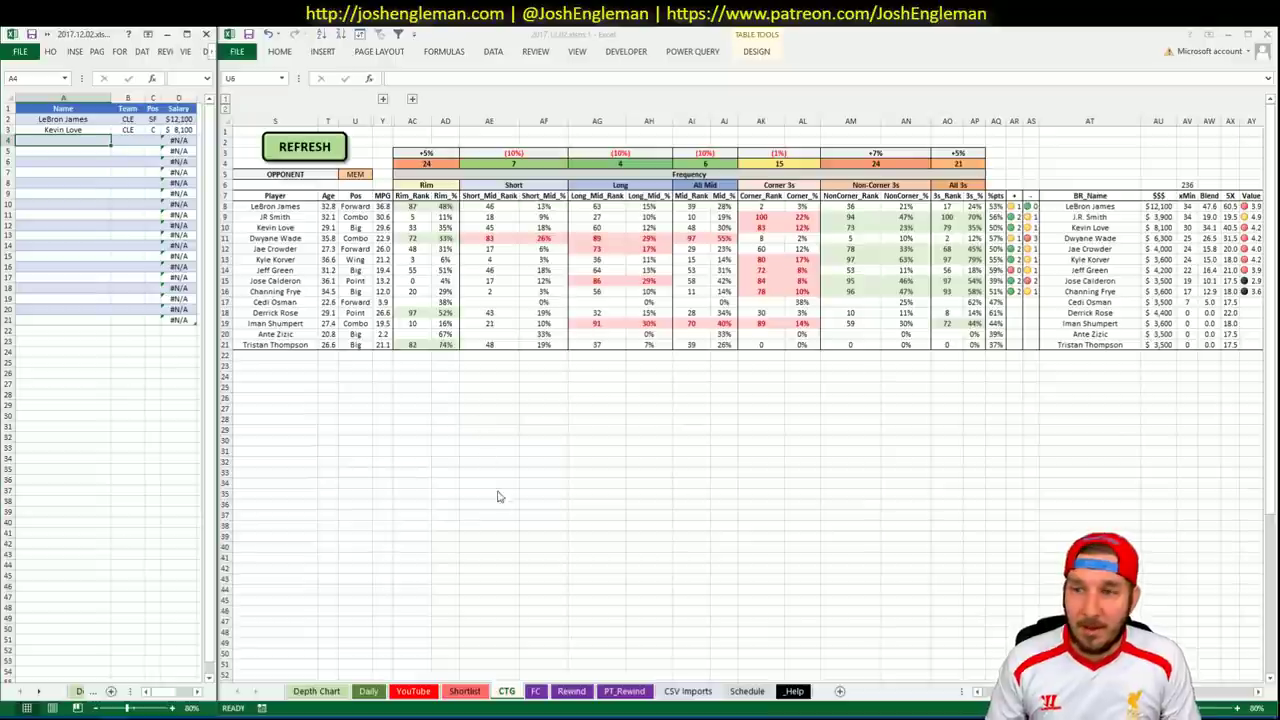
Show the Daily sheet of player pivots in the main workbook.
left_click(926, 486)
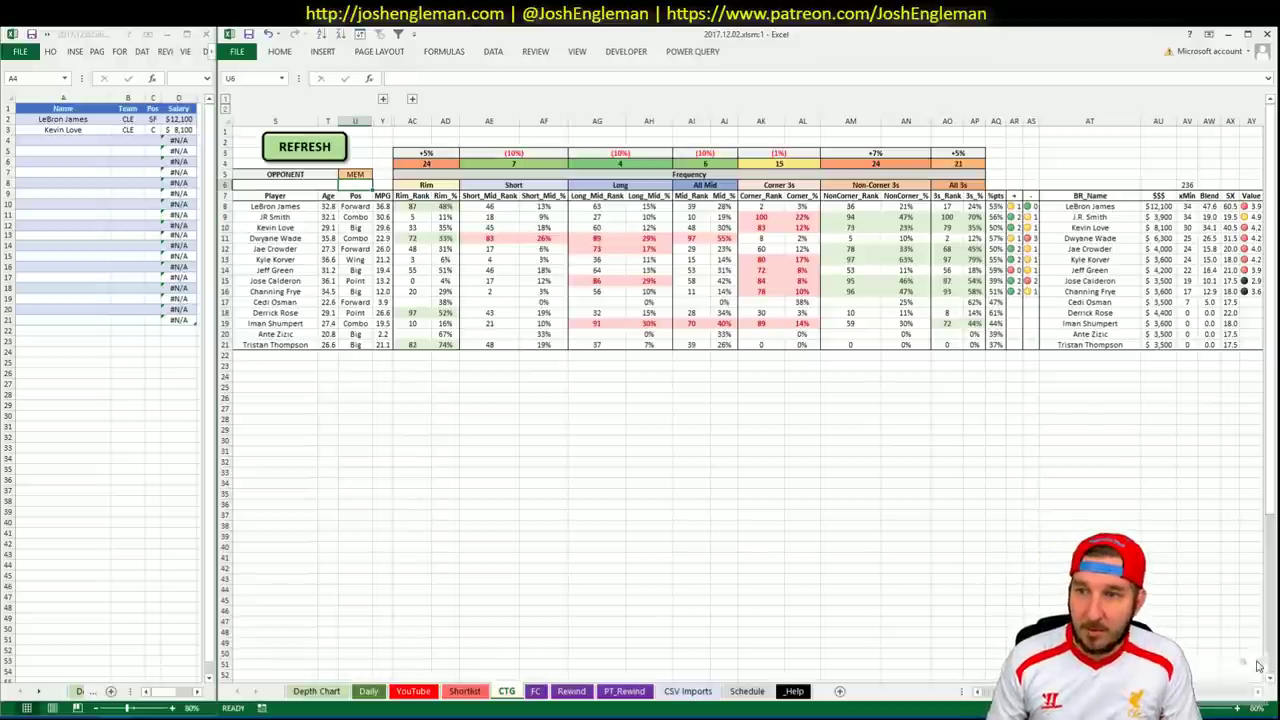
left_click(782, 378)
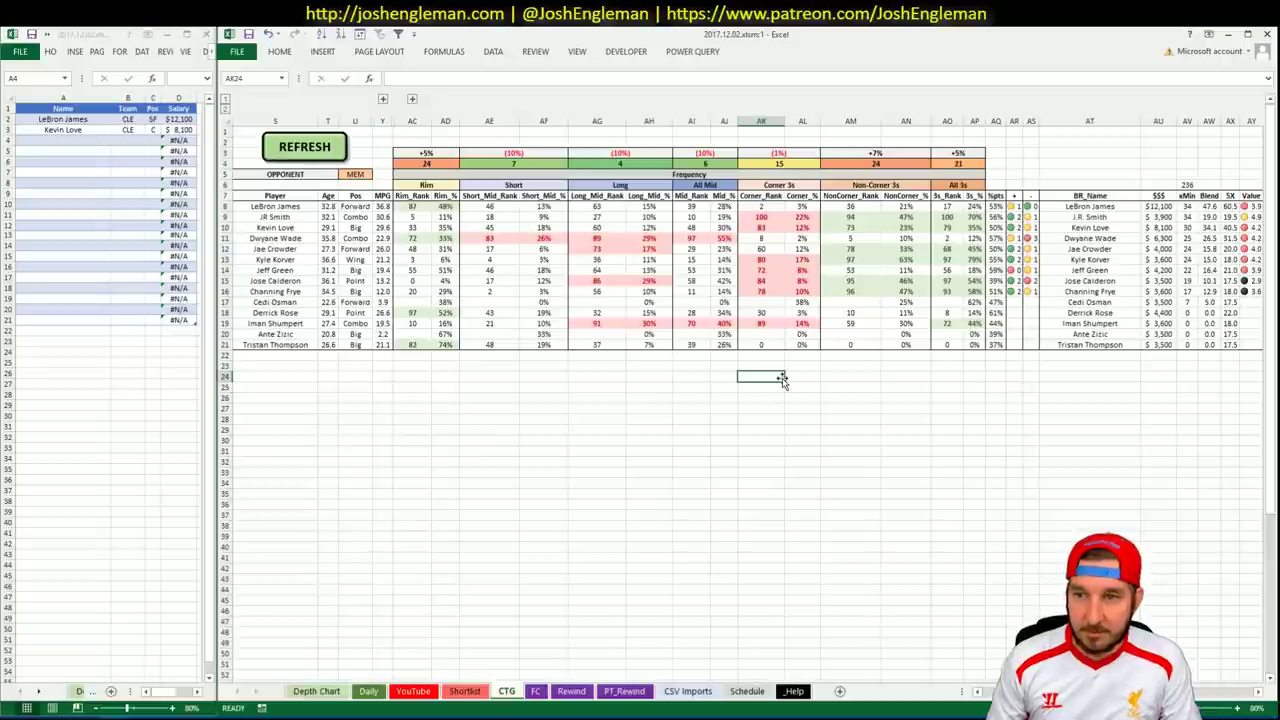
left_click(368, 691)
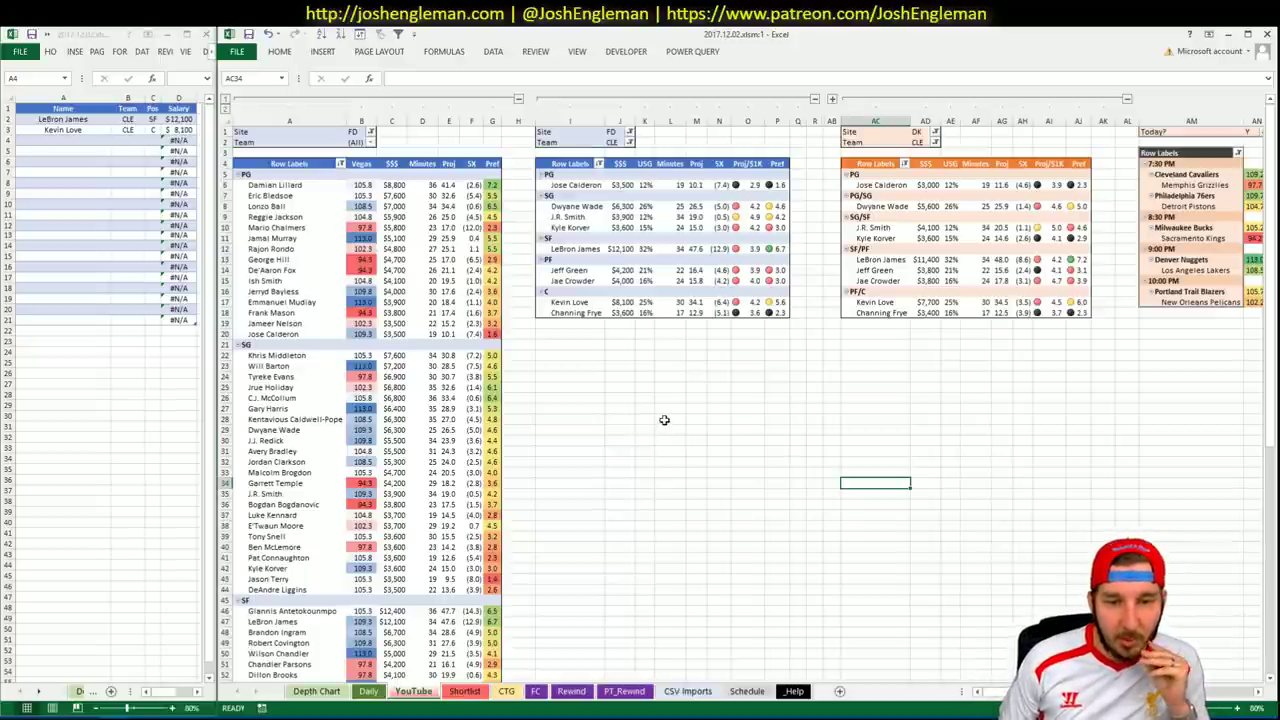
Filter Fantasy Cruncher to SF players and review Giannis Antetokounmpo's and LeBron James's details.
left_click(52, 716)
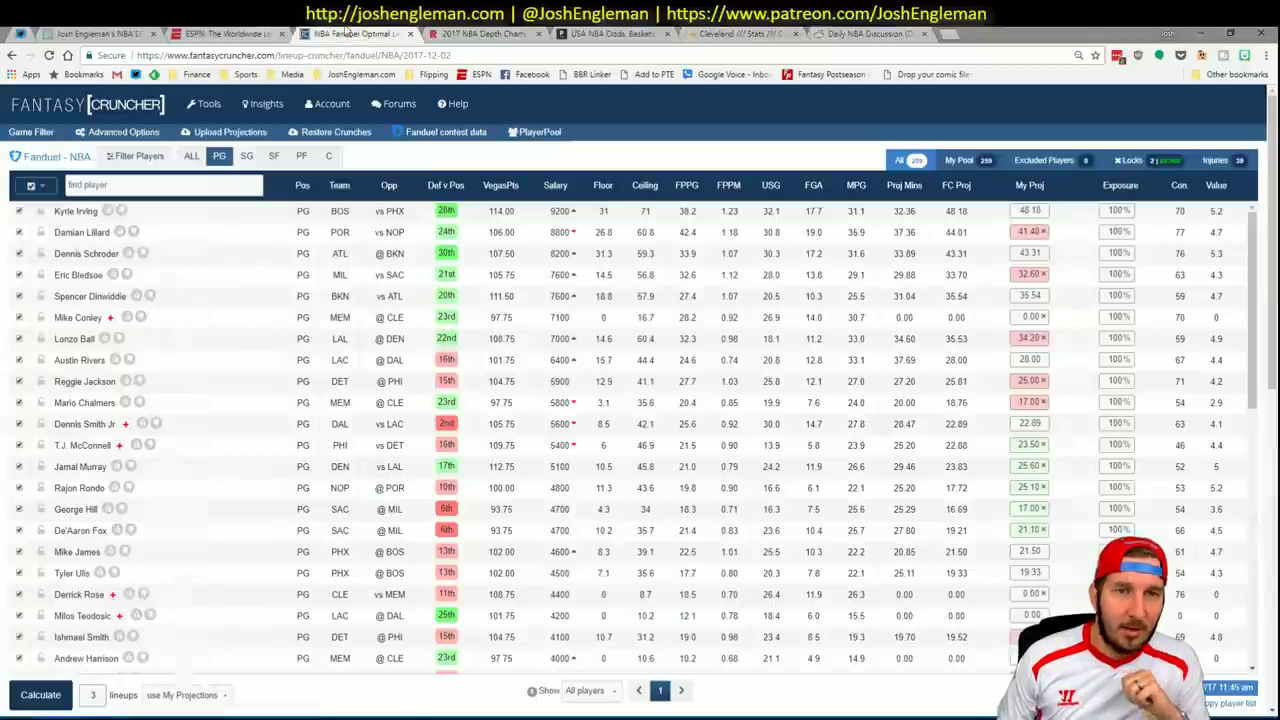
left_click(350, 33)
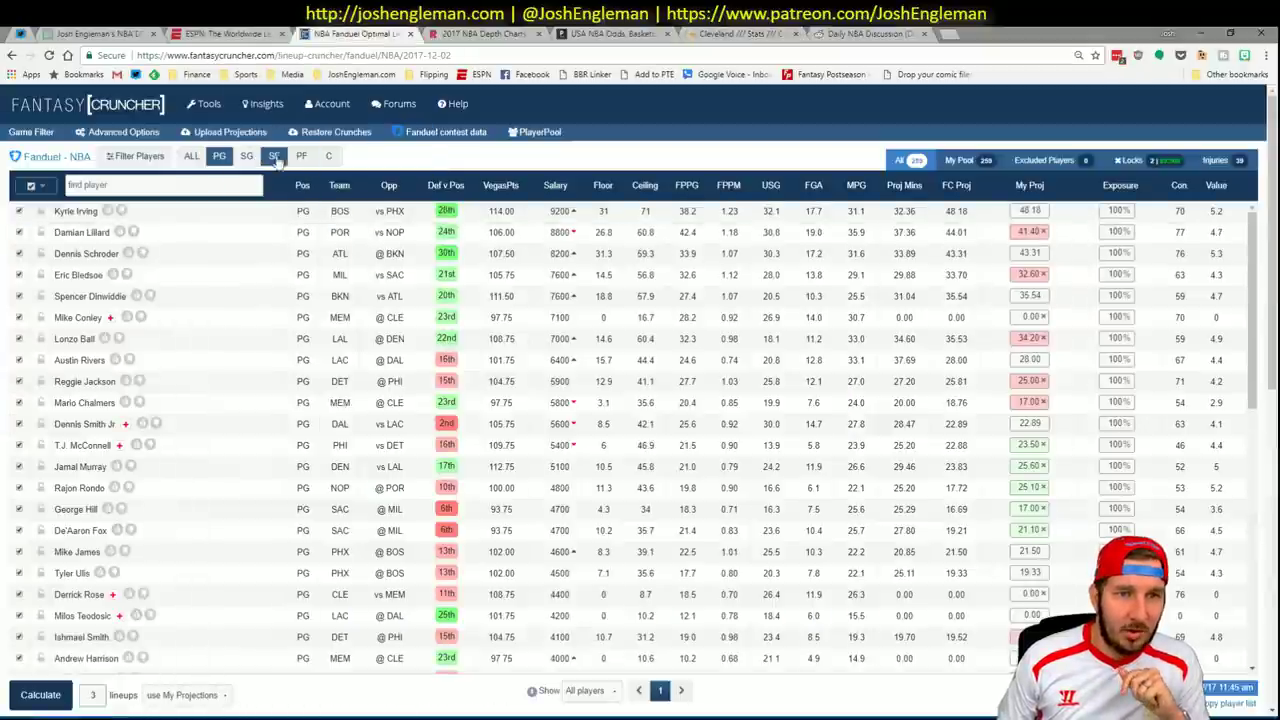
left_click(274, 157)
left_click(88, 214)
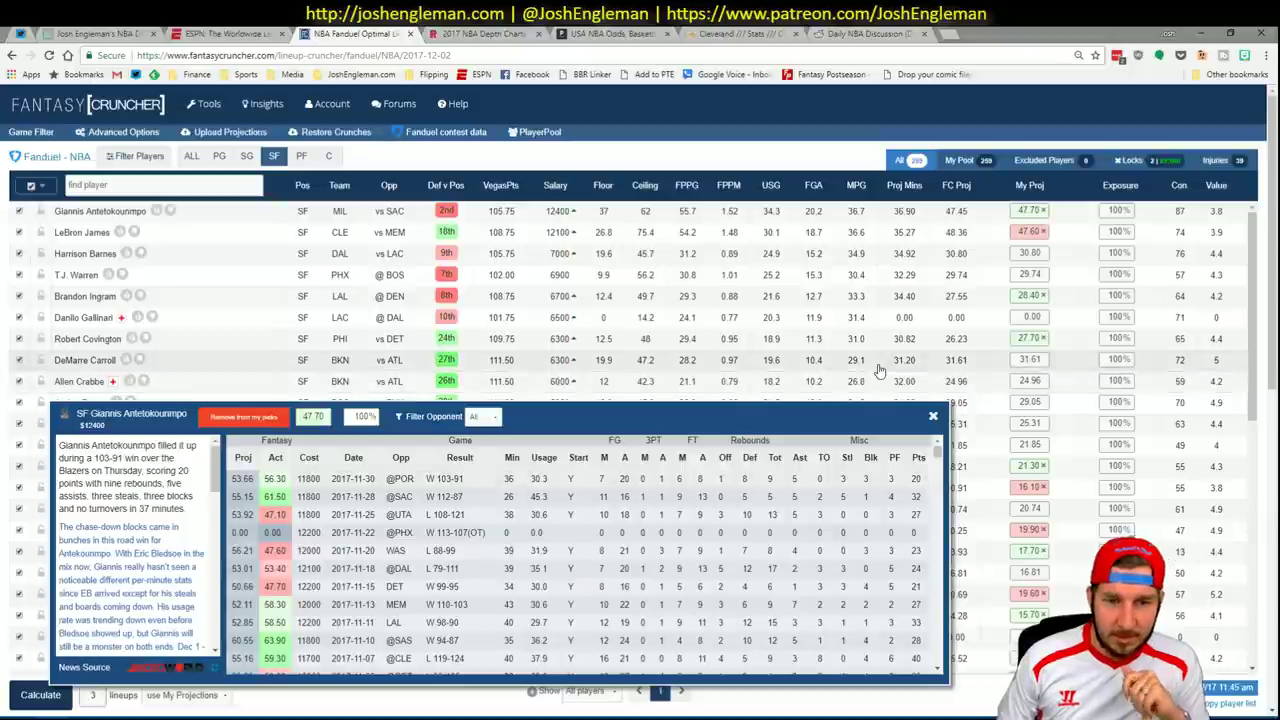
left_click(933, 416)
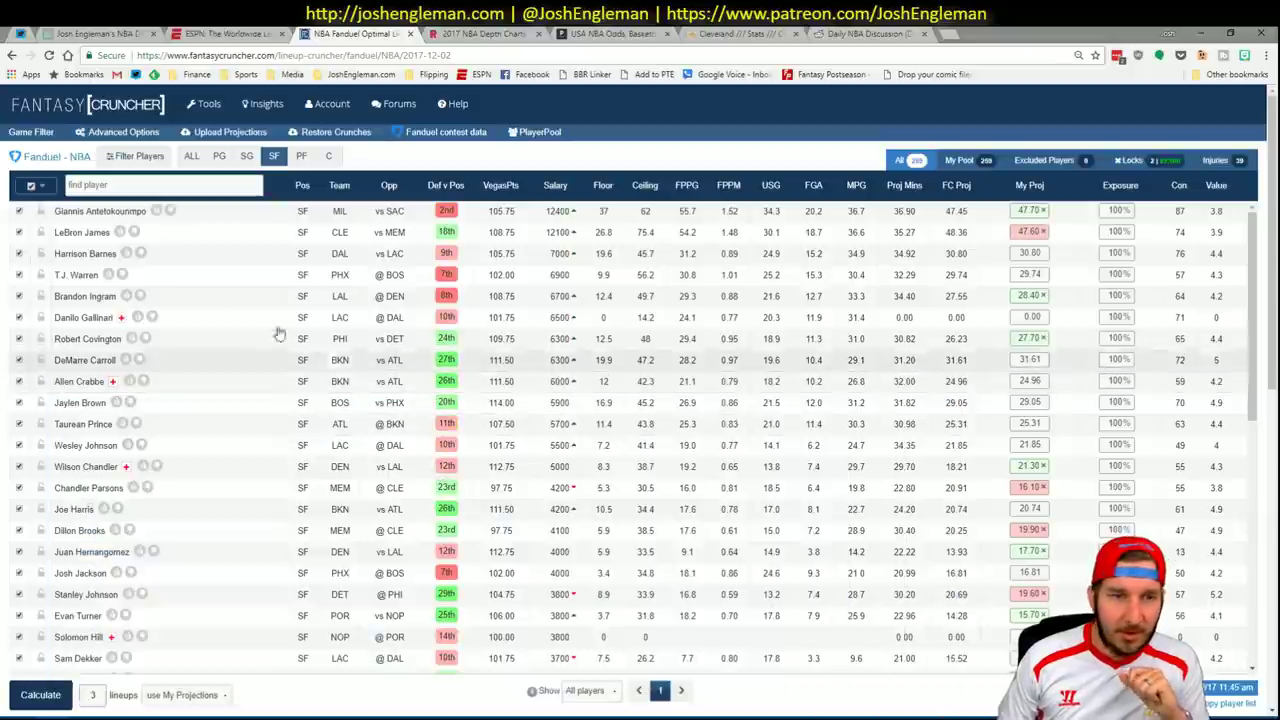
left_click(83, 232)
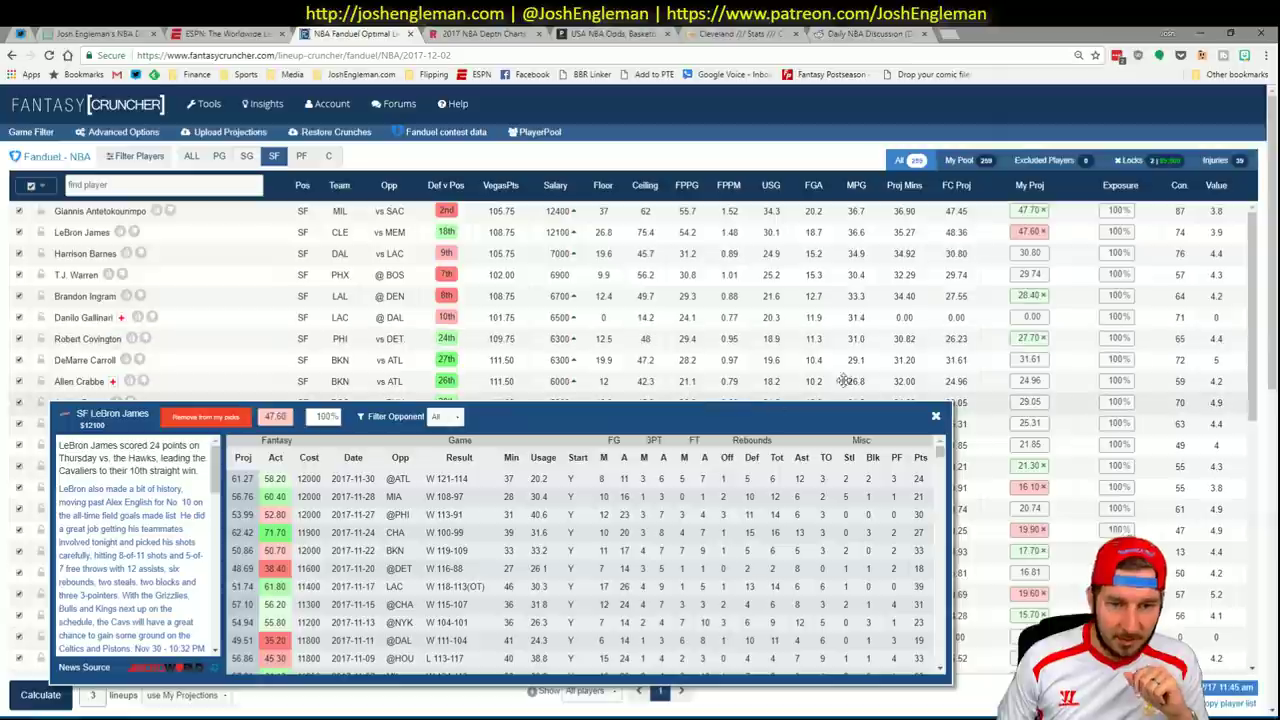
left_click(921, 416)
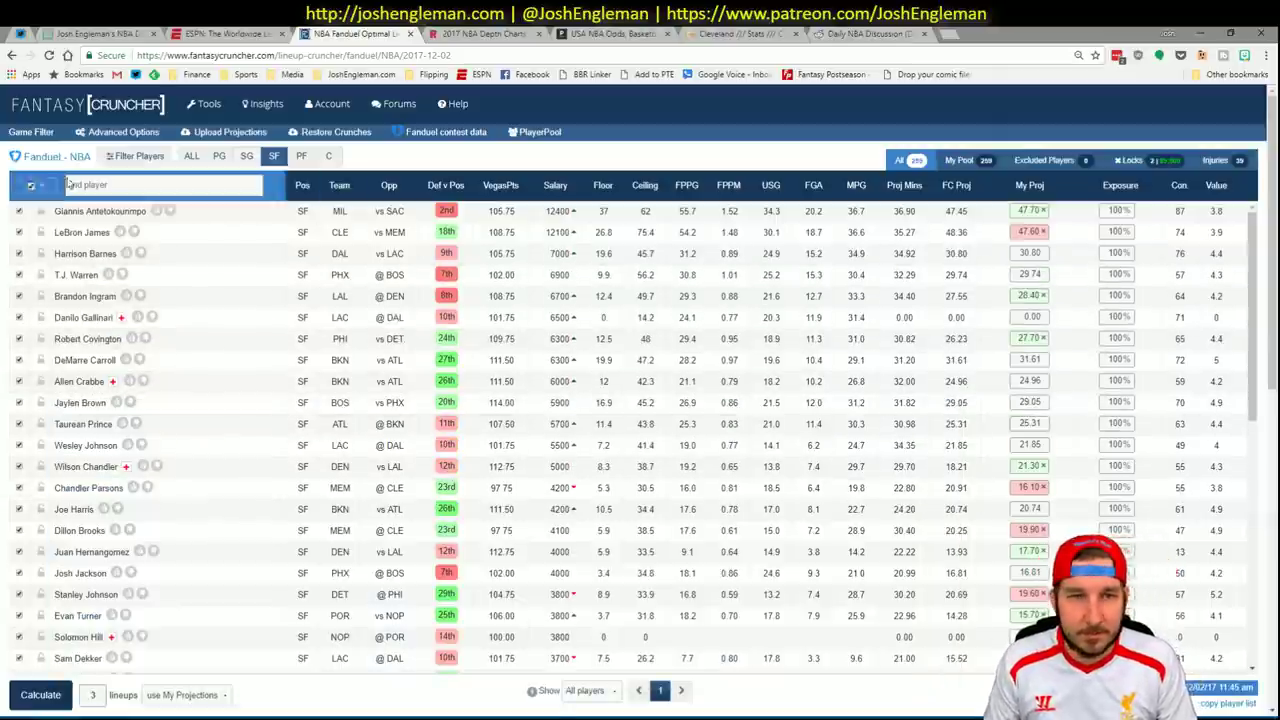
Limit the player pool to the 12/02 7:30 pm Main 5 Games slate.
left_click(31, 131)
left_click(130, 179)
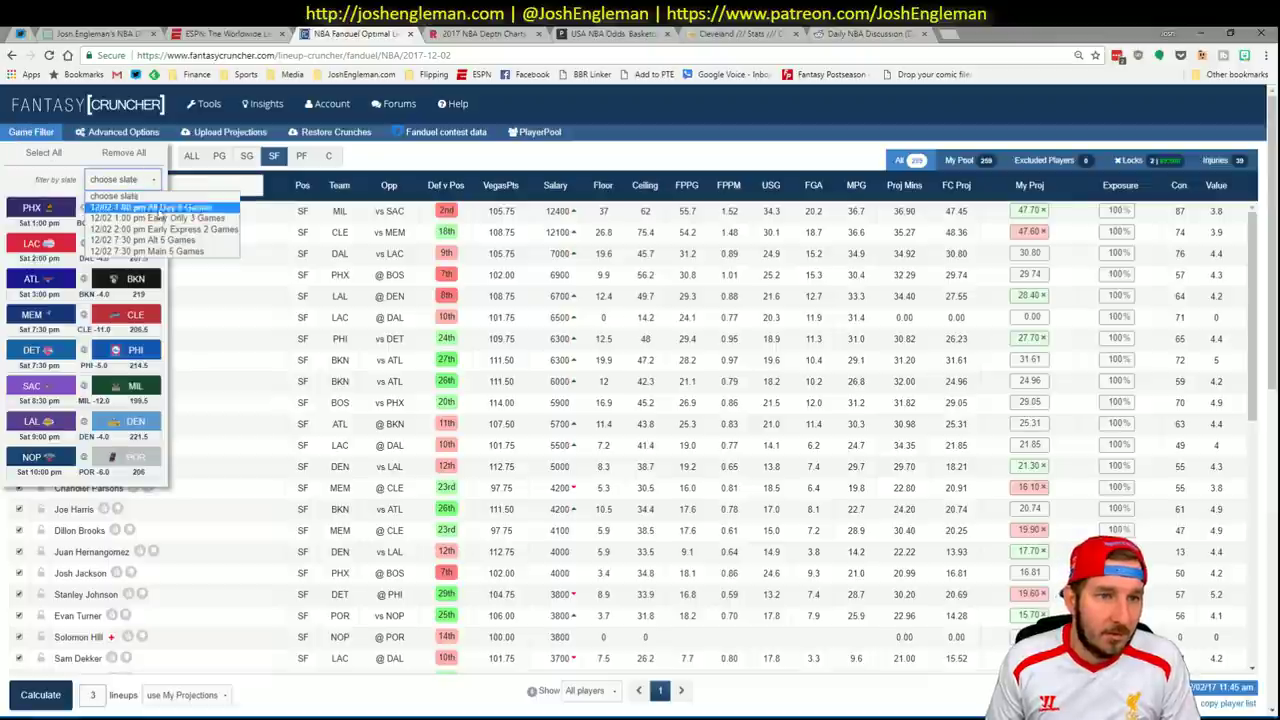
left_click(170, 252)
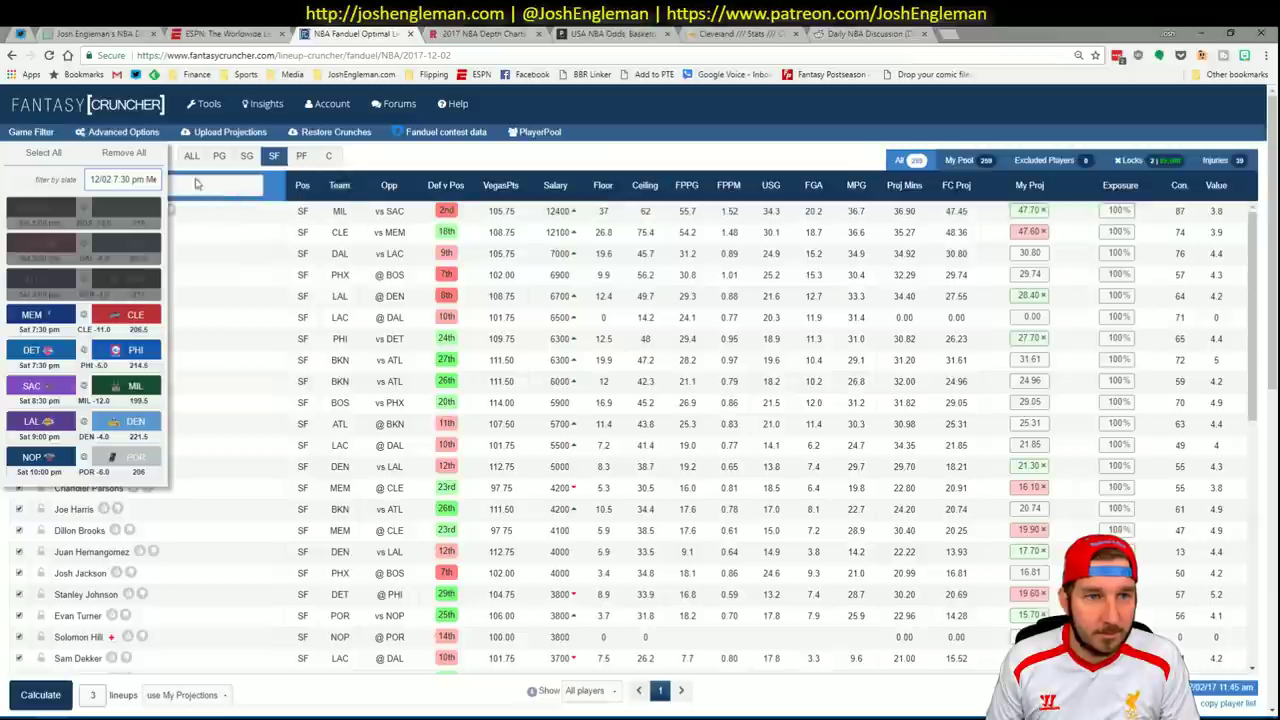
left_click(531, 160)
key("alt+Tab")
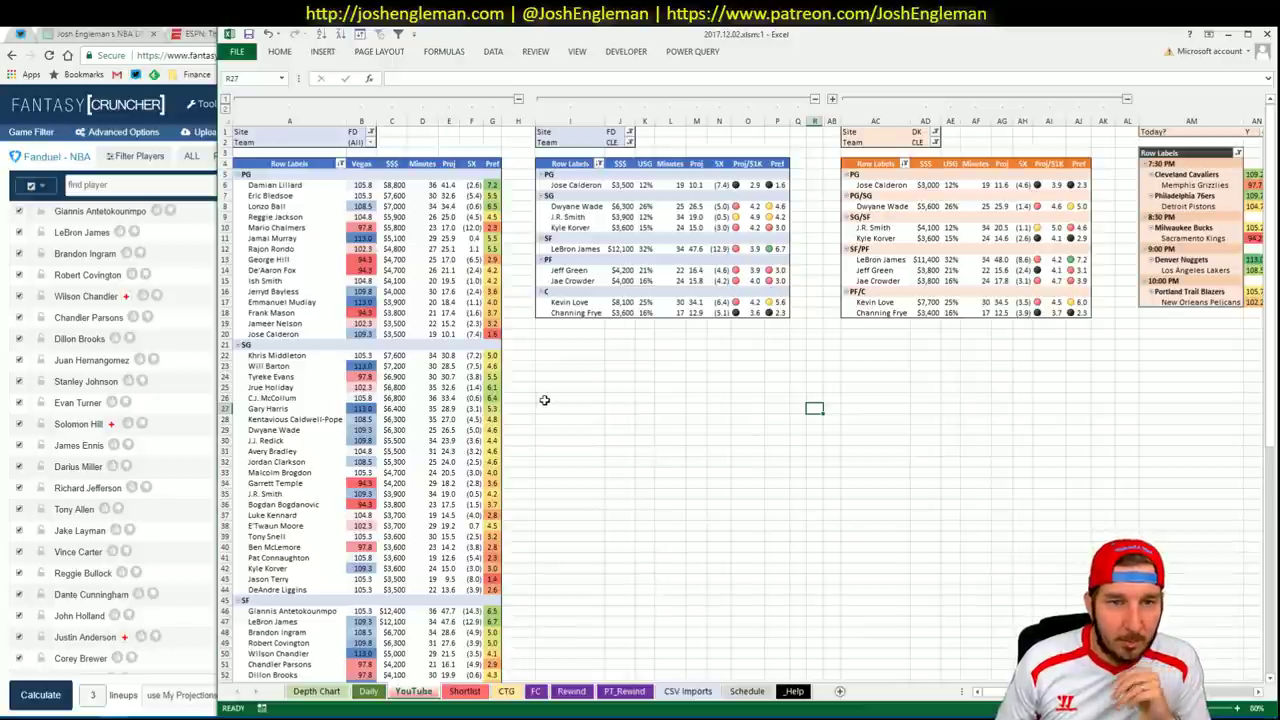
Review the Daily sheet, restore the shortlist window, and select the first pivot's Team filter.
scroll(545, 398, "down", 13)
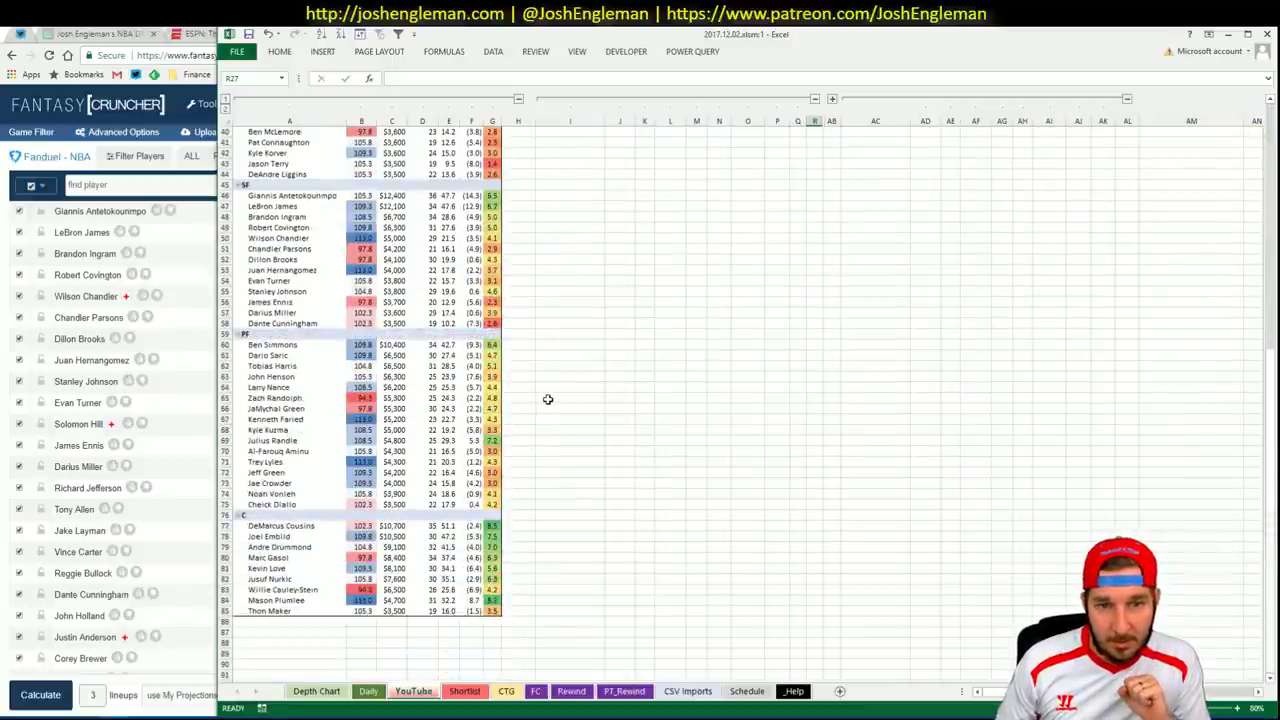
scroll(548, 399, "up", 3)
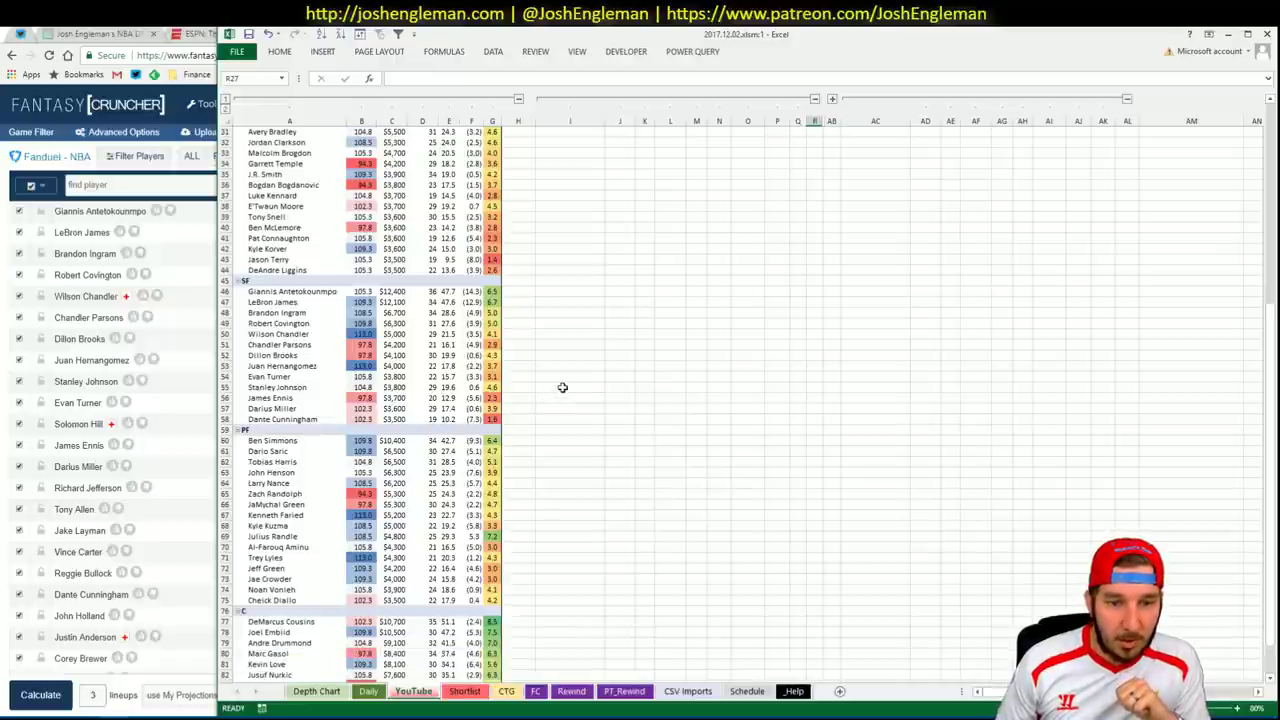
scroll(562, 387, "down", 4)
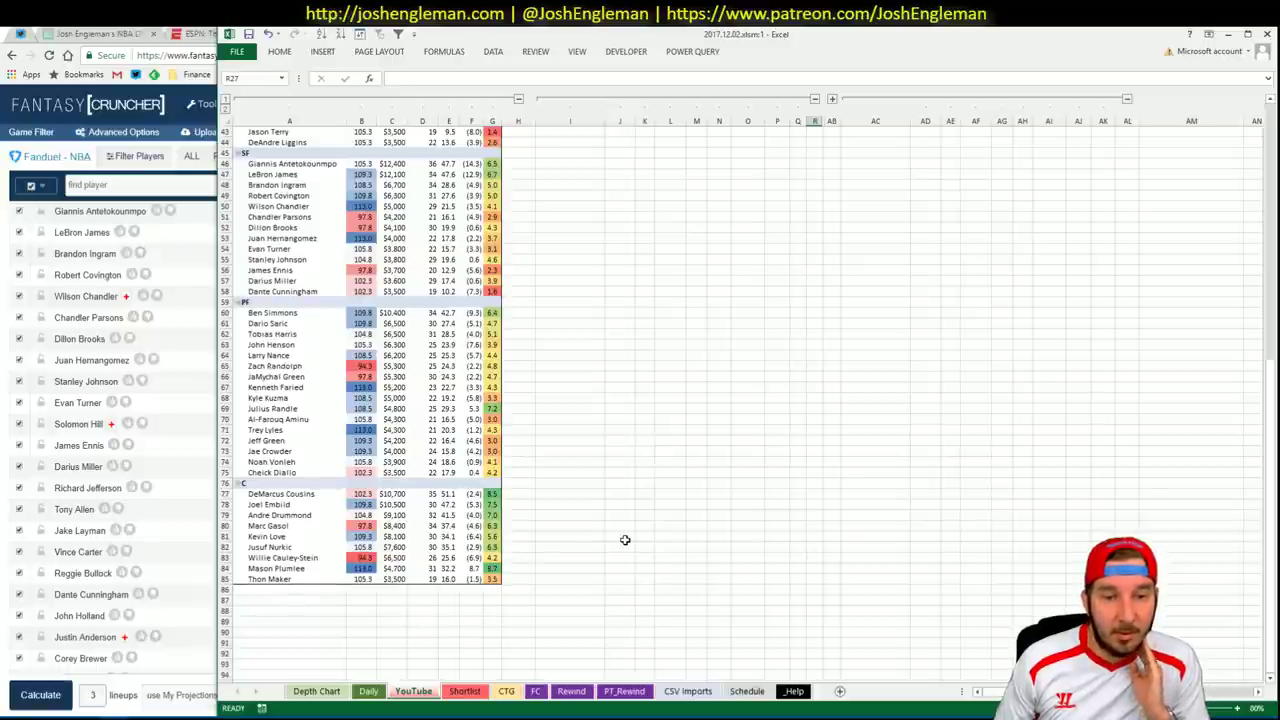
scroll(811, 510, "up", 12)
scroll(811, 512, "up", 2)
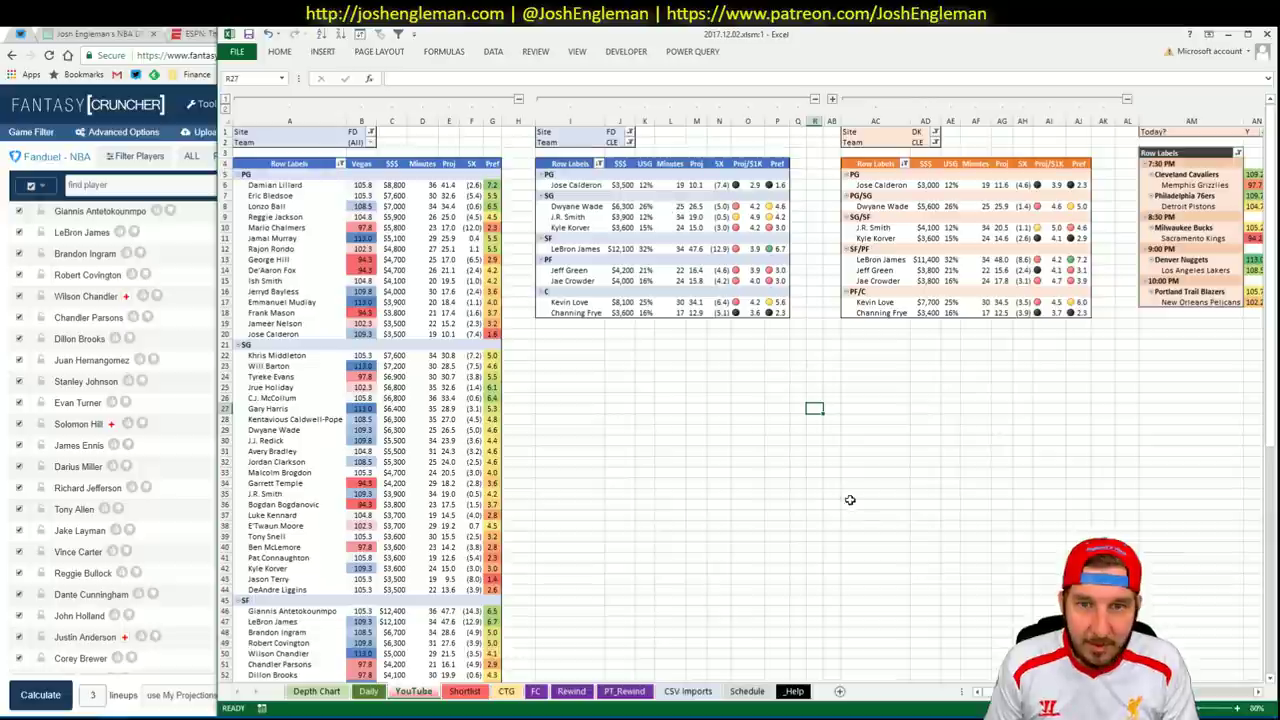
left_click(700, 404)
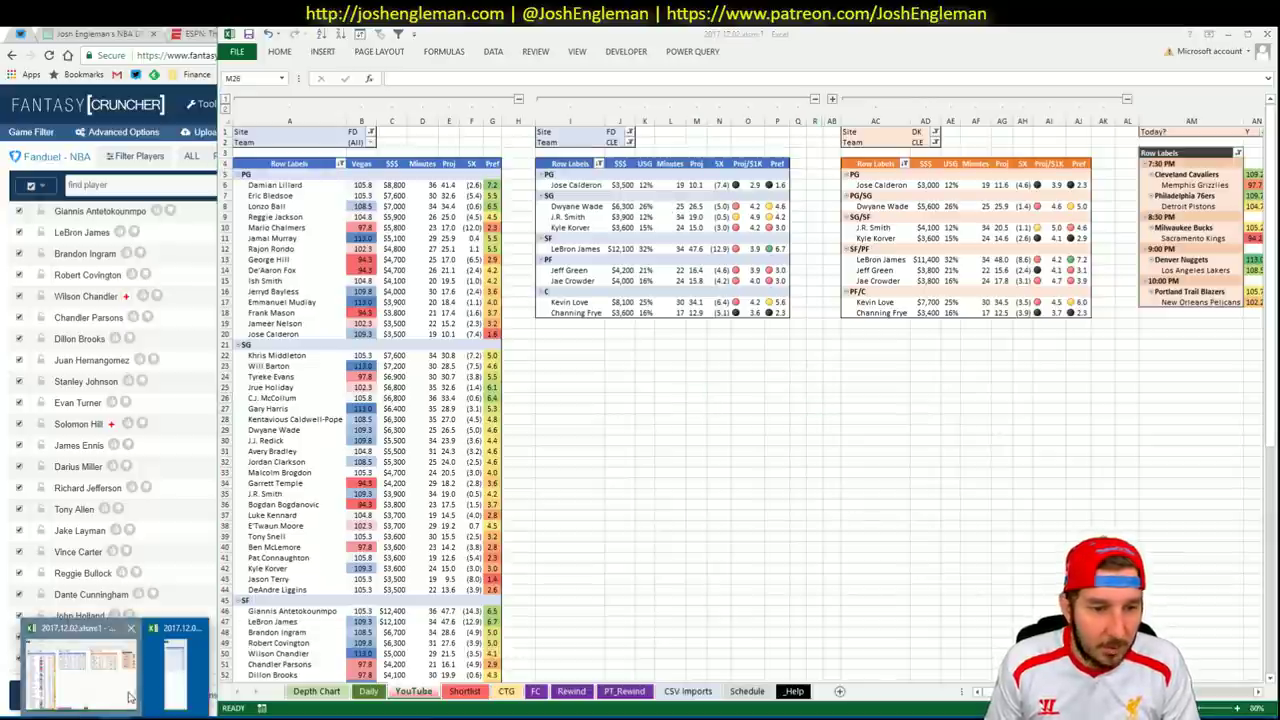
left_click(90, 665)
left_click(617, 142)
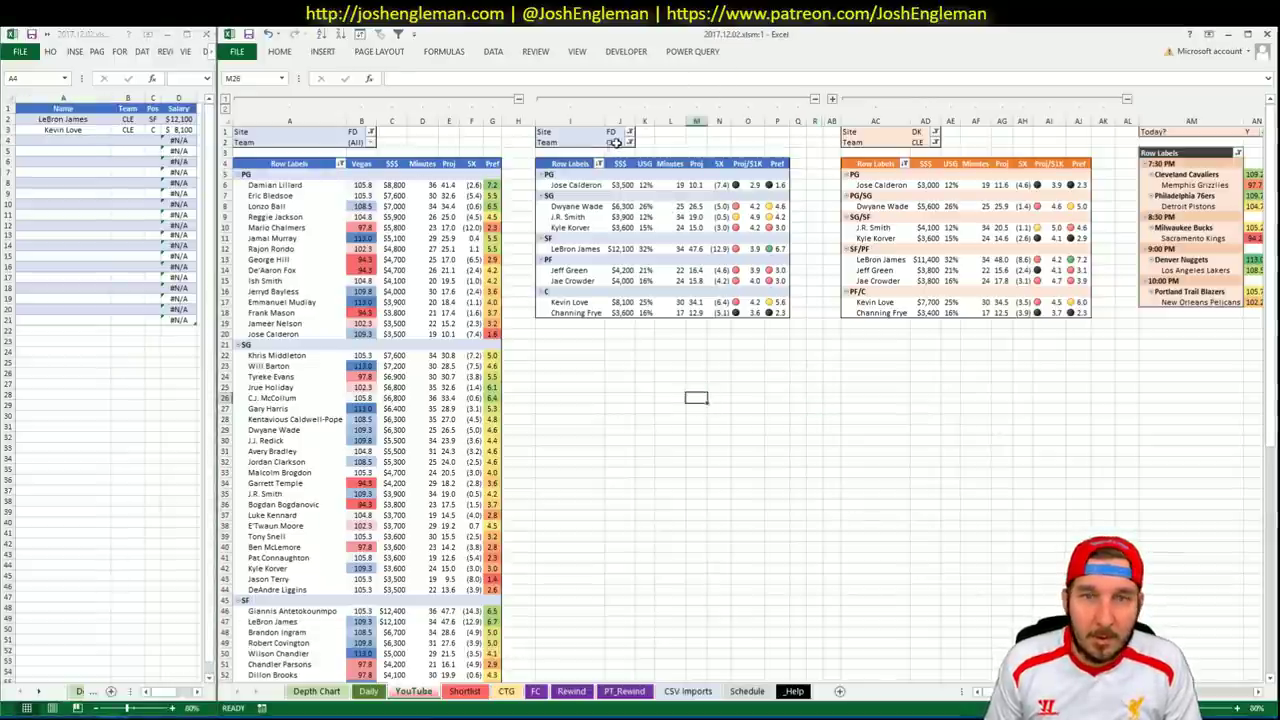
Enter MEM as the team in the FD, DK and minutes pivot filters (J2, AD2, AS1).
type("MEM")
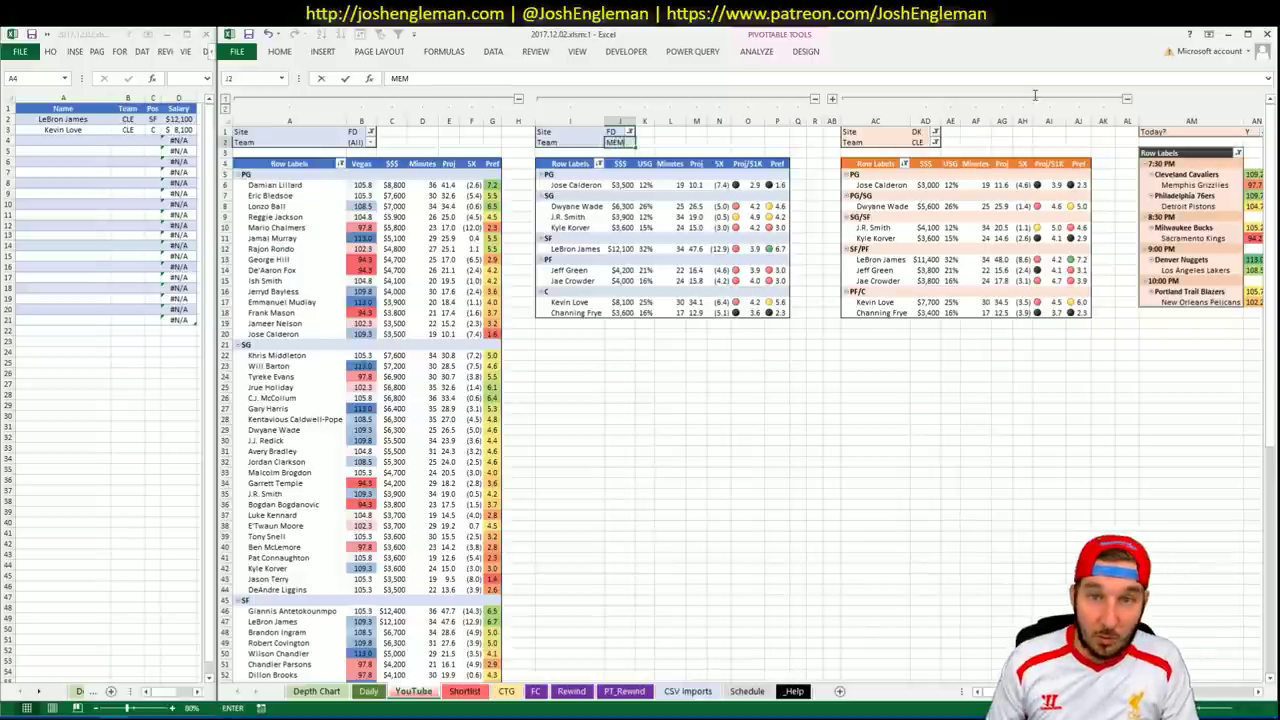
left_click(918, 141)
key("Right")
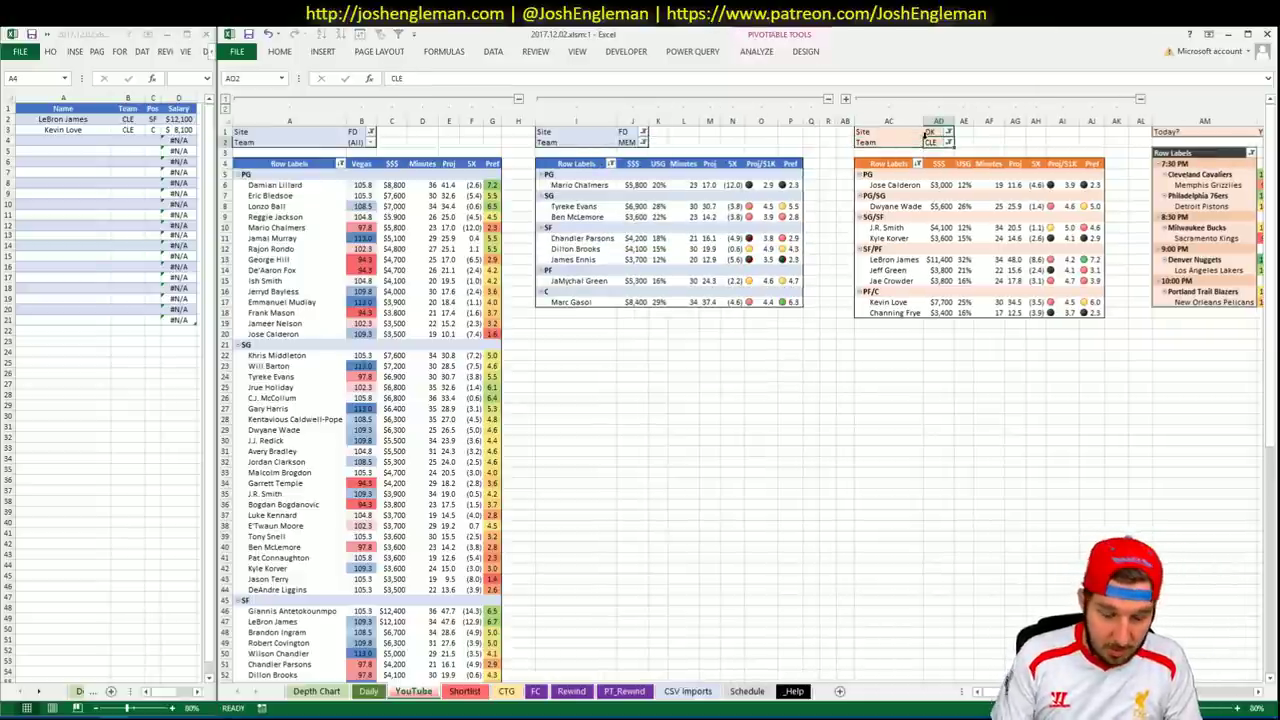
type("MEM")
key("Return")
key("Right")
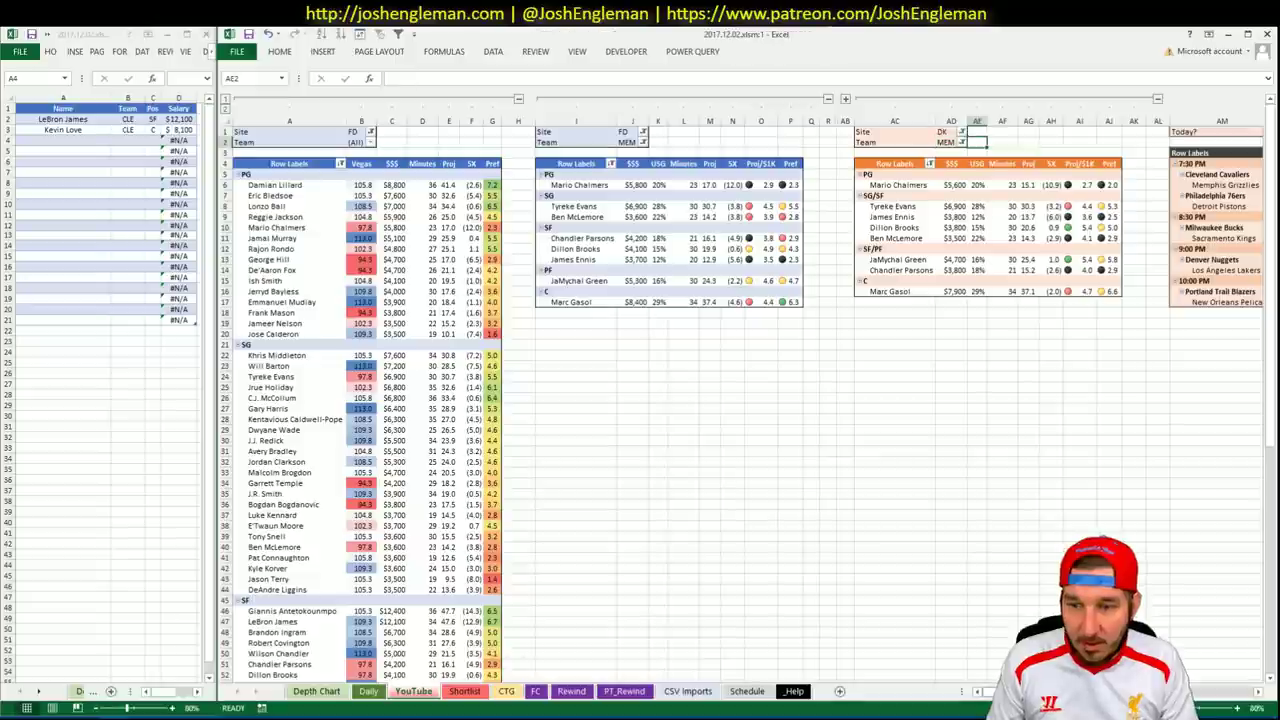
scroll(1080, 132, "right", 5)
left_click(1022, 132)
type("MEM")
key("Return")
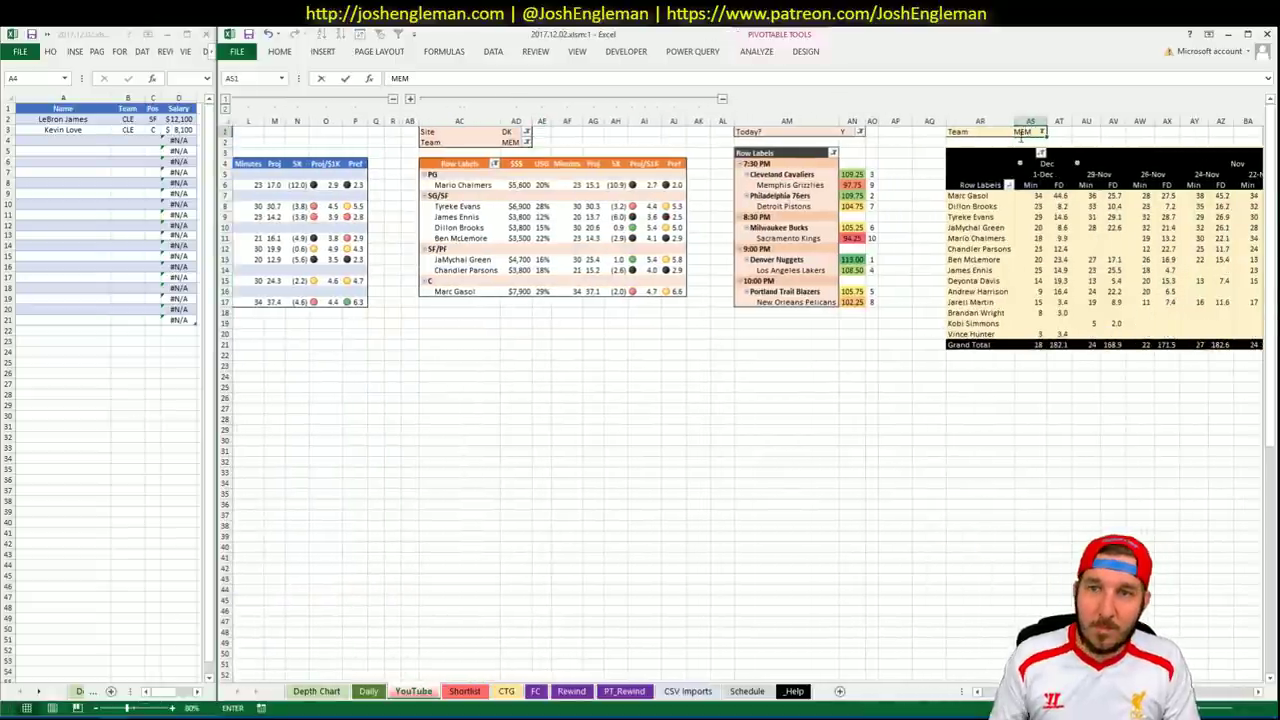
scroll(765, 594, "left", 5)
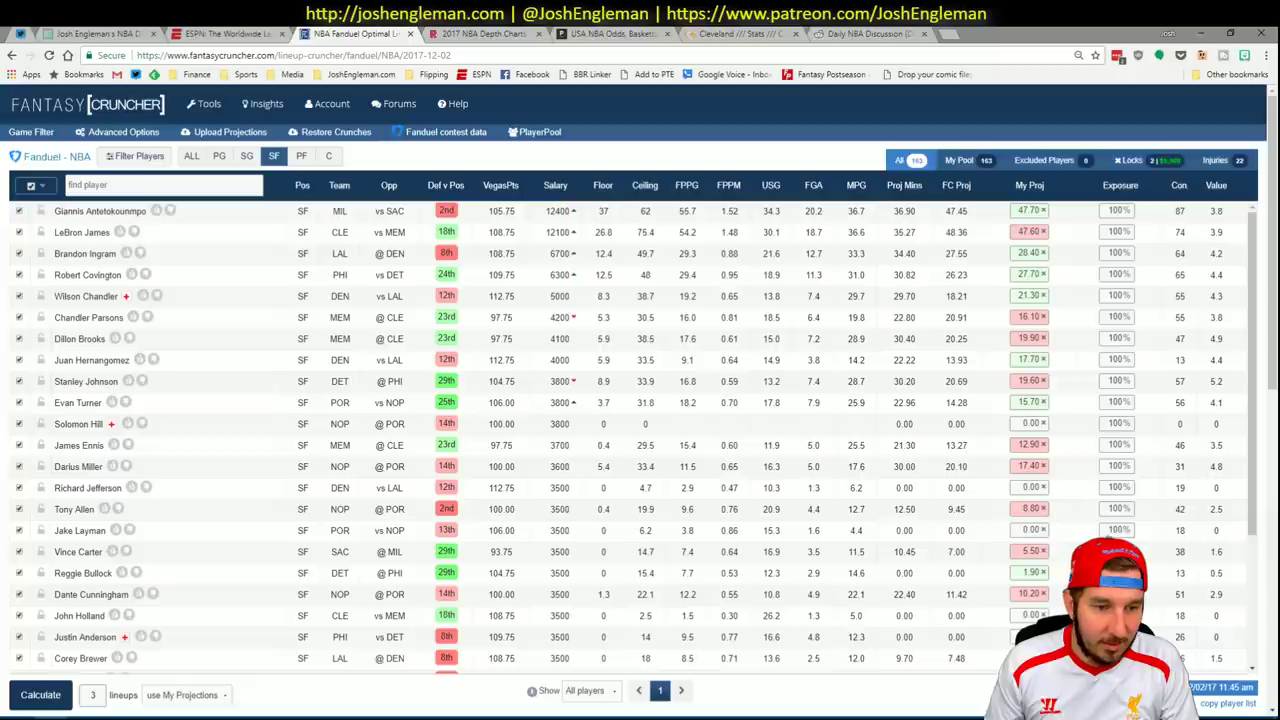
Open Memphis Grizzlies on Cleaning the Glass and select their whole Shooting: Frequency table.
key("alt+Tab")
left_click(750, 33)
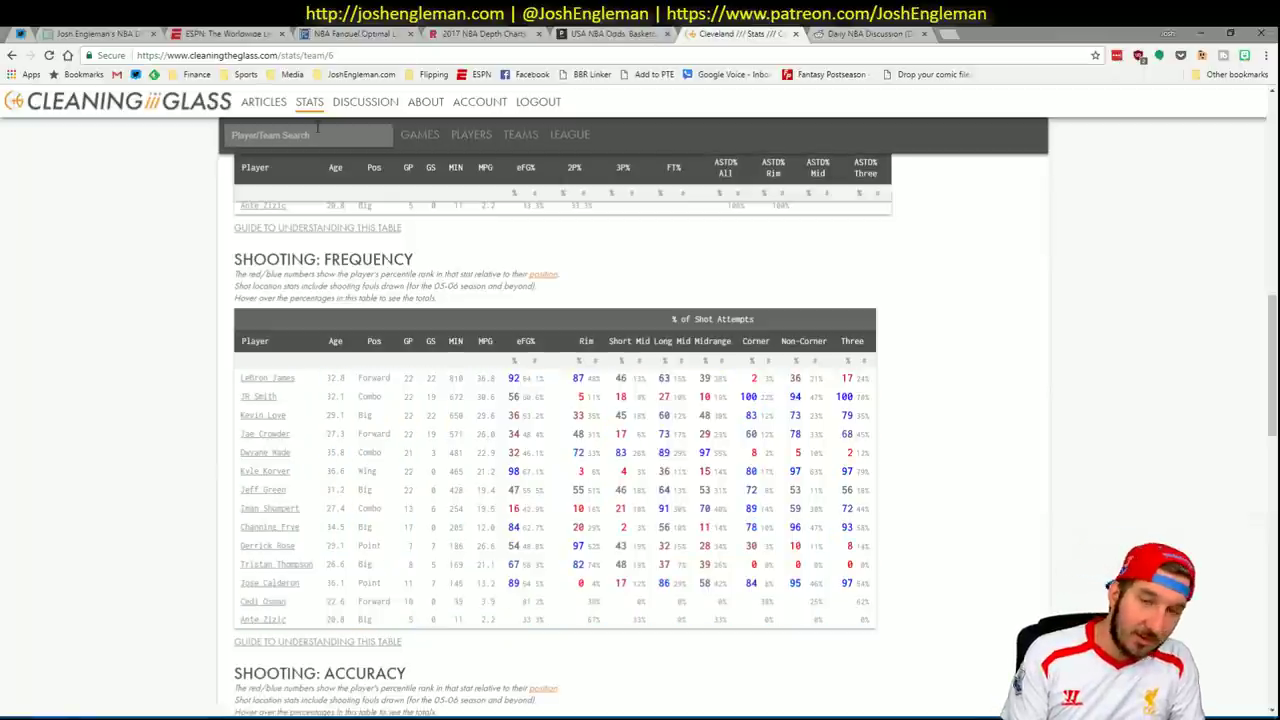
left_click(318, 134)
type("Memphis Grizzlies")
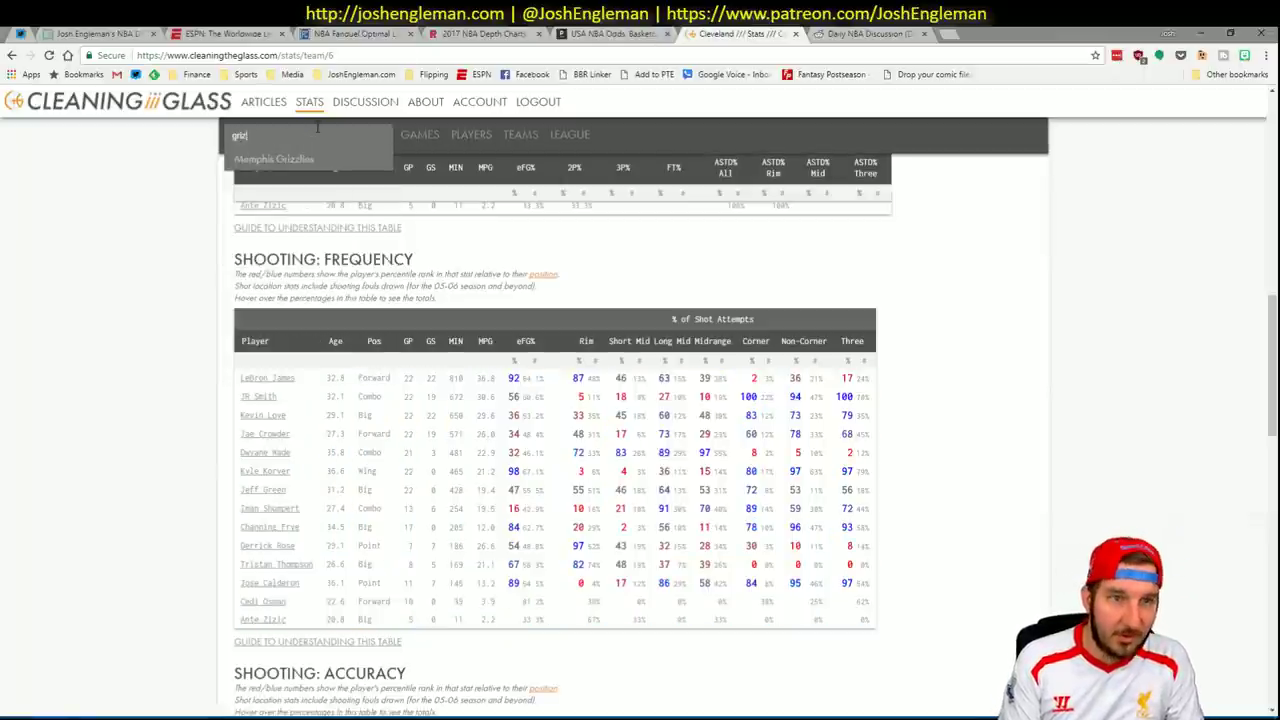
key("Return")
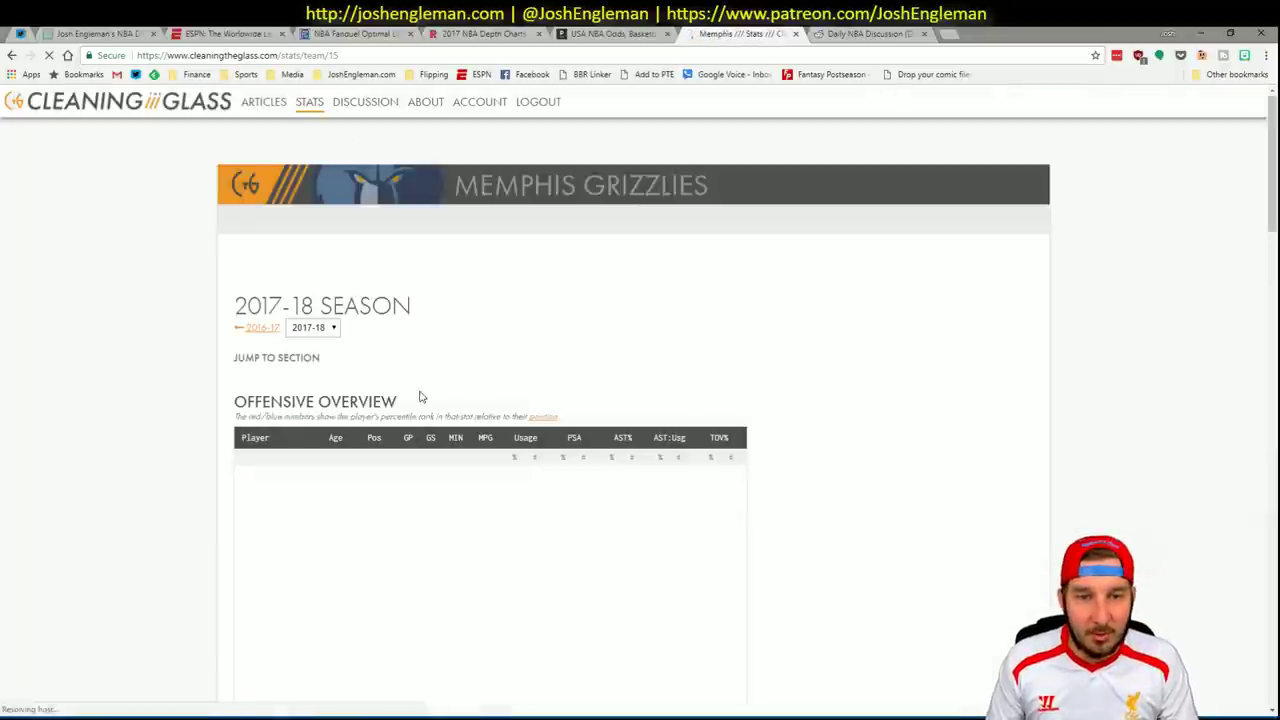
left_click(429, 371)
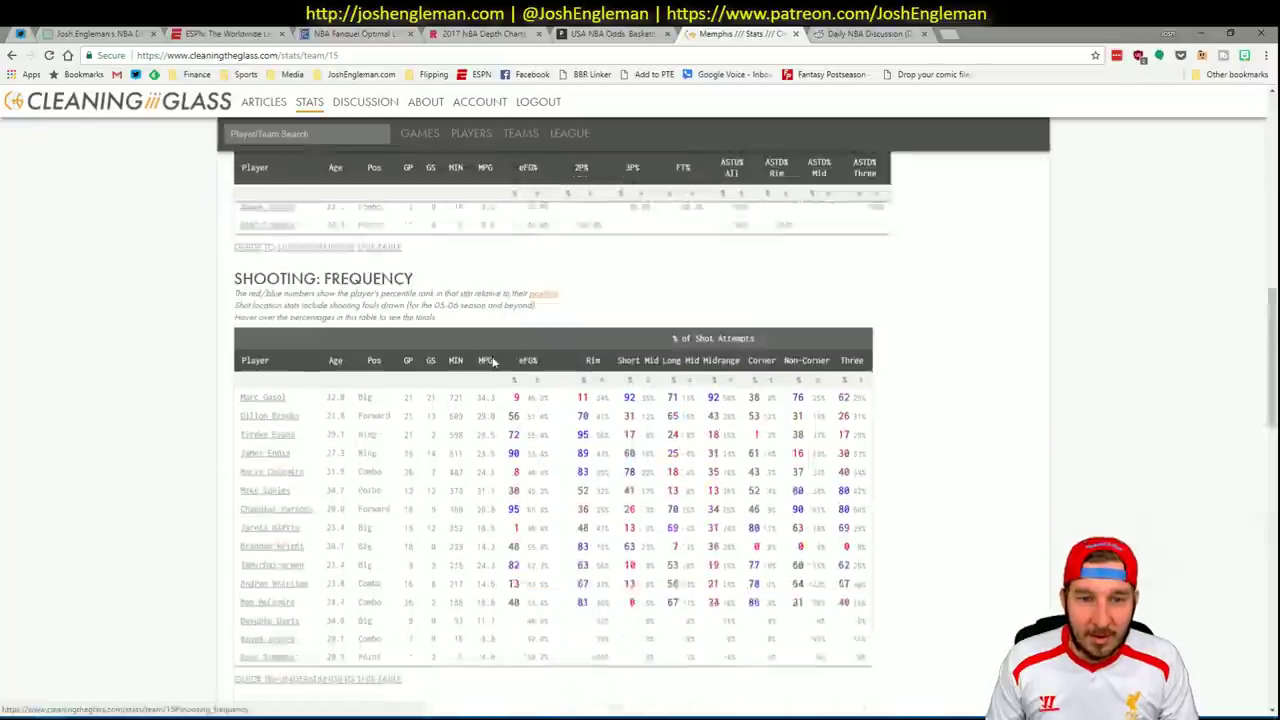
left_click_drag(864, 570, 240, 315)
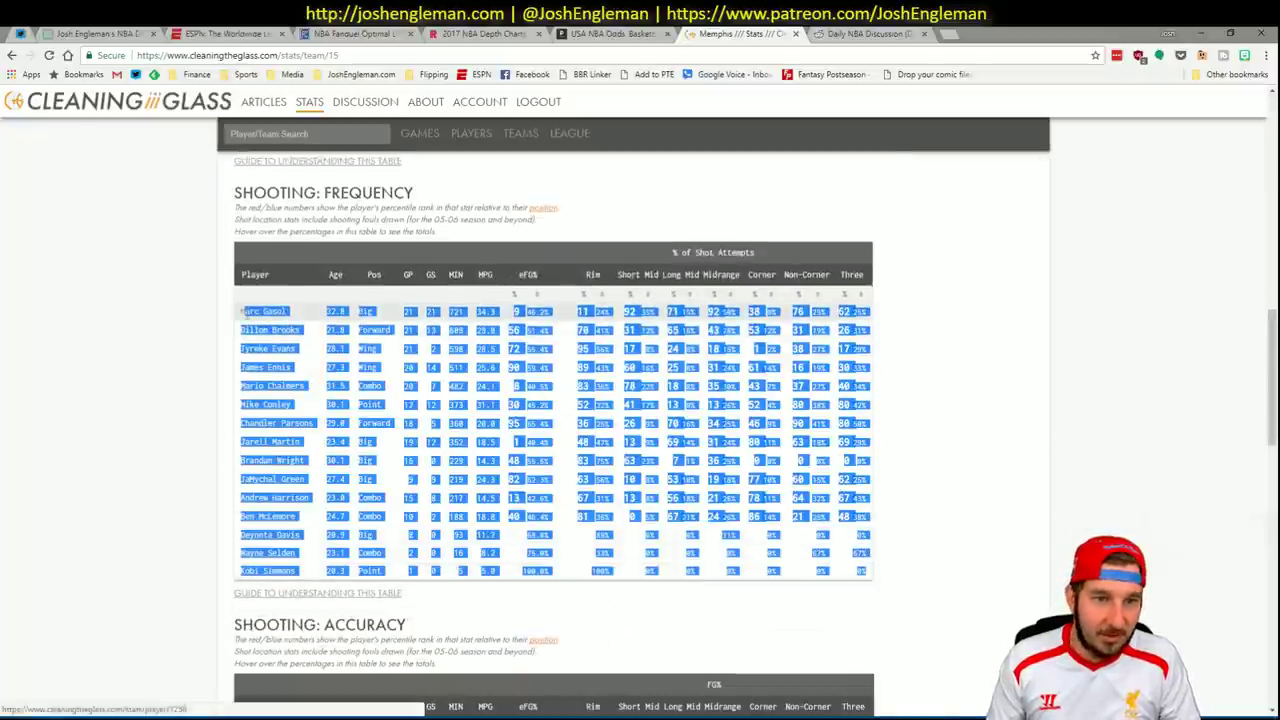
Set the CTG sheet's opponent to CLE.
key("alt+Tab")
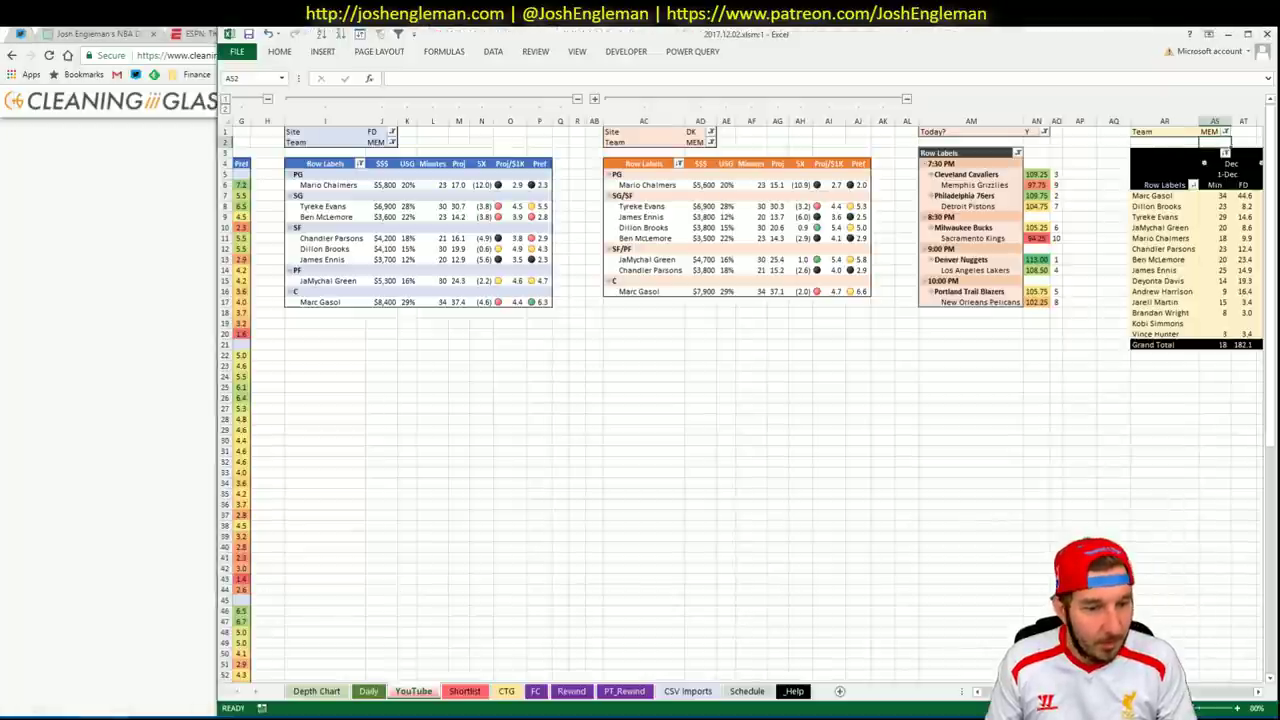
left_click(506, 691)
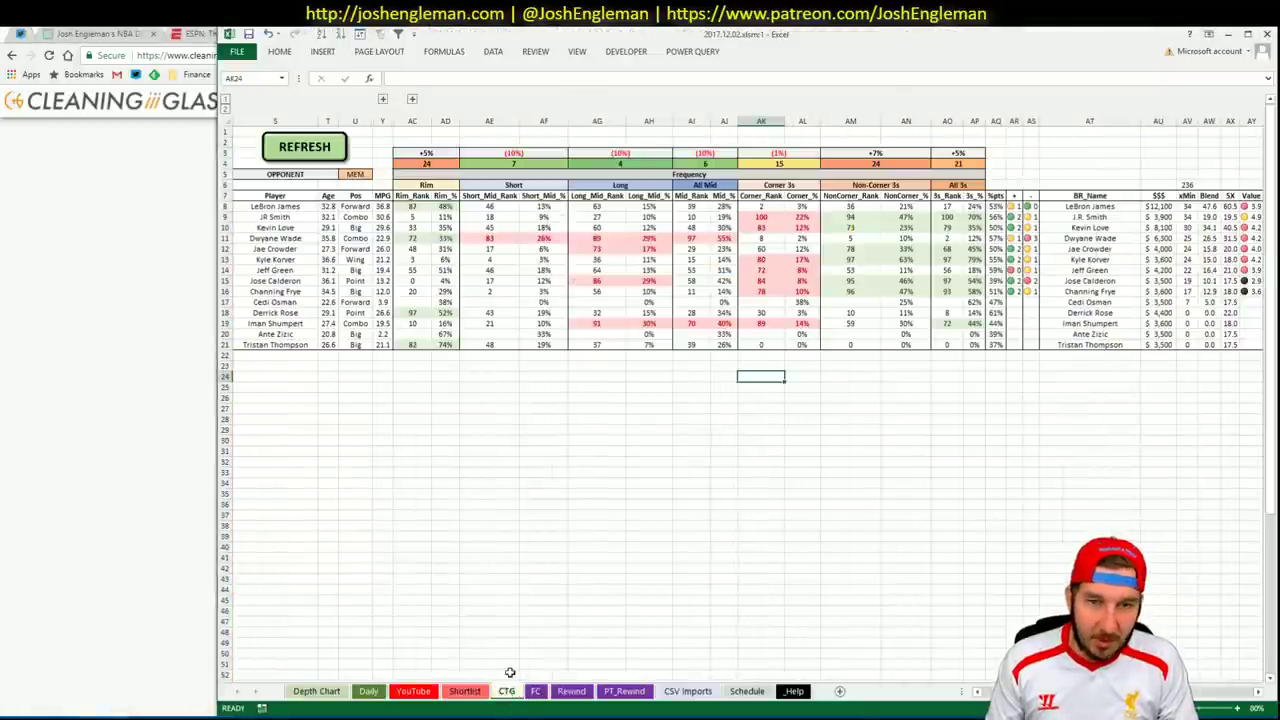
left_click(360, 173)
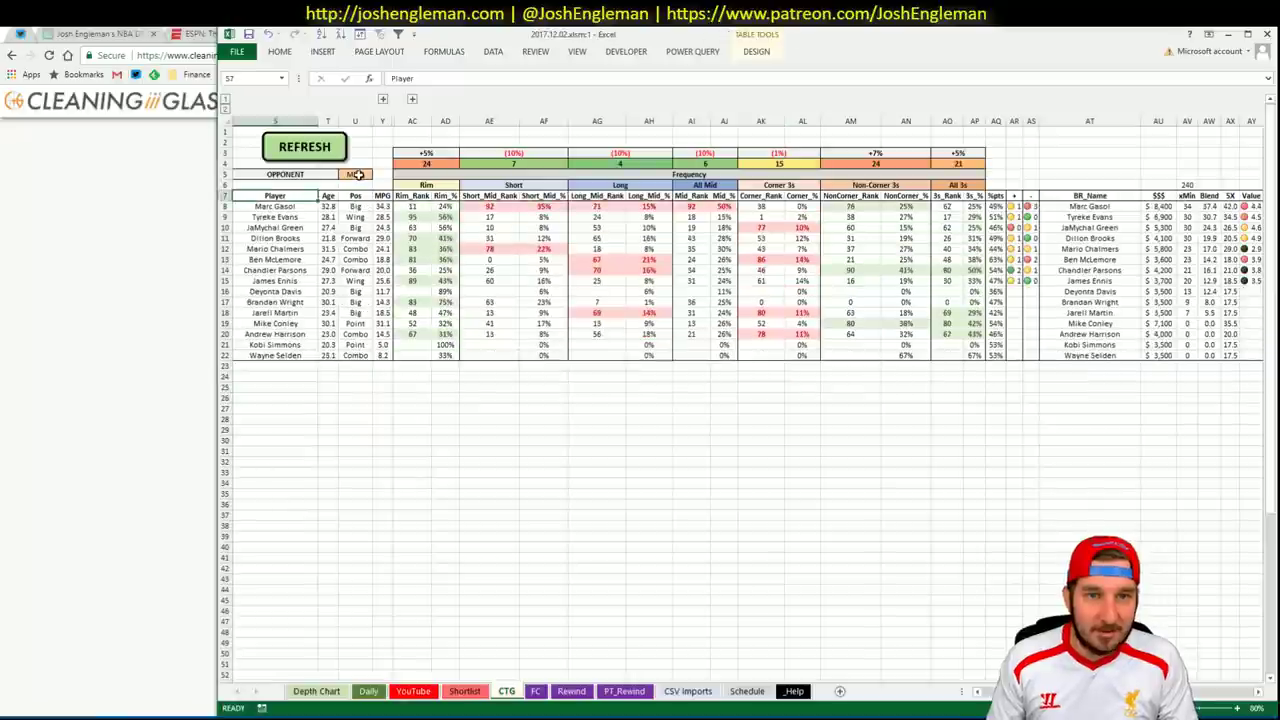
type("CLE")
key("Return")
left_click(733, 543)
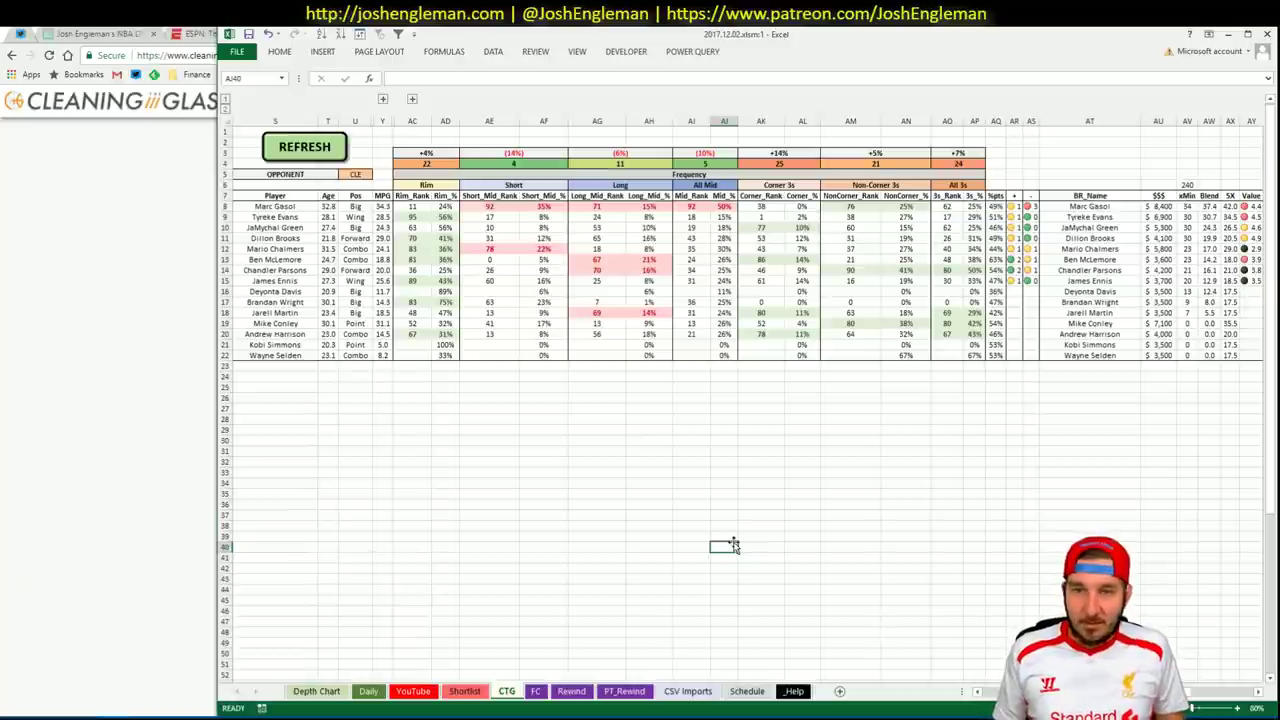
Zoom the CTG sheet to 75% and scroll two columns right.
scroll(340, 140, "down", 1, "ctrl")
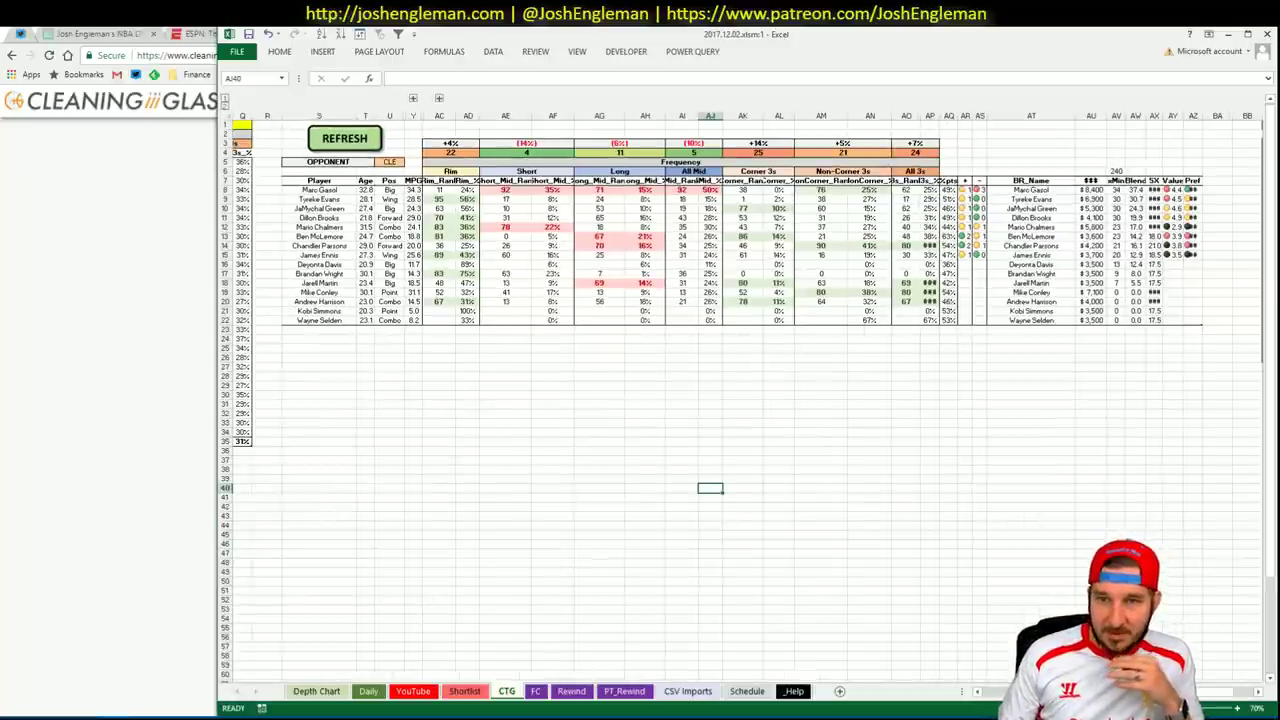
left_click(1257, 708)
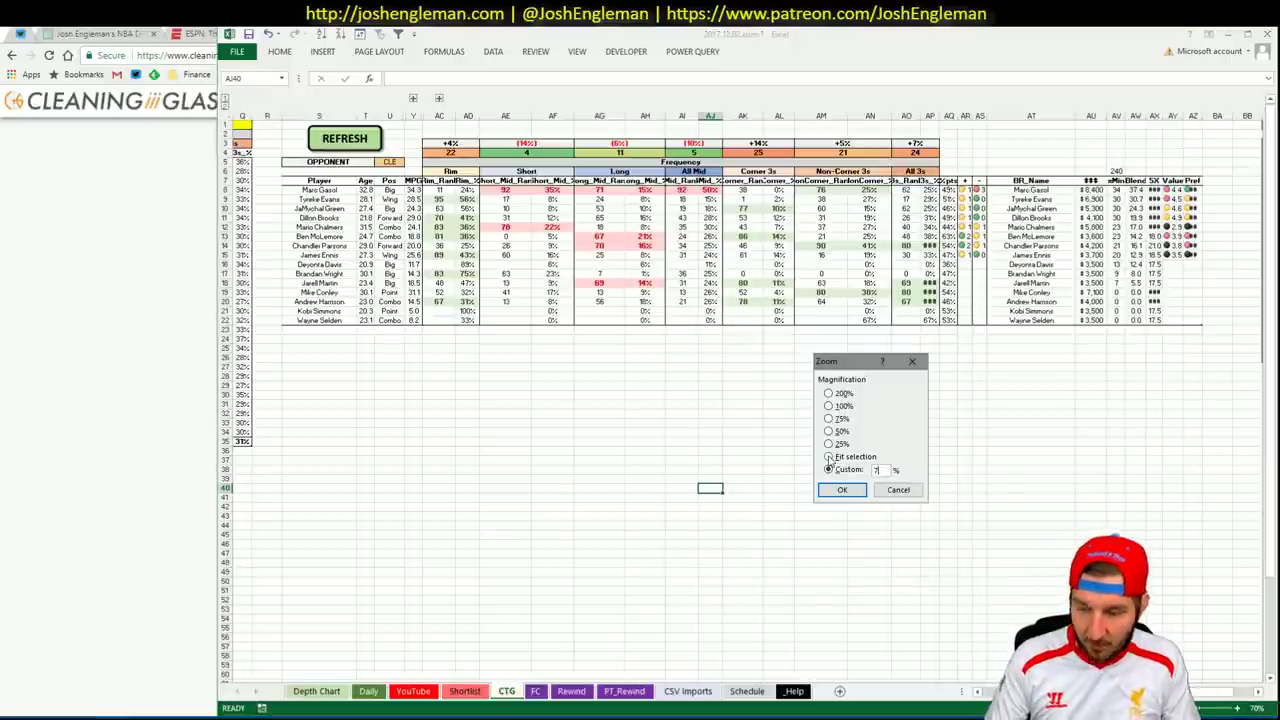
type("5")
key("Return")
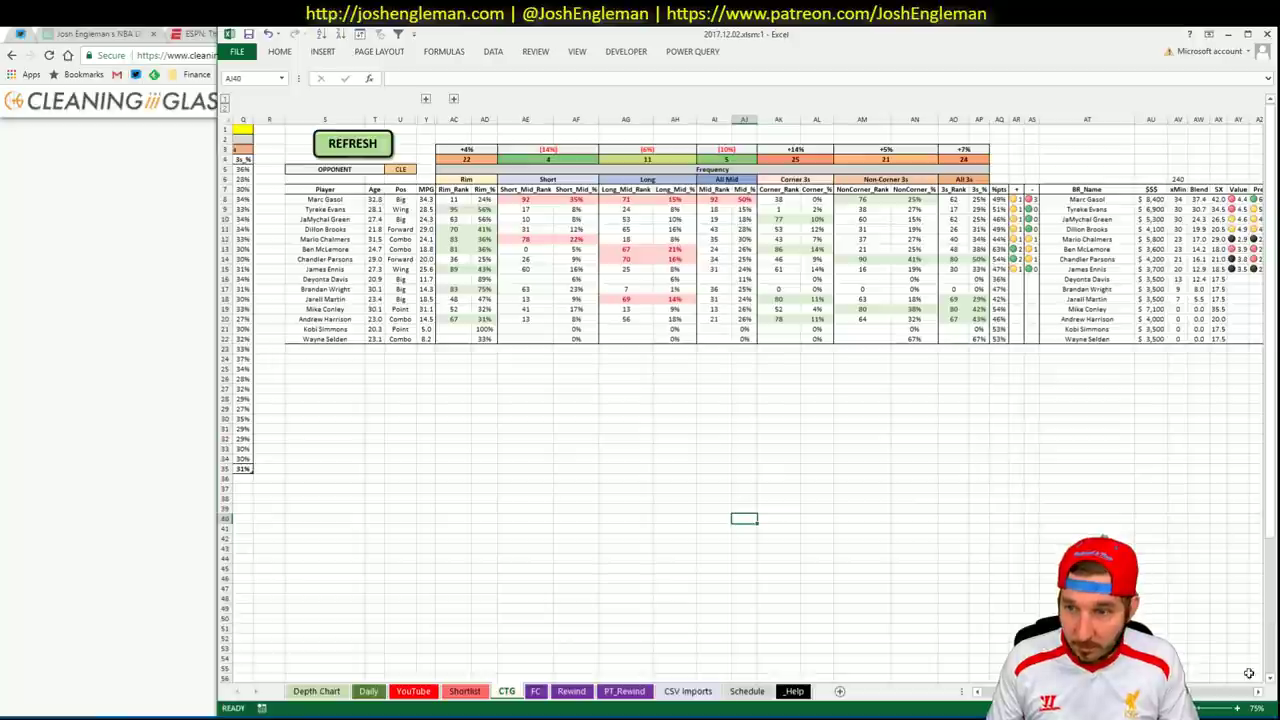
left_click(1257, 692)
left_click(1257, 692)
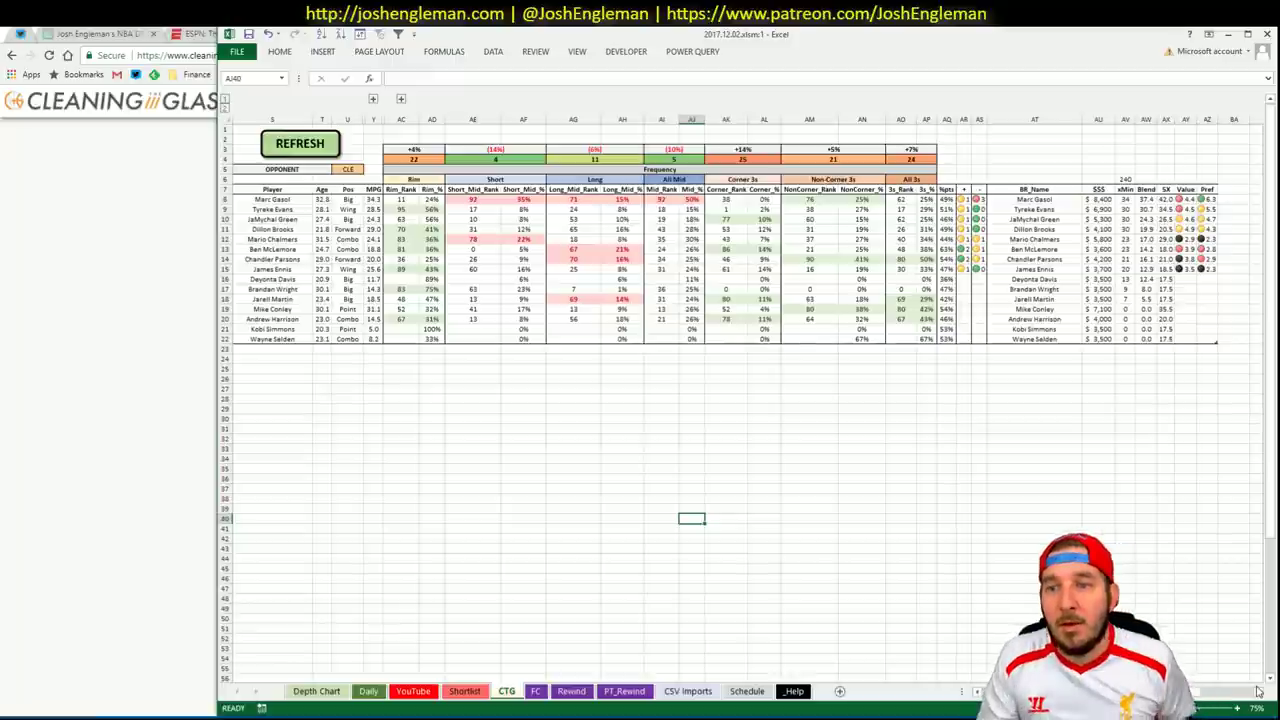
Look across the YouTube sheet's MEM-filtered FD and DK pivots.
left_click(413, 691)
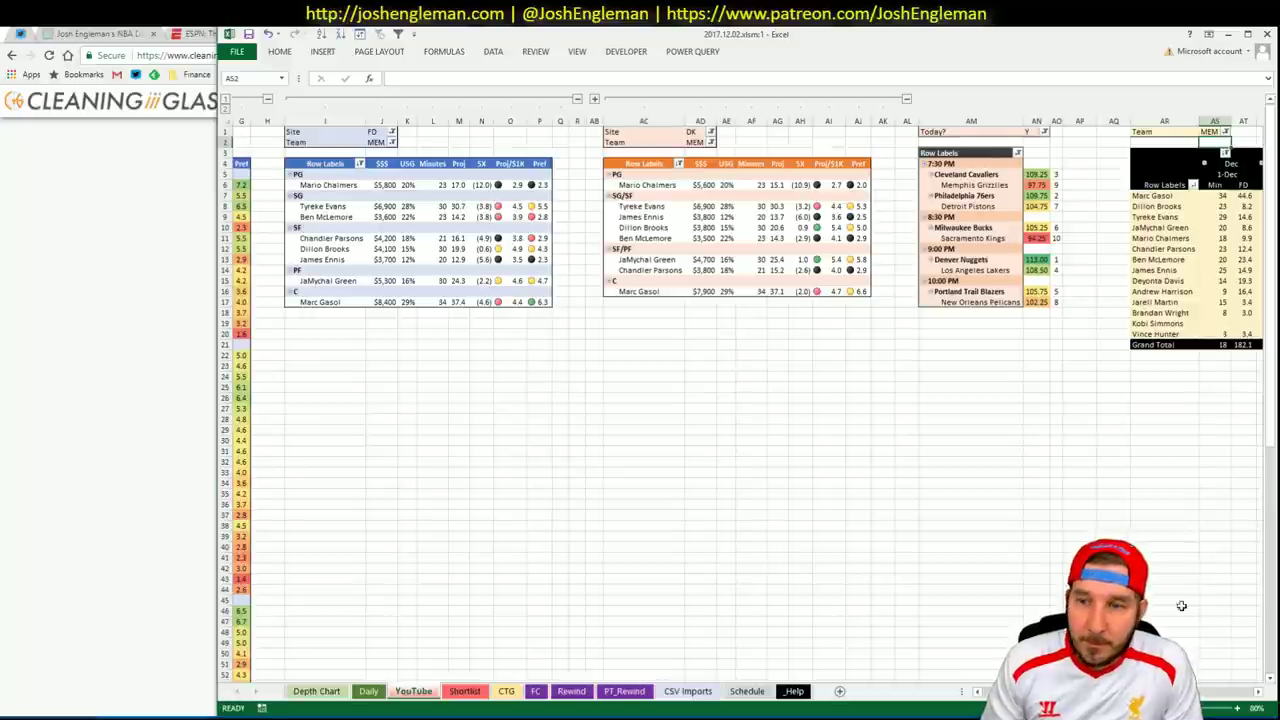
scroll(1188, 654, "right", 10)
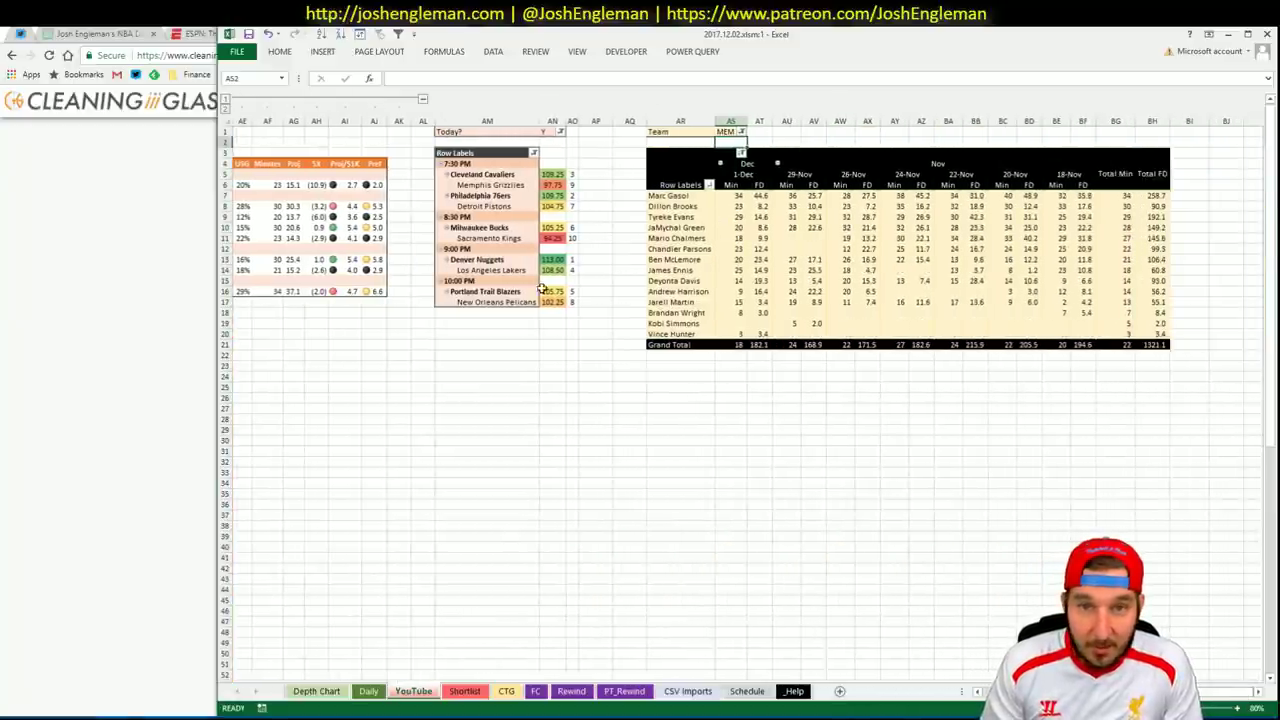
scroll(740, 400, "left", 10)
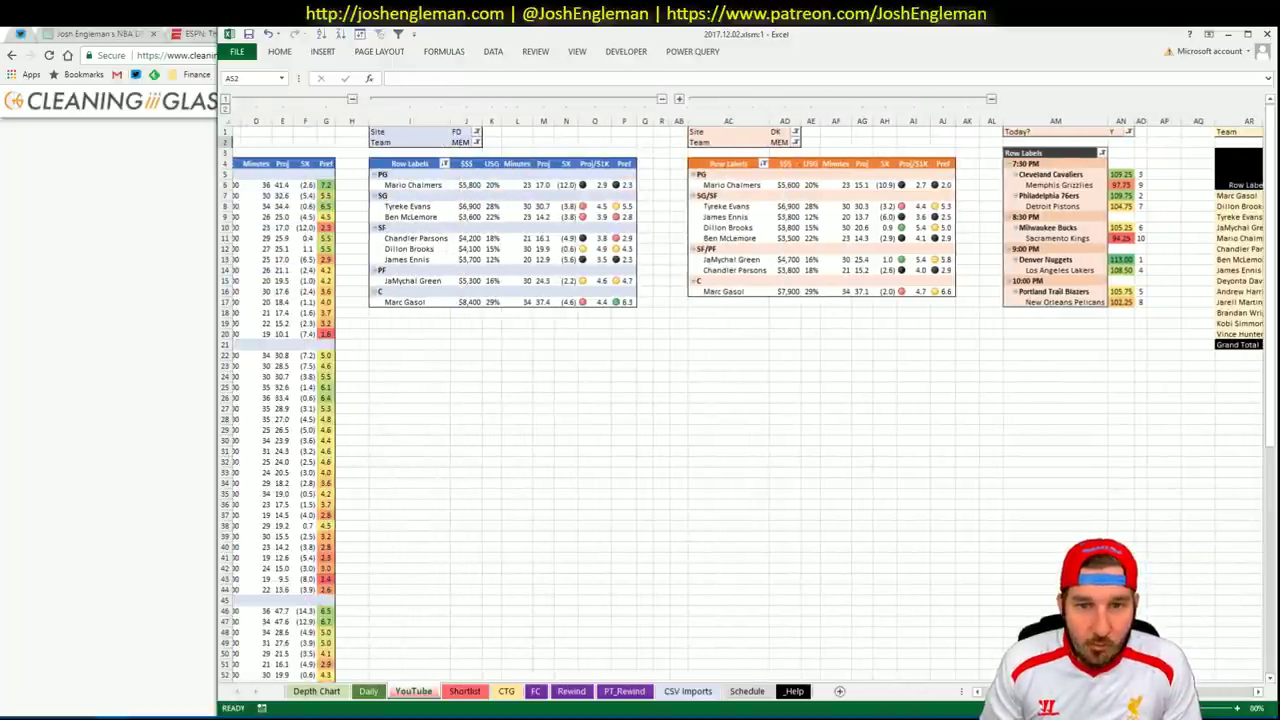
scroll(817, 469, "right", 10)
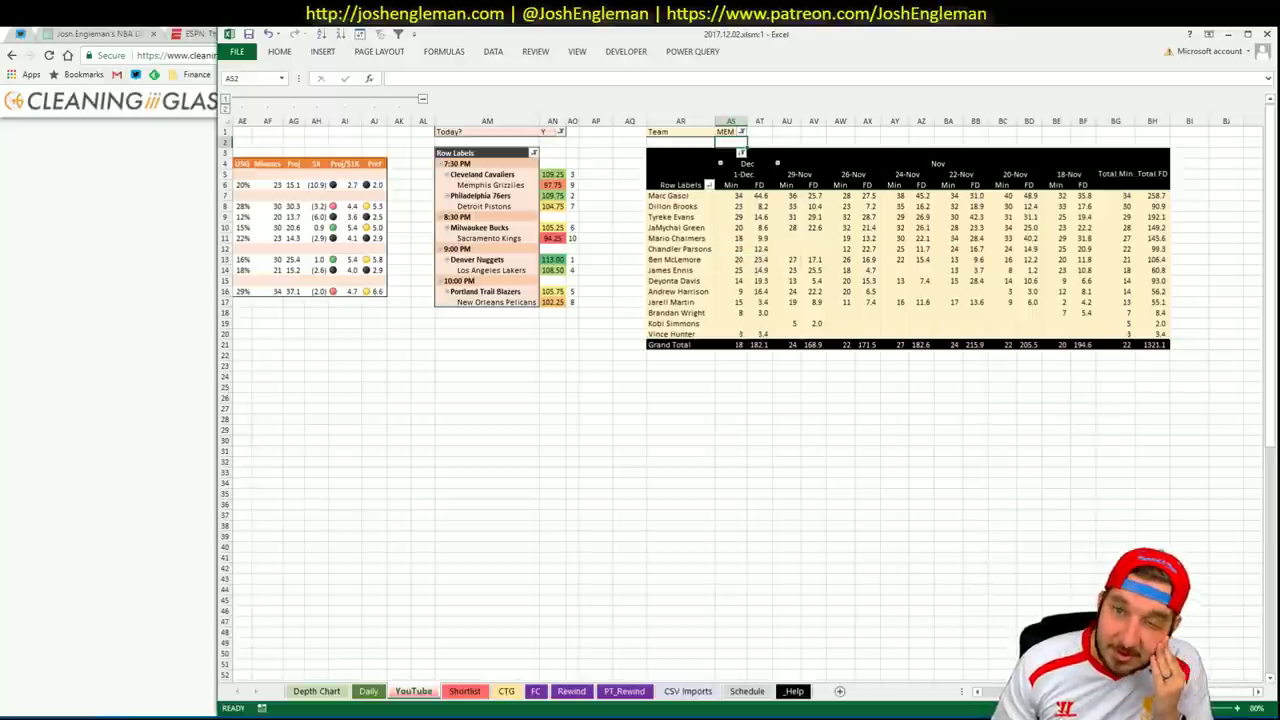
scroll(740, 400, "left", 10)
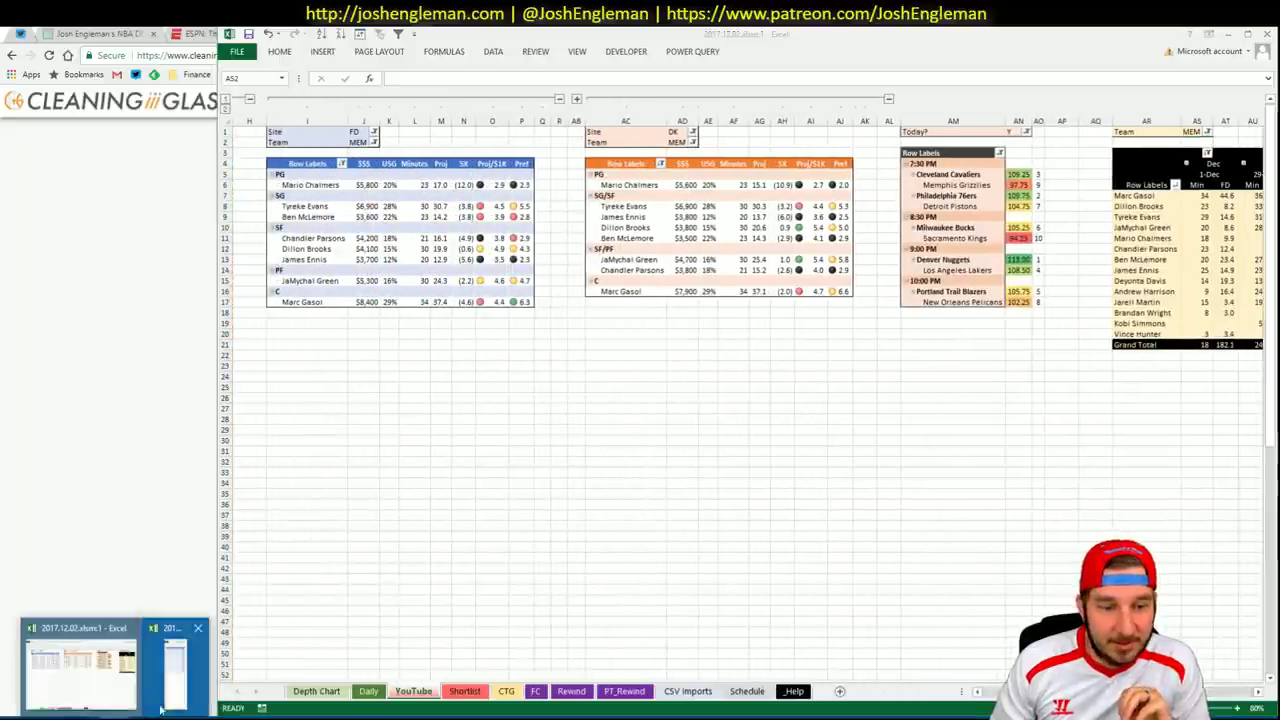
Tile the shortlist window beside the browser, then return the main workbook to the front.
left_click(110, 660)
key("alt+Tab")
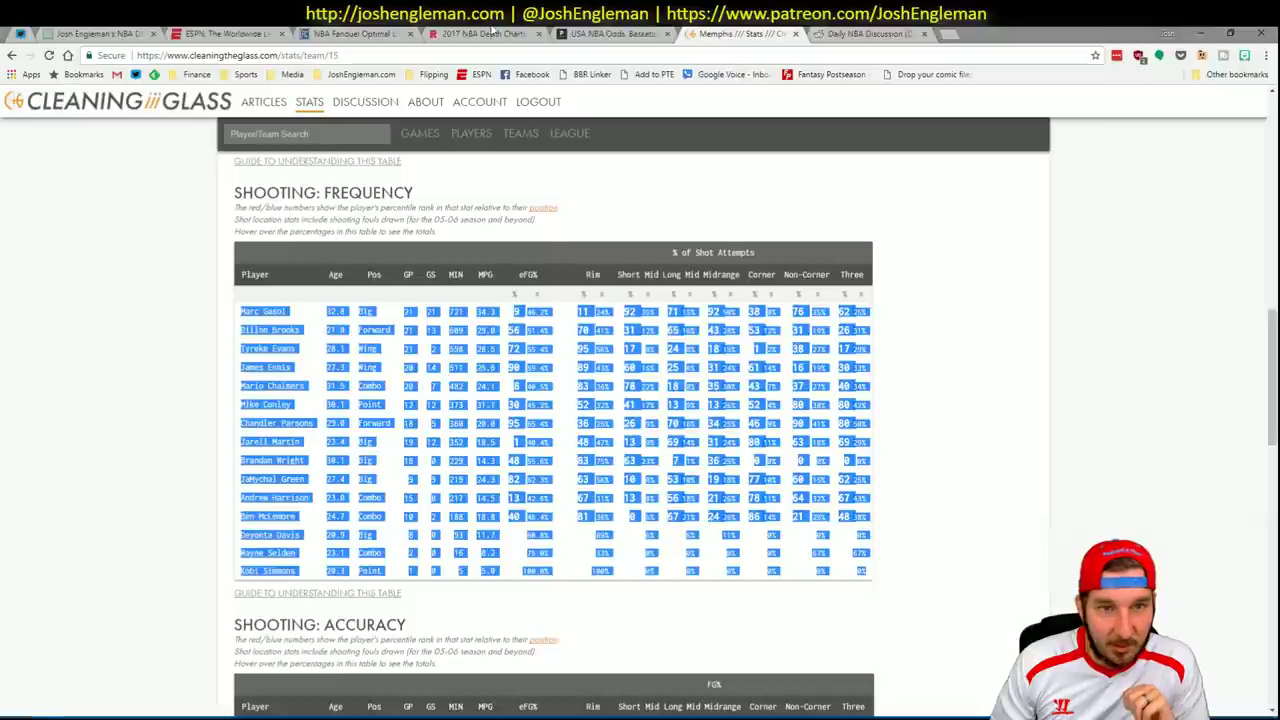
key("super+Down")
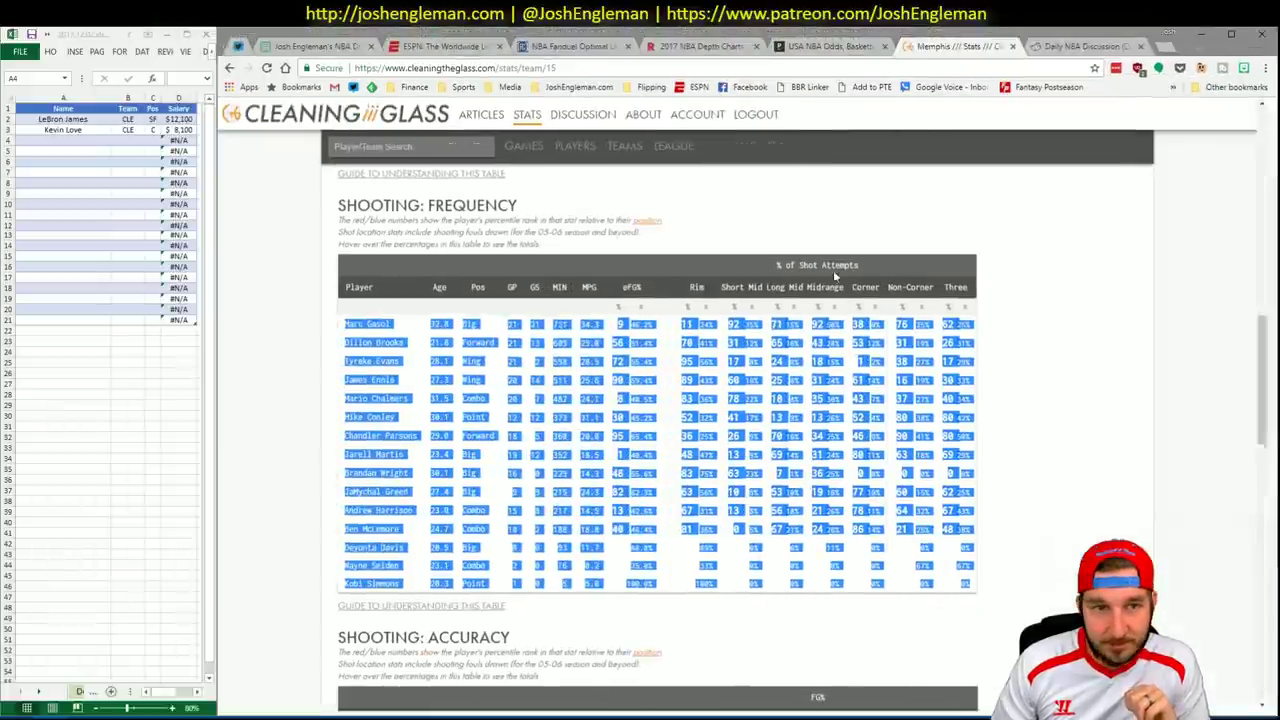
key("alt+Tab")
left_click(150, 655)
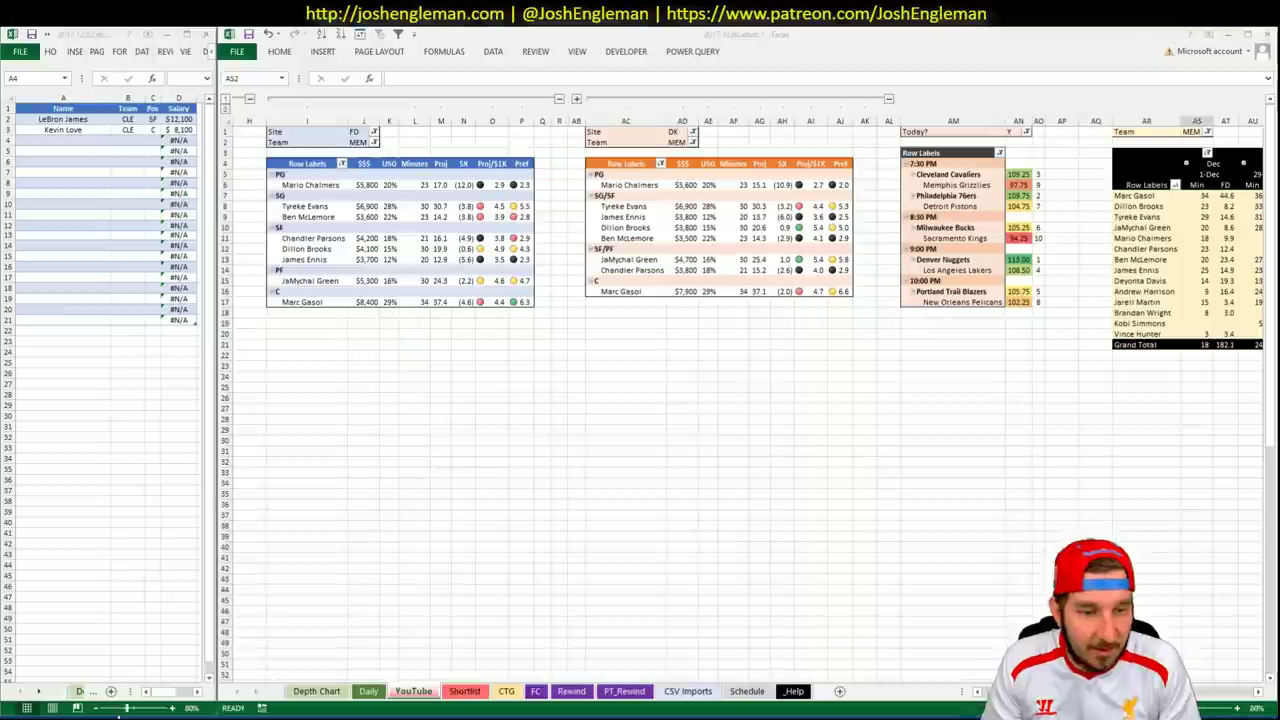
Switch the FD (J2), DK (AD2) and minutes pivot Team filters from MEM to PHI.
left_click(60, 655)
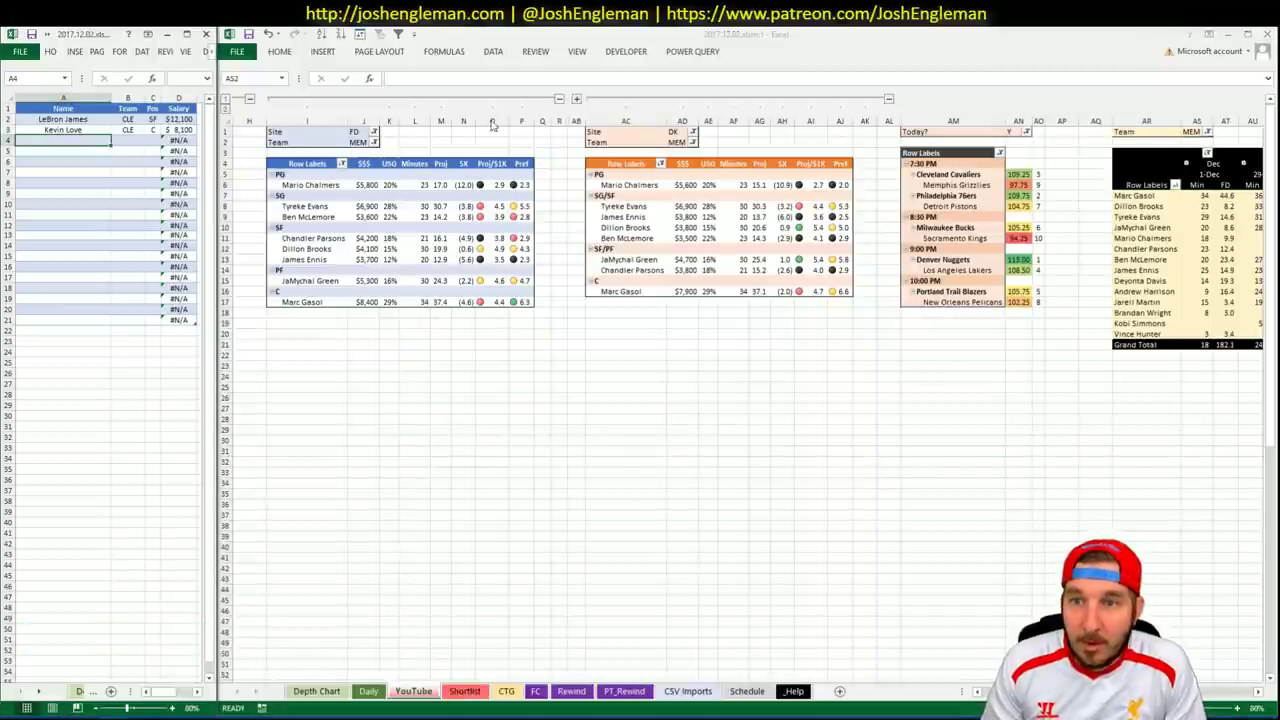
left_click(357, 142)
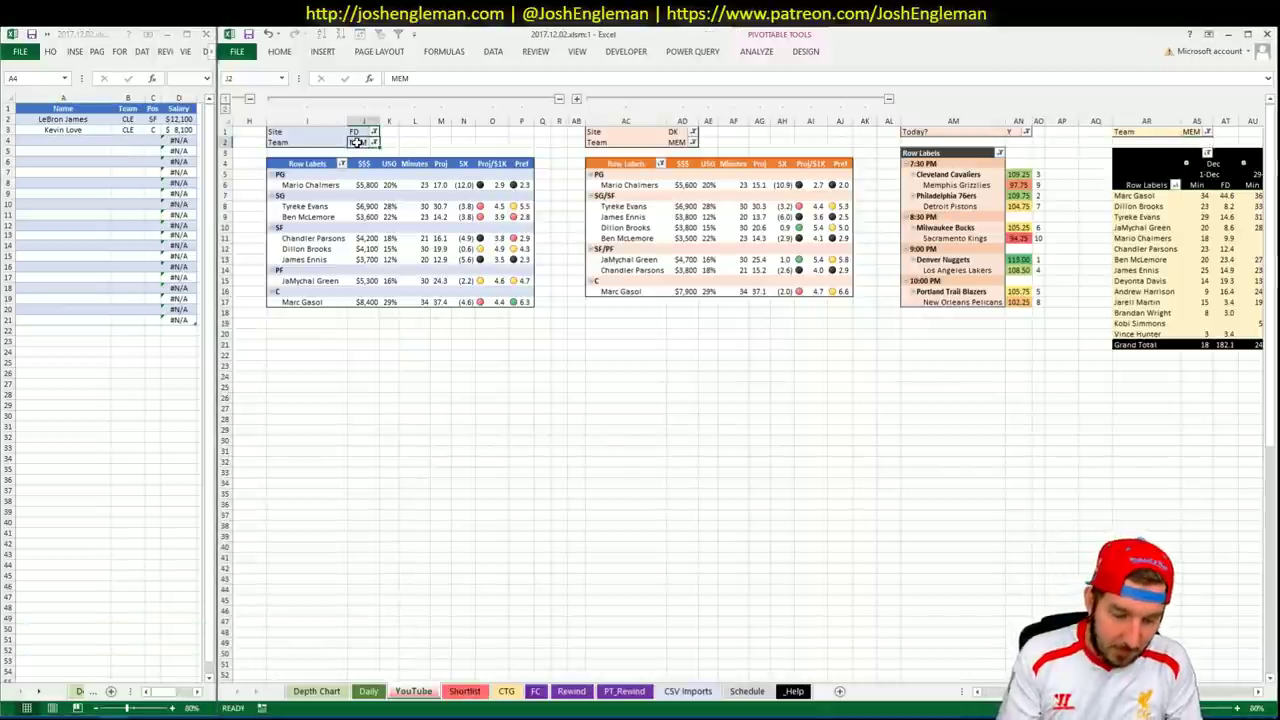
type("PHI")
key("Return")
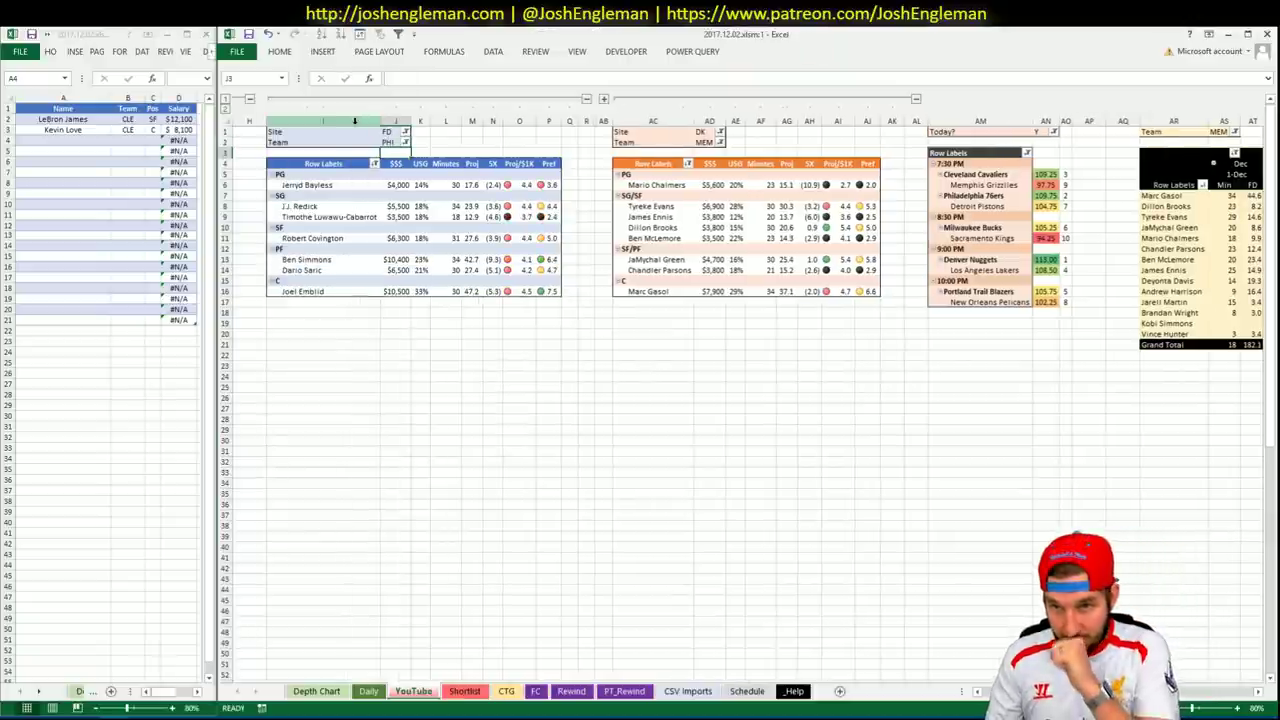
left_click(706, 143)
type("PHI")
key("Return")
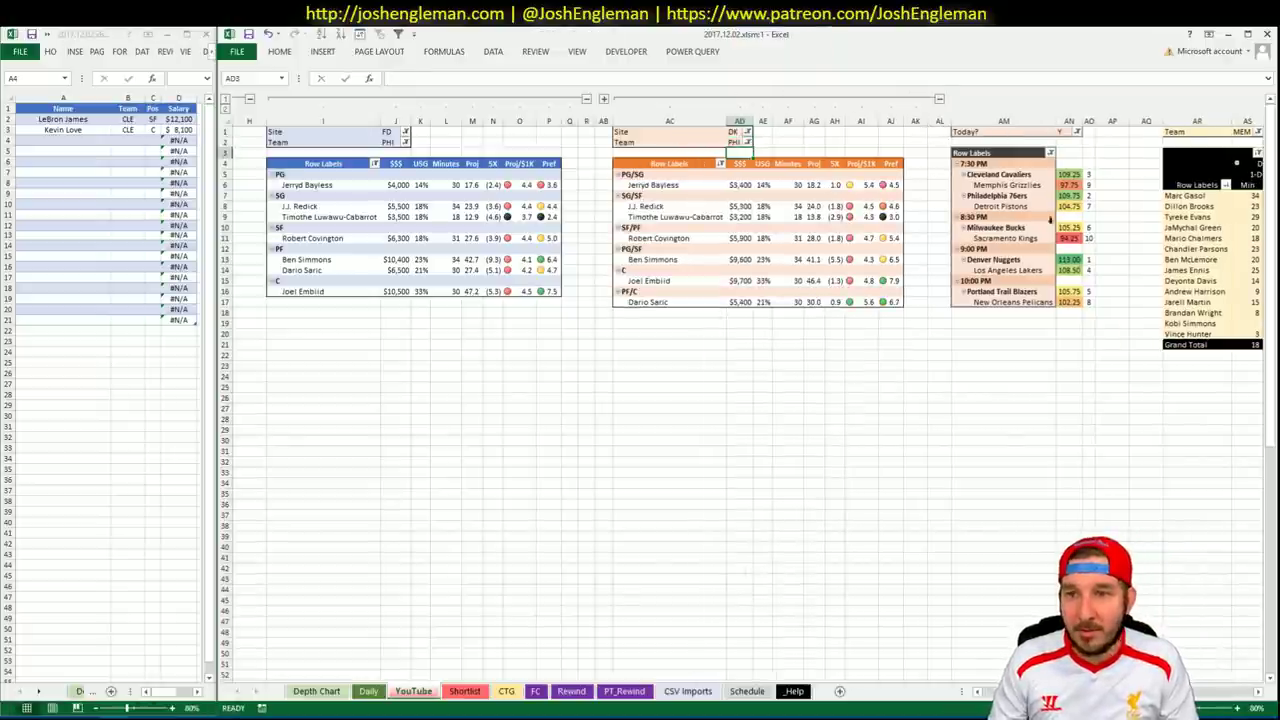
left_click(835, 387)
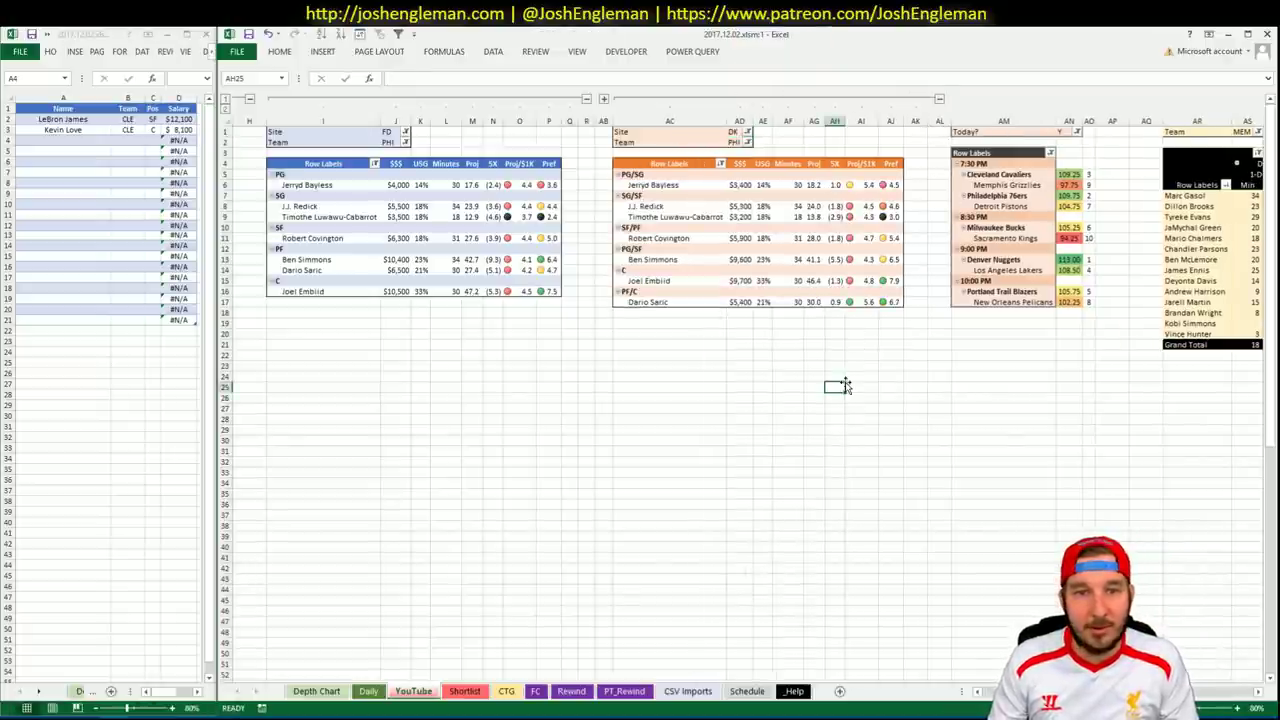
left_click(1246, 132)
type("PHI")
key("Return")
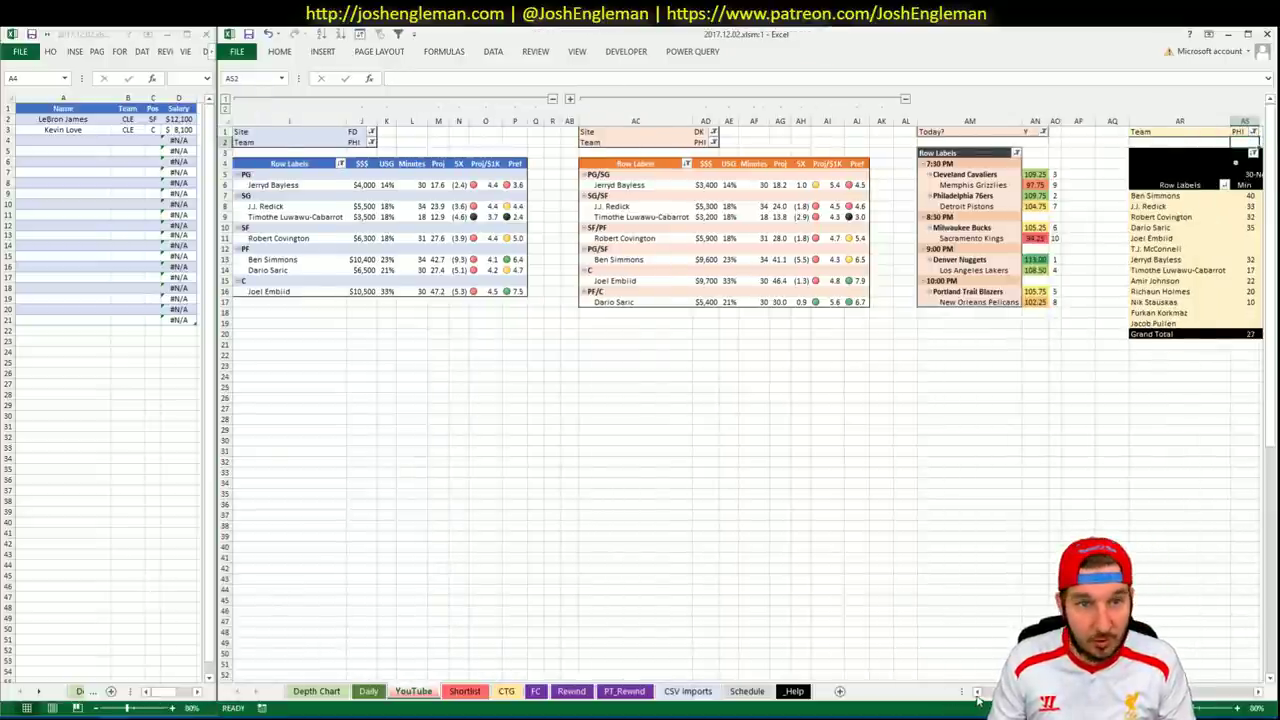
left_click(978, 698)
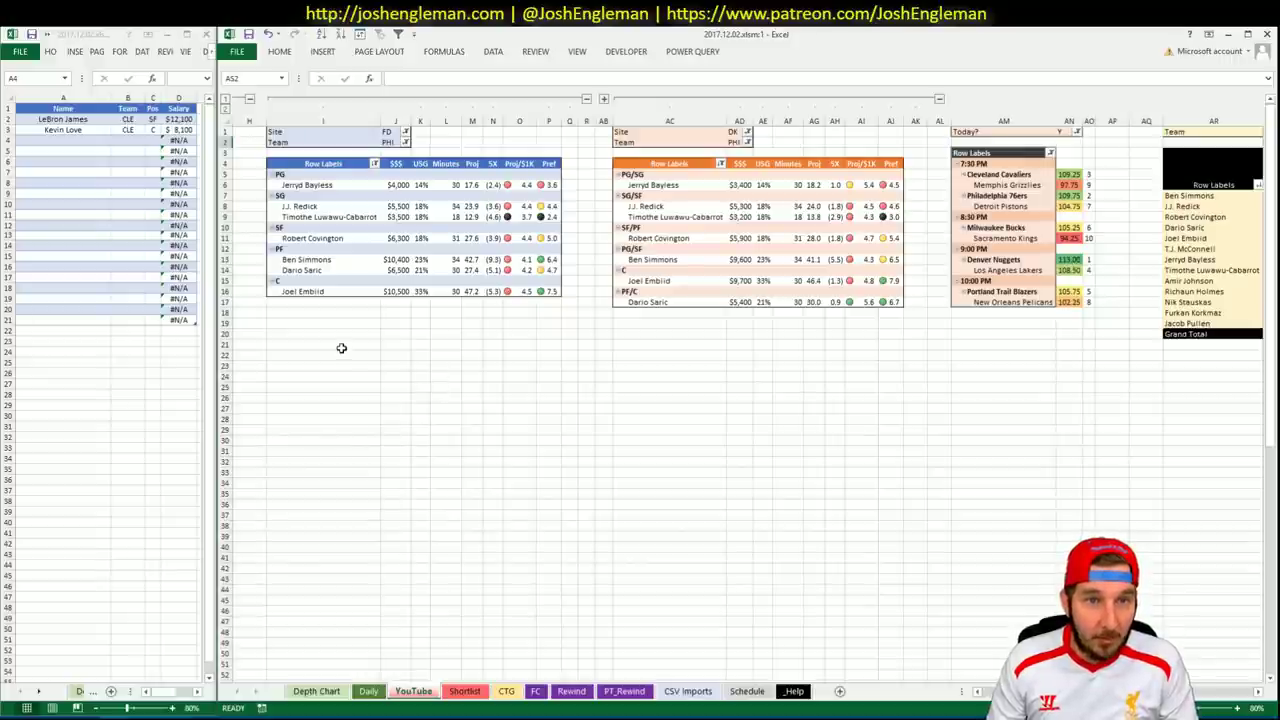
Inspect the shortlist's D2 Salary formula without changing it.
left_click(186, 119)
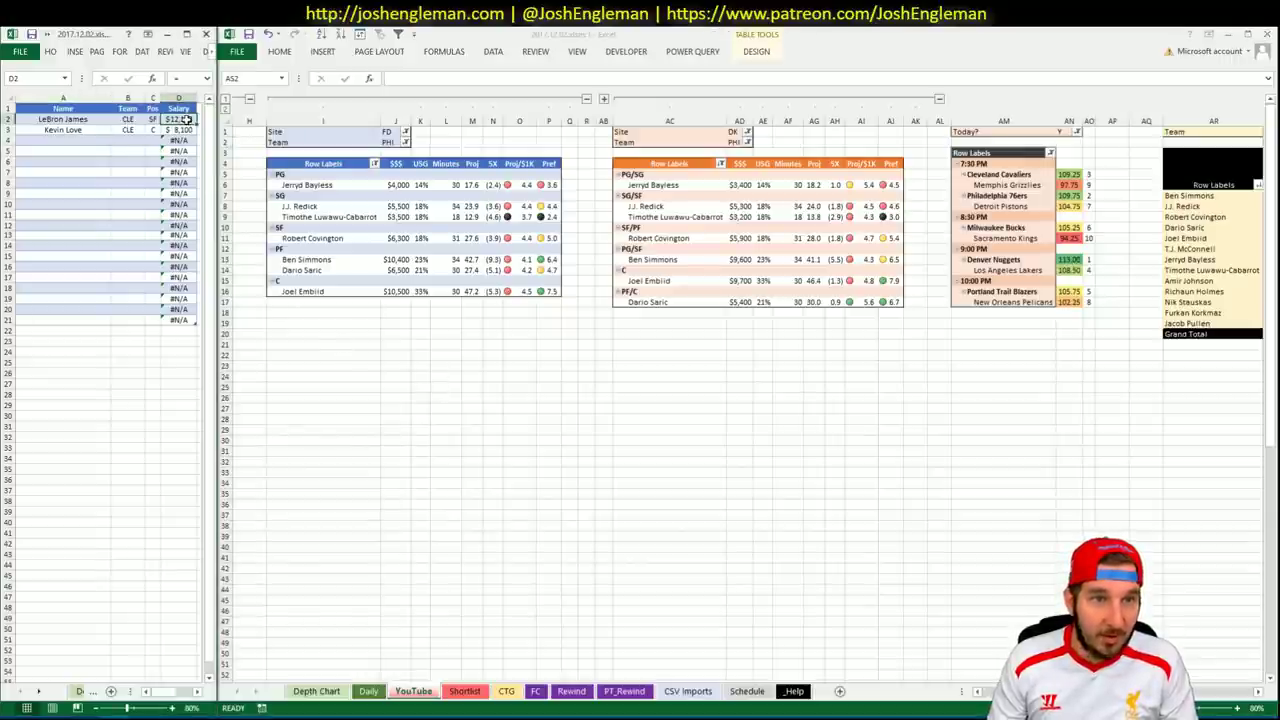
left_click(193, 80)
key("Escape")
left_click(207, 79)
left_click(207, 84)
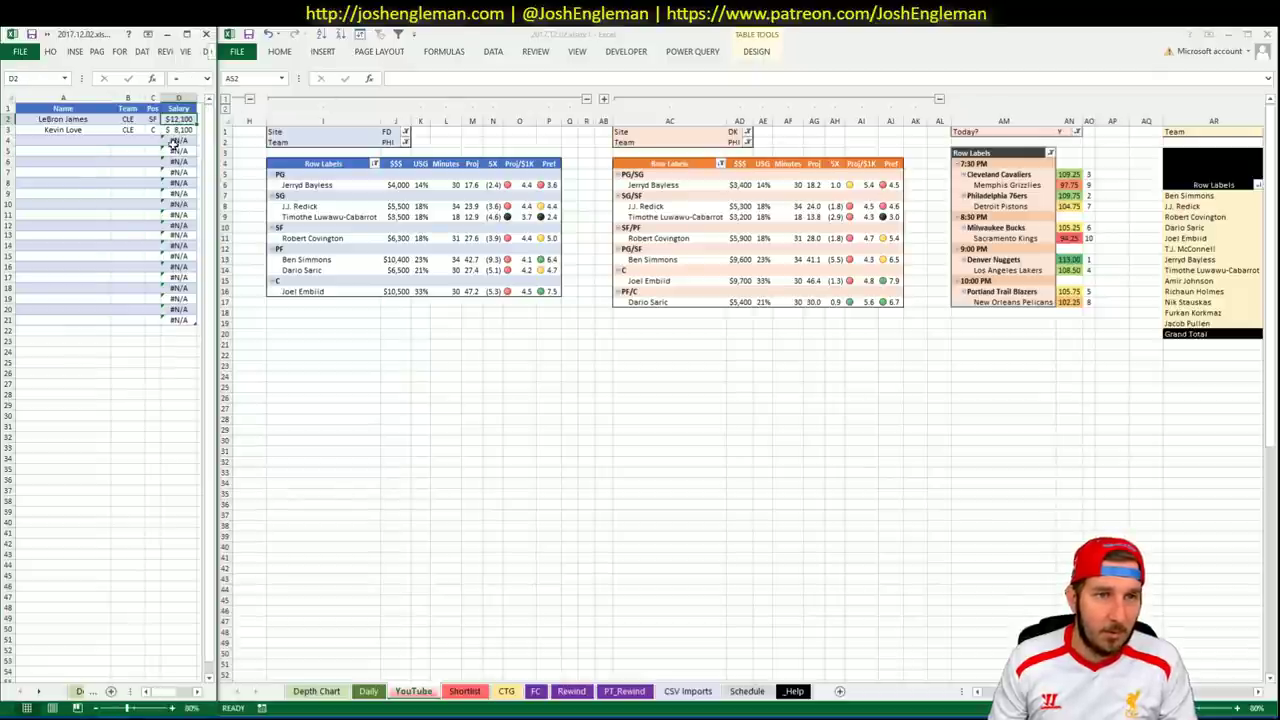
left_click(128, 235)
Wrap the Shortlist sheet's D2 Salary formula in IFERROR(…,"") so errors show blank.
left_click(458, 691)
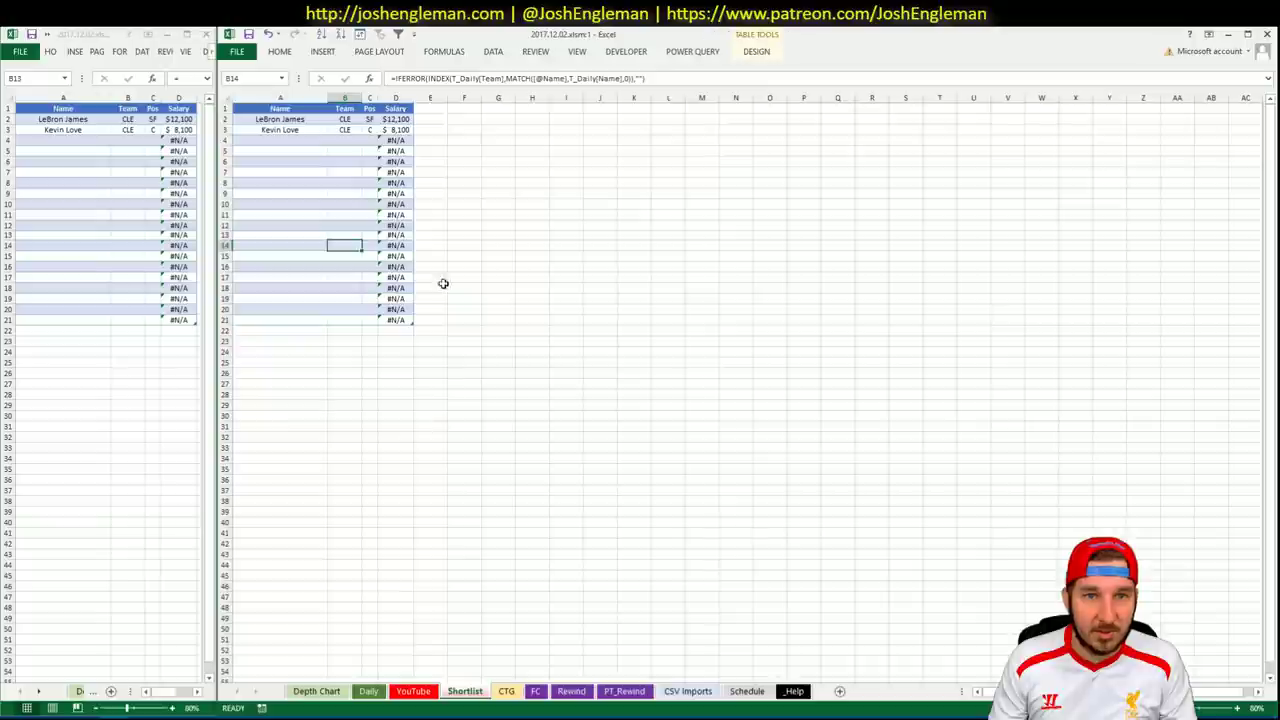
left_click(398, 117)
left_click(613, 77)
type("iferror(")
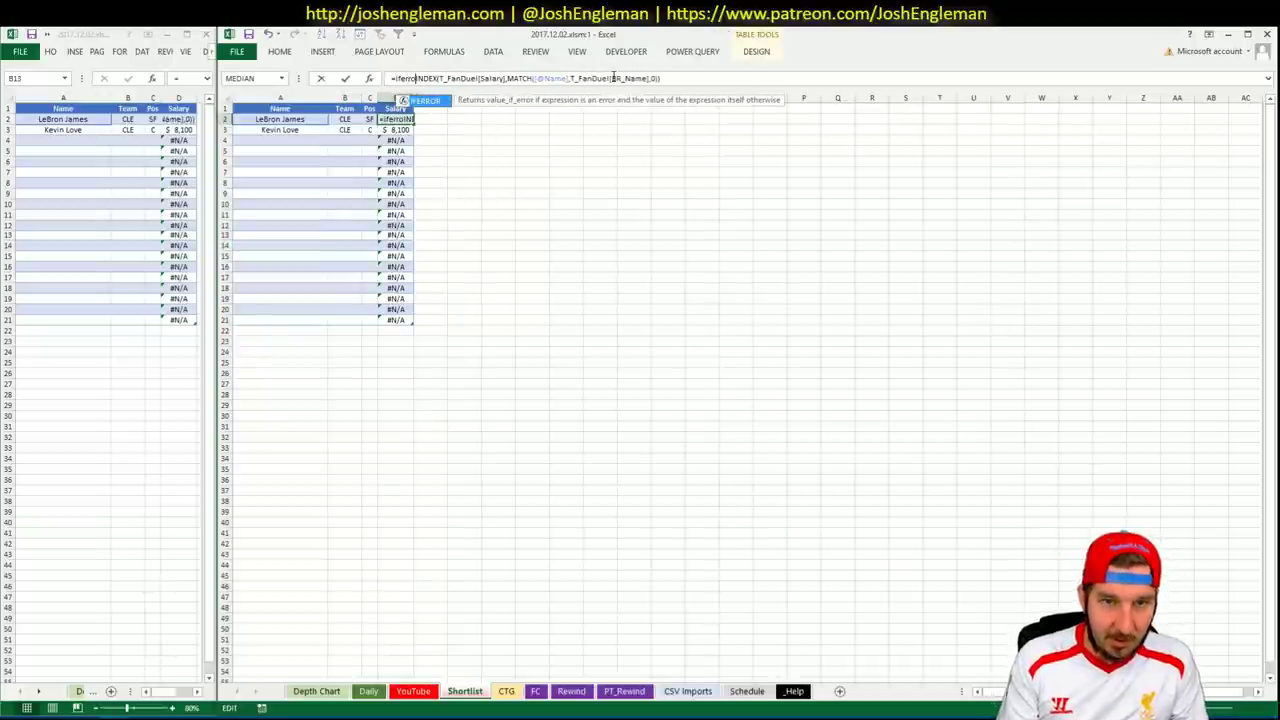
key("End")
type(",\"\")")
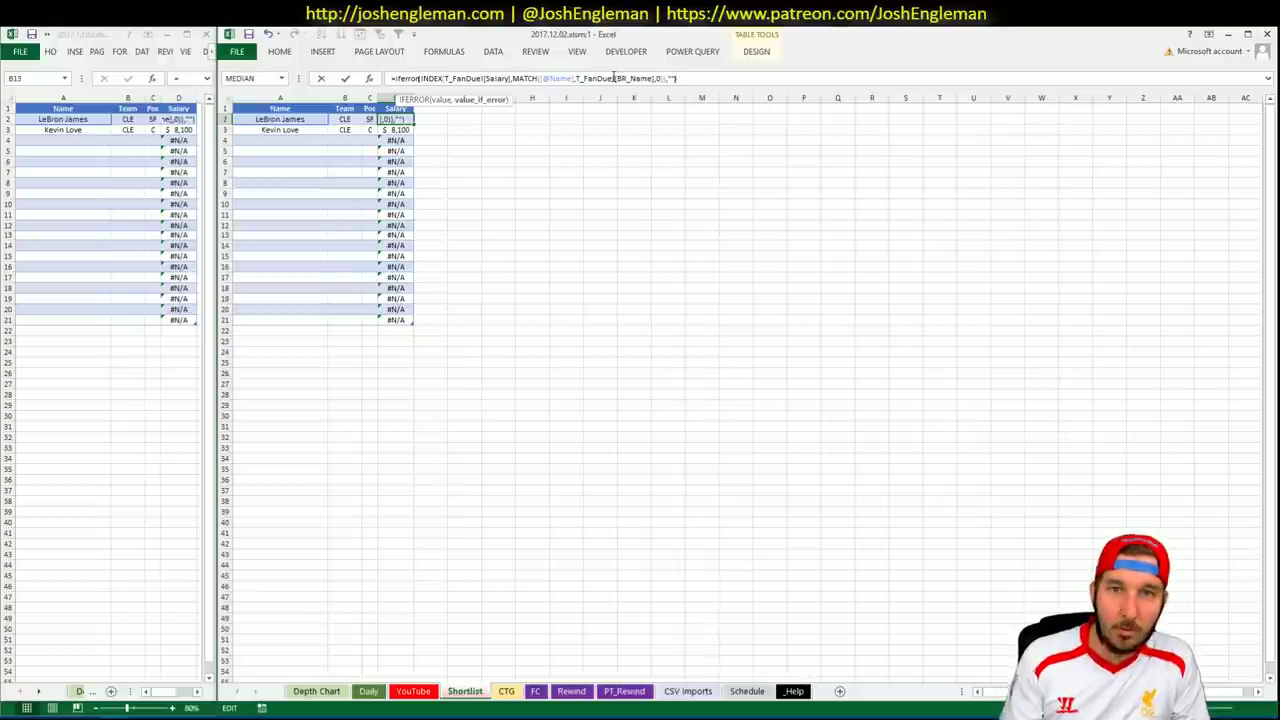
key("Return")
Return to the YouTube pivot sheet, then bring up the Cleaning the Glass Memphis shooting page.
left_click(413, 691)
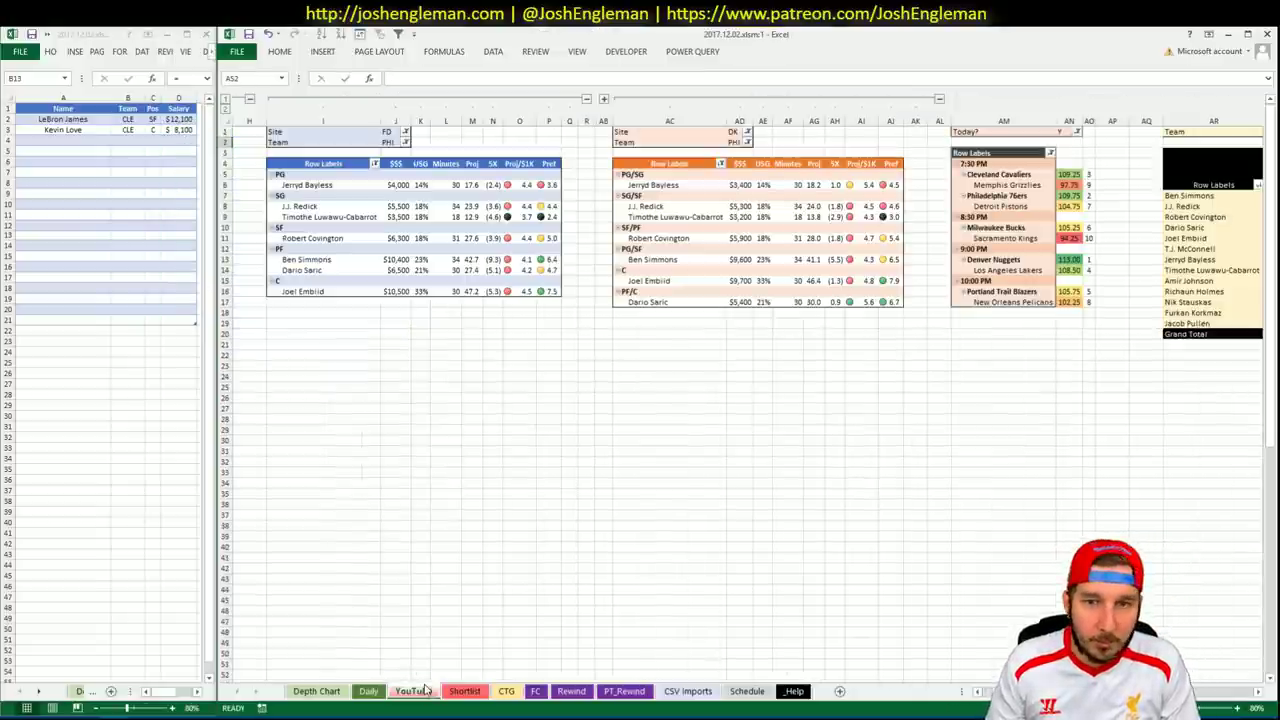
left_click(655, 477)
left_click(1258, 691)
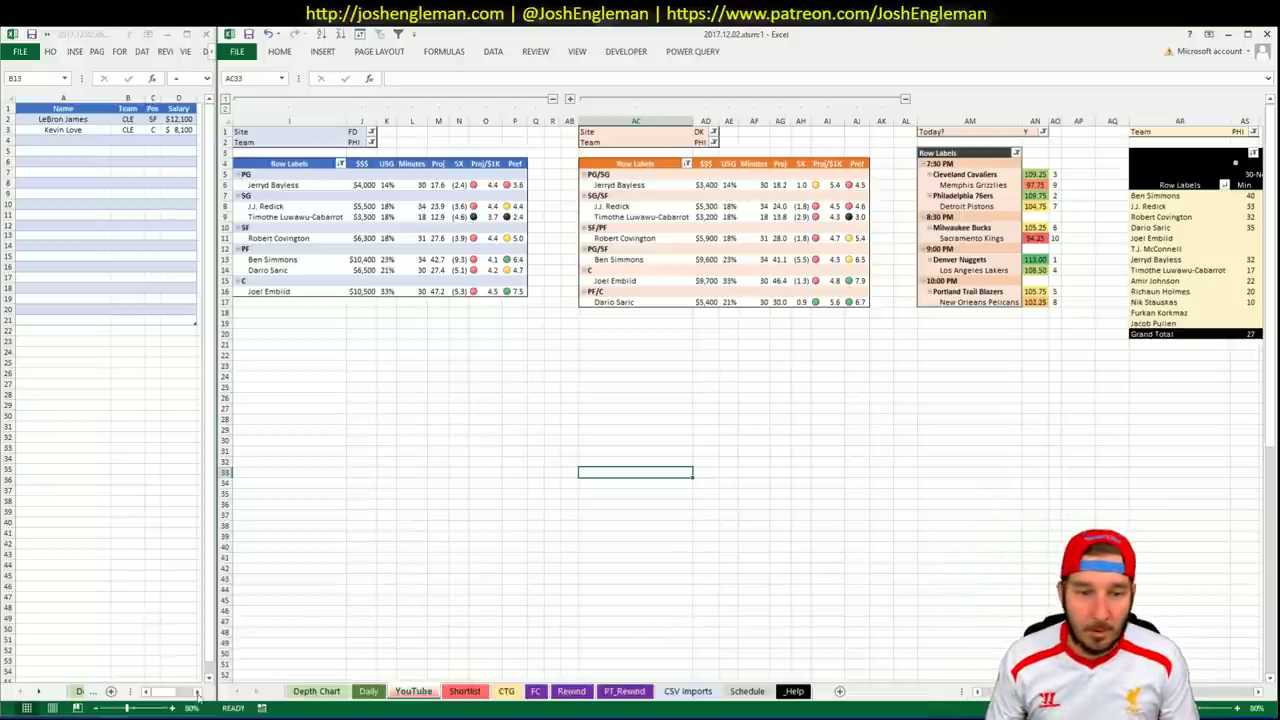
mouse_move(60, 716)
left_click(60, 668)
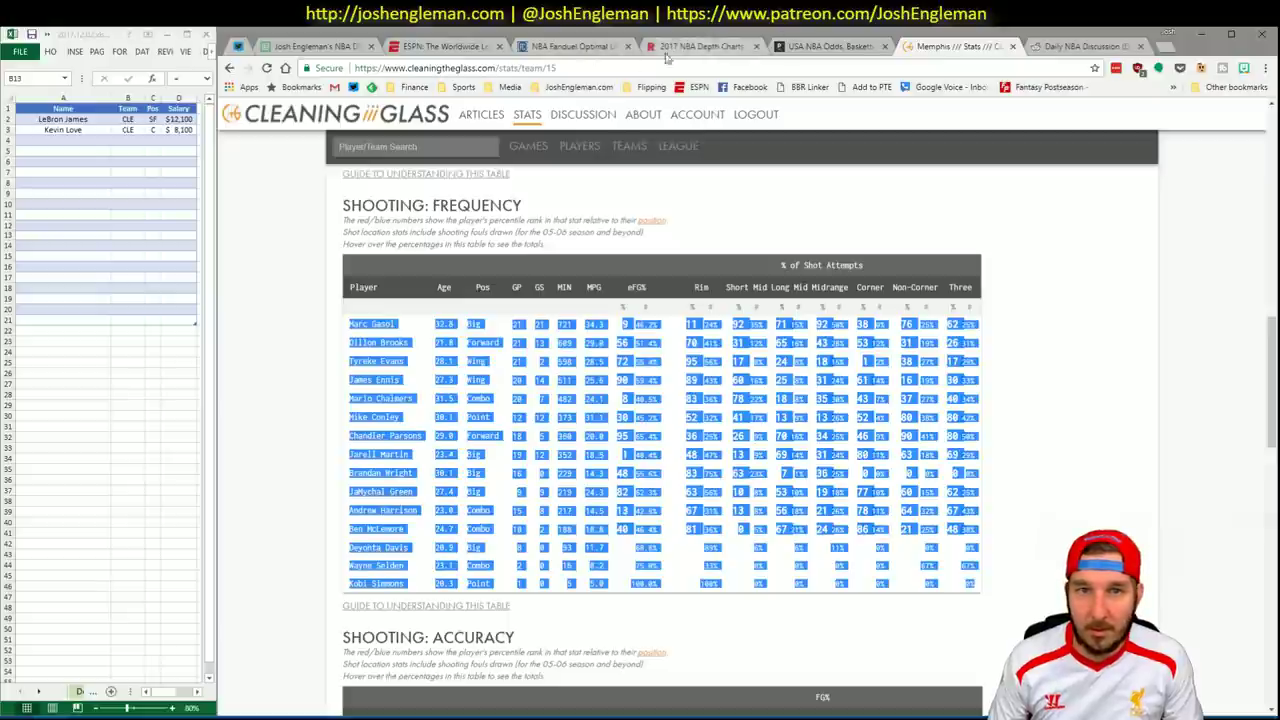
Search 'phi' to open the Philadelphia 76ers page and select all Shooting: Frequency player rows.
mouse_move(146, 716)
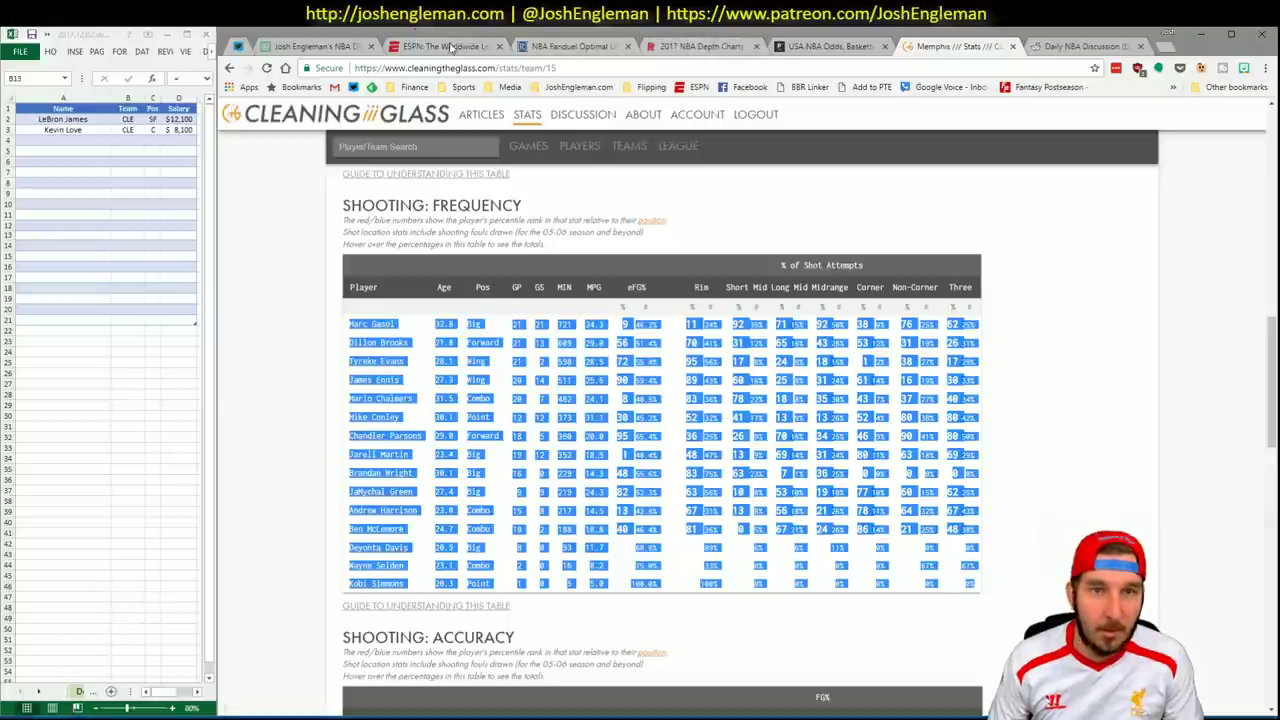
left_click(451, 146)
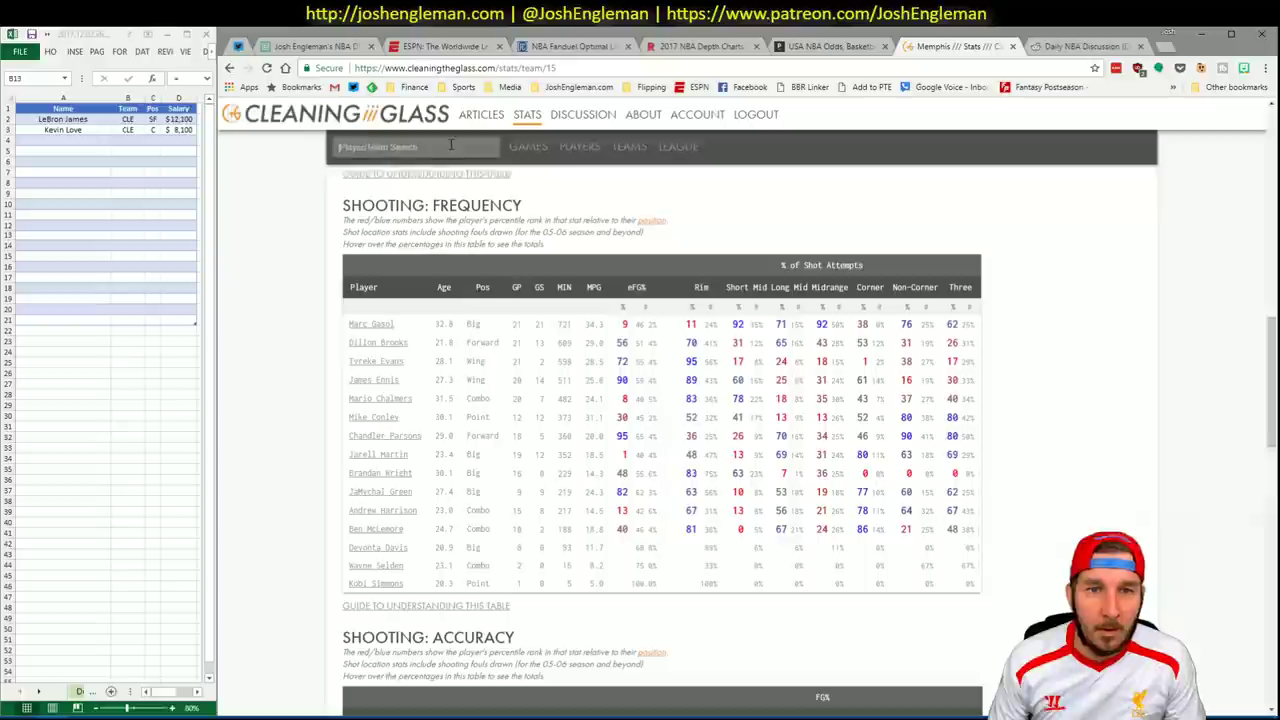
type("phi")
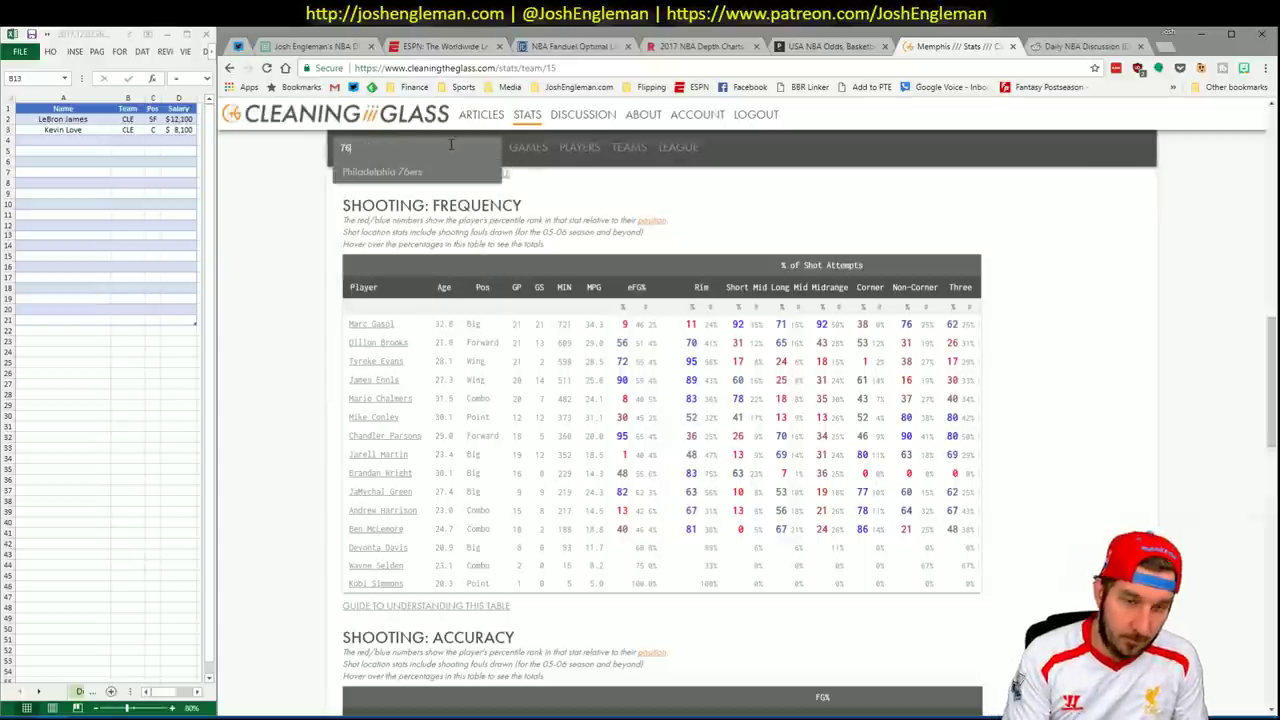
key("Down")
key("Return")
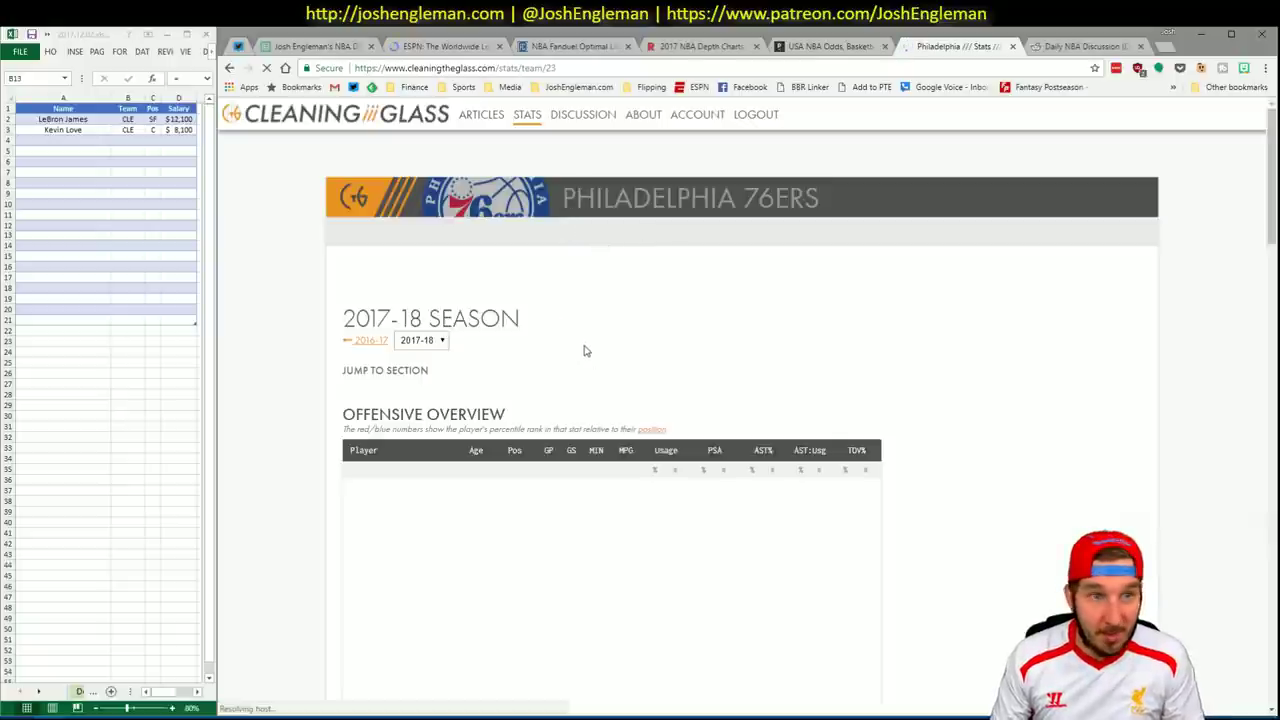
left_click(545, 388)
triple_click(1022, 567)
left_click_drag(910, 519, 351, 331)
Refresh the CTG sheet with the copied 76ers shooting data and set the opponent to DET.
mouse_move(125, 710)
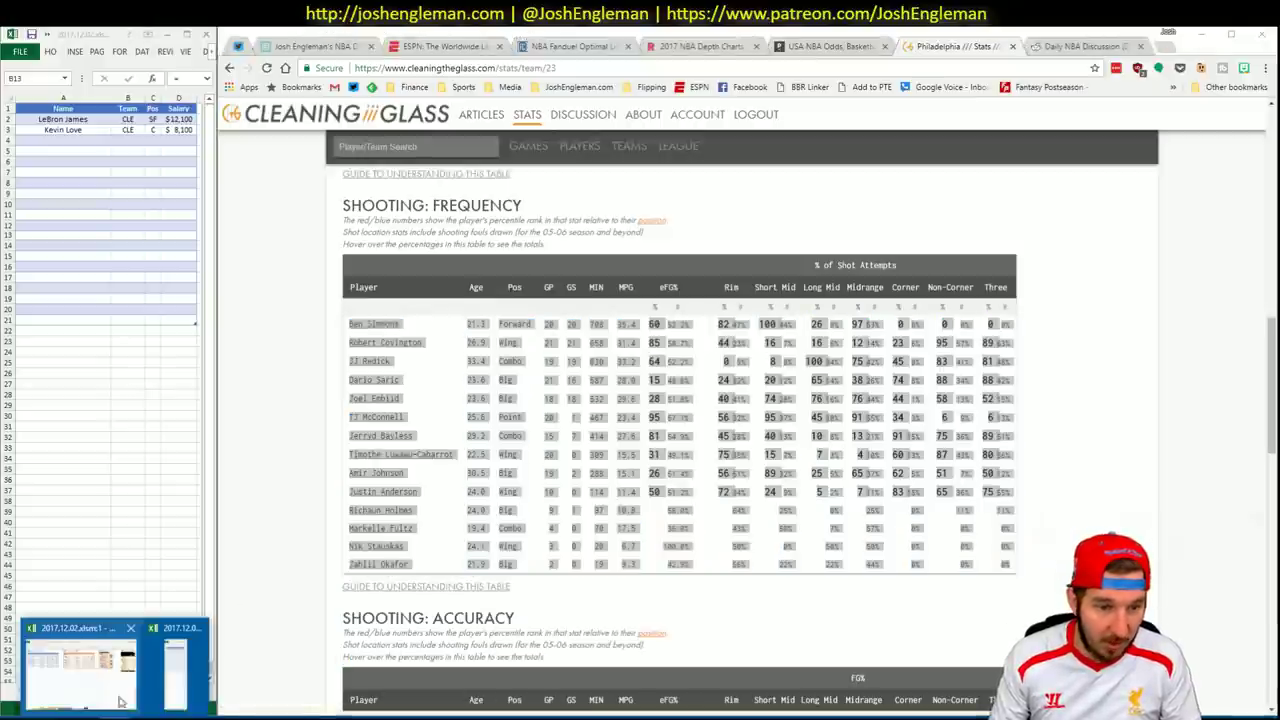
left_click(150, 665)
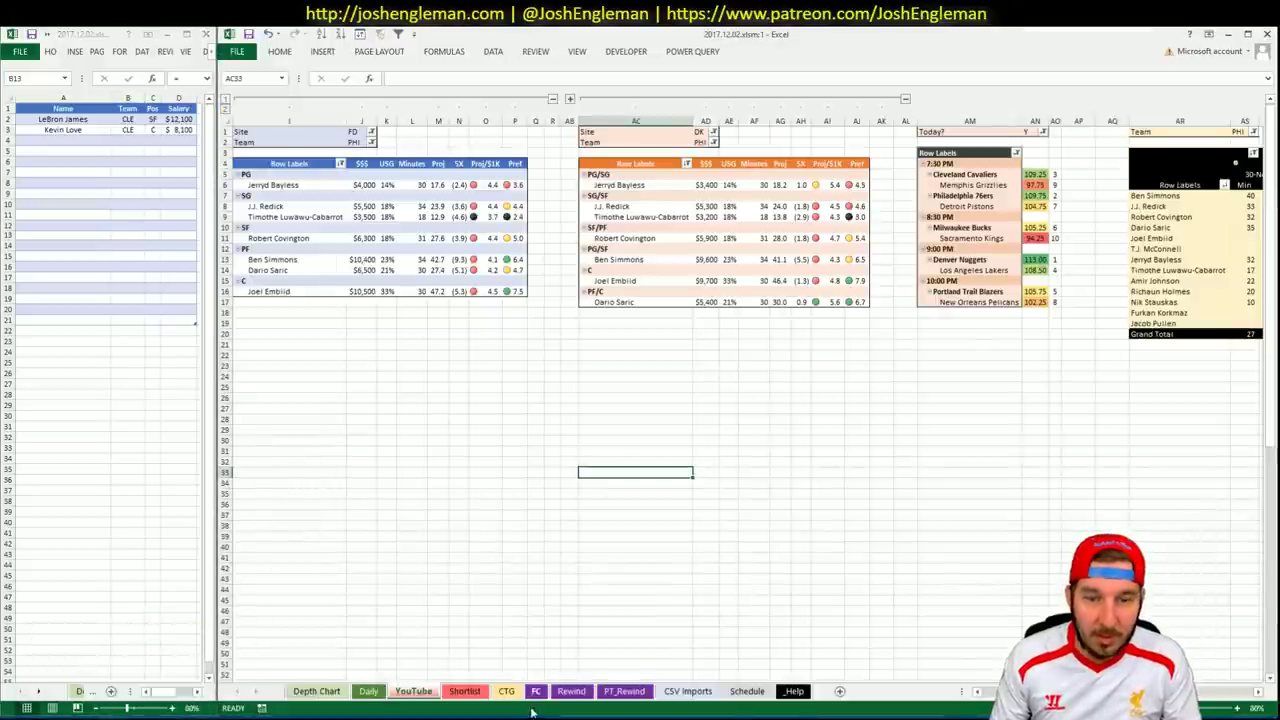
left_click(506, 691)
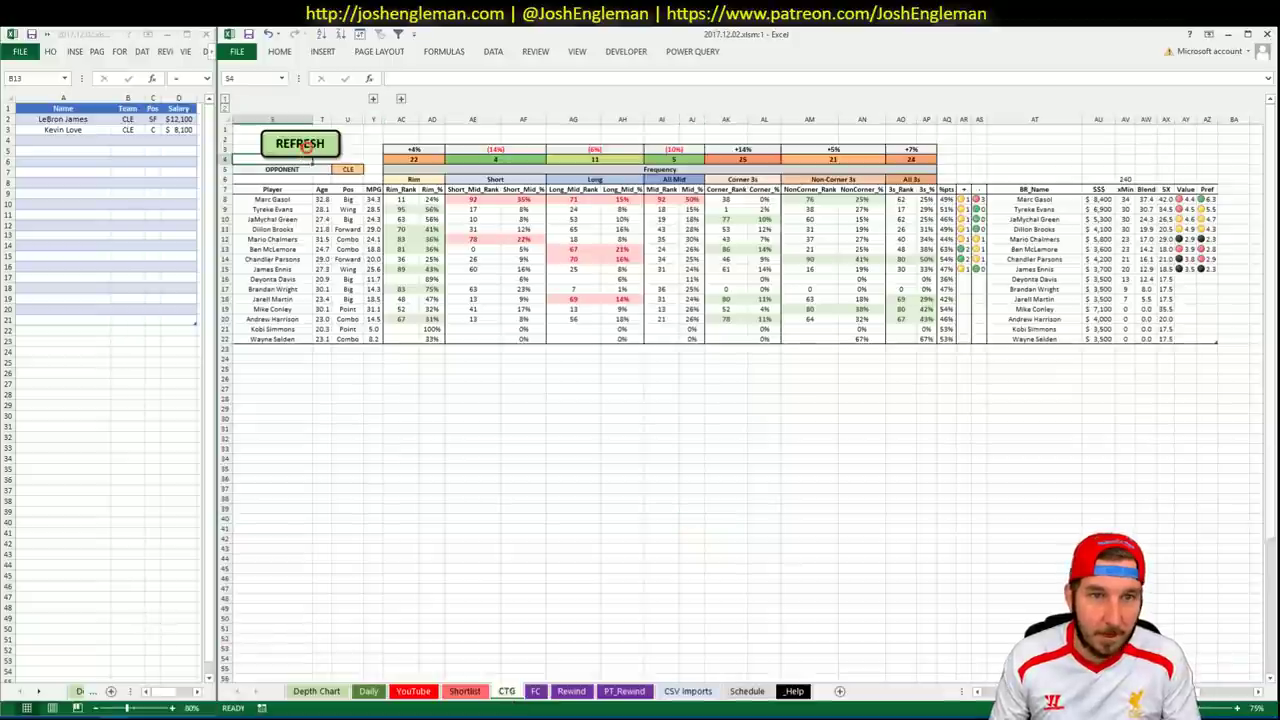
left_click(303, 145)
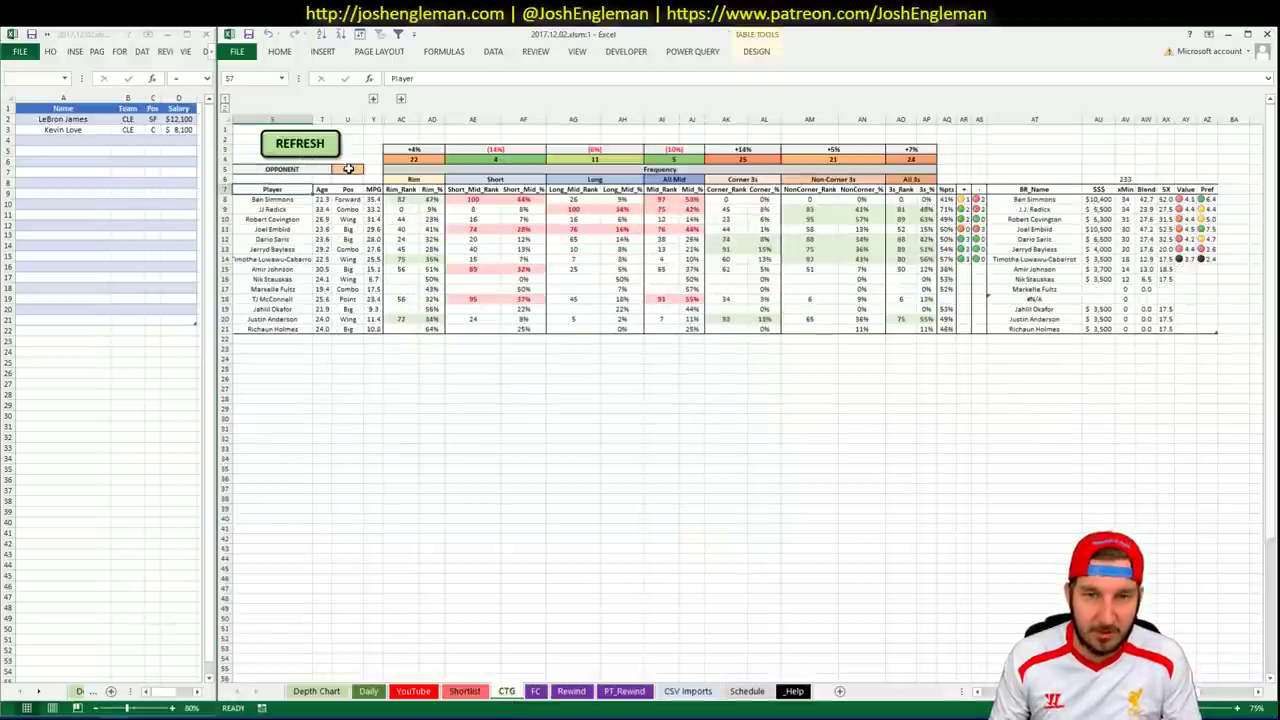
left_click(348, 168)
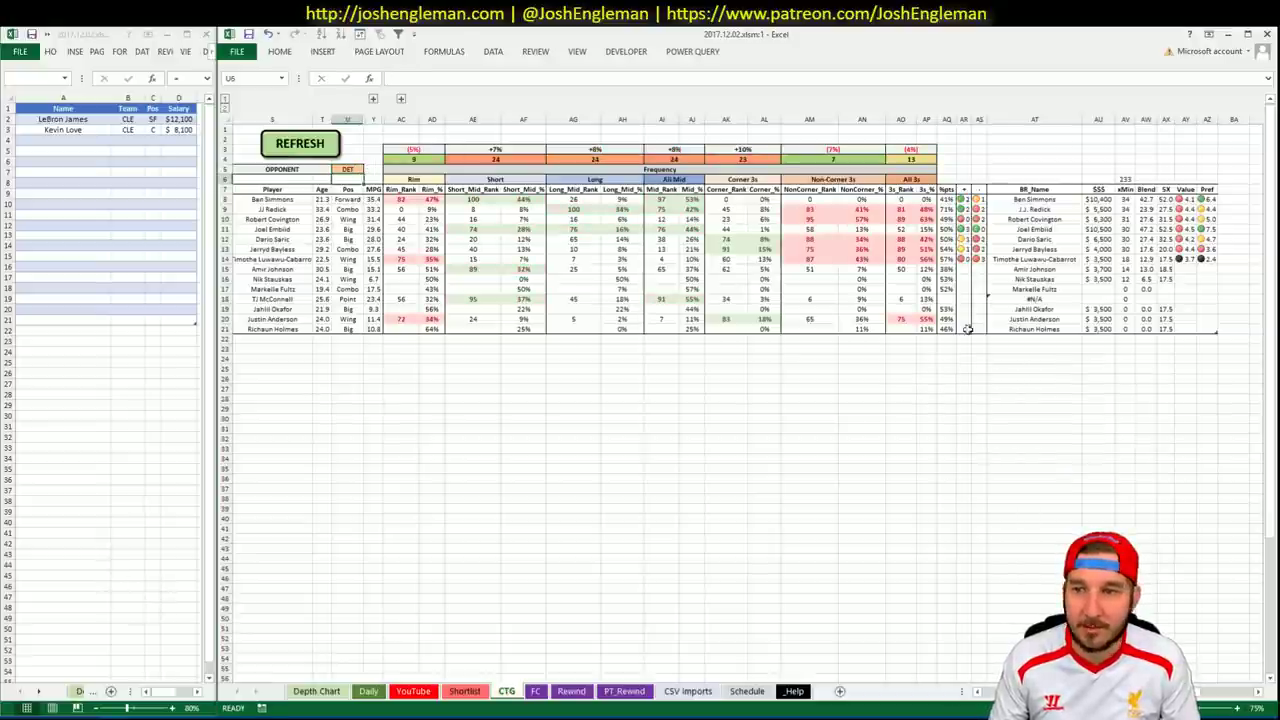
Paste TJ McConnell's name into the Help sheet's CTG_Name cell for T.J. McConnell.
left_click(302, 300)
key("ctrl+c")
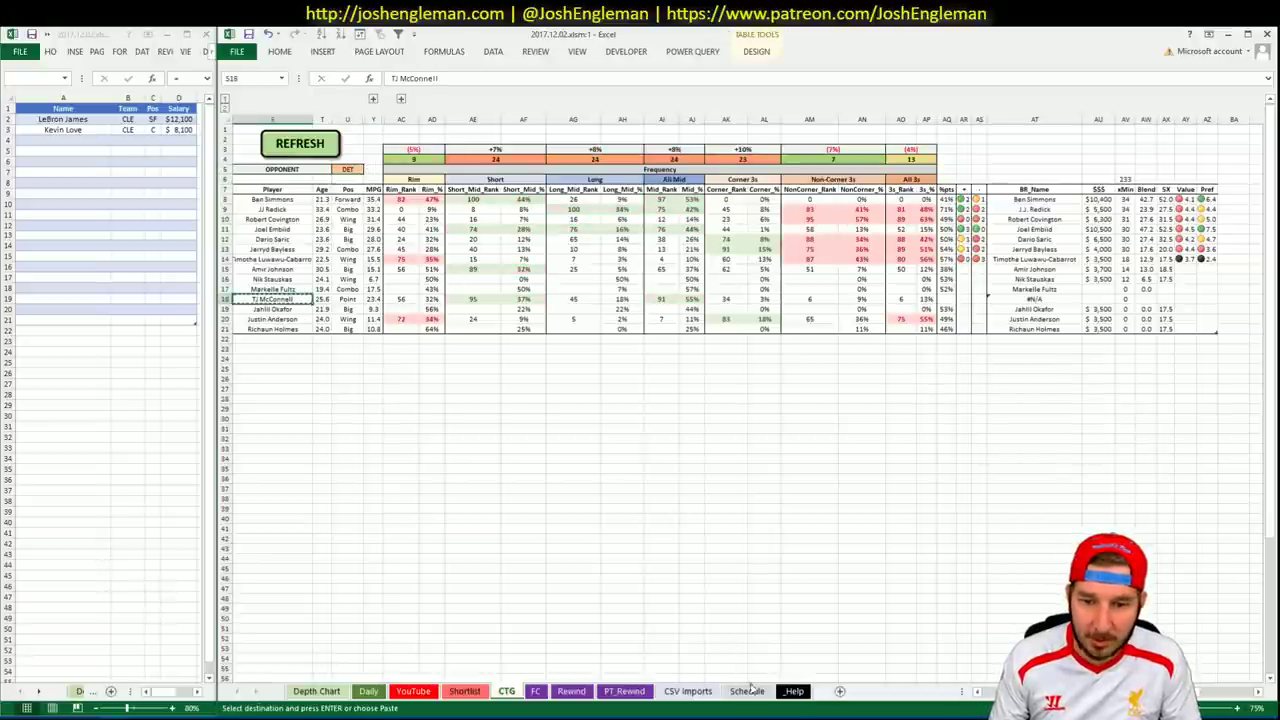
left_click(794, 691)
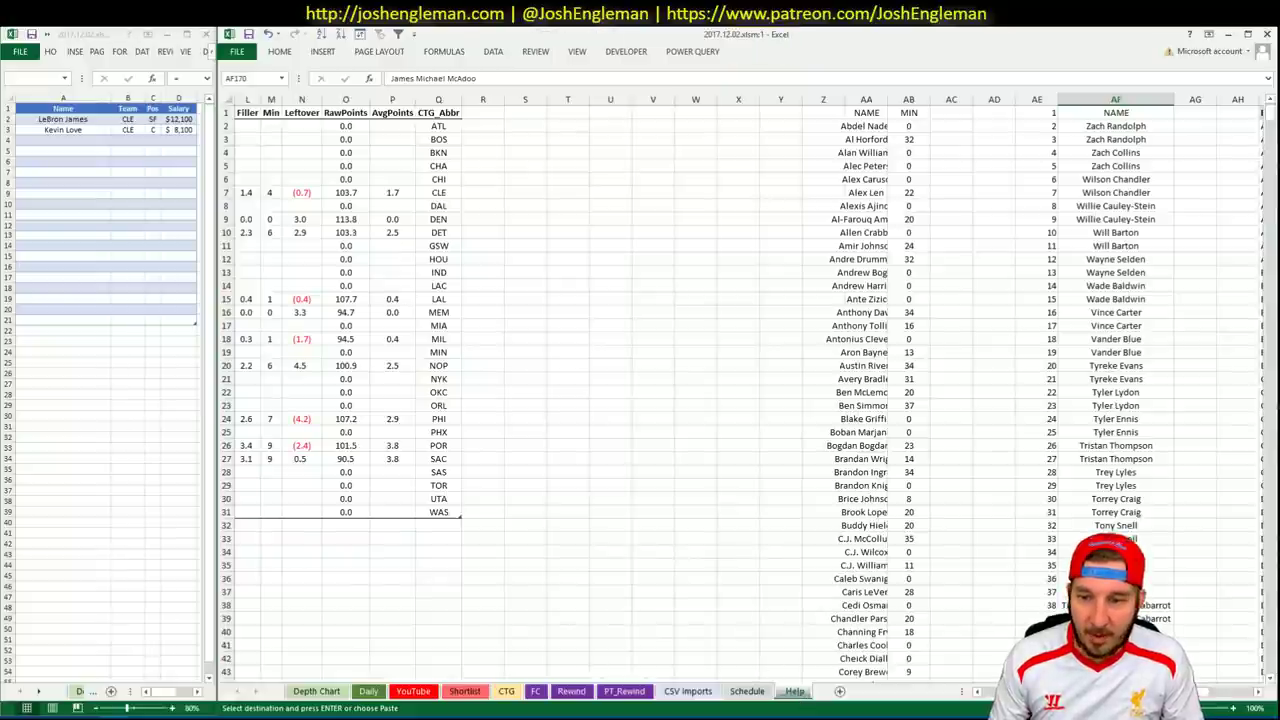
scroll(663, 334, "down", 10)
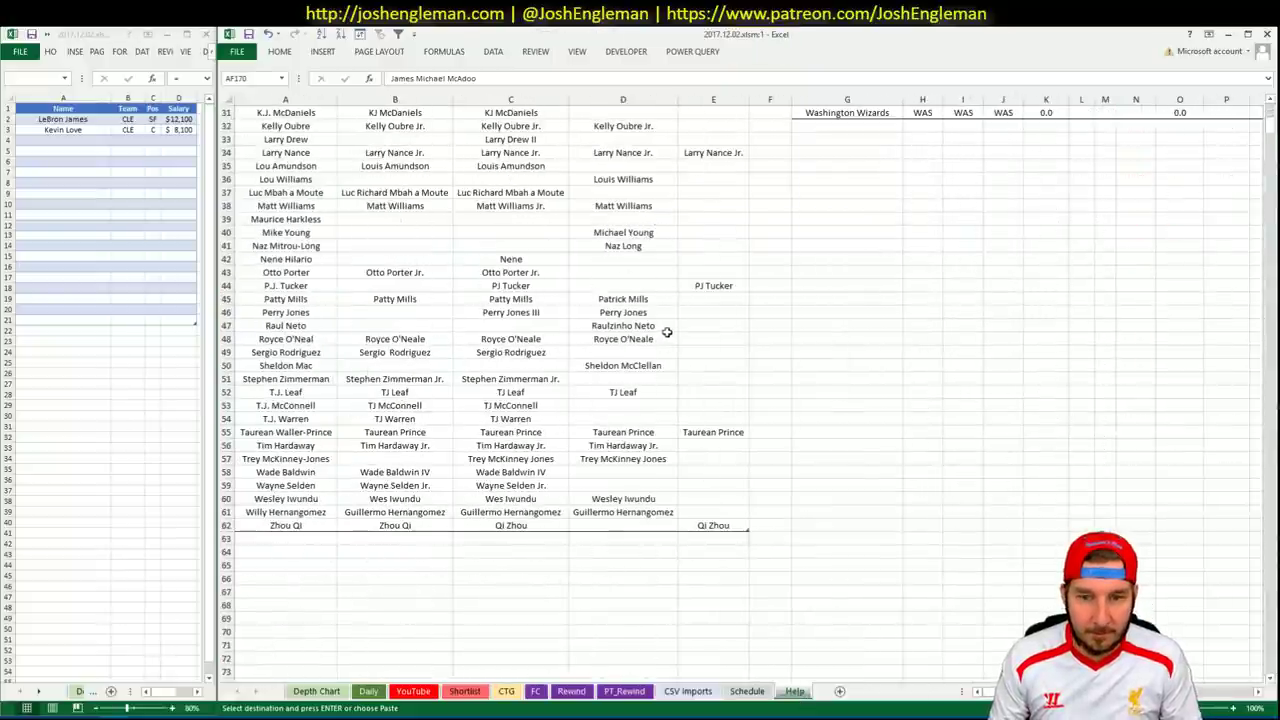
left_click(700, 405)
key("ctrl+v")
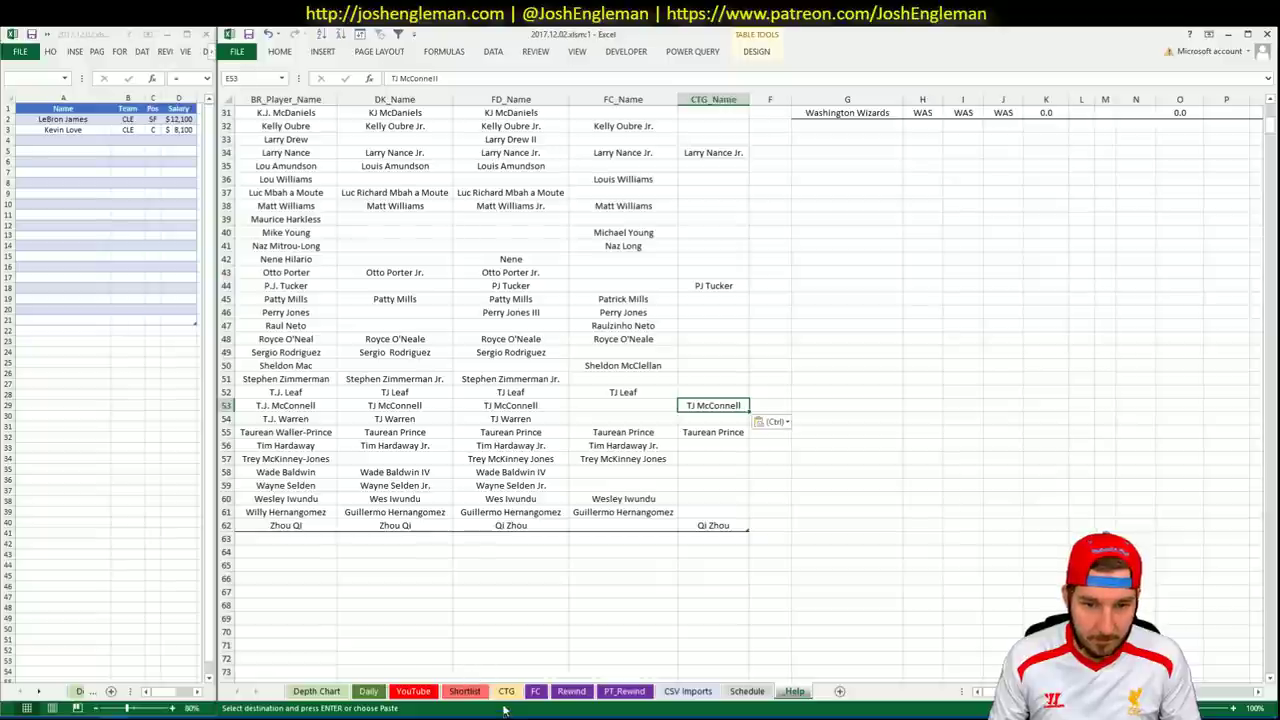
left_click(506, 691)
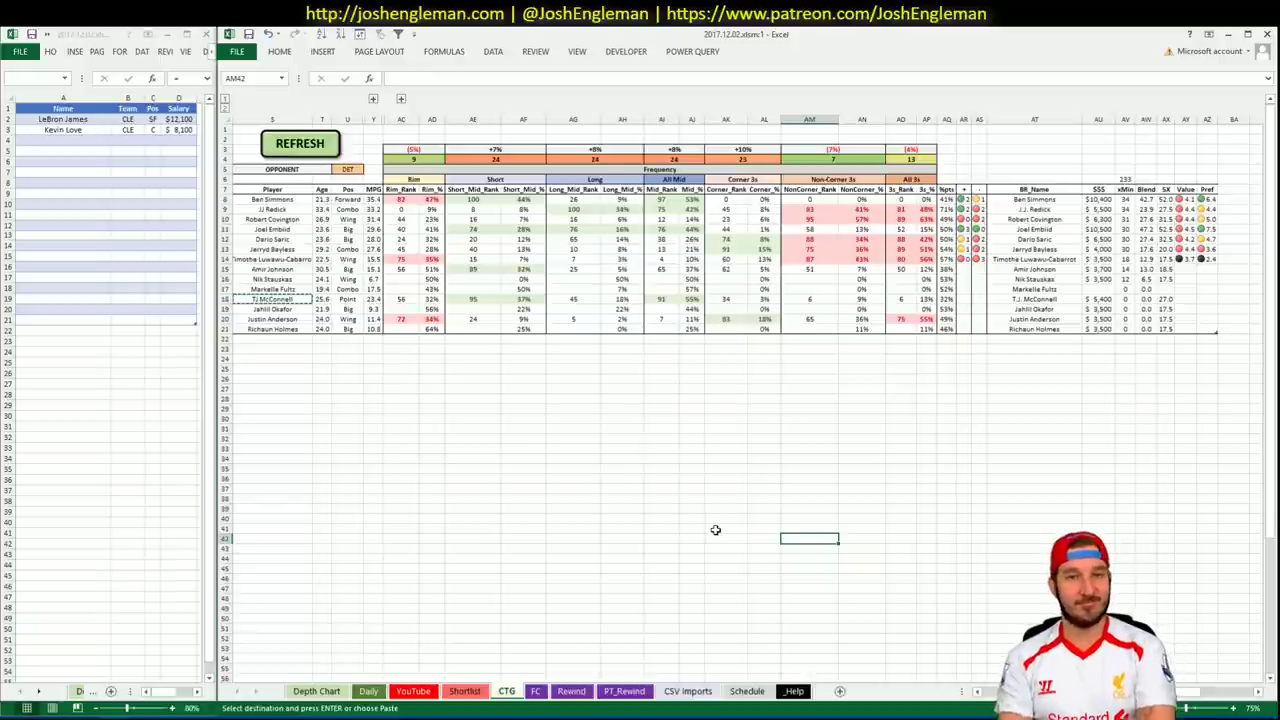
Enter Ben Simmons, Joel Embiid and J.J. Redick into shortlist cells A4–A6.
left_click(77, 145)
type("Ben Simmo")
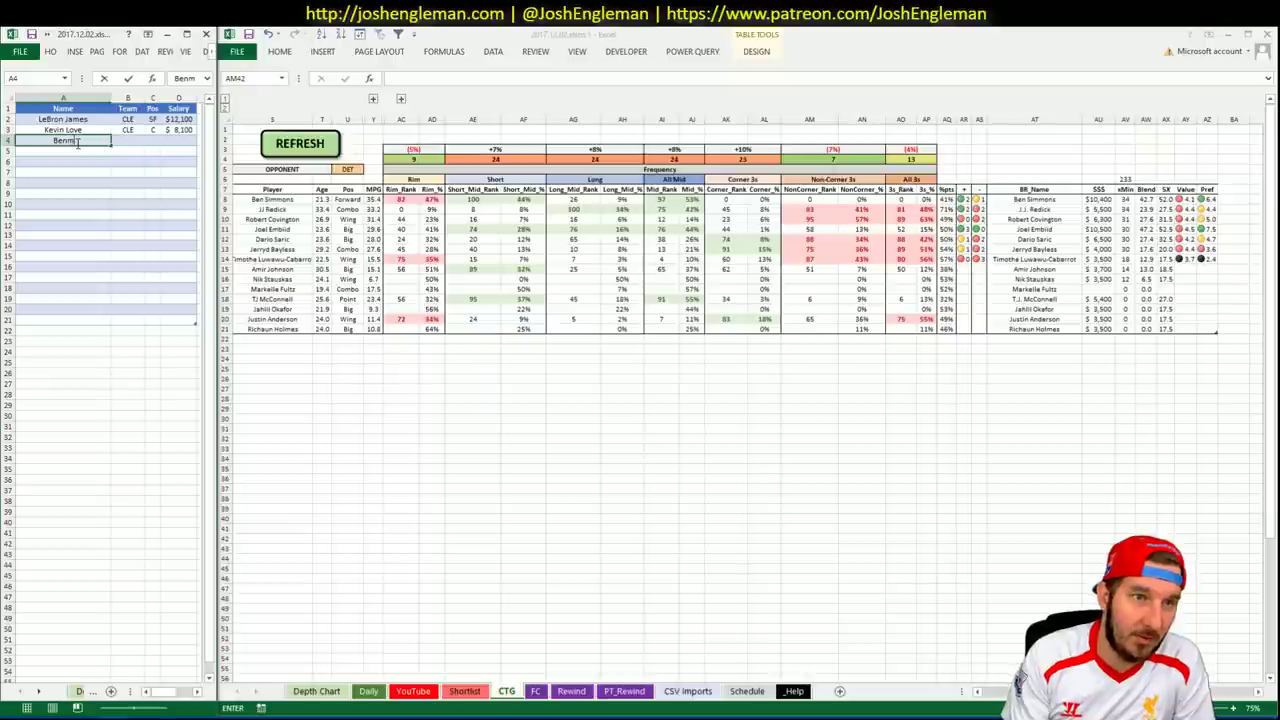
type("ns")
key("Return")
type("Joel Em")
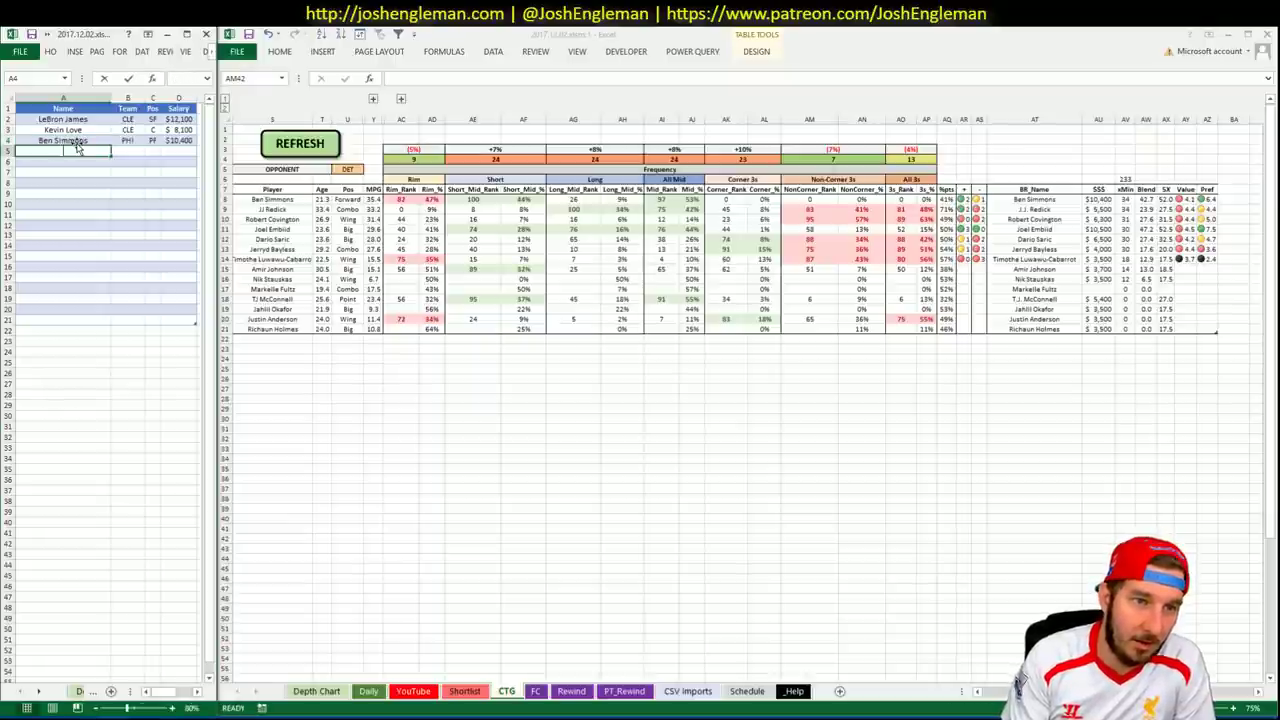
type("biid")
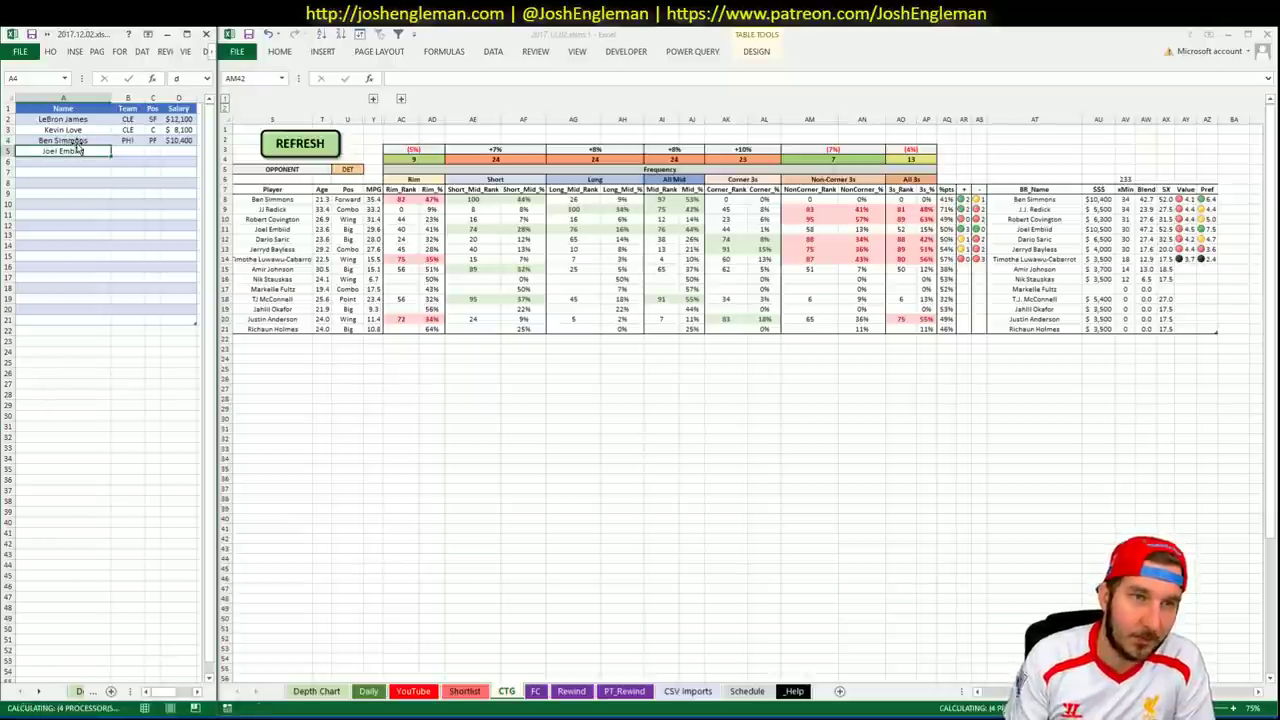
key("Return")
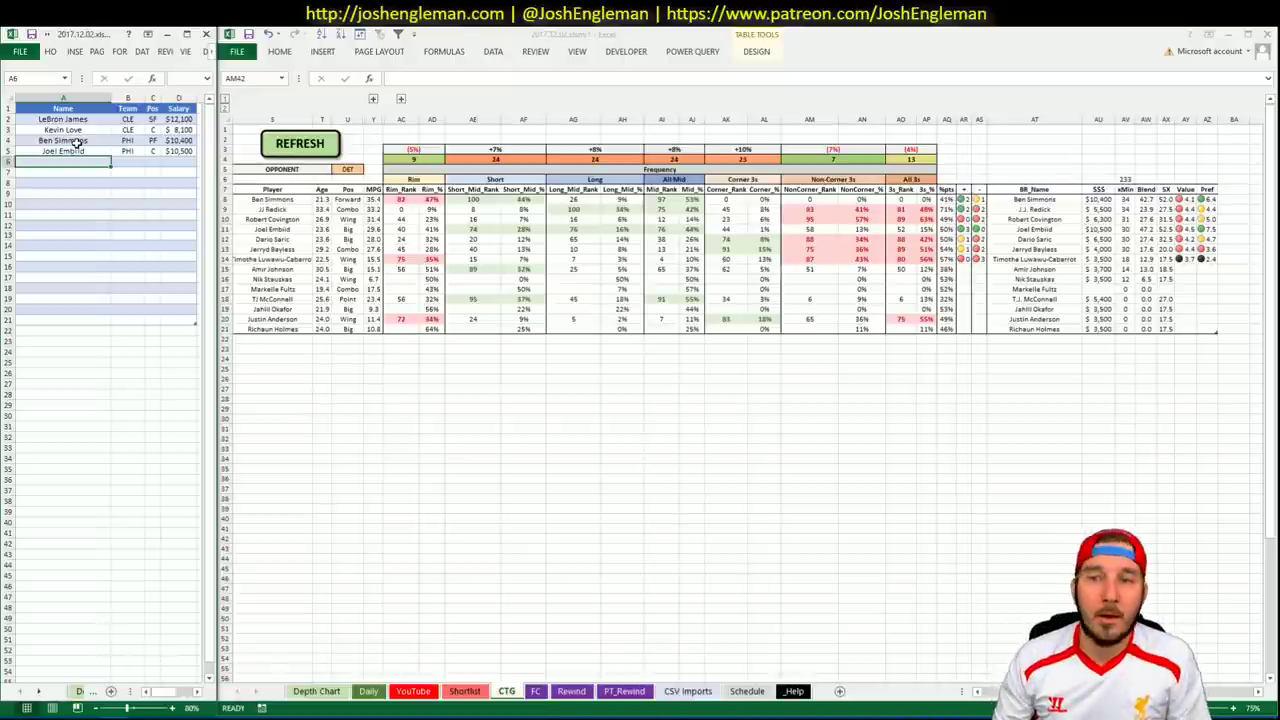
type("J")
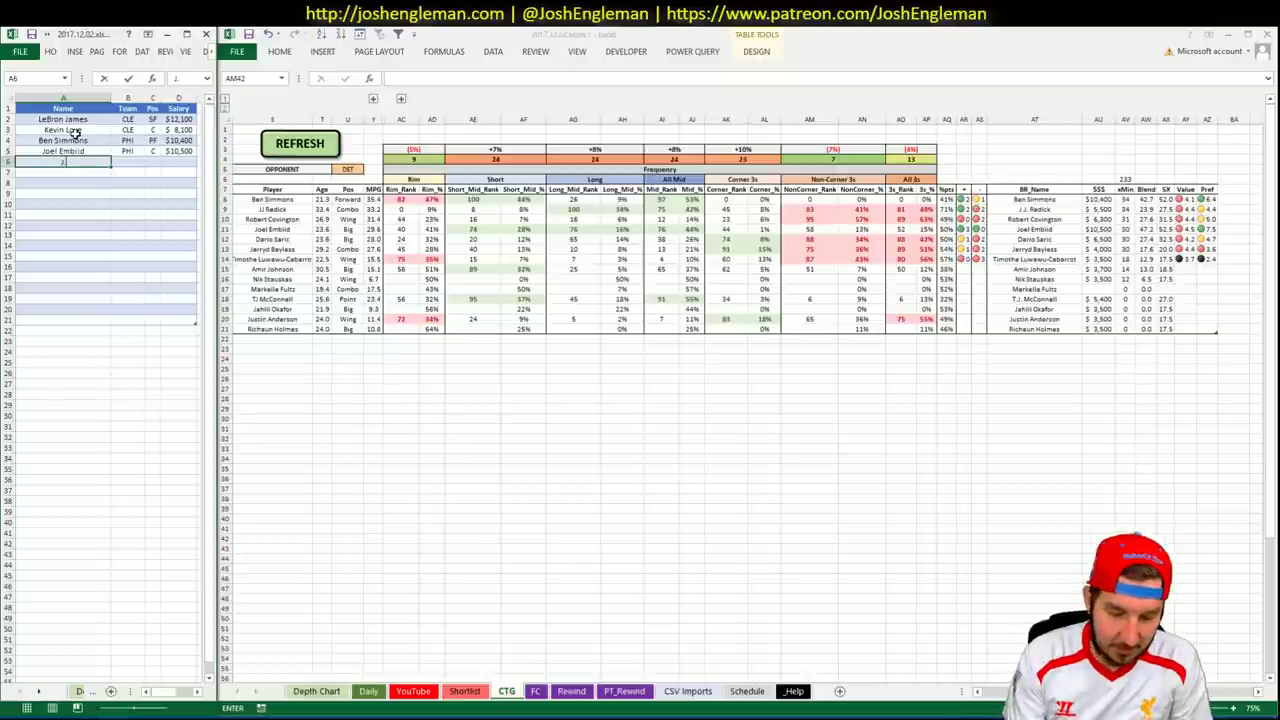
type(".J. Redick")
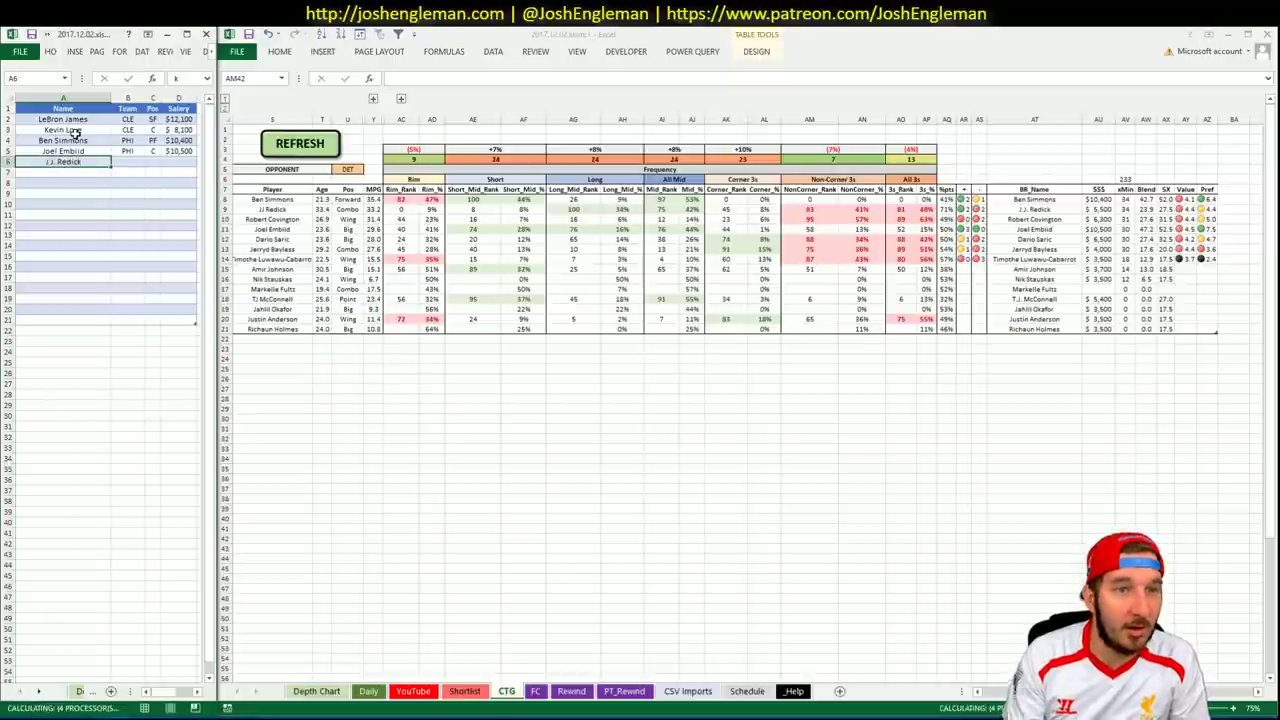
key("Return")
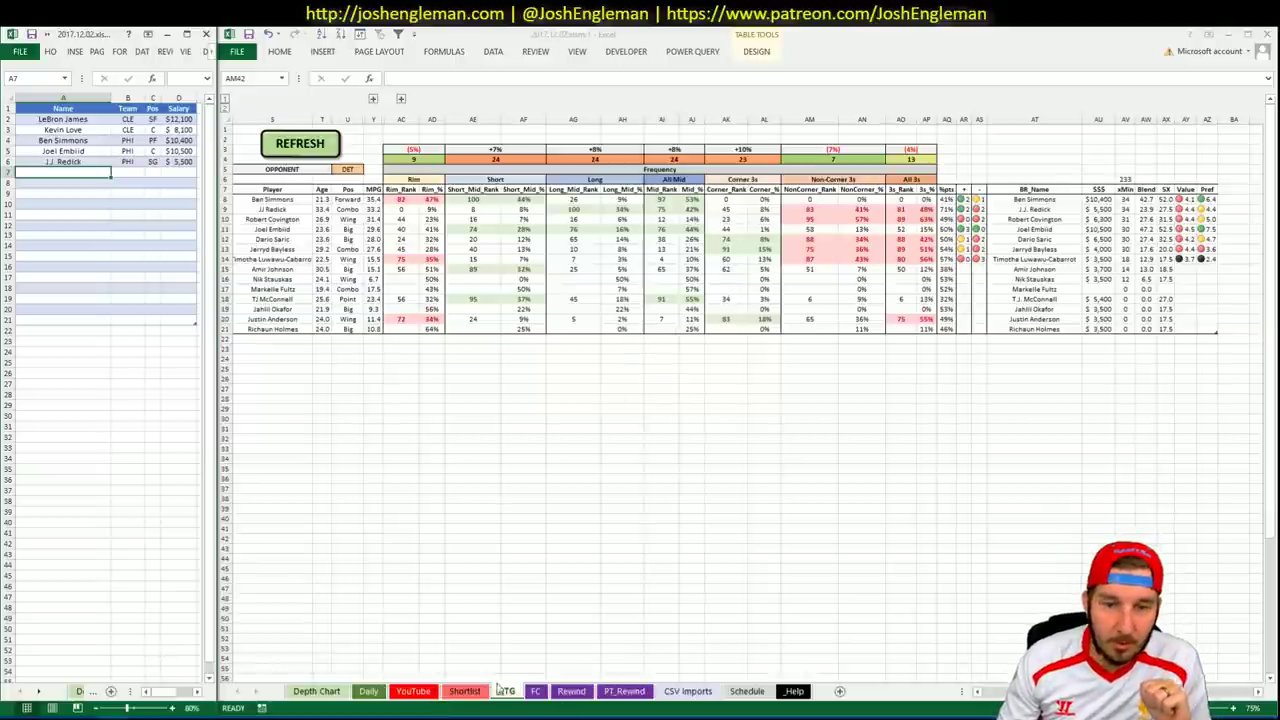
Scroll across the PHI FD/DK pivots and minutes table, then switch back to the browser.
left_click(465, 691)
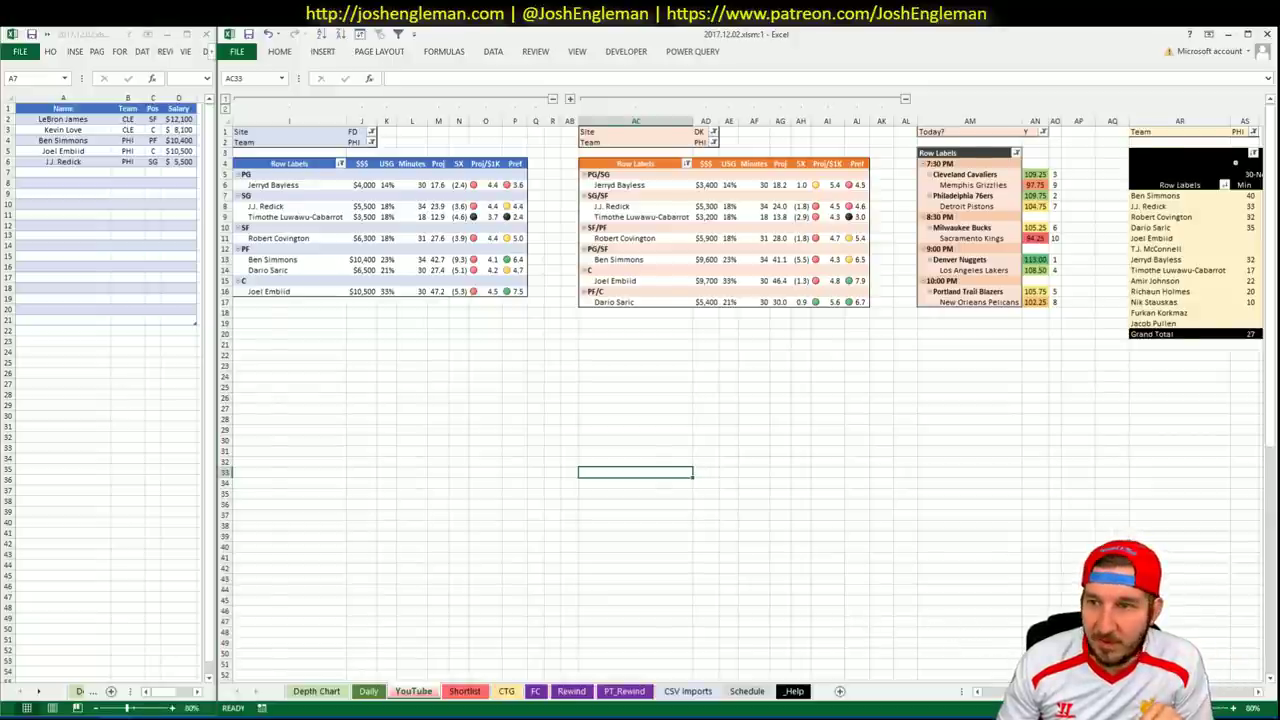
scroll(991, 647, "right", 5)
scroll(991, 647, "right", 3)
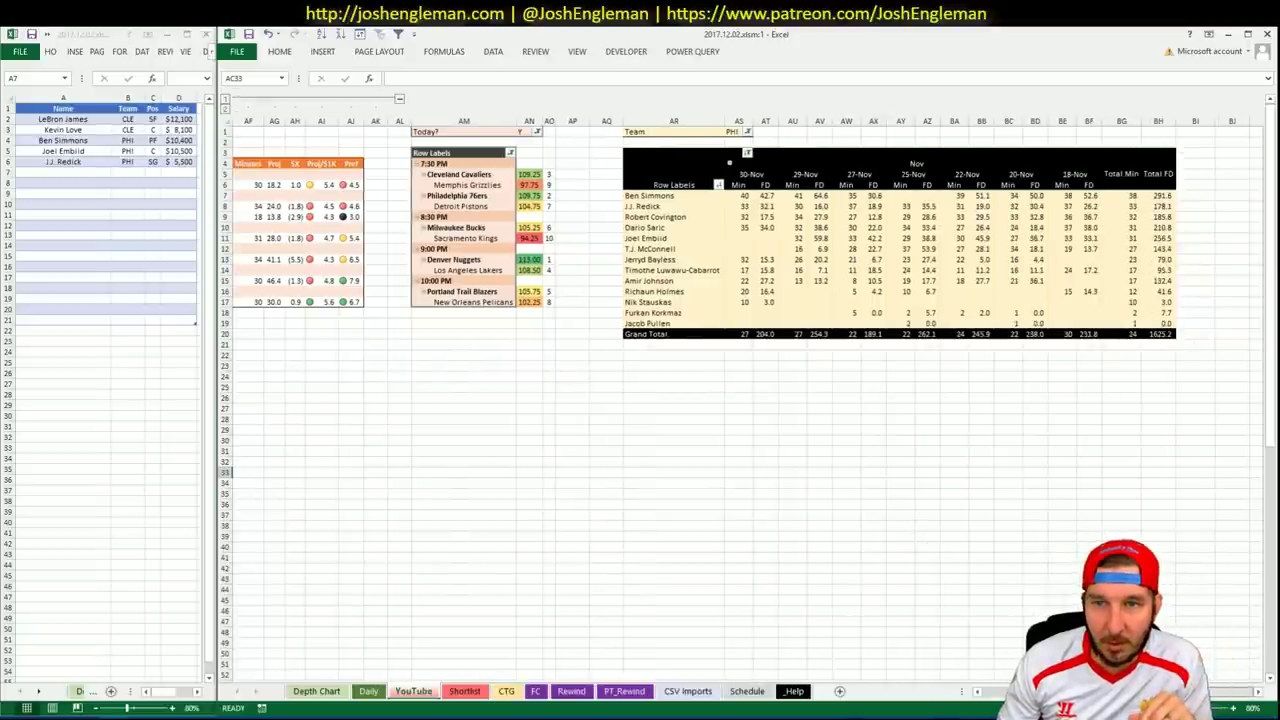
scroll(991, 647, "left", 4)
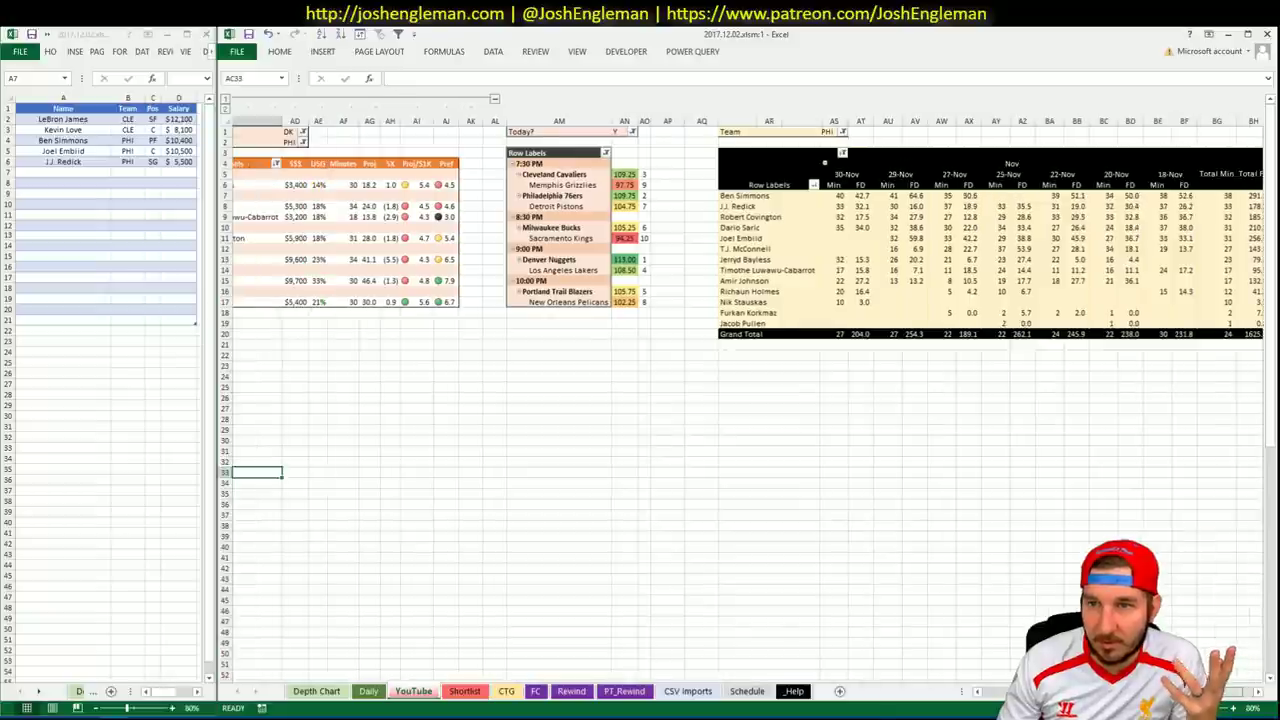
scroll(991, 647, "left", 5)
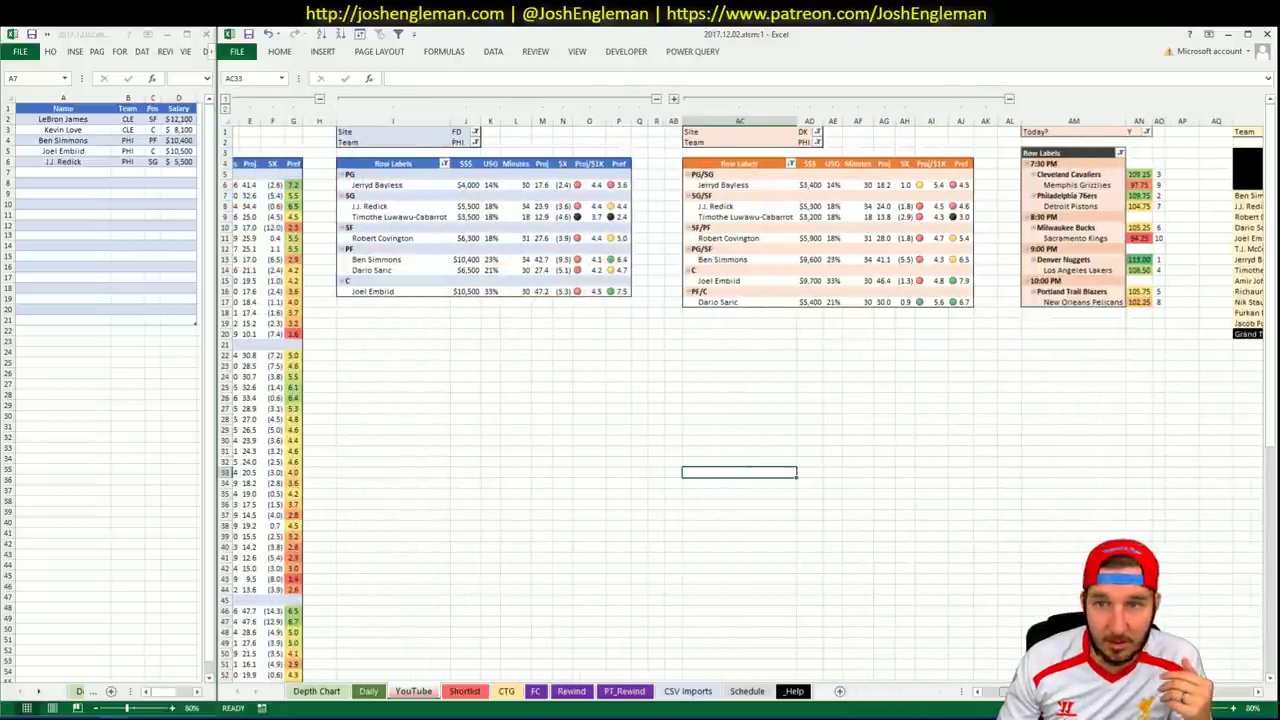
scroll(764, 601, "right", 1)
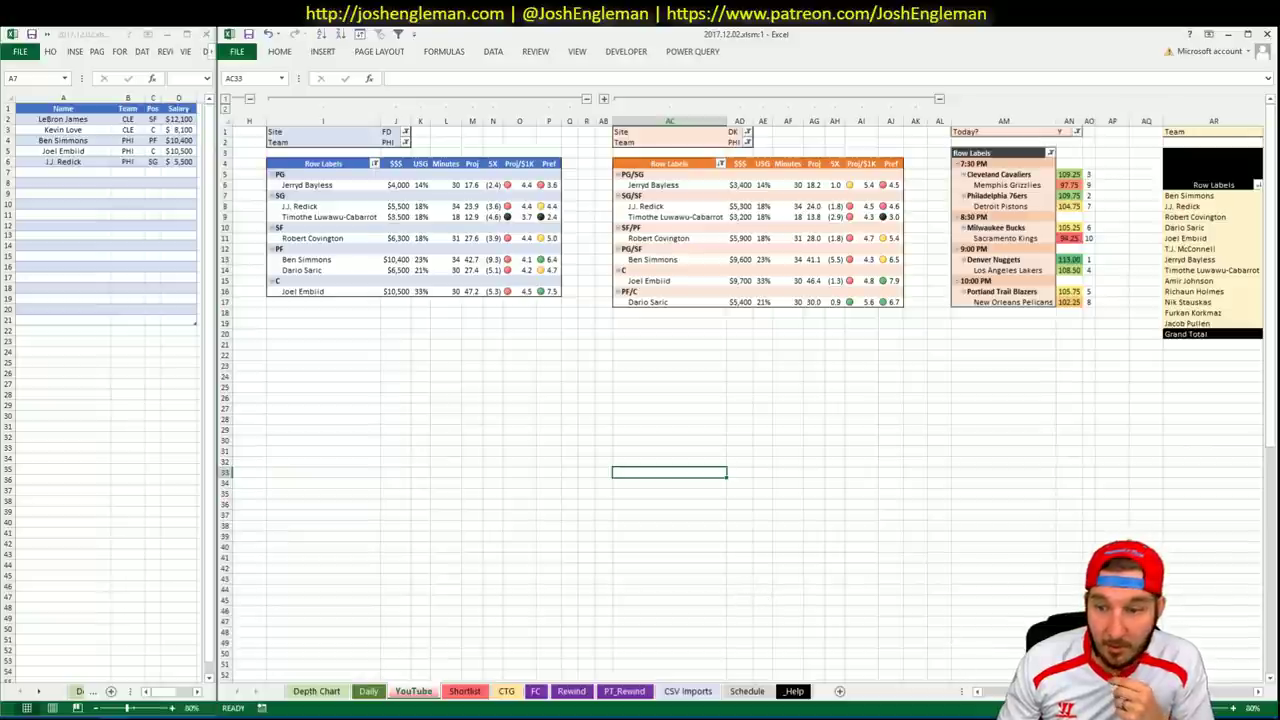
key("alt+Tab")
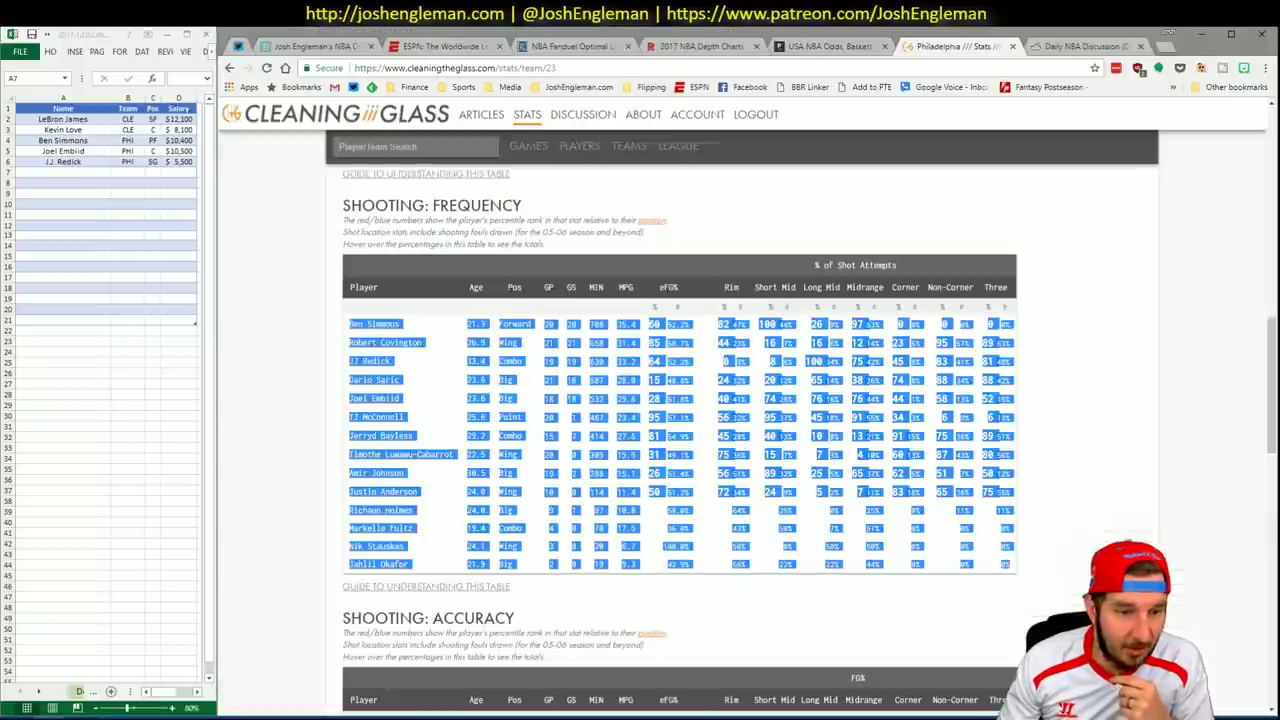
left_click(562, 47)
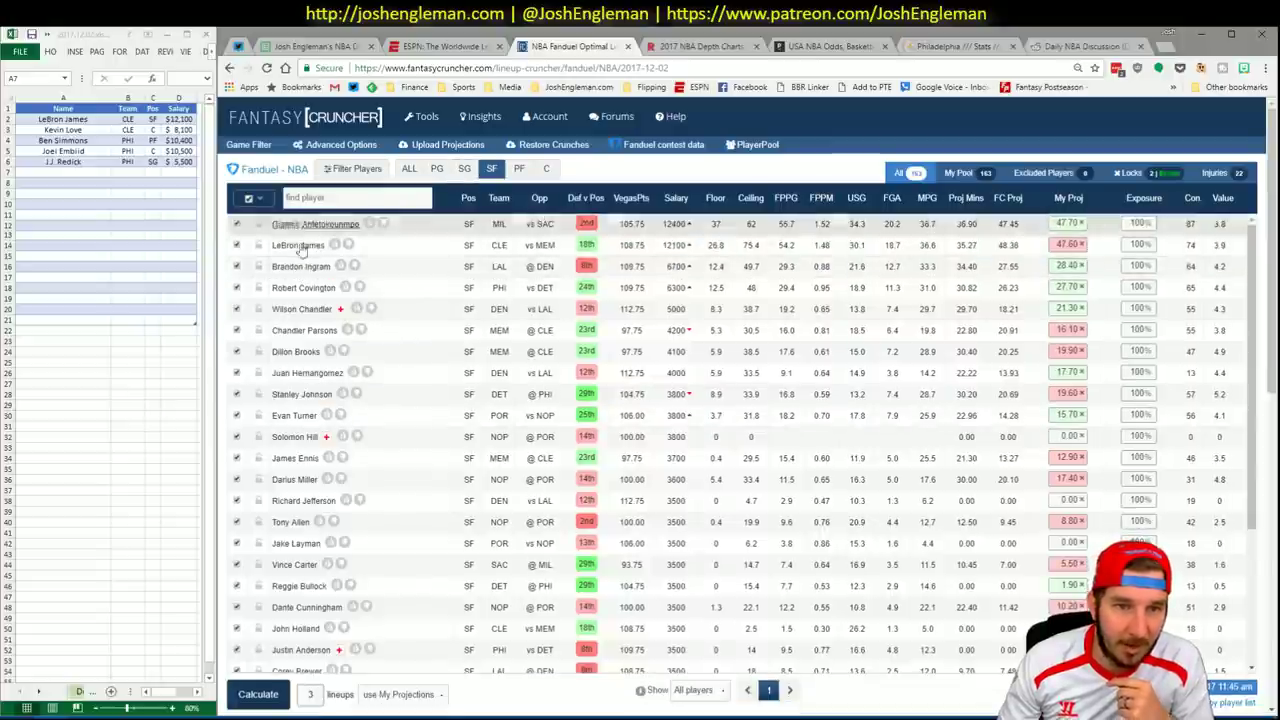
left_click(440, 170)
left_click(520, 170)
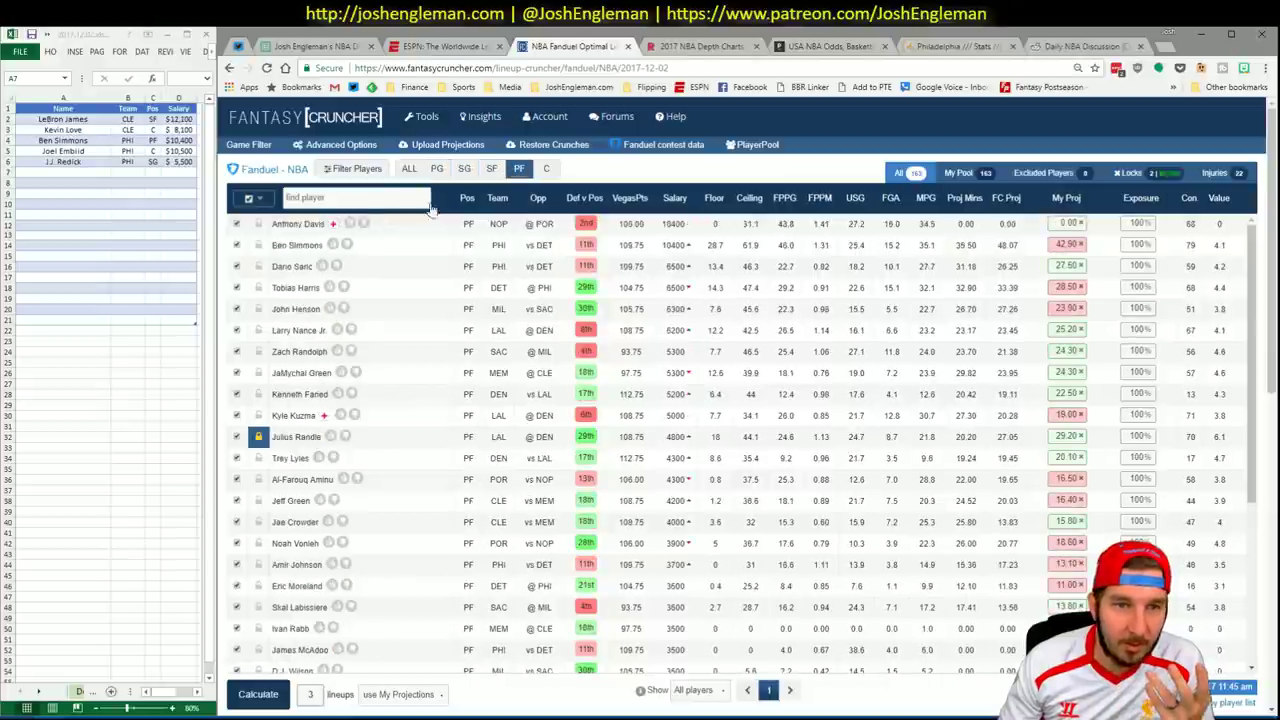
left_click(292, 246)
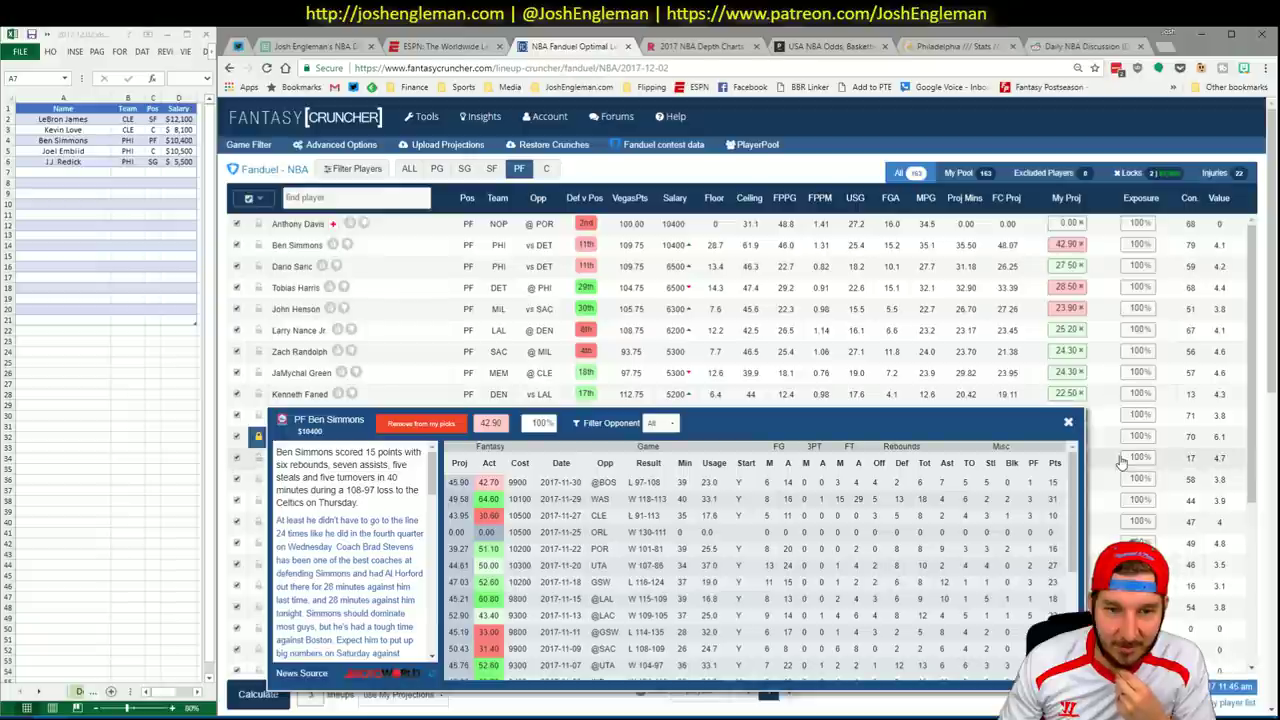
left_click(1068, 422)
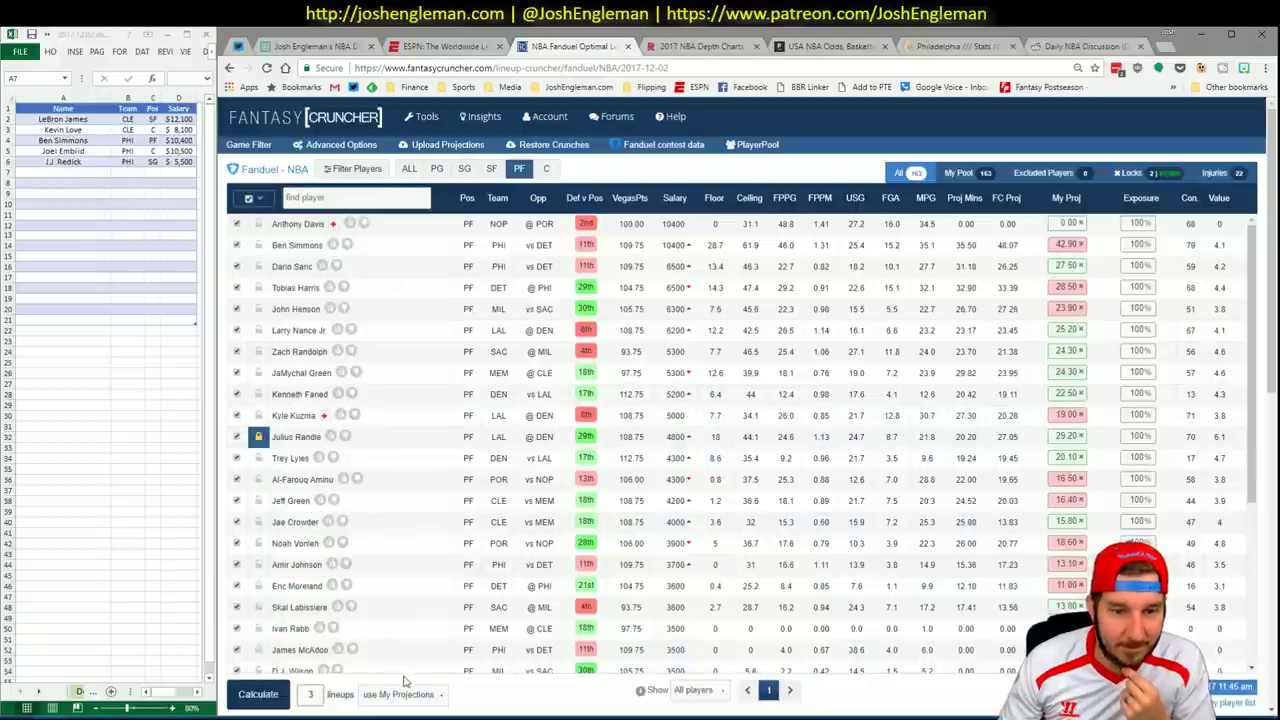
left_click(996, 47)
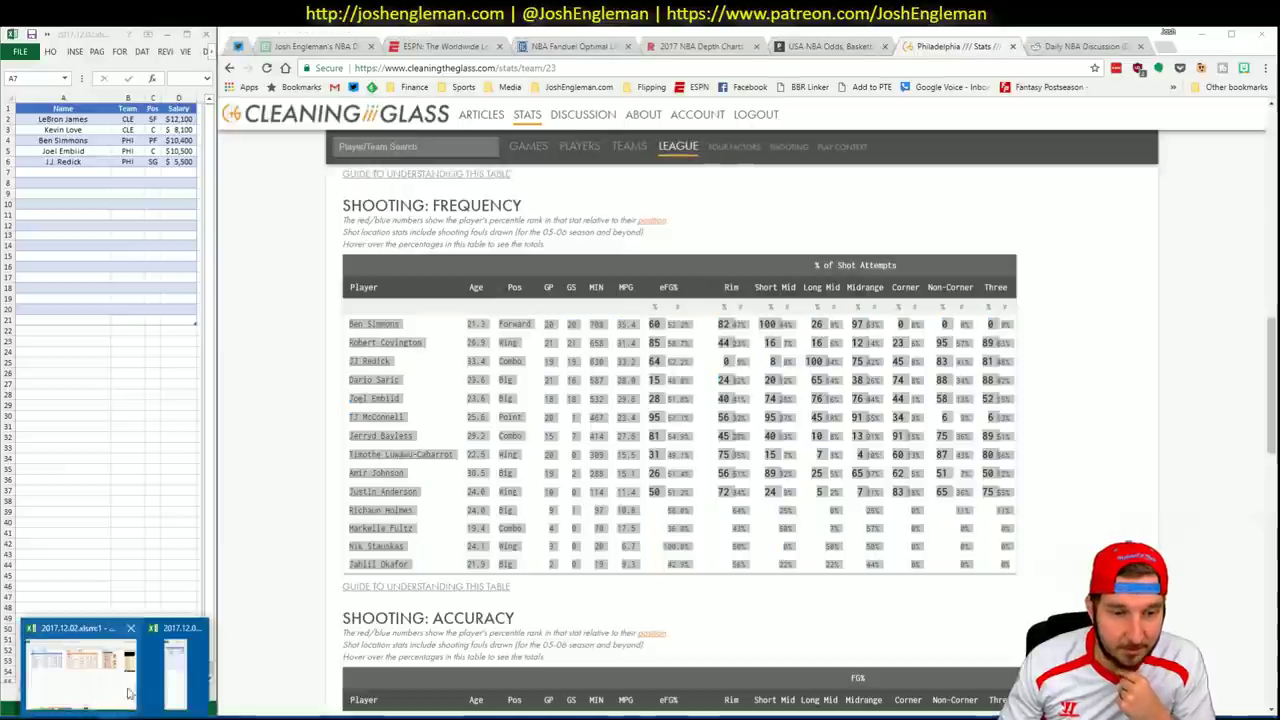
Scroll back and forth across the PHI player pivot tables.
left_click(170, 662)
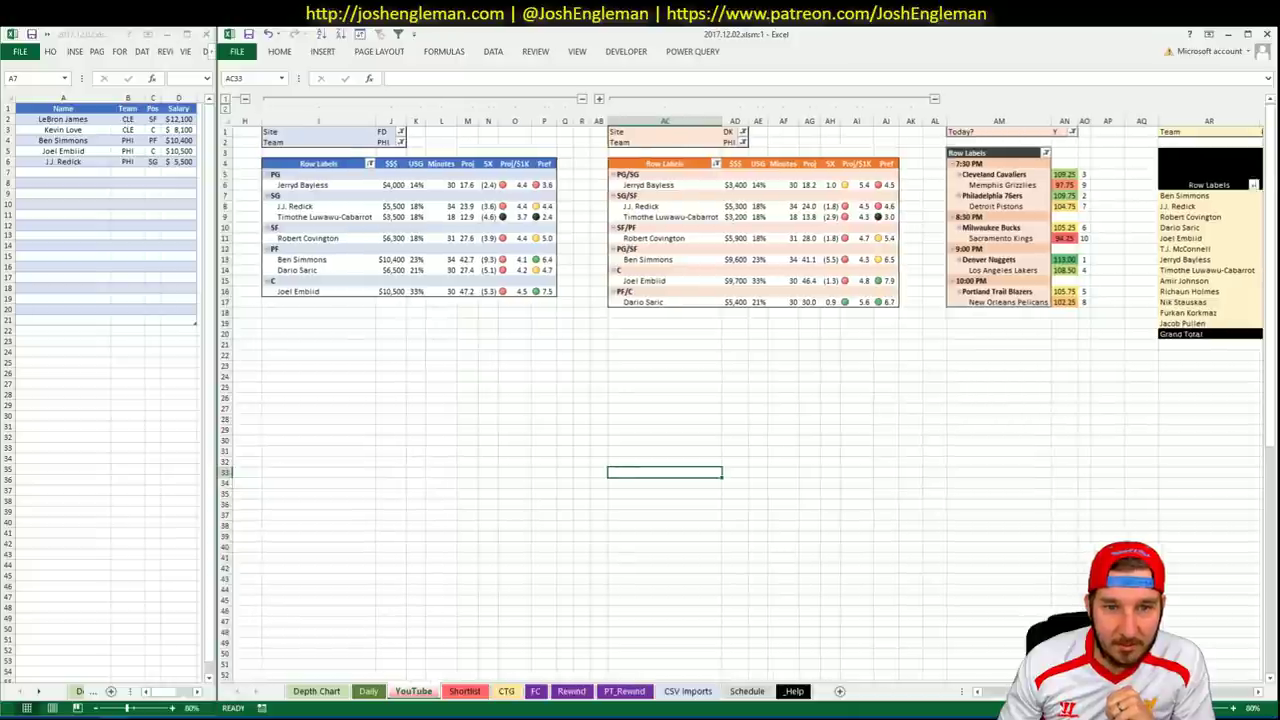
scroll(747, 386, "right", 5)
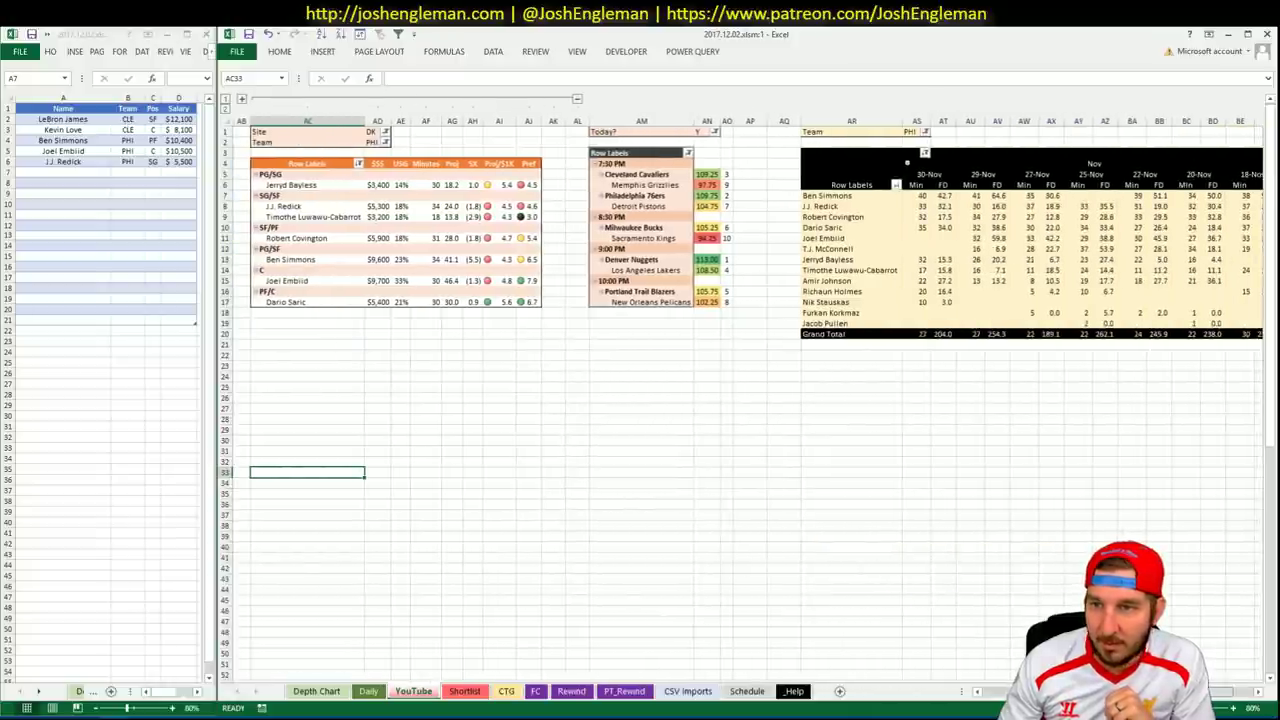
scroll(745, 386, "right", 3)
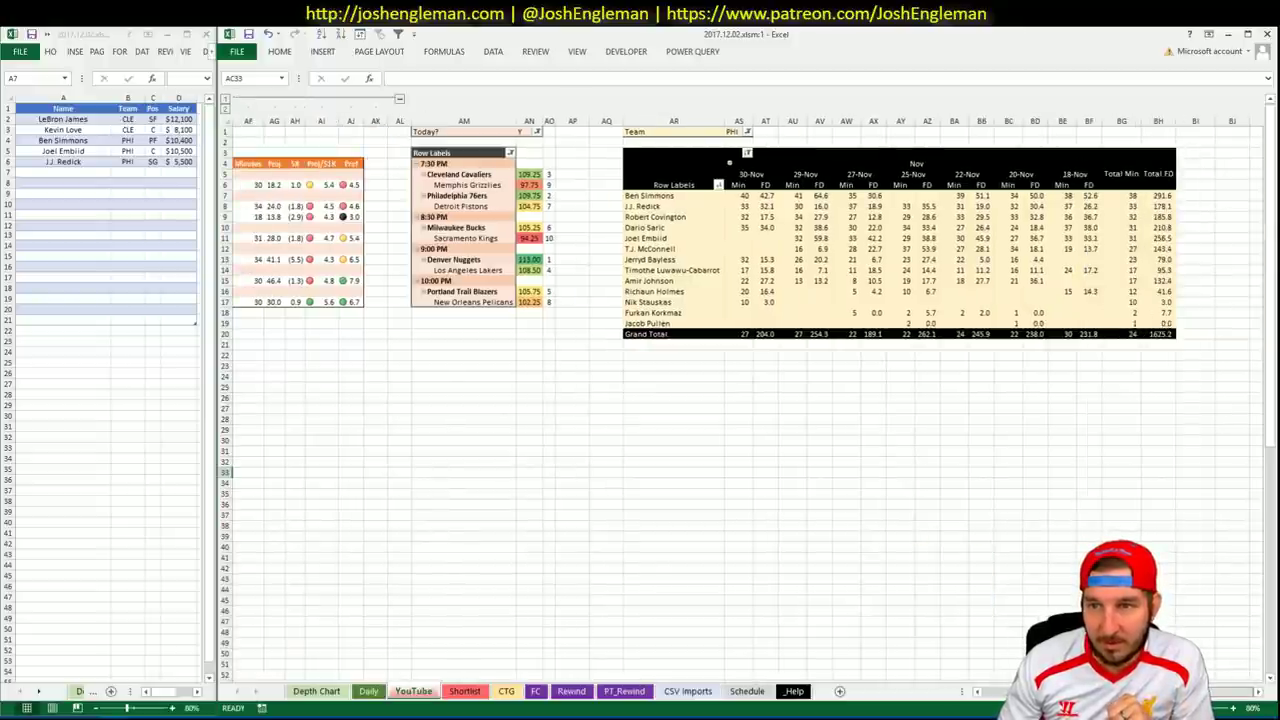
scroll(745, 386, "left", 10)
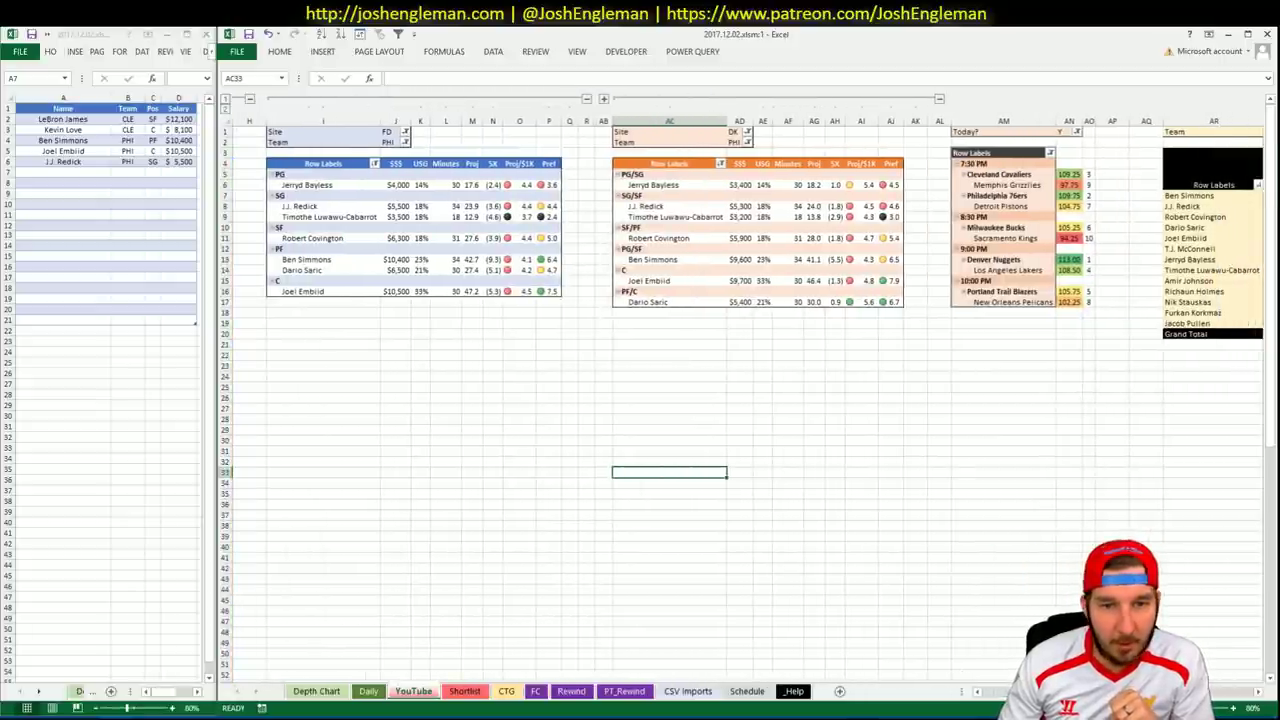
Compare Joel Embiid's shortlist row with the pivots, then select the row below J.J. Redick and return to the browser.
left_click(110, 161)
left_click(95, 150)
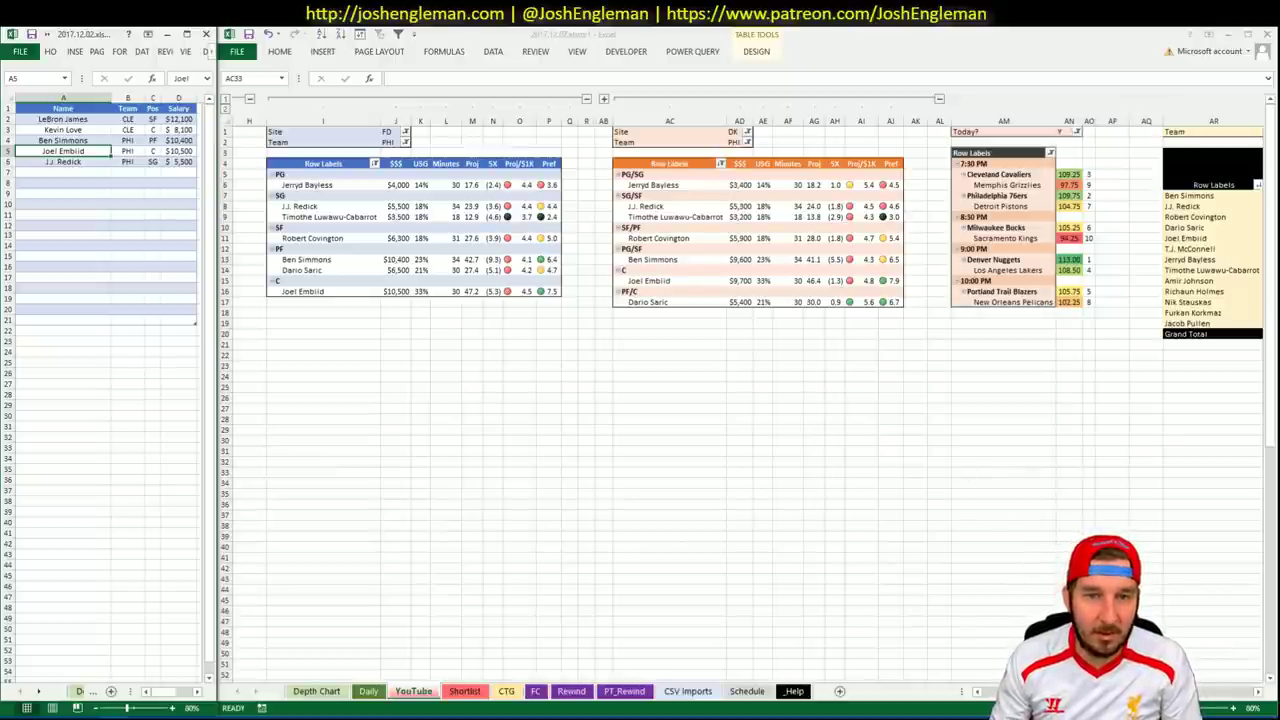
scroll(700, 400, "right", 8)
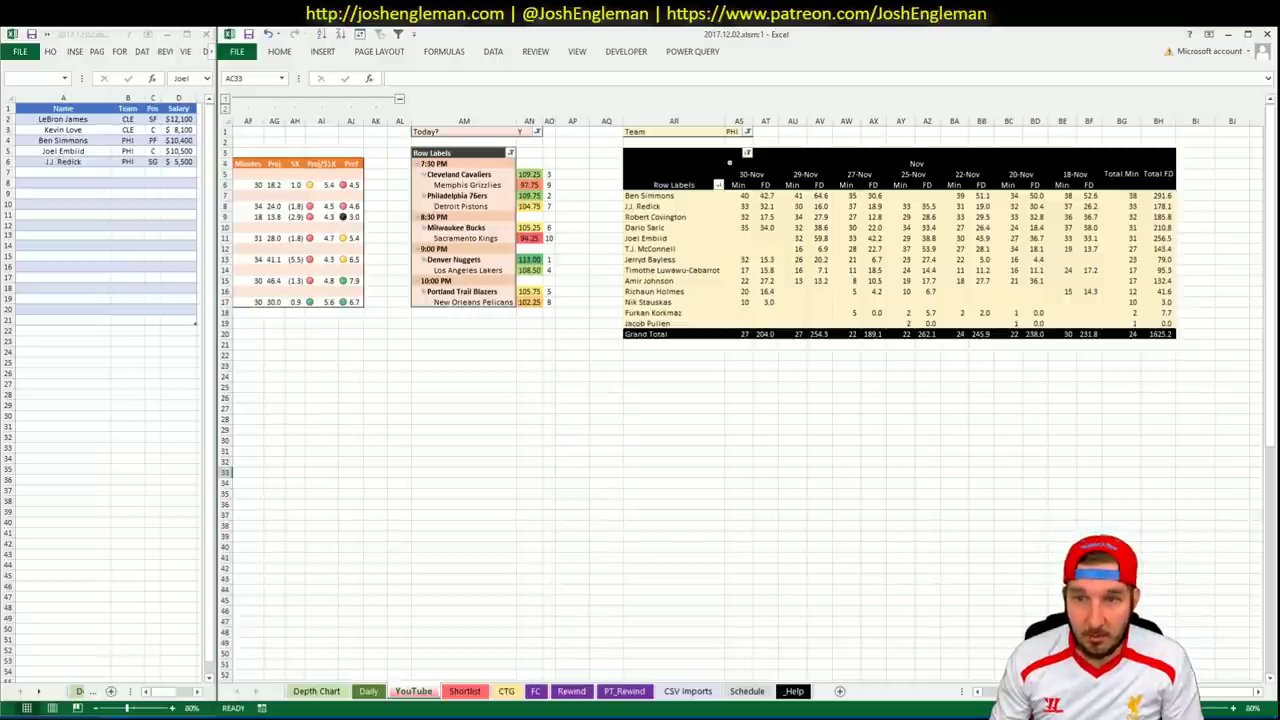
scroll(740, 400, "left", 3)
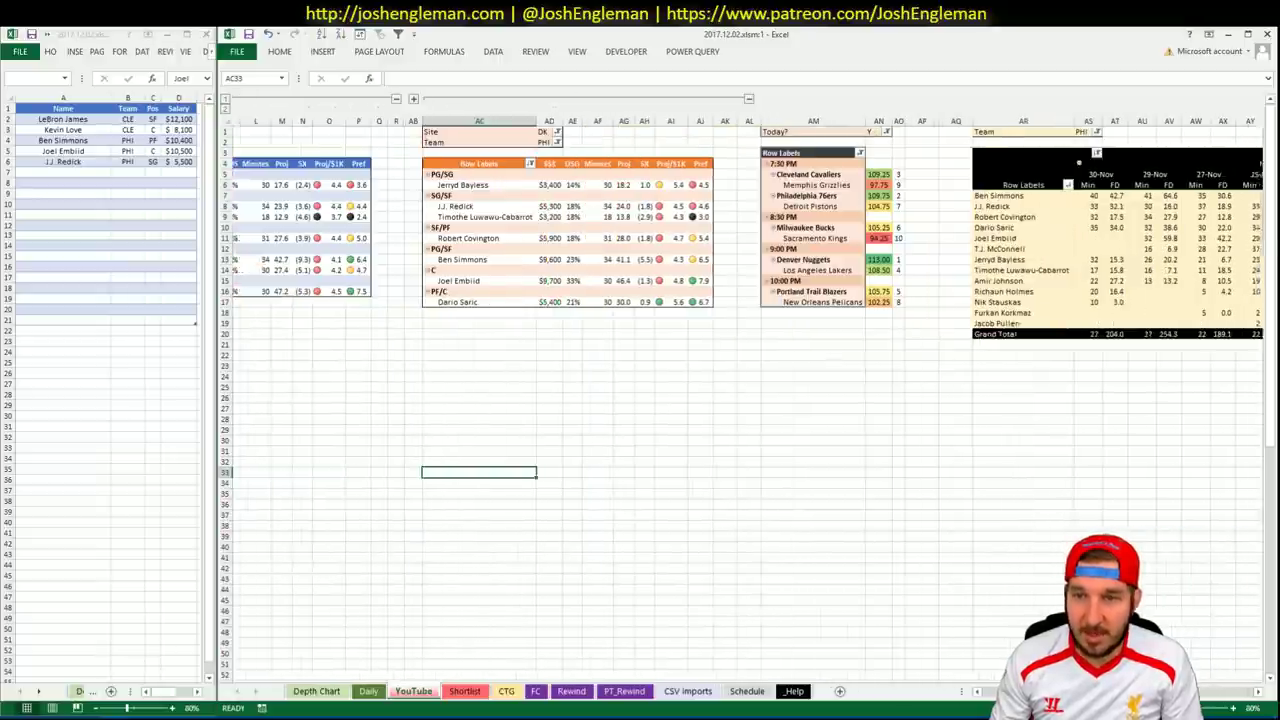
scroll(740, 400, "left", 5)
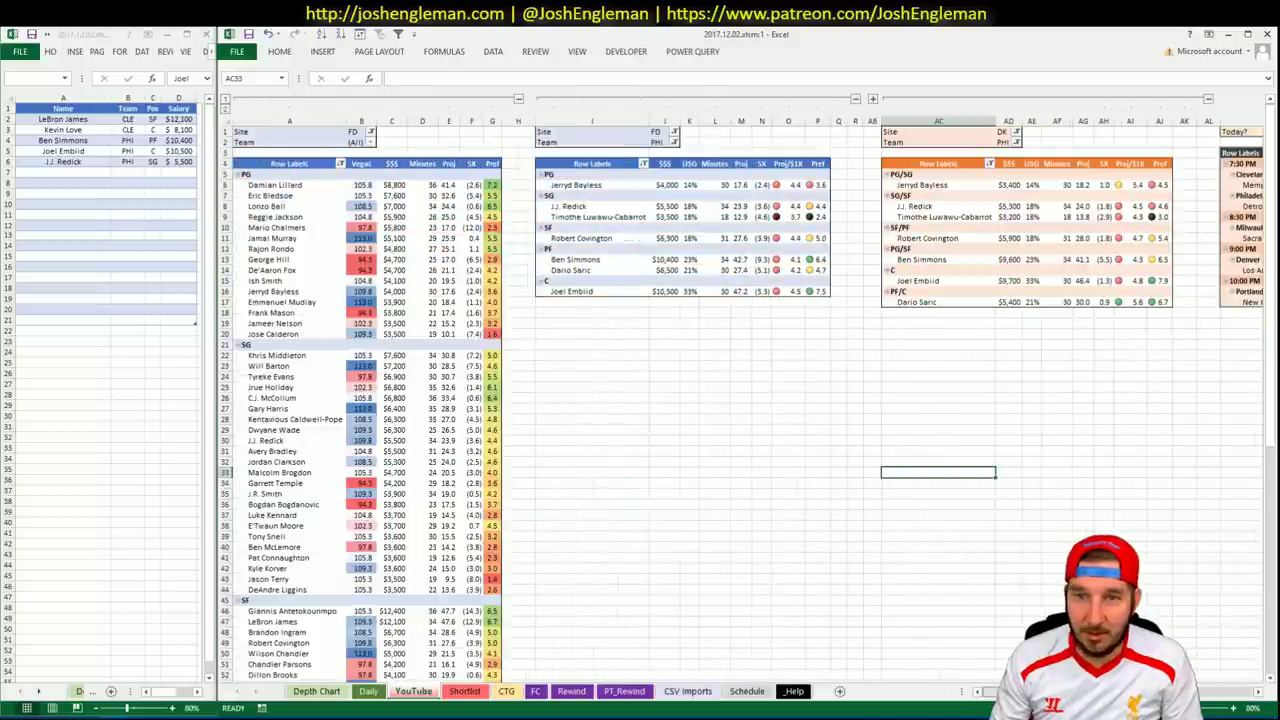
scroll(740, 400, "right", 3)
scroll(740, 400, "left", 3)
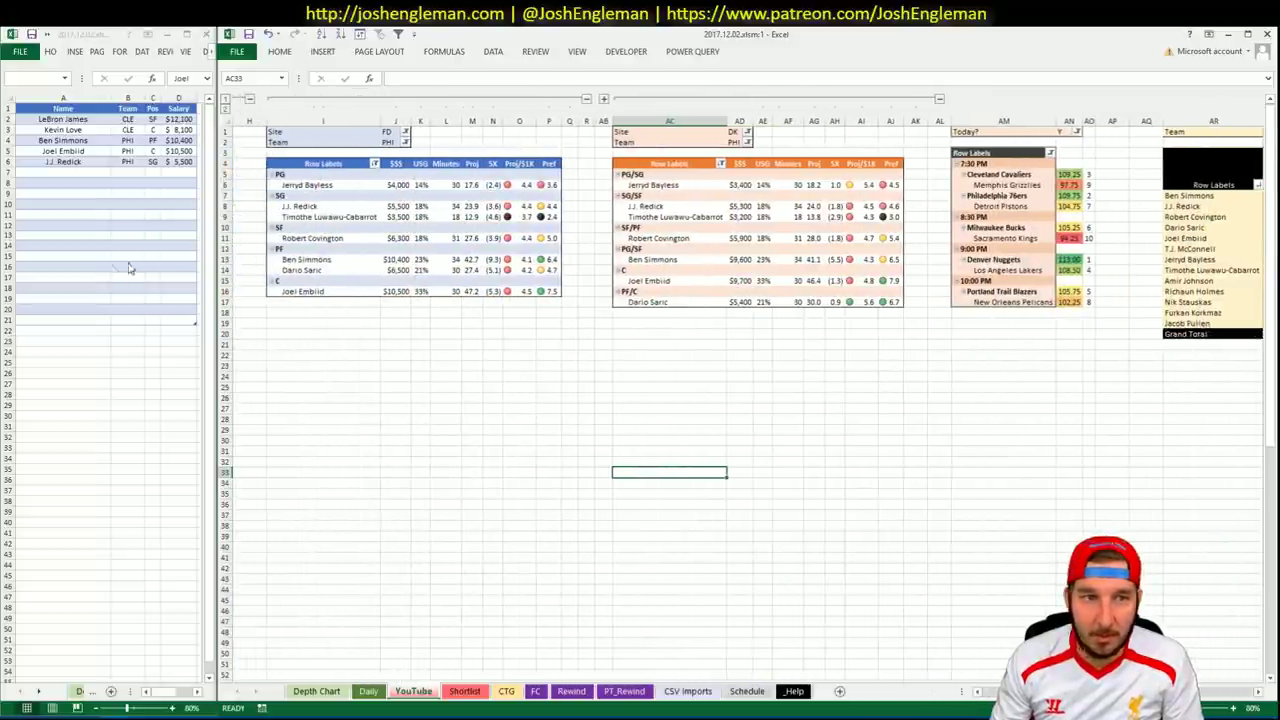
left_click(102, 213)
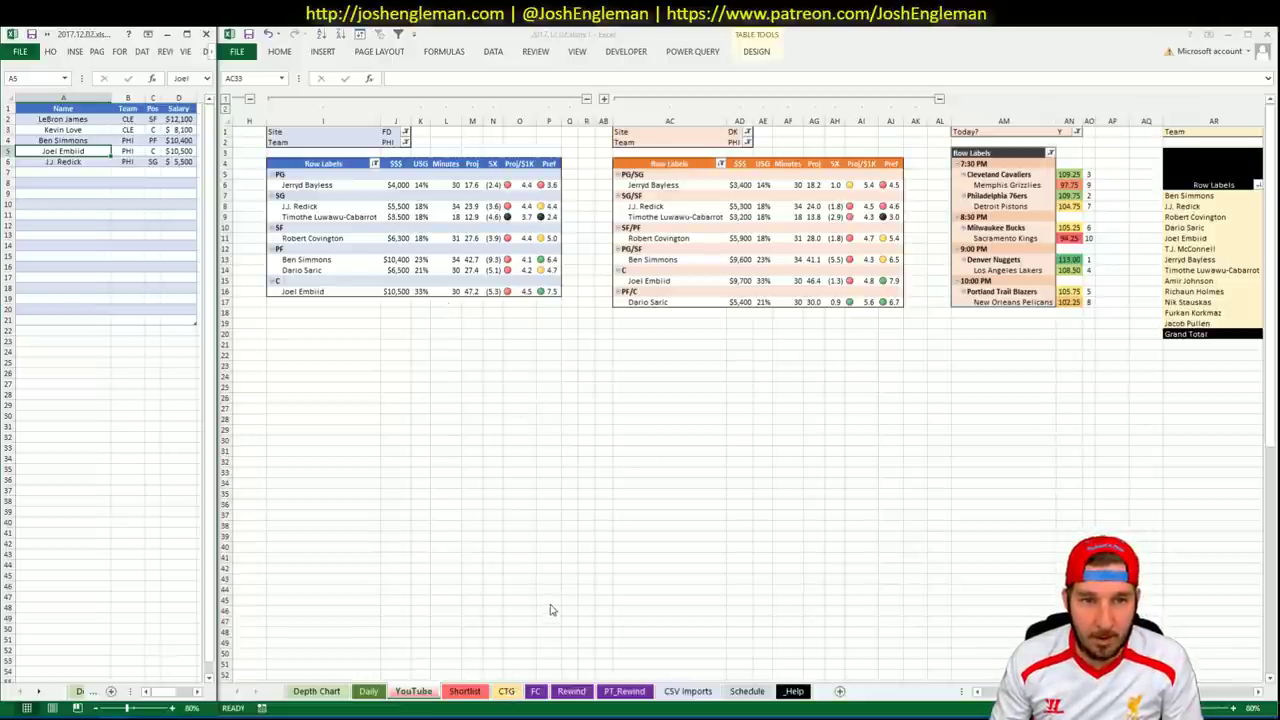
left_click(78, 173)
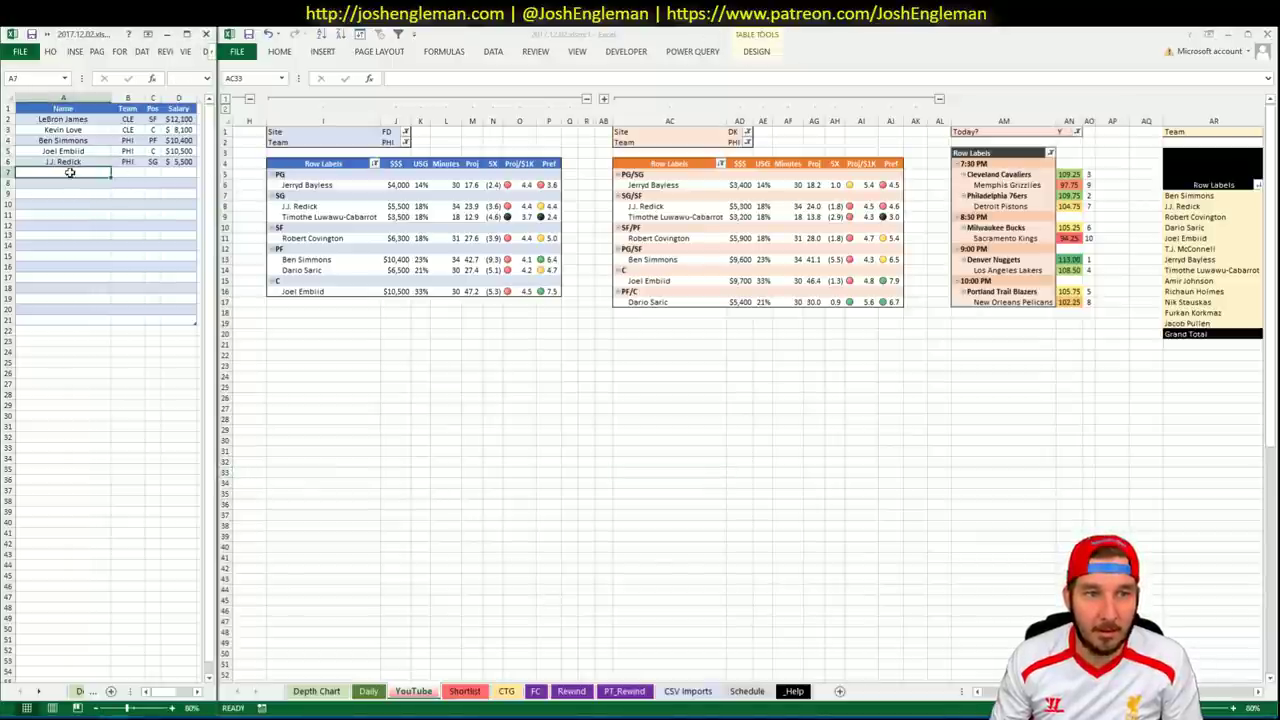
key("alt+Tab")
Open FantasyLabs in a new tab and go to its NBA Matchups page.
left_click(1062, 46)
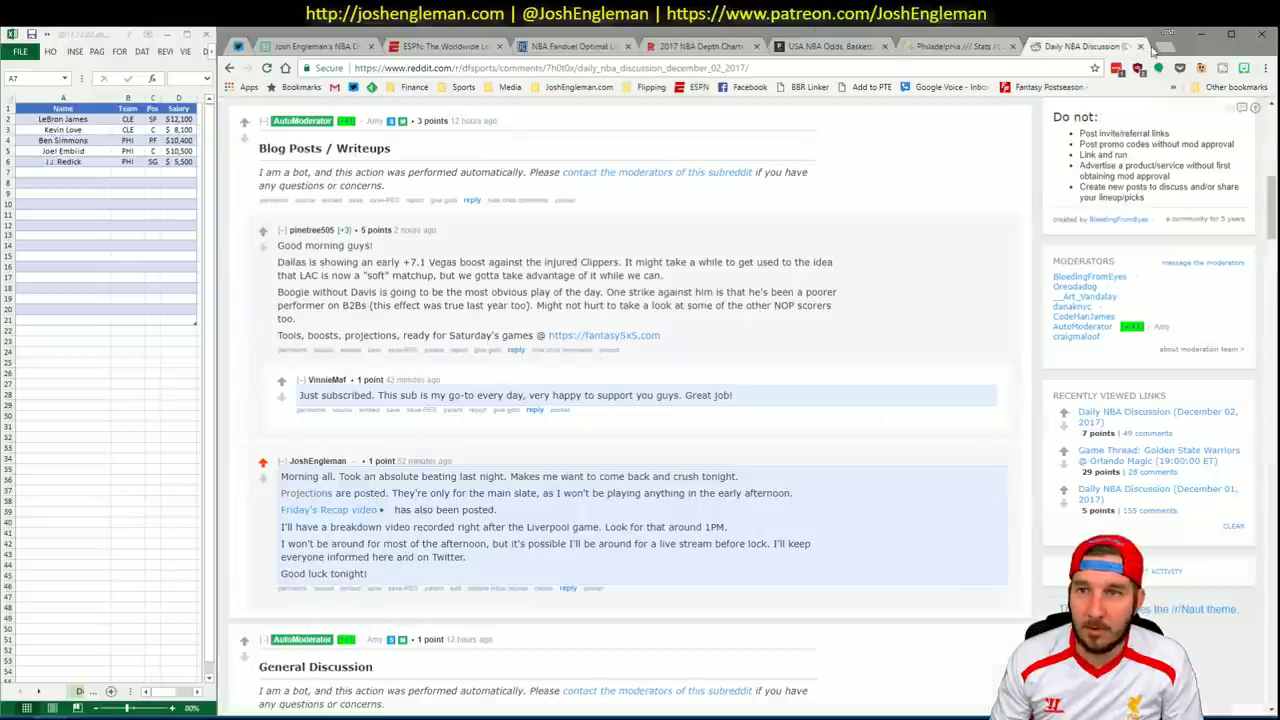
left_click(1165, 47)
type("labs")
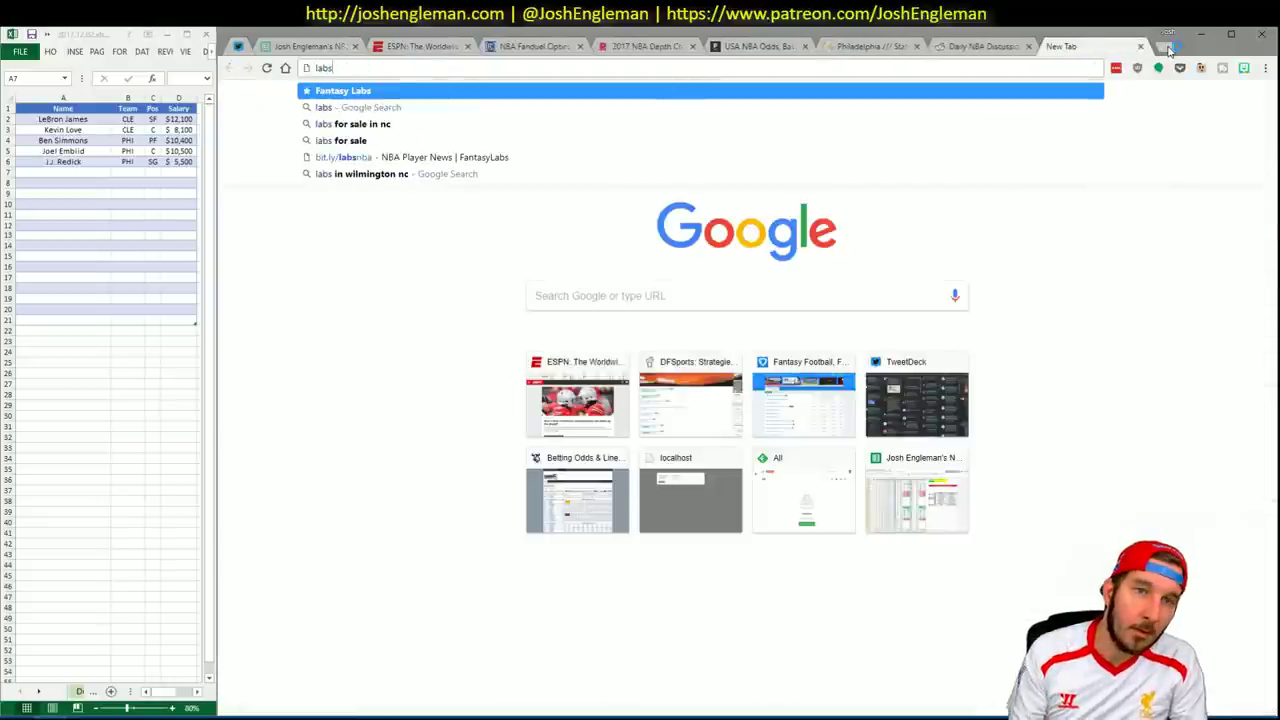
key("Return")
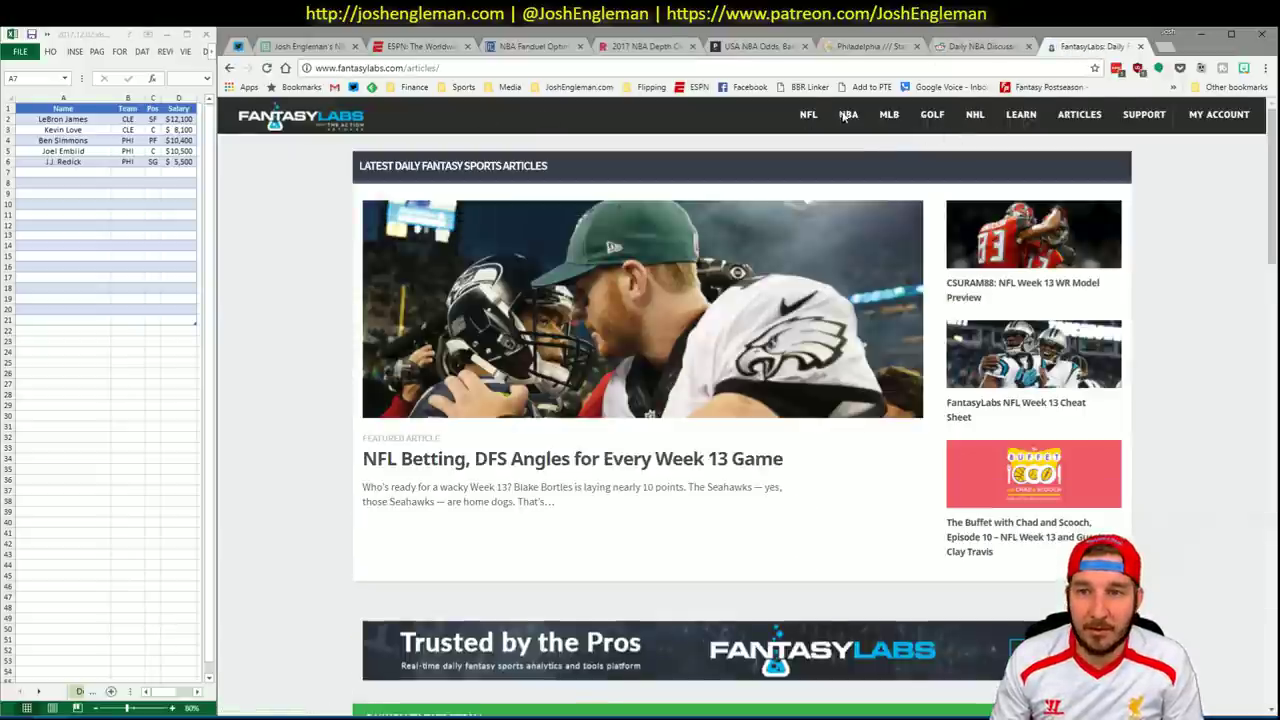
mouse_move(848, 116)
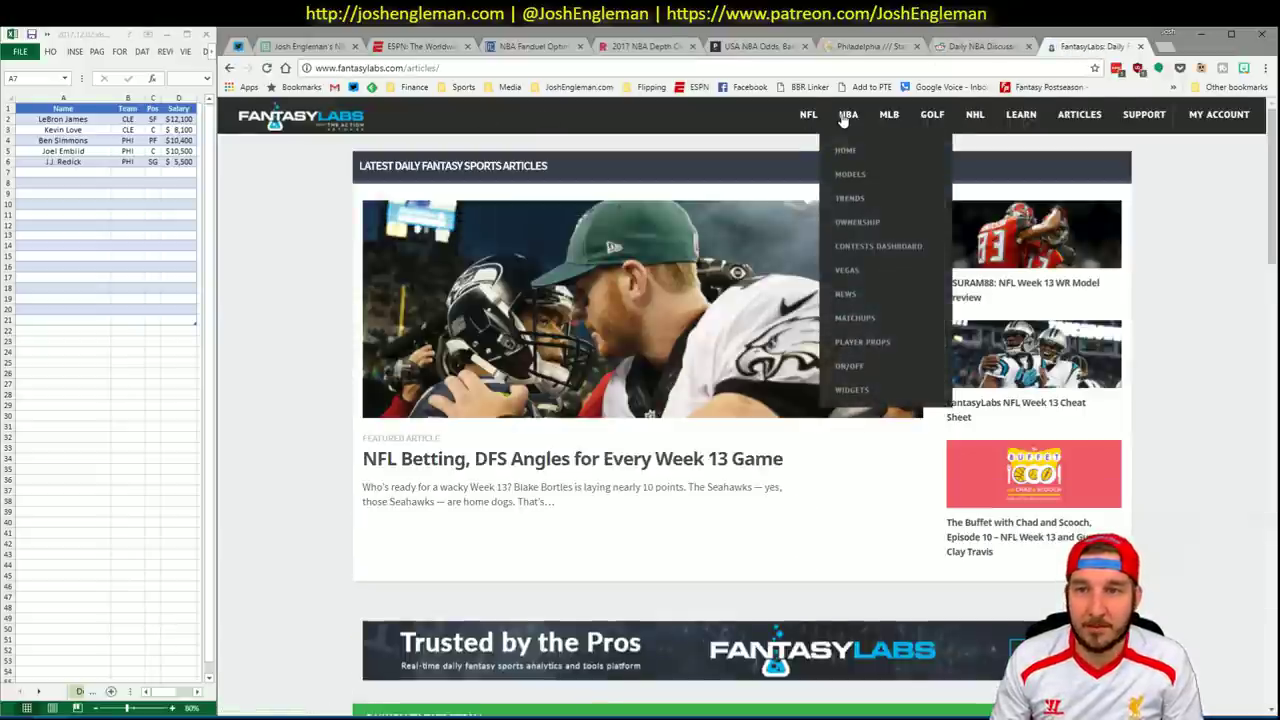
left_click(862, 318)
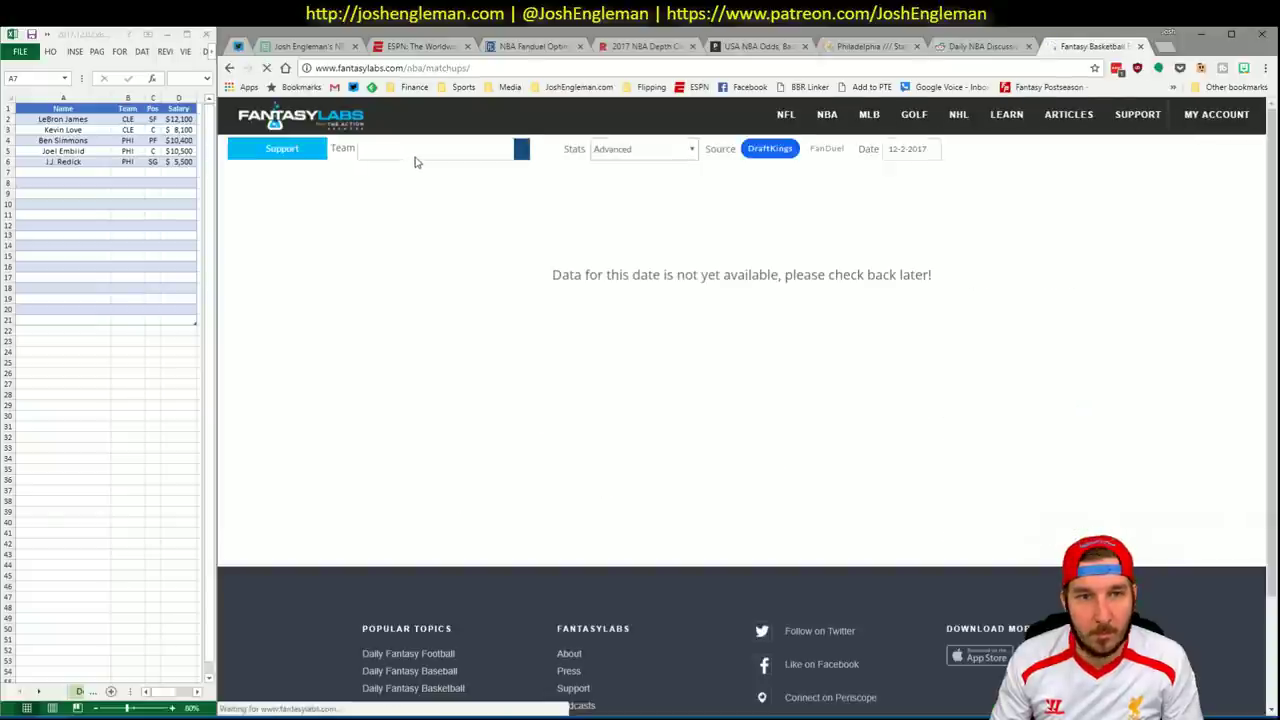
Check JJ Redick's teammate correlations in the Pistons @ 76ers matchup, then return to Excel.
left_click(450, 150)
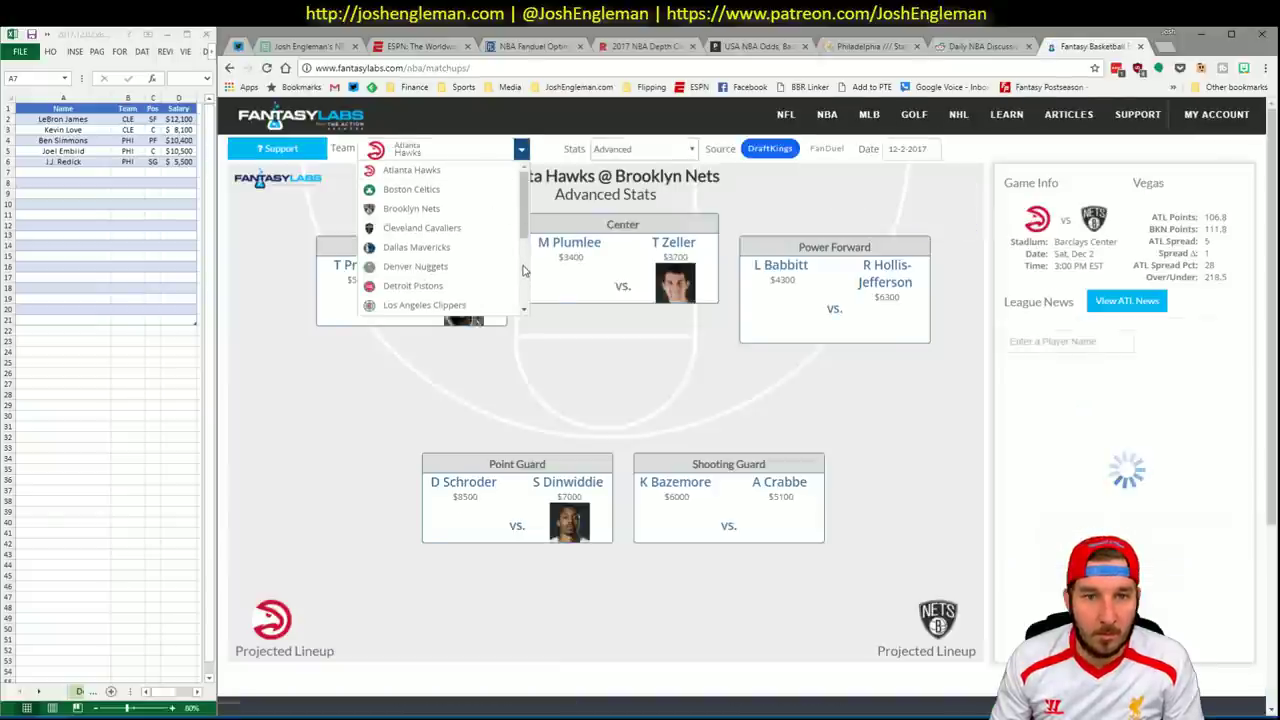
scroll(526, 268, "down", 2)
scroll(528, 264, "up", 2)
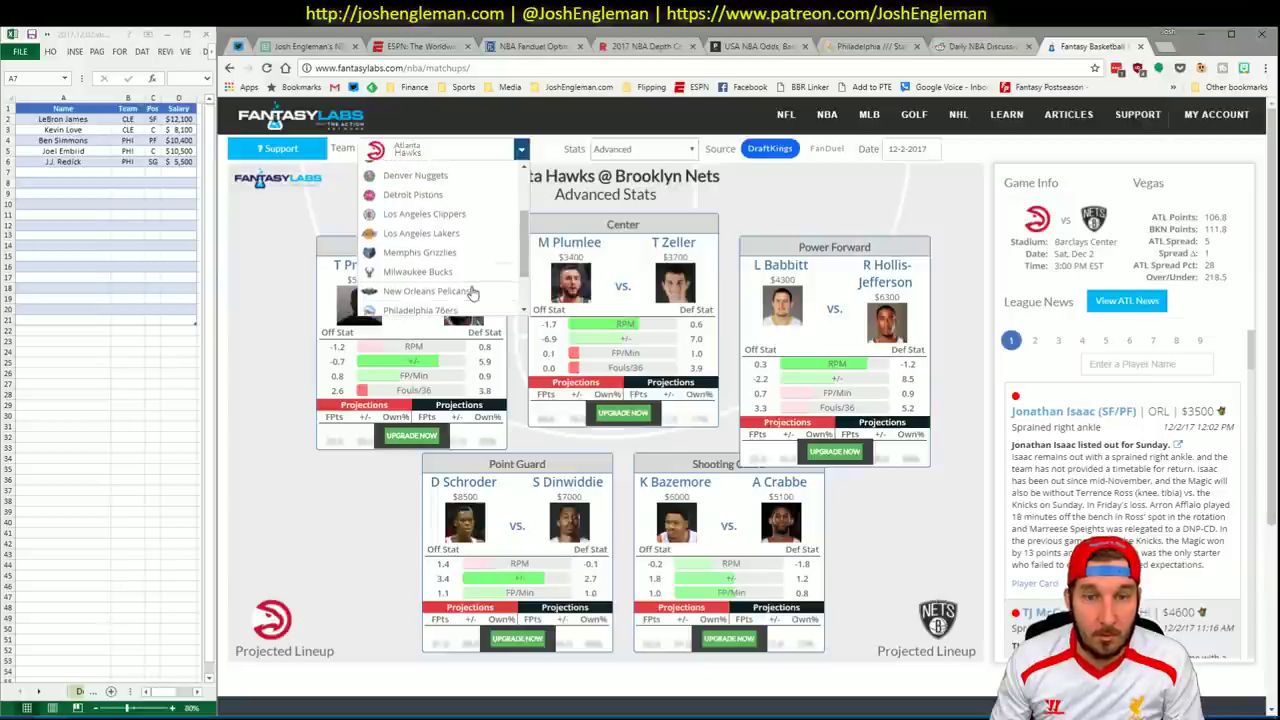
left_click(466, 310)
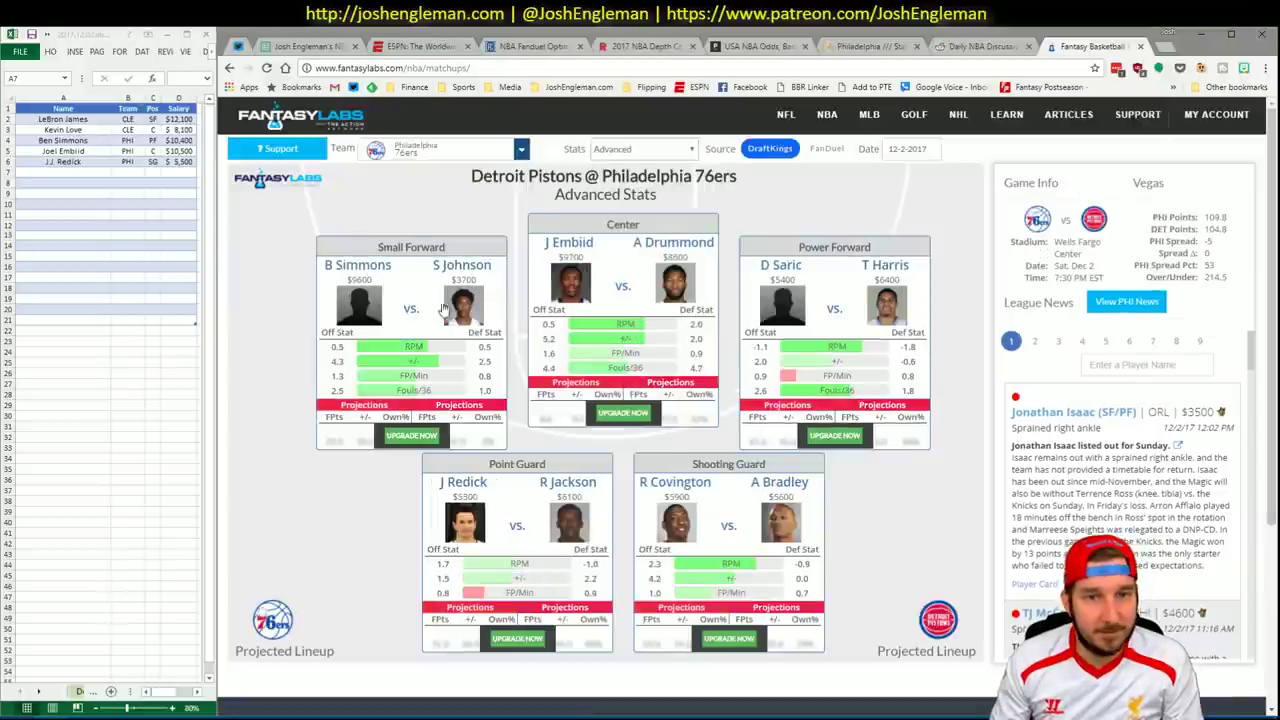
left_click(476, 484)
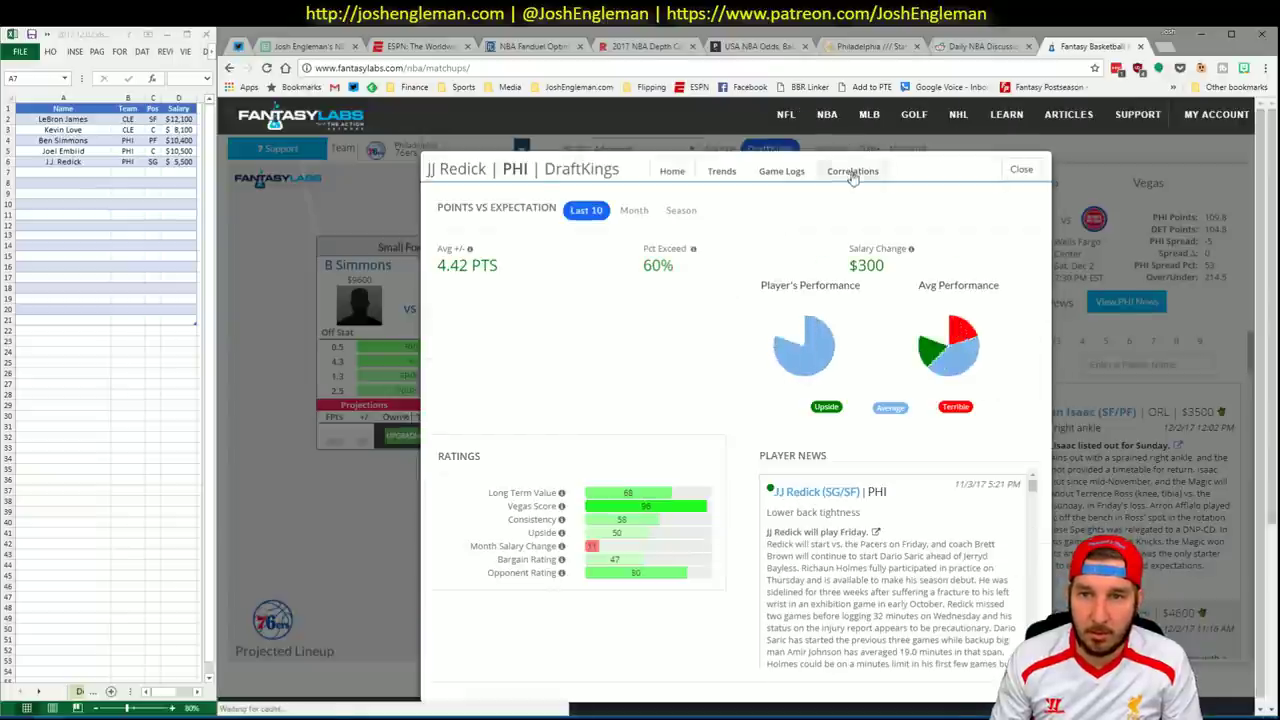
left_click(858, 170)
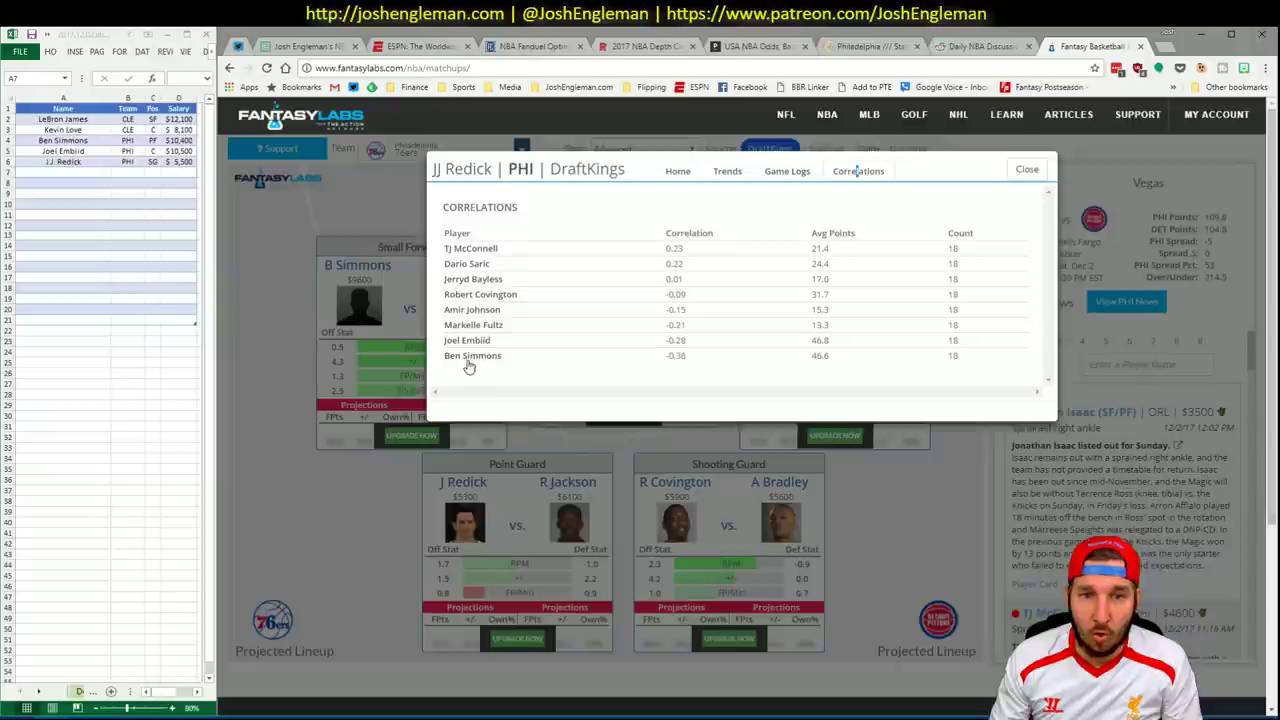
left_click(1026, 170)
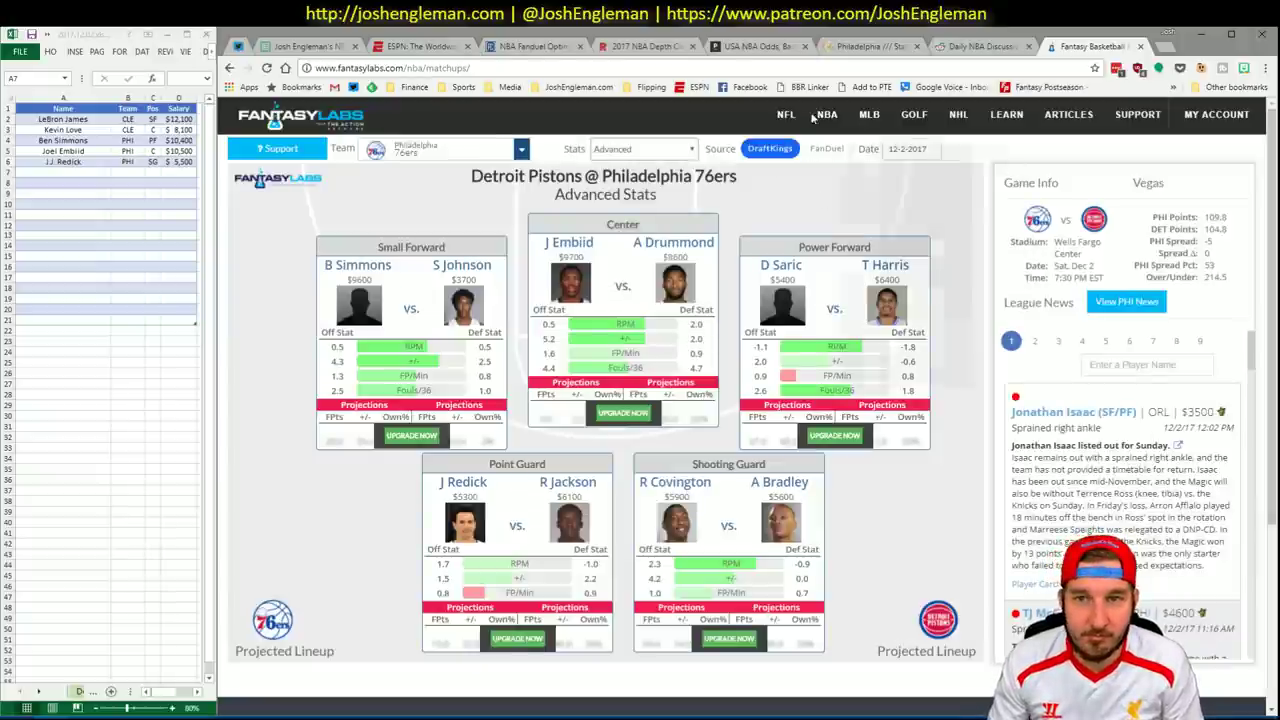
mouse_move(832, 115)
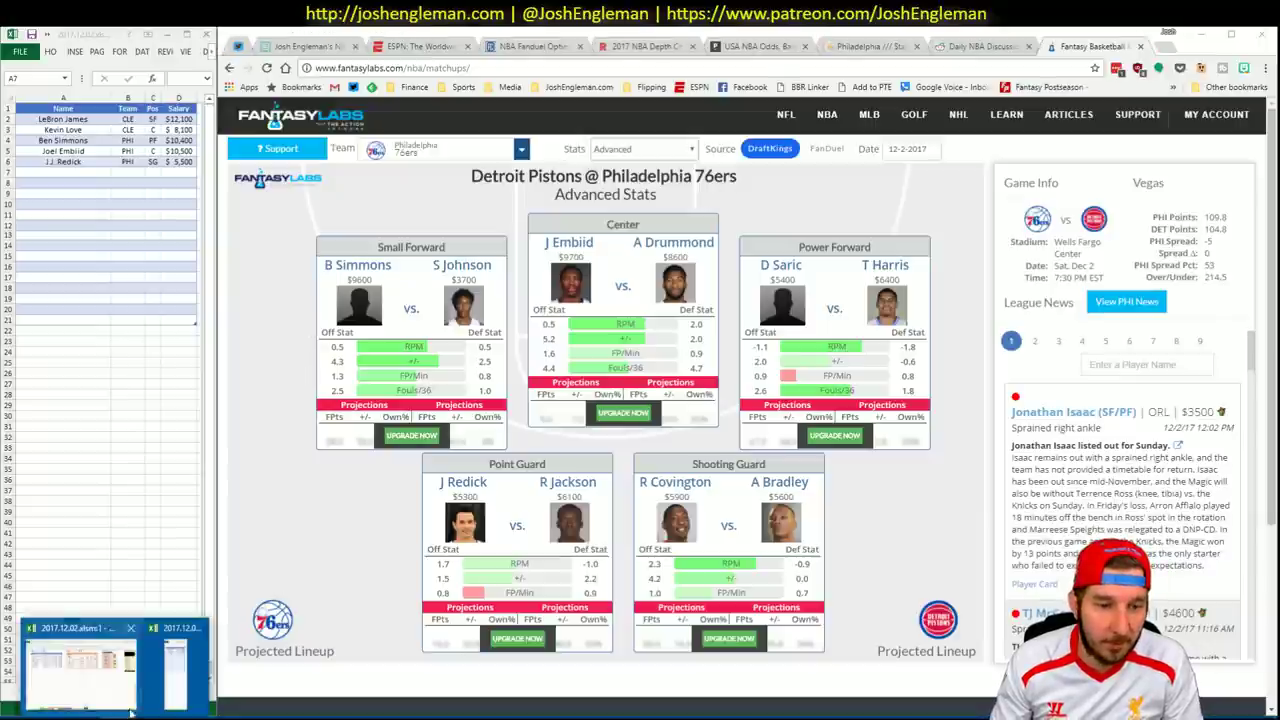
left_click(100, 660)
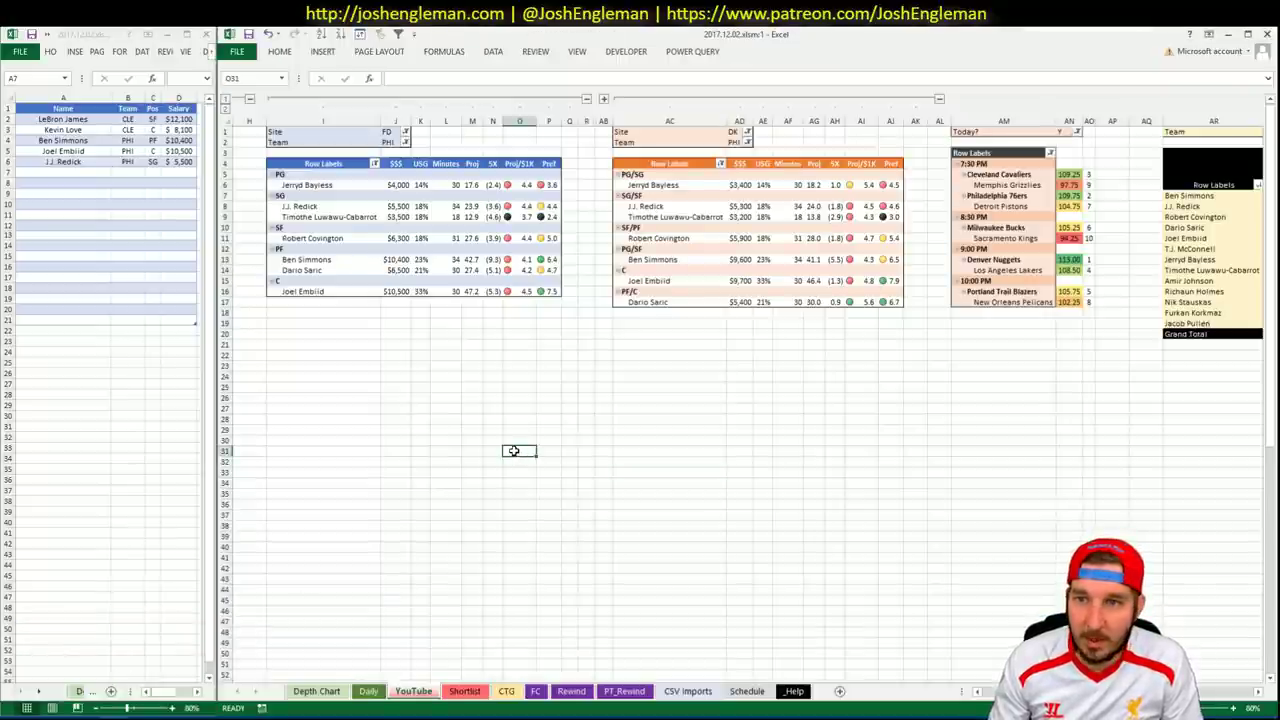
Set the Team filters in J2, AD2 and AS2 to DET, then switch back to the browser.
left_click(395, 141)
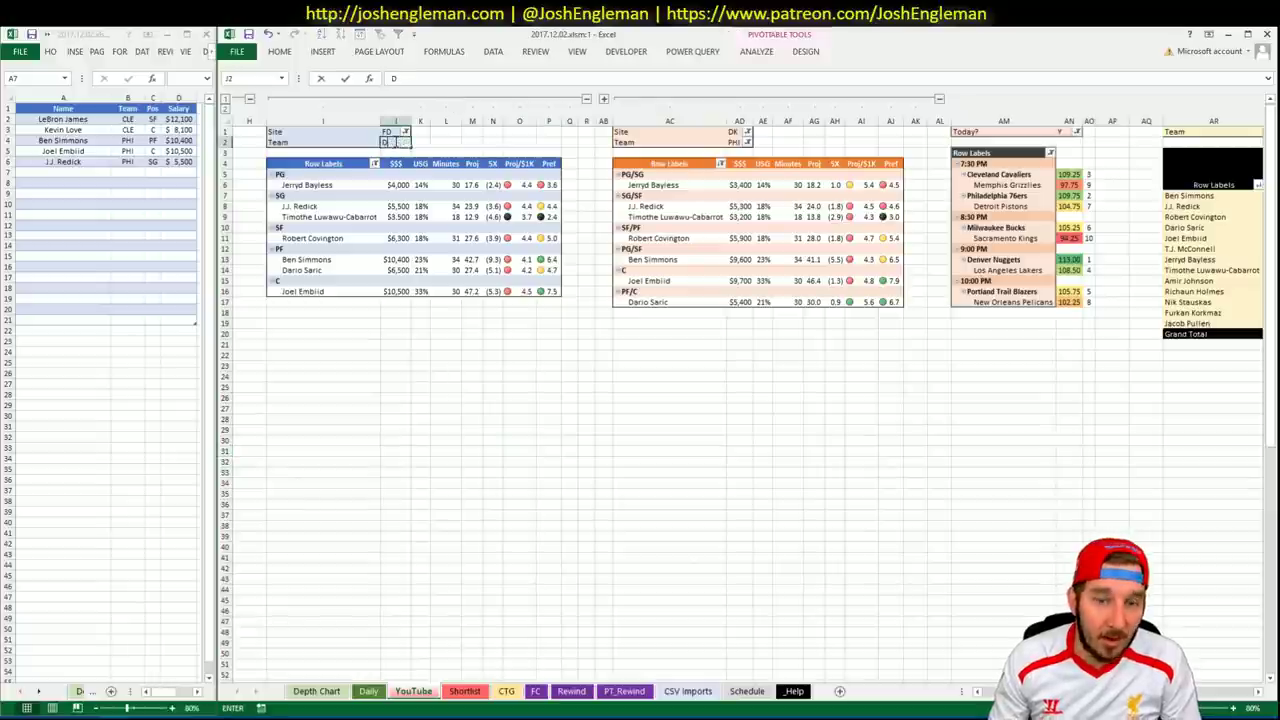
type("DET")
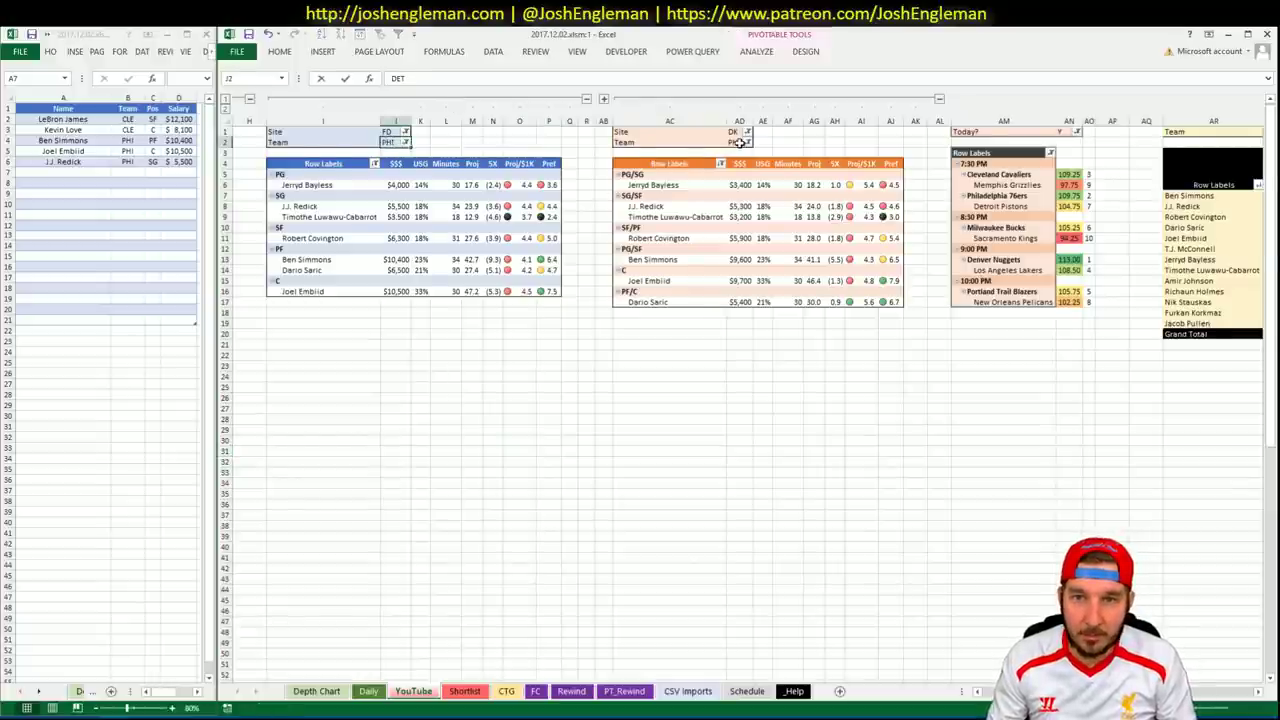
key("Return")
left_click(705, 142)
type("DET")
key("Return")
left_click(1212, 131)
type("D")
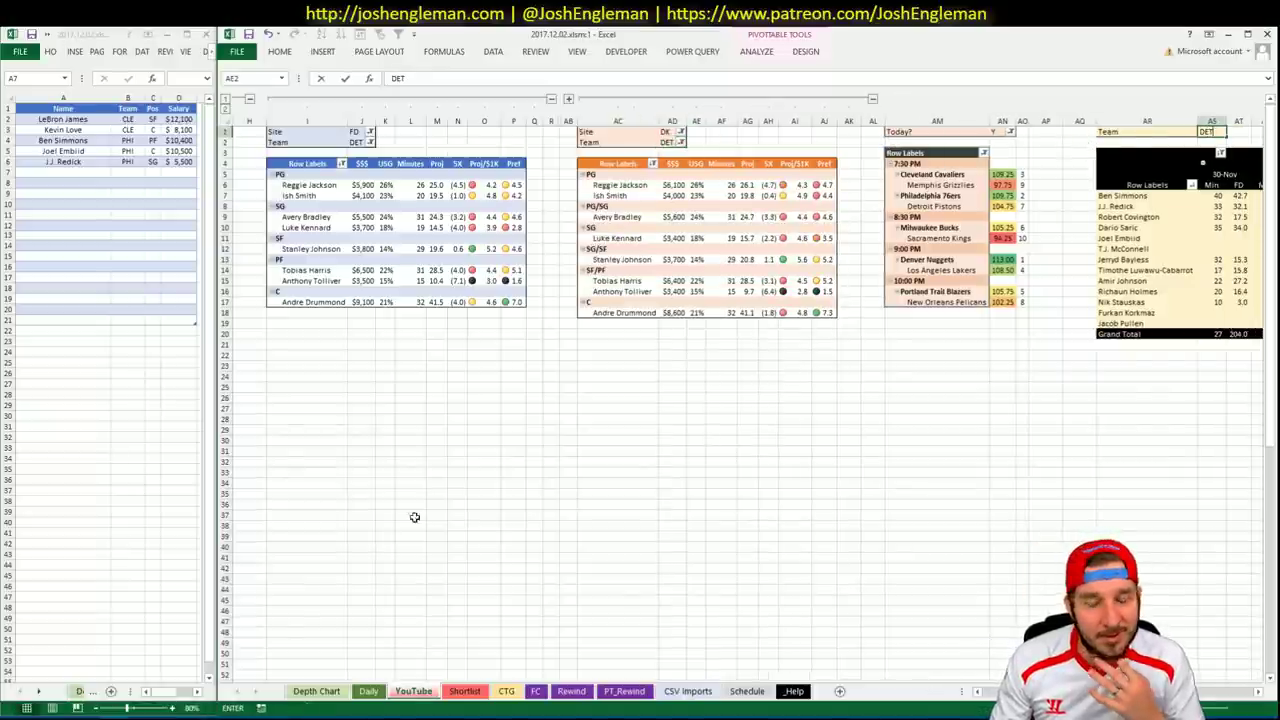
key("Return")
mouse_move(102, 708)
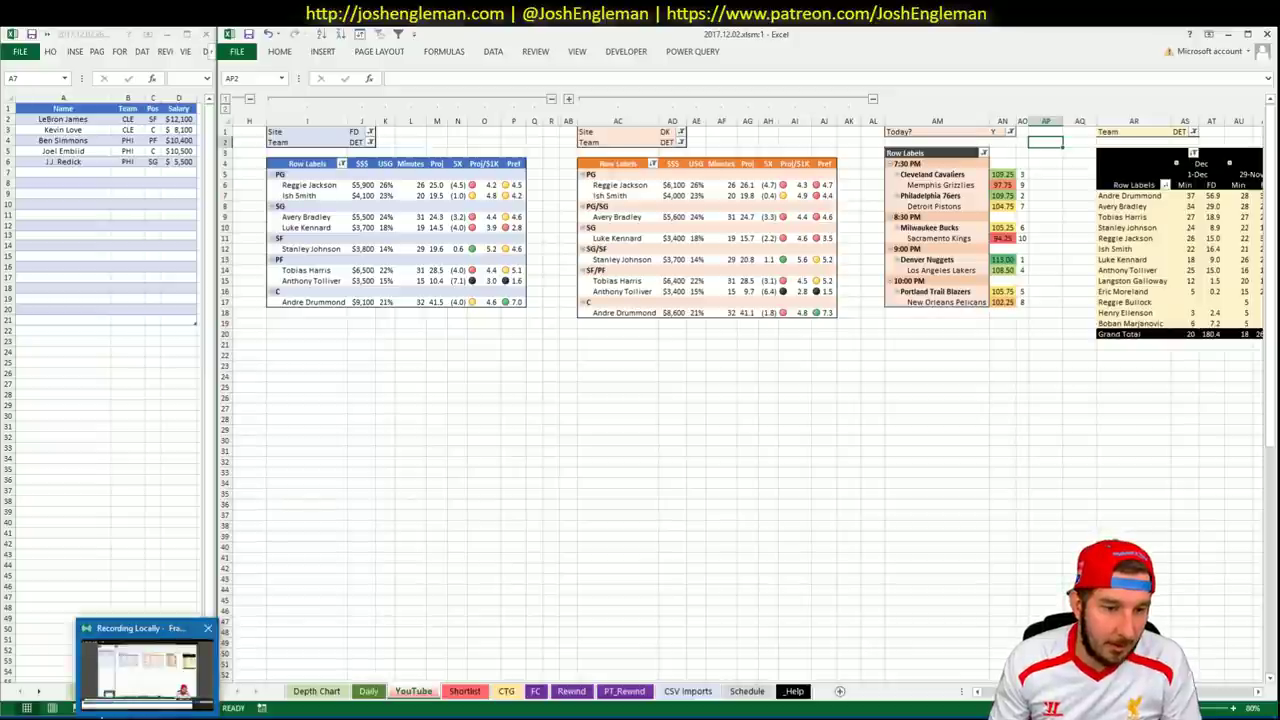
key("alt+Tab")
Search 'pistons' on Cleaning the Glass to open the Detroit Pistons team page.
left_click(865, 46)
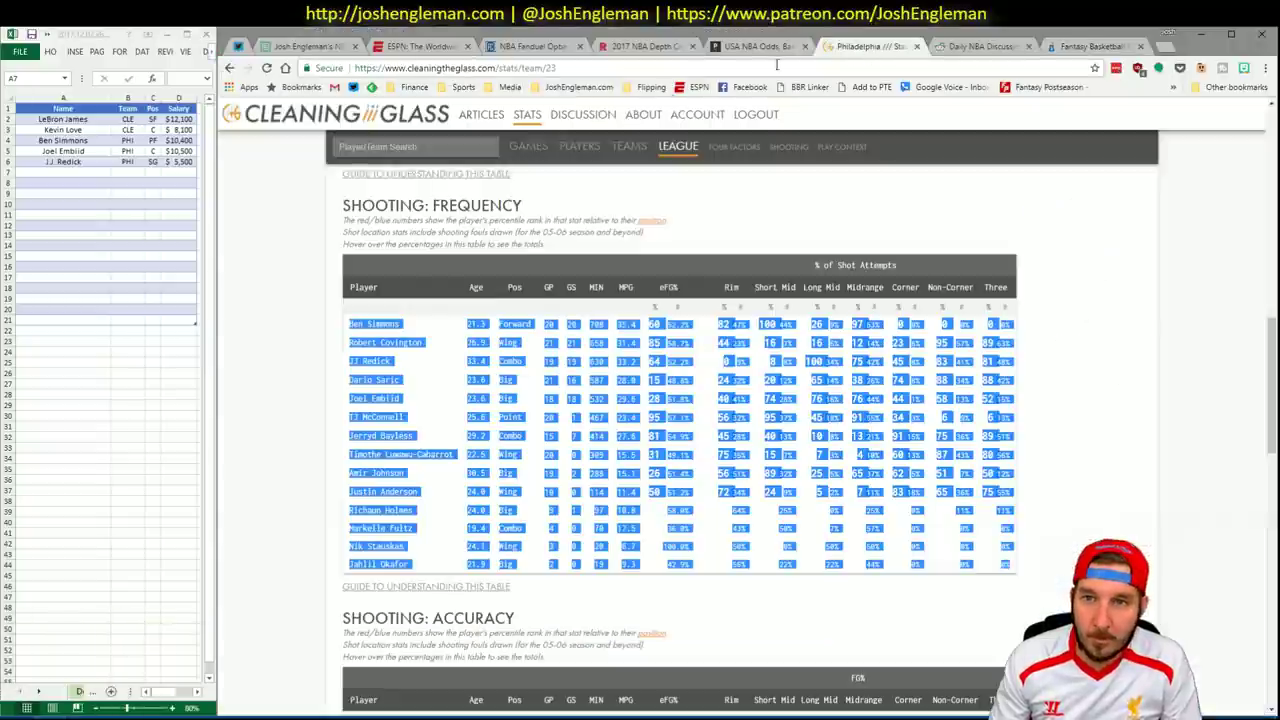
left_click(414, 149)
type("pistons")
key("Return")
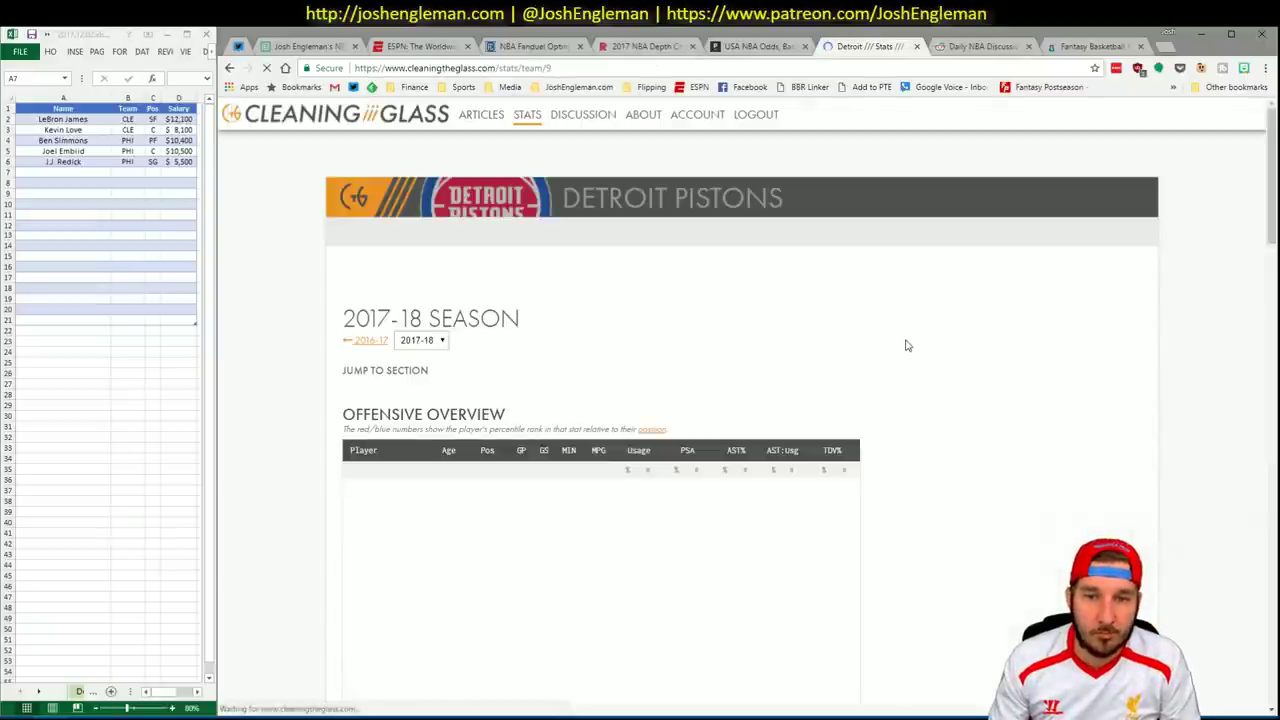
Select all rows of the Pistons' Shooting: Frequency table and head back to Excel.
scroll(907, 345, "down", 7)
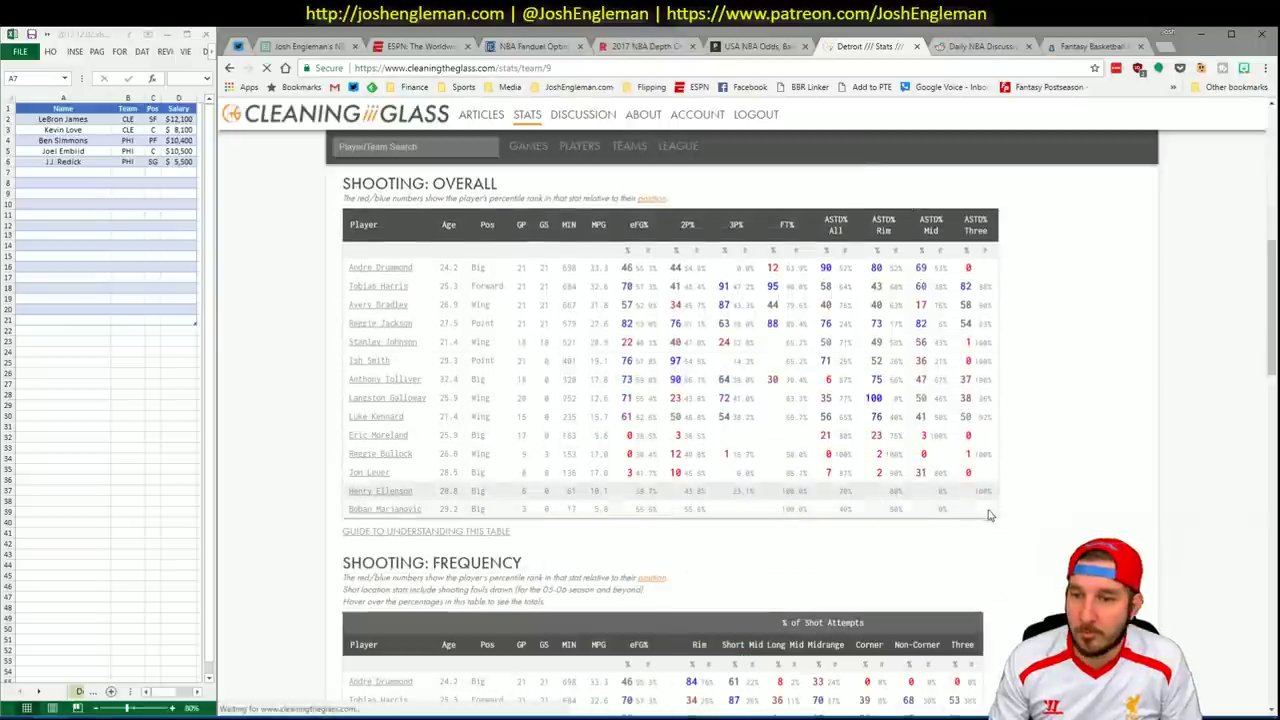
scroll(990, 510, "down", 4)
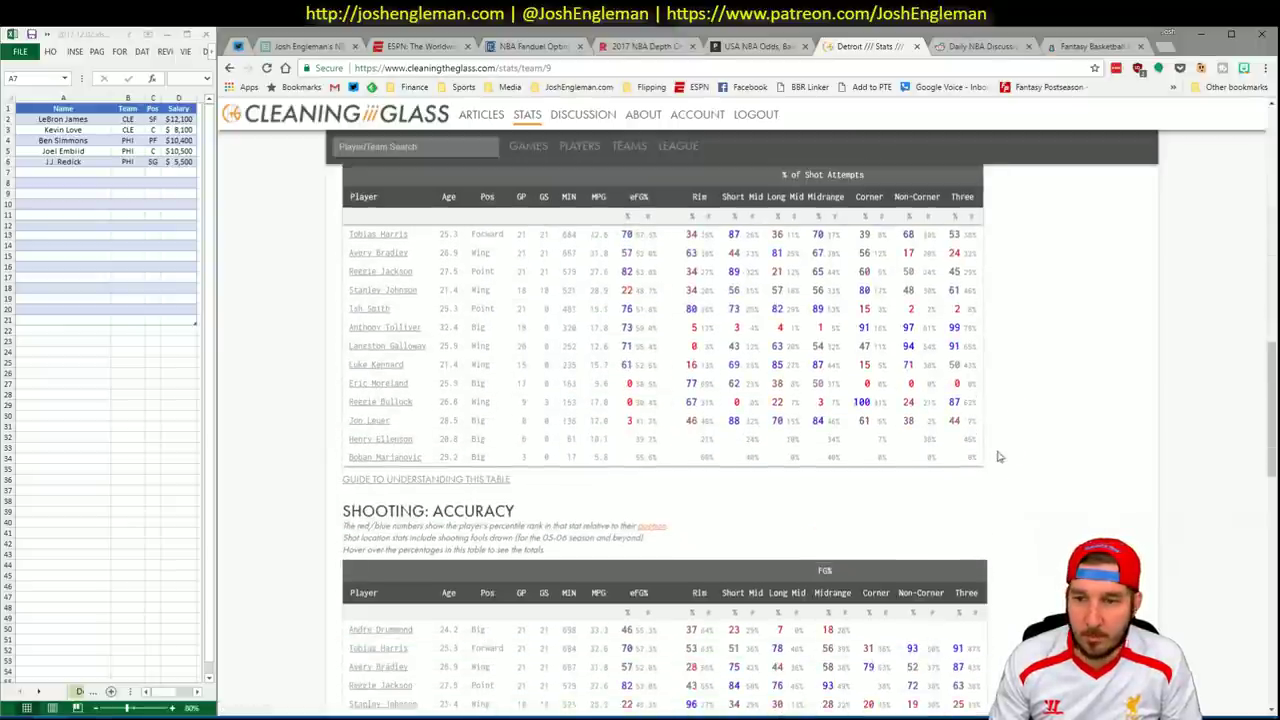
left_click_drag(995, 458, 345, 232)
left_click(110, 719)
Set PHI as the opponent on the CTG sheet so Detroit's shooting-frequency ranks appear.
left_click(108, 668)
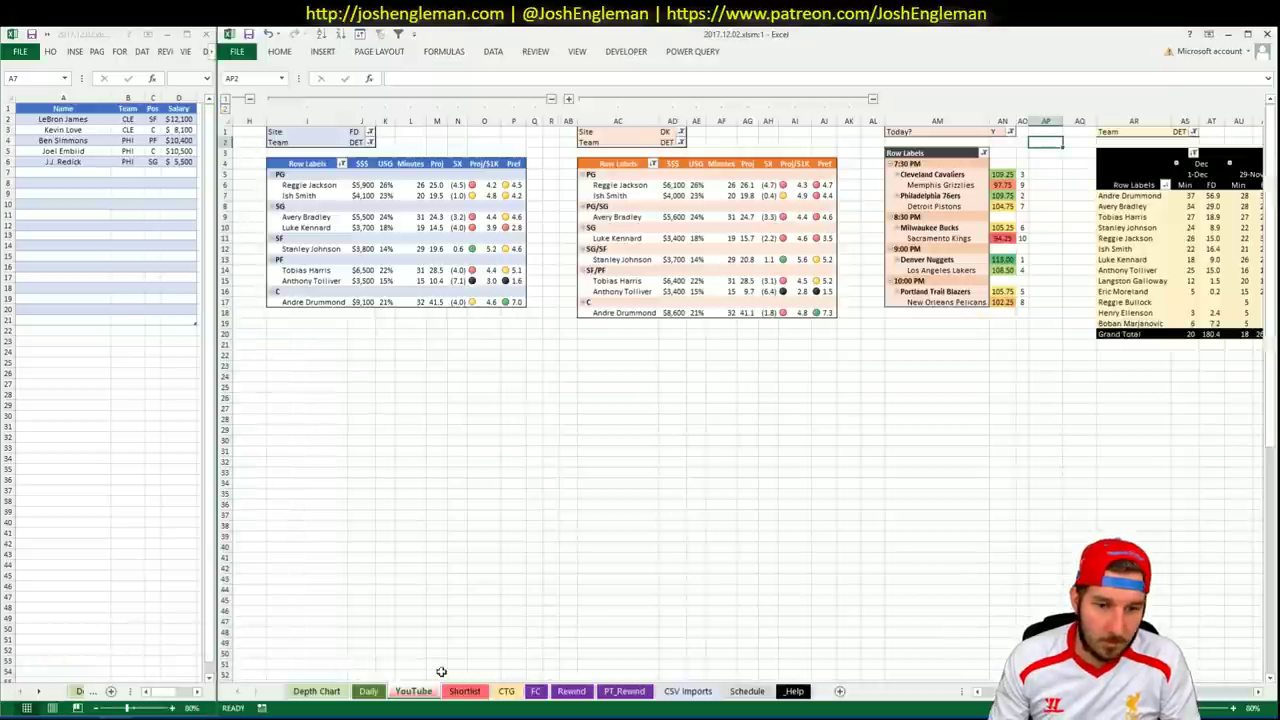
left_click(506, 691)
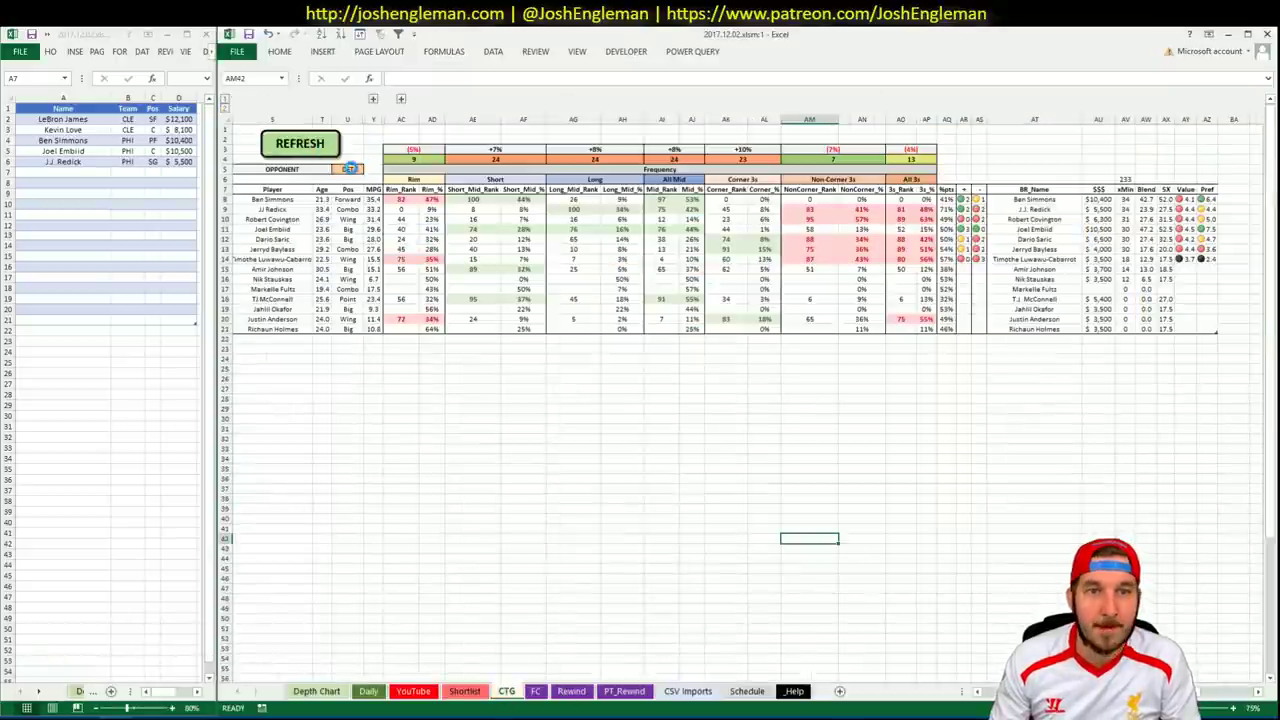
left_click(348, 168)
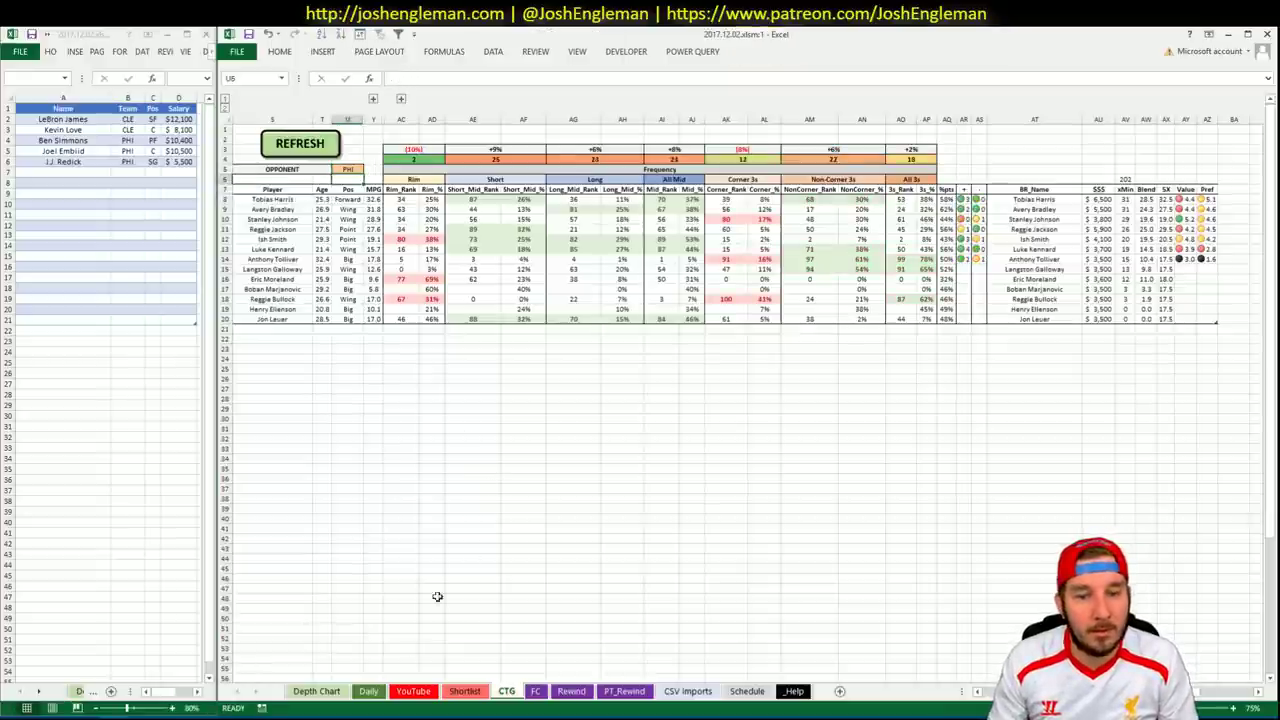
left_click(413, 691)
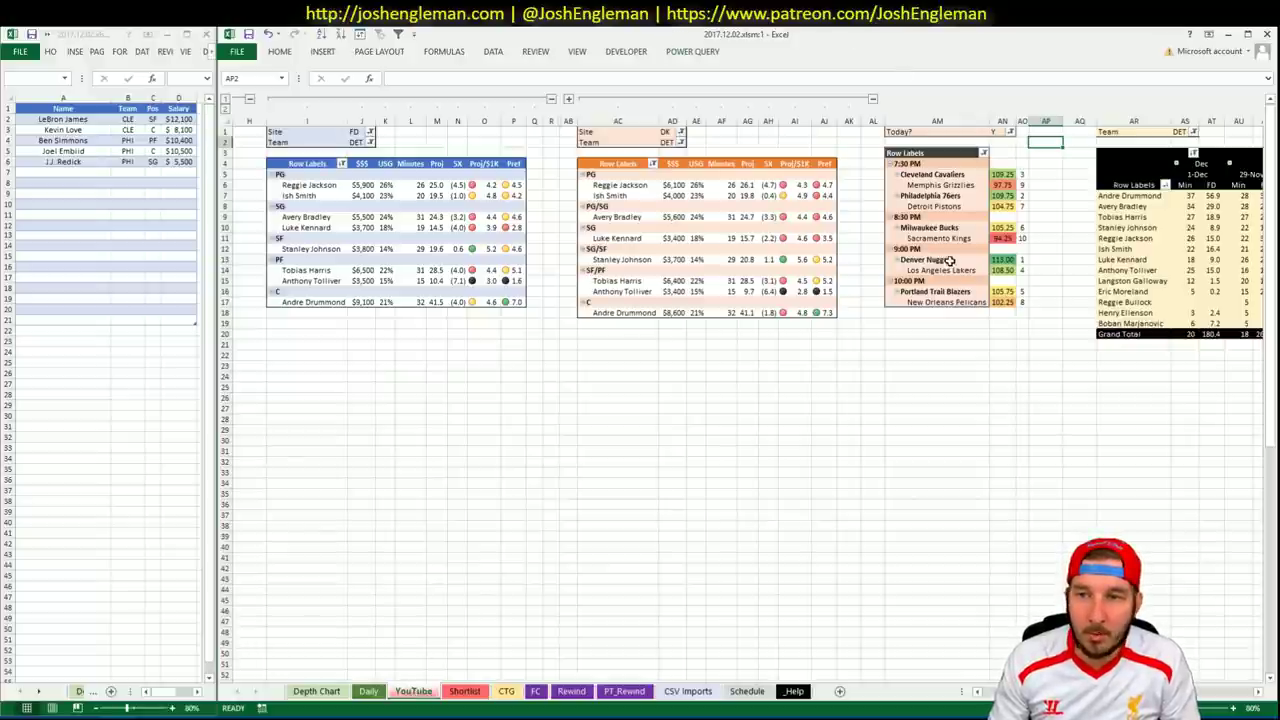
left_click(938, 196)
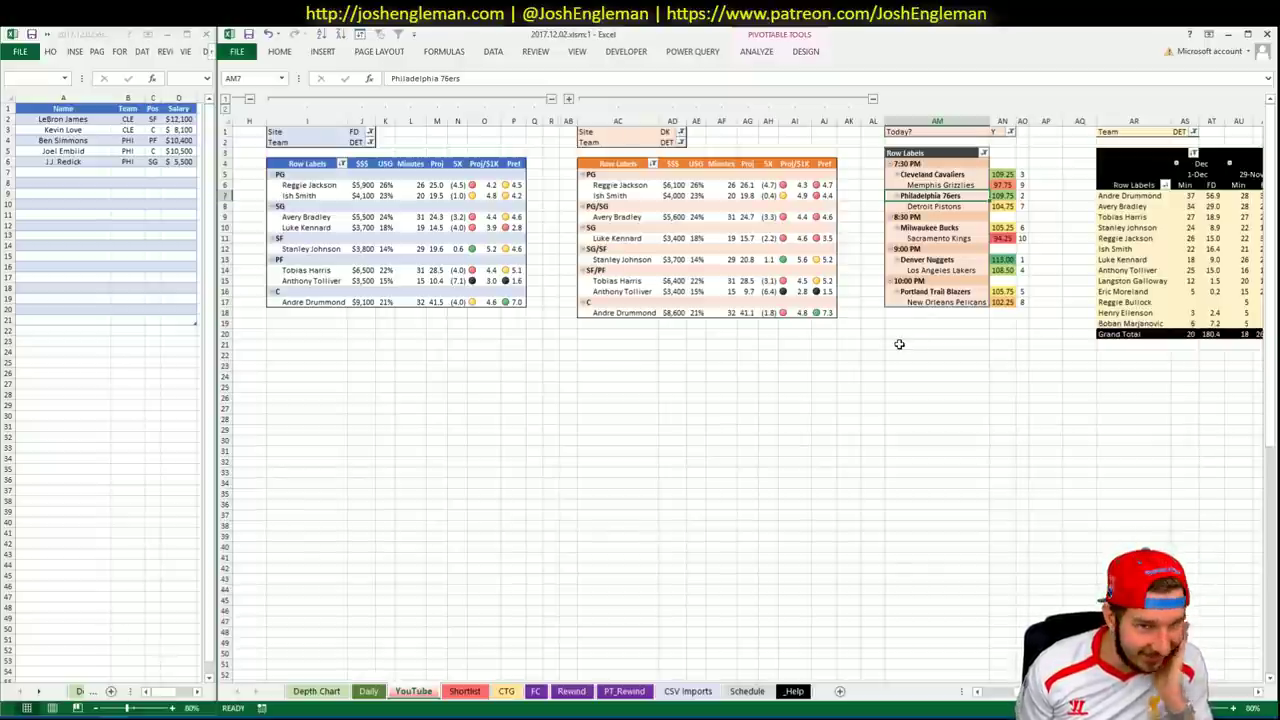
left_click(506, 691)
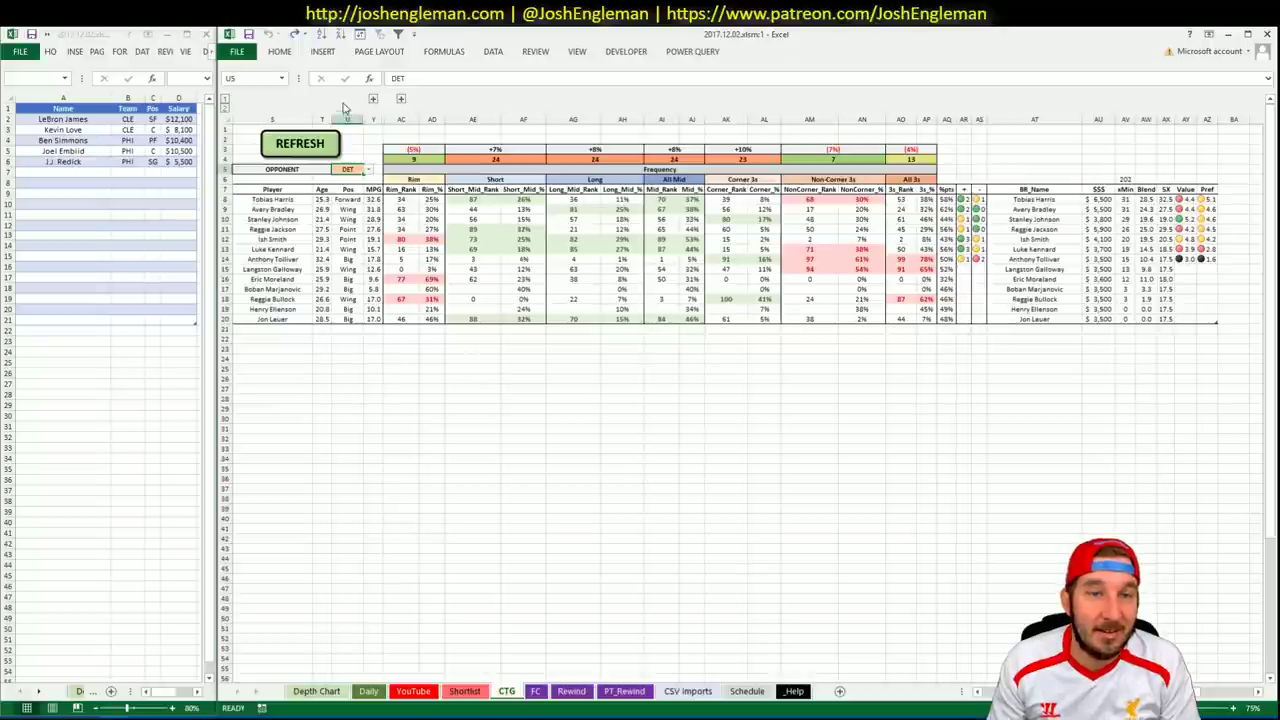
left_click(294, 35)
left_click(476, 507)
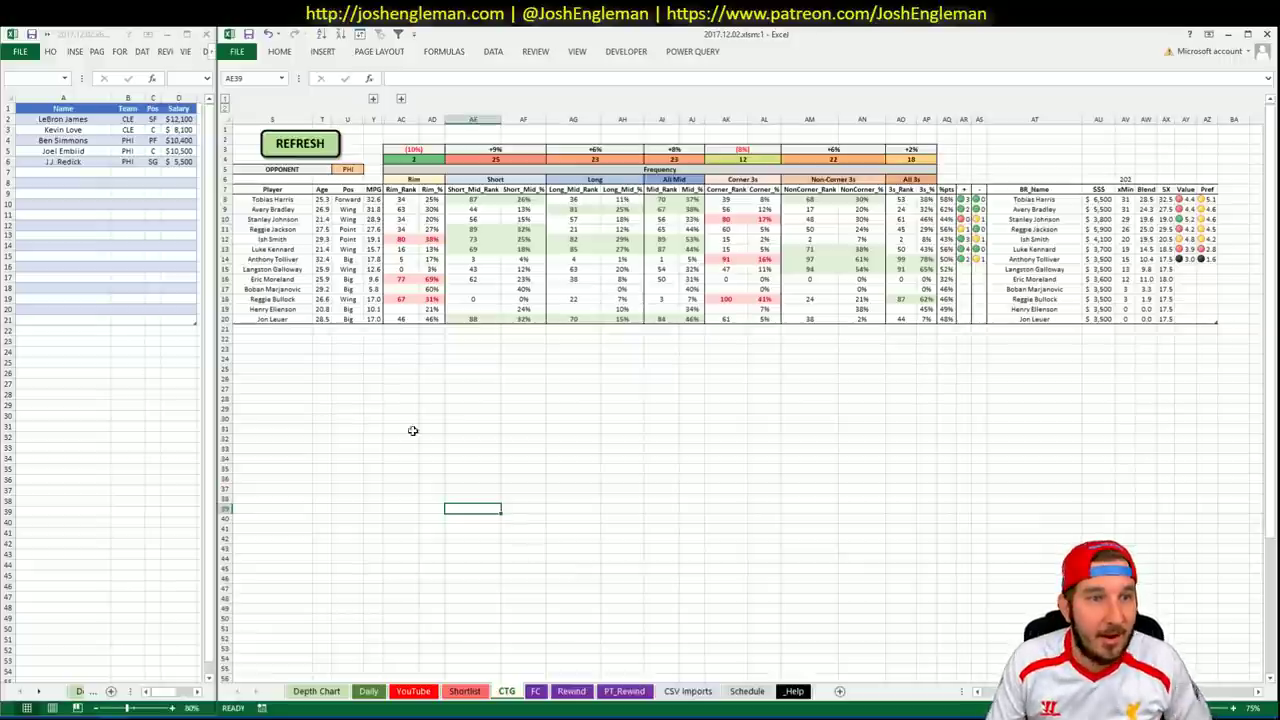
Enter Tobias Harris in A7 and Avery Bradley in A8 of the shortlist.
left_click(69, 172)
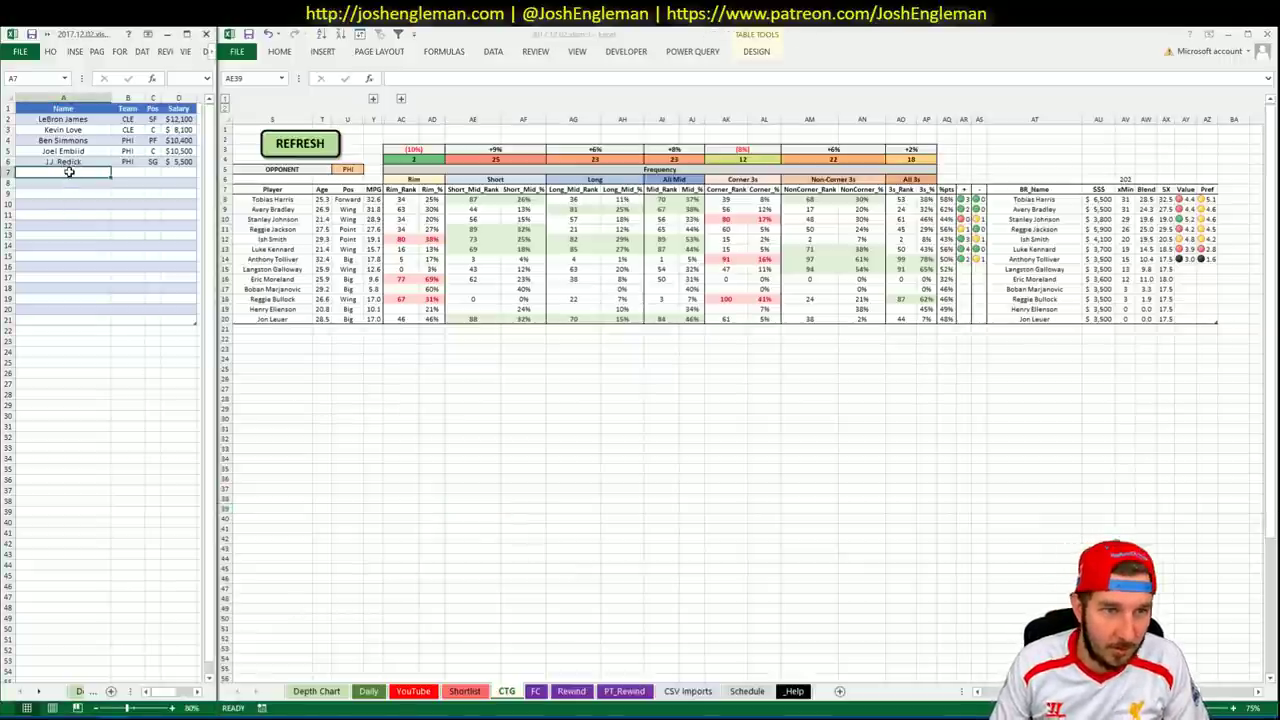
type("Tobias Harris")
key("Return")
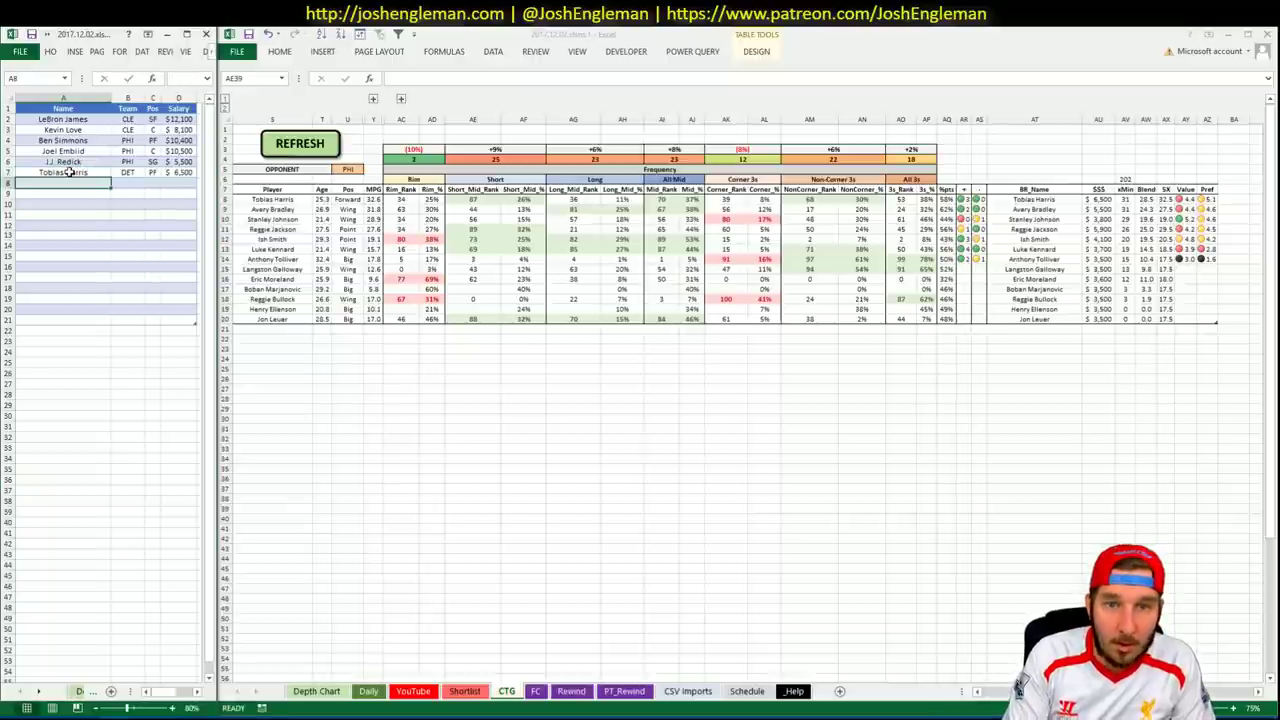
type("Avery Bradley")
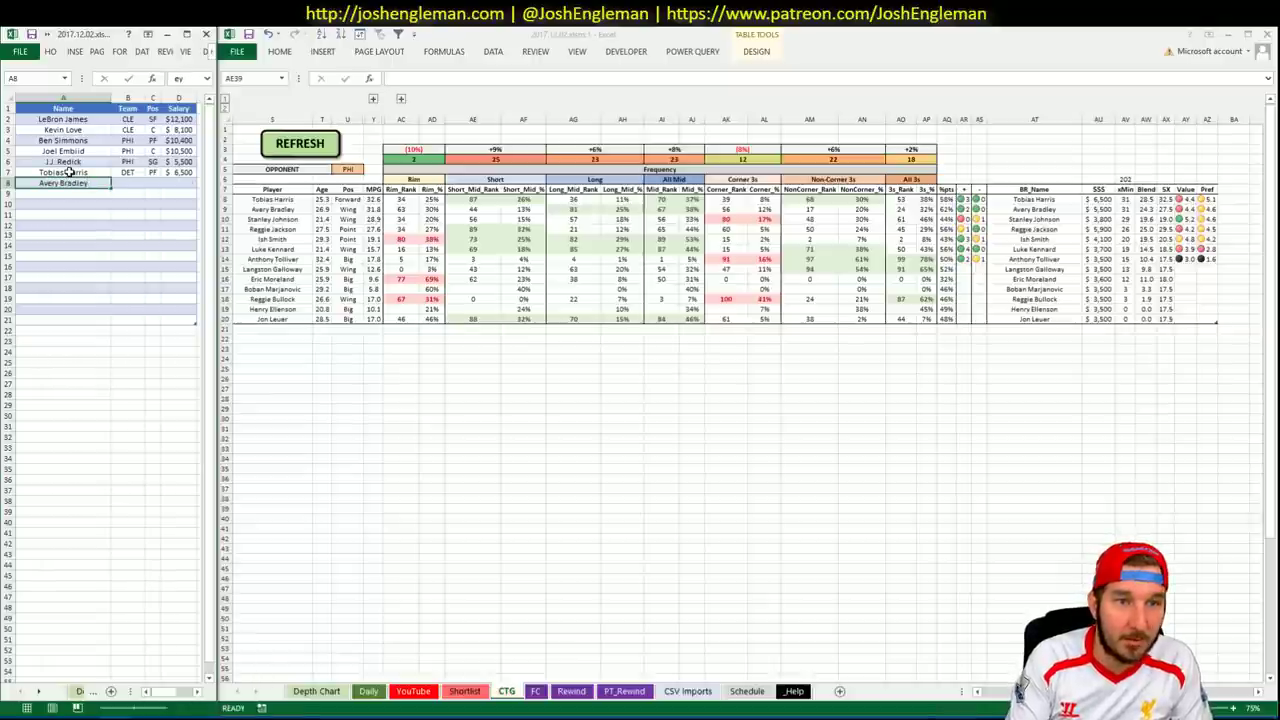
key("Return")
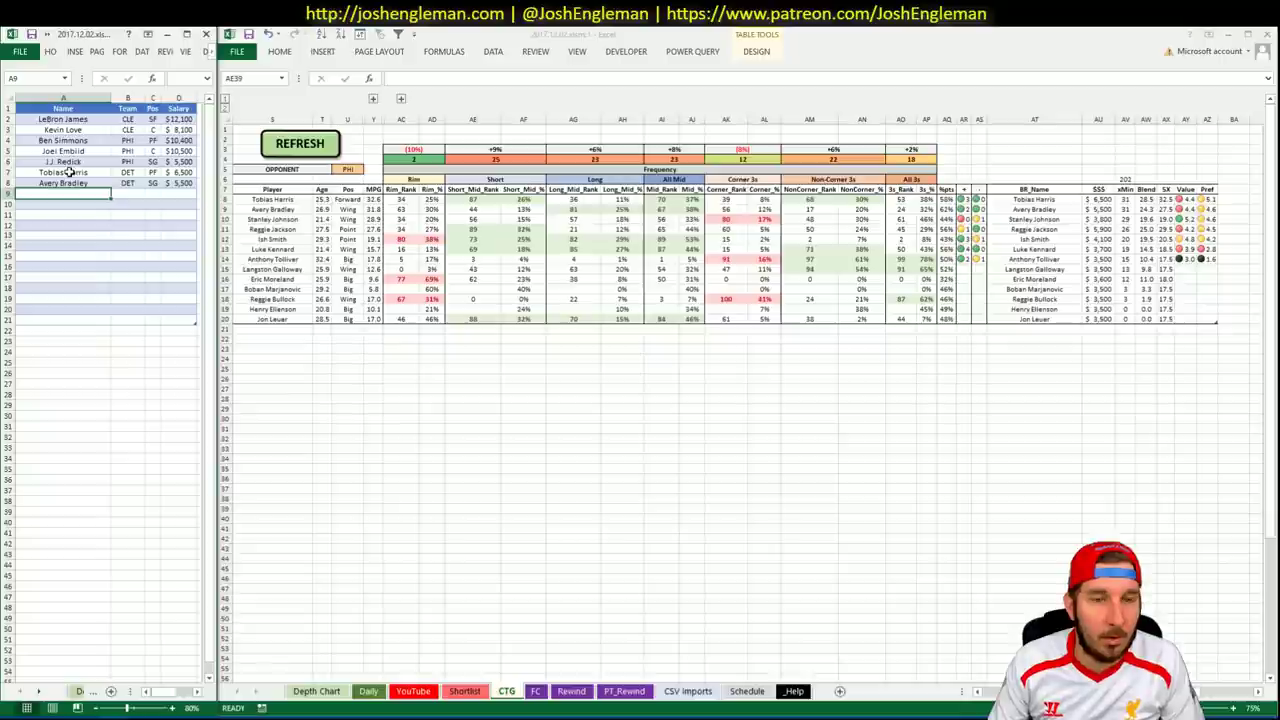
key("alt+Tab")
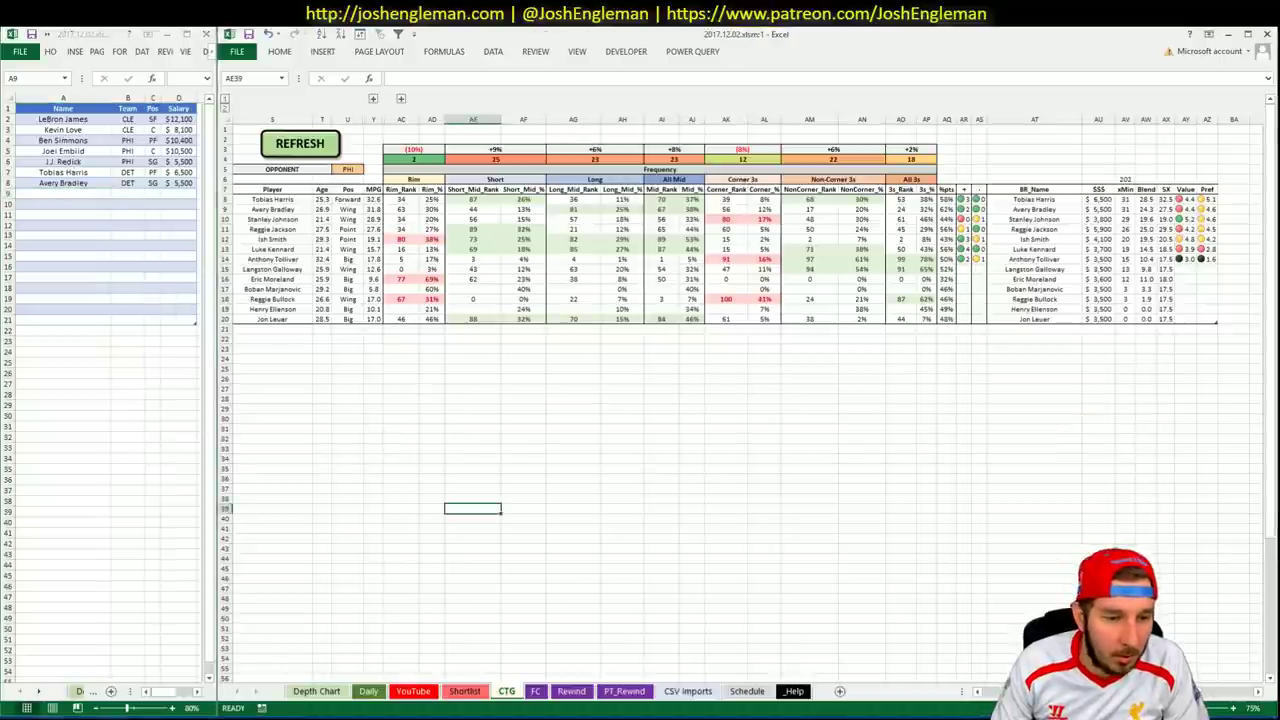
key("alt+Tab")
Select the Pistons' shooting-frequency rows from Boban Marjanovic up to Andre Drummond.
scroll(952, 472, "up", 1)
scroll(952, 470, "up", 1)
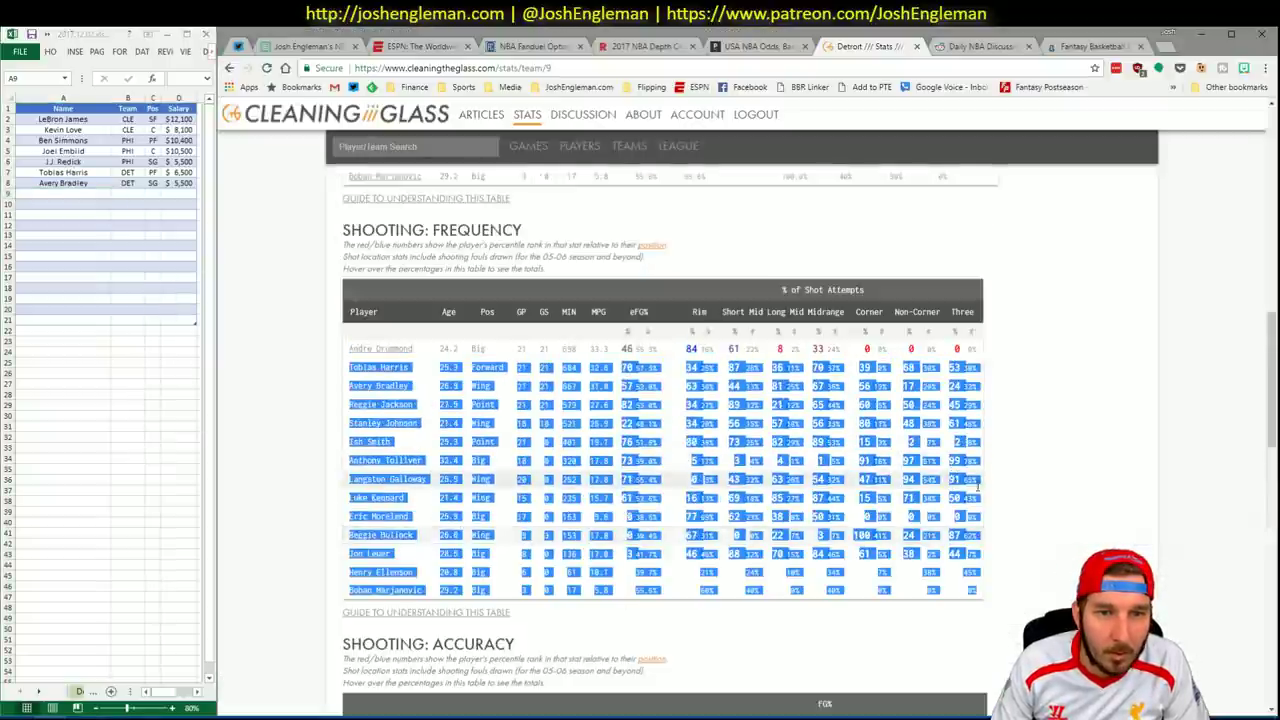
left_click(763, 519)
left_click_drag(763, 519, 353, 348)
Back in Excel, pick the next empty shortlist row and open the YouTube pivot sheet.
key("alt+Tab")
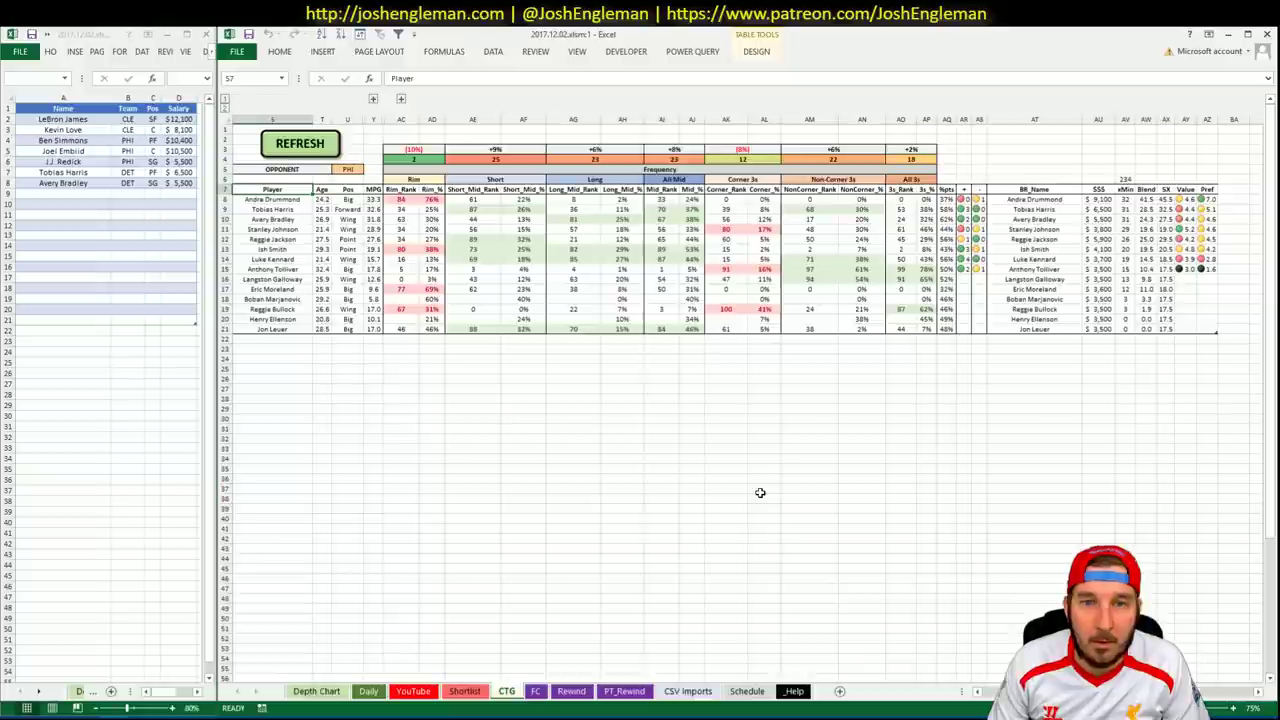
left_click(88, 193)
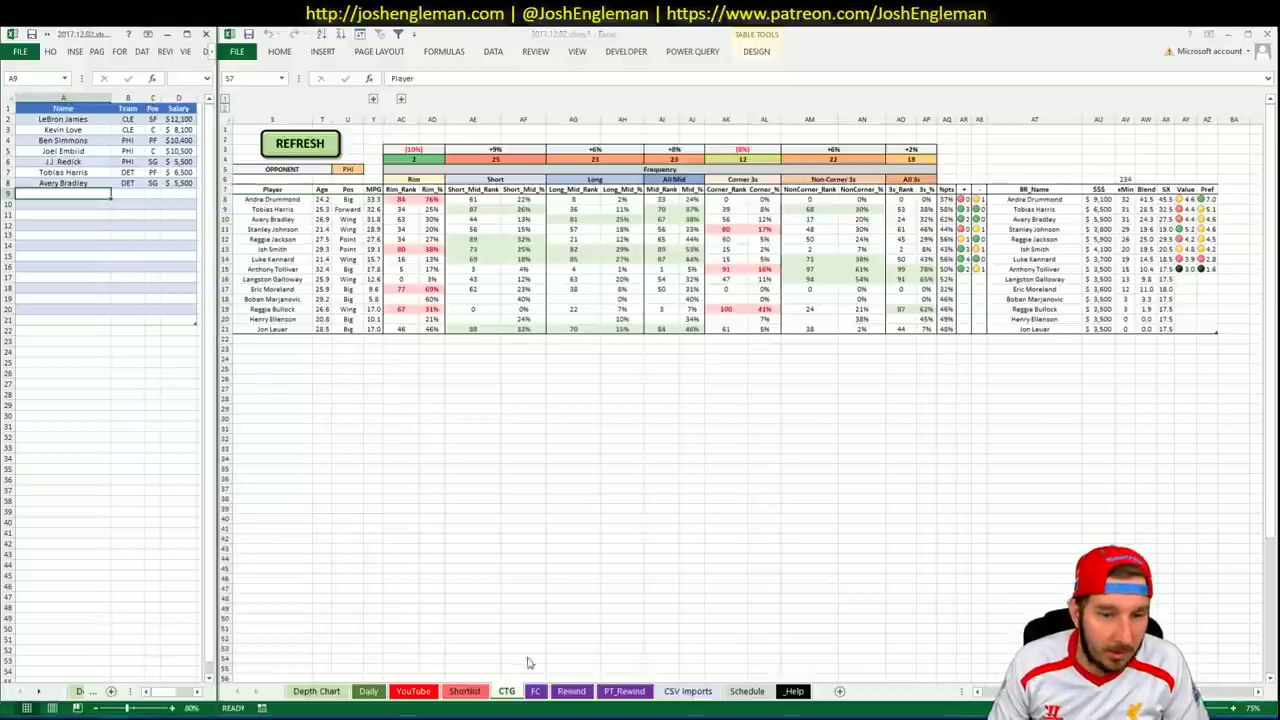
left_click(416, 692)
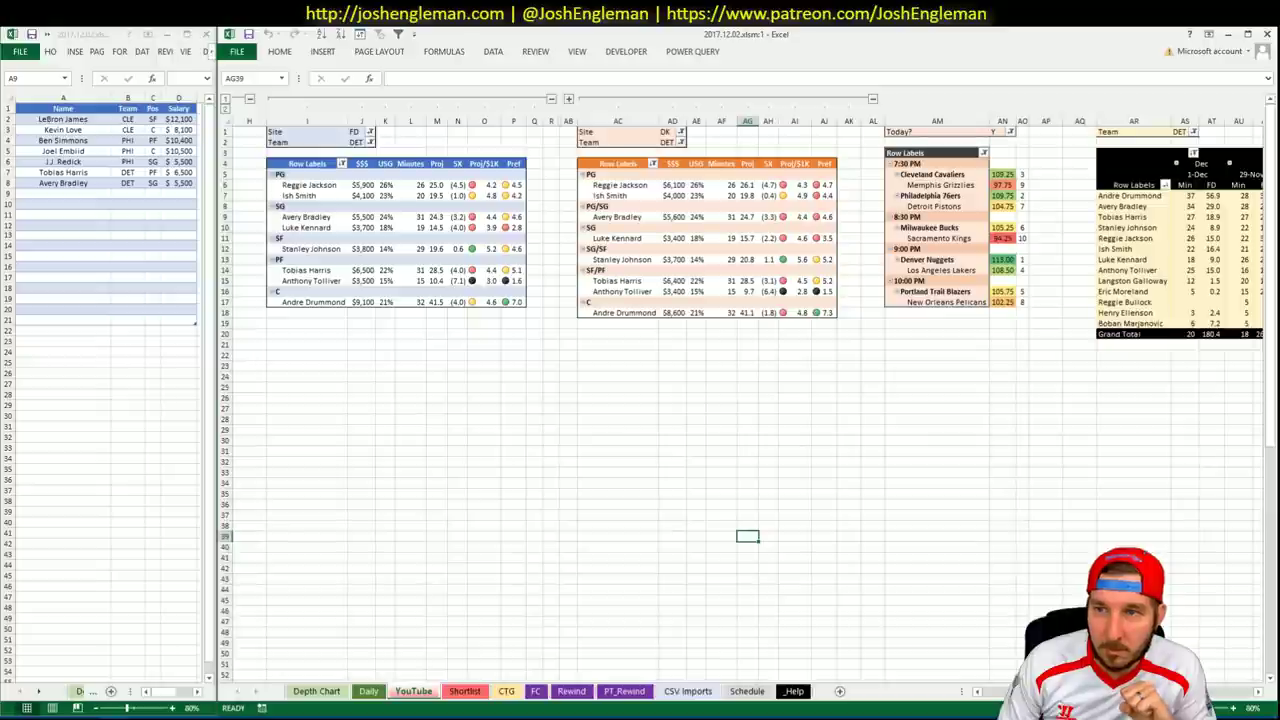
left_click(1258, 692)
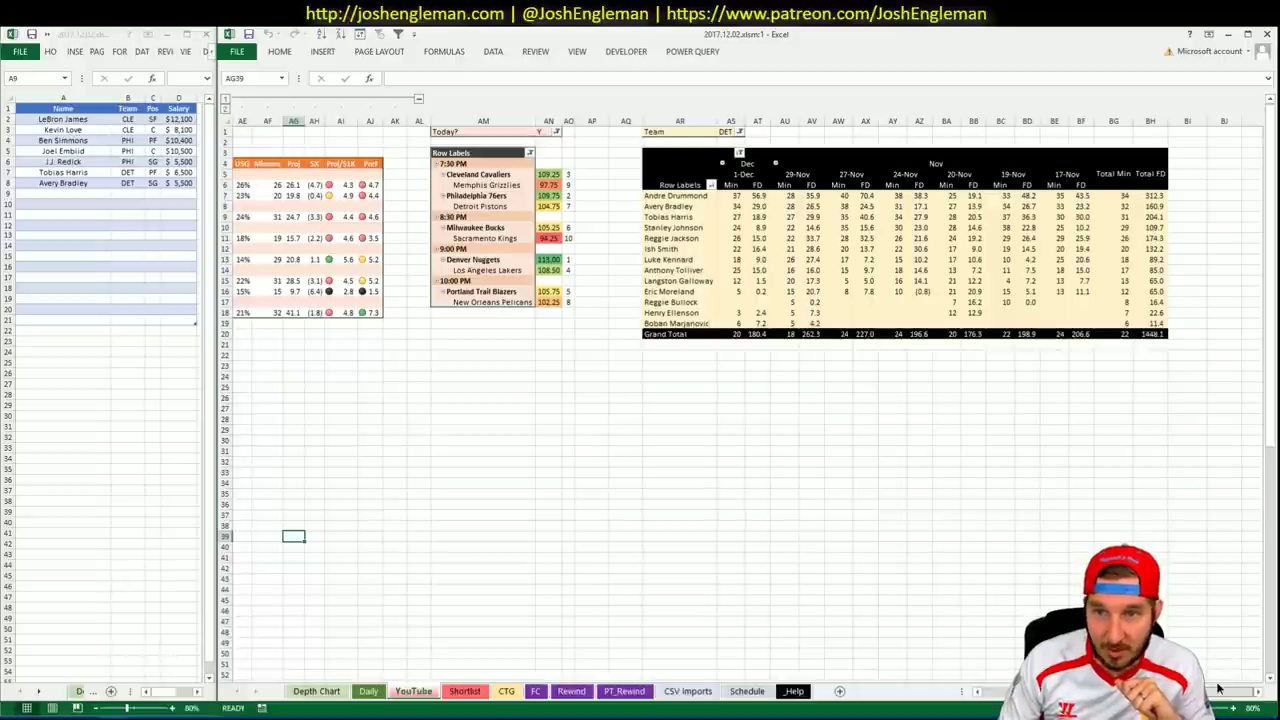
left_click(1215, 690)
scroll(740, 400, "right", 5)
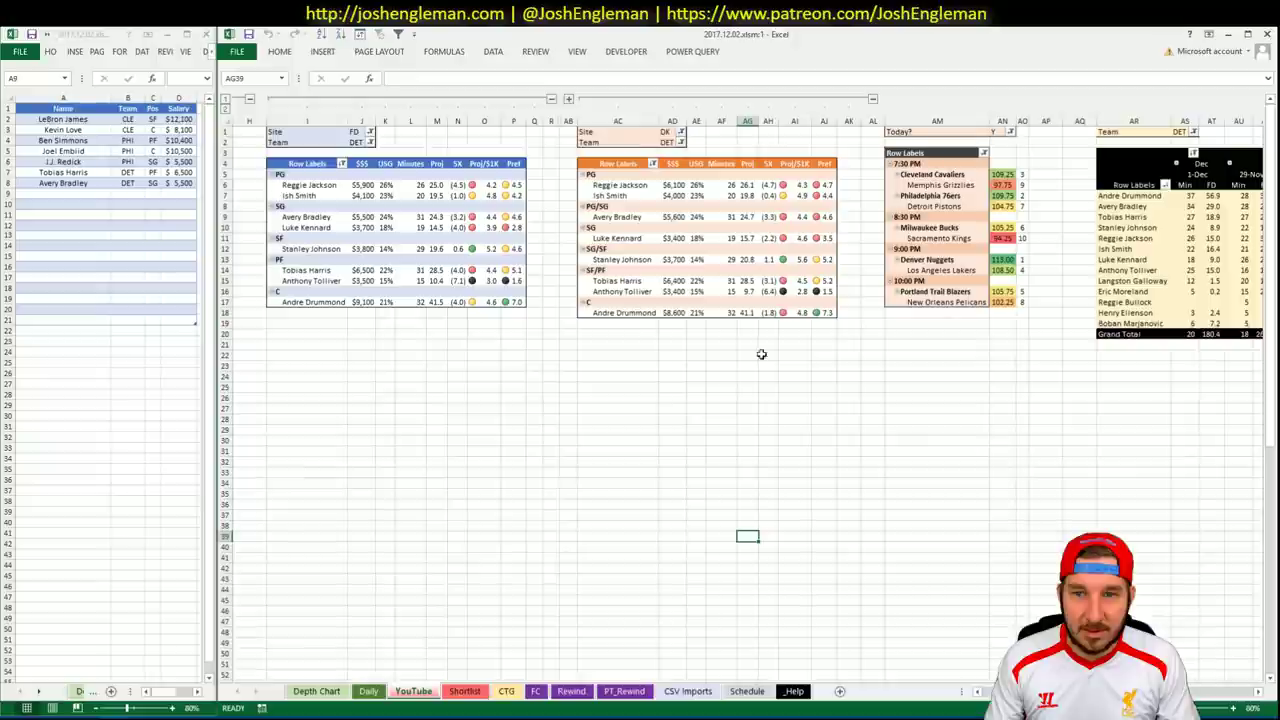
left_click(768, 366)
left_click(824, 356)
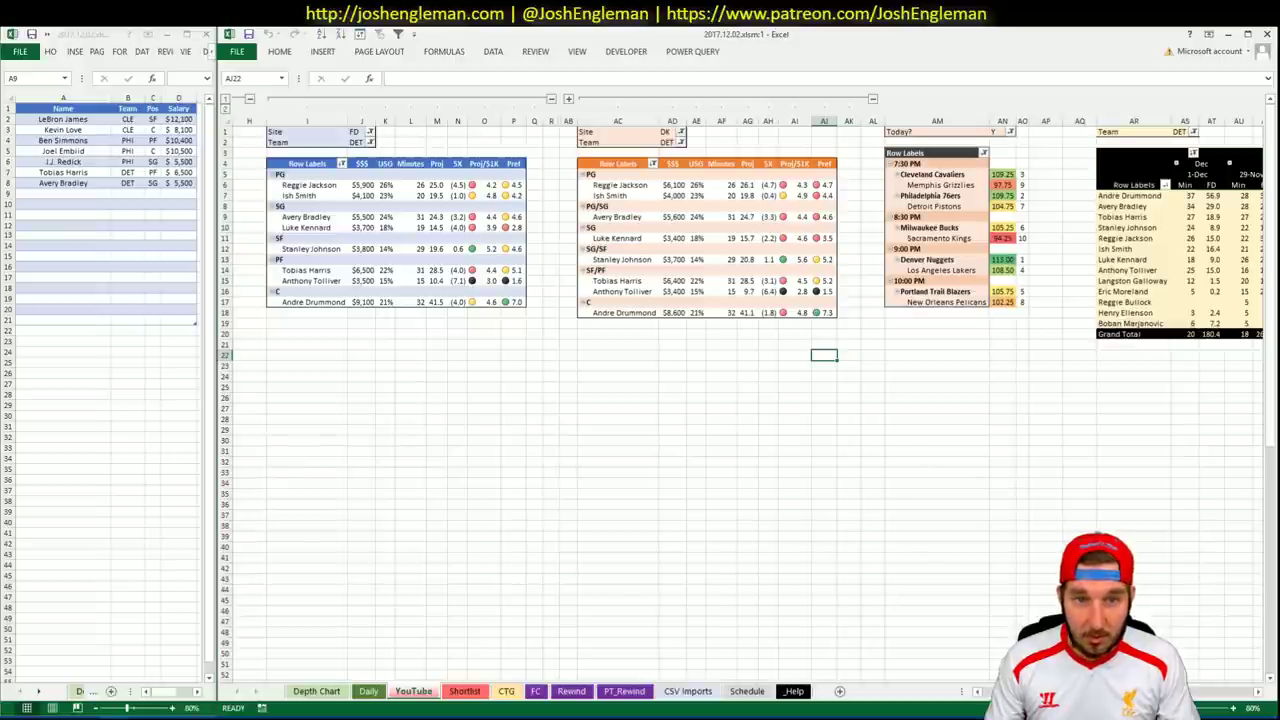
left_click(1002, 632)
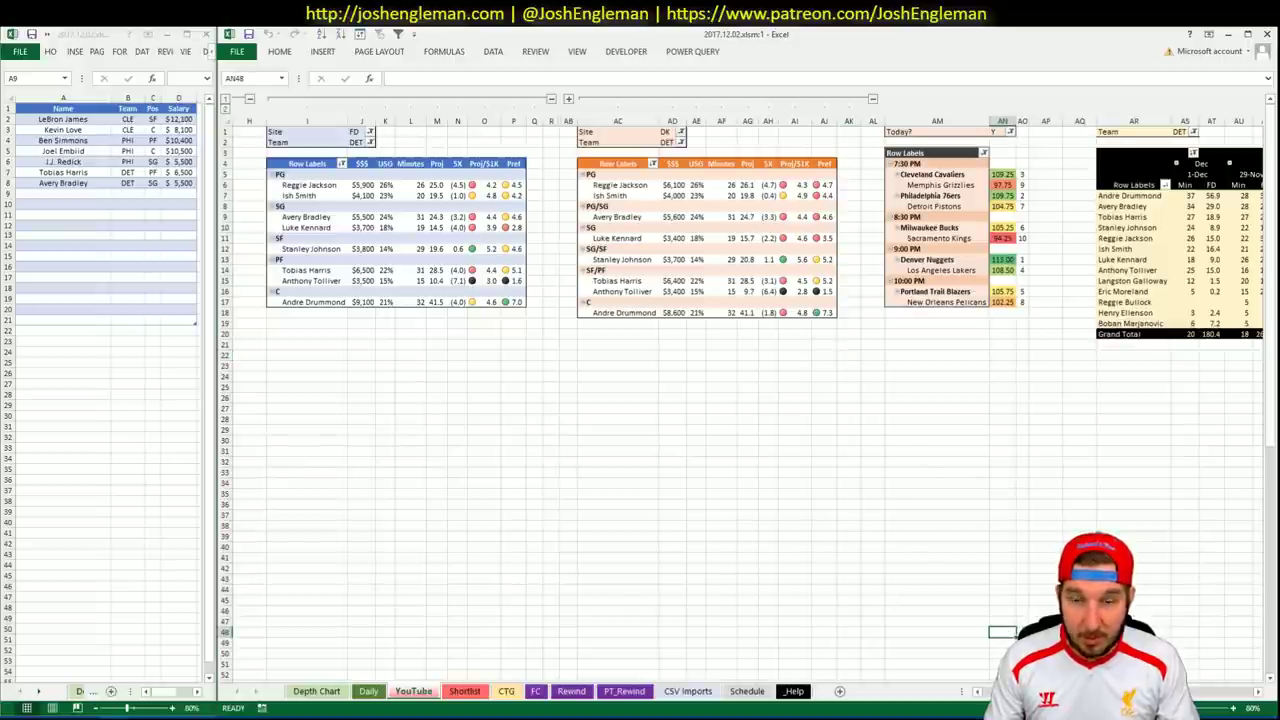
scroll(740, 400, "right", 8)
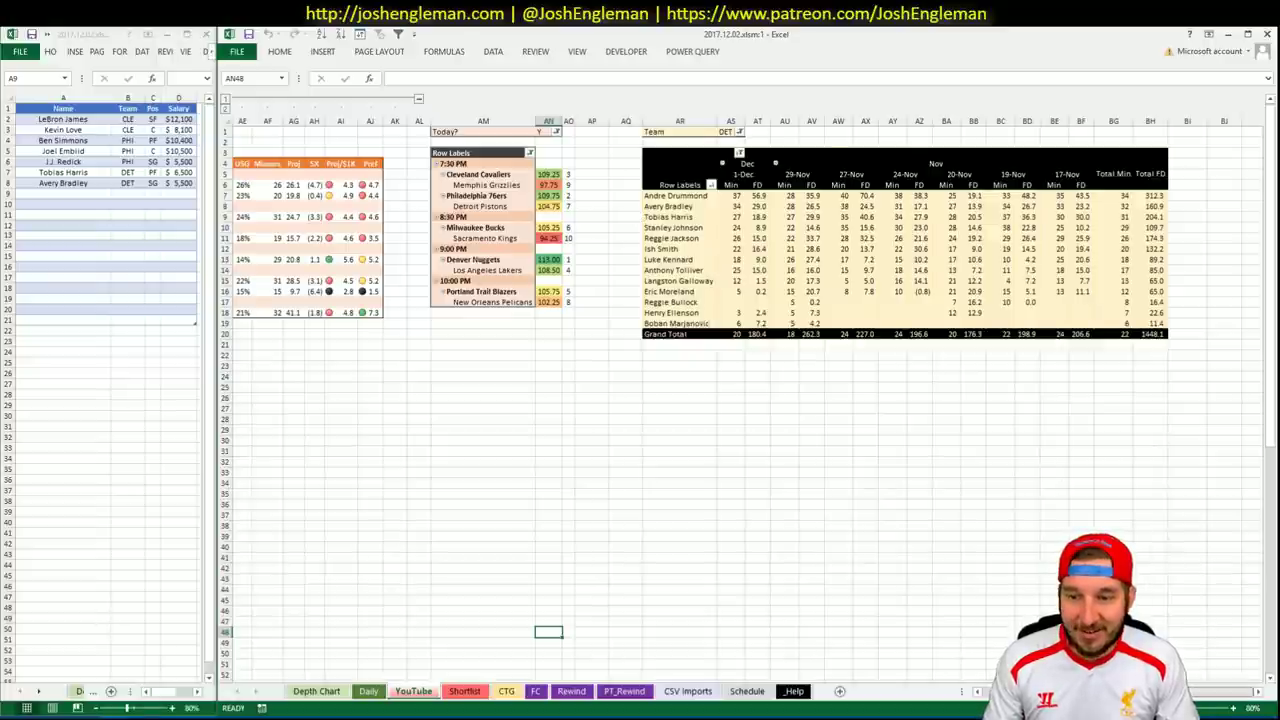
scroll(613, 372, "left", 10)
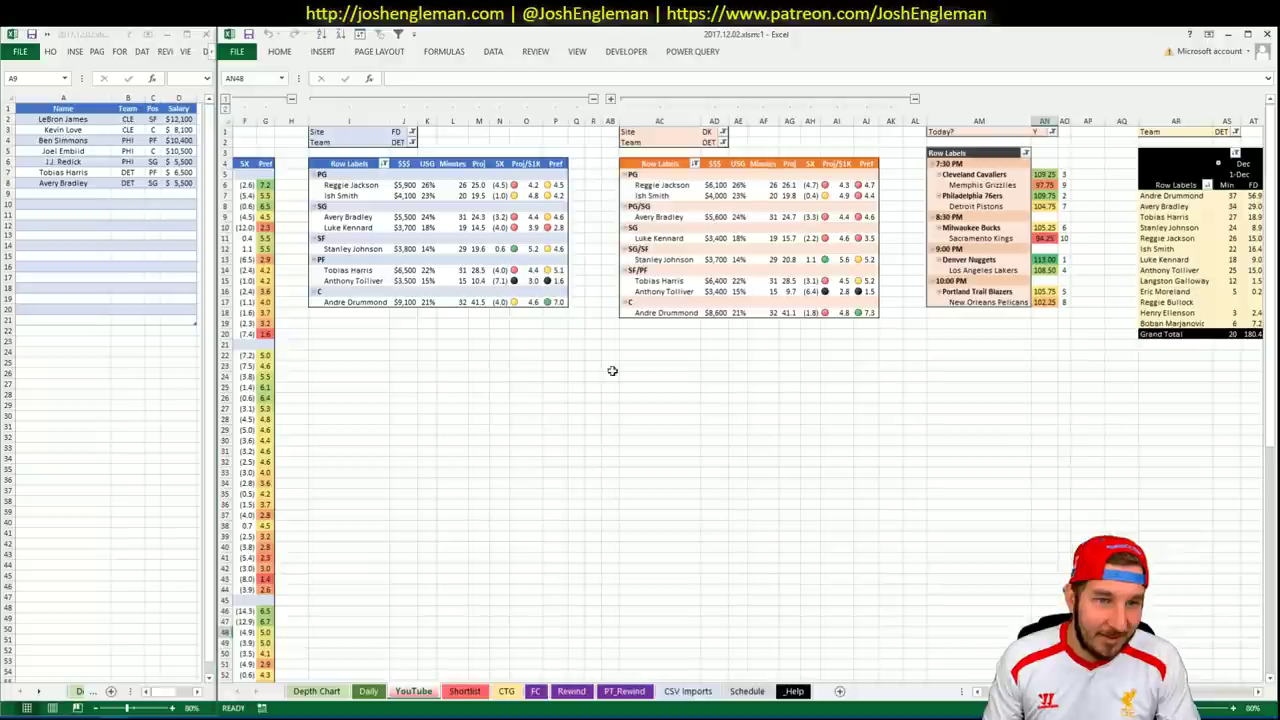
left_click(613, 372)
left_click(1262, 692)
left_click(1262, 692)
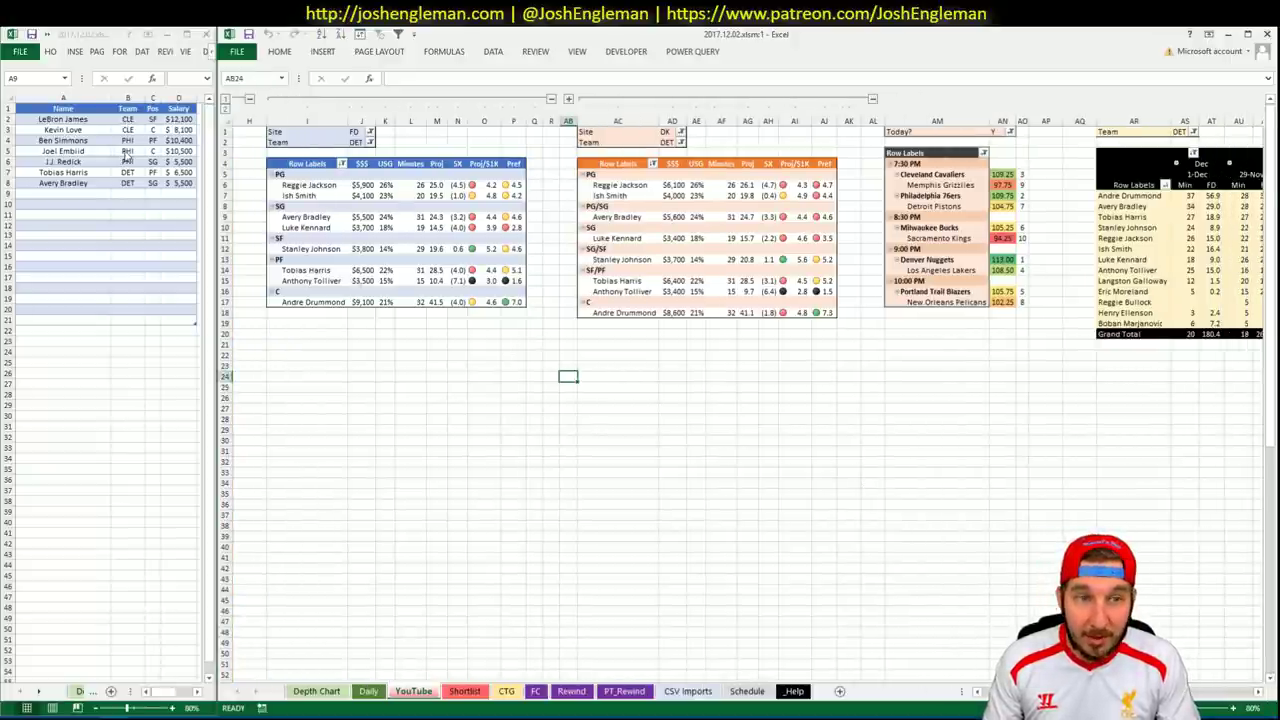
left_click(784, 483)
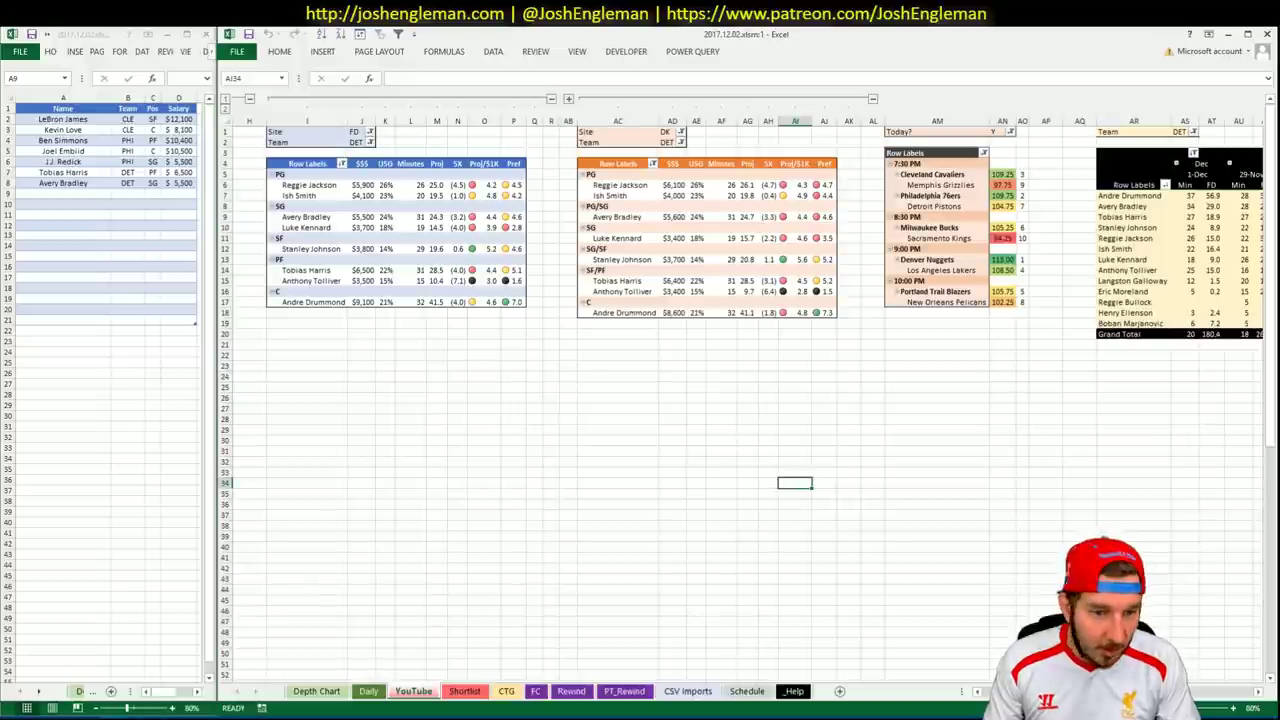
Change the Team filter of the FD, DK and minutes pivots from DET to MIL.
left_click(358, 142)
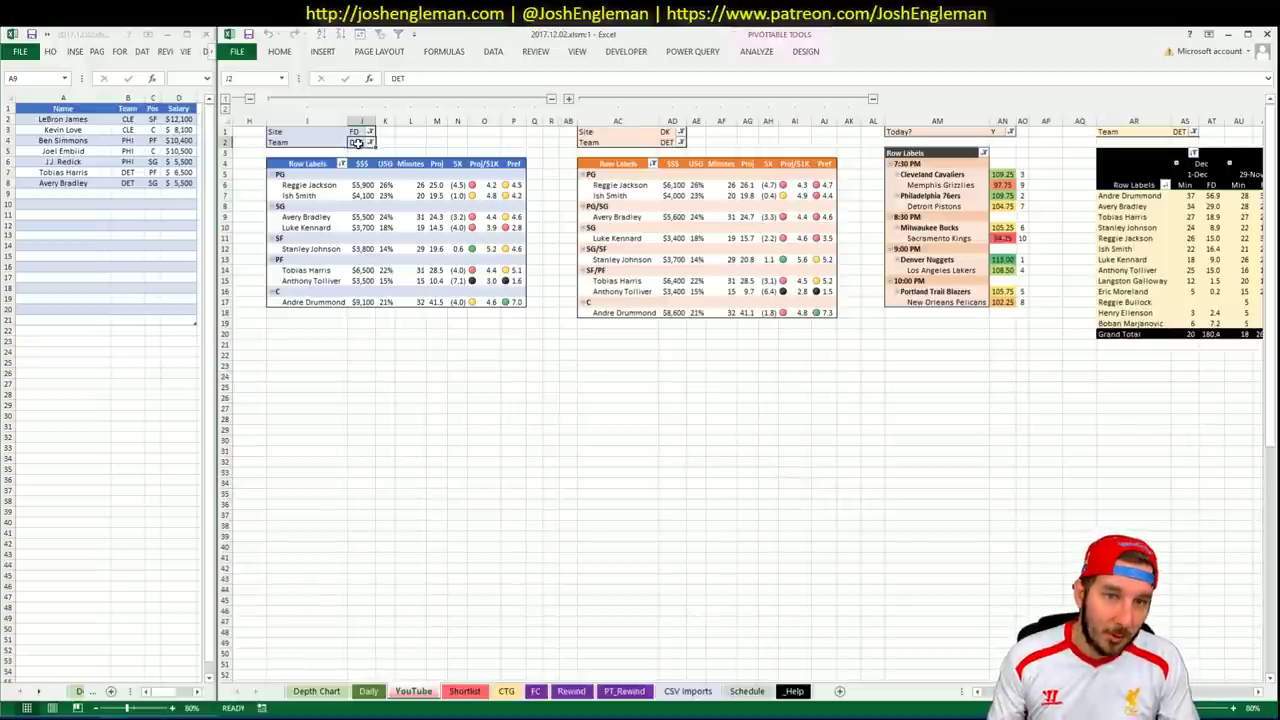
type("MIL")
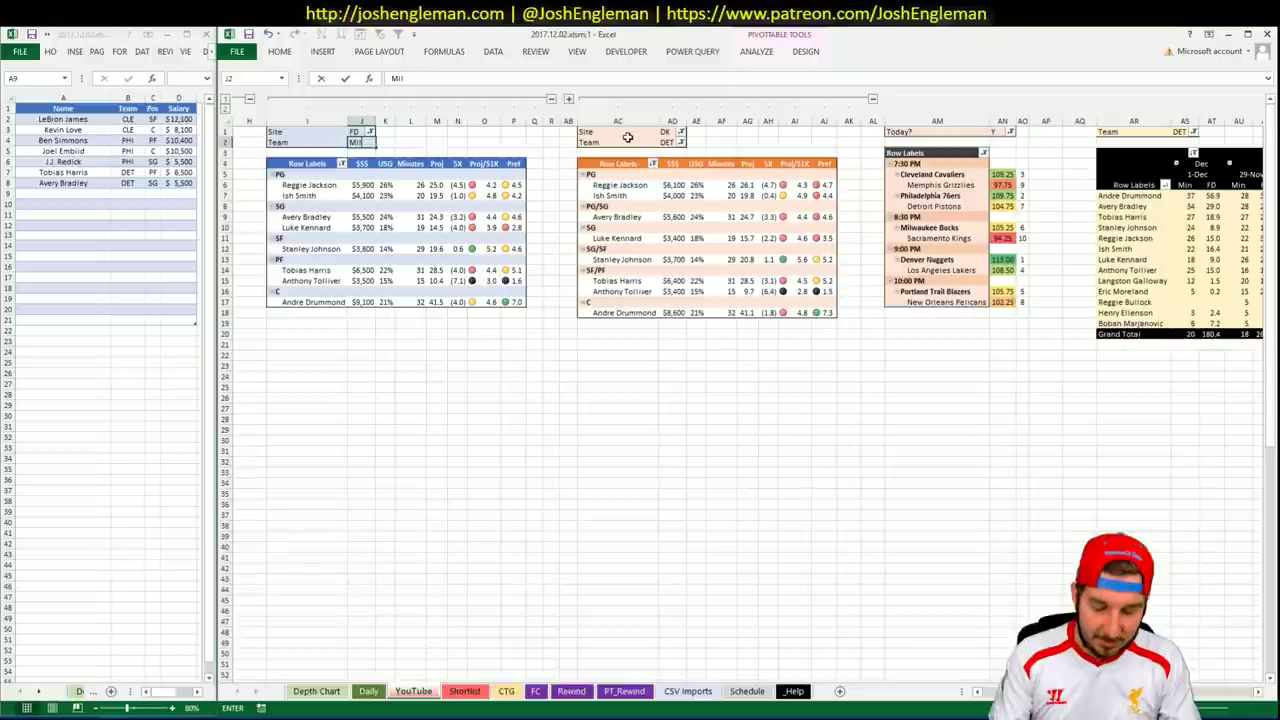
key("Return")
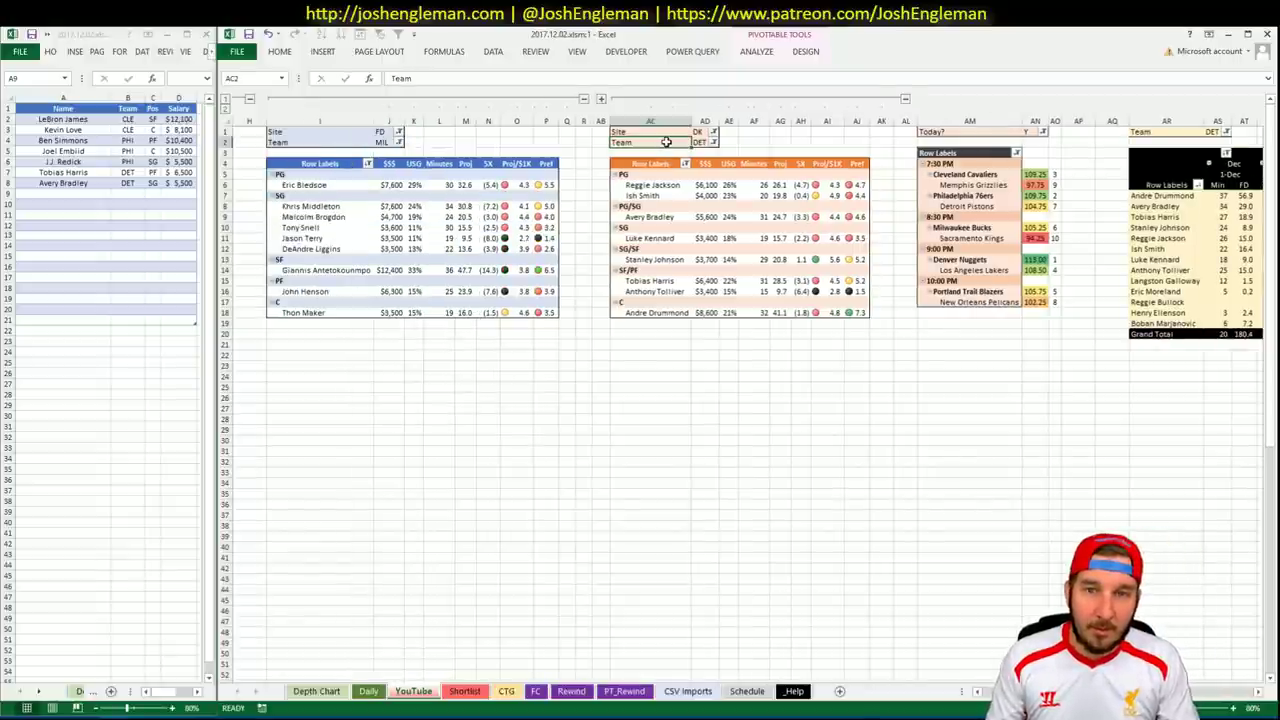
left_click(698, 143)
type("MIL")
key("Return")
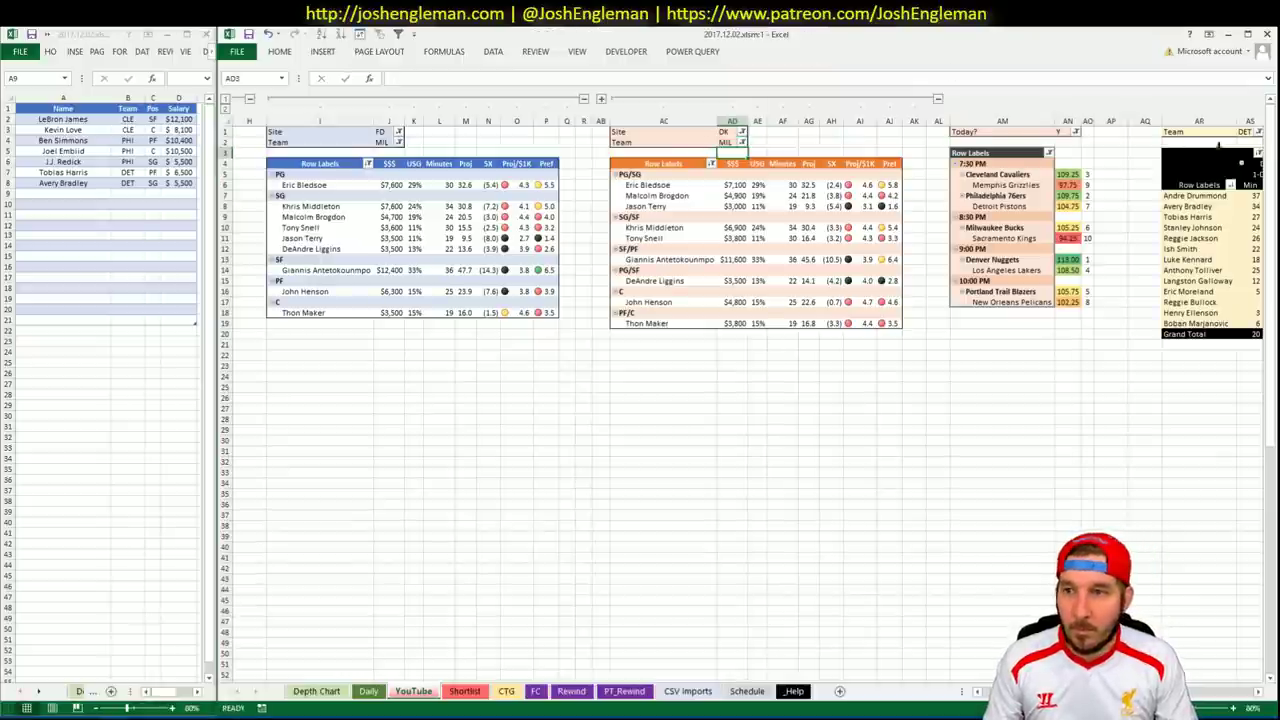
left_click(1247, 134)
type("MI")
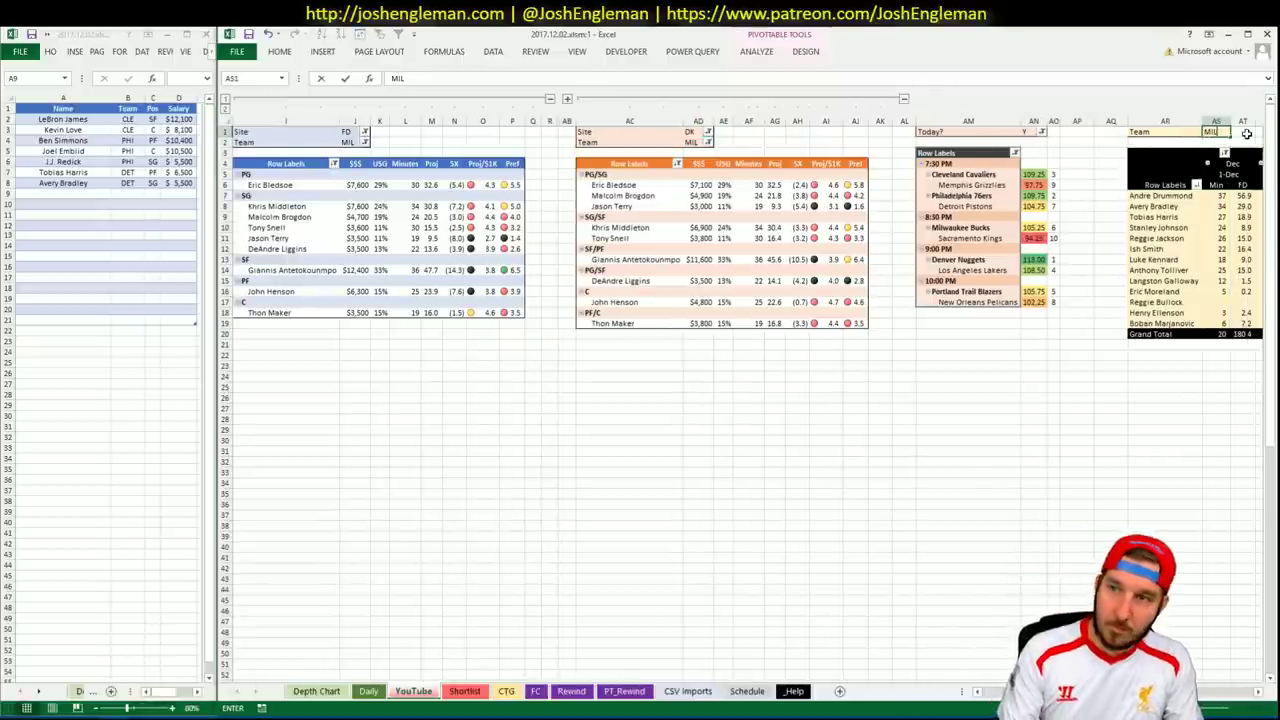
type("L")
key("Return")
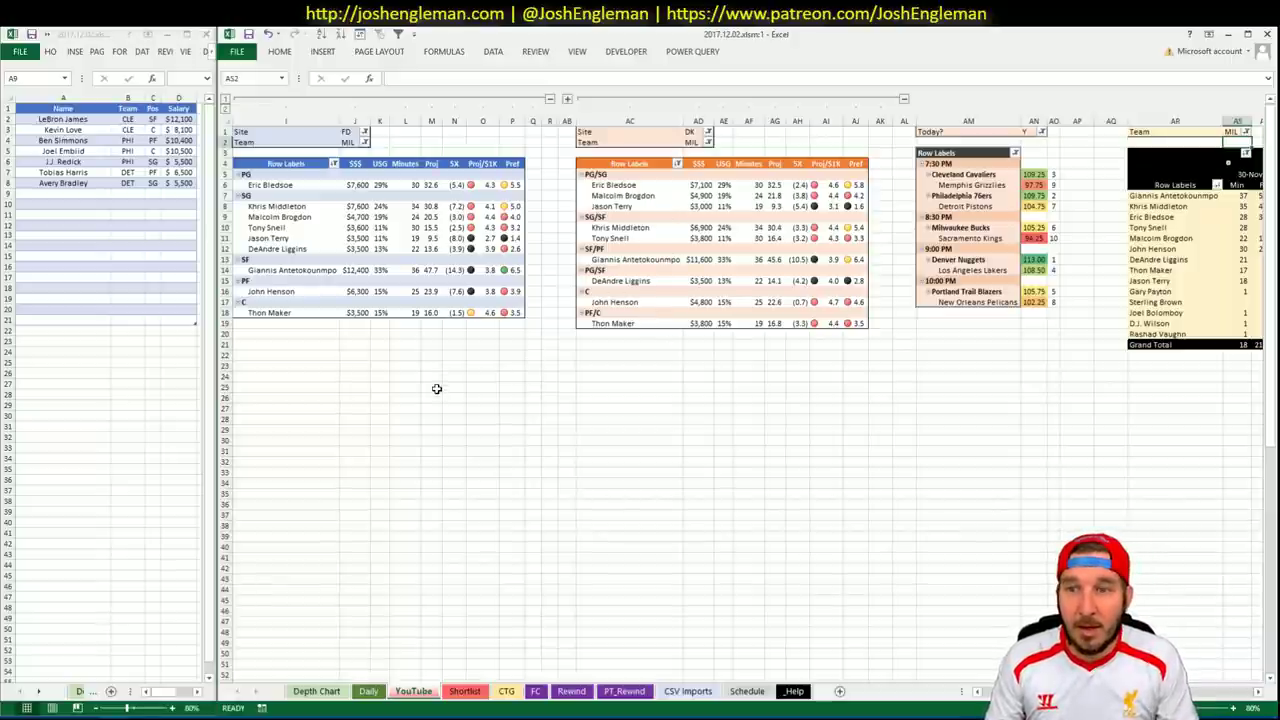
left_click(386, 400)
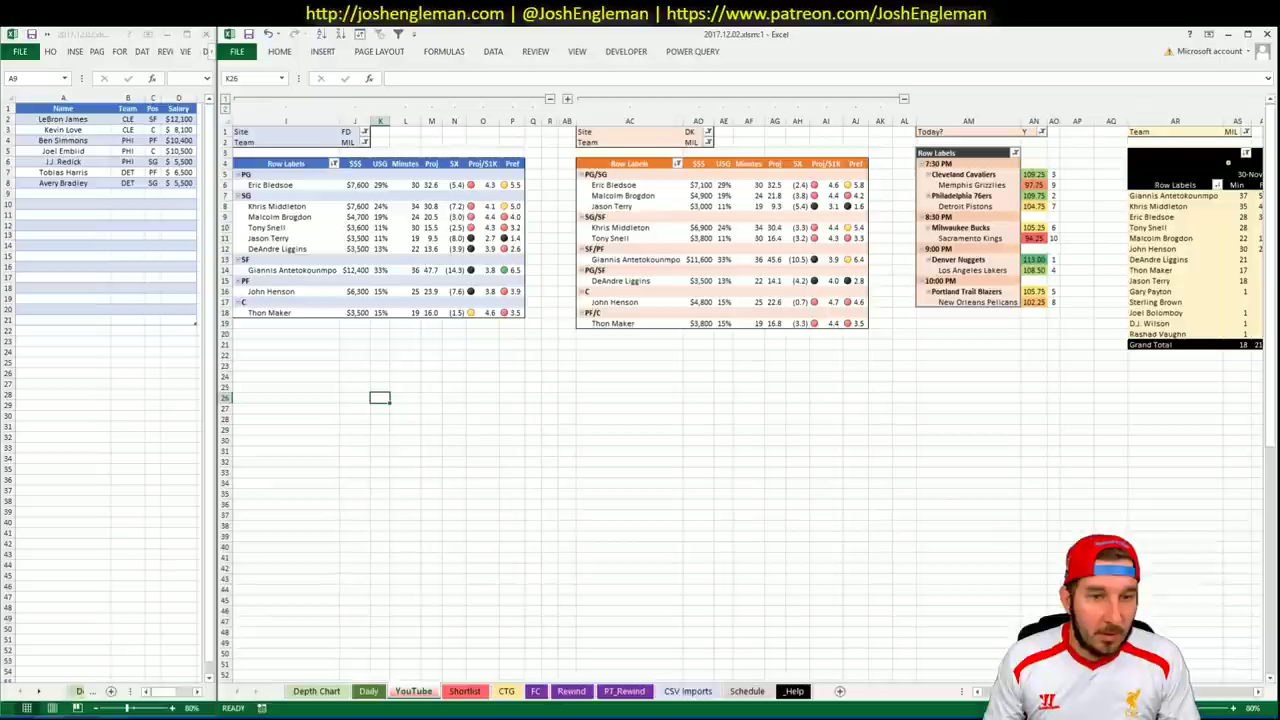
mouse_move(60, 717)
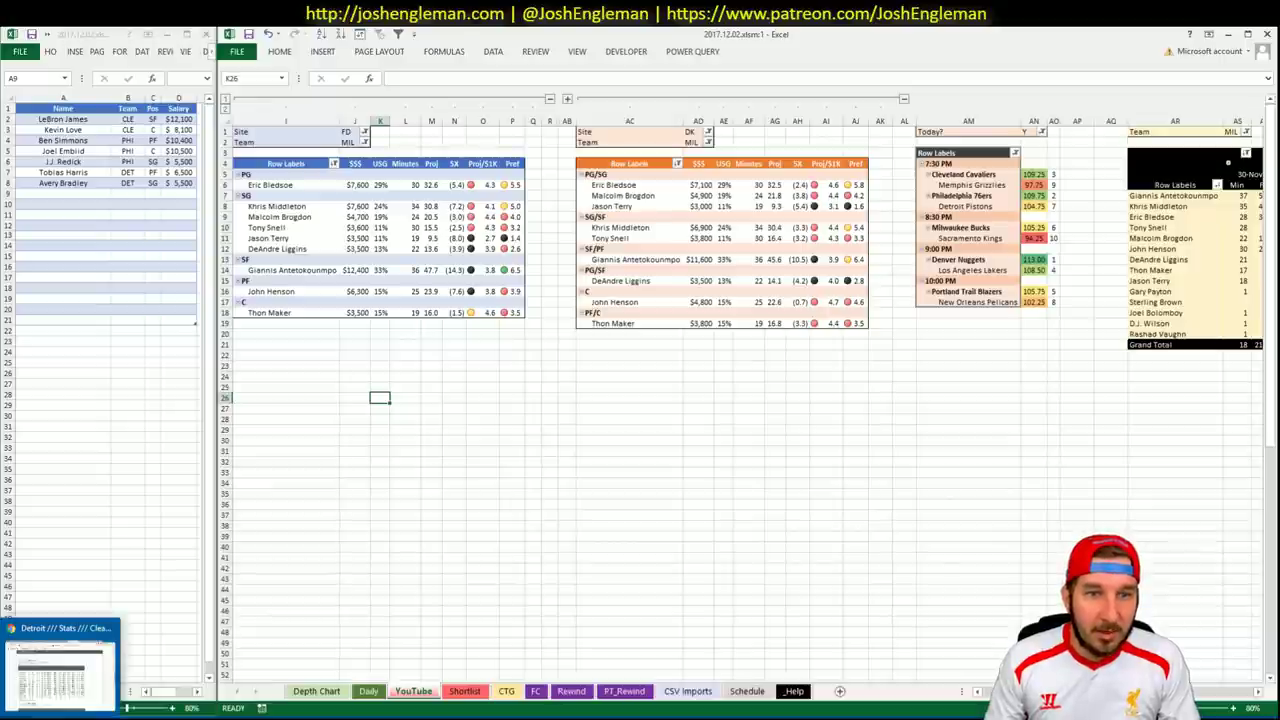
Open the Milwaukee Bucks page via a 'milw' search and select their Shooting: Frequency rows.
left_click(60, 675)
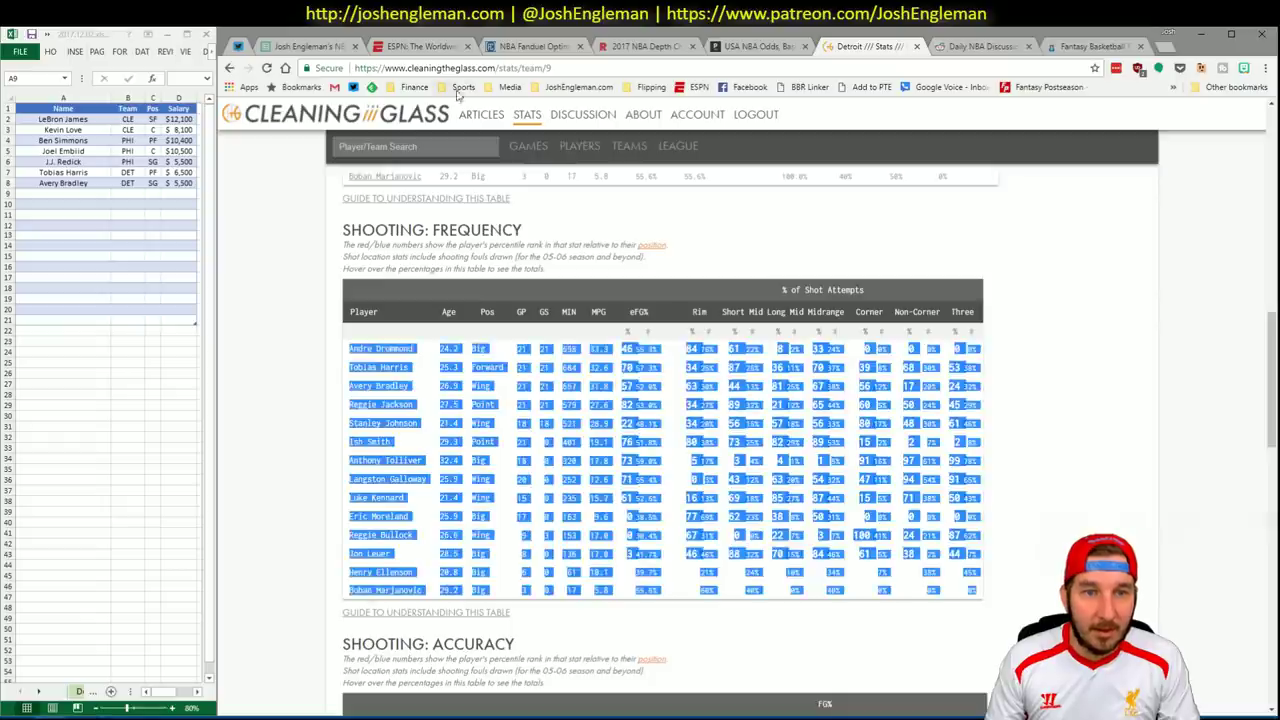
left_click(400, 145)
type("milw")
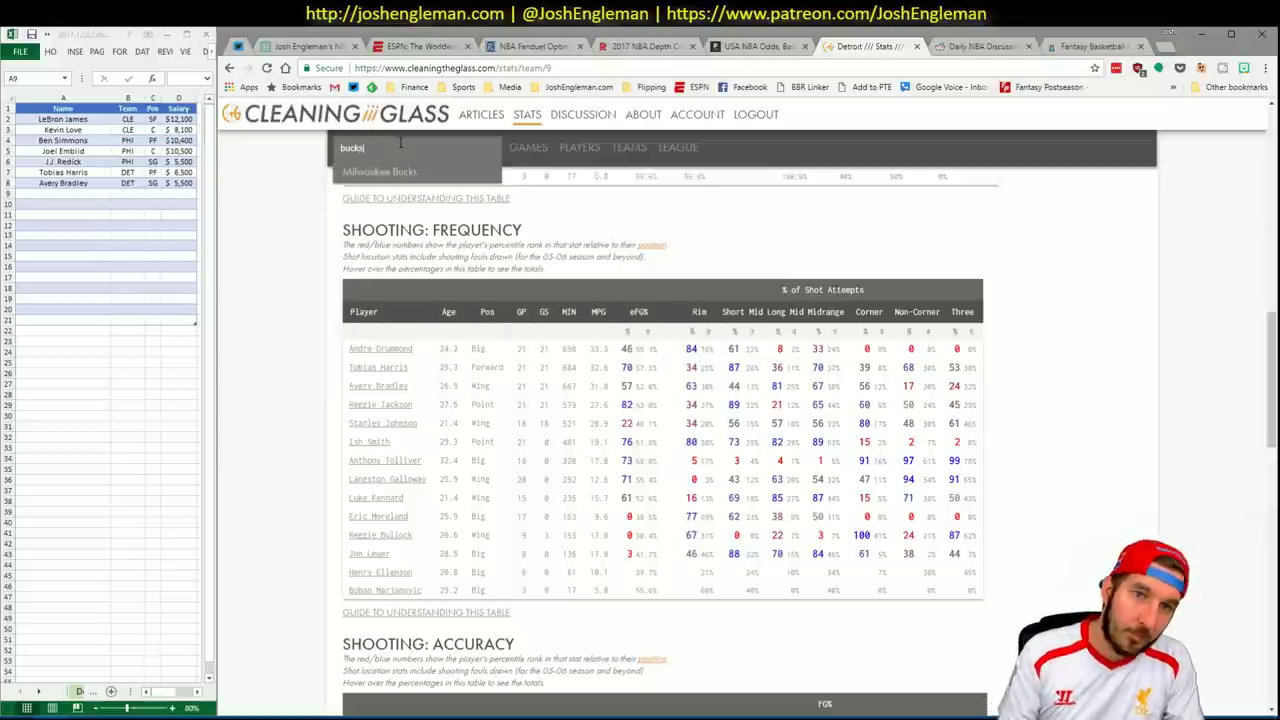
key("Return")
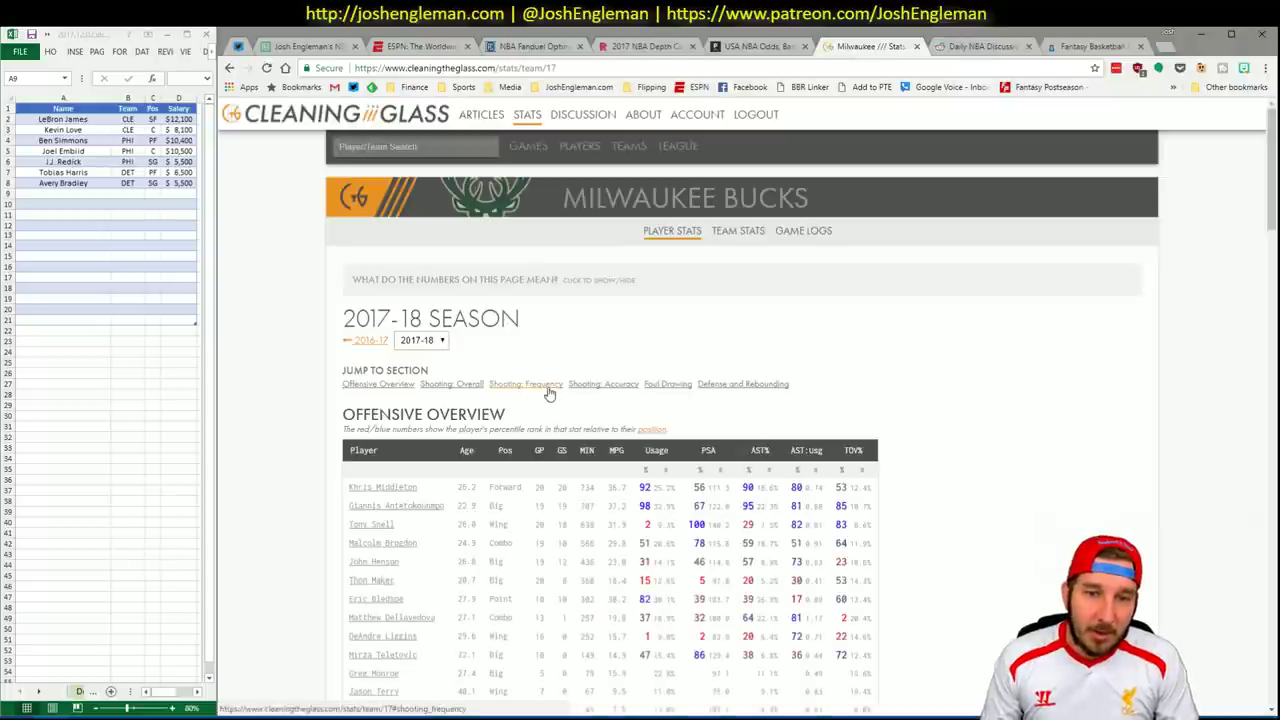
left_click(550, 385)
left_click_drag(928, 615, 350, 322)
Move the DK pivot's PG/SF group (DeAndre Liggins) up to follow PG/SG.
left_click(135, 652)
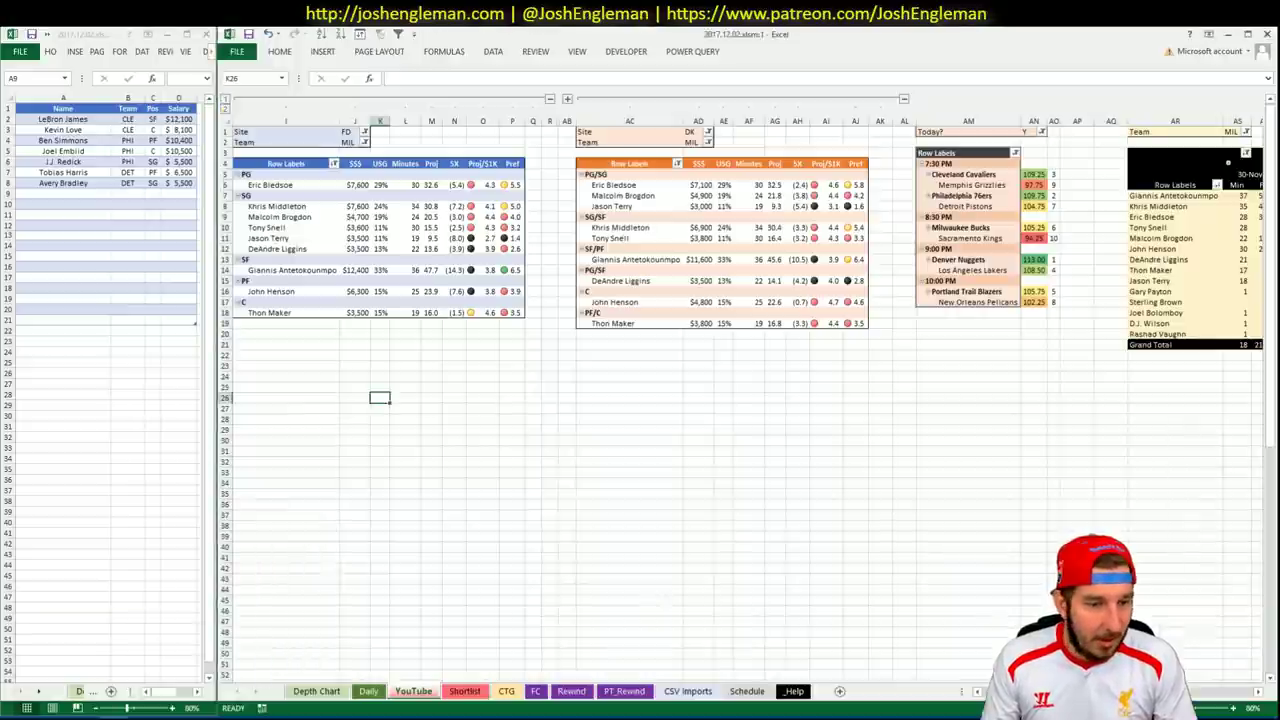
left_click(160, 662)
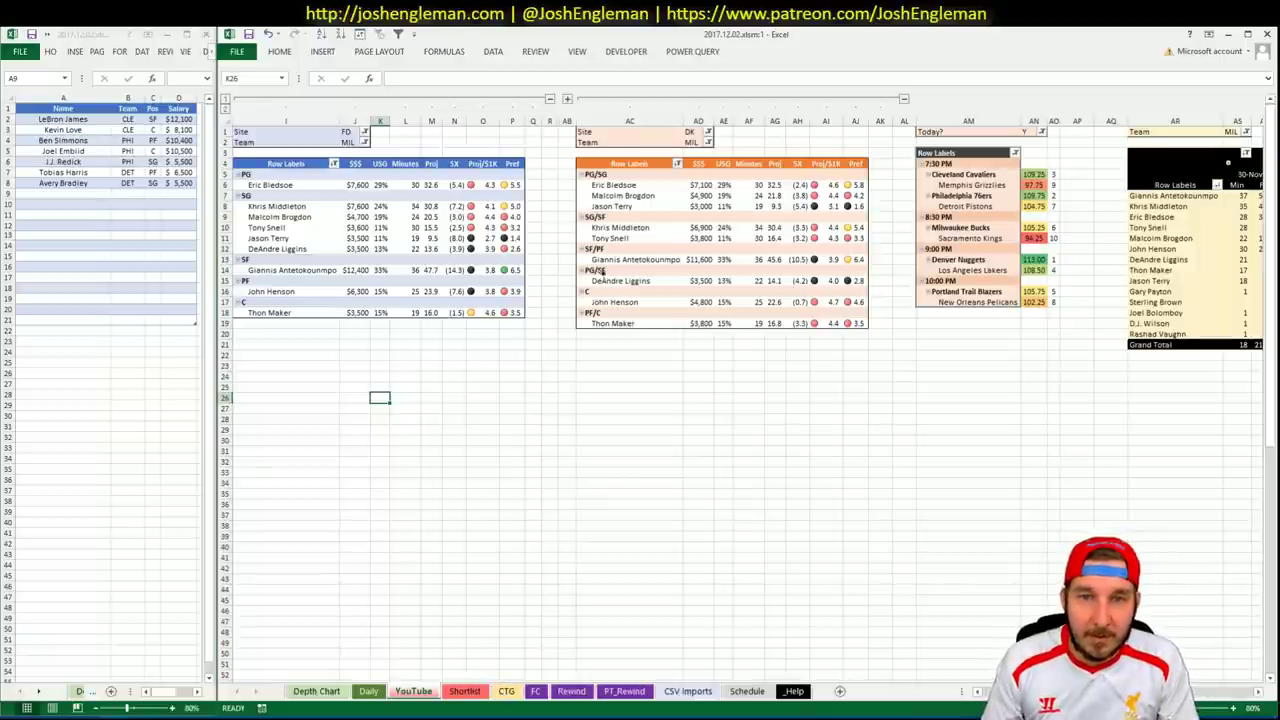
left_click(603, 280)
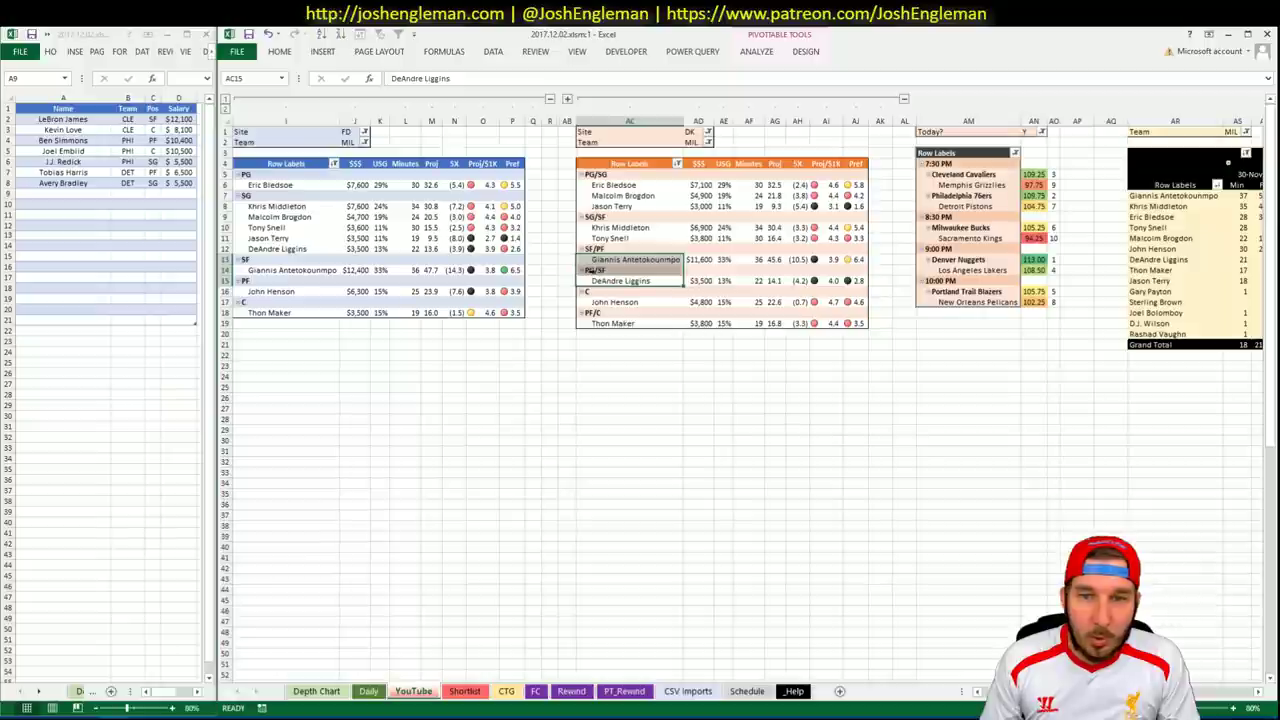
left_click(603, 271)
left_click_drag(605, 279, 610, 222)
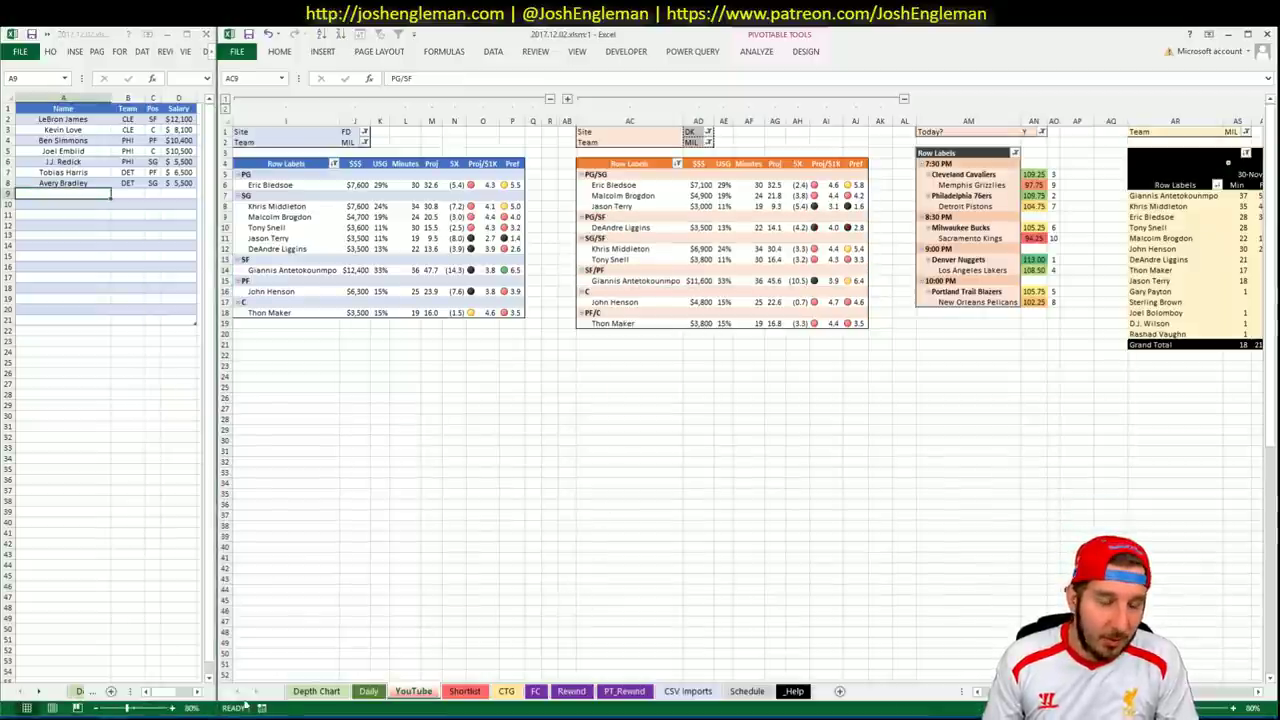
Bring the workbook forward and switch to the CTG shot-frequency sheet.
mouse_move(120, 714)
left_click(130, 690)
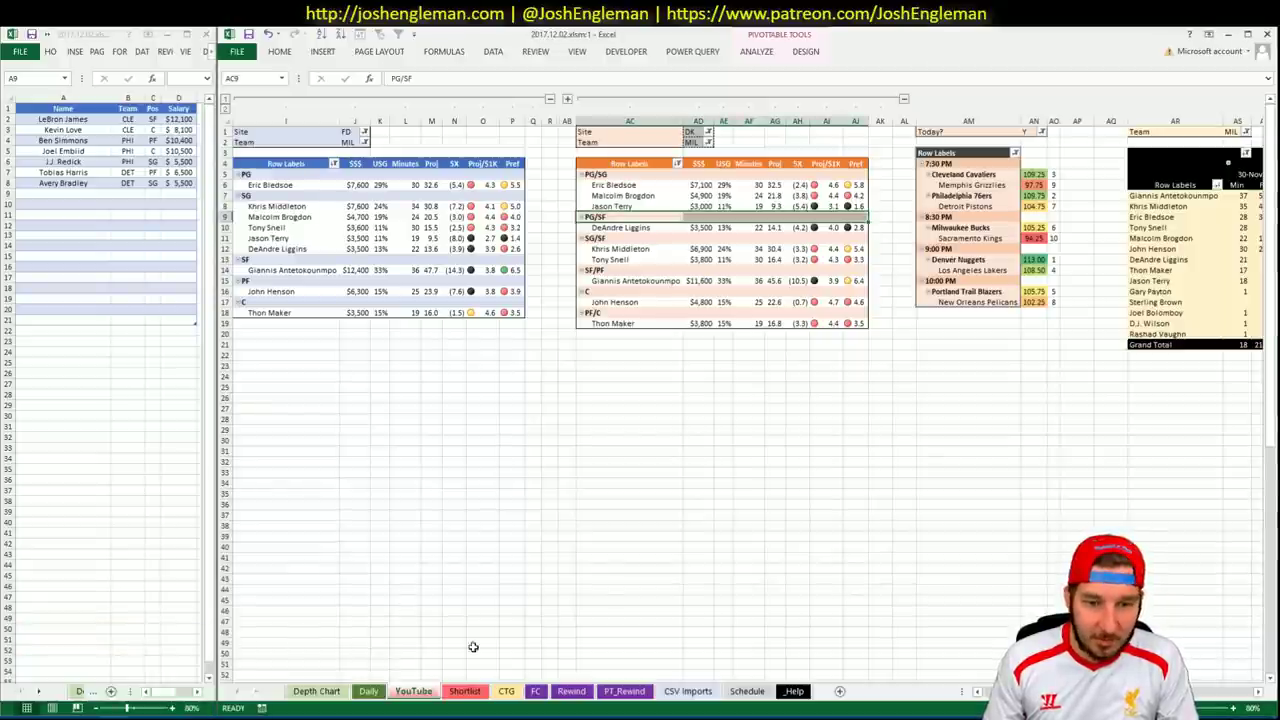
left_click(533, 690)
left_click(507, 690)
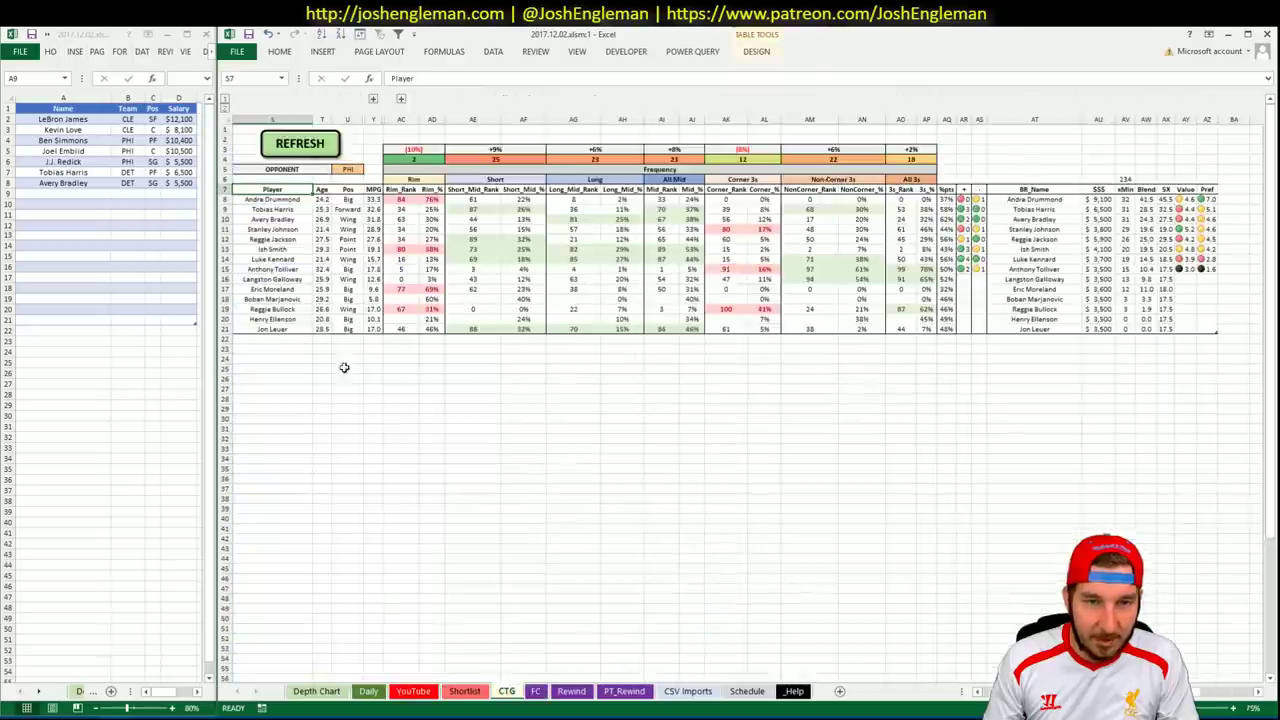
Set the CTG table's opponent to SAC for the Milwaukee players.
left_click(345, 168)
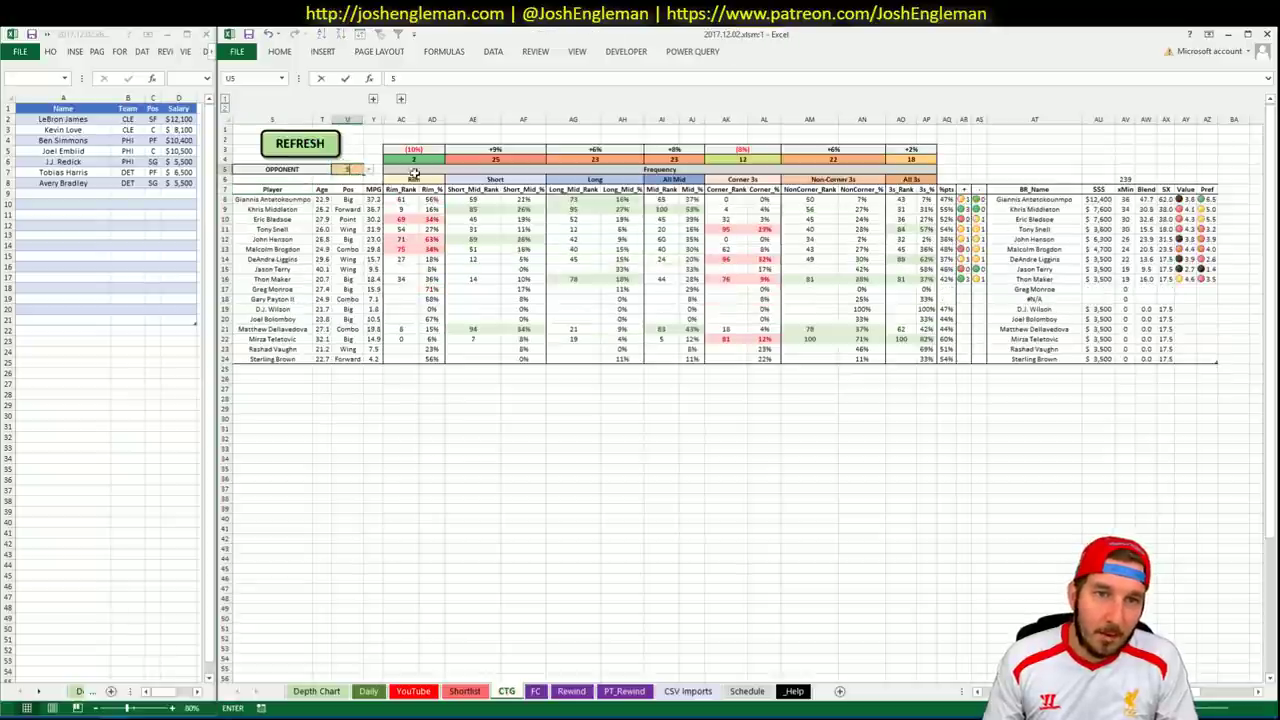
type("SAC")
left_click(490, 511)
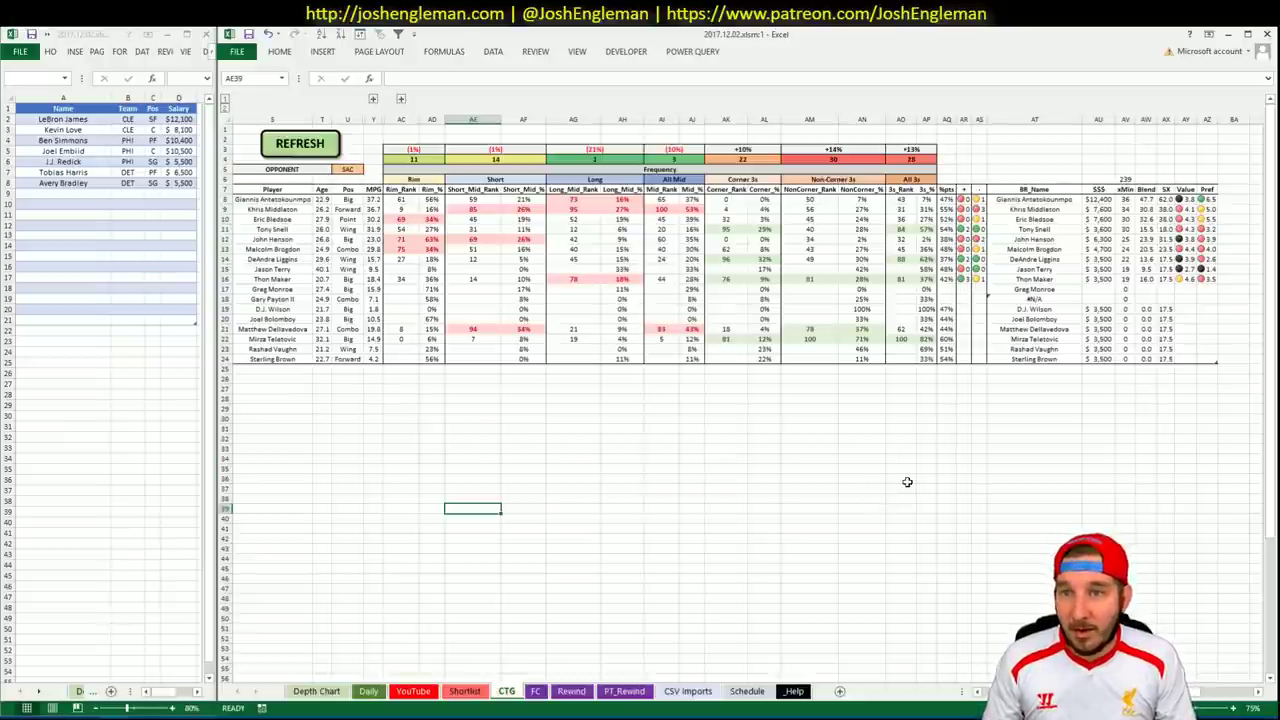
left_click(692, 482)
left_click(692, 390)
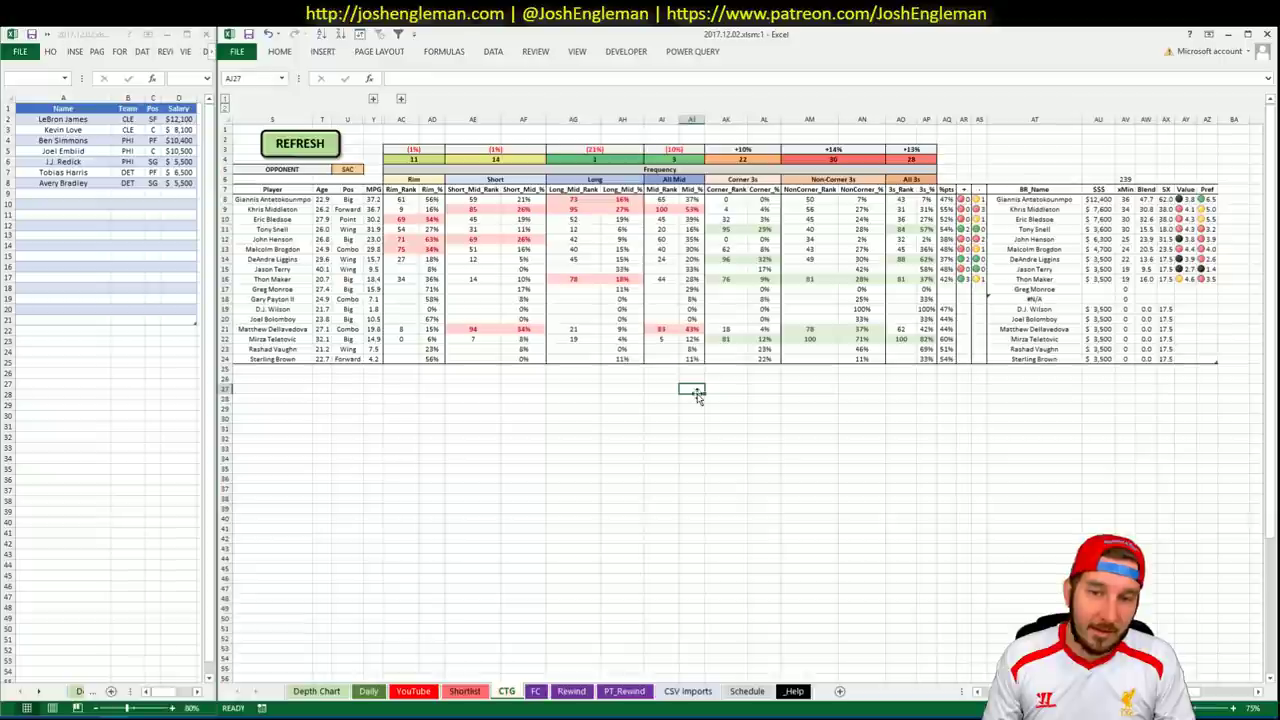
left_click(876, 418)
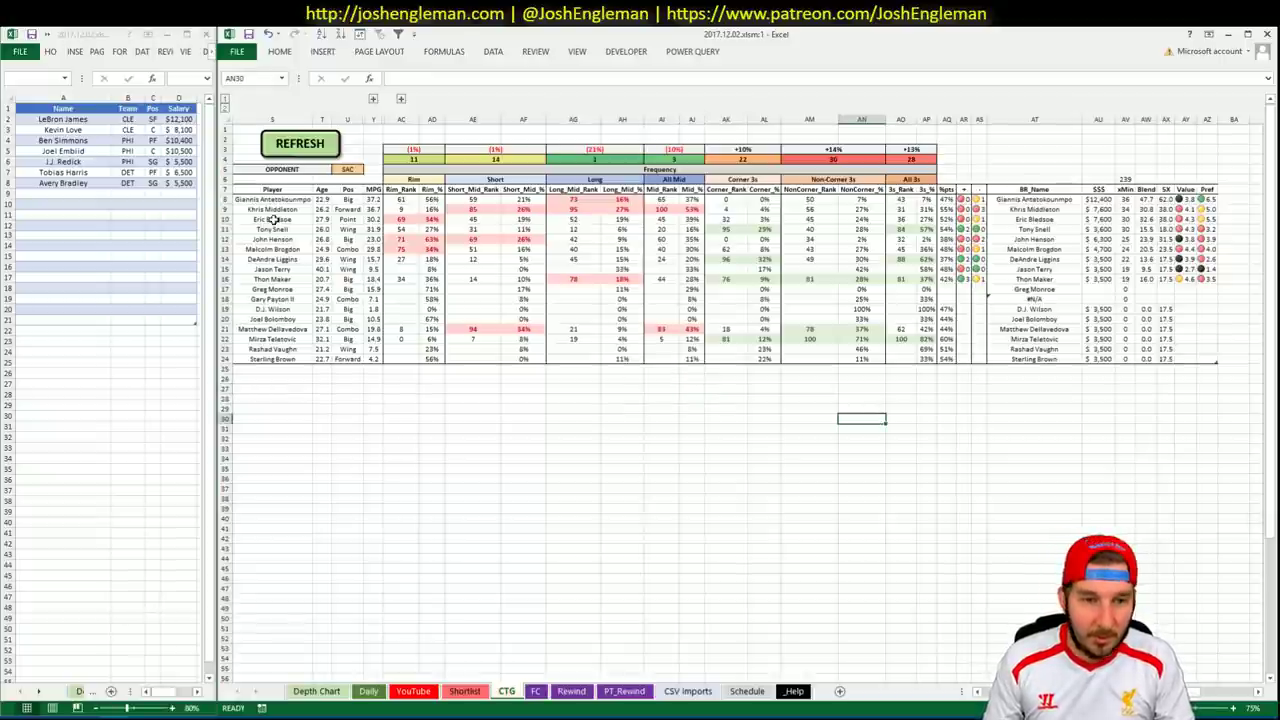
Copy the name Gary Payton II and go to the CSV Imports sheet.
left_click(291, 290)
key("ctrl+c")
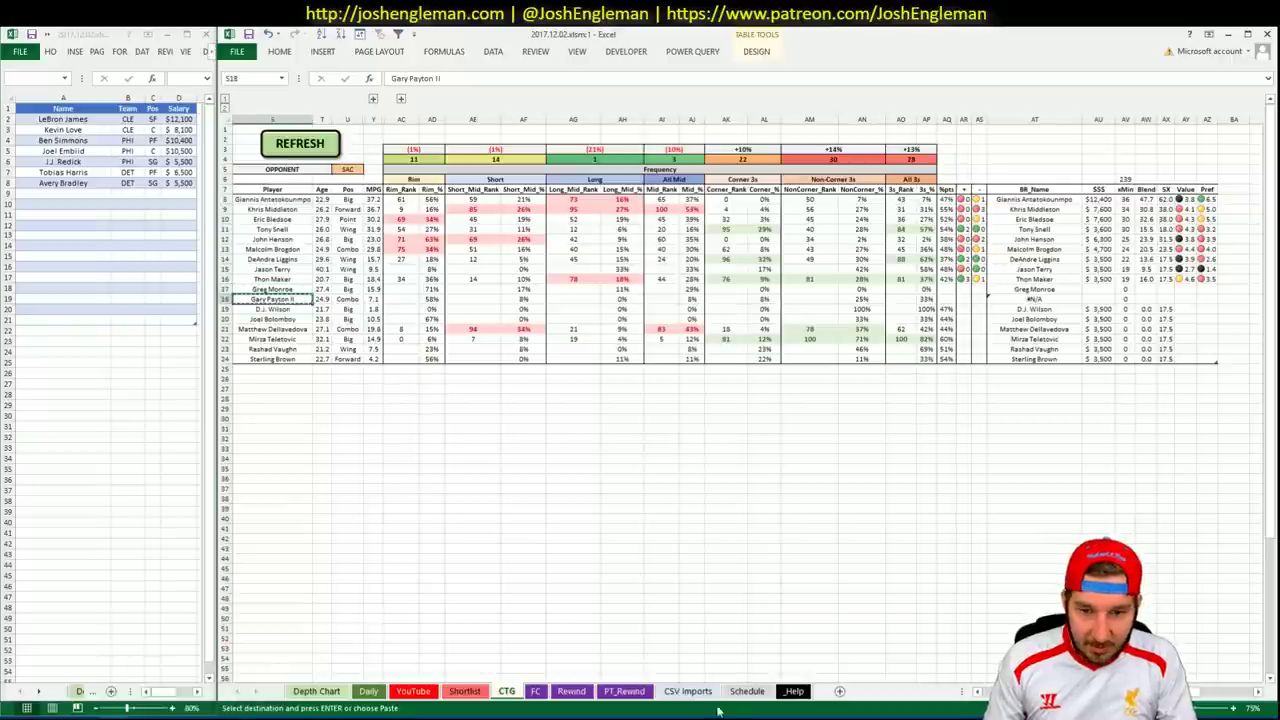
left_click(684, 689)
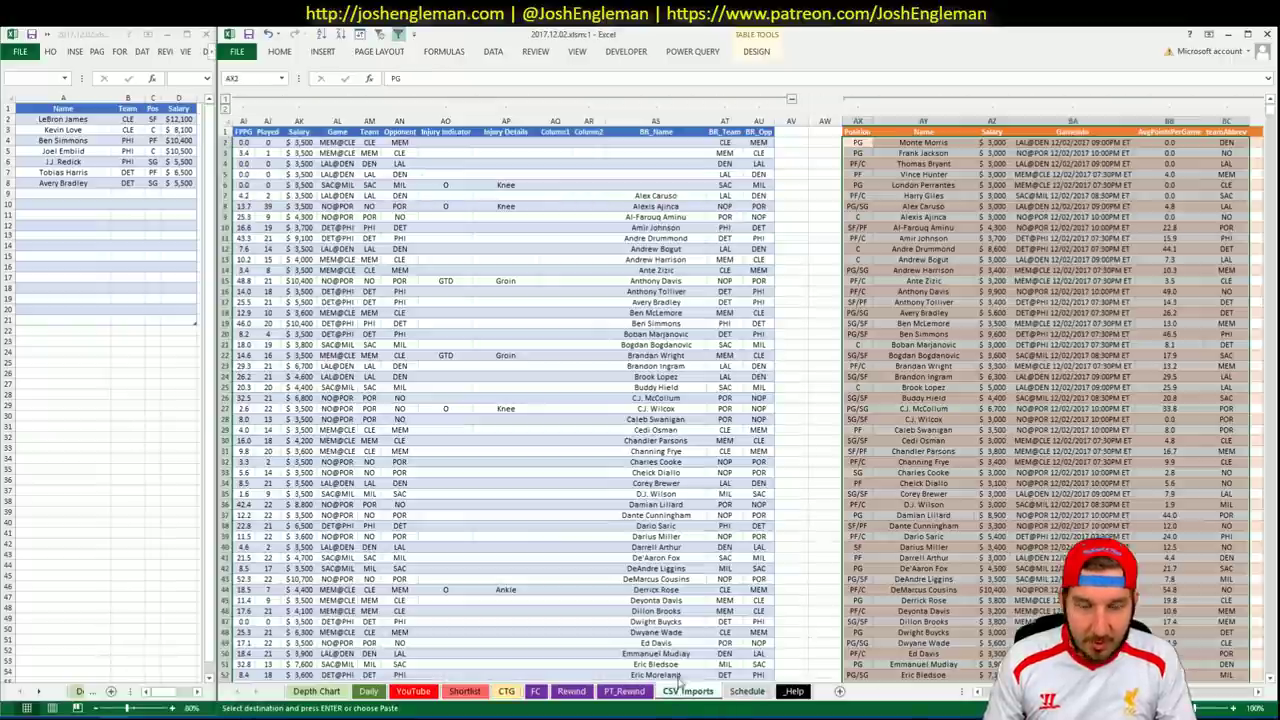
Paste Gary Payton II as his CTG_Name in cell E17 of the _Help sheet.
left_click(795, 691)
scroll(610, 346, "up", 8)
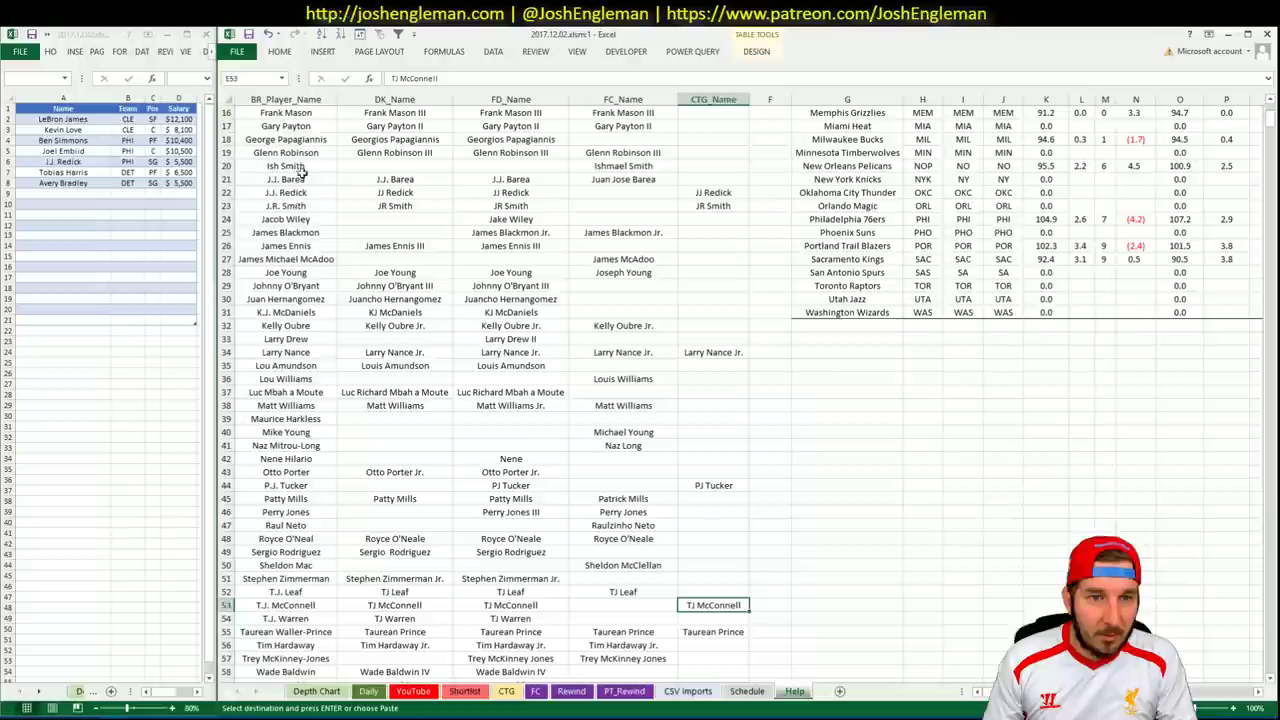
left_click(721, 246)
key("ctrl+v")
left_click(720, 473)
key("ctrl+c")
Check the CTG sheet, cancel the pending copy, and return to the FD/DK pivot sheet.
left_click(506, 691)
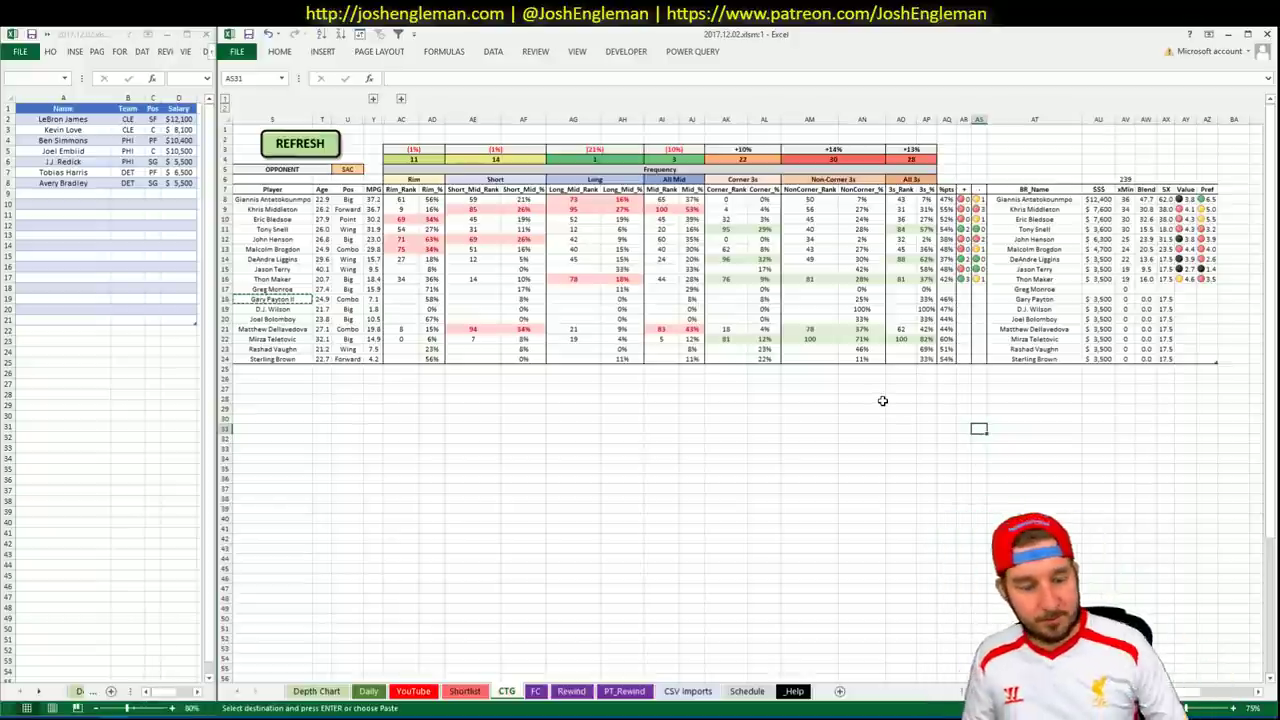
key("Escape")
left_click(880, 400)
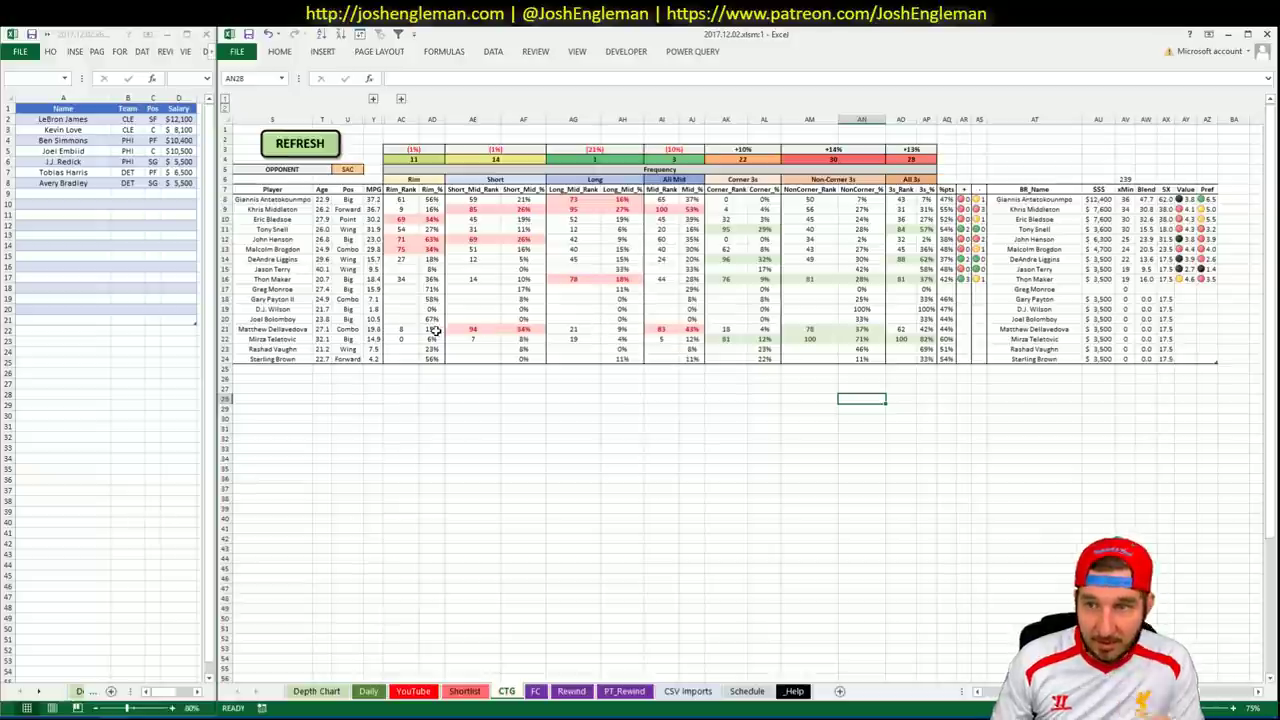
left_click(378, 692)
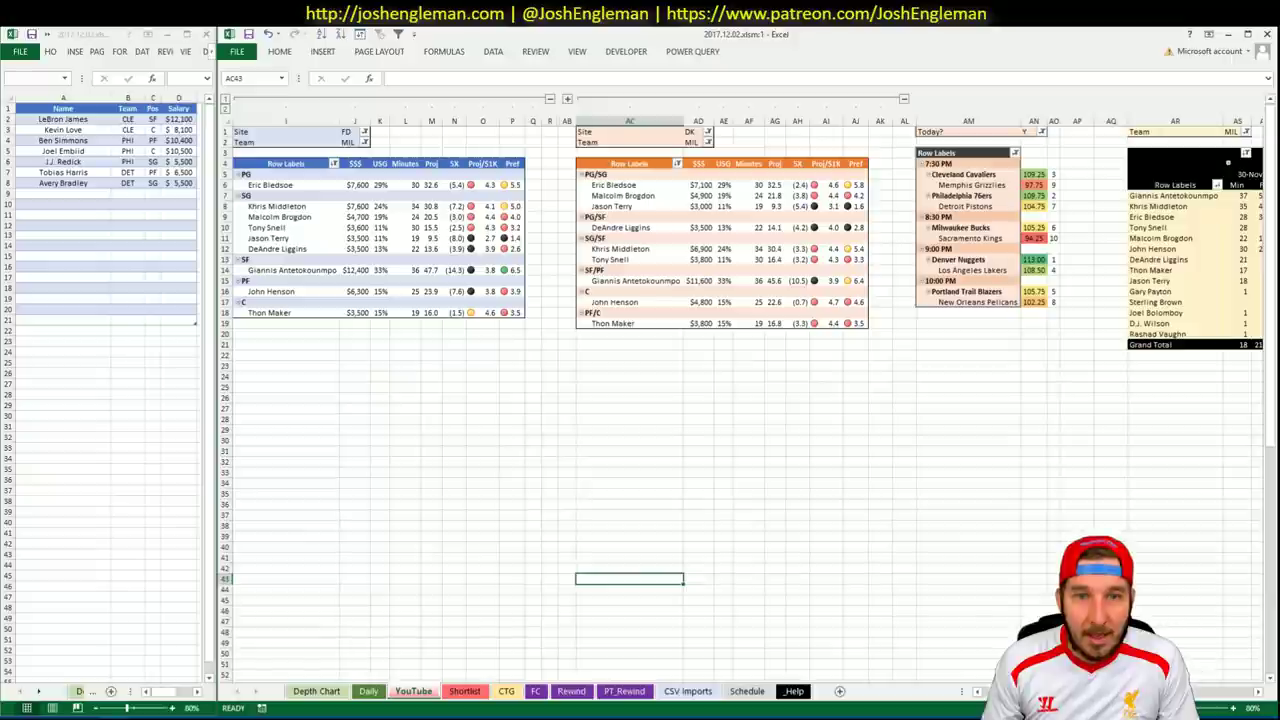
Enter Eric Bledsoe in shortlist row 9, which fills in MIL, PG and $7,600.
scroll(1254, 695, "right", 8)
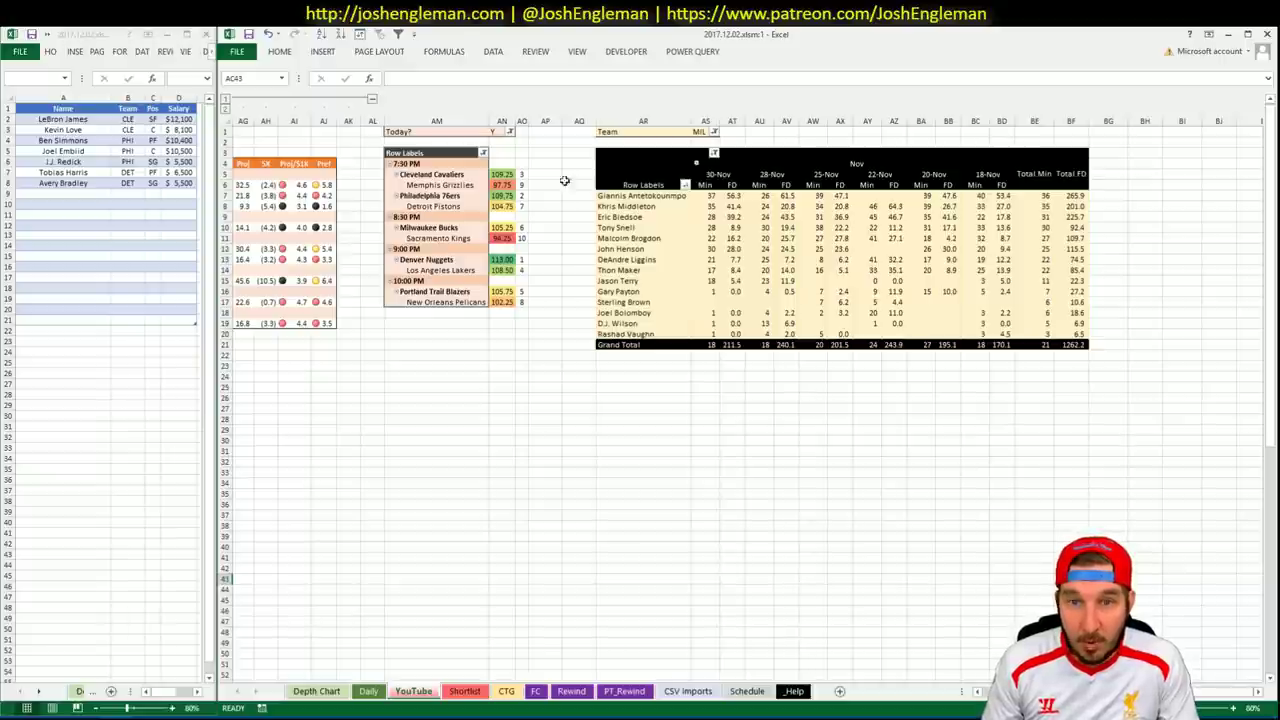
left_click(82, 193)
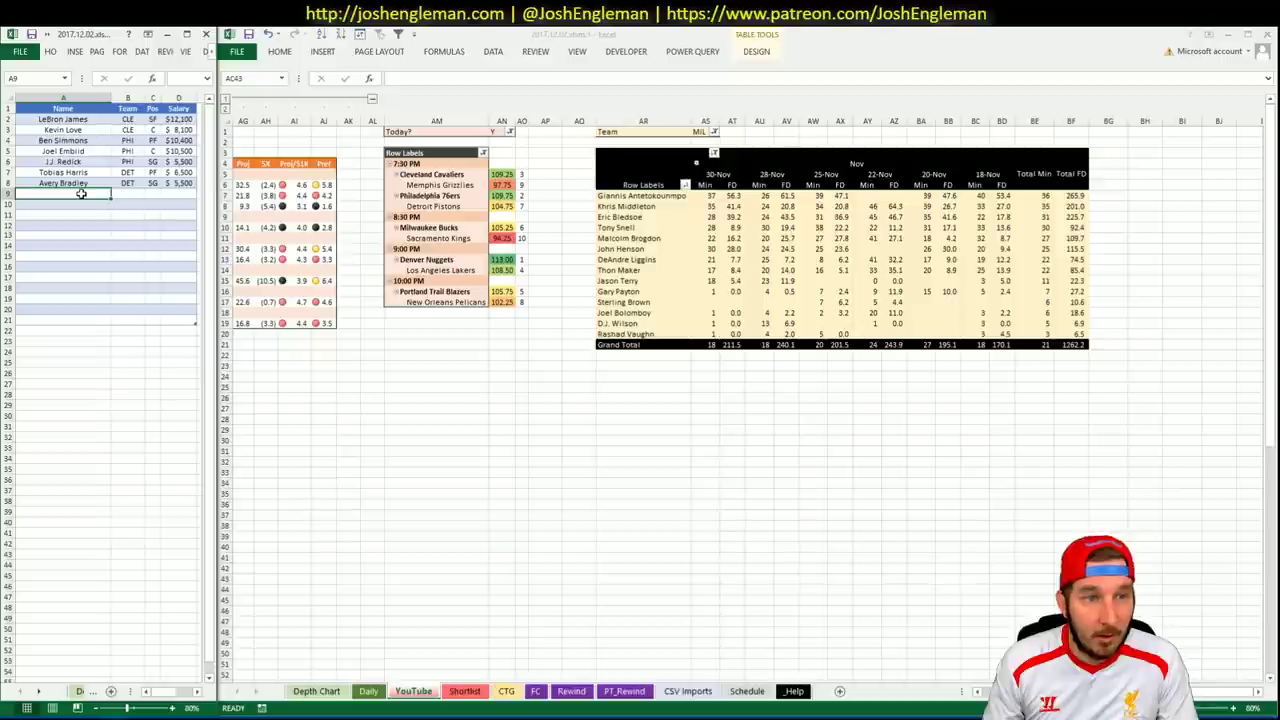
type("Eric Bl")
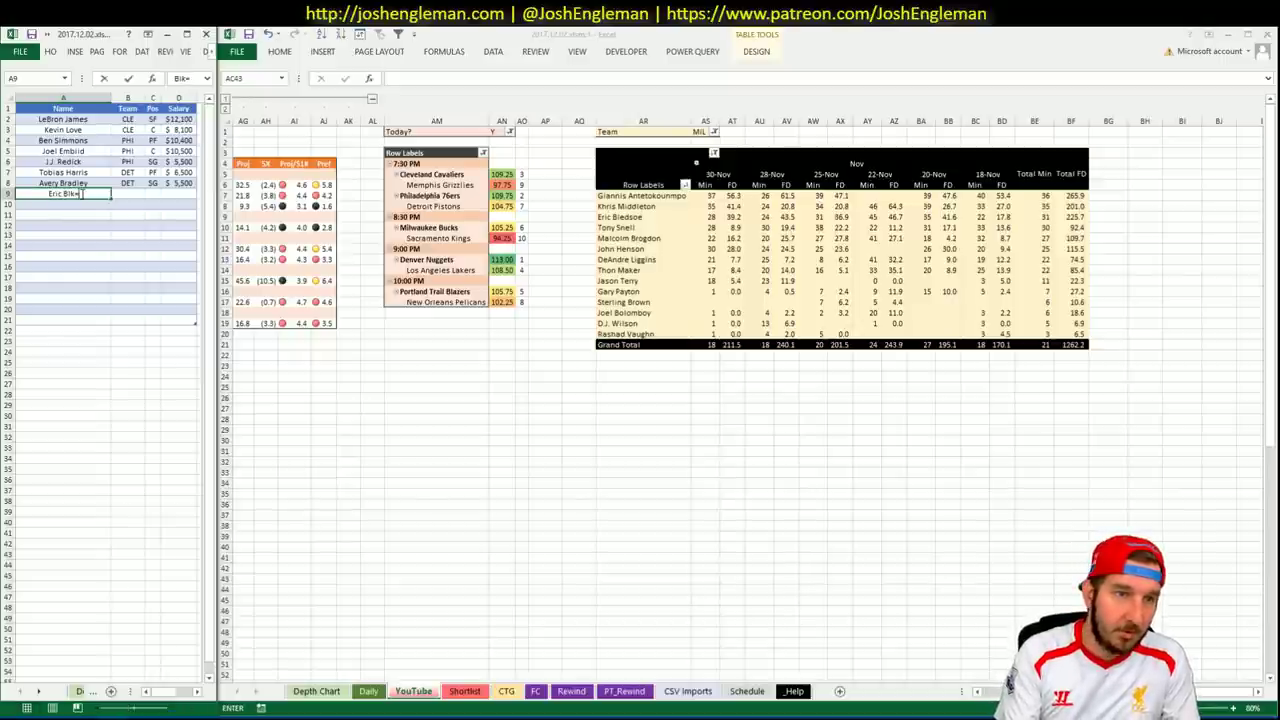
type("edsoe")
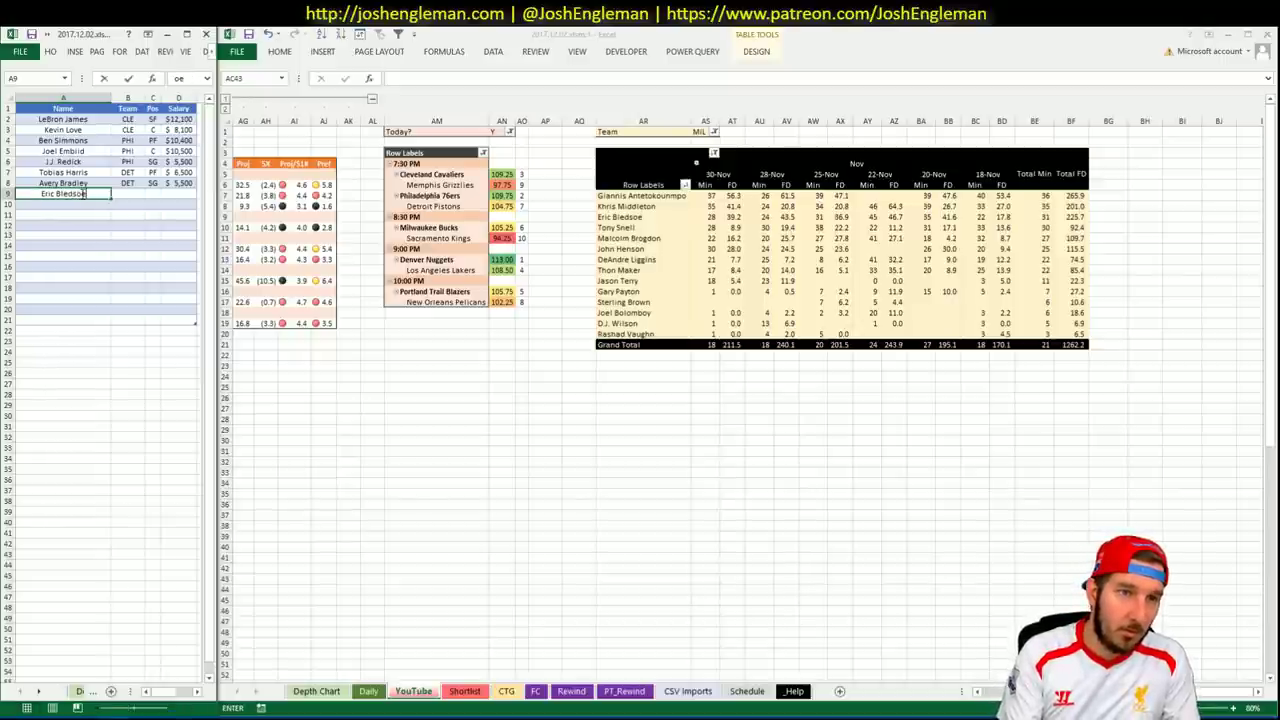
key("Return")
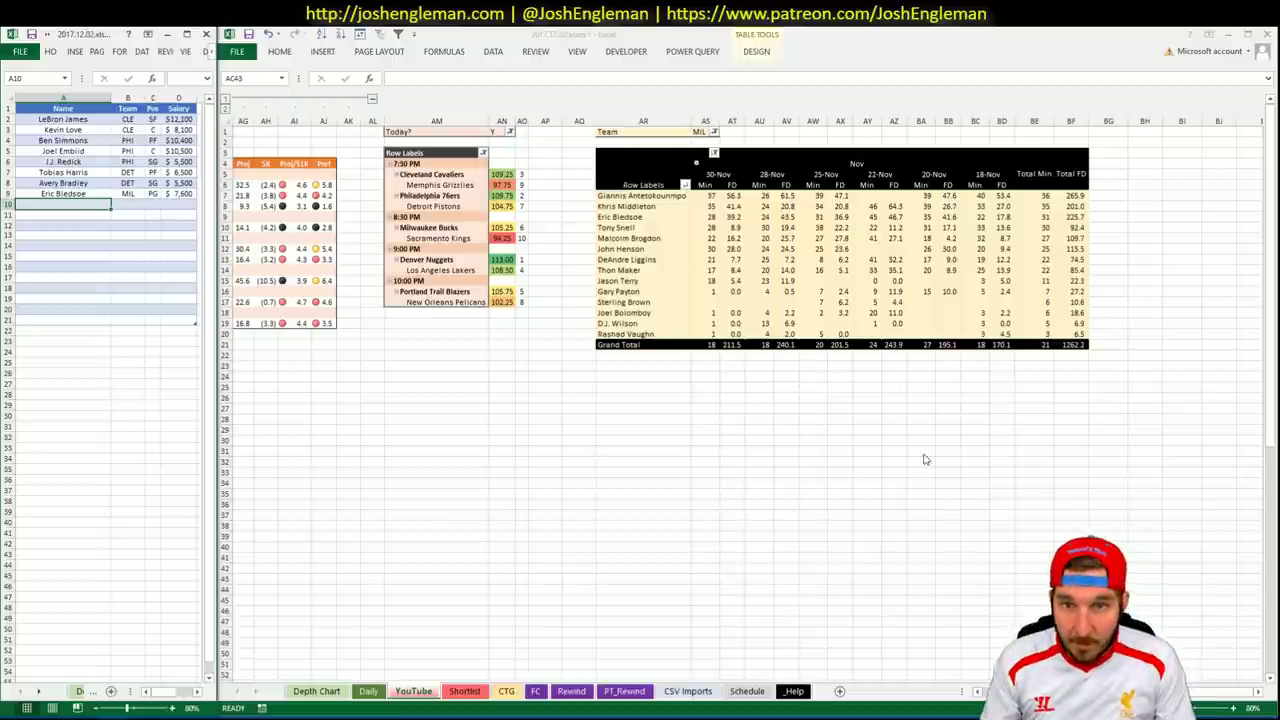
scroll(696, 162, "left", 10)
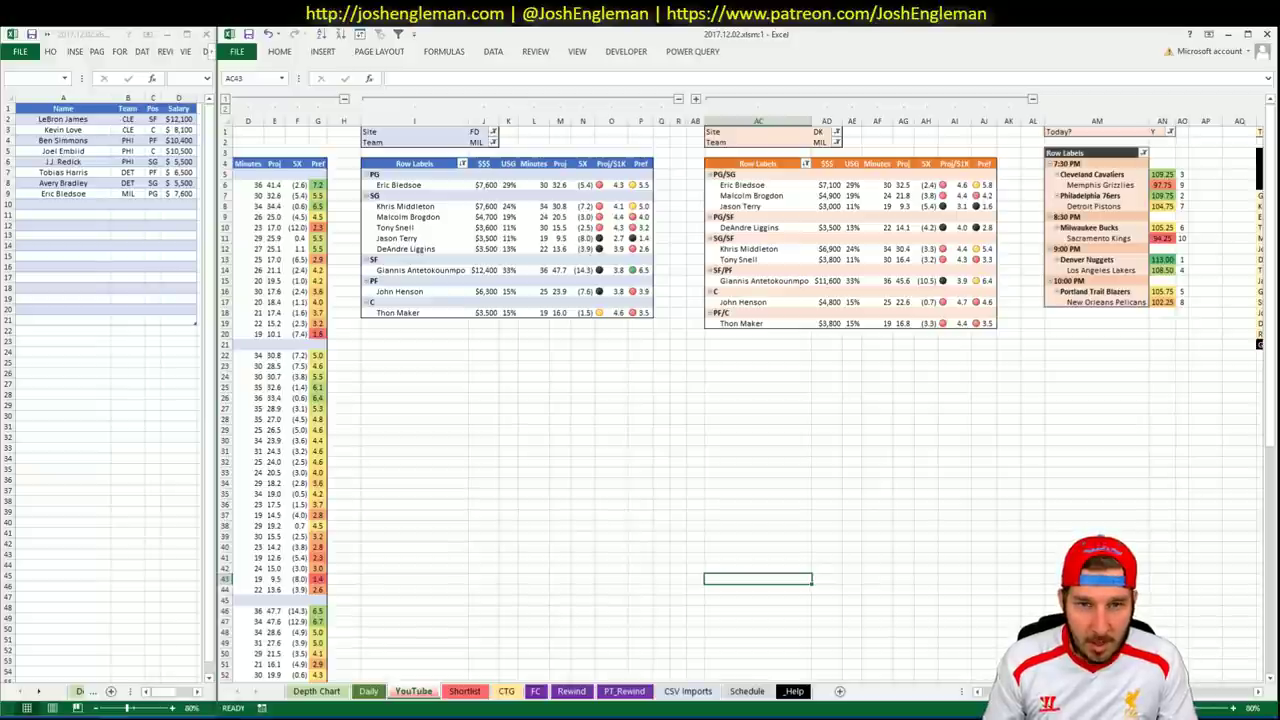
scroll(695, 162, "right", 10)
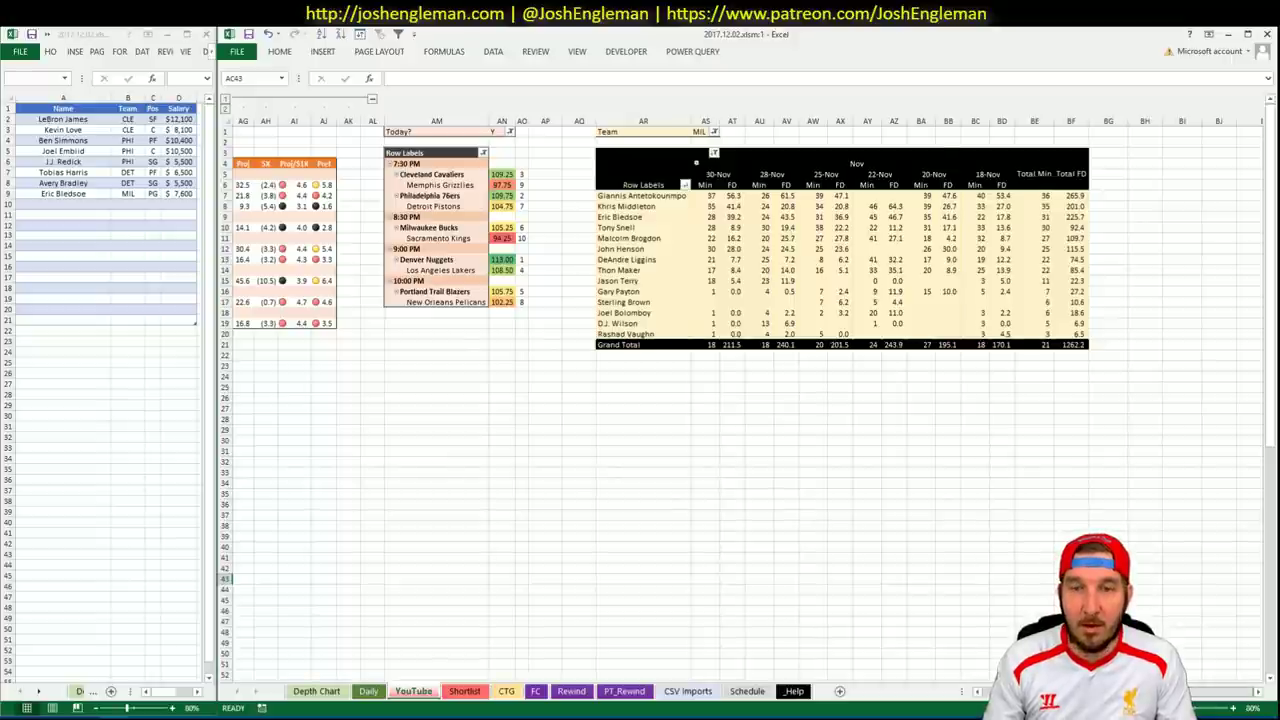
key("ctrl+BackSpace")
scroll(745, 400, "right", 9)
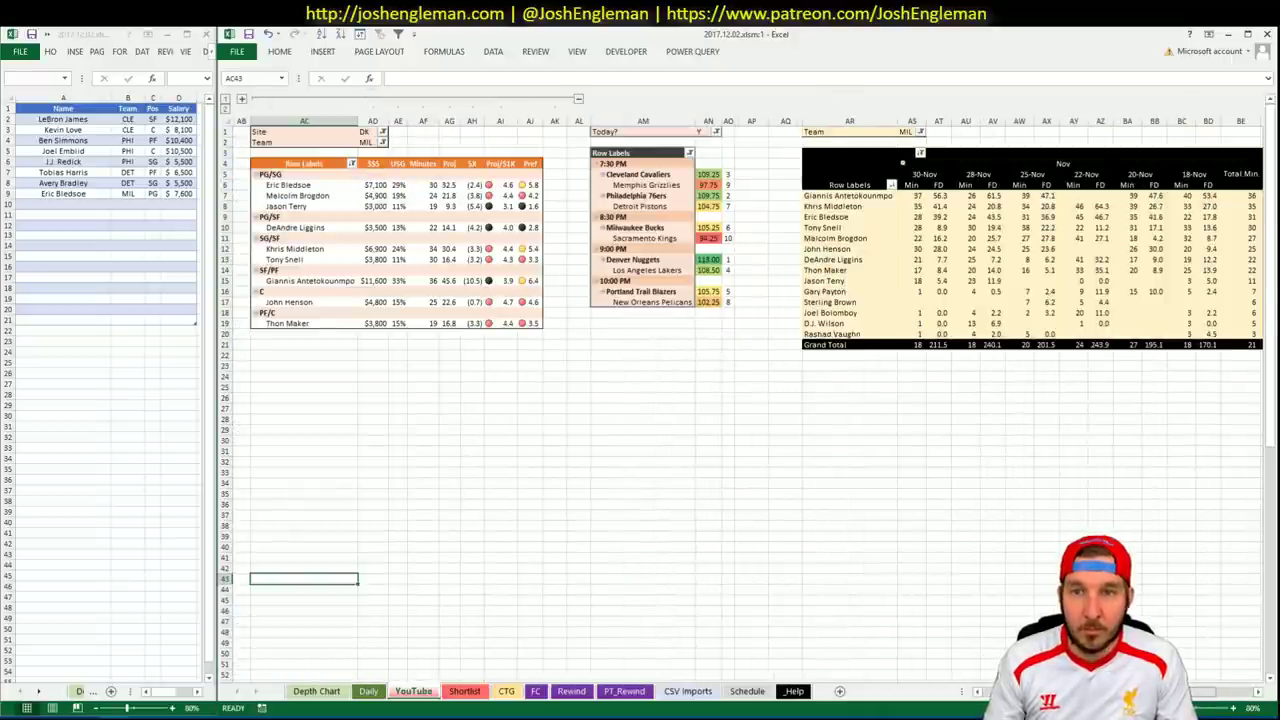
scroll(745, 400, "left", 2)
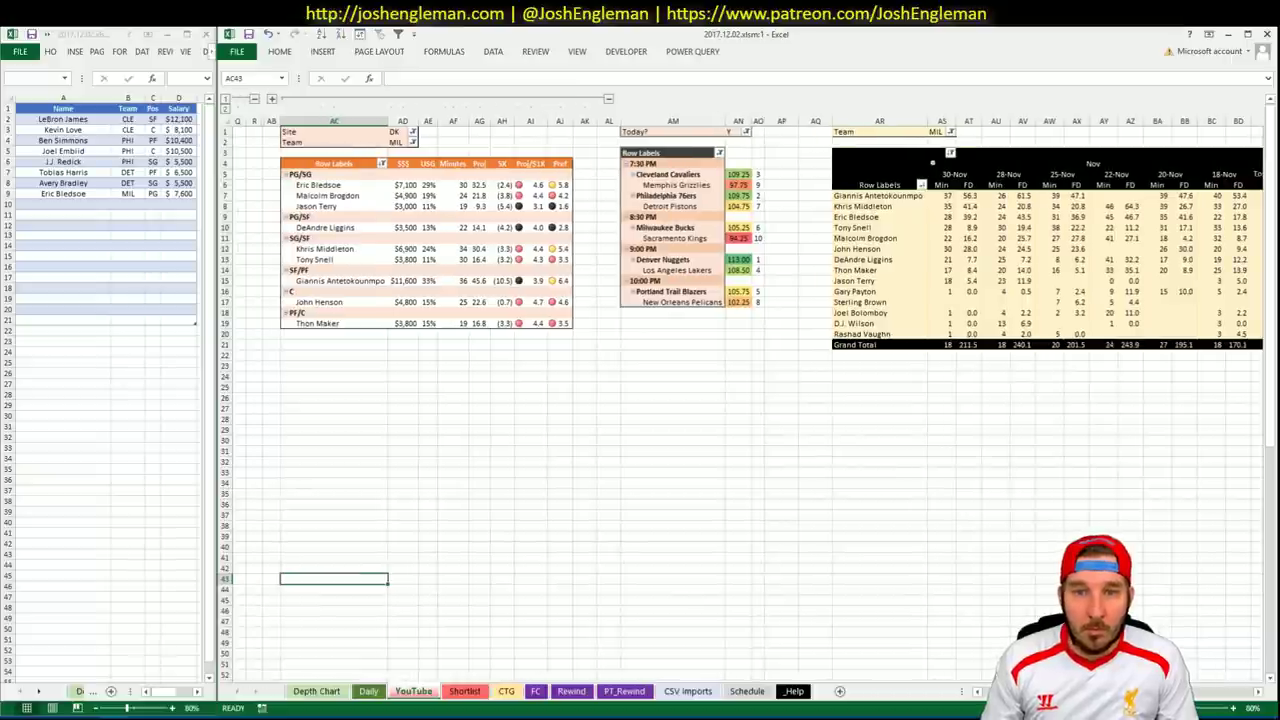
scroll(989, 659, "left", 5)
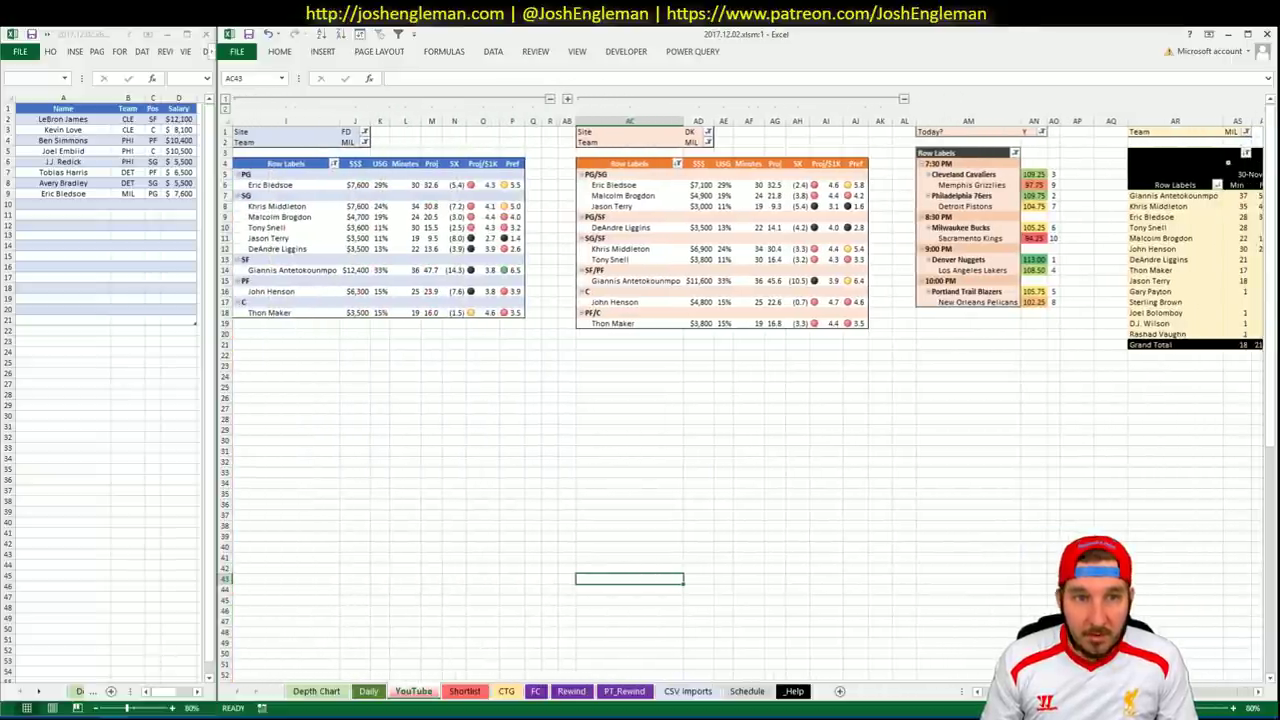
Add Khris Middleton to row 10 of the FanDuel shortlist.
left_click(66, 205)
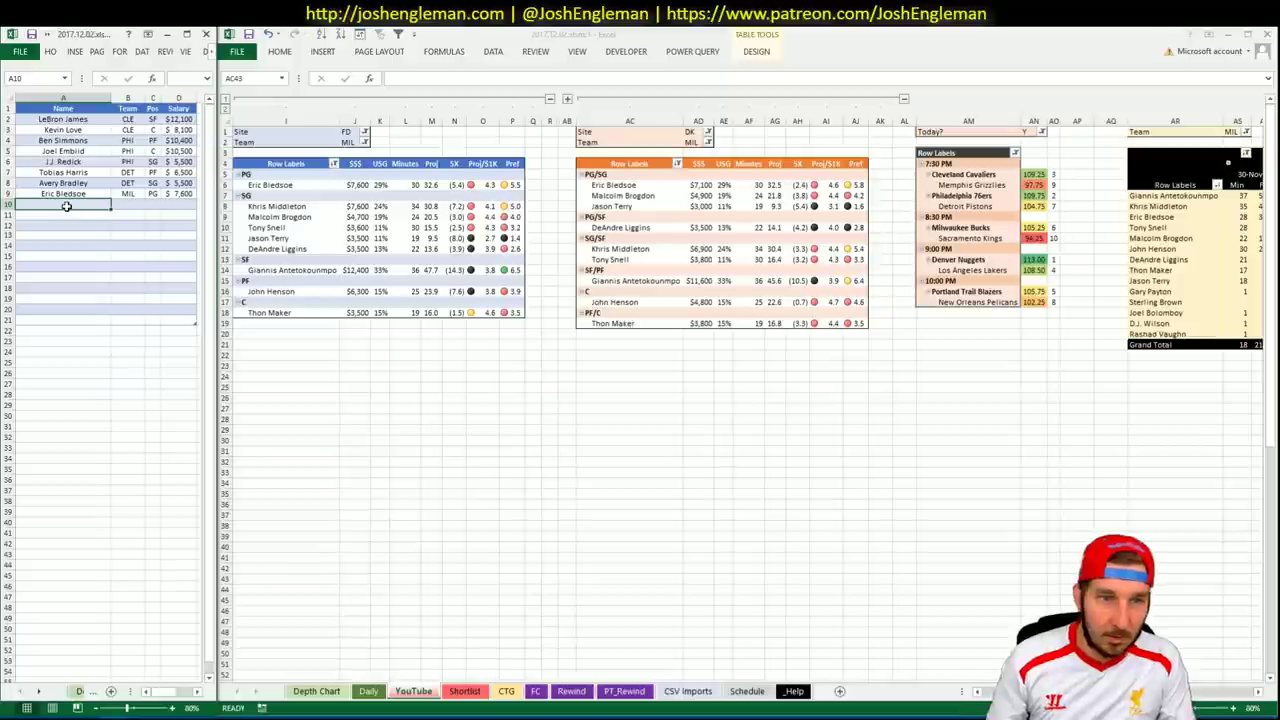
type("Khris Middl")
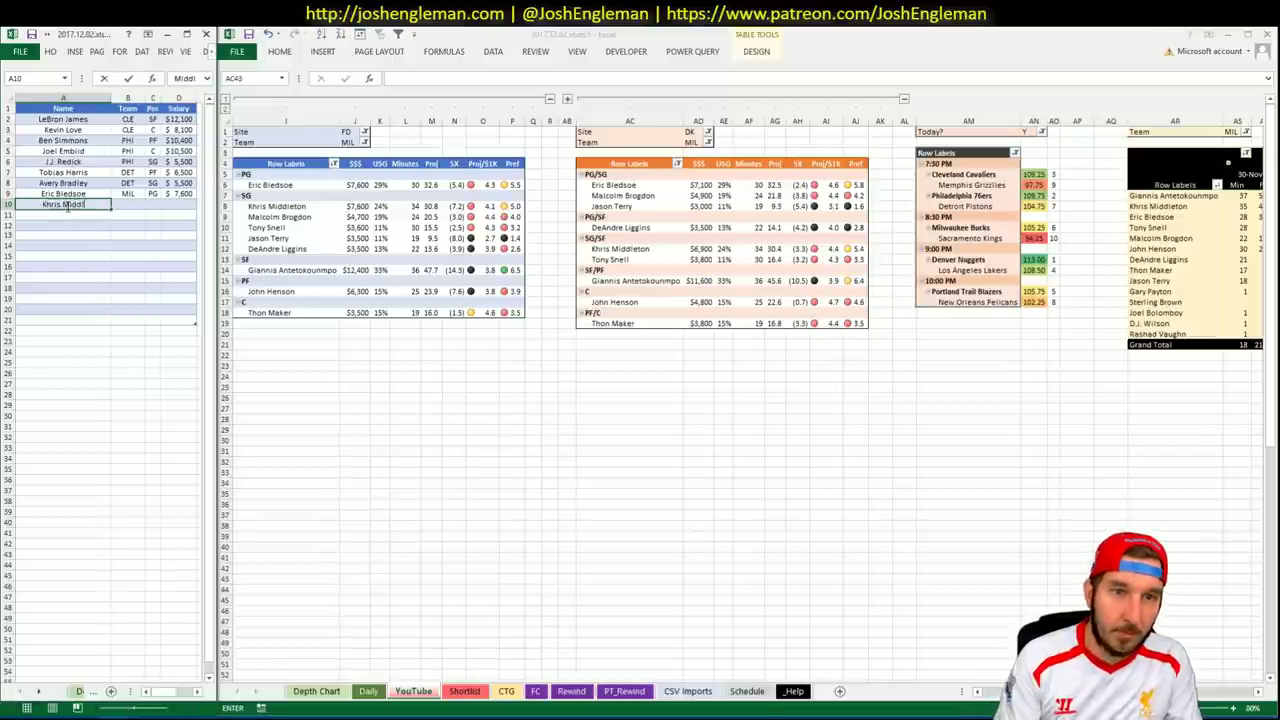
type("eton")
key("Return")
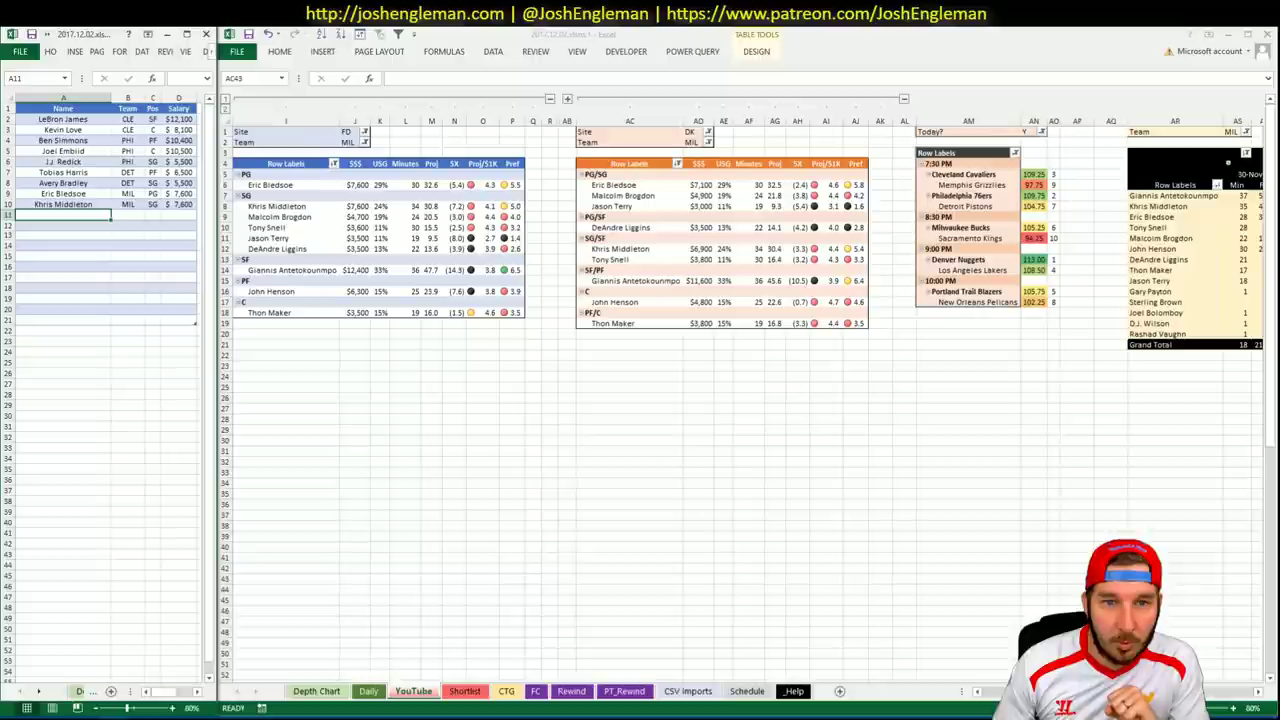
Inspect Tony Snell's percentage formula on the CTG sheet, then review the FD and DK pivots.
left_click(625, 578)
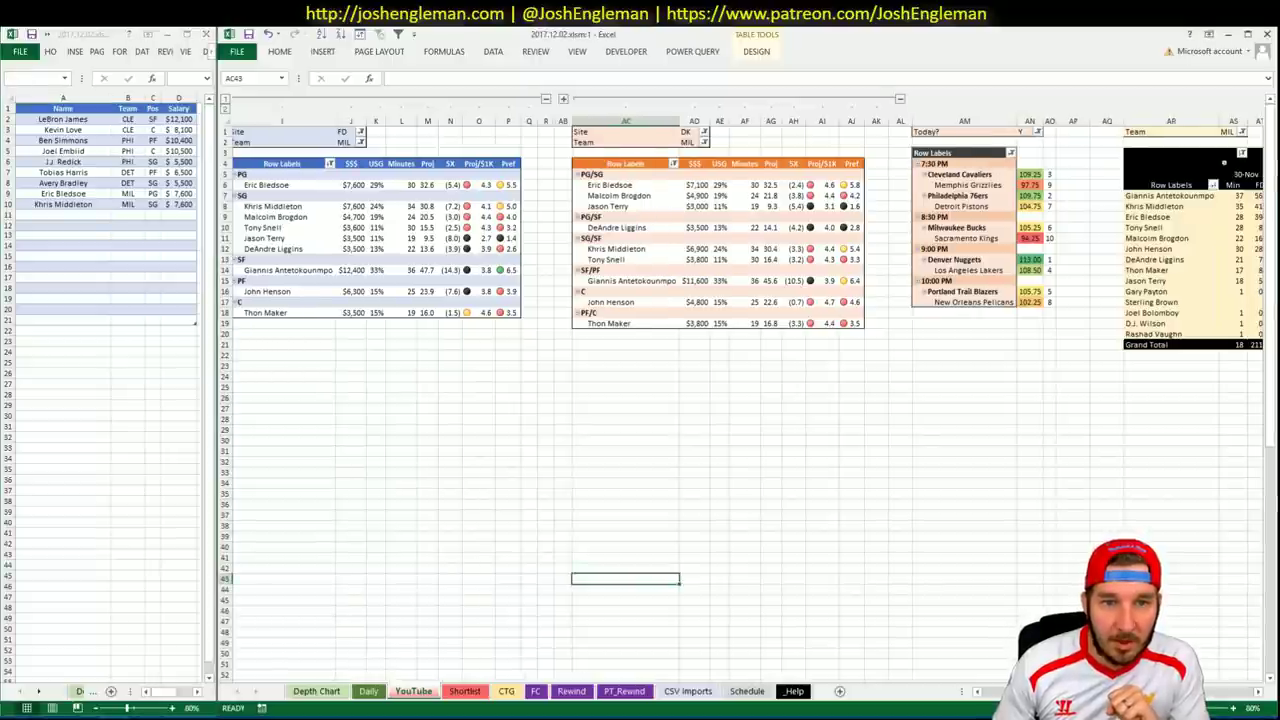
left_click(506, 691)
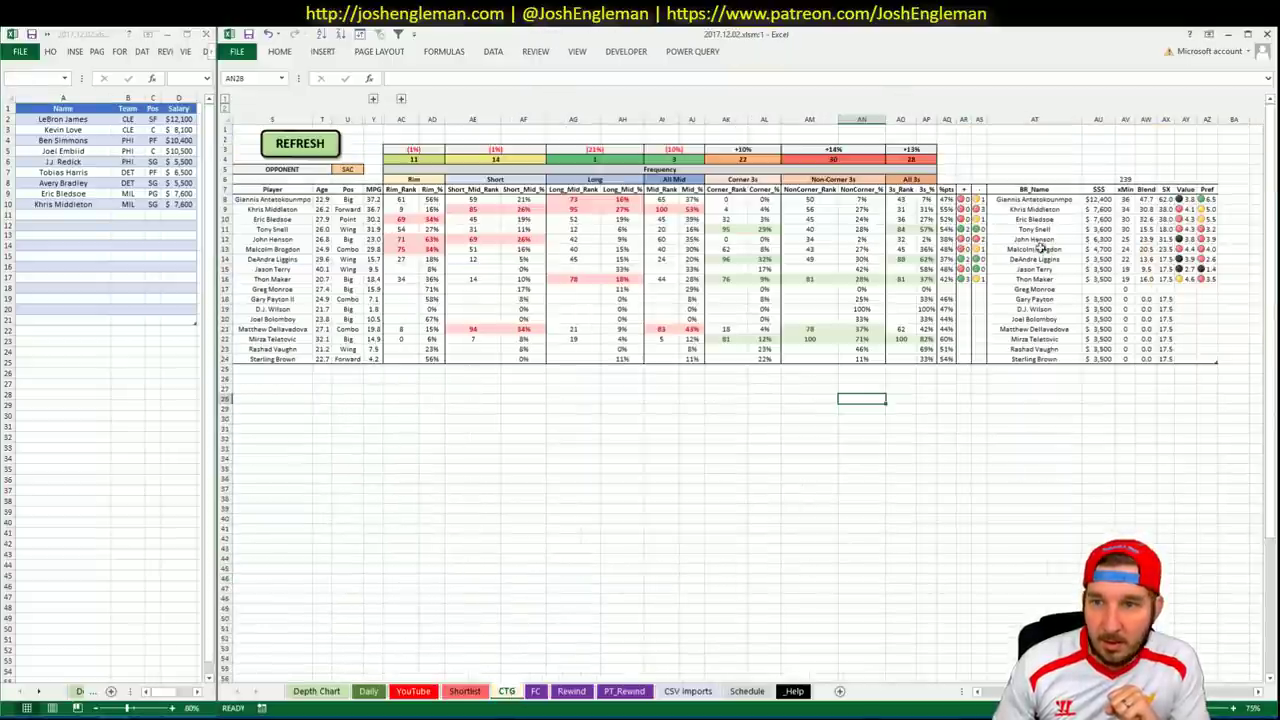
left_click(947, 229)
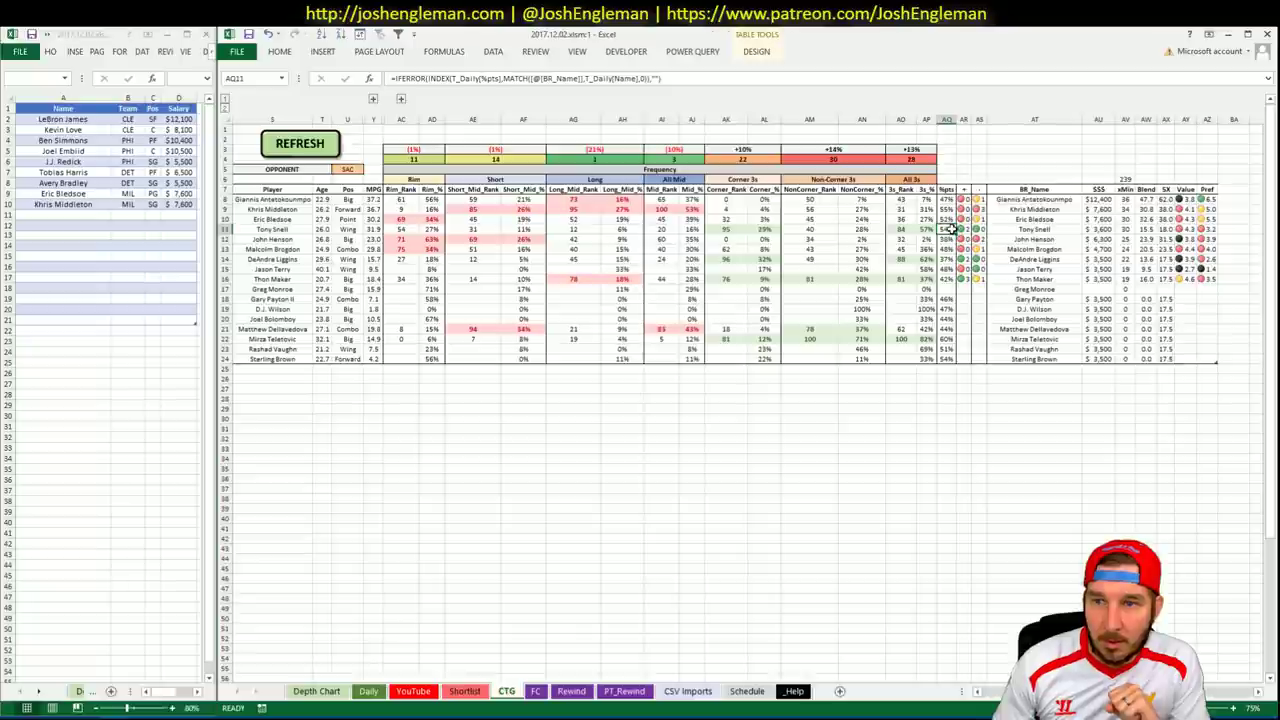
left_click(412, 692)
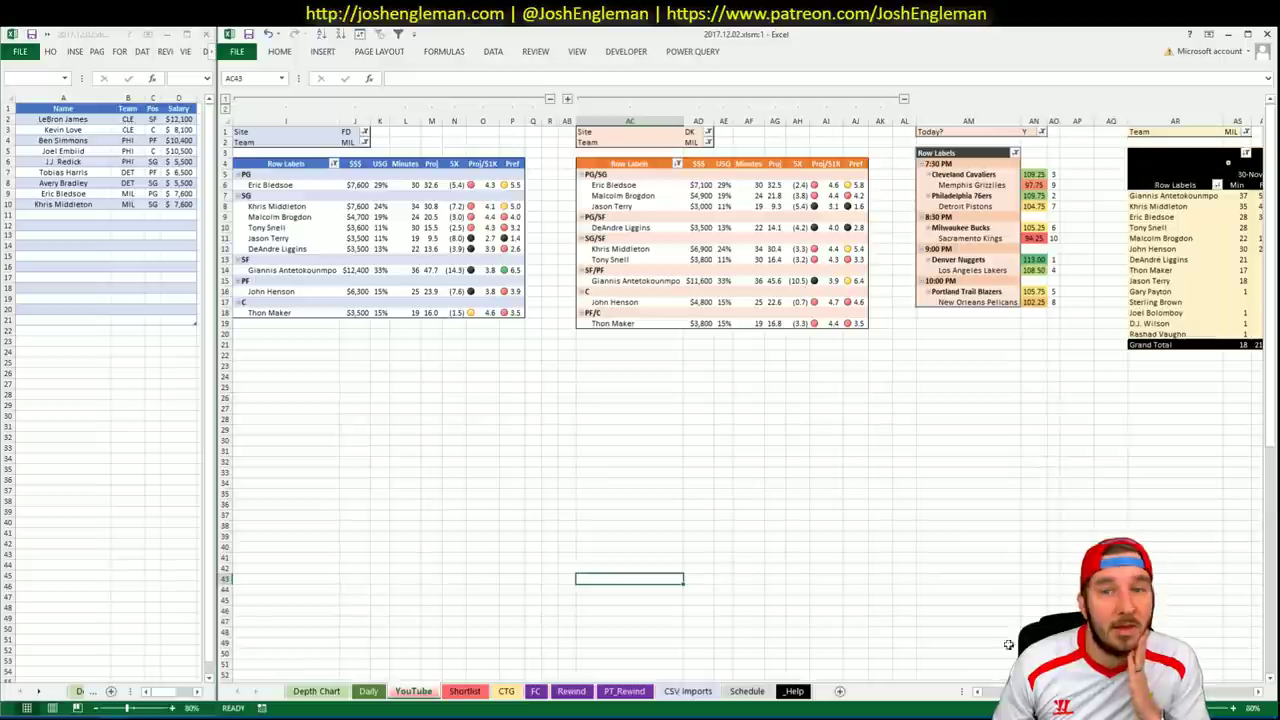
scroll(748, 400, "right", 3)
scroll(748, 400, "left", 8)
scroll(748, 400, "right", 8)
scroll(748, 400, "left", 2)
scroll(748, 400, "left", 2)
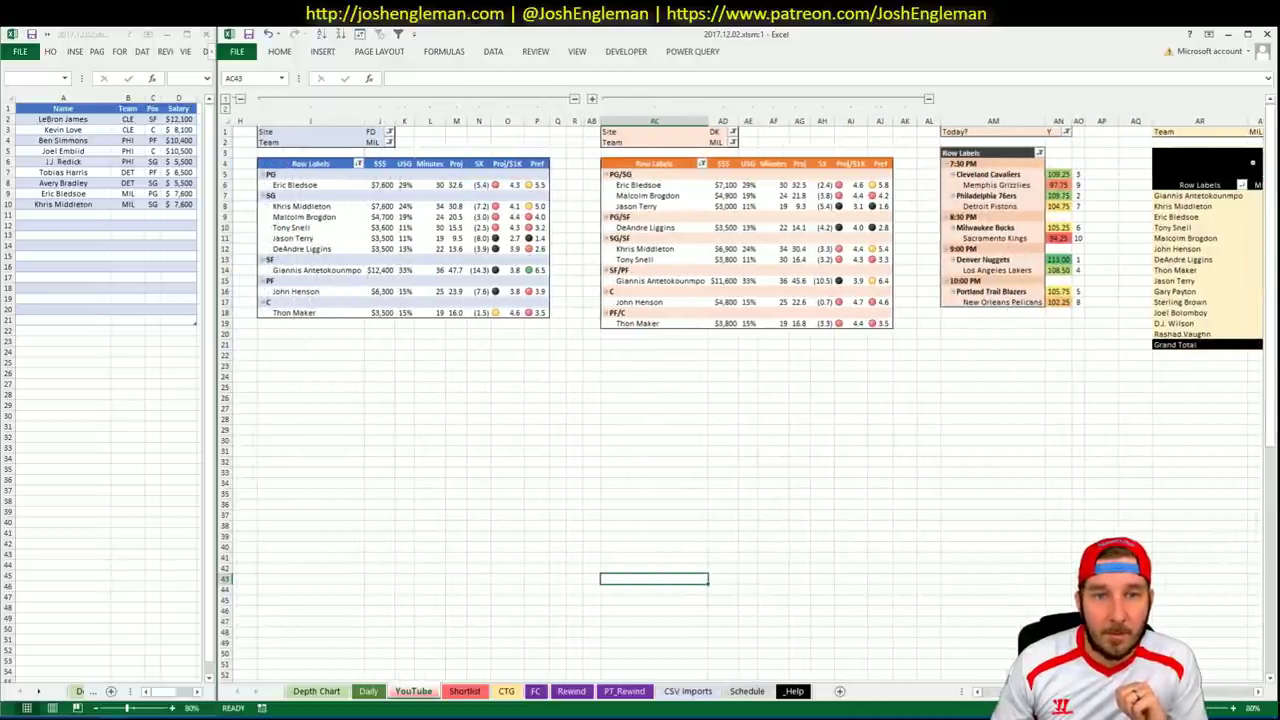
scroll(748, 400, "right", 8)
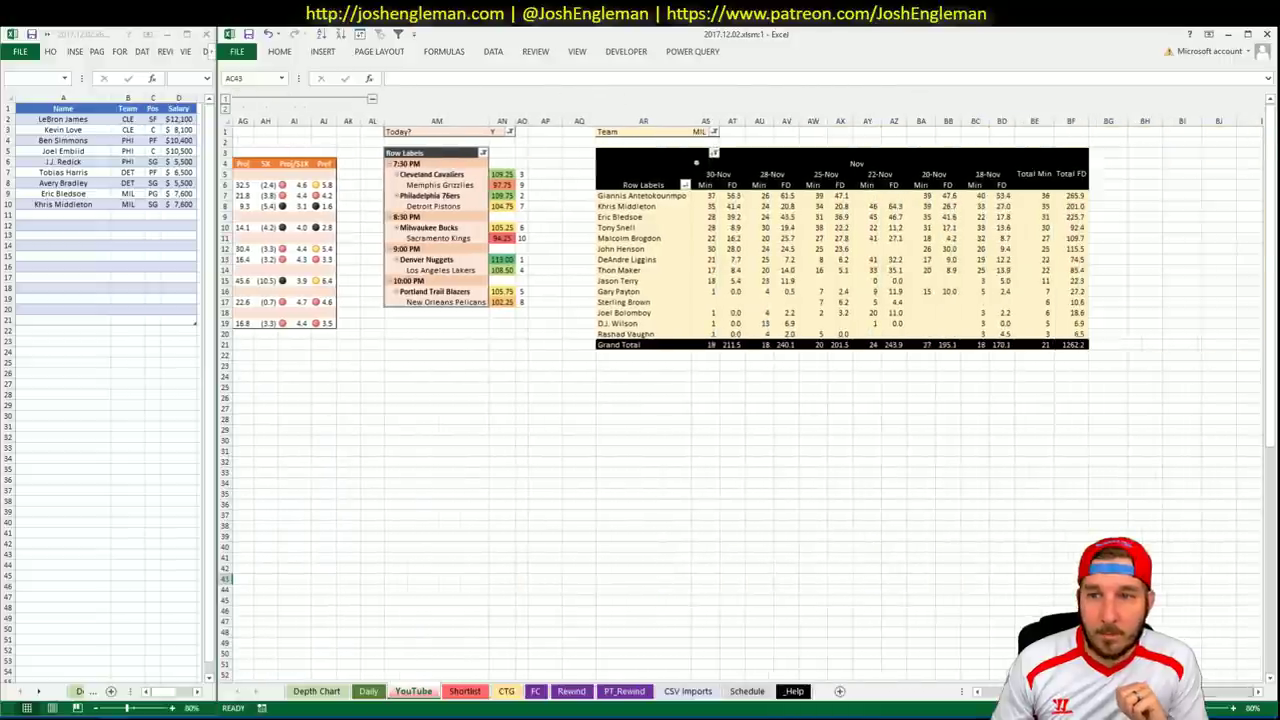
scroll(748, 400, "left", 2)
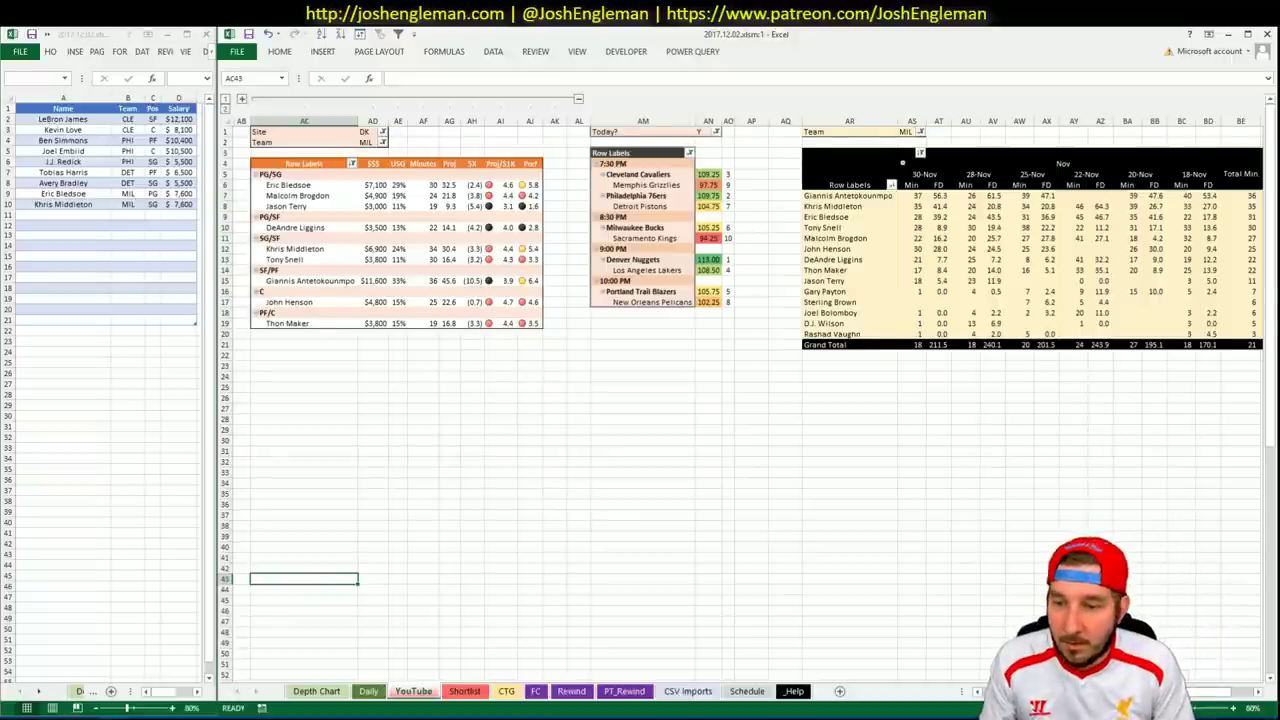
scroll(746, 395, "right", 2)
scroll(746, 395, "left", 6)
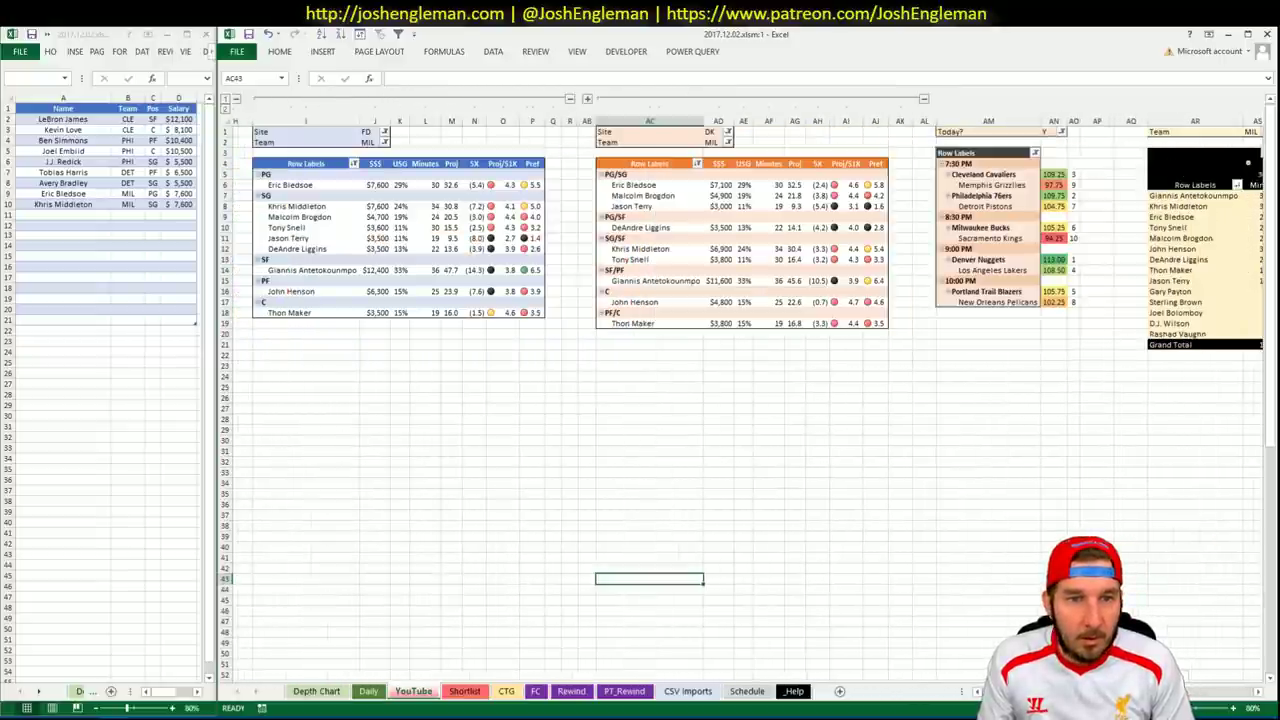
scroll(746, 395, "right", 6)
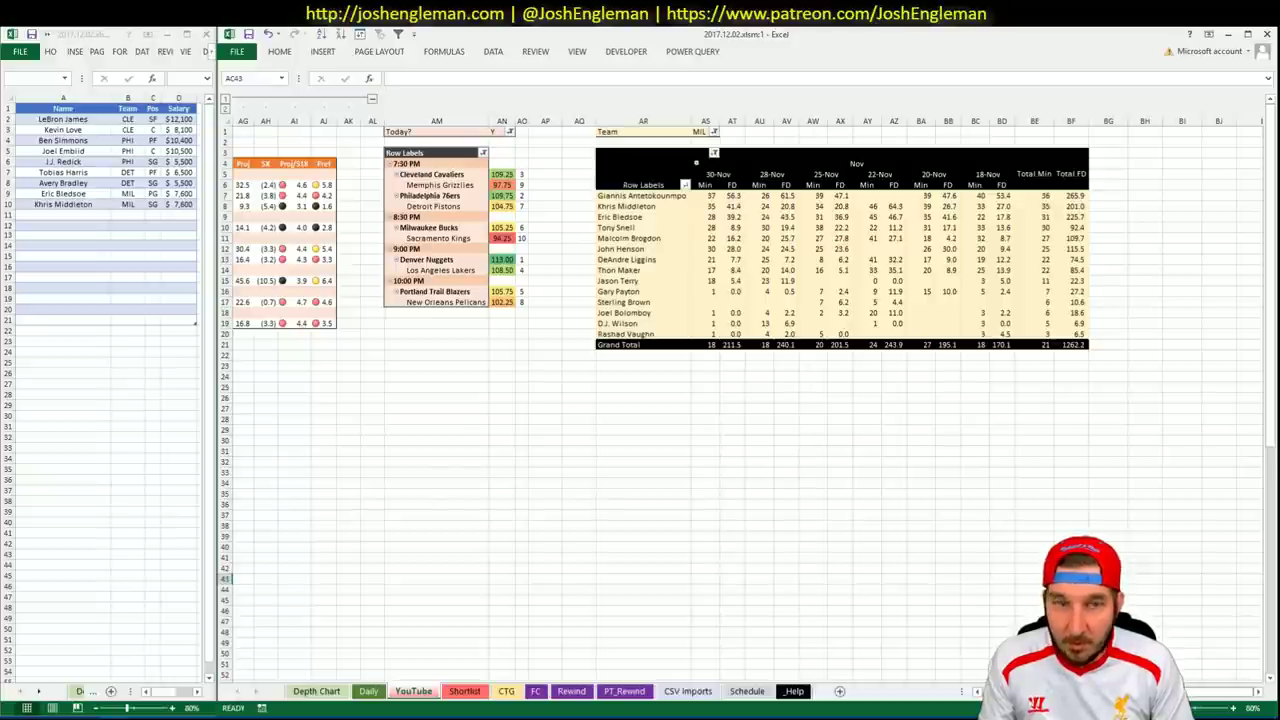
Enter Tony Snell in row 11 of the shortlist and return to the main workbook.
left_click(89, 240)
type("Tony Snell")
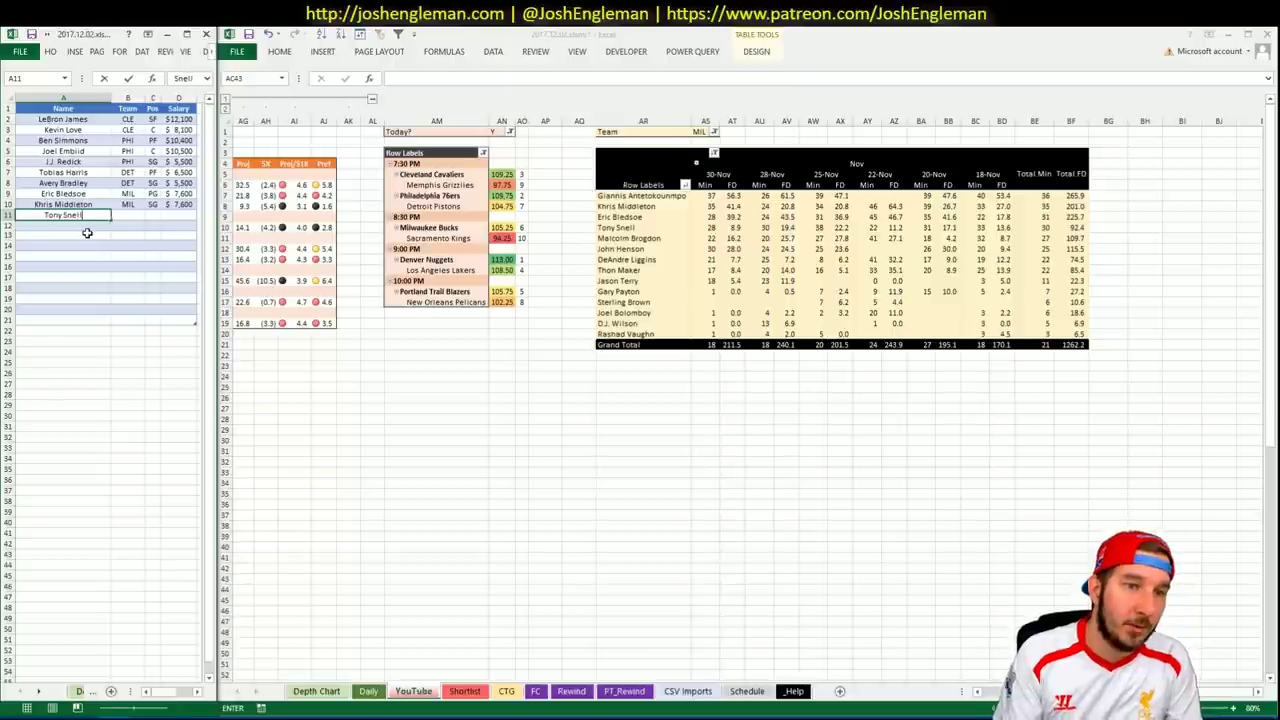
key("Return")
left_click(1034, 619)
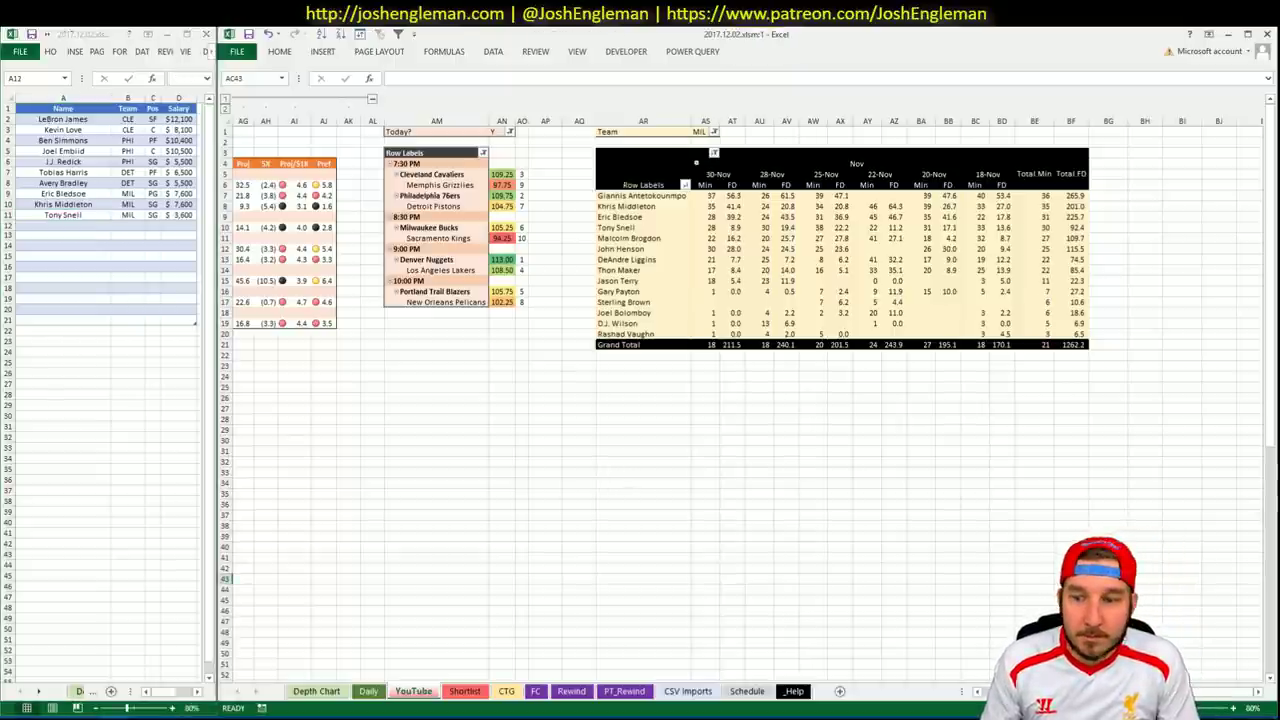
scroll(839, 642, "left", 10)
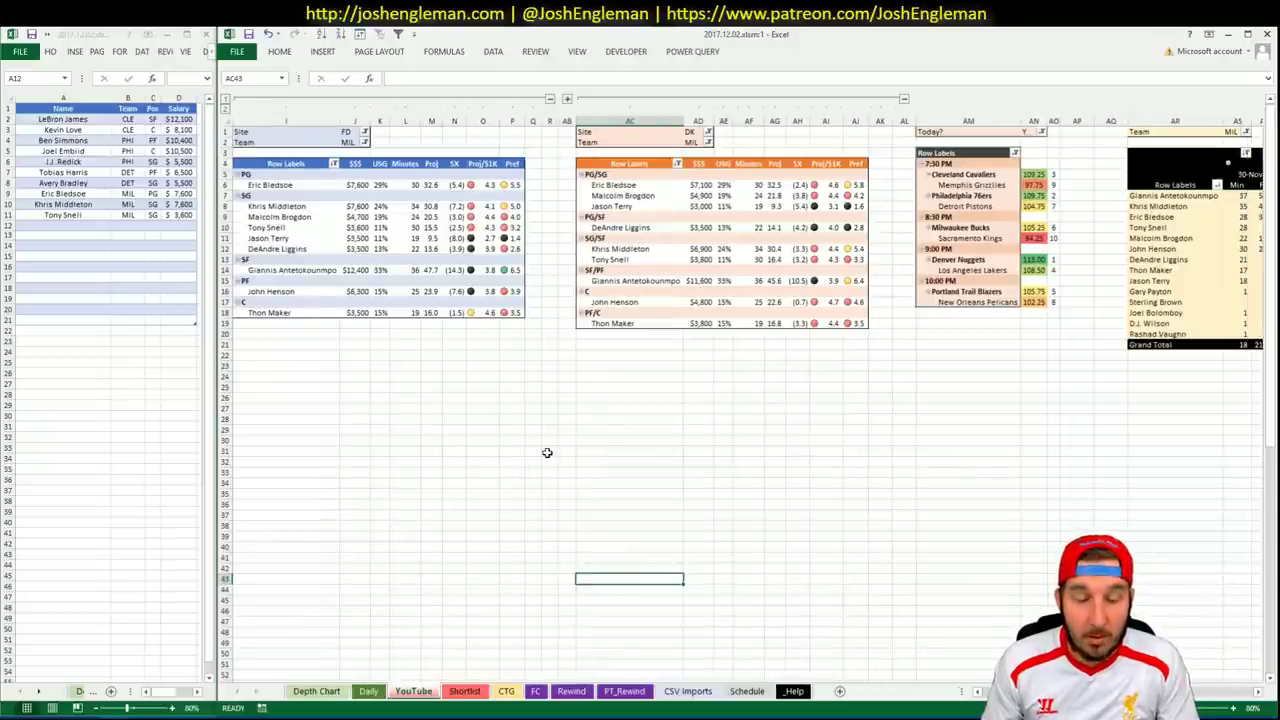
left_click(398, 390)
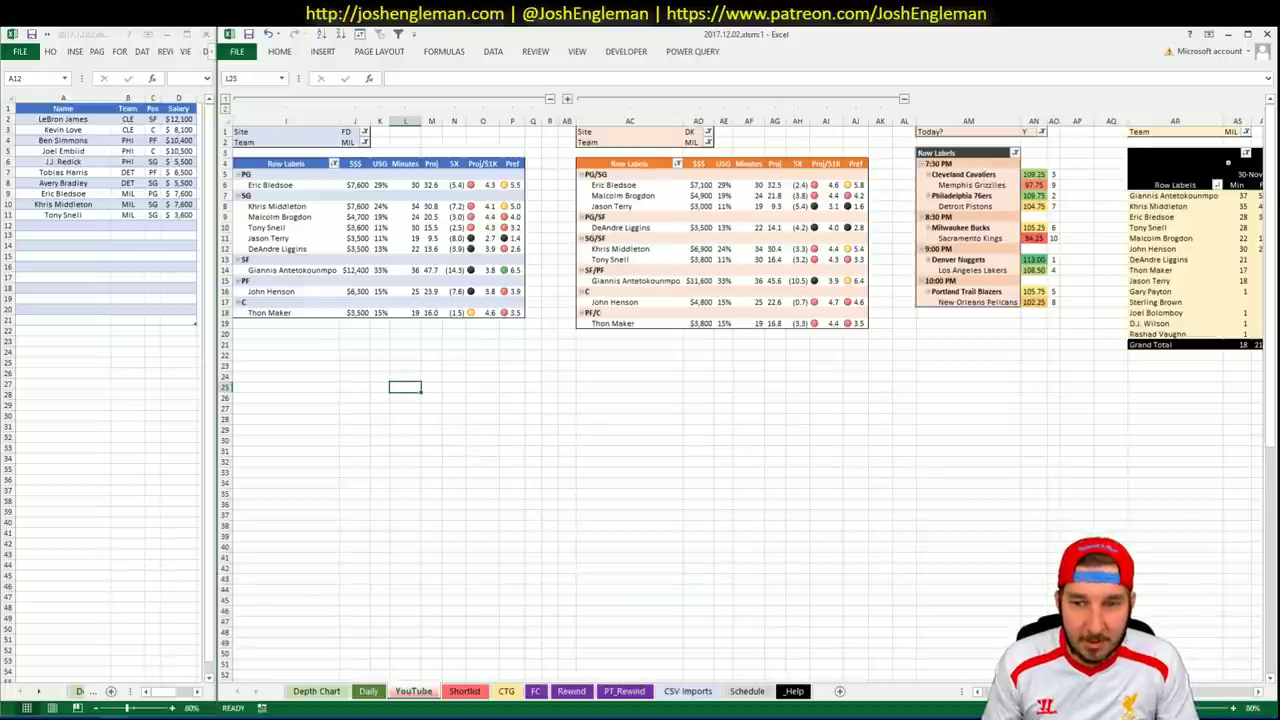
Enter Giannis Antetokounmpo in cell A12 so the shortlist shows MIL, SF, $12,400.
scroll(740, 400, "right", 1)
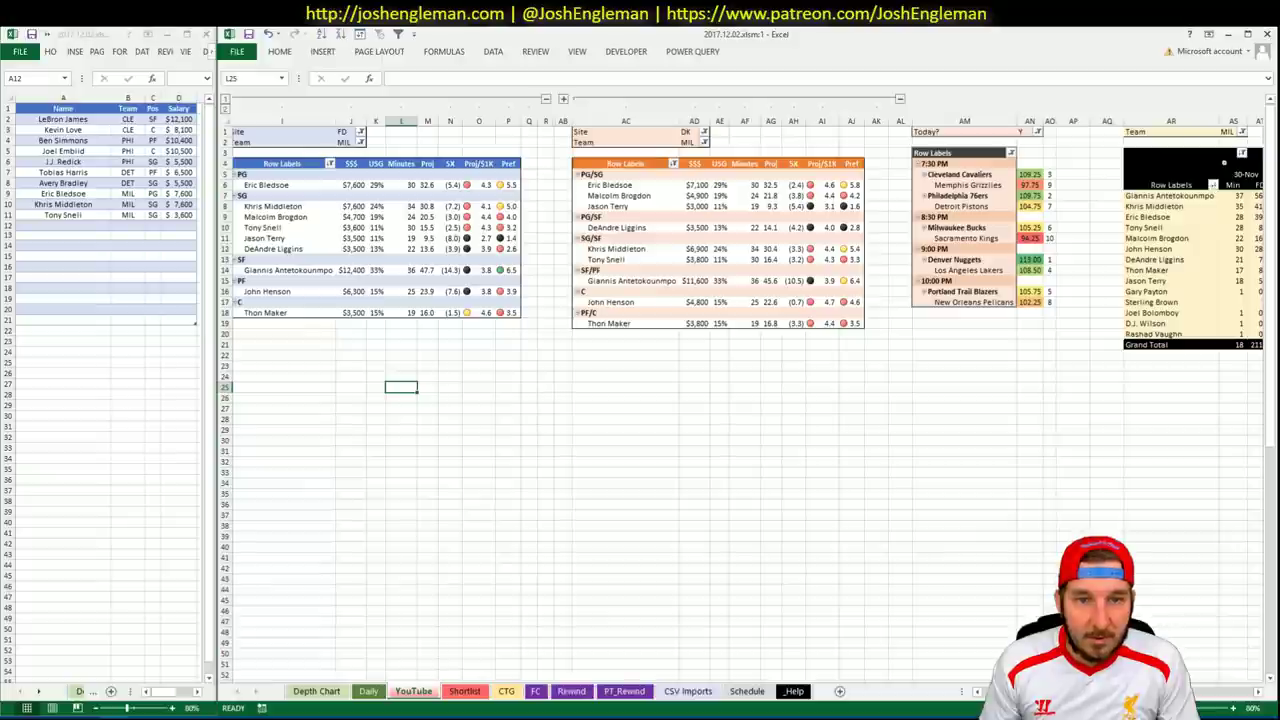
scroll(1210, 697, "right", 5)
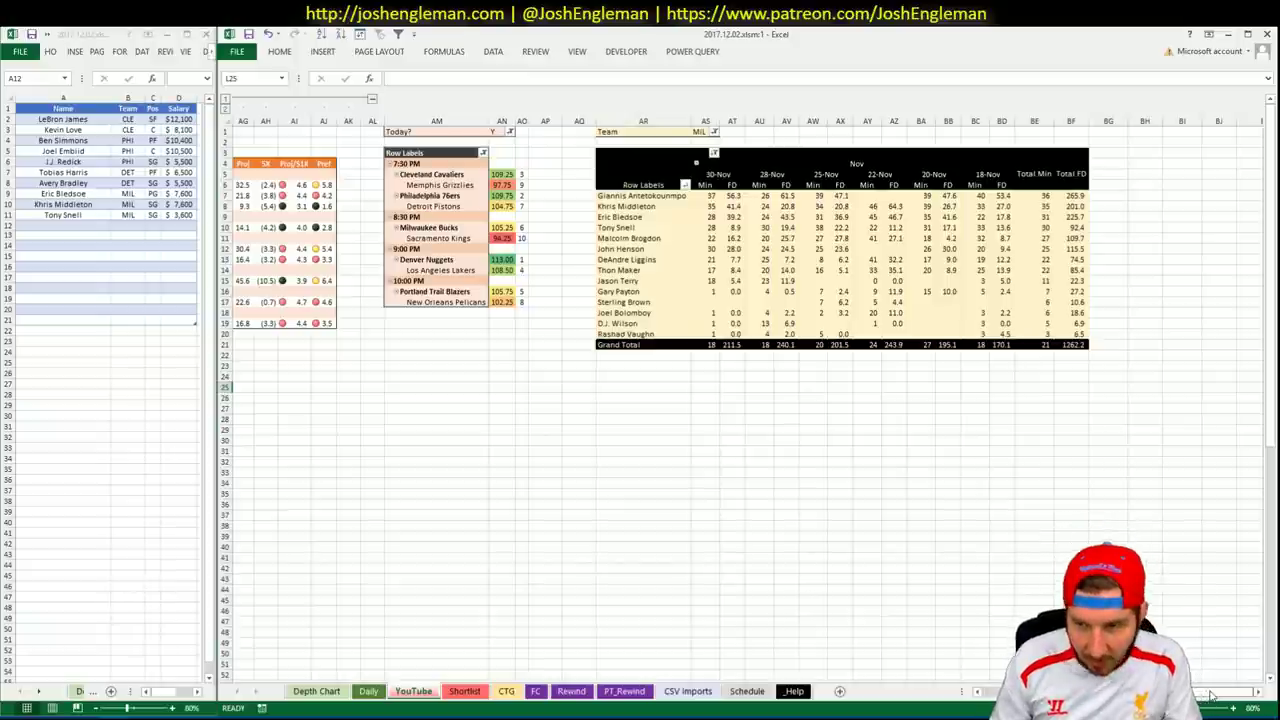
left_click_drag(1210, 695, 1198, 693)
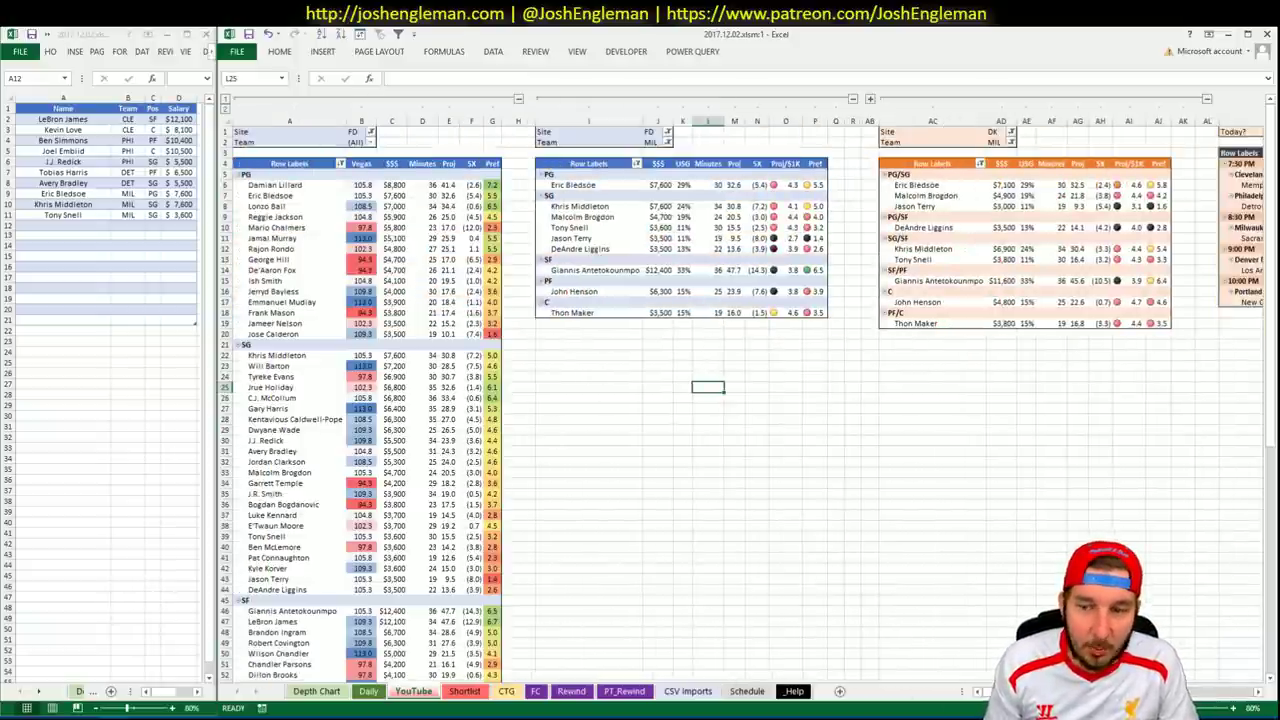
scroll(286, 316, "right", 5)
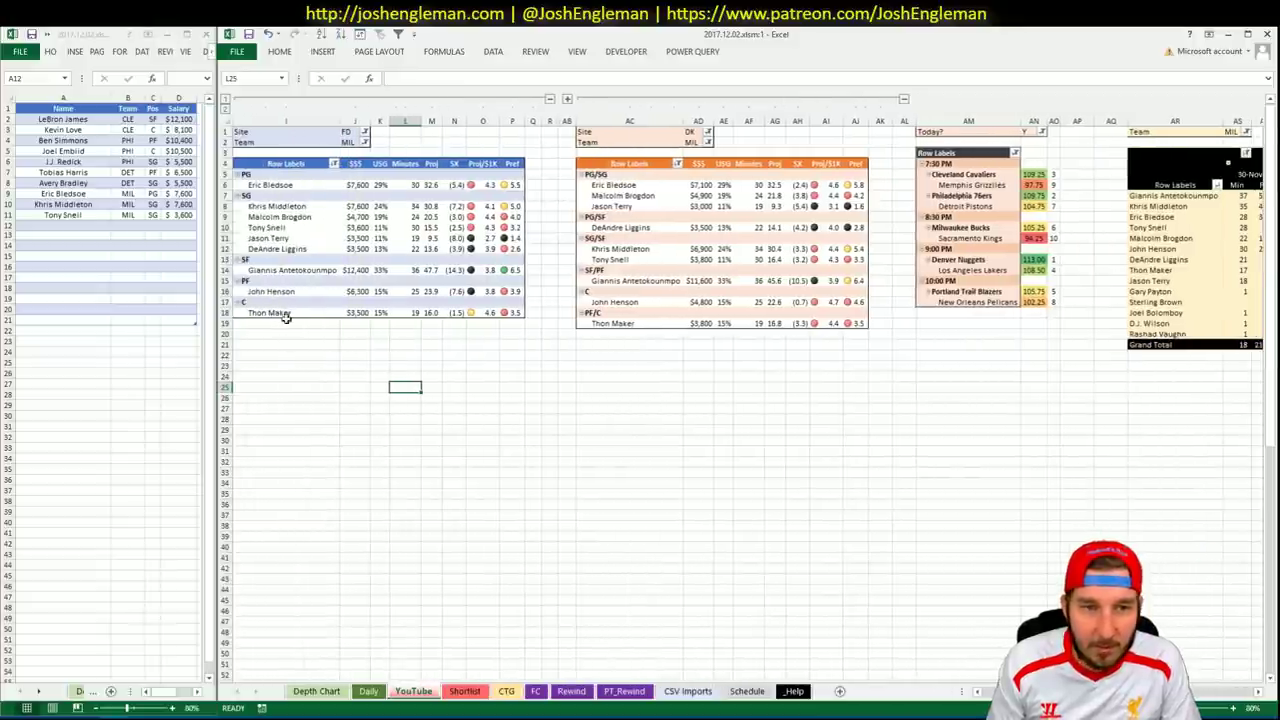
left_click(104, 256)
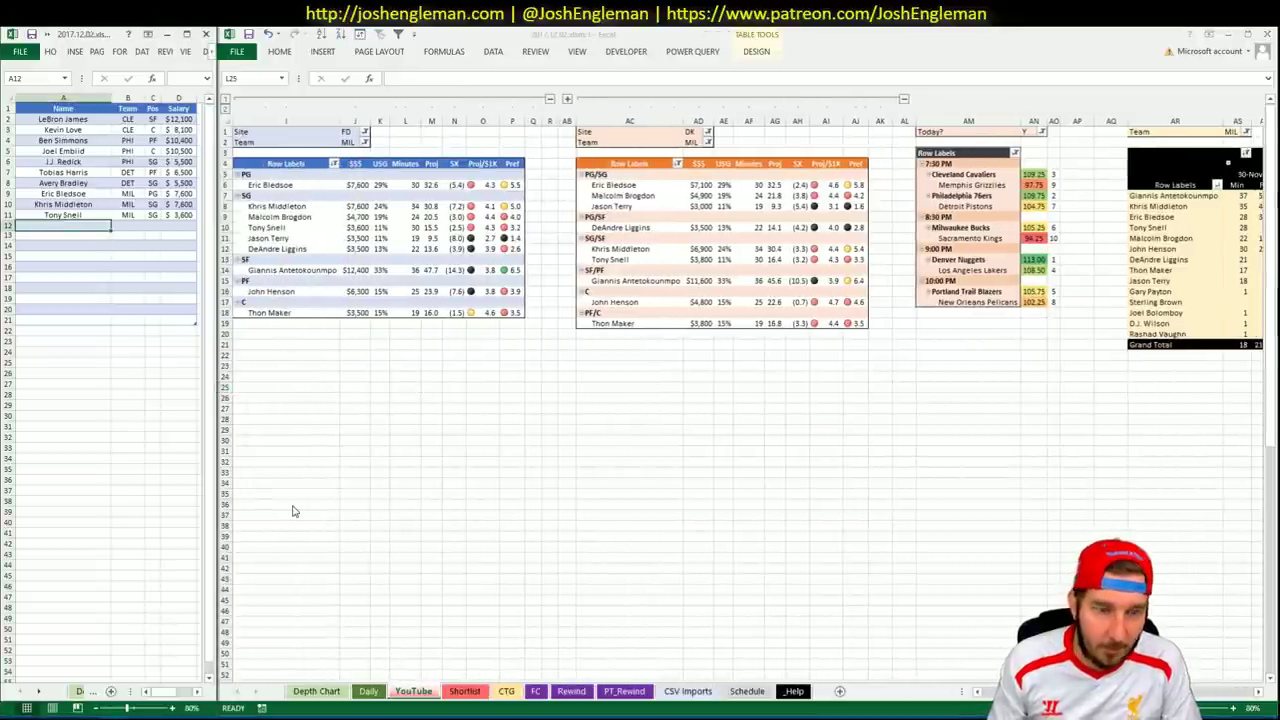
type("Giannis")
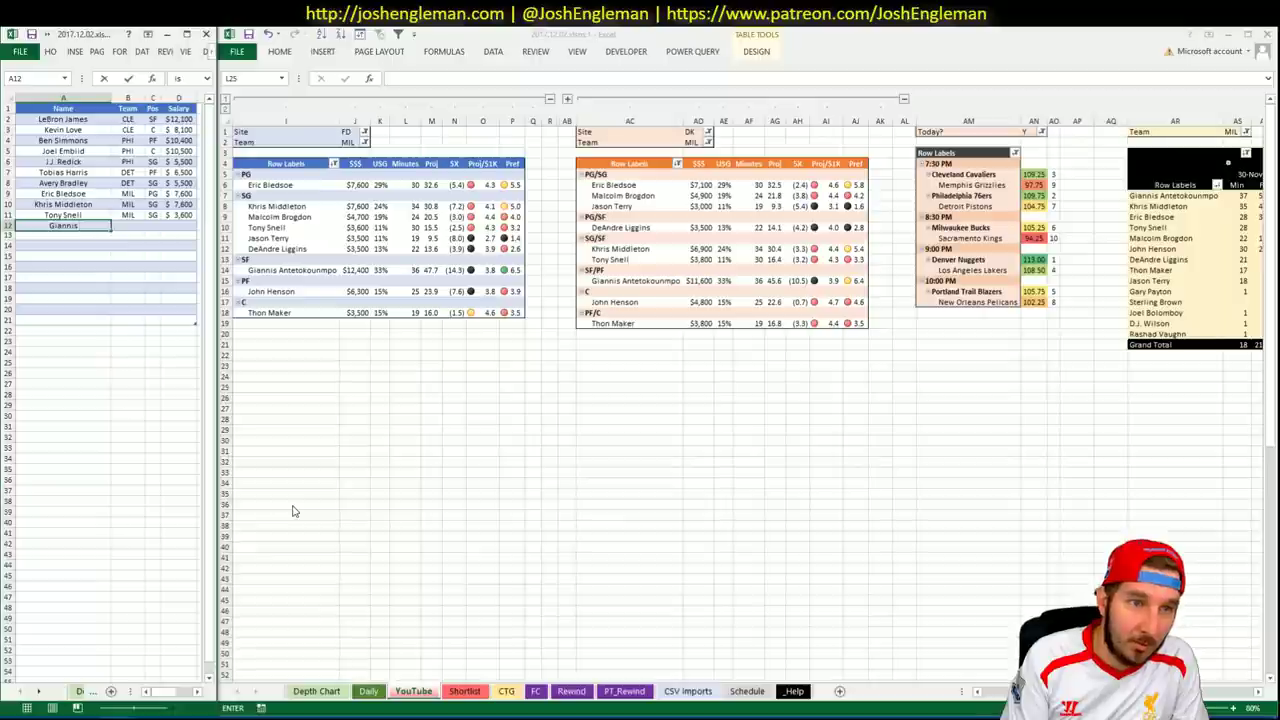
type(" Ante")
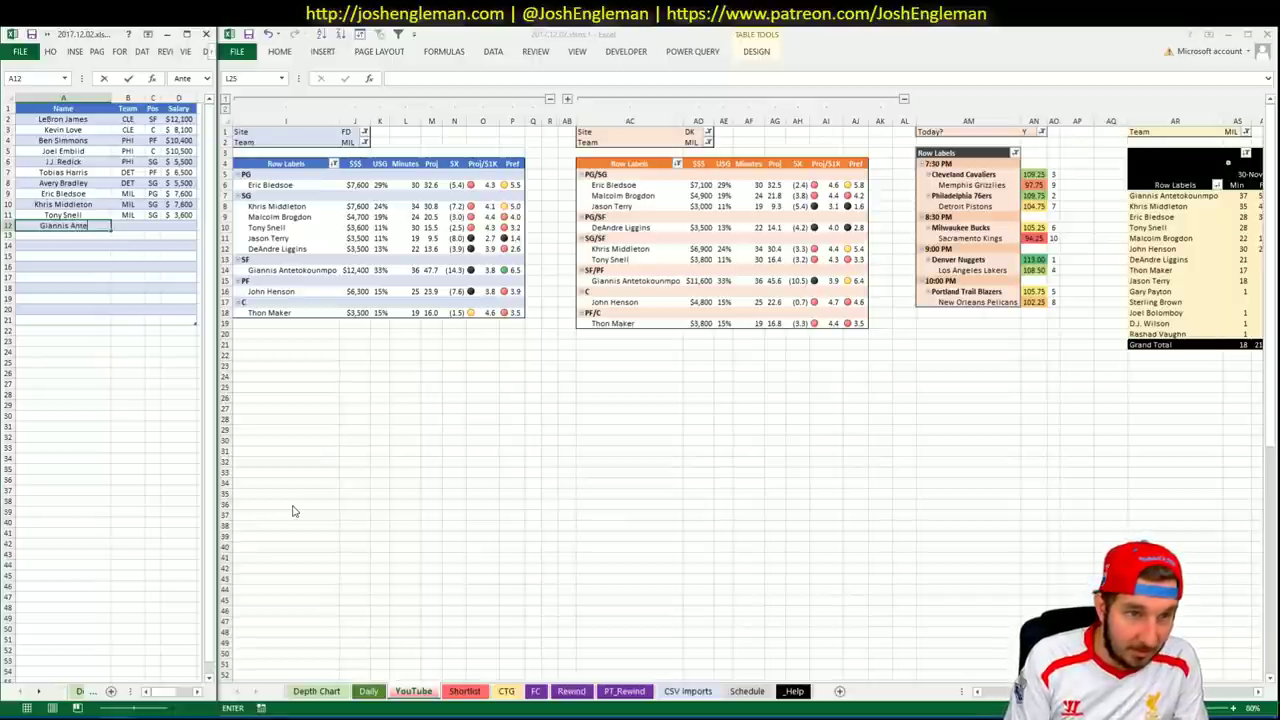
type("toko")
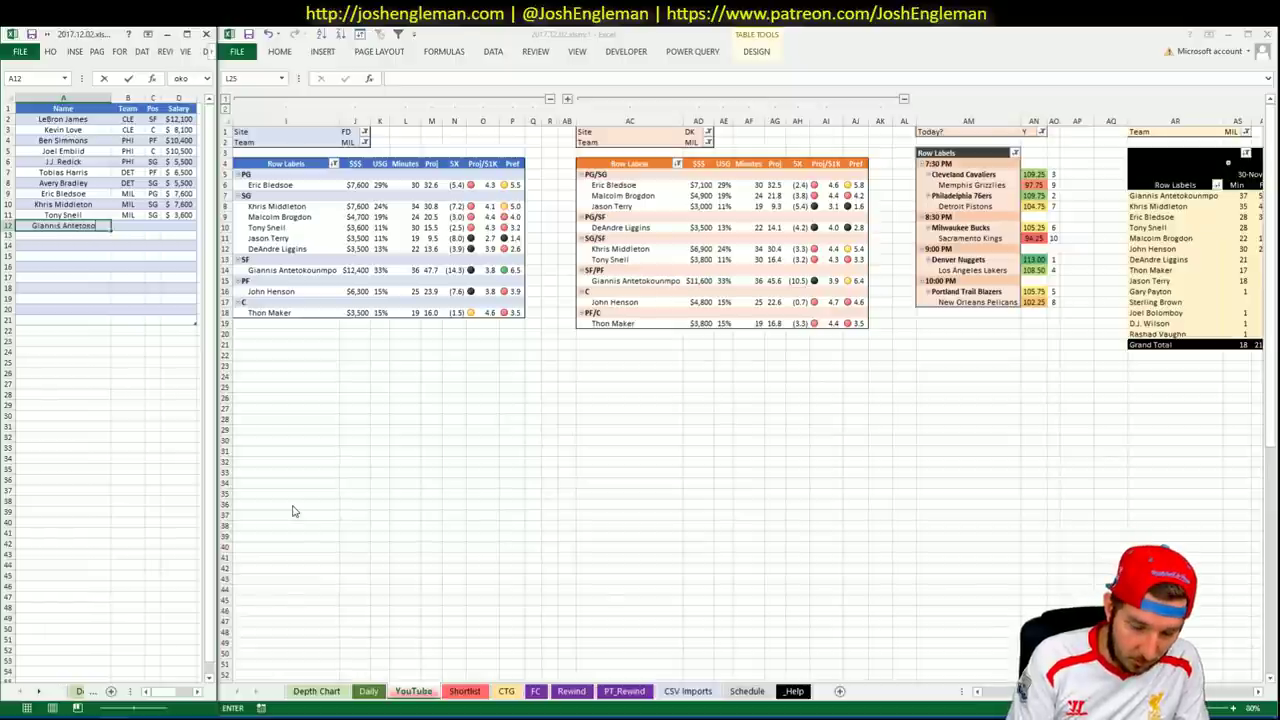
type("unmpo")
key("Return")
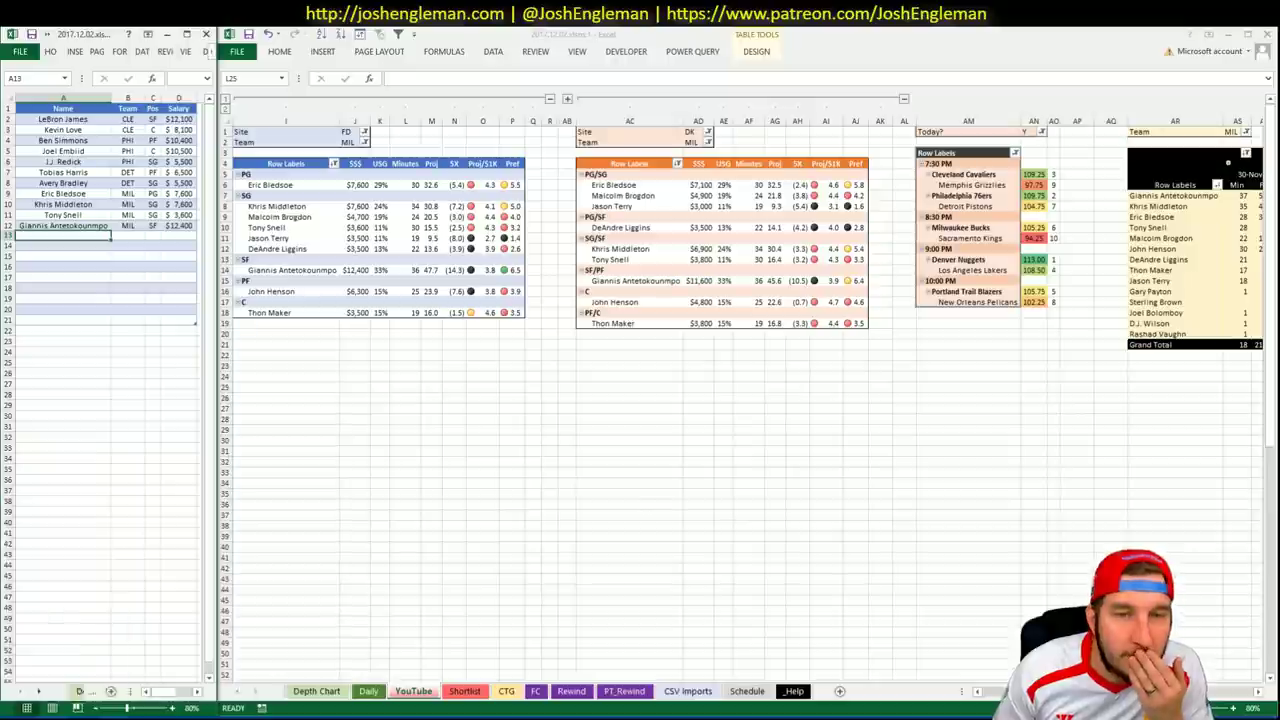
mouse_move(60, 719)
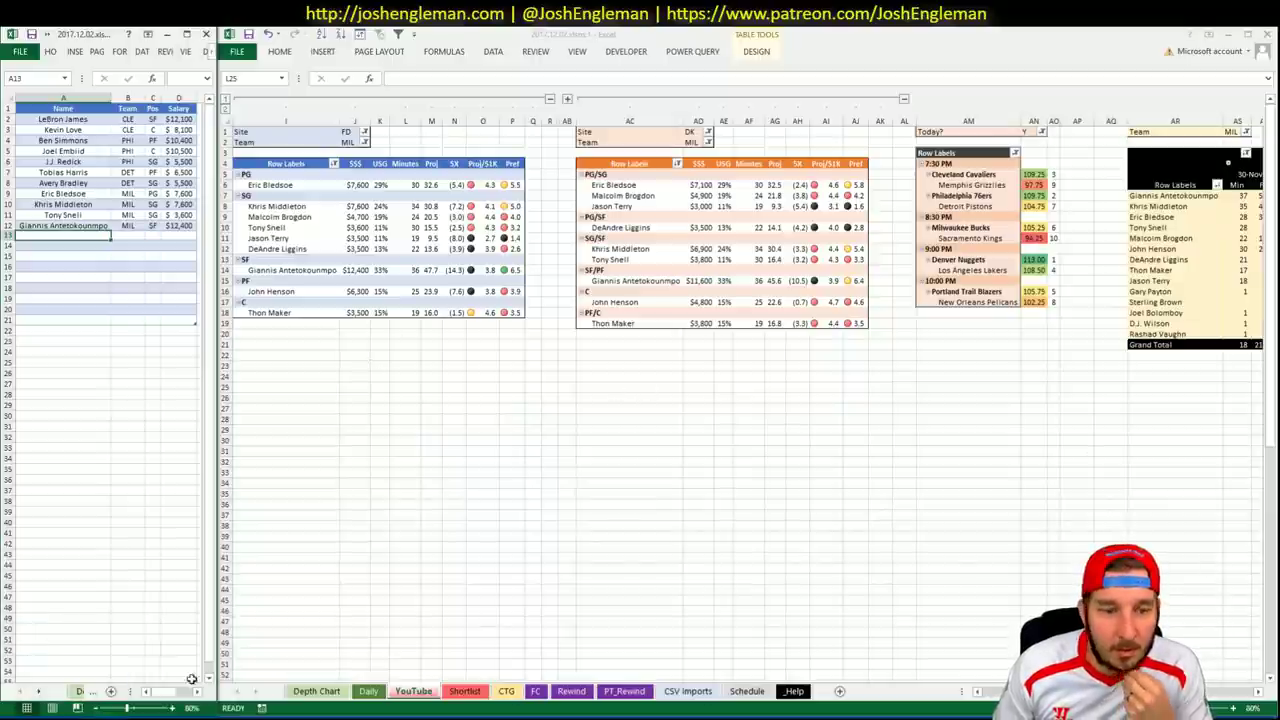
Filter Fantasy Cruncher's FanDuel NBA player pool to small forwards (SF).
left_click(60, 719)
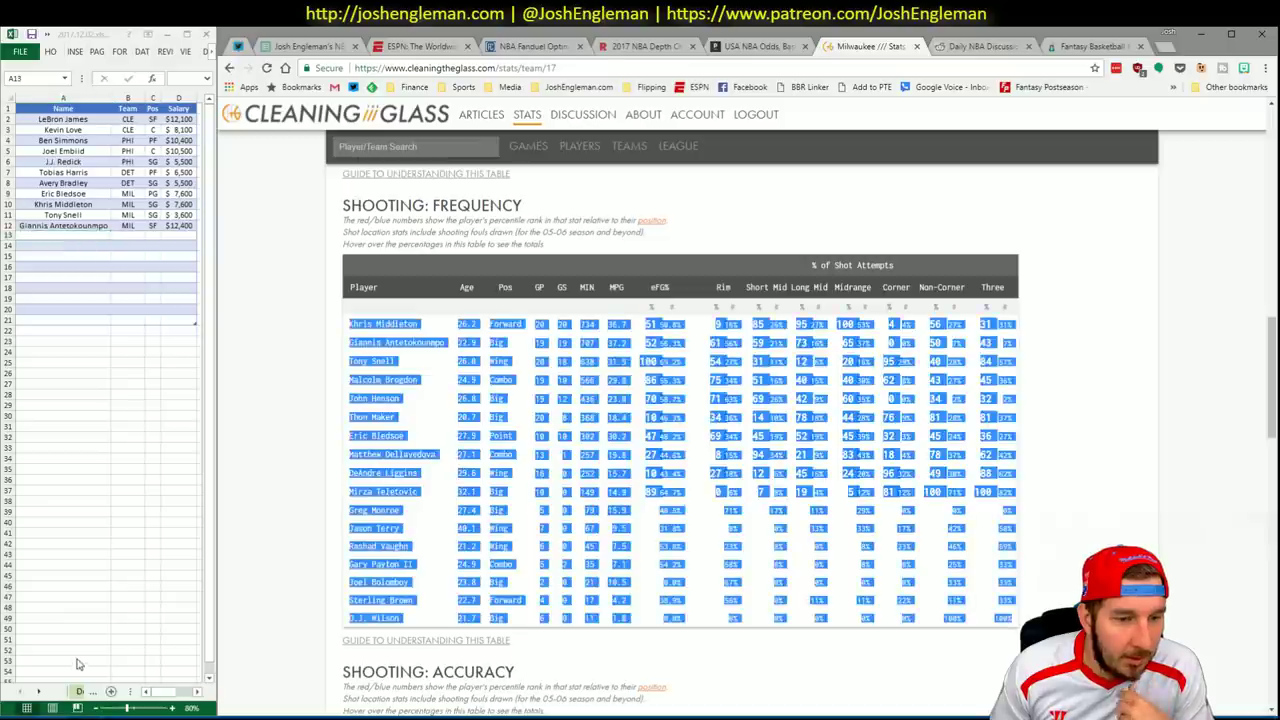
left_click(545, 47)
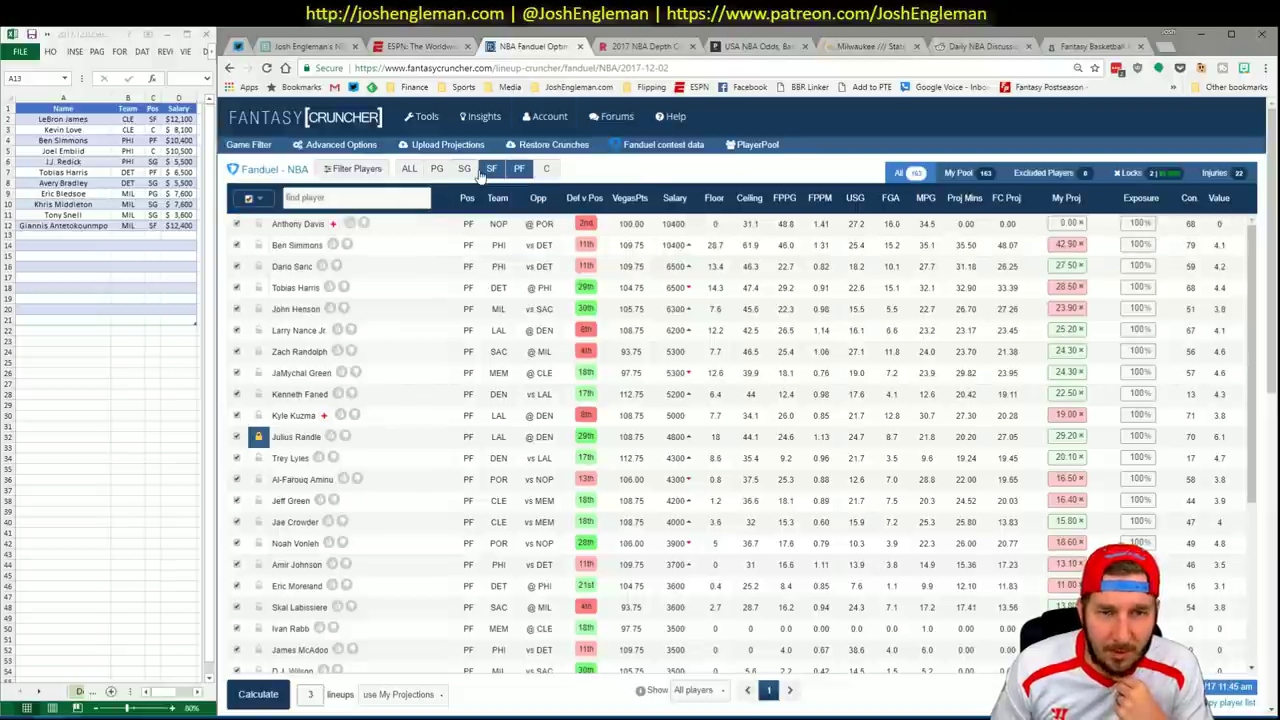
left_click(491, 169)
Review Giannis Antetokounmpo's game log in his player popup, then close it.
left_click(318, 224)
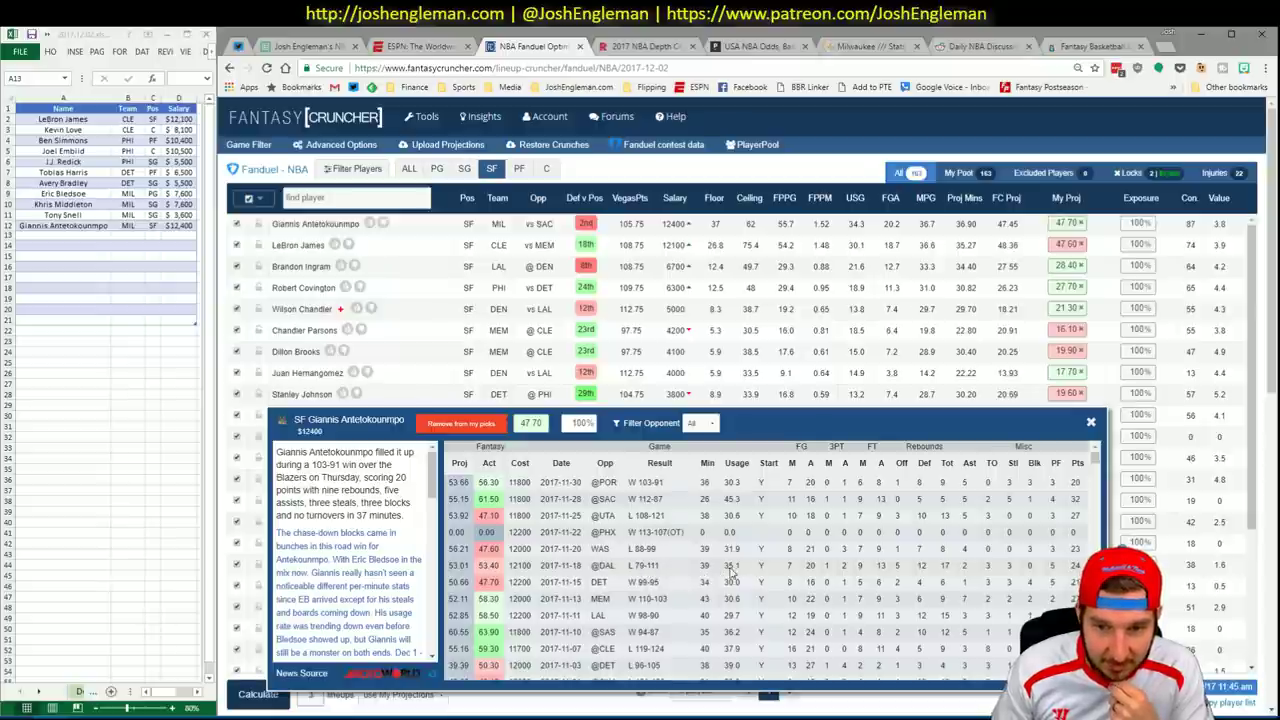
scroll(733, 570, "down", 3)
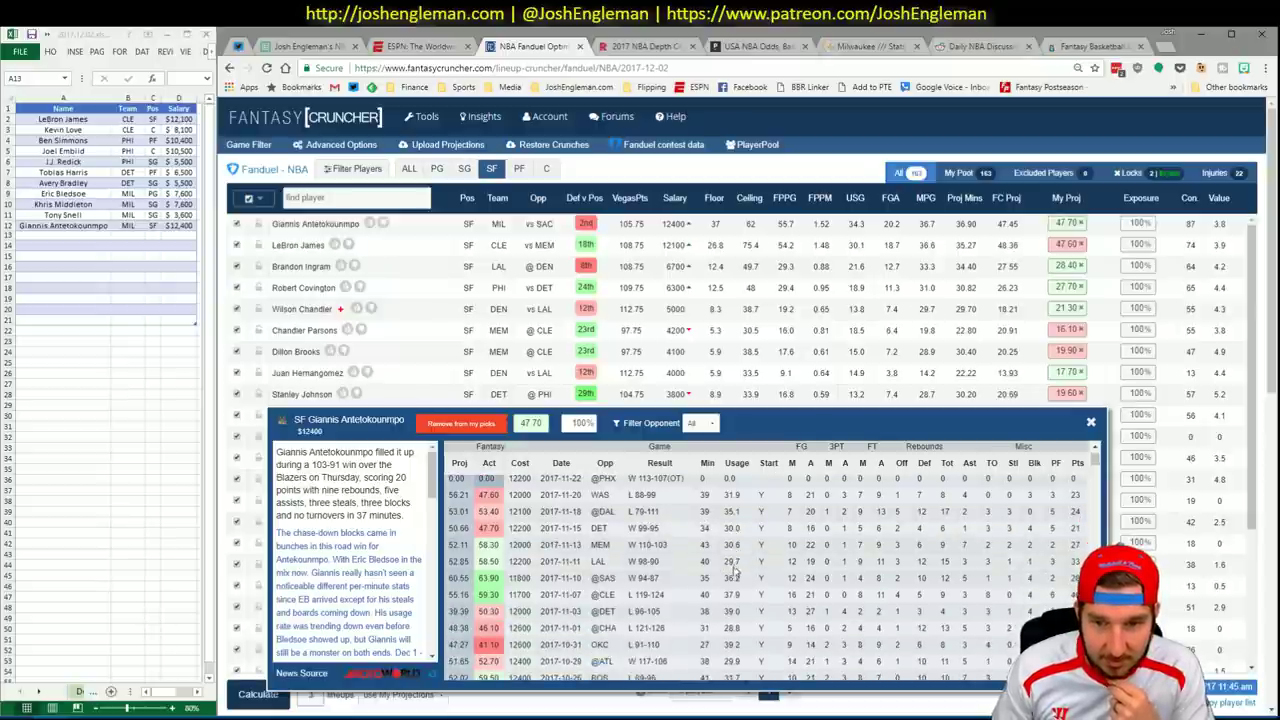
scroll(733, 570, "down", 1)
scroll(733, 570, "down", 1)
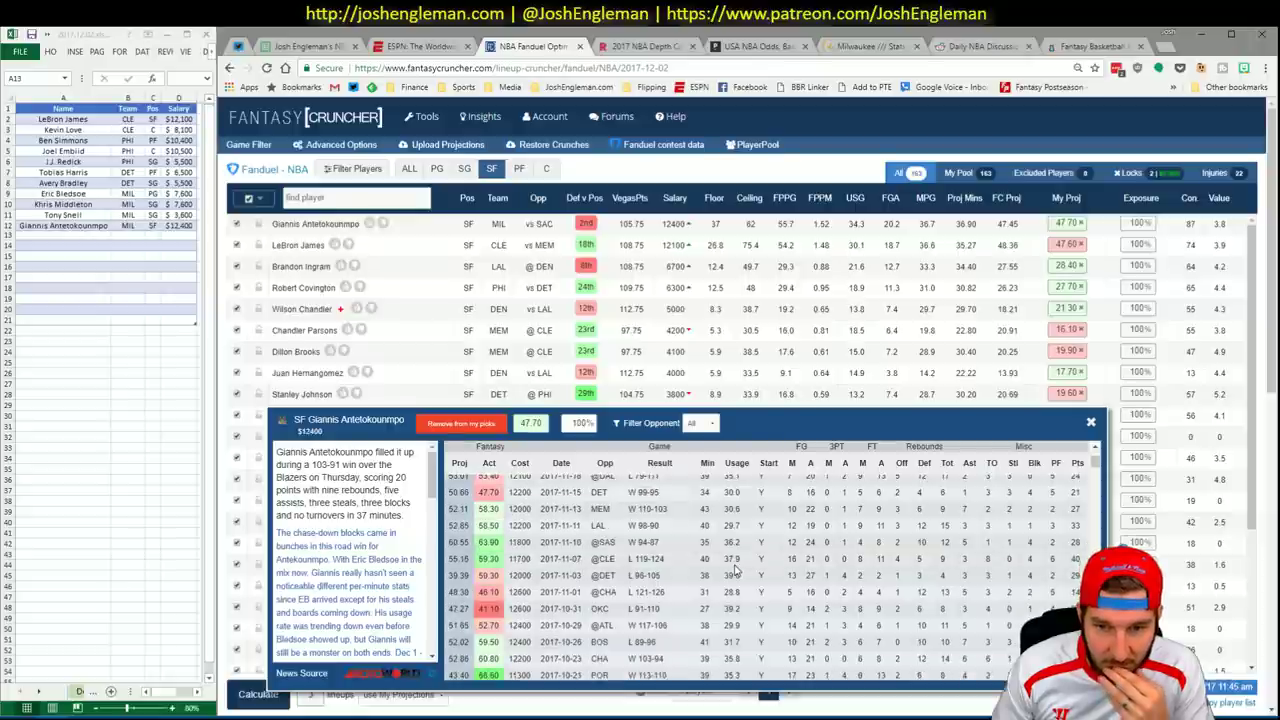
scroll(735, 570, "down", 1)
scroll(735, 570, "down", 1)
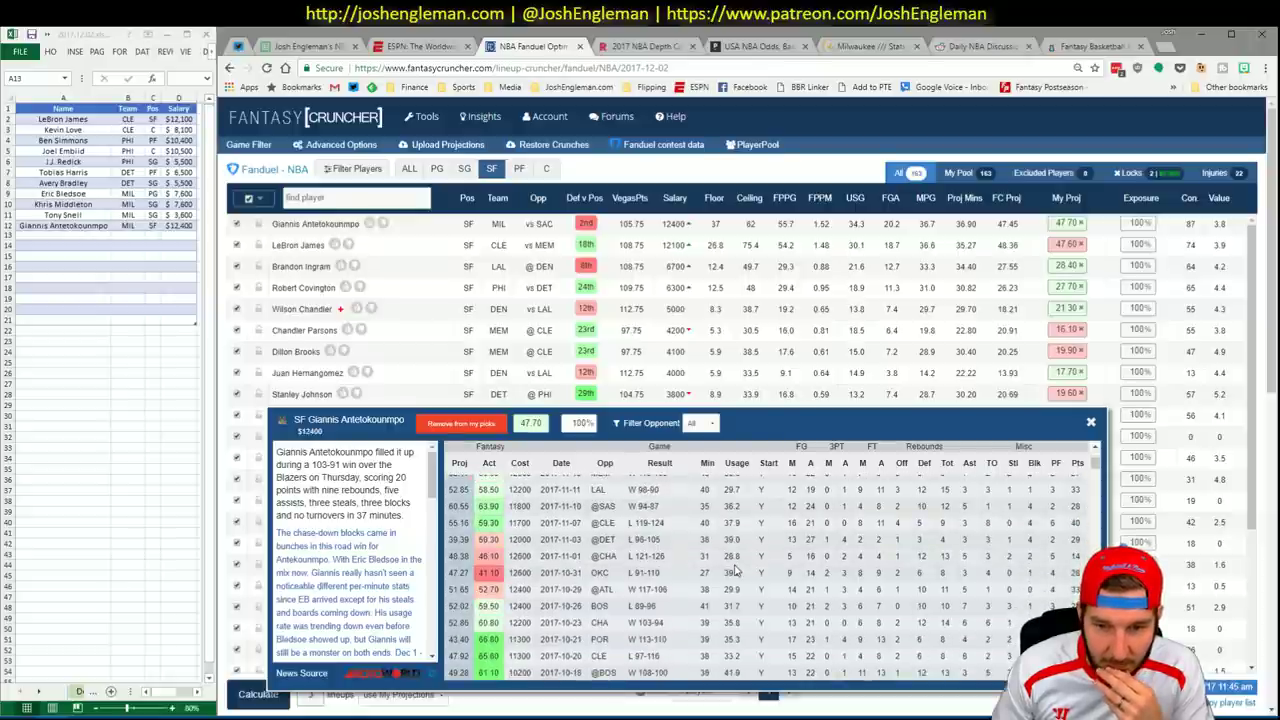
scroll(735, 570, "down", 1)
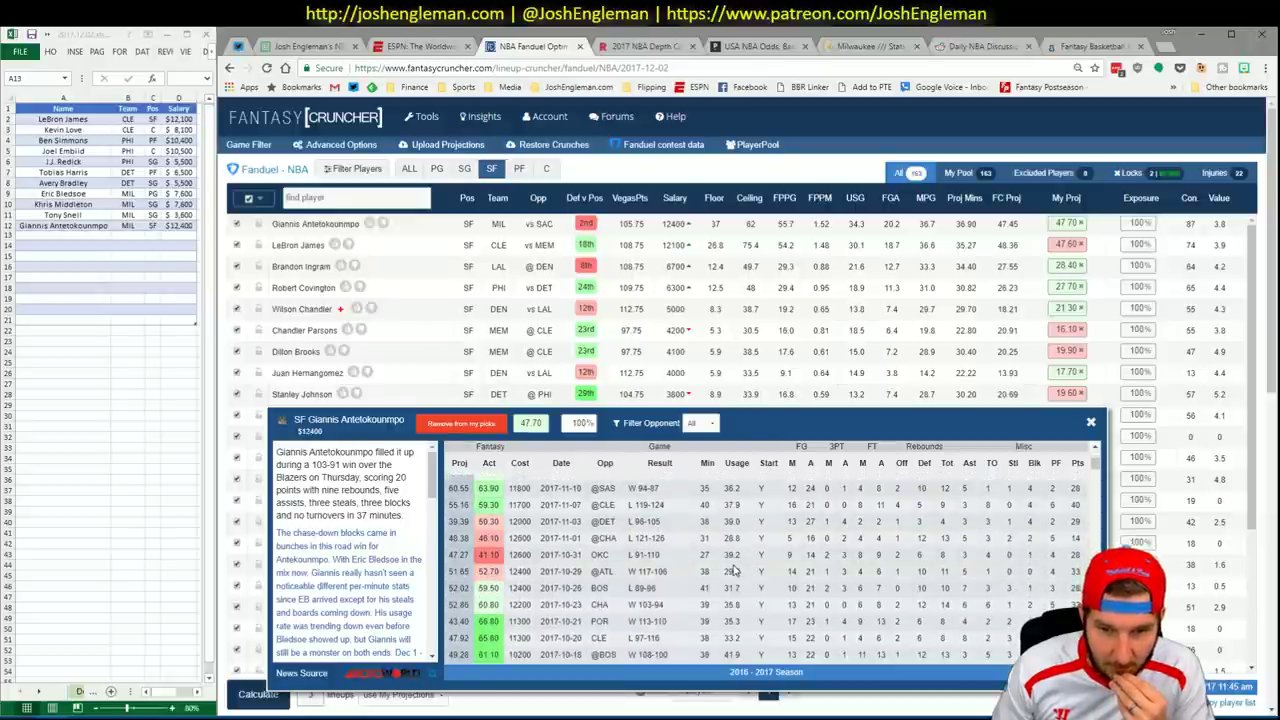
scroll(735, 570, "up", 5)
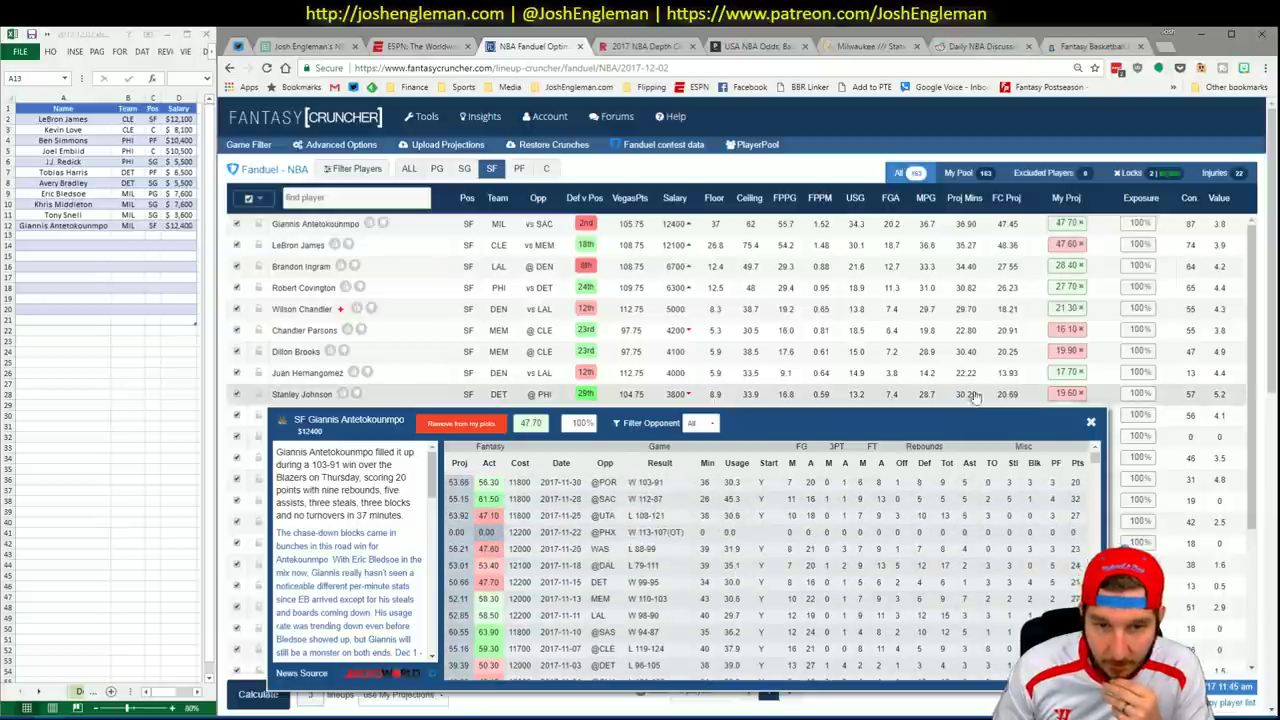
left_click(1091, 421)
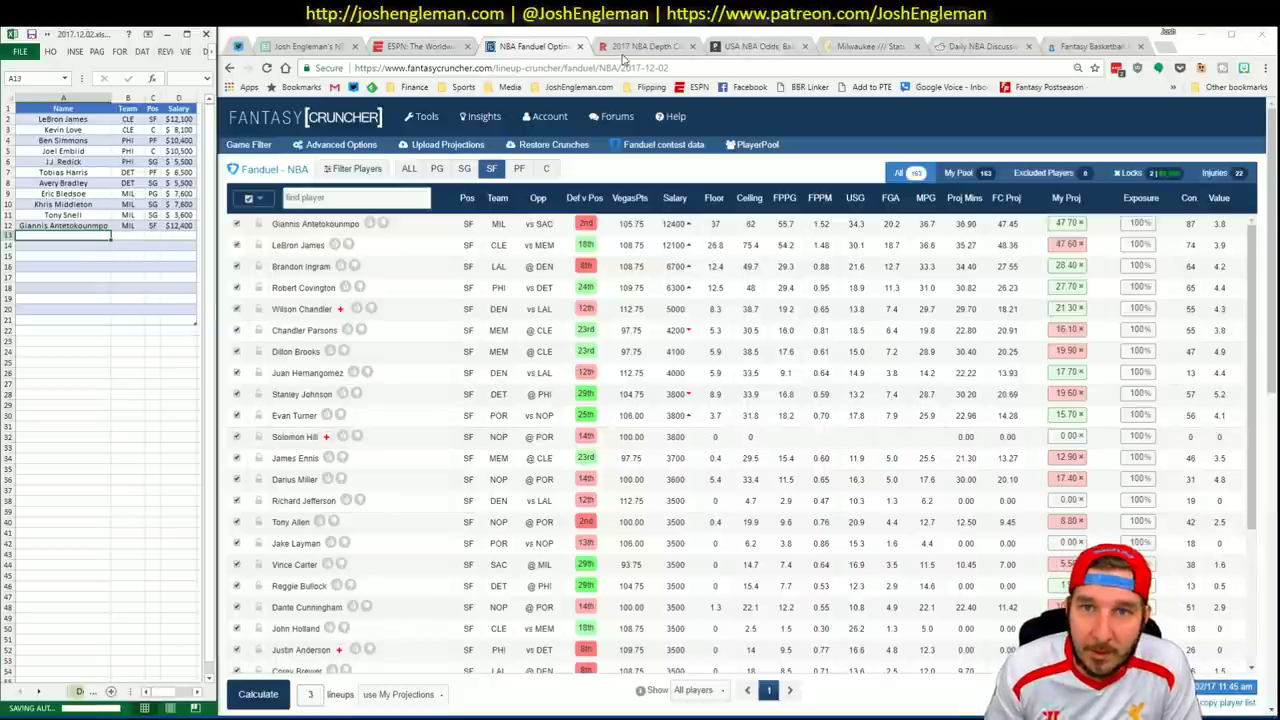
key("Return")
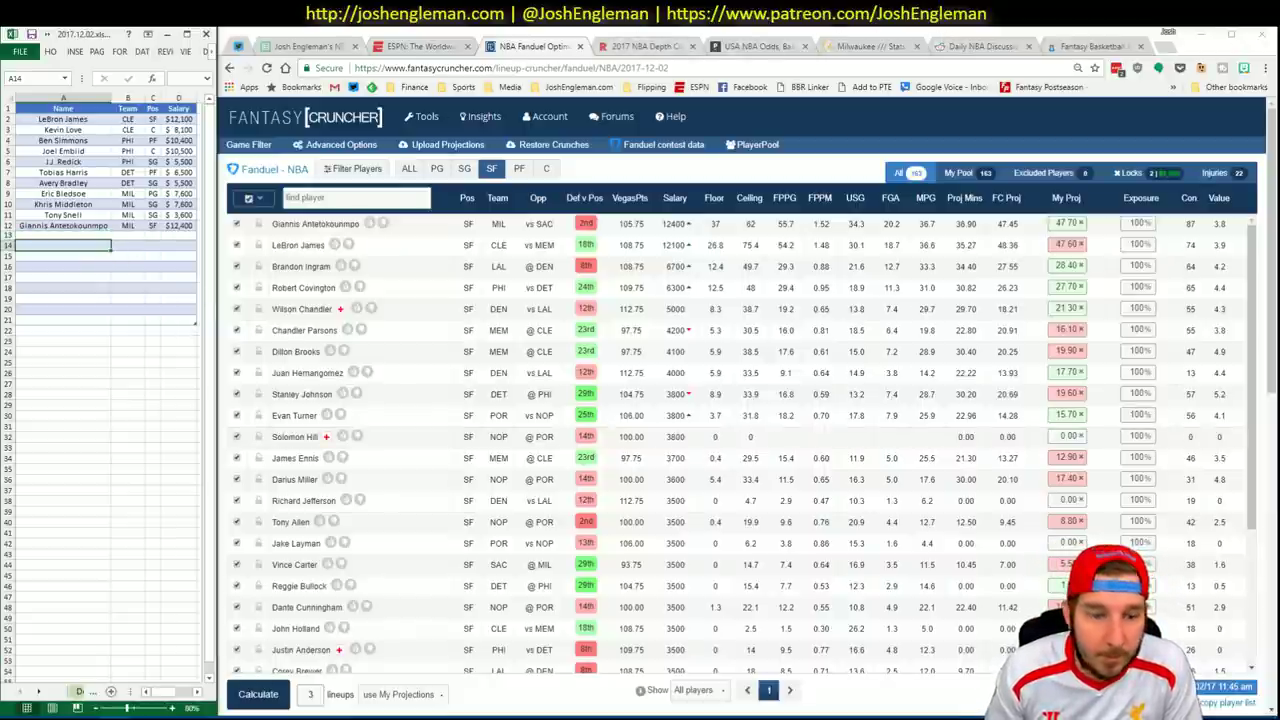
left_click(112, 698)
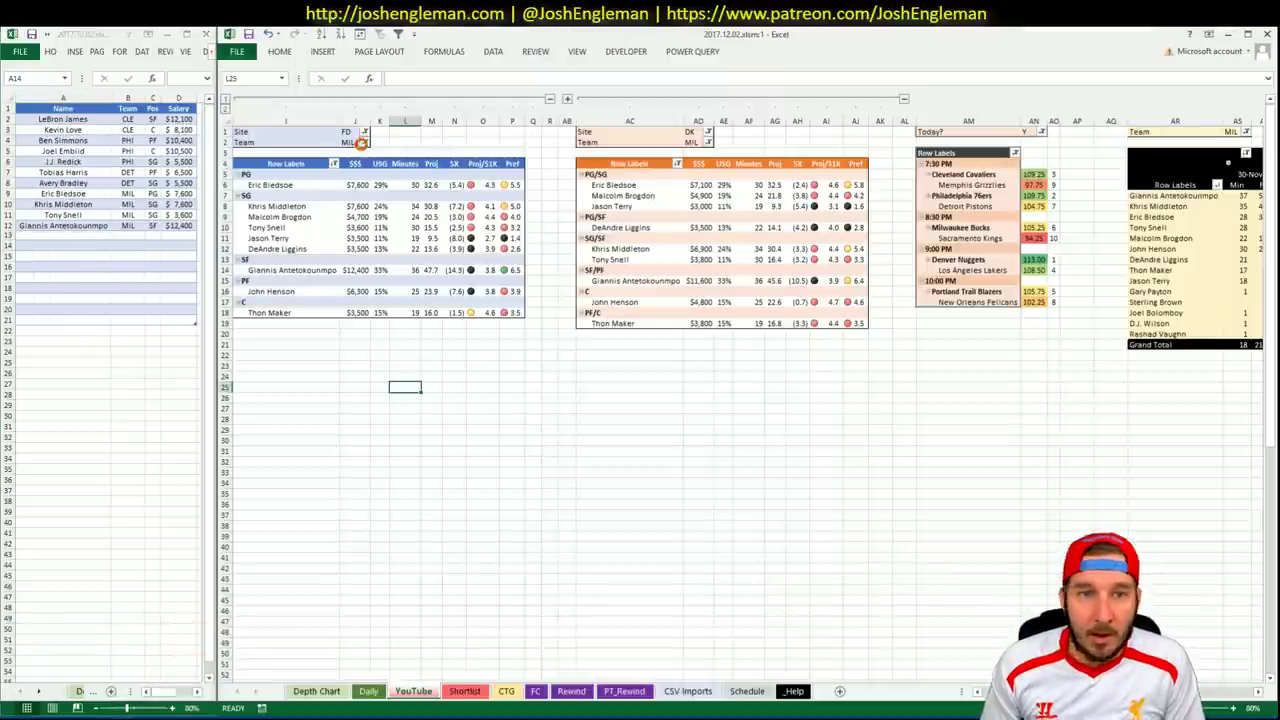
left_click(355, 142)
type("SAC")
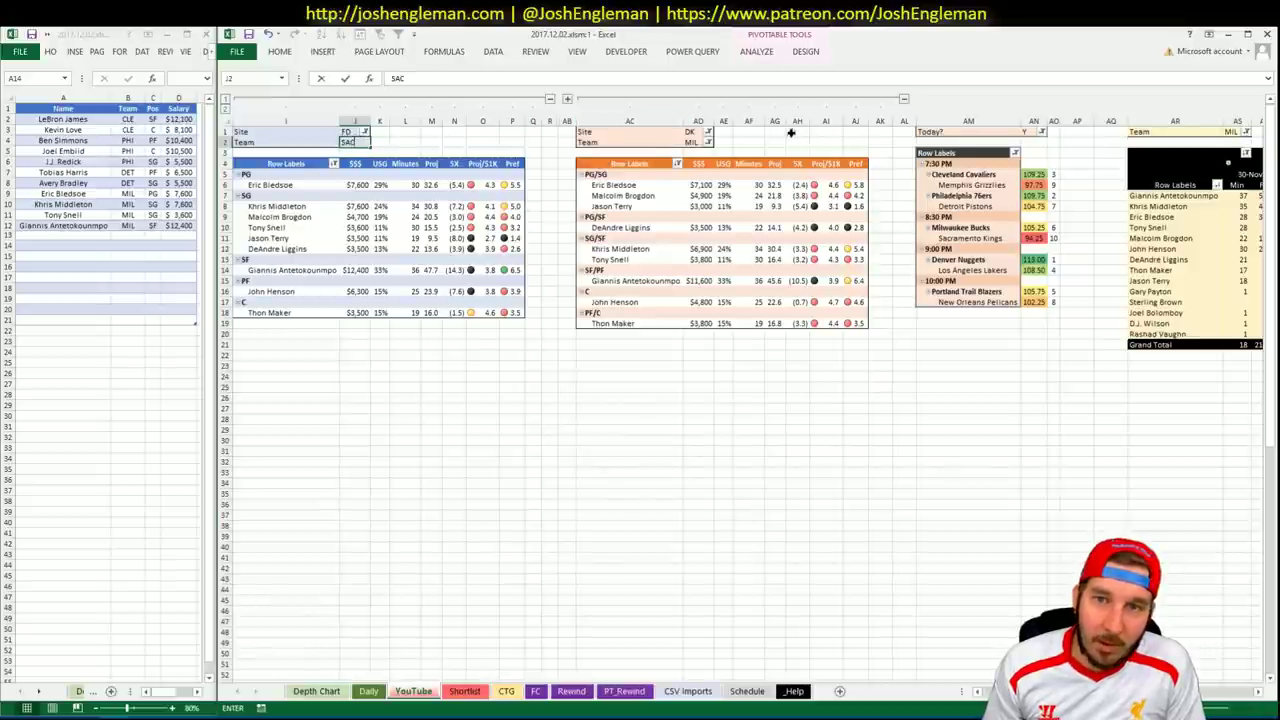
left_click(692, 142)
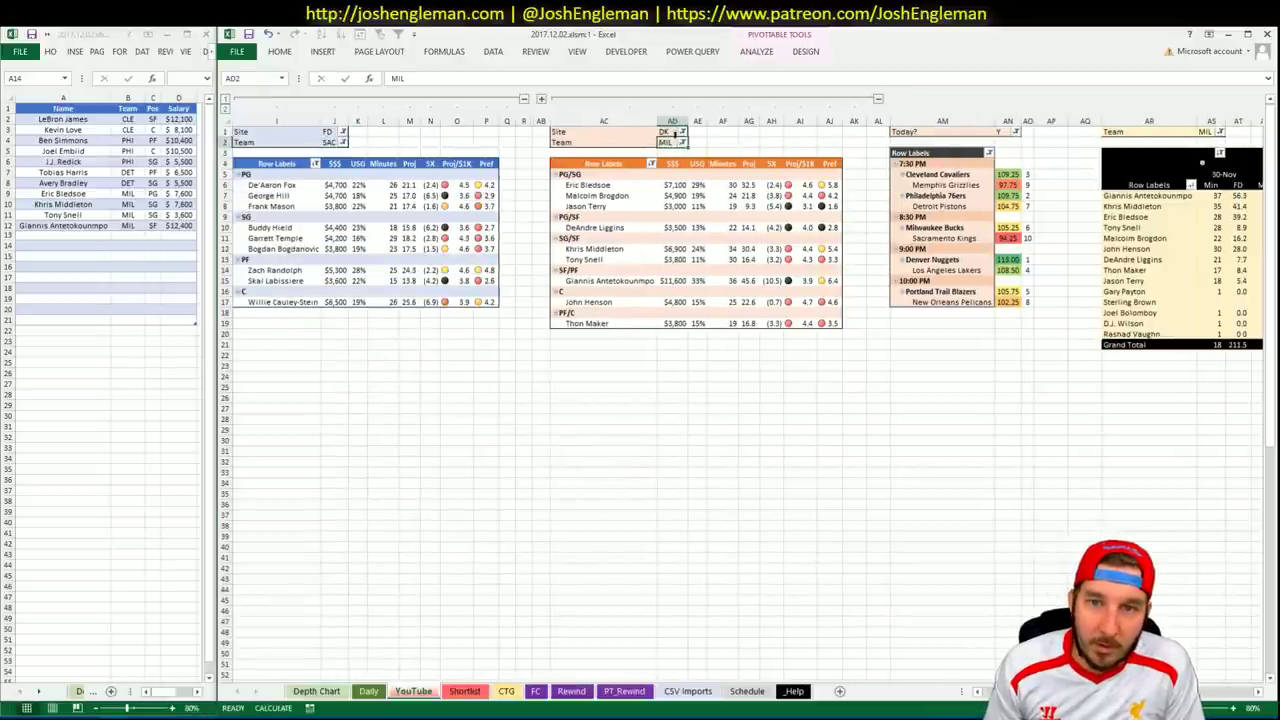
type("SAC")
left_click(748, 140)
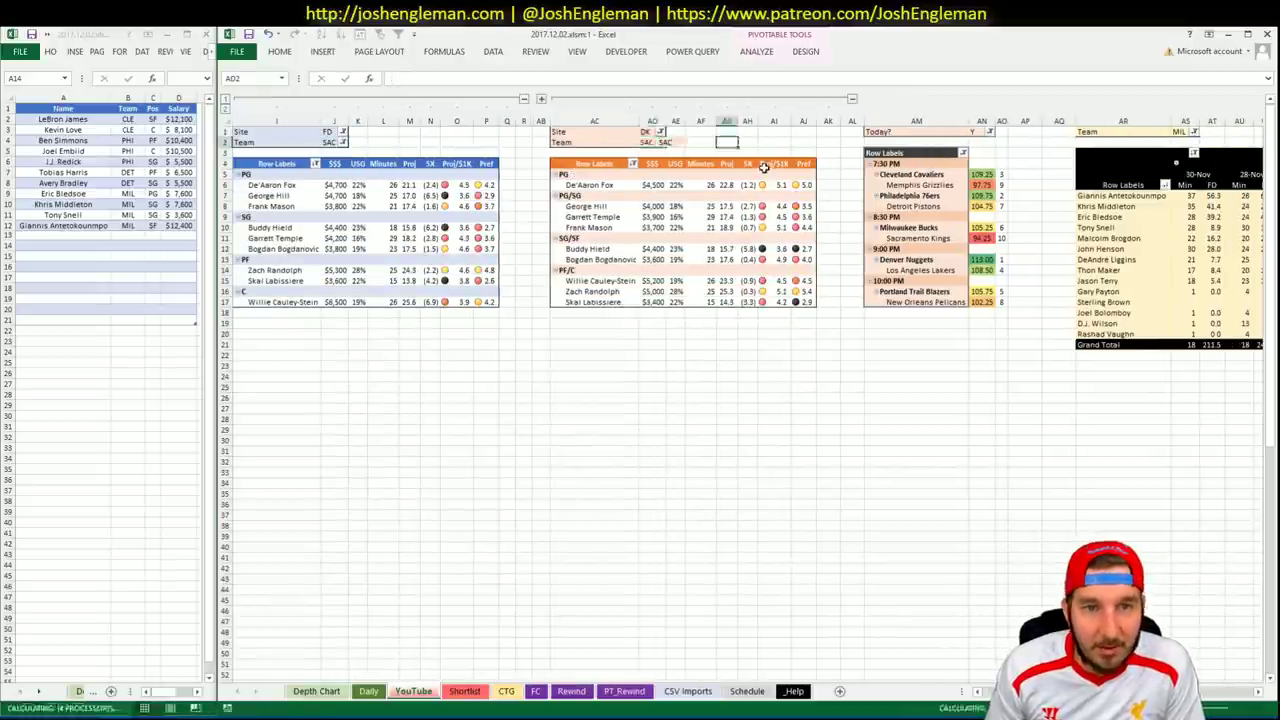
left_click(1185, 132)
type("SAC")
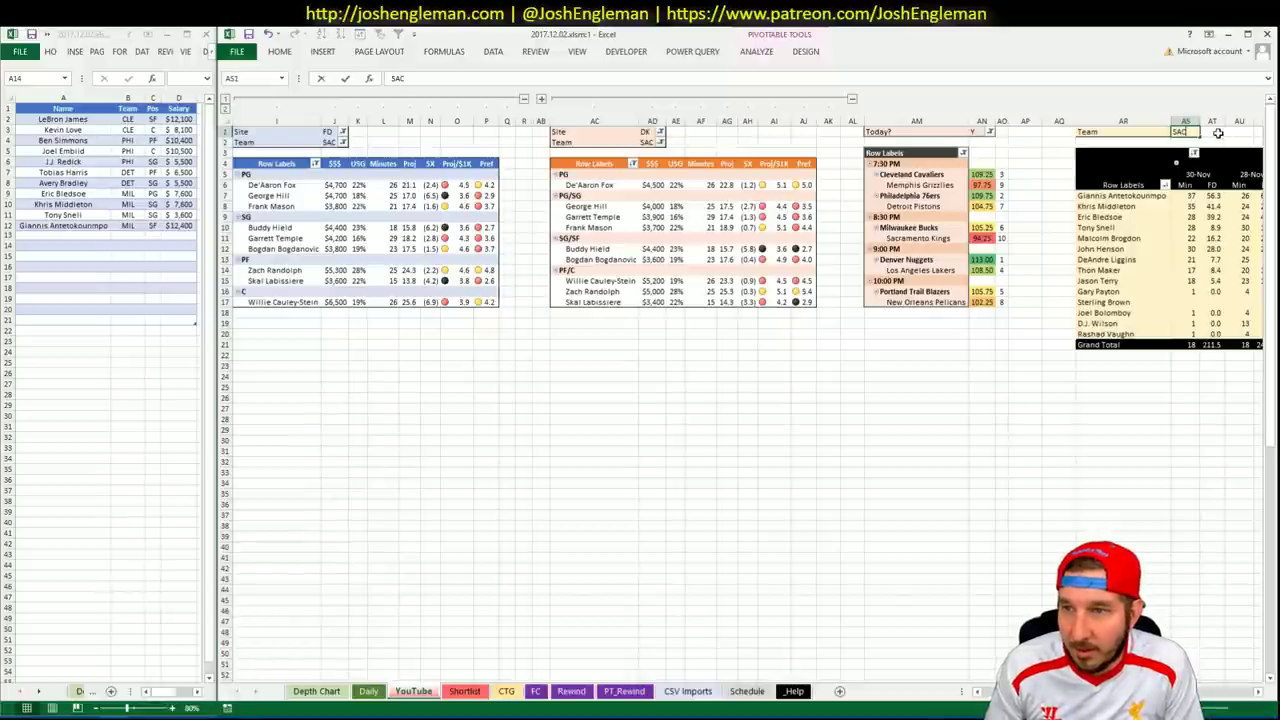
left_click(1112, 440)
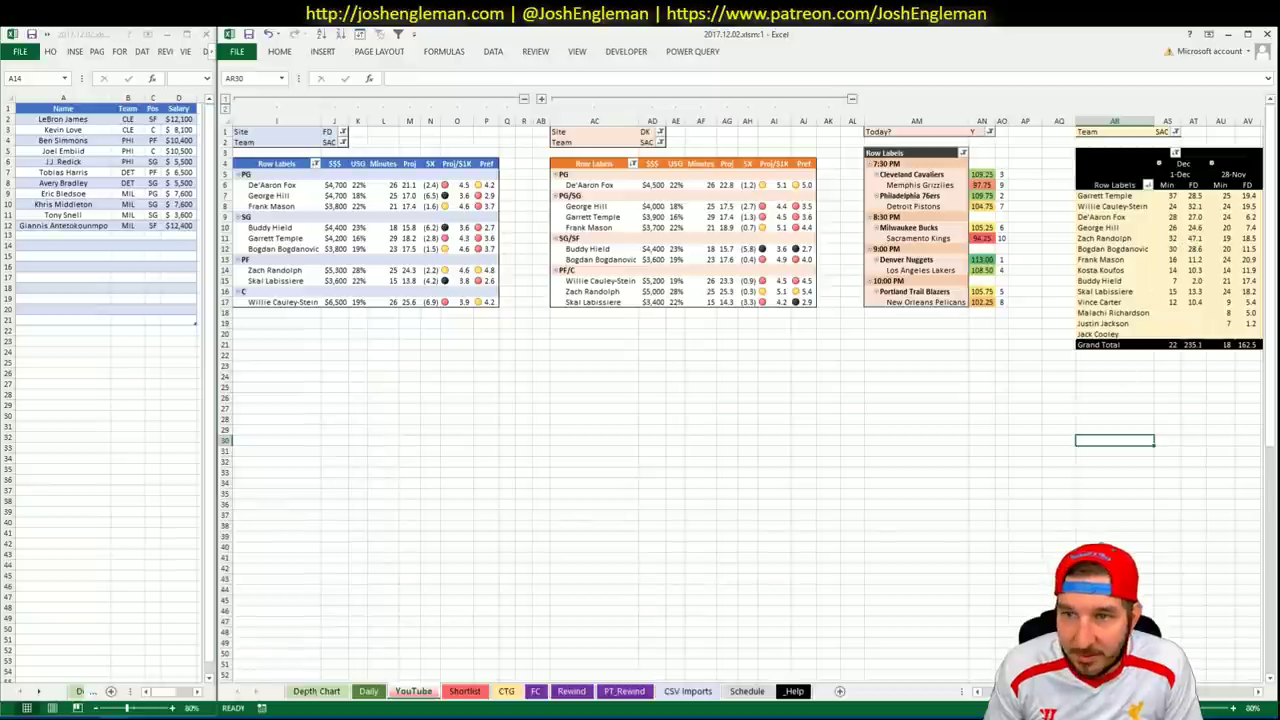
scroll(745, 380, "right", 3)
scroll(1168, 237, "left", 1)
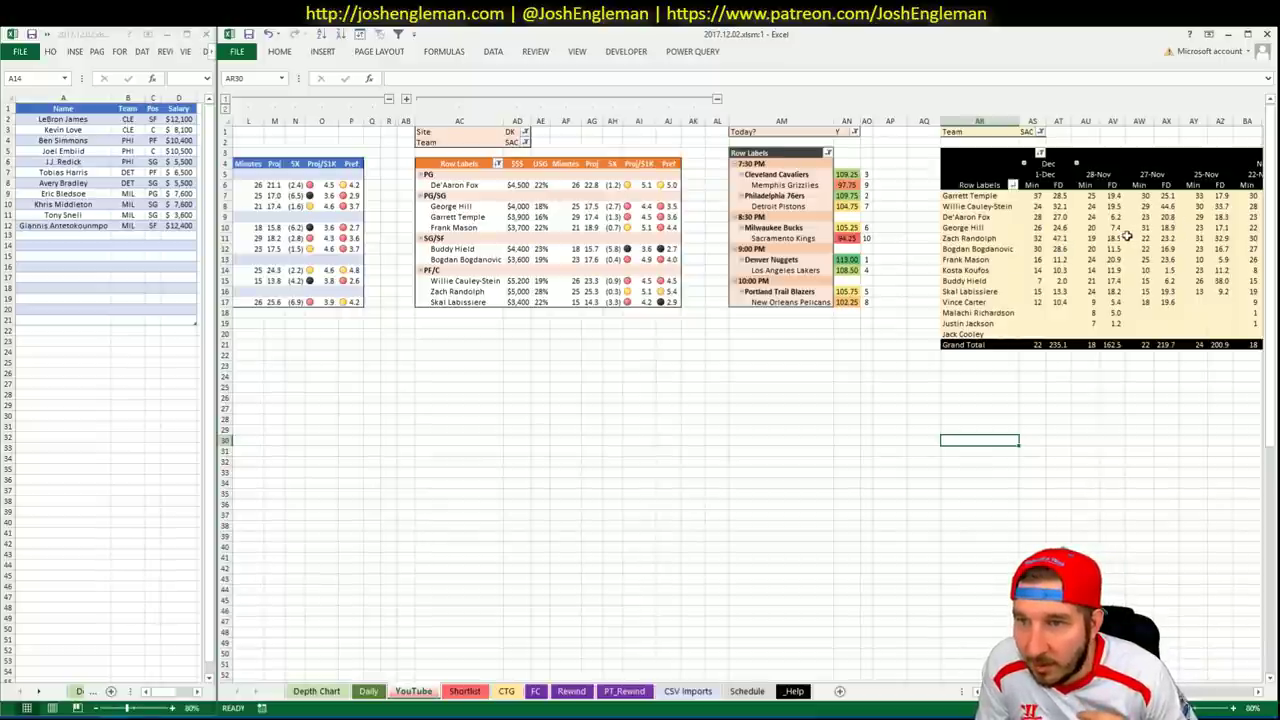
left_click(1085, 238)
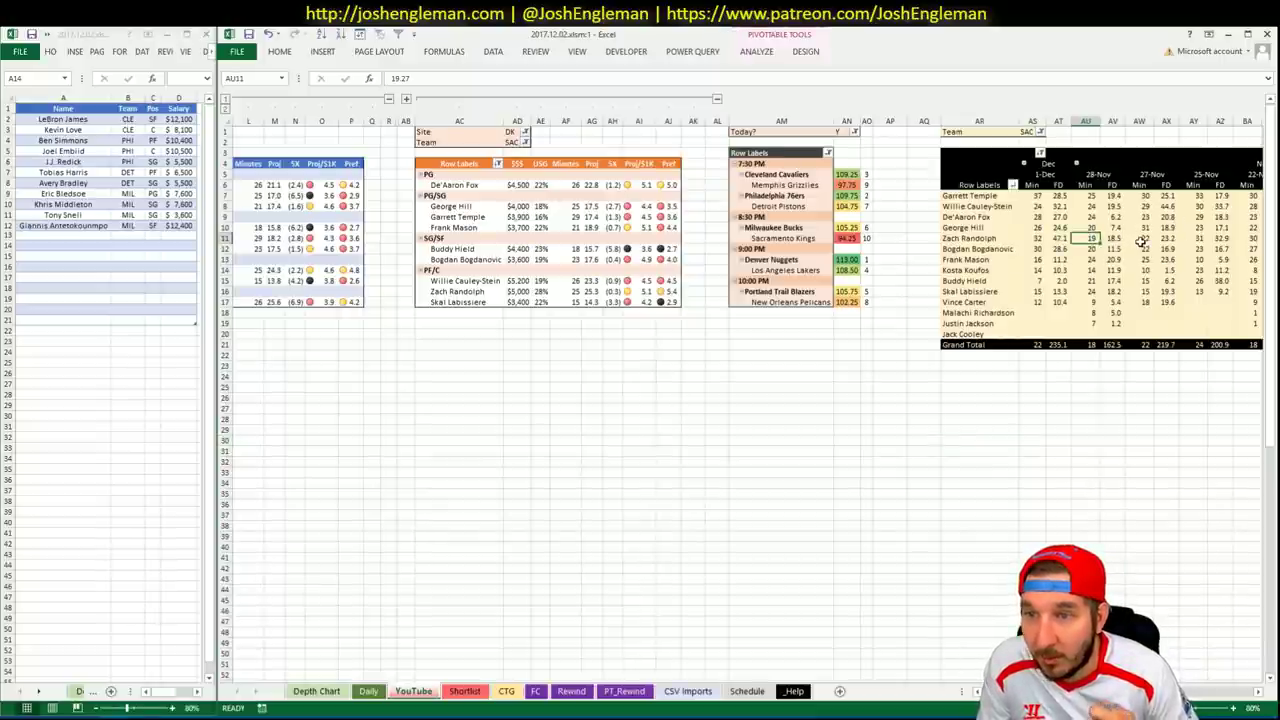
left_click(1140, 239)
scroll(748, 386, "right", 7)
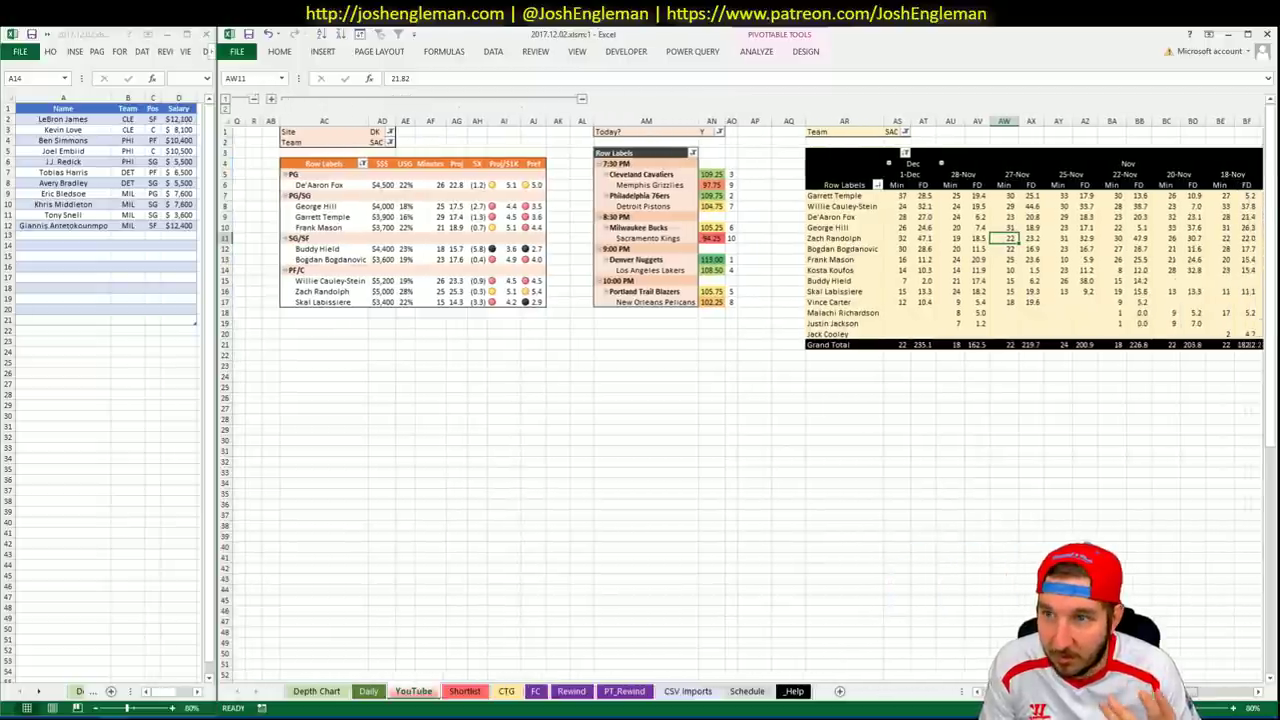
scroll(748, 386, "right", 2)
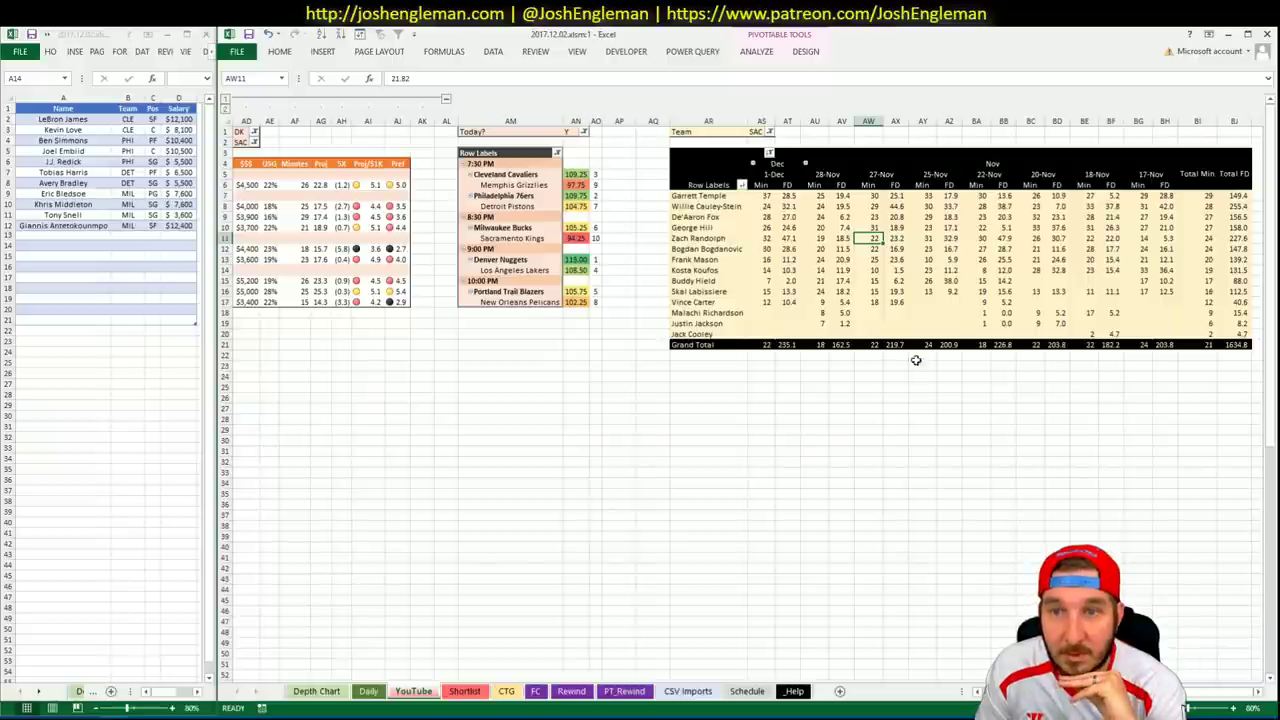
scroll(750, 390, "left", 10)
scroll(606, 569, "right", 2)
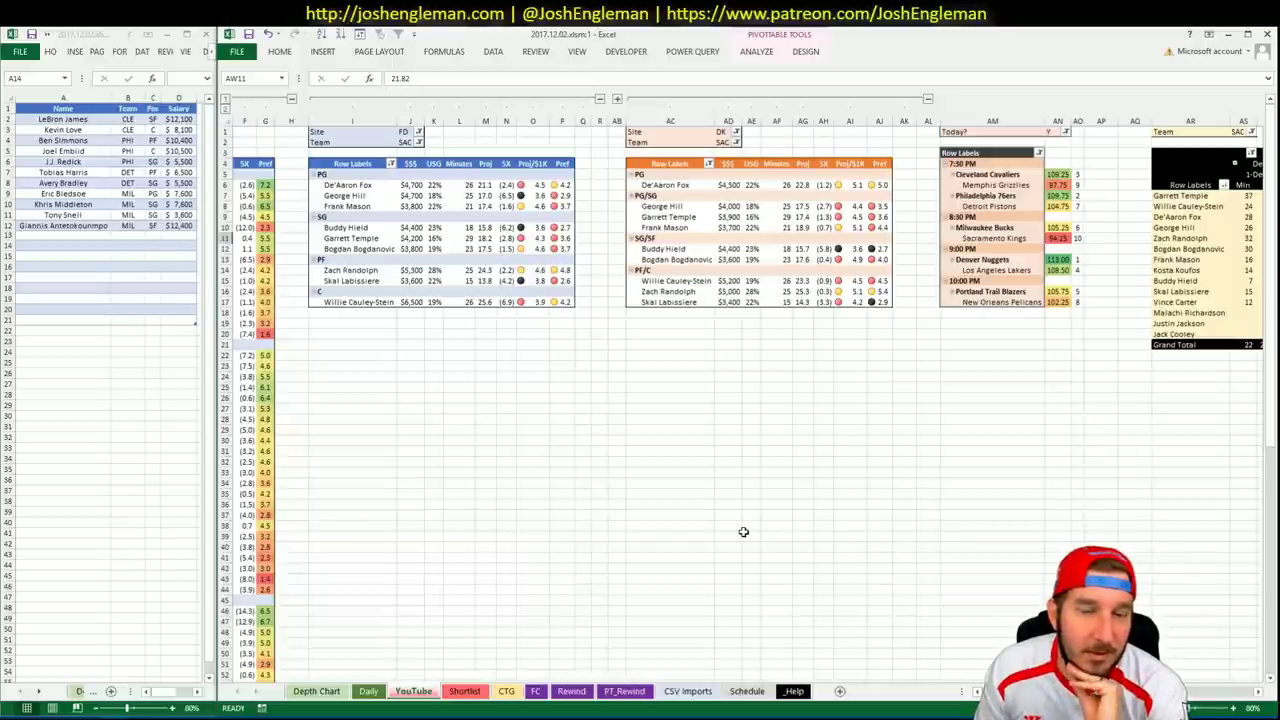
scroll(745, 400, "right", 3)
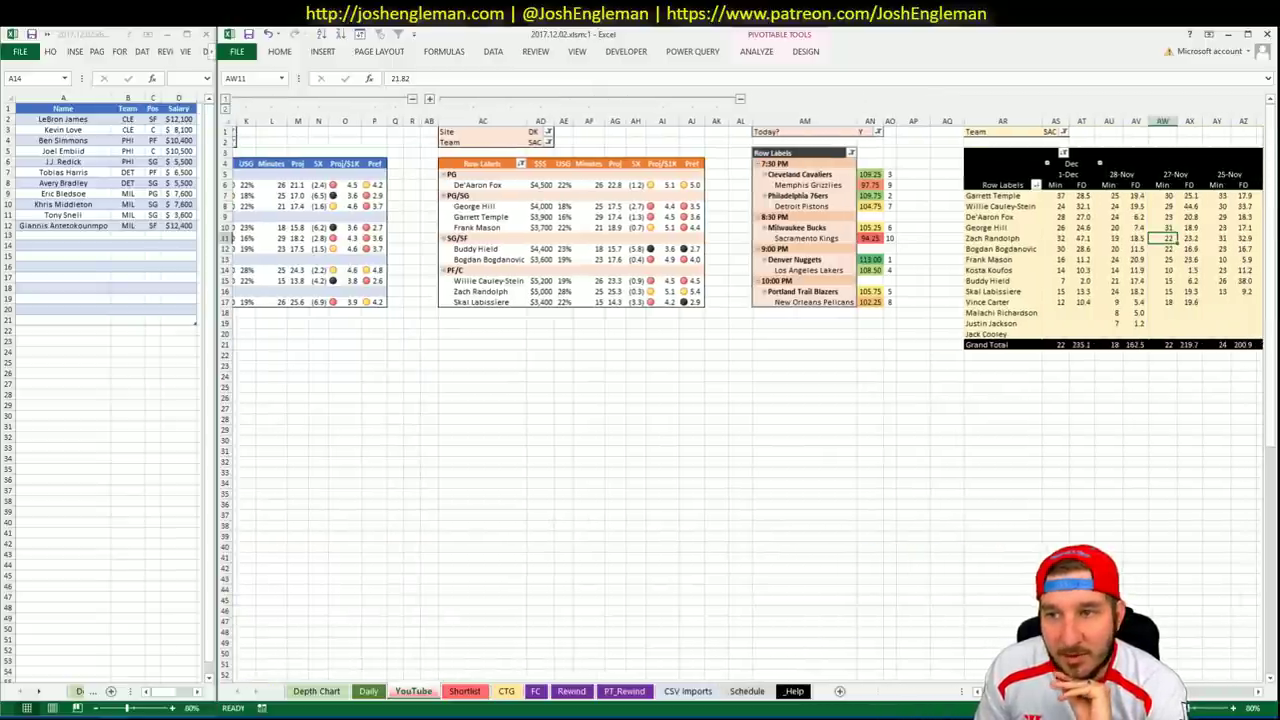
scroll(745, 400, "left", 5)
scroll(745, 400, "right", 5)
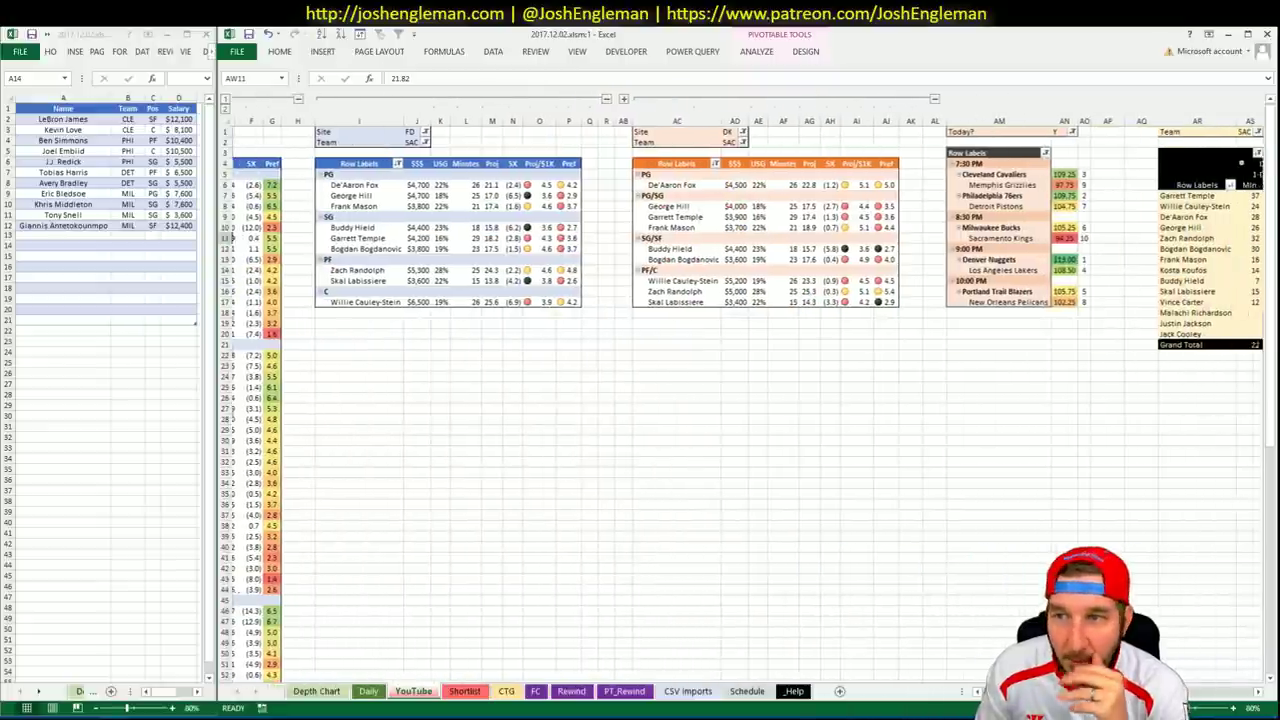
scroll(685, 353, "left", 5)
left_click(685, 353)
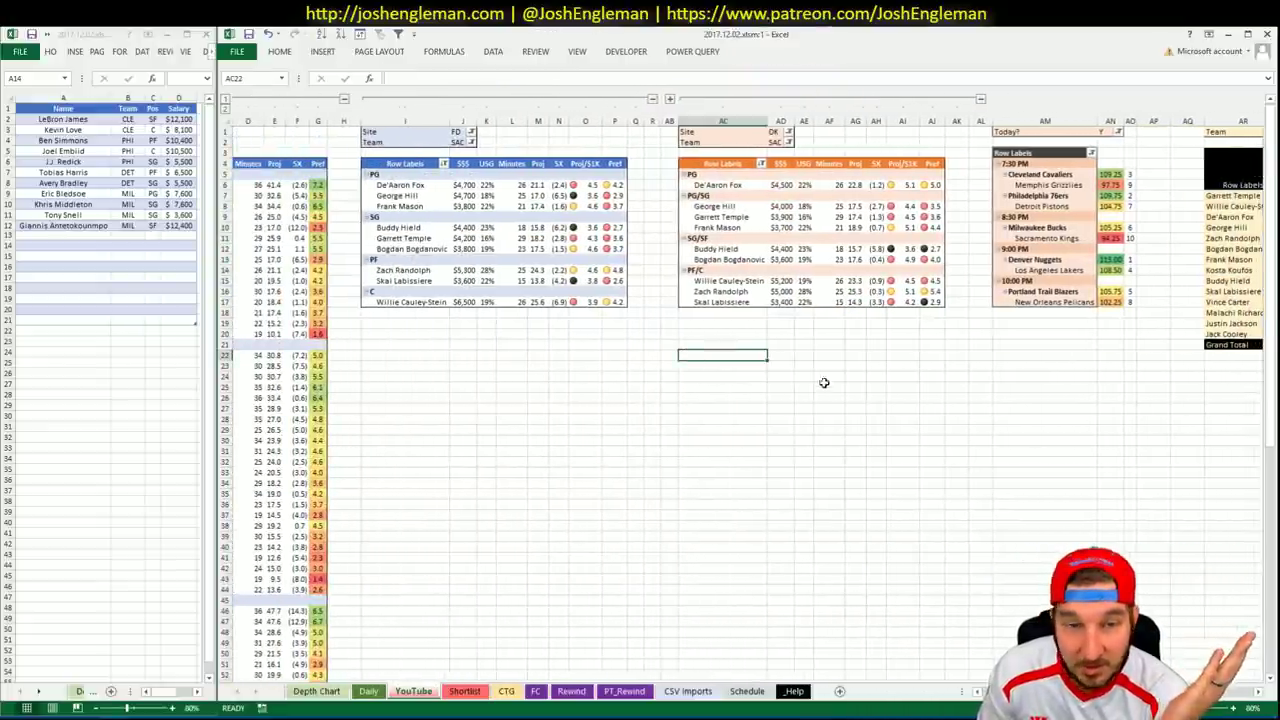
key("alt+Tab")
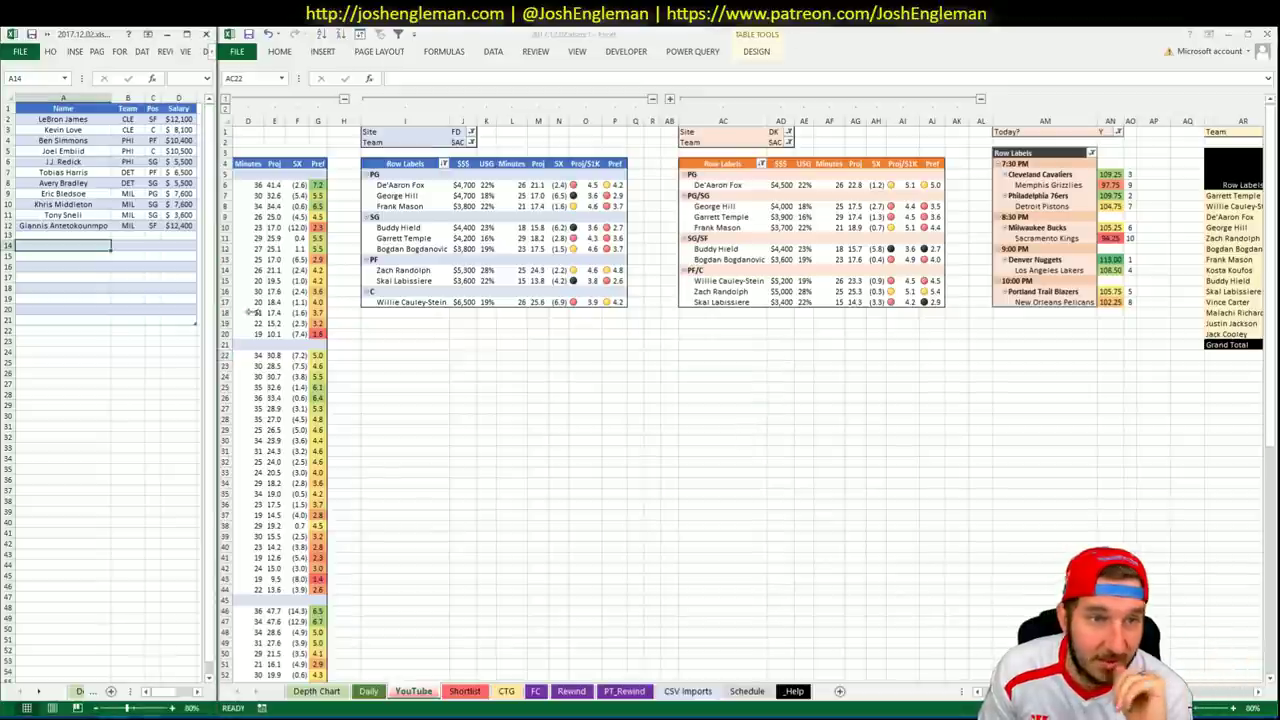
Change the FanDuel and DraftKings pivot team filters from SAC to DEN.
left_click(543, 334)
left_click(571, 436)
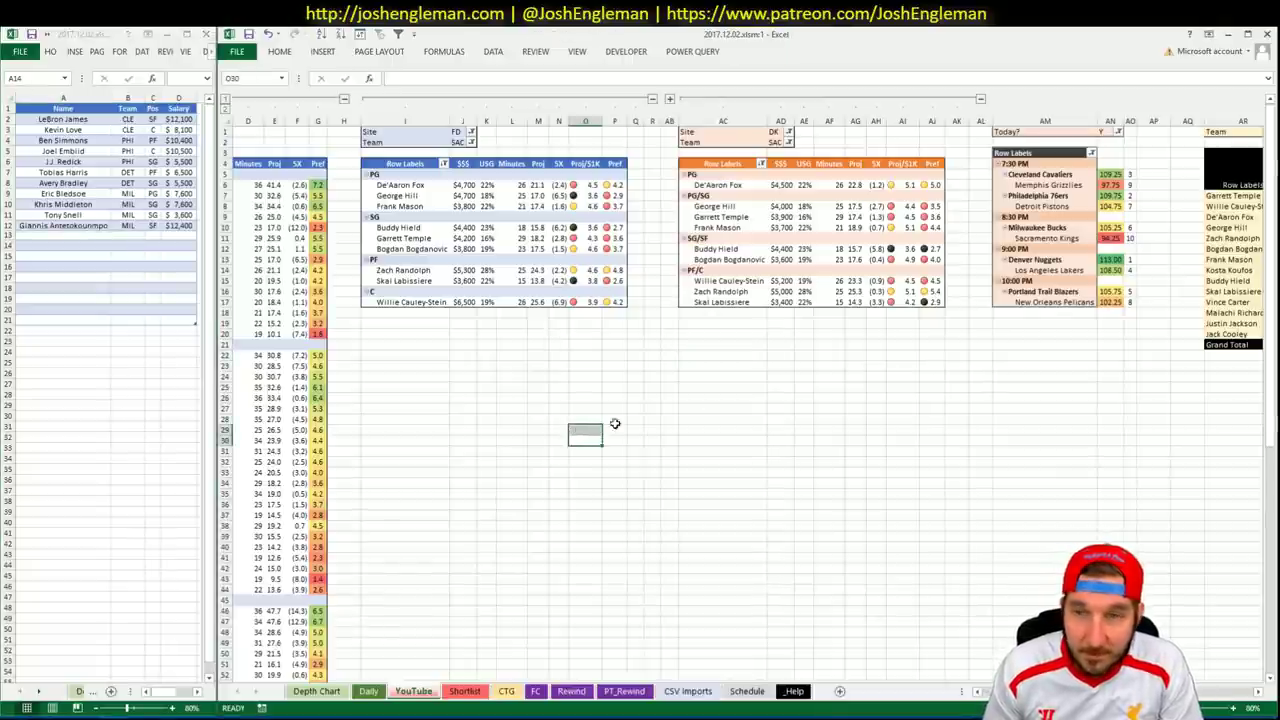
left_click(458, 142)
type("DEN")
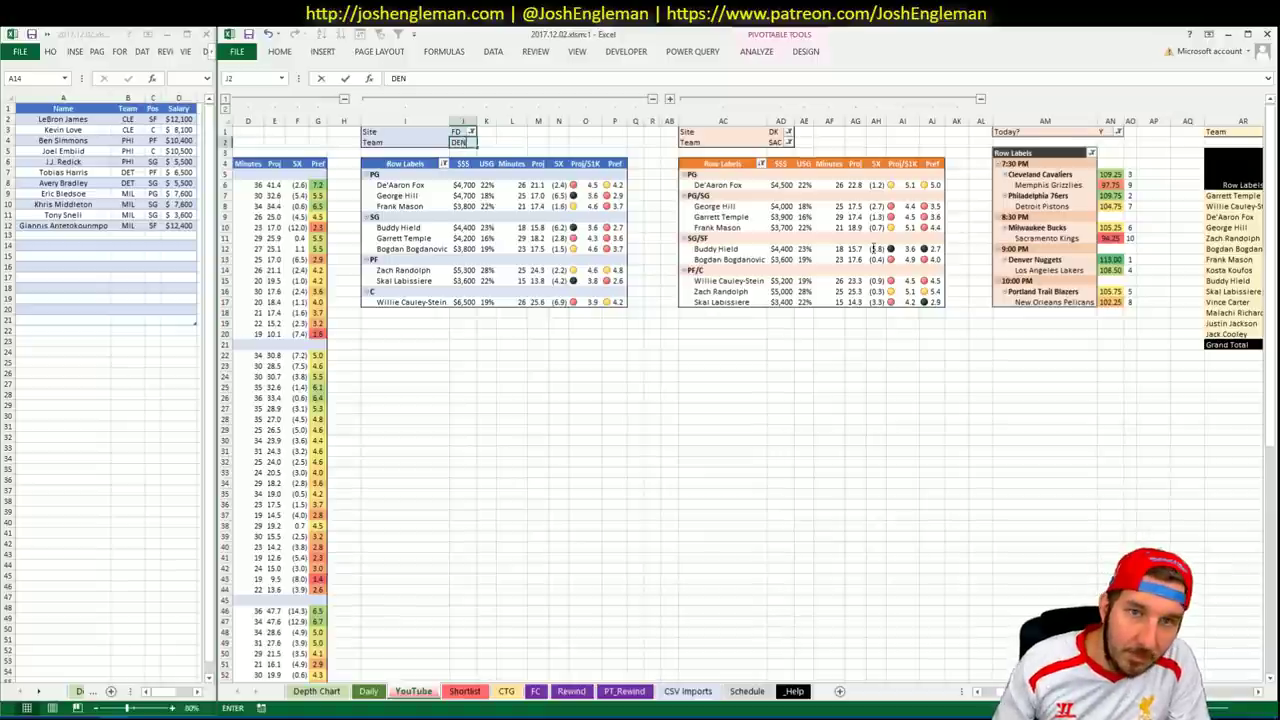
left_click(776, 142)
type("DEN")
key("Return")
key("Return")
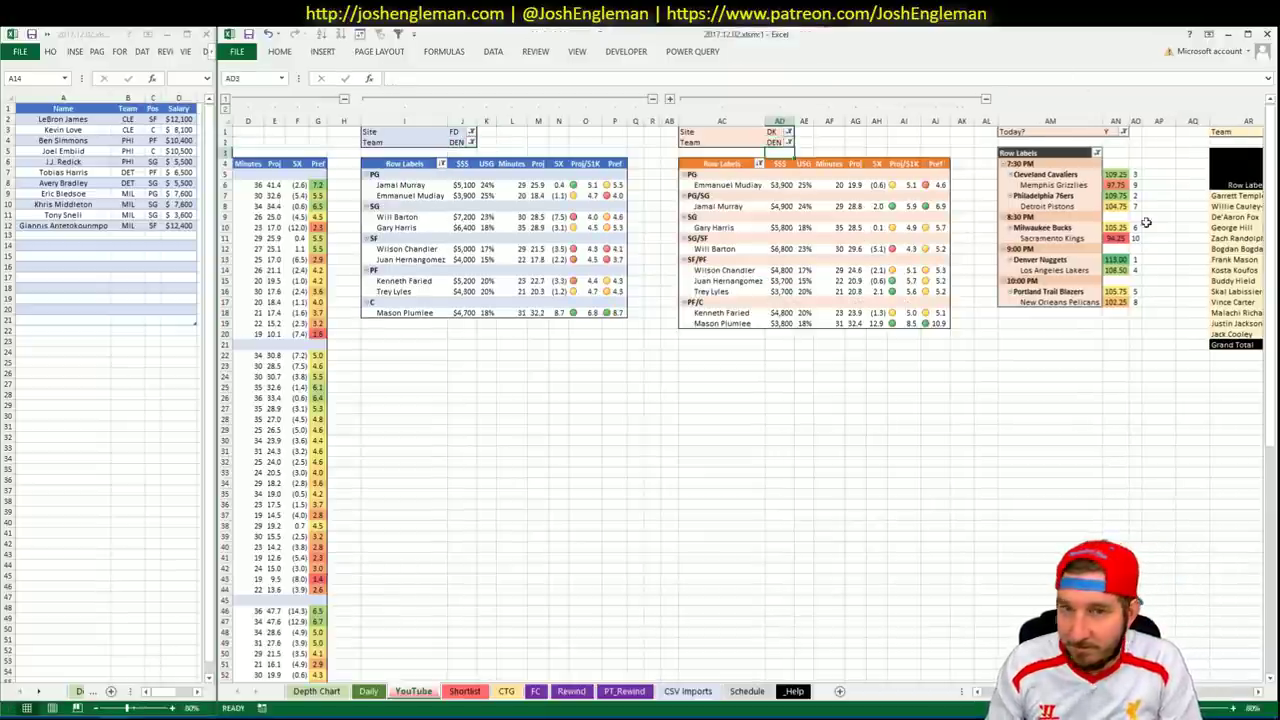
Set the recent-minutes pivot's team filter in AS1 to DEN.
left_click(1220, 142)
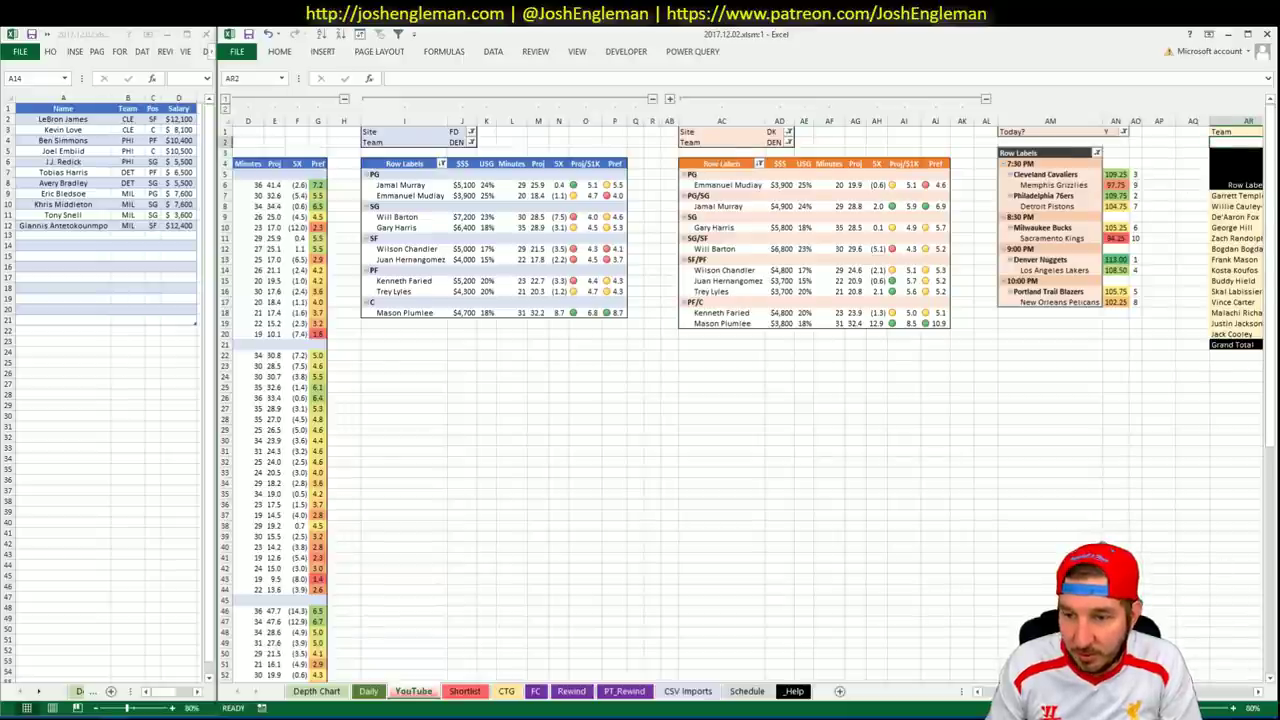
scroll(990, 147, "right", 5)
left_click(983, 131)
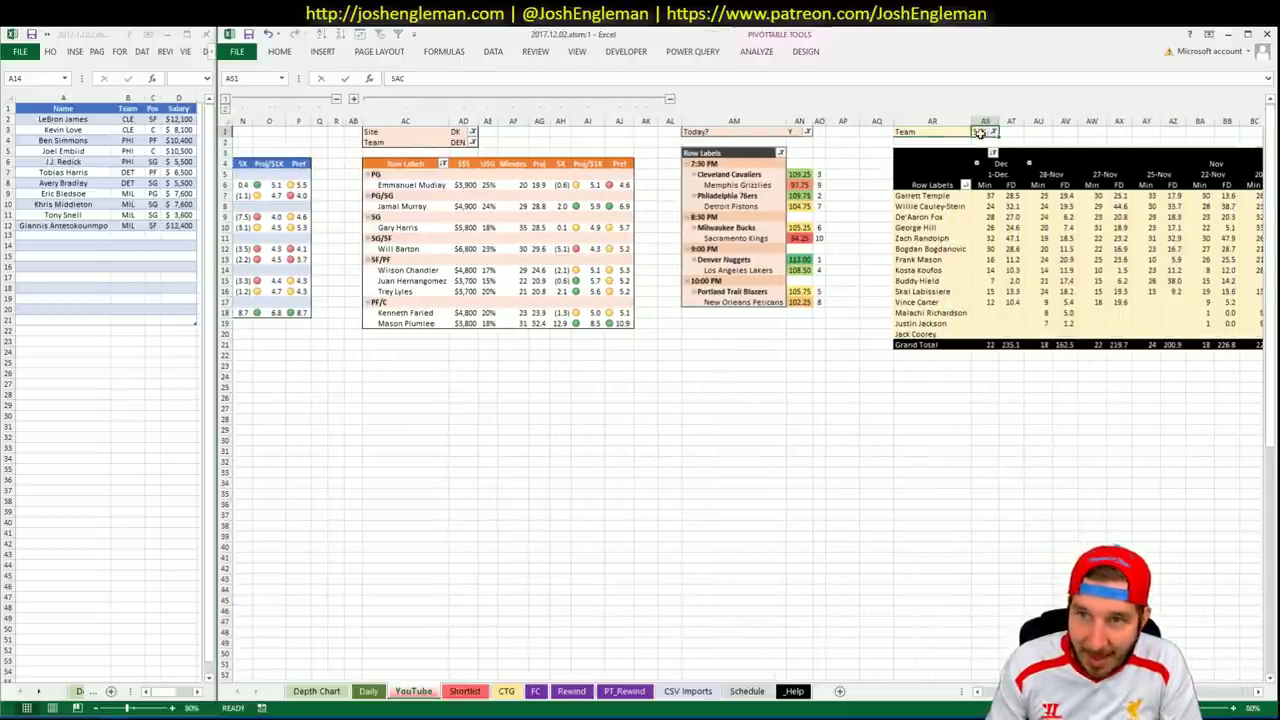
type("DEN")
key("Return")
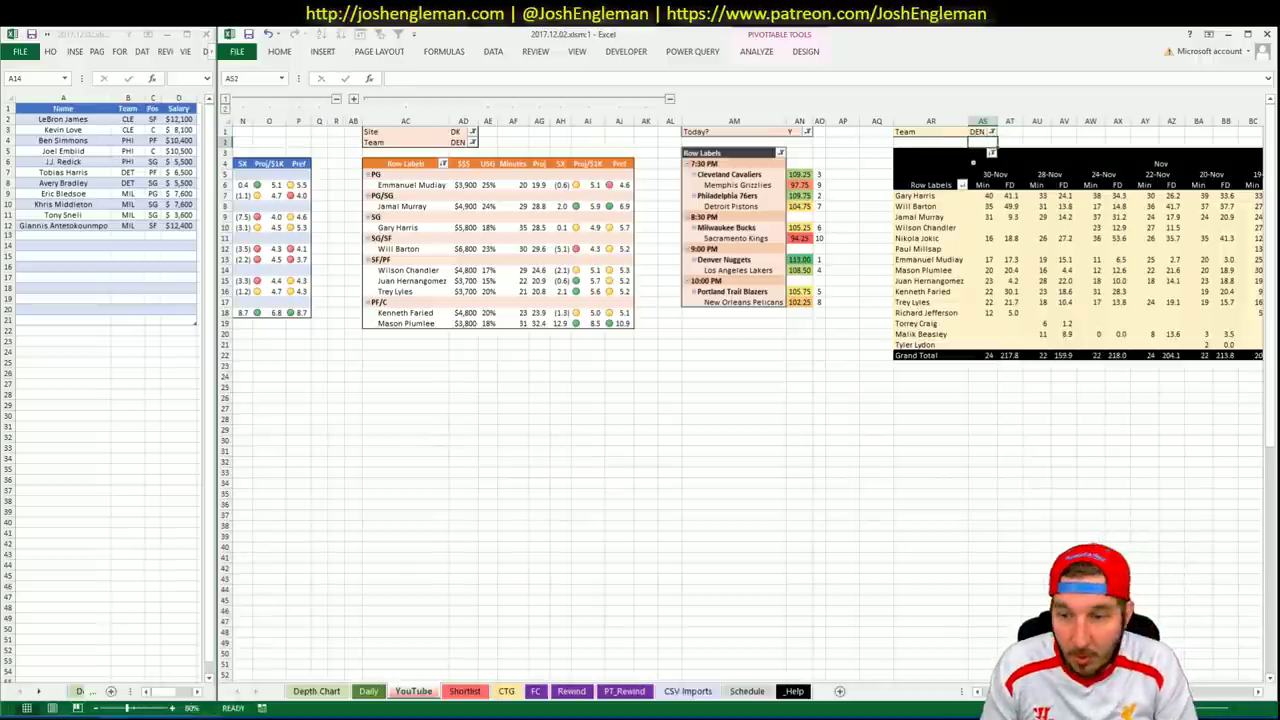
key("alt+Tab")
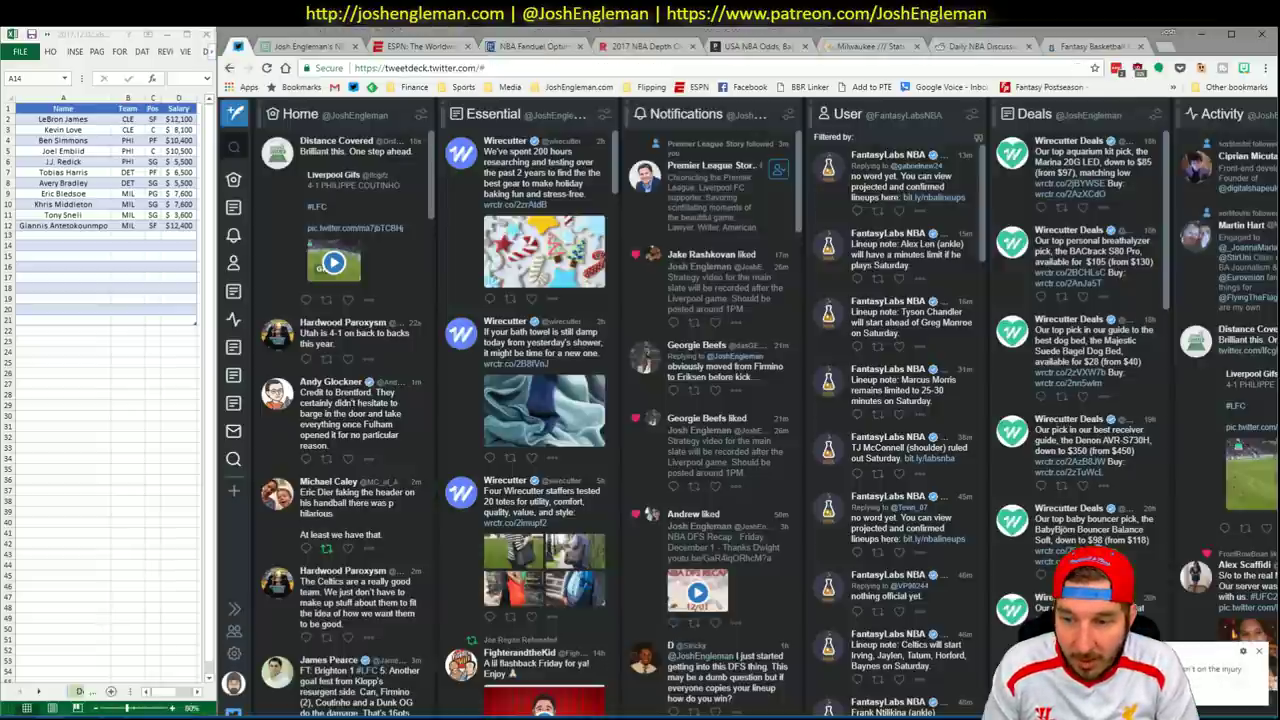
Read the FantasyLabs NBA injury reply in TweetDeck, then bring back the Excel pivot workbook.
left_click(1258, 655)
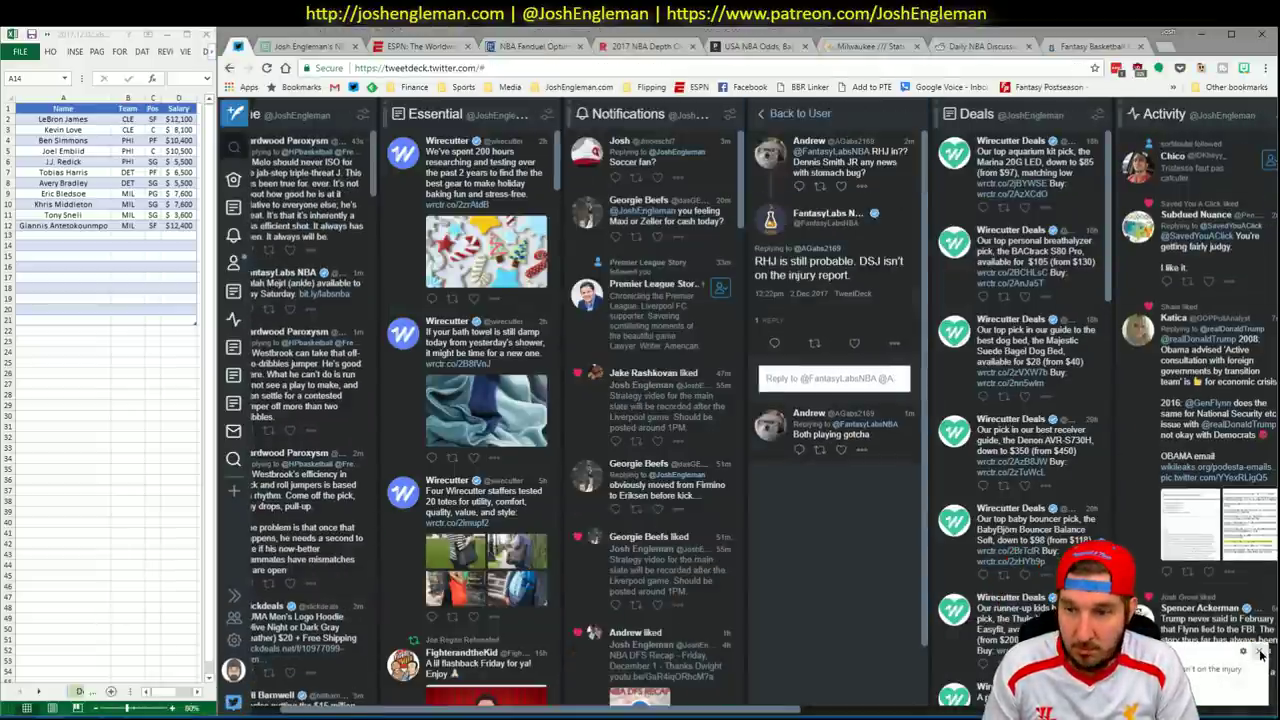
left_click(825, 117)
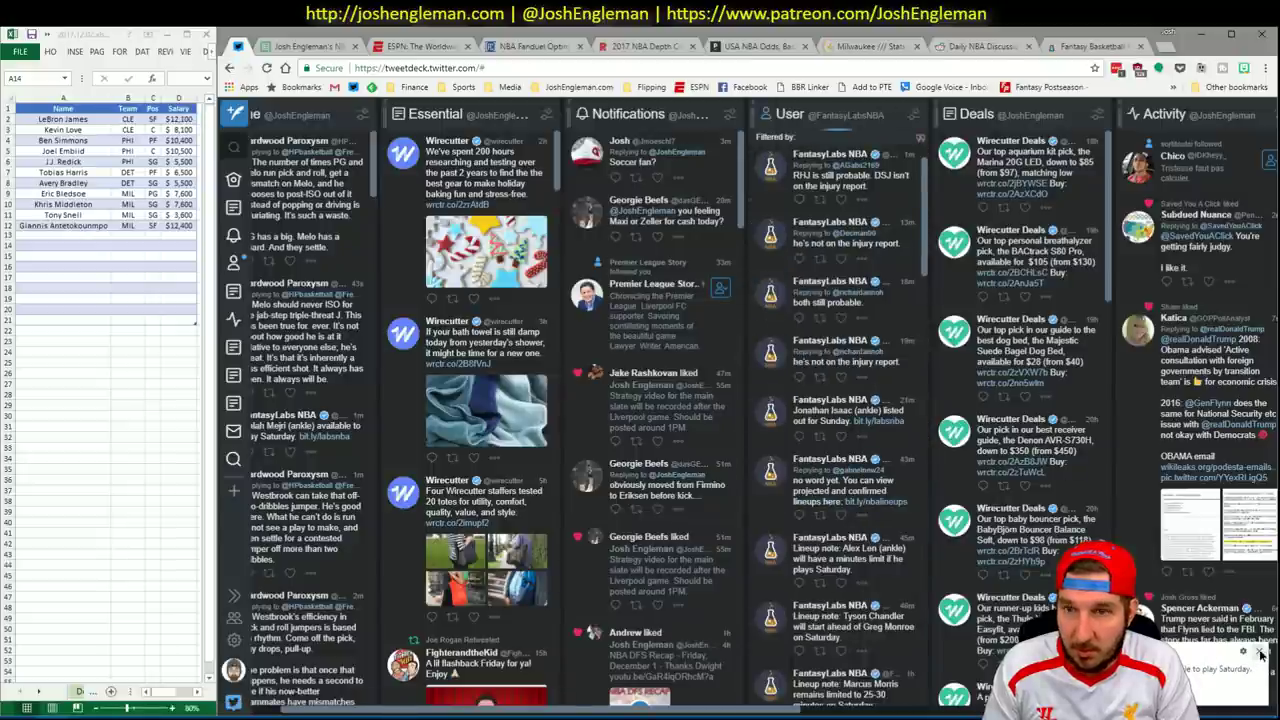
mouse_move(129, 714)
left_click(129, 683)
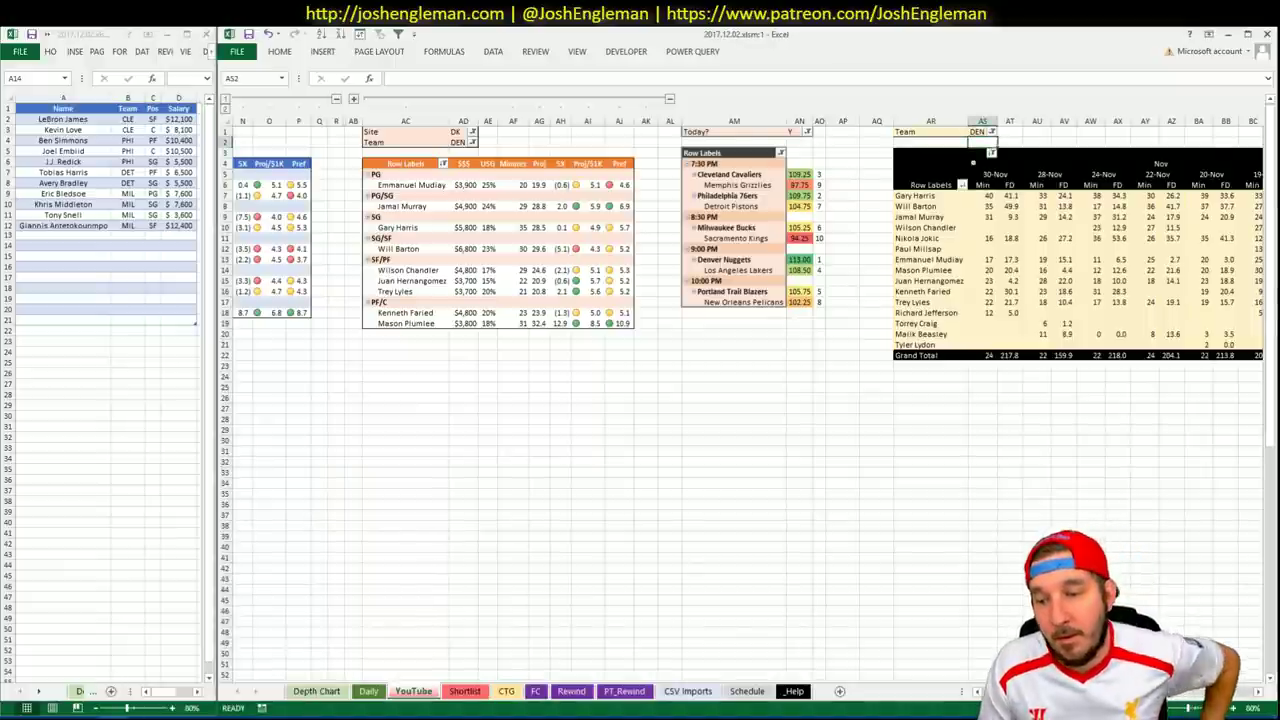
scroll(640, 480, "left", 10)
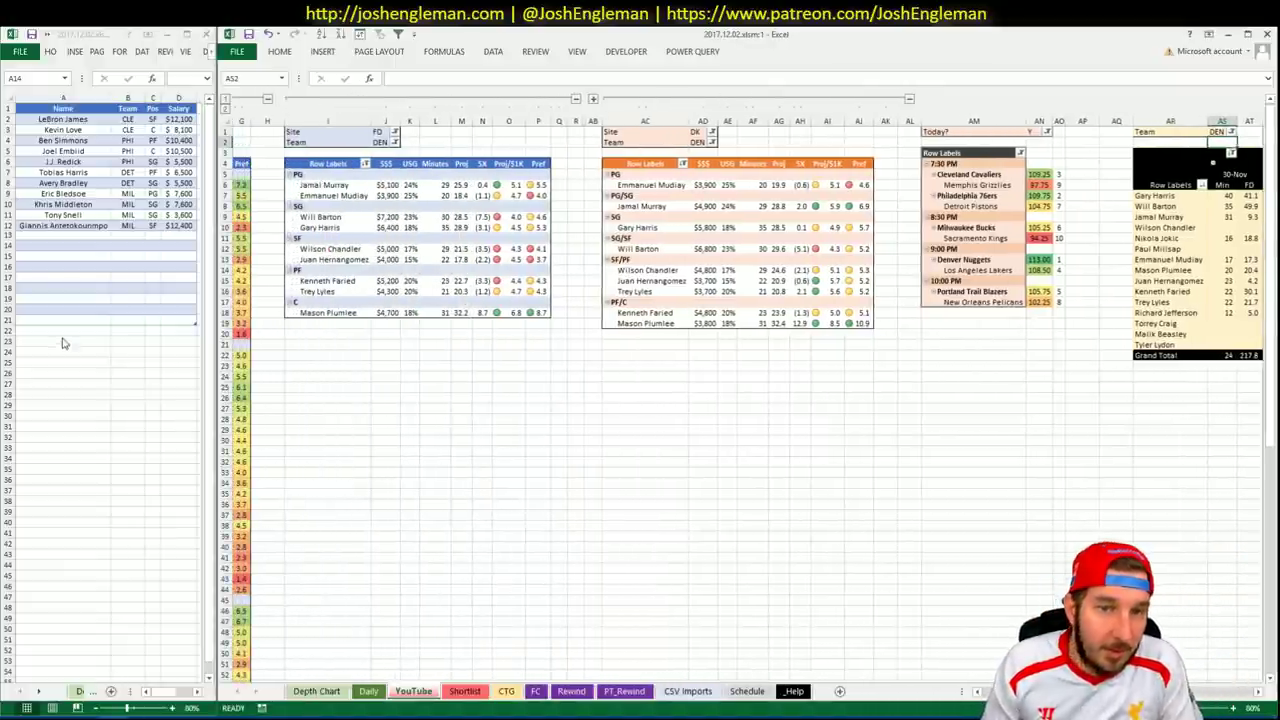
Enter Mason Plumlee in A13 so the shortlist shows DEN, C, $4,700.
left_click(66, 236)
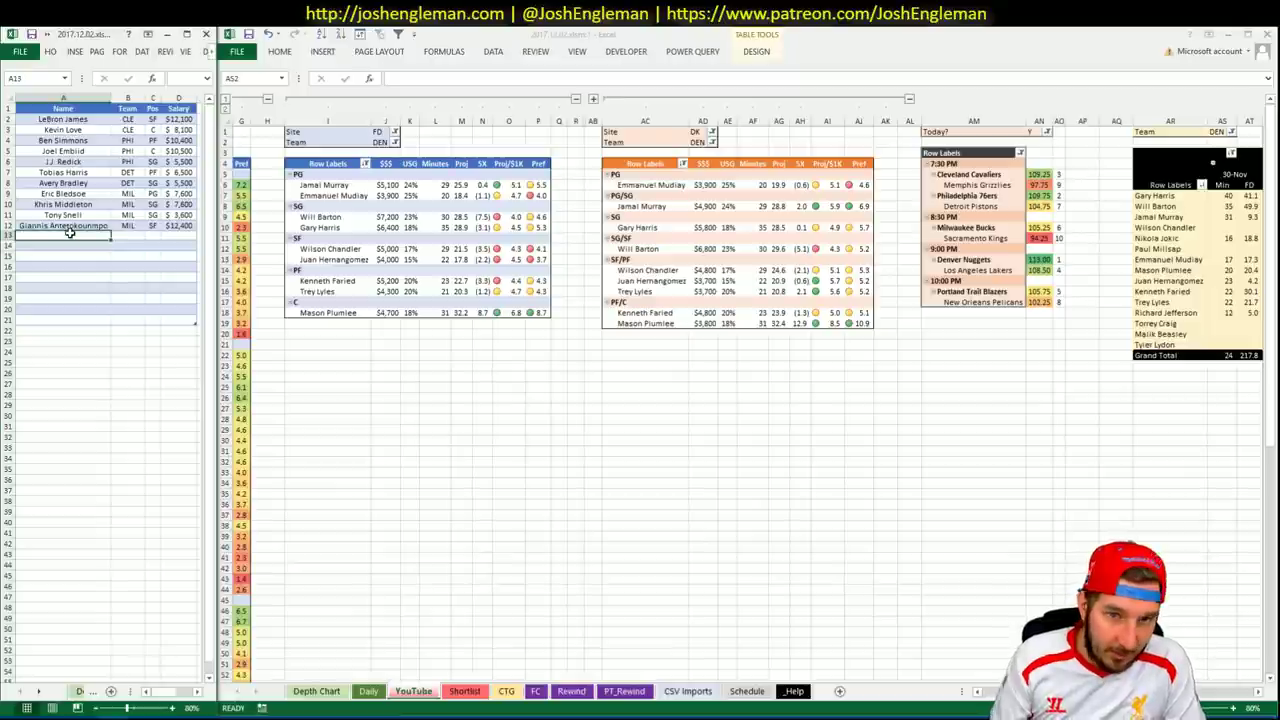
type("Mason Plum")
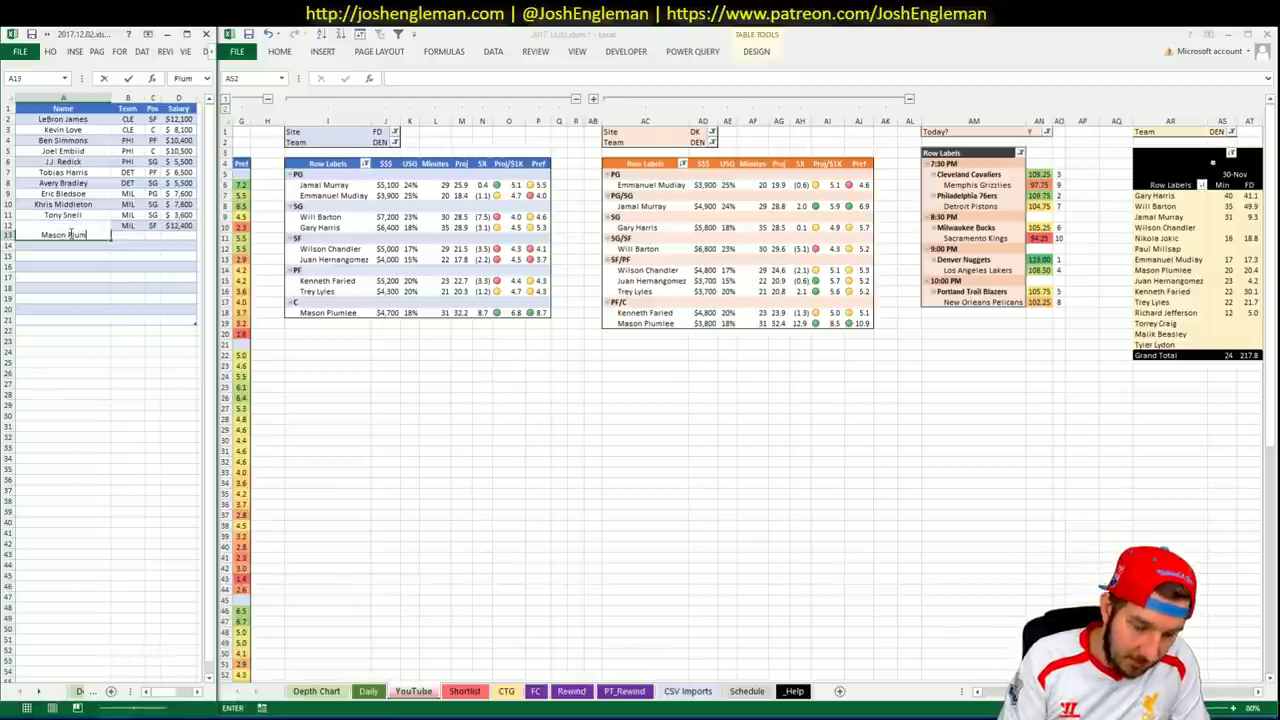
type("lee")
key("Return")
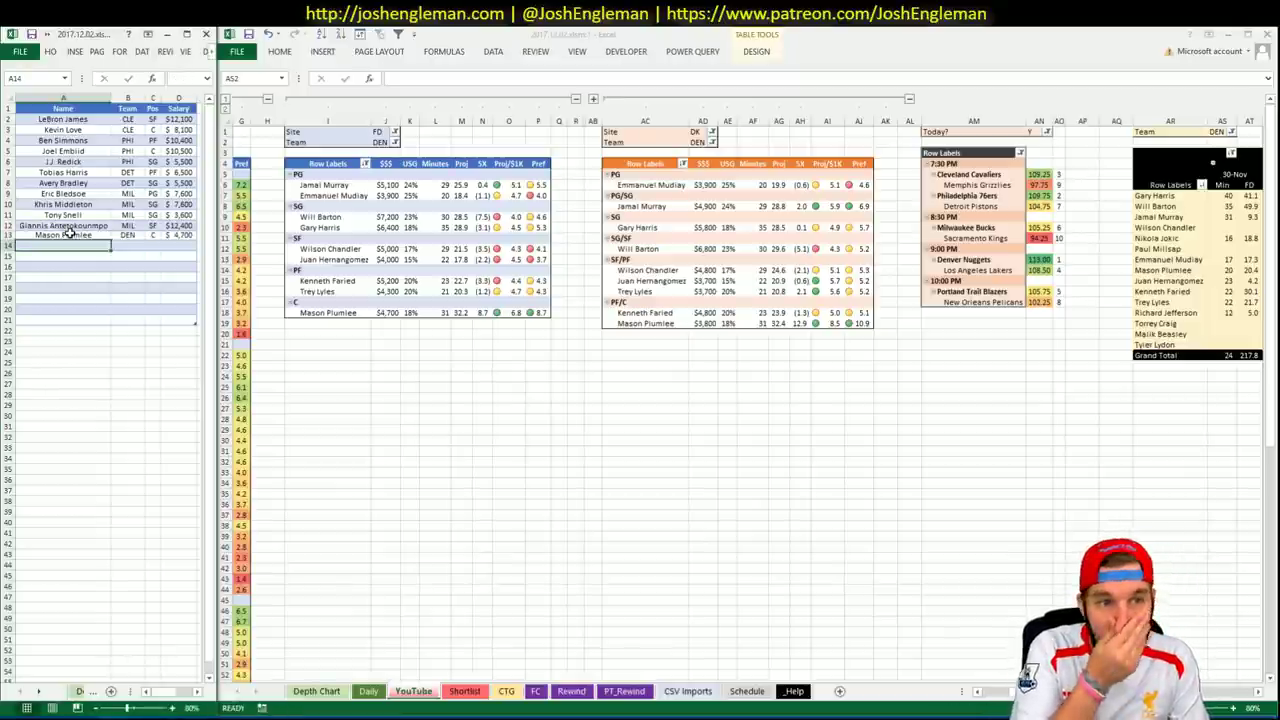
left_click(8, 99)
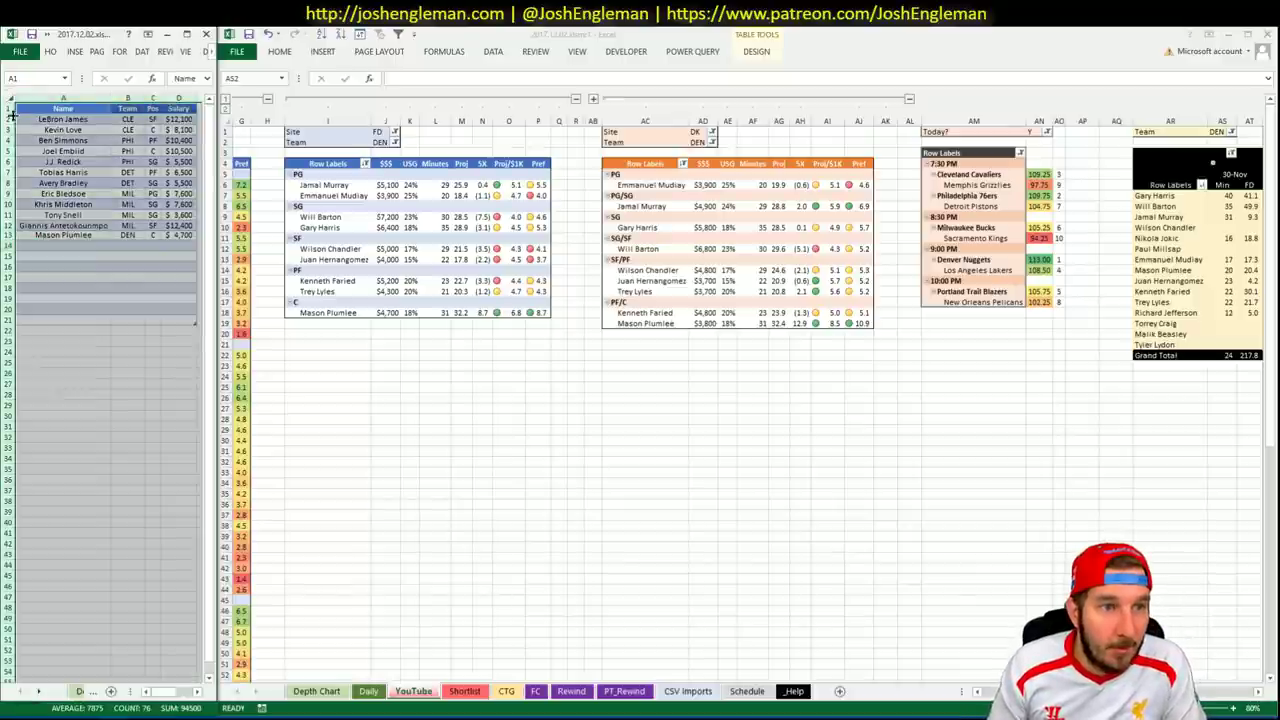
left_click(420, 346)
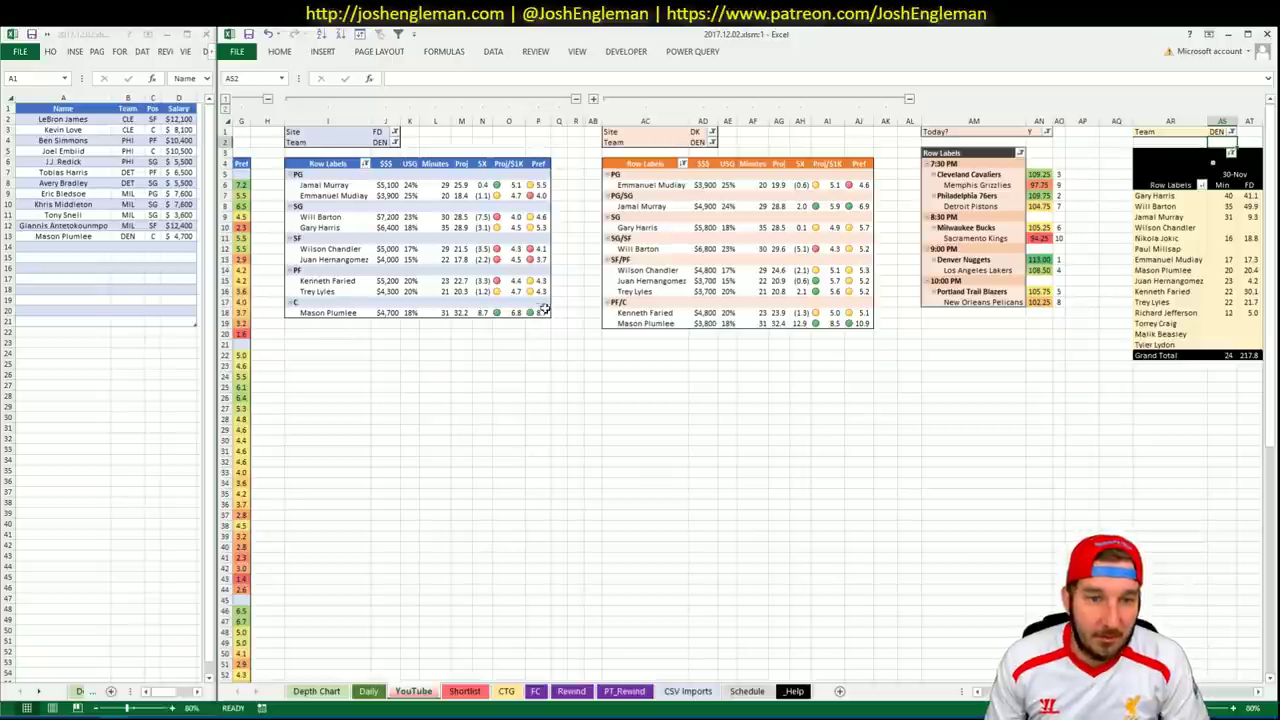
left_click(409, 344)
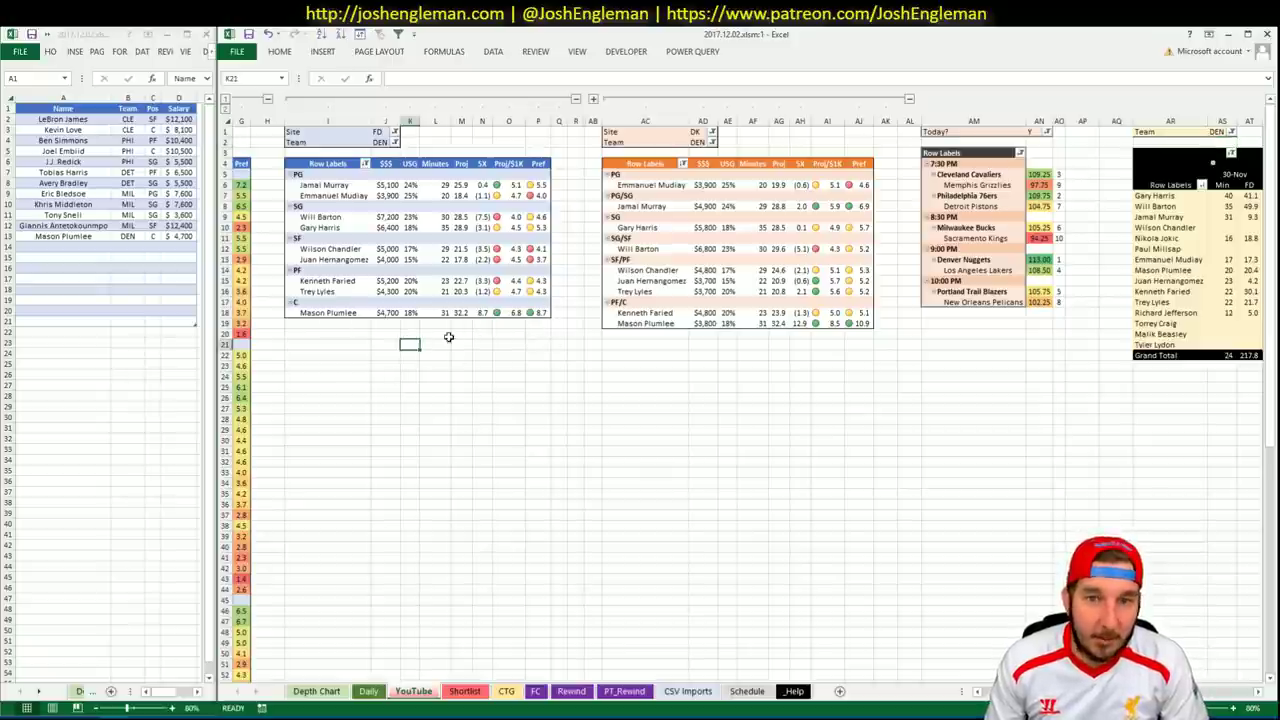
Search Cleaning the Glass for the Denver Nuggets team stats page.
key("alt+Tab")
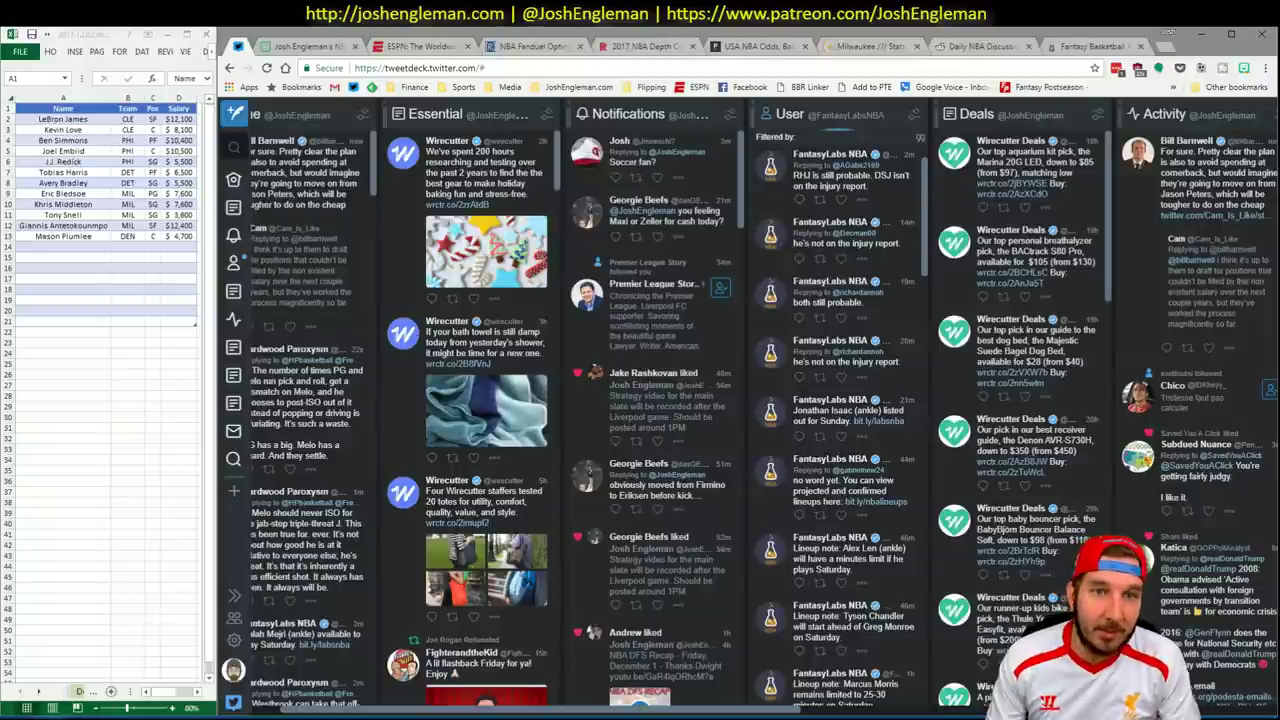
left_click_drag(335, 710, 285, 692)
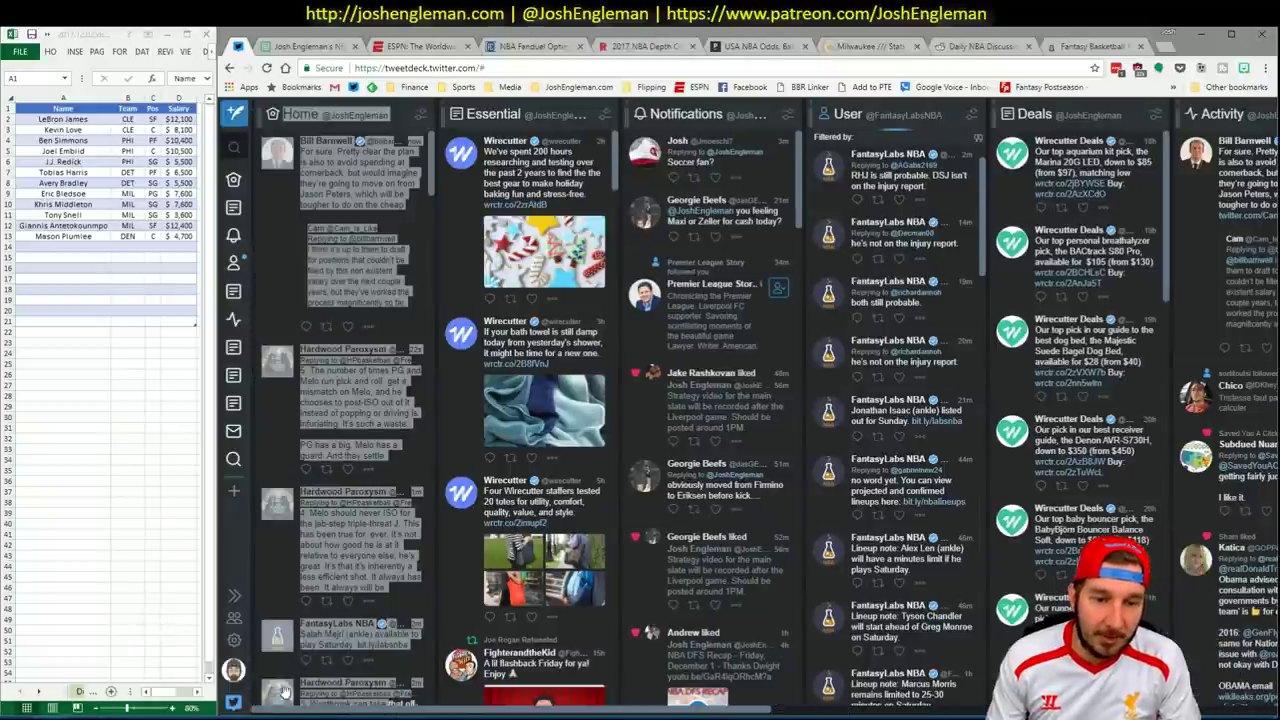
left_click(975, 47)
left_click(878, 46)
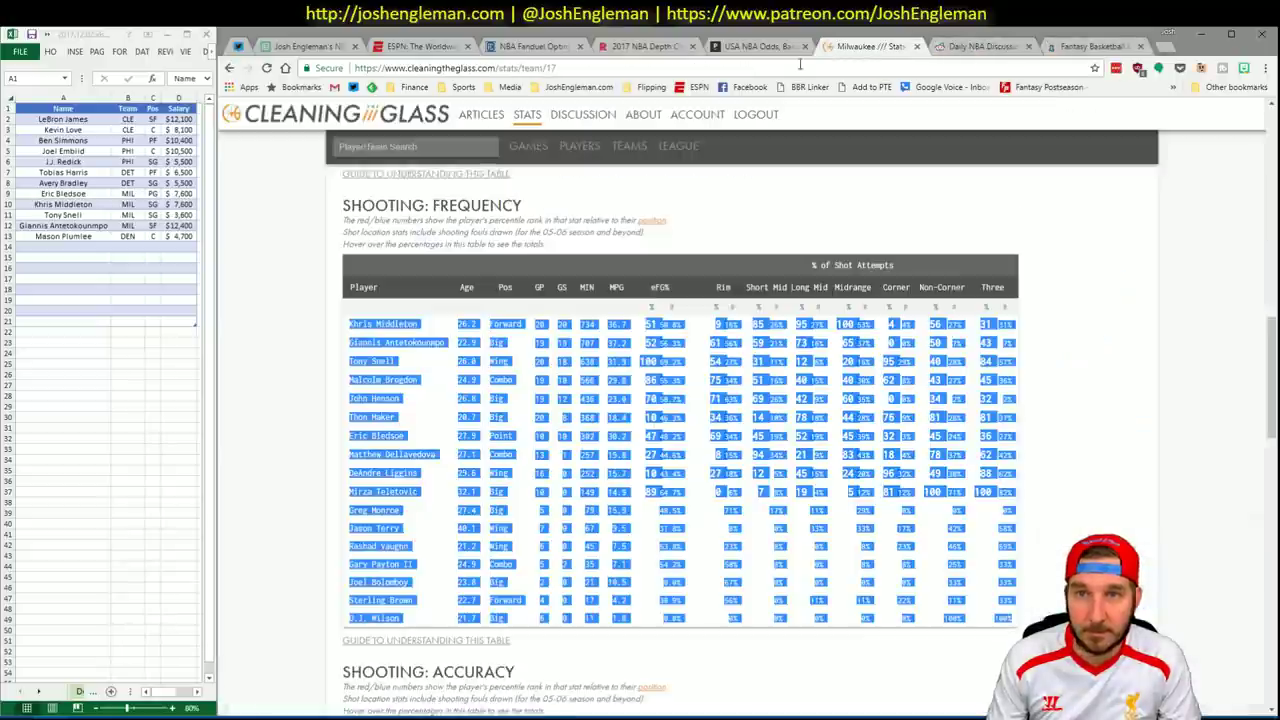
left_click(396, 146)
type("Denver Nuggets")
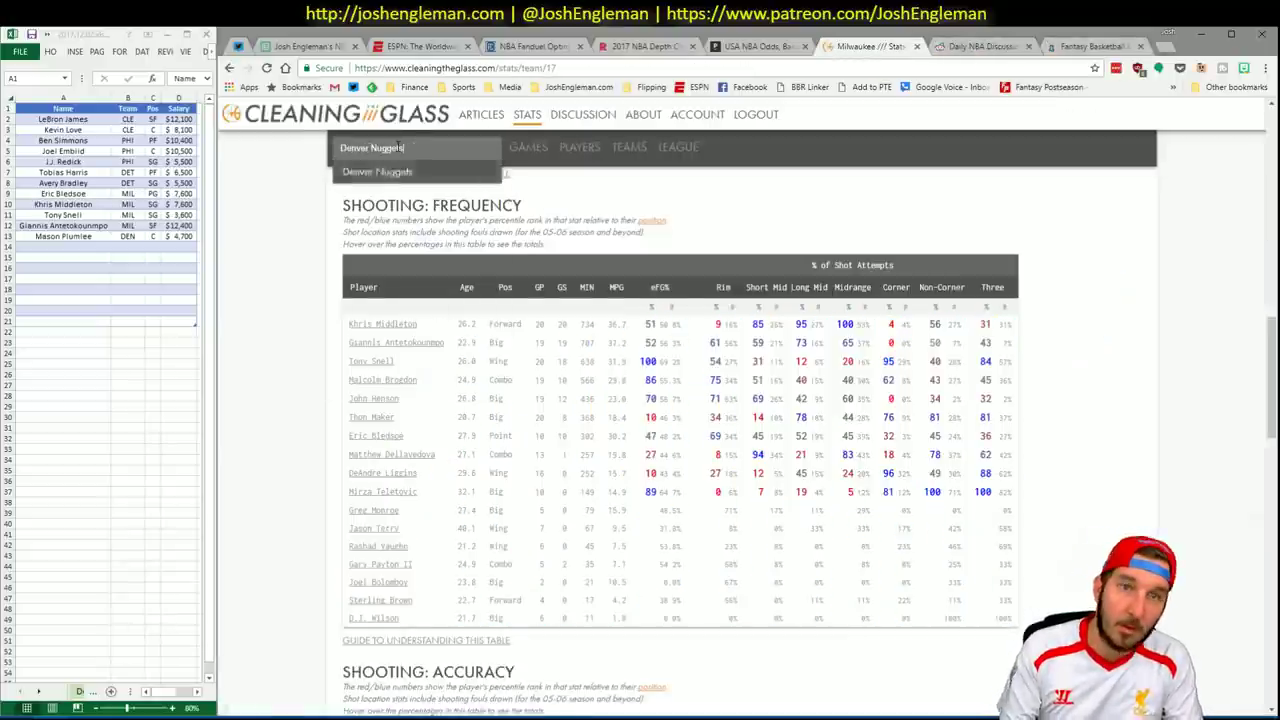
key("Return")
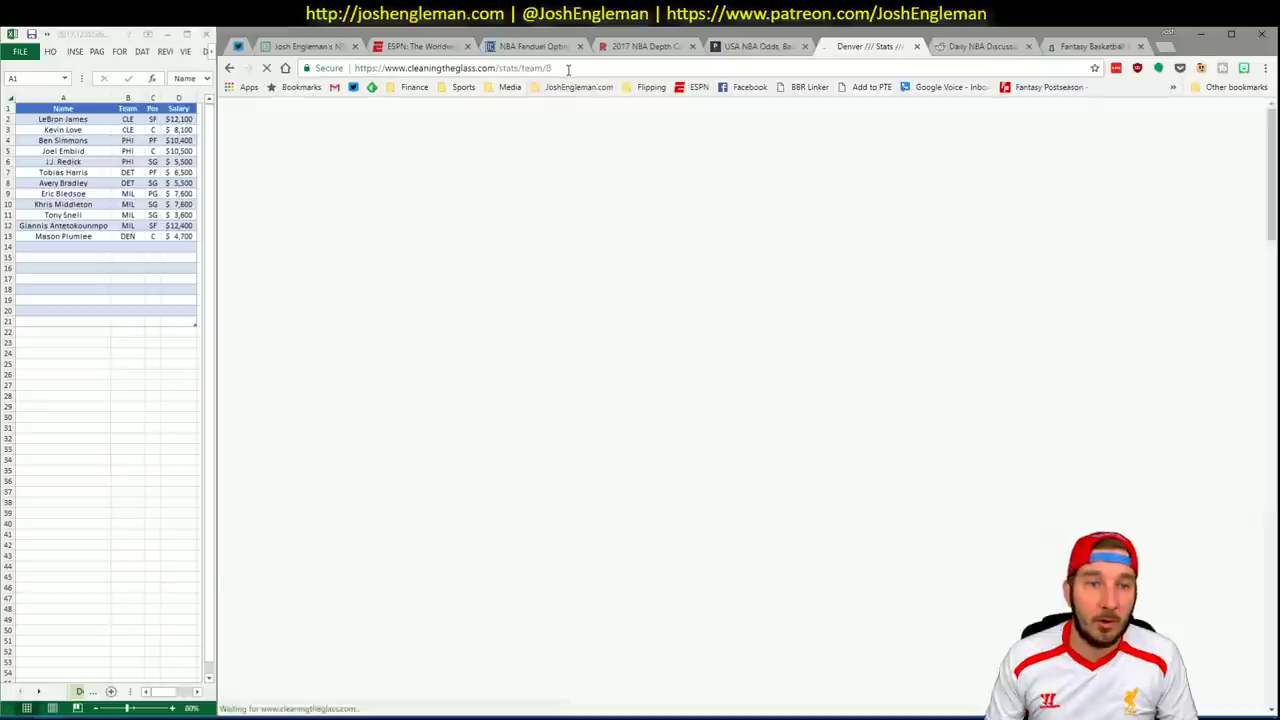
Jump to the Shooting: Frequency table and select rows Wilson Chandler through Torrey Craig.
left_click(570, 68)
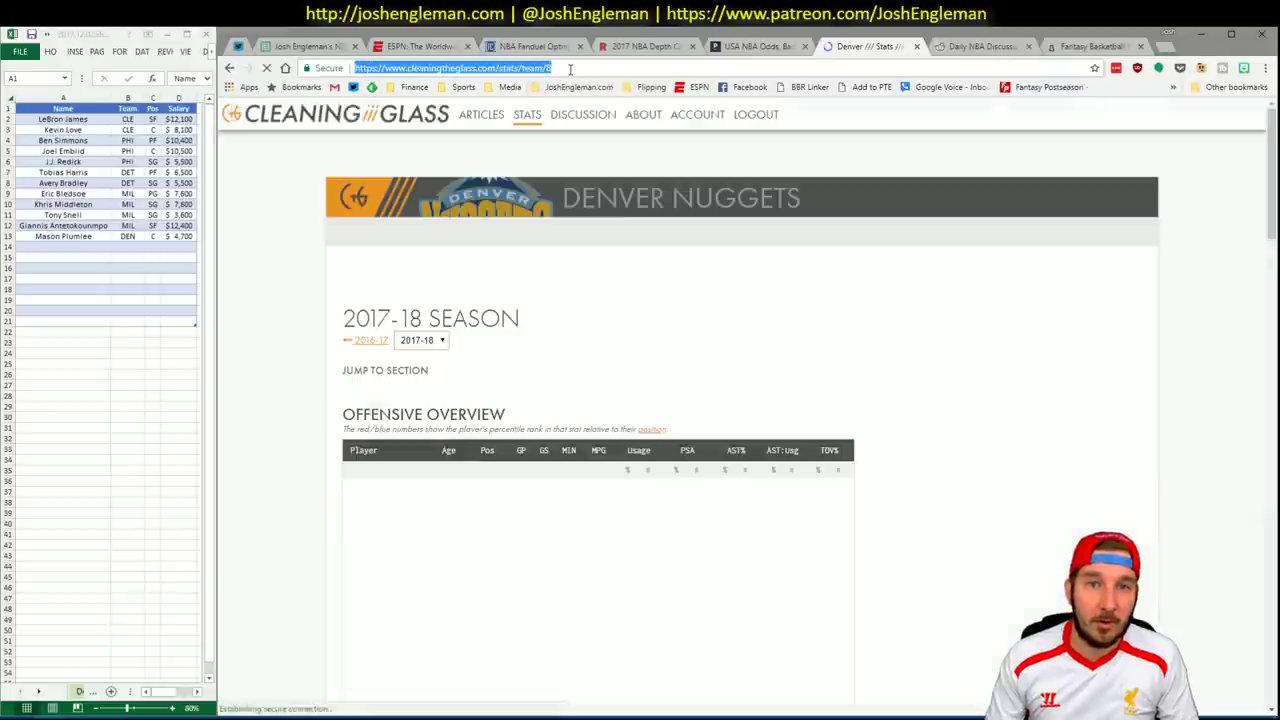
left_click(537, 385)
left_click_drag(978, 590, 349, 322)
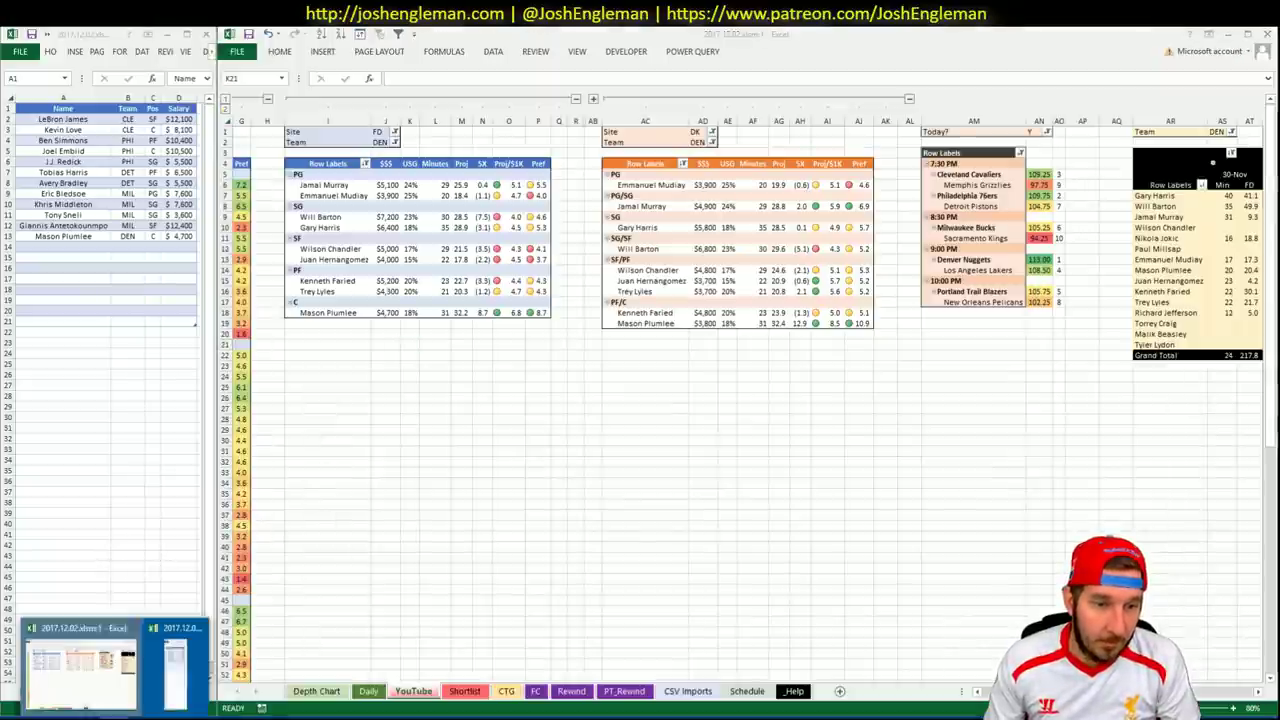
Compare the CTG sheet's Nuggets shooting ranks versus SAC with the Denver pivot sheet.
left_click(165, 665)
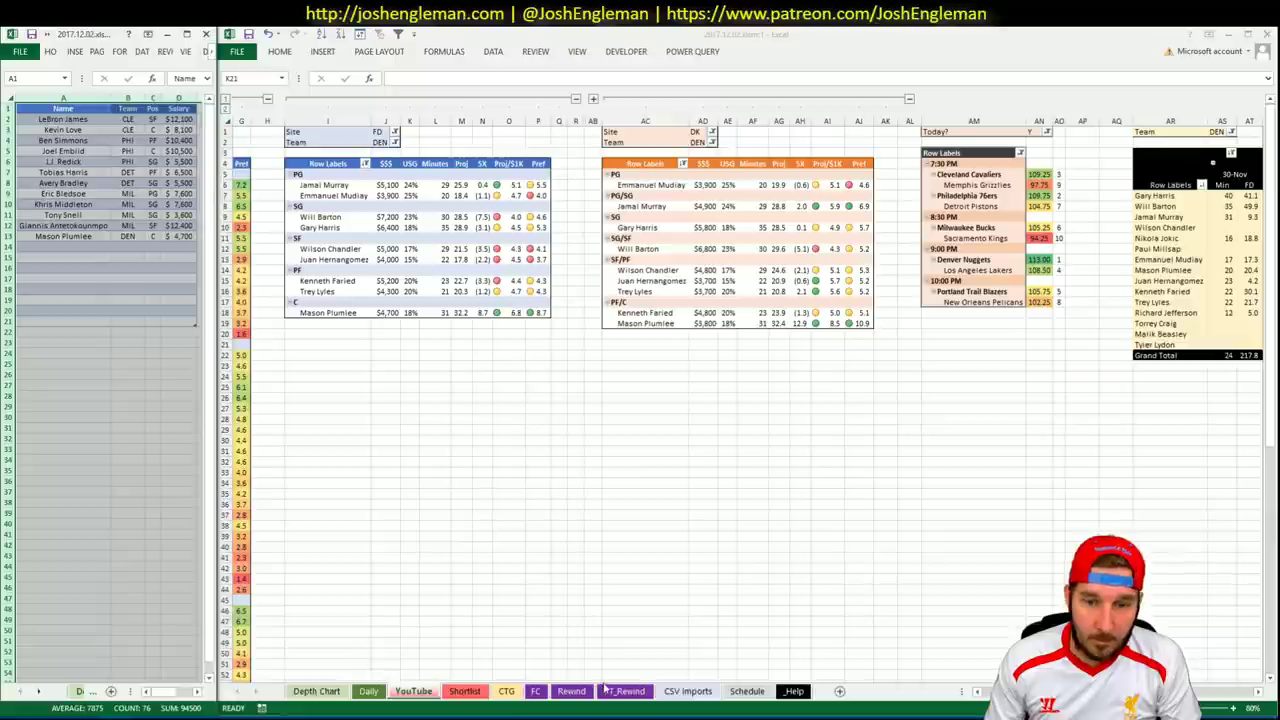
left_click(506, 691)
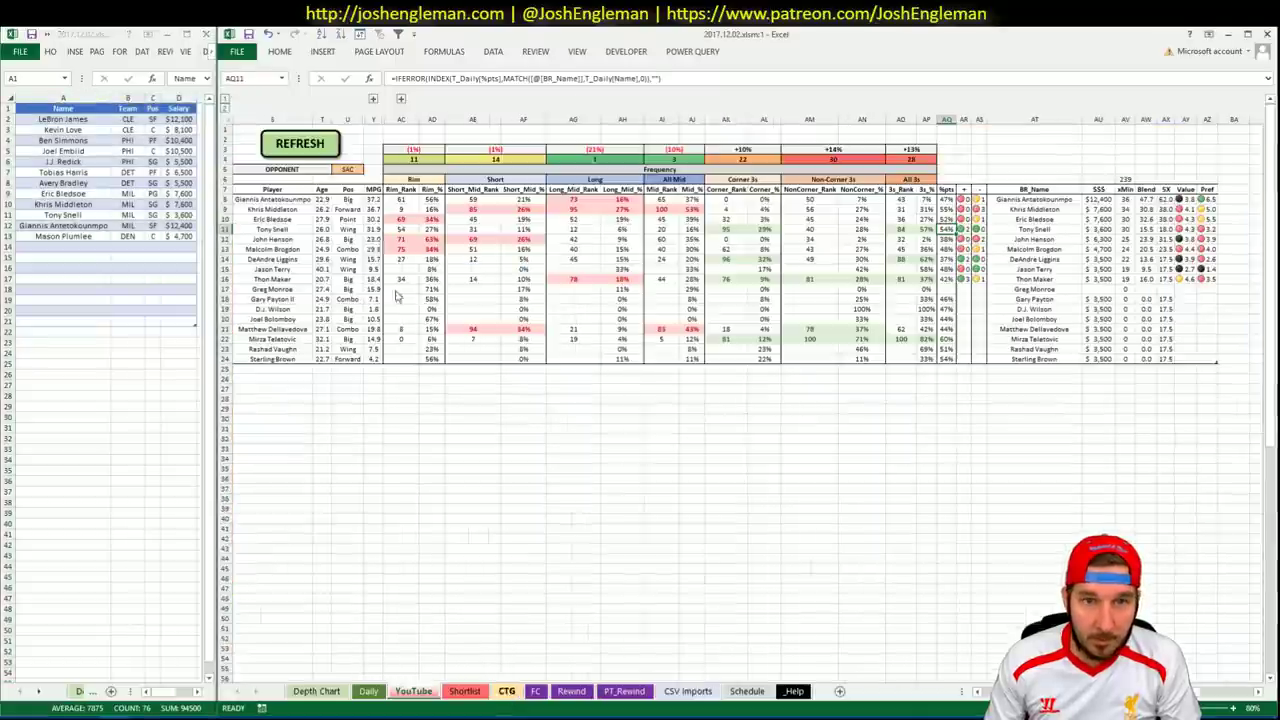
left_click(416, 693)
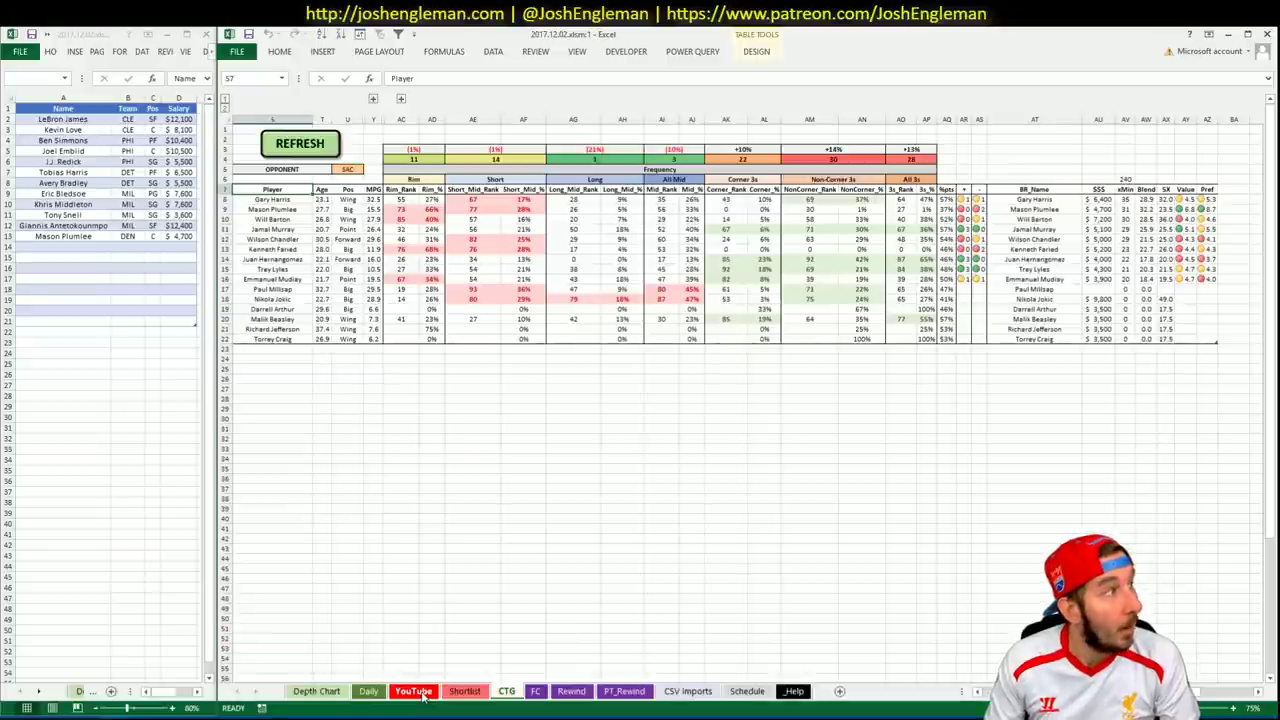
left_click(507, 691)
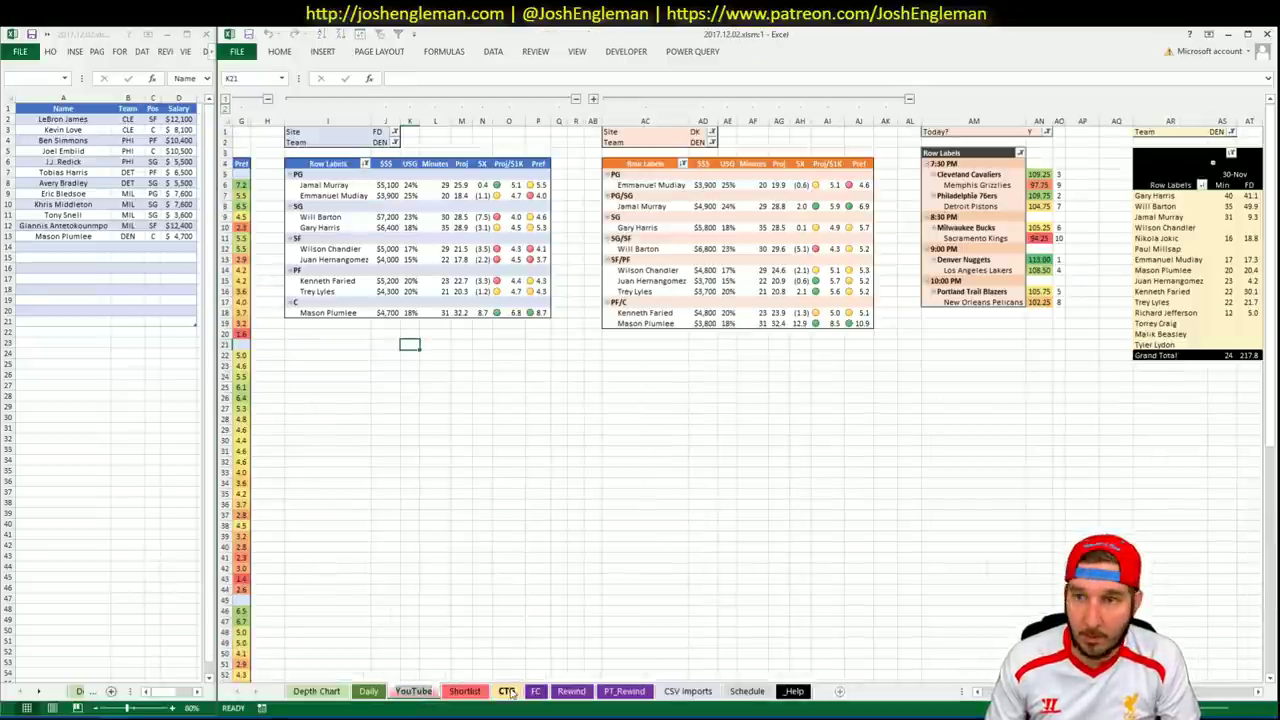
key("ctrl+Page_Up")
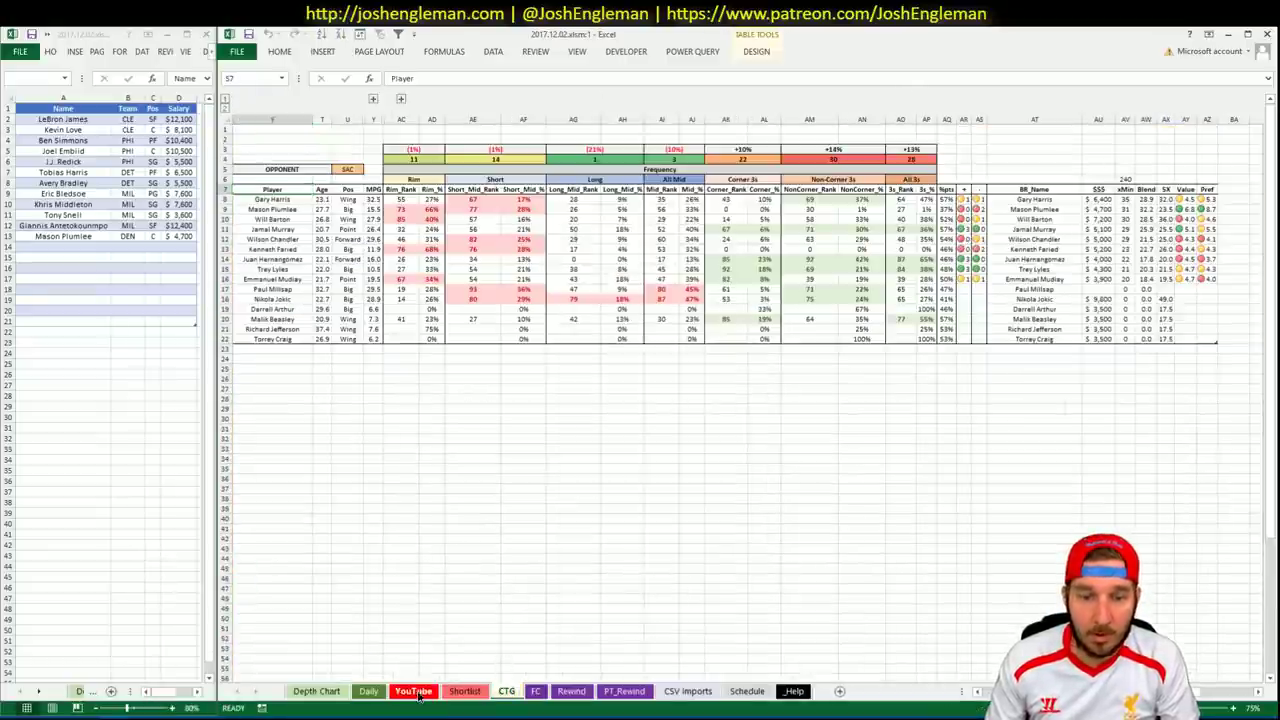
key("ctrl+Page_Down")
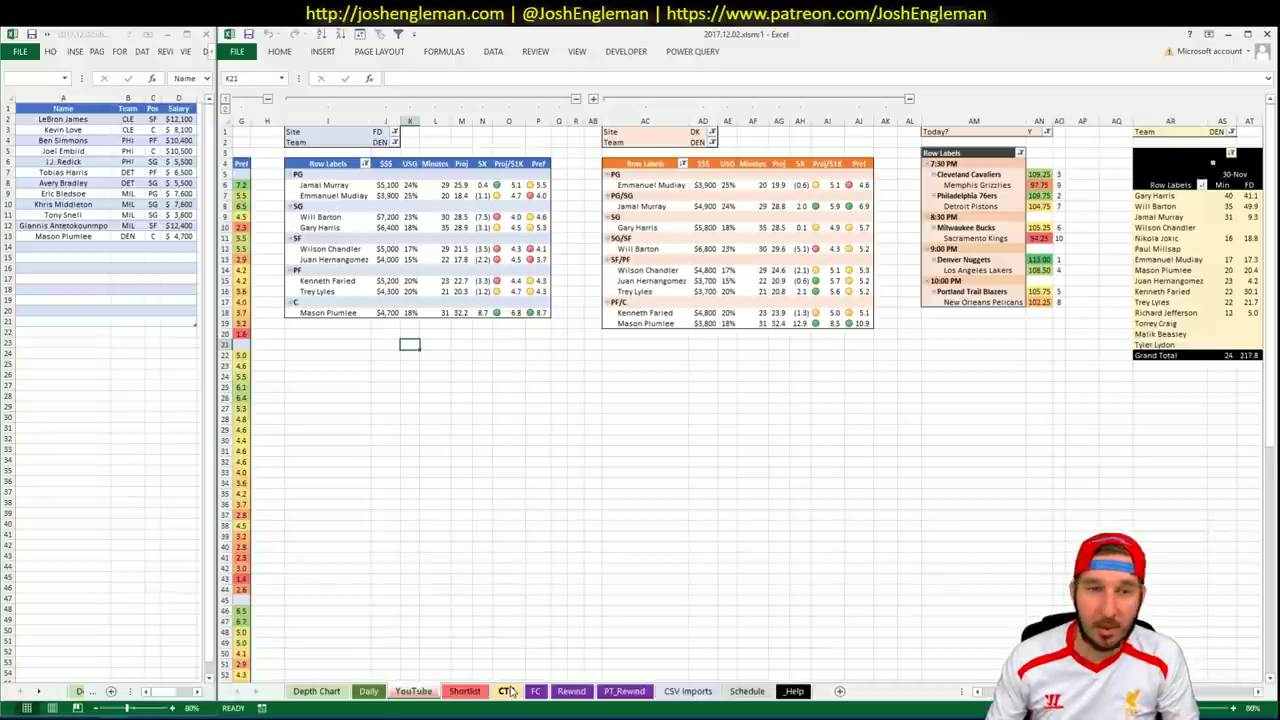
key("ctrl+Page_Up")
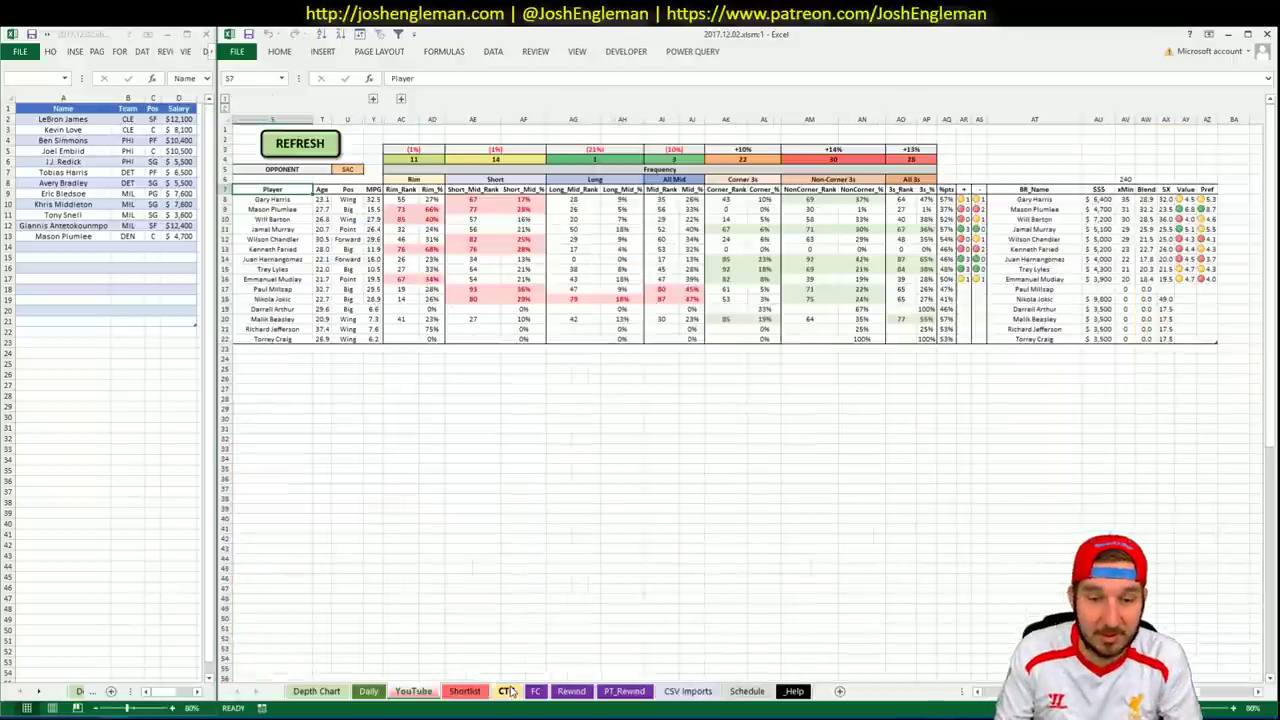
key("ctrl+Page_Down")
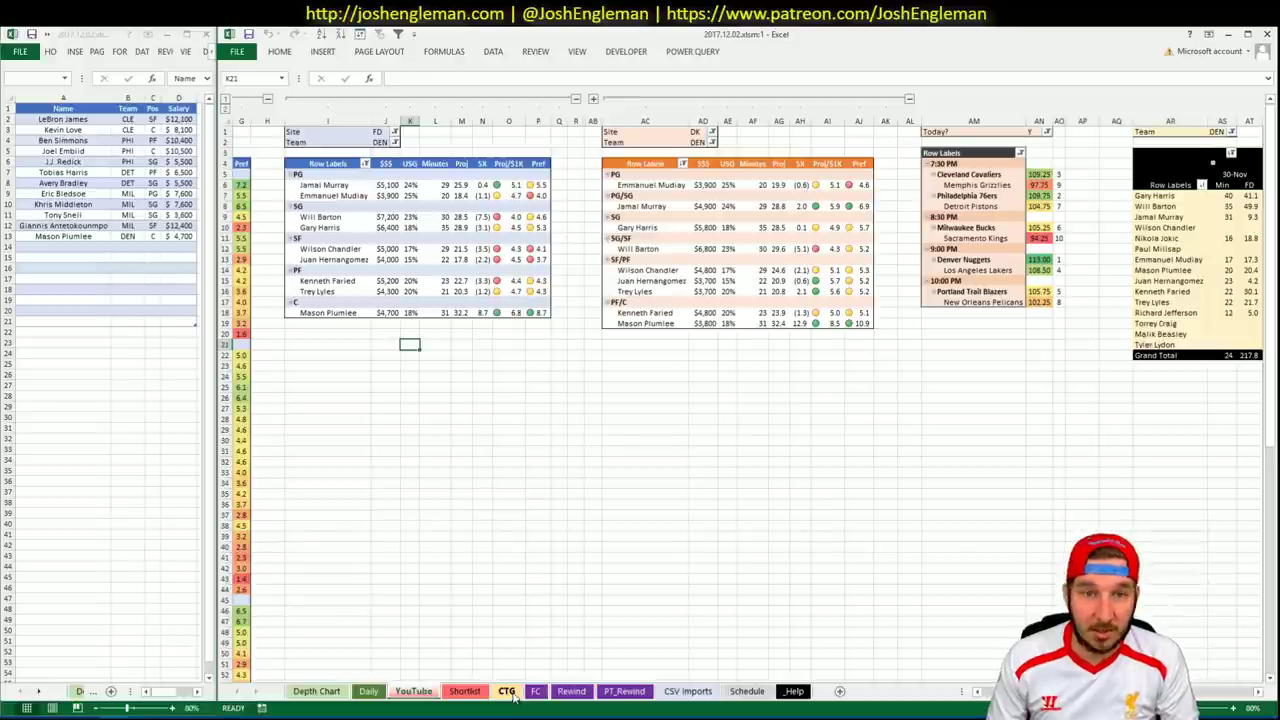
Change the CTG sheet's opponent in U5 from SAC to LAL and pick out Will Barton.
left_click(510, 694)
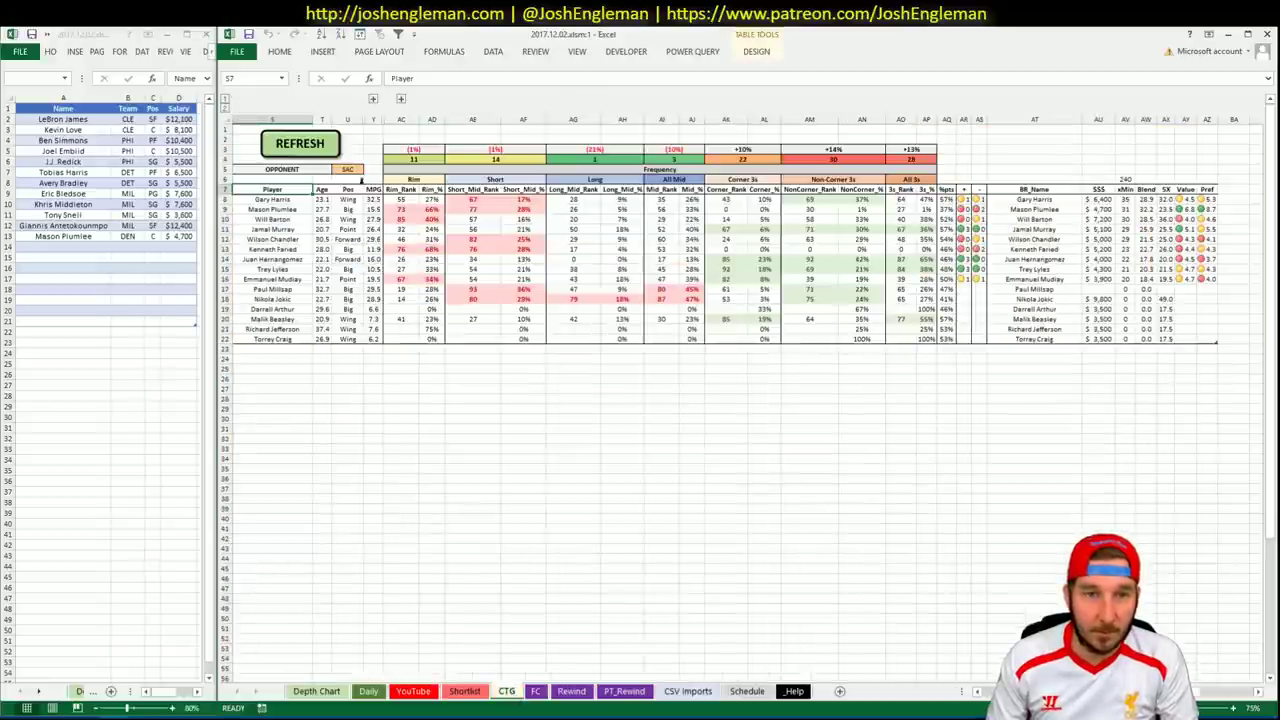
left_click(355, 170)
type("LAL")
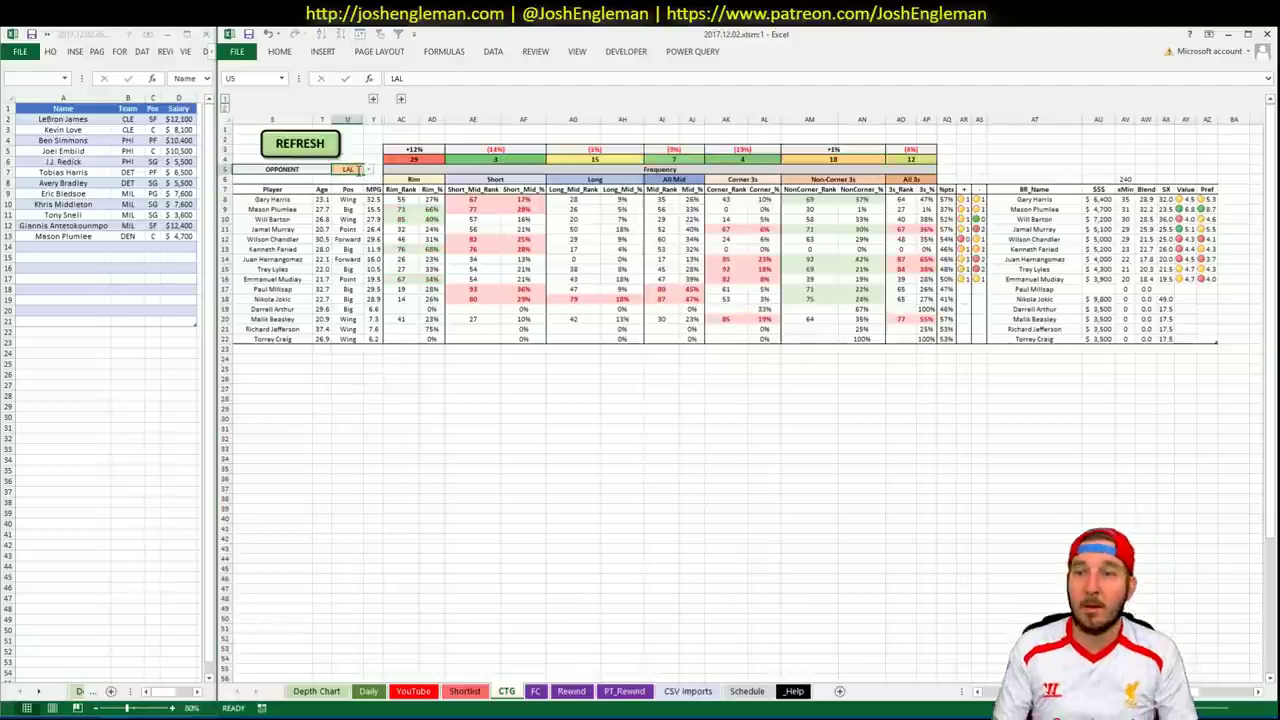
left_click(357, 170)
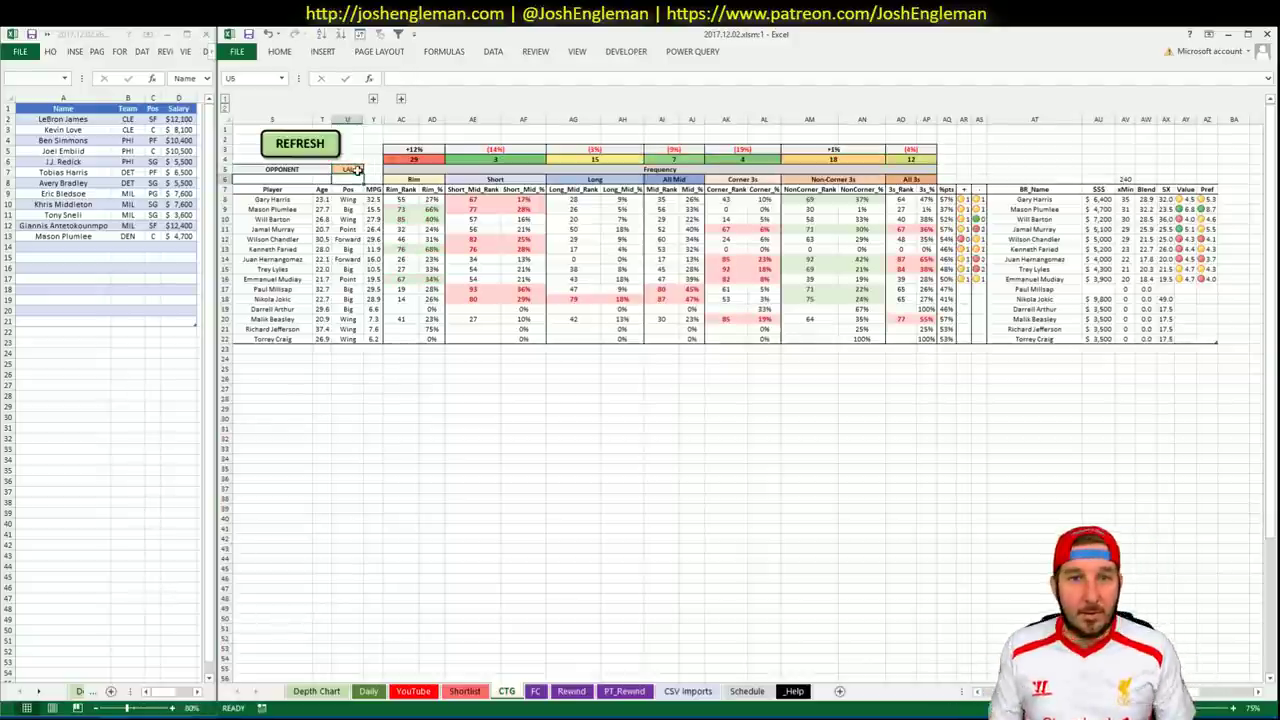
key("Return")
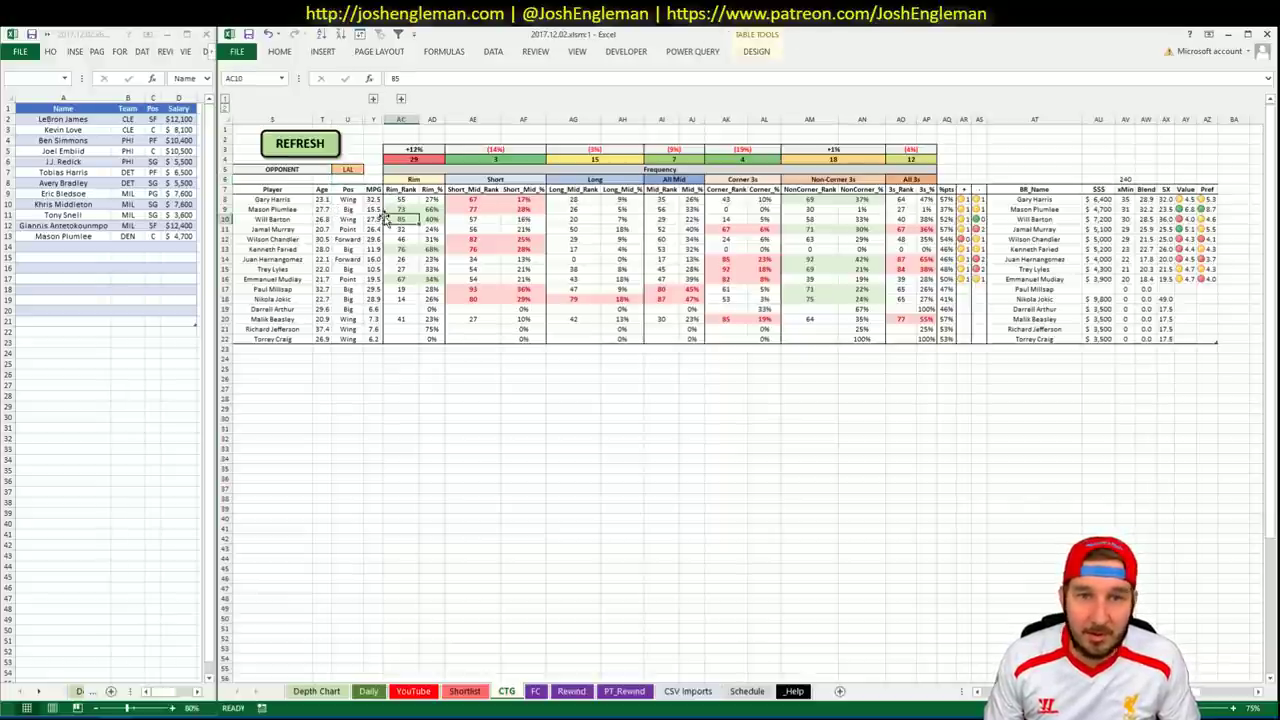
left_click(305, 219)
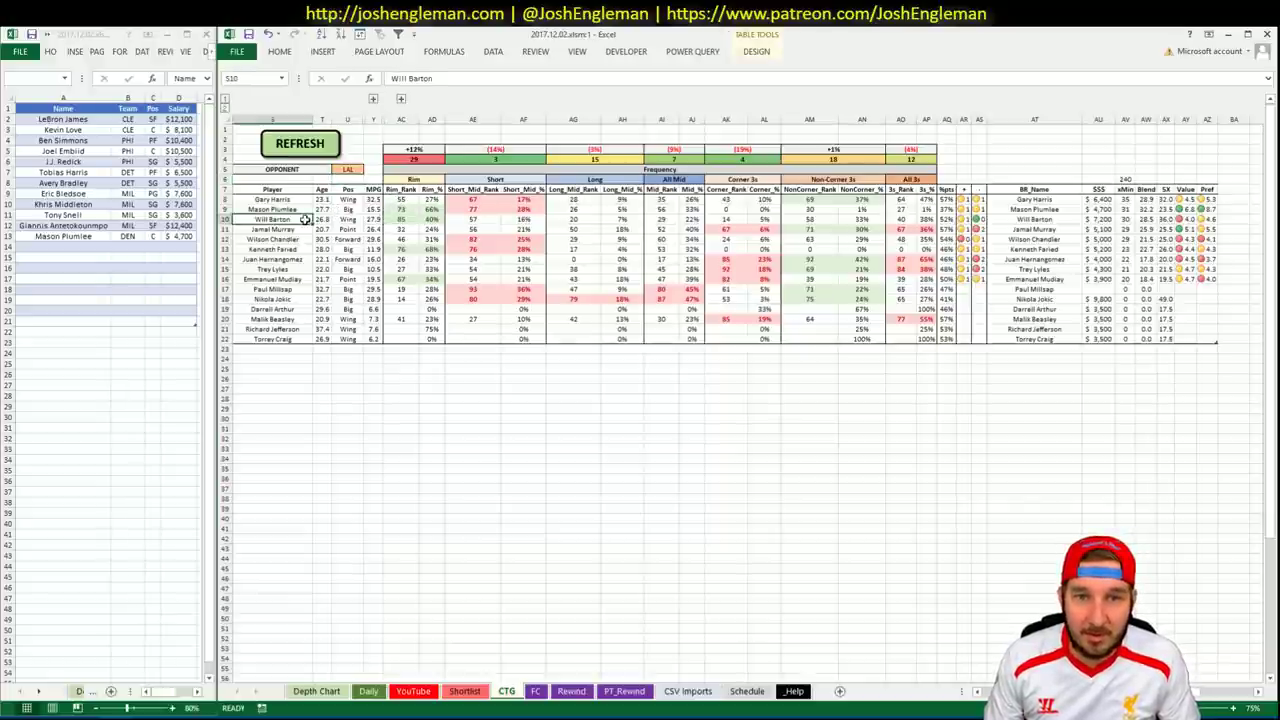
left_click(413, 692)
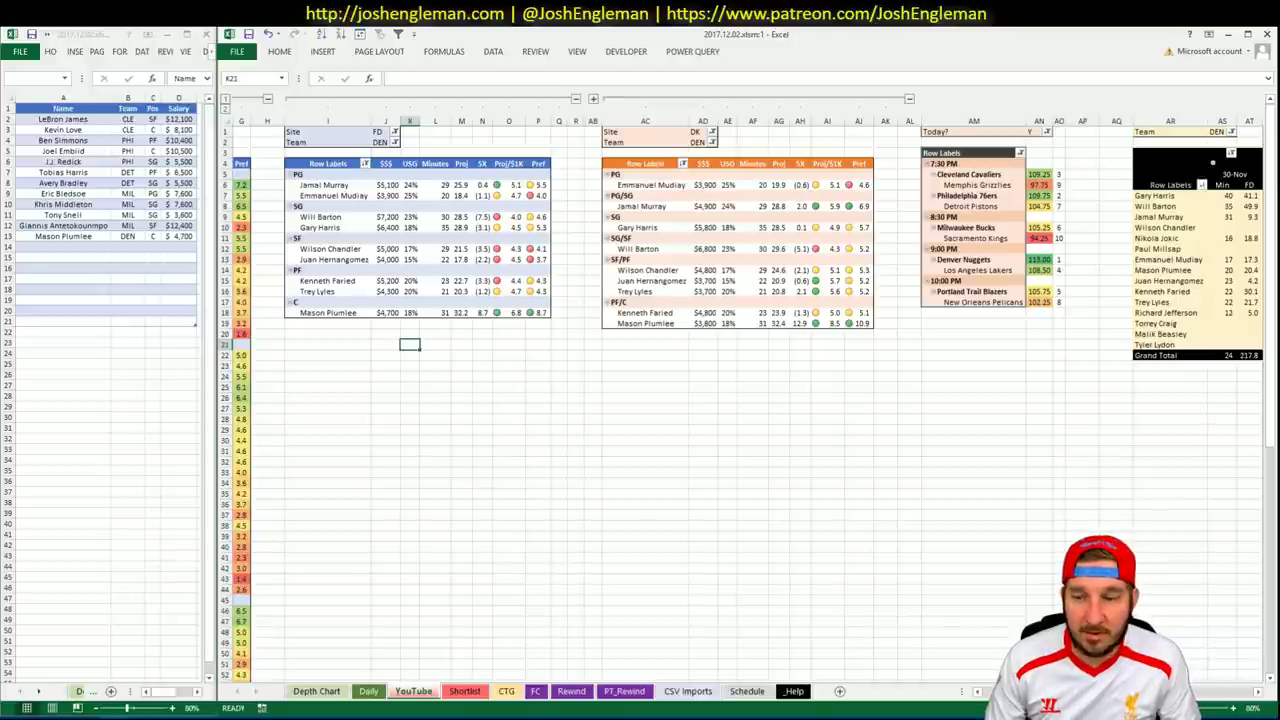
Enter Will Barton in cell A14 so the shortlist shows DEN, SG, $7,200.
scroll(1245, 692, "right", 8)
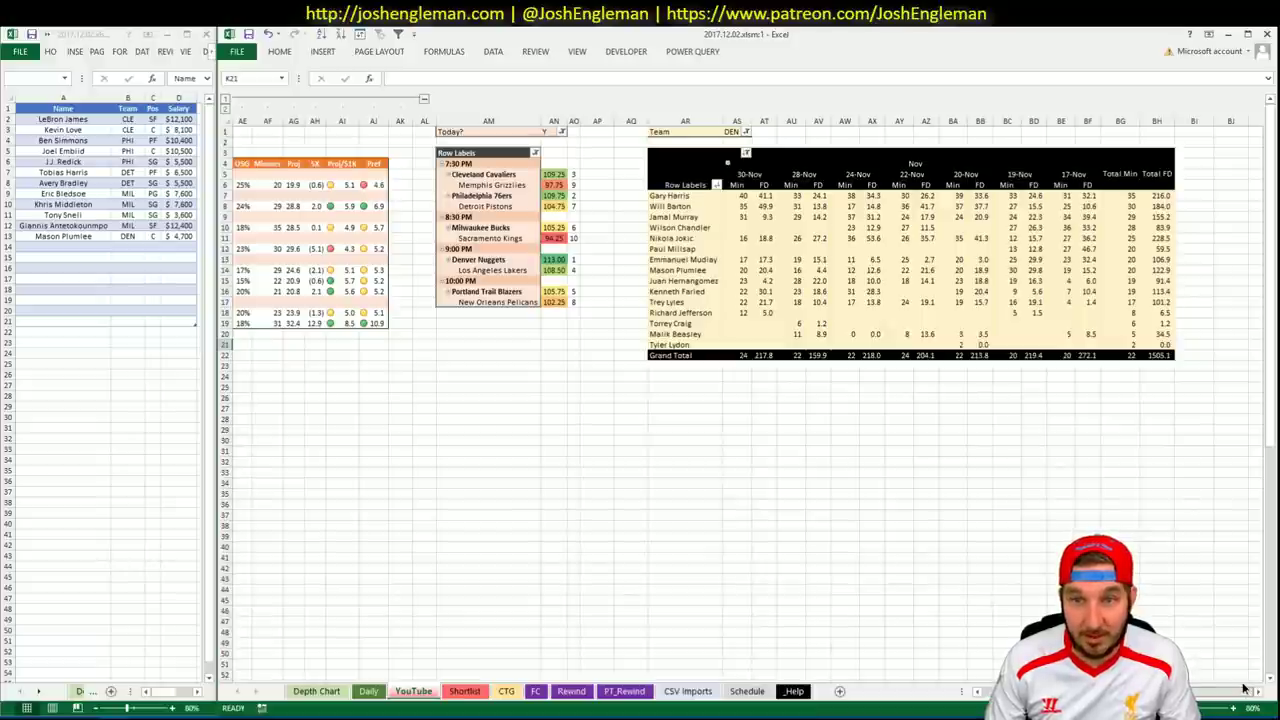
scroll(1245, 688, "left", 8)
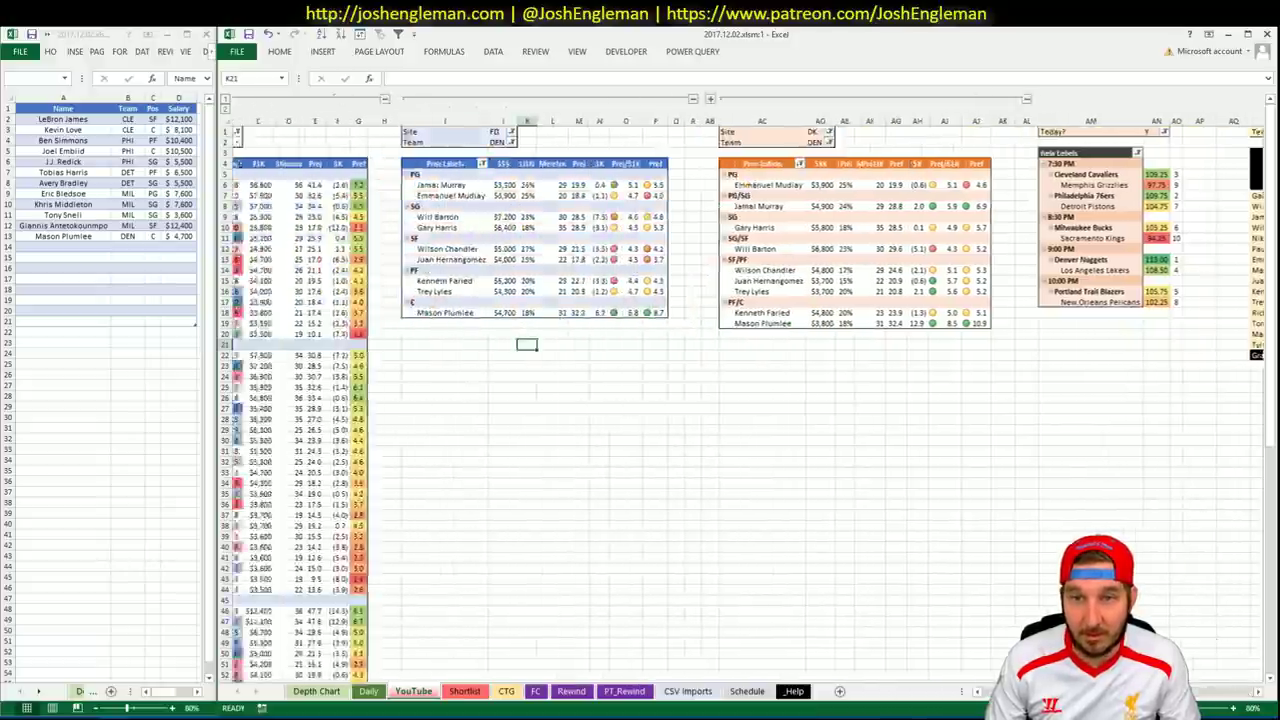
scroll(838, 617, "left", 1)
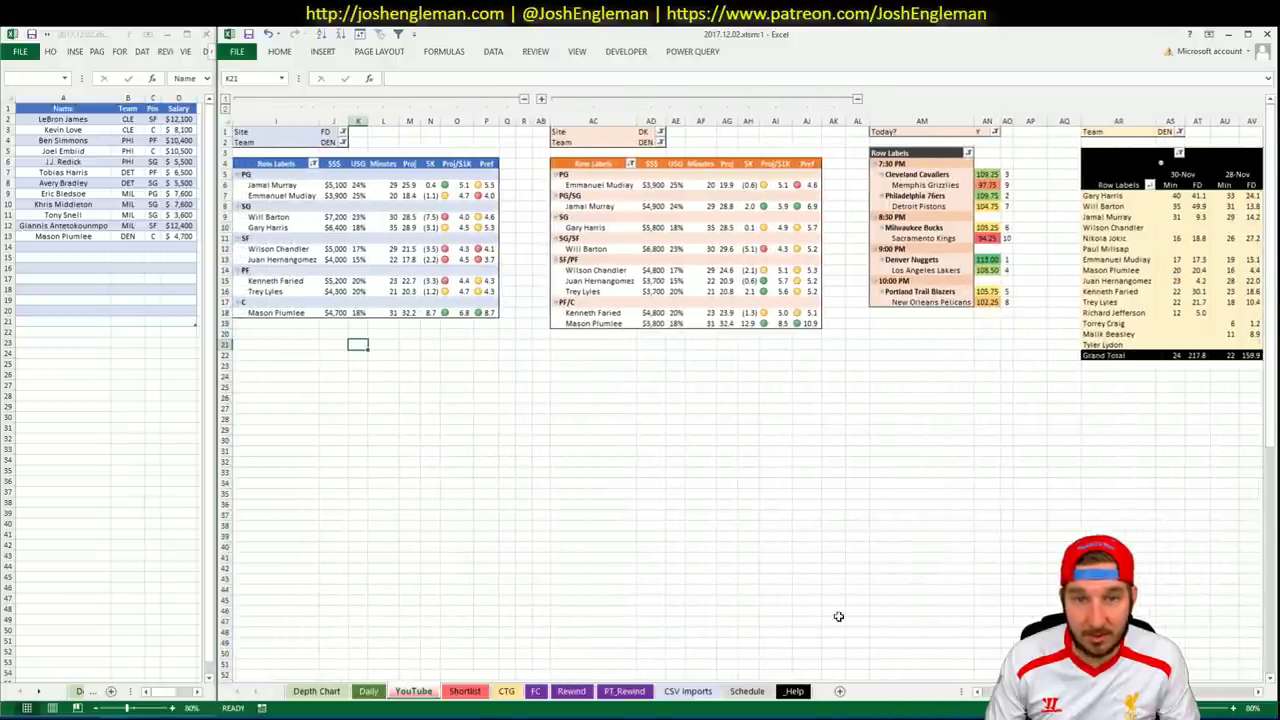
left_click(61, 252)
left_click(64, 250)
type("W")
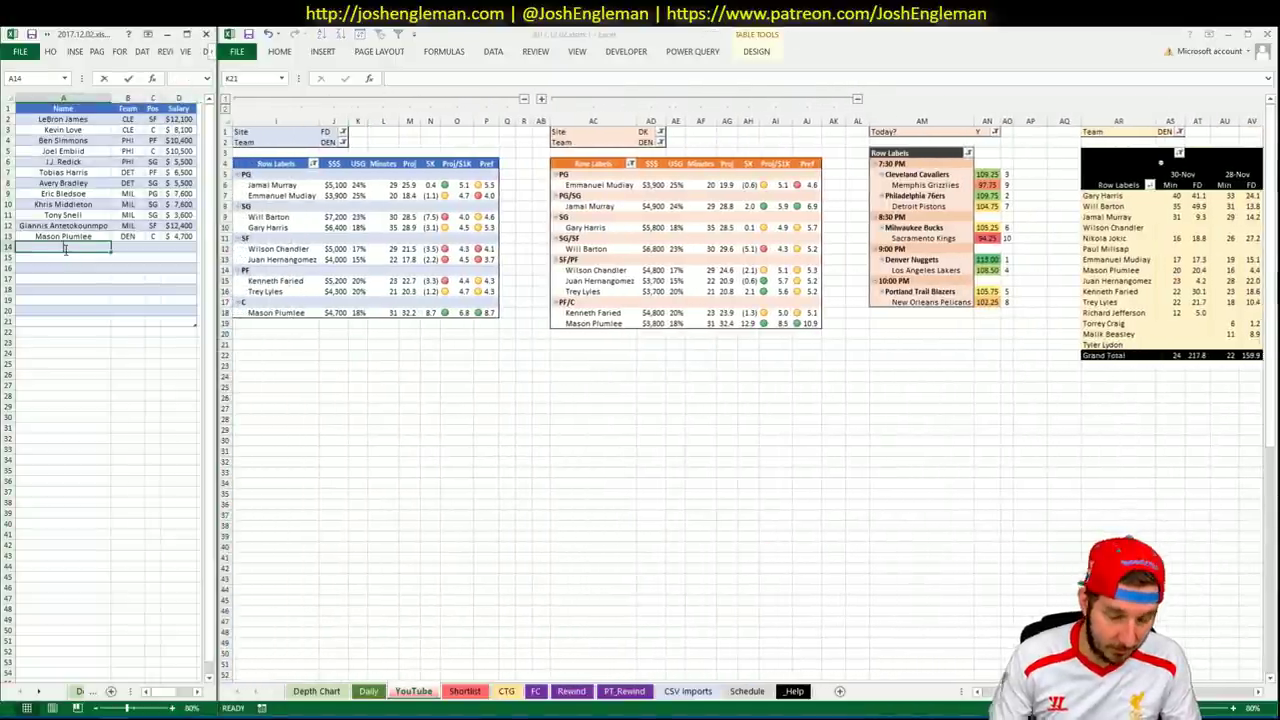
type("ill Barton")
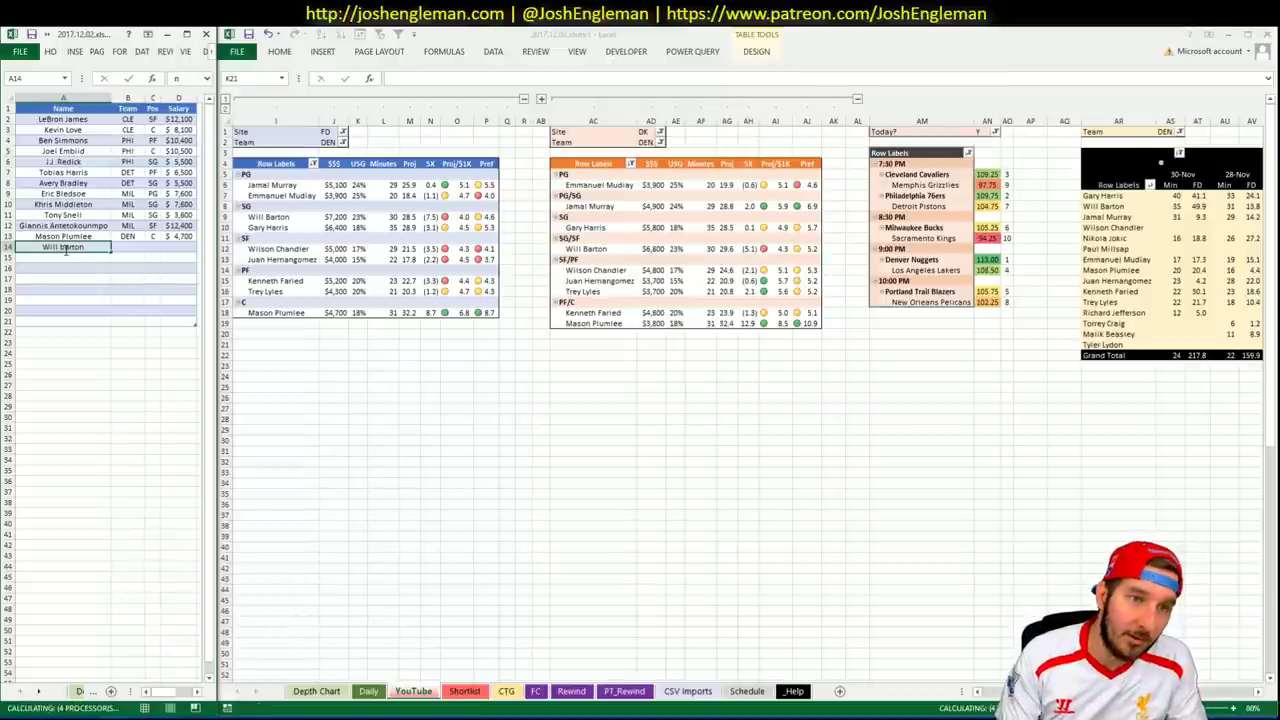
key("Return")
double_click(65, 249)
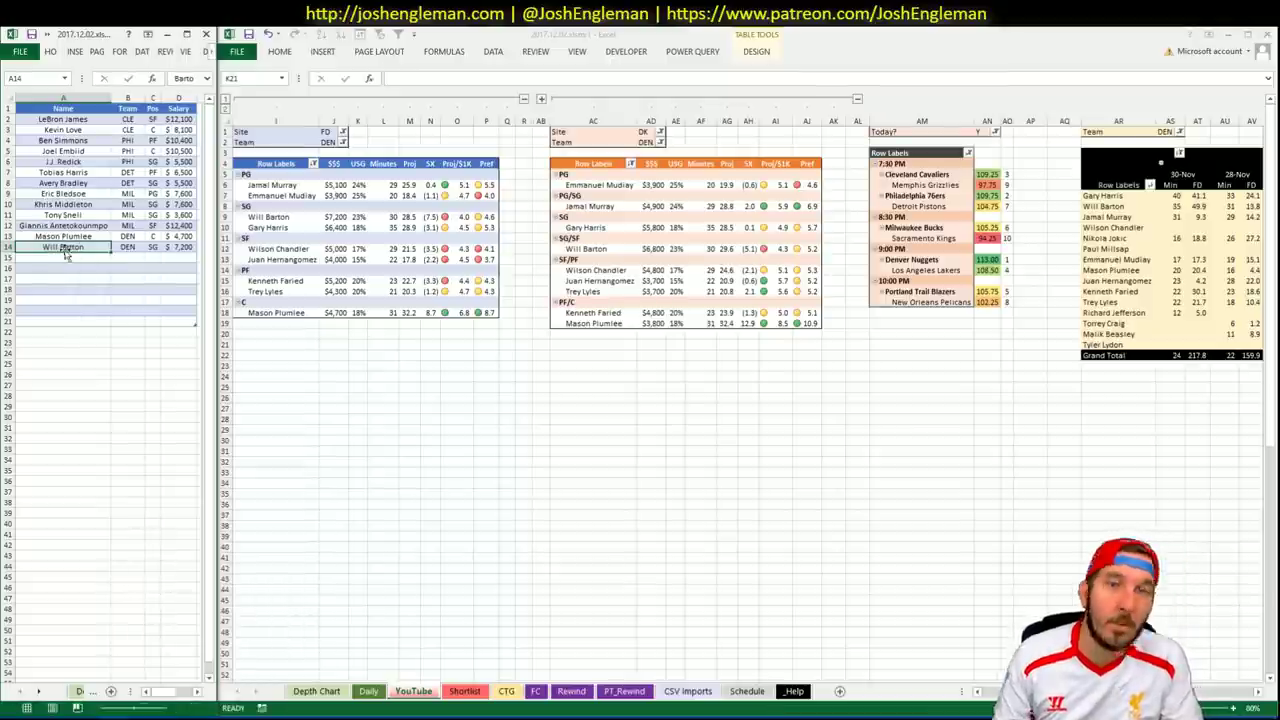
key("Return")
key("alt+Tab")
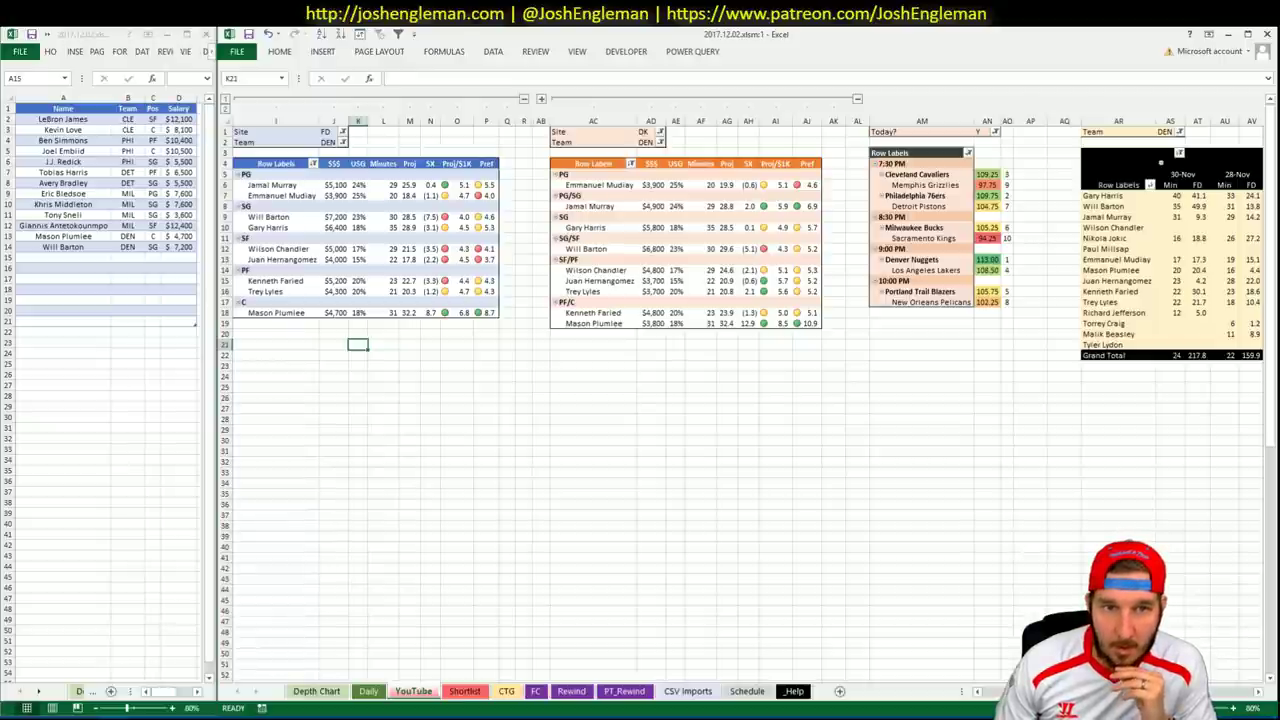
Copy Juan Hernangomez from the FanDuel pivot into shortlist cell A15.
scroll(744, 386, "right", 5)
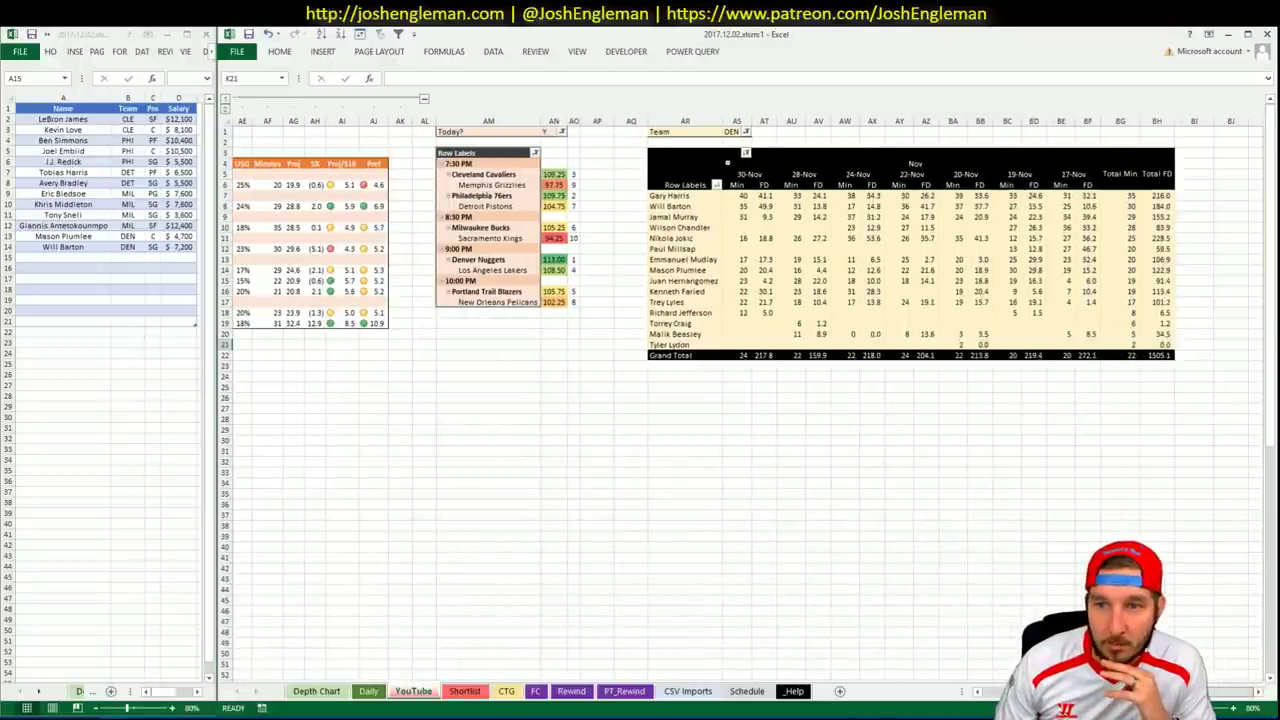
scroll(544, 528, "left", 5)
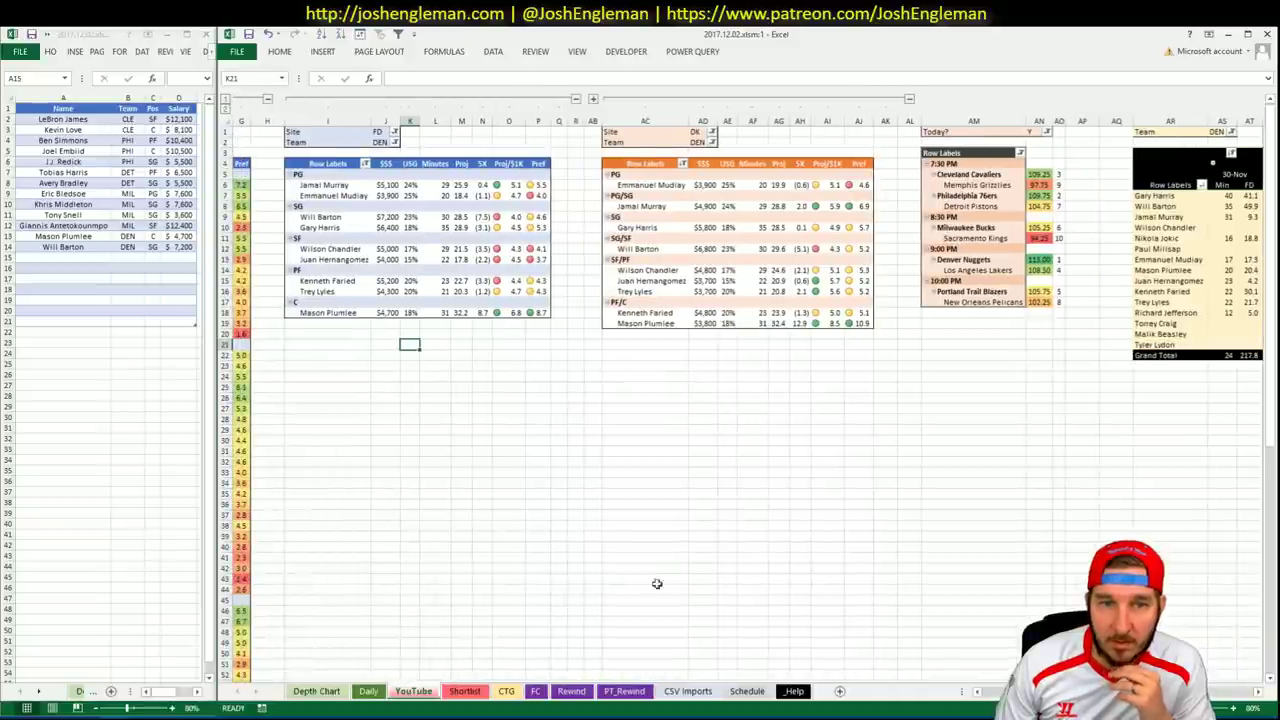
left_click(364, 261)
key("ctrl+c")
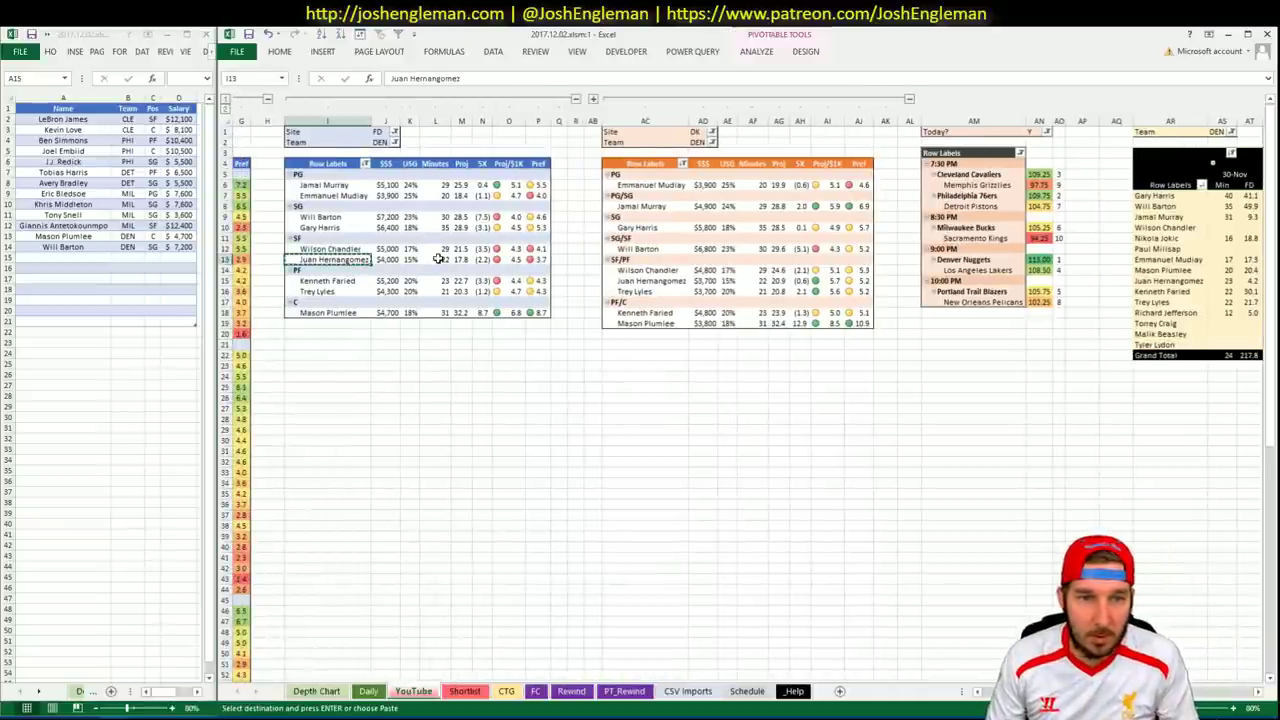
right_click(80, 256)
left_click(116, 307)
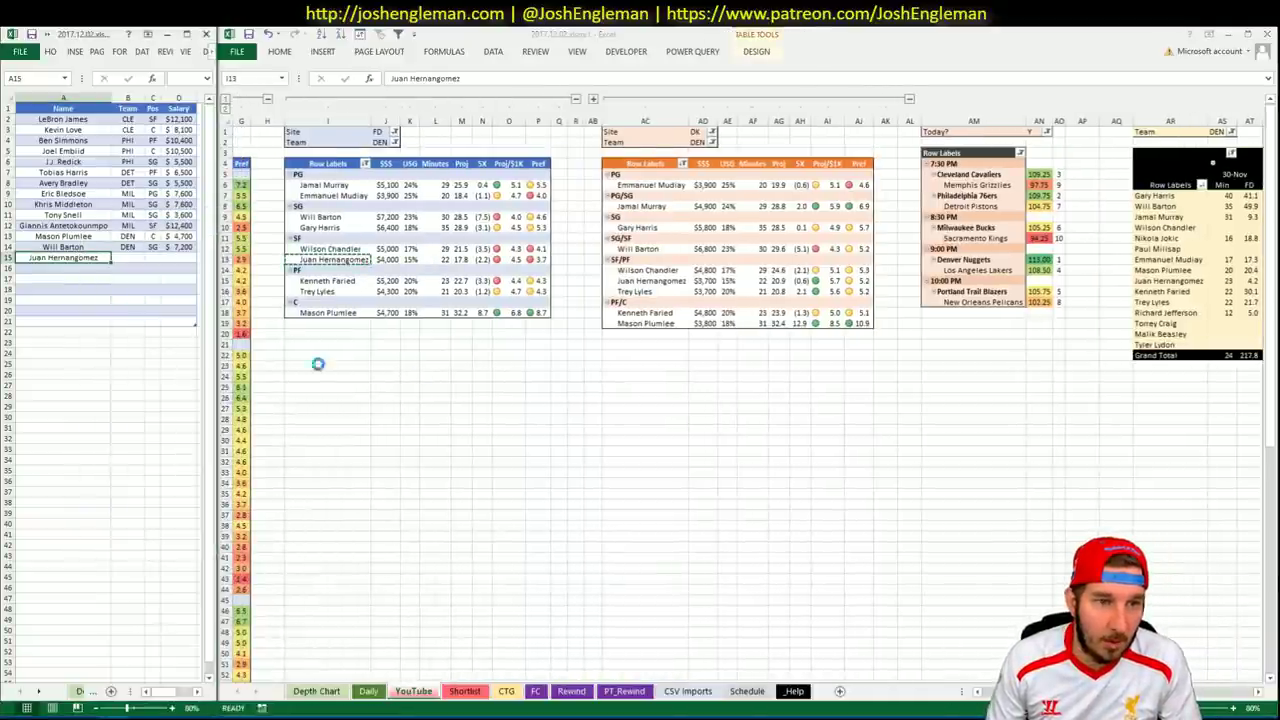
Enter Gary Harris in shortlist cell A16 so DEN, SG and $6,400 fill in.
left_click(458, 376)
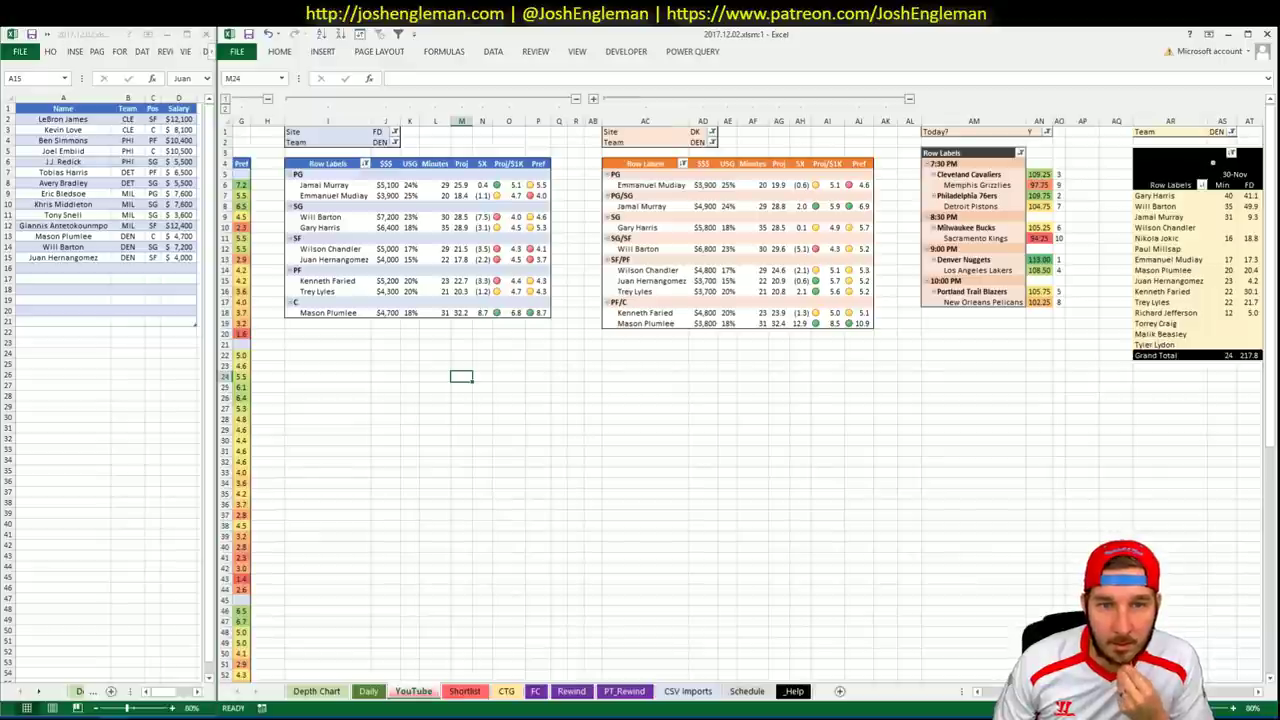
scroll(748, 388, "right", 6)
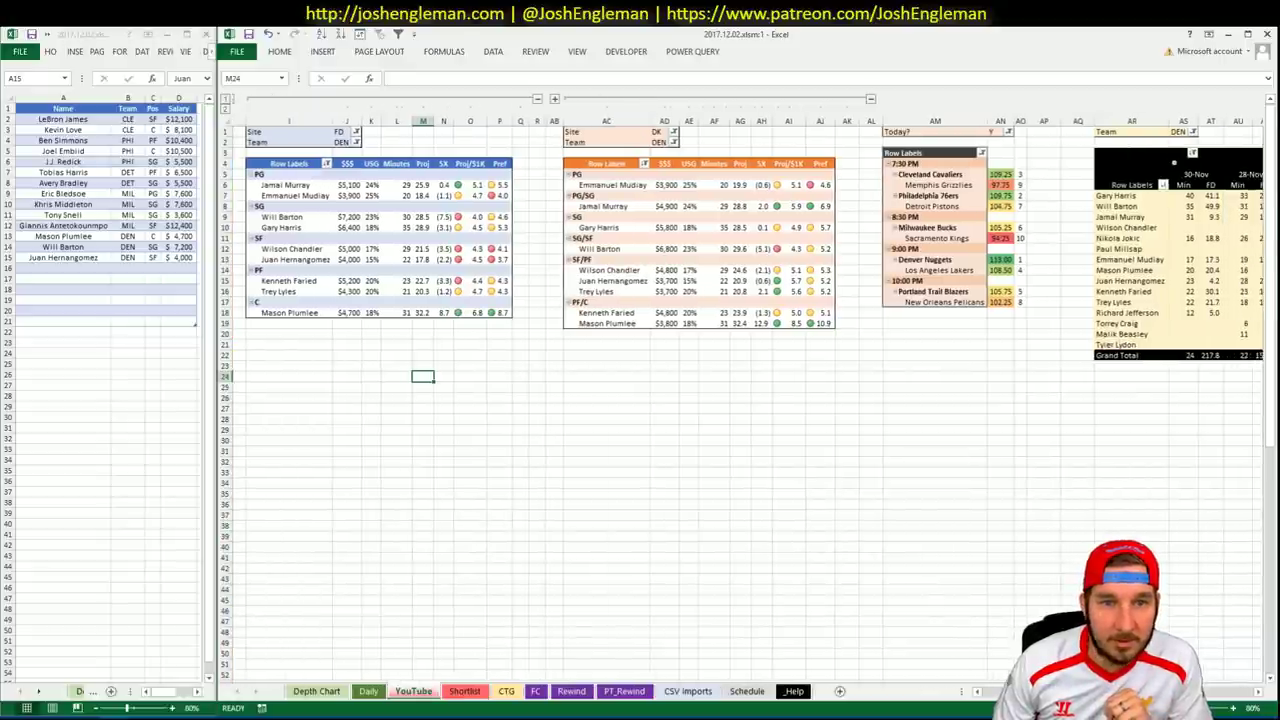
scroll(748, 388, "right", 1)
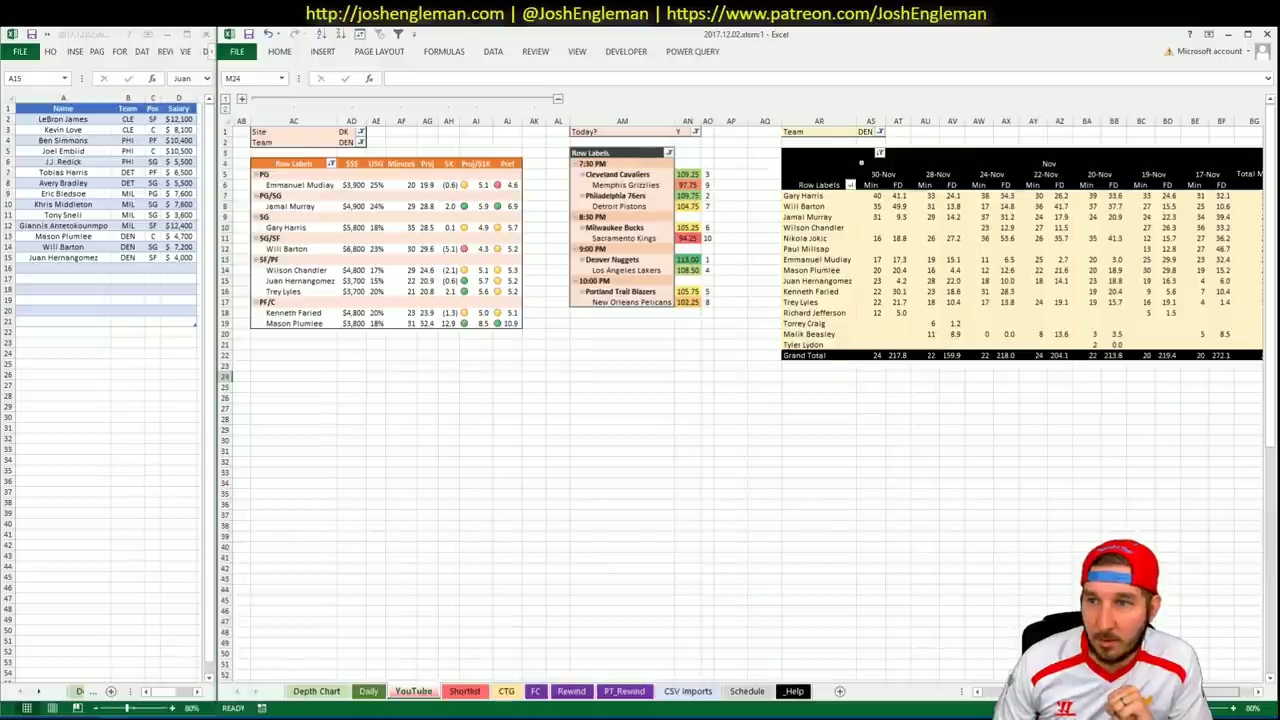
scroll(748, 388, "right", 1)
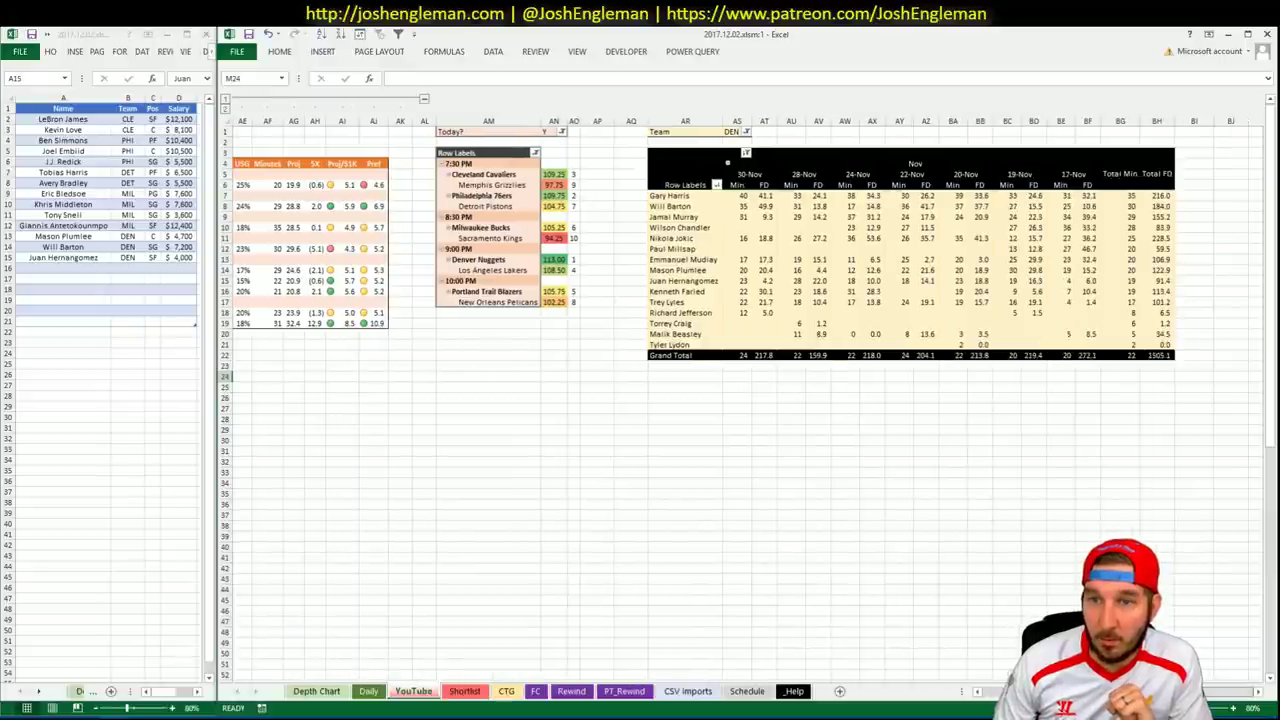
scroll(748, 388, "left", 9)
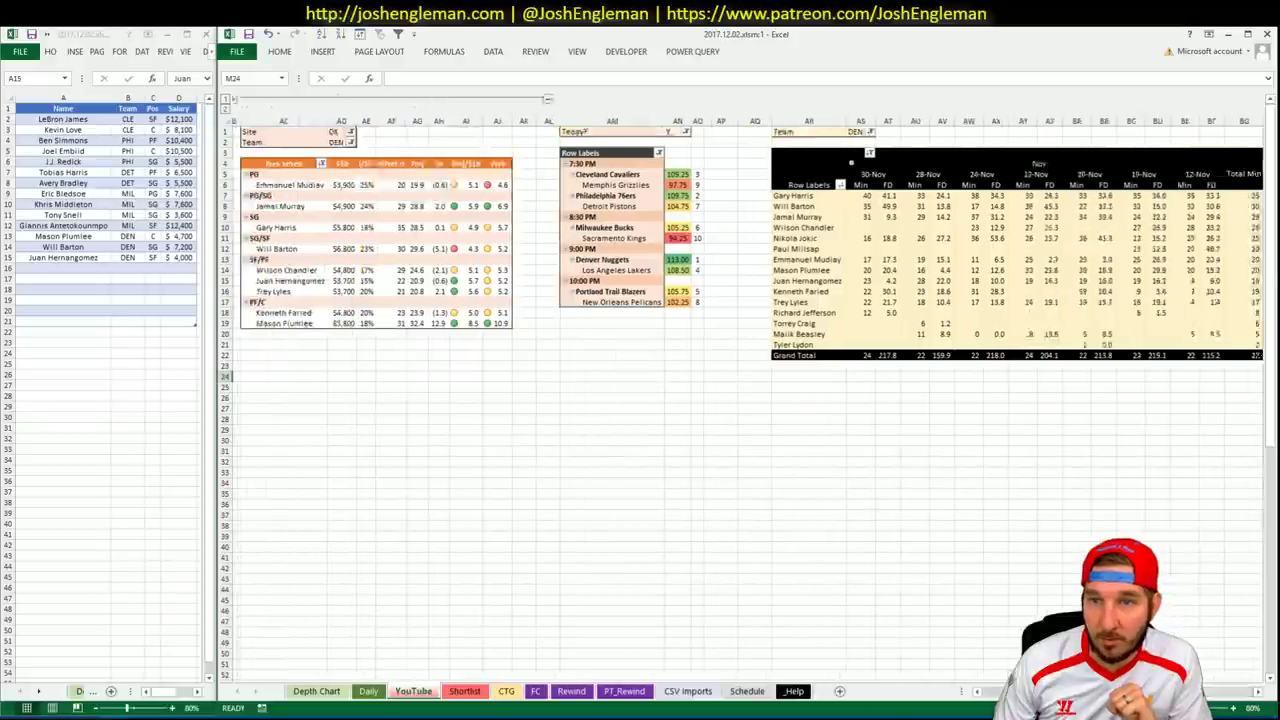
scroll(748, 388, "right", 1)
left_click(85, 265)
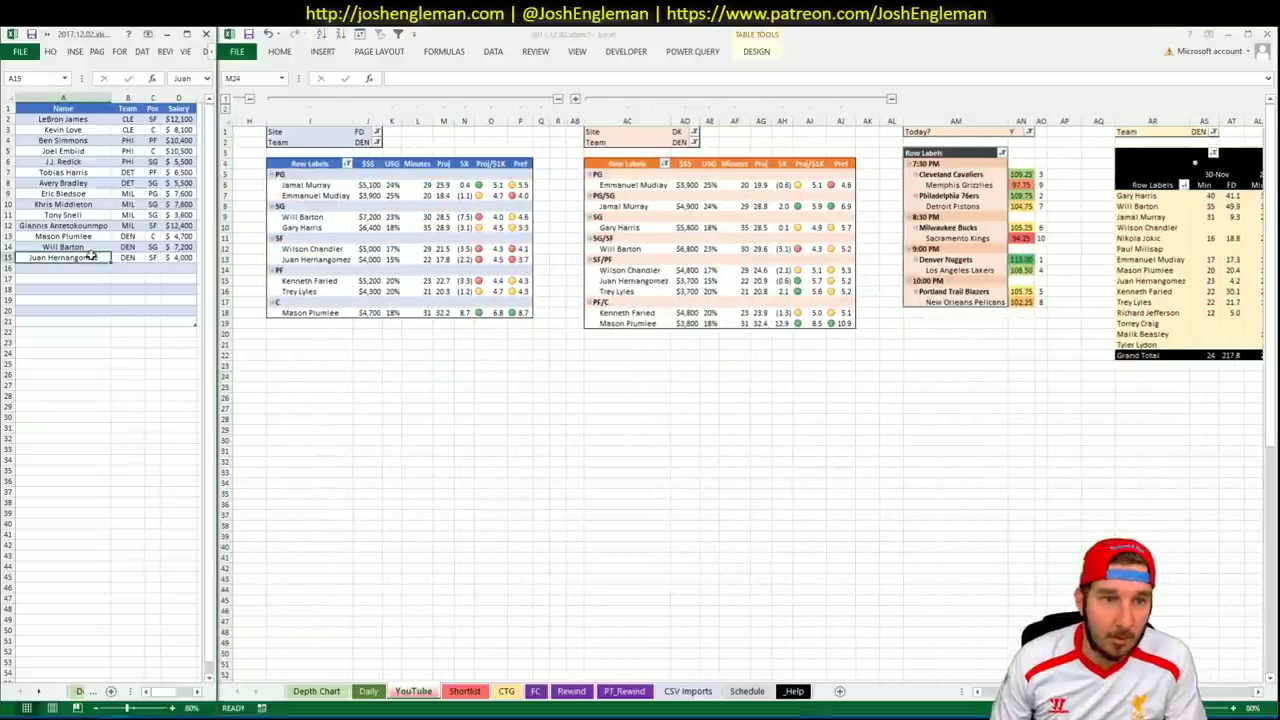
type("Gary")
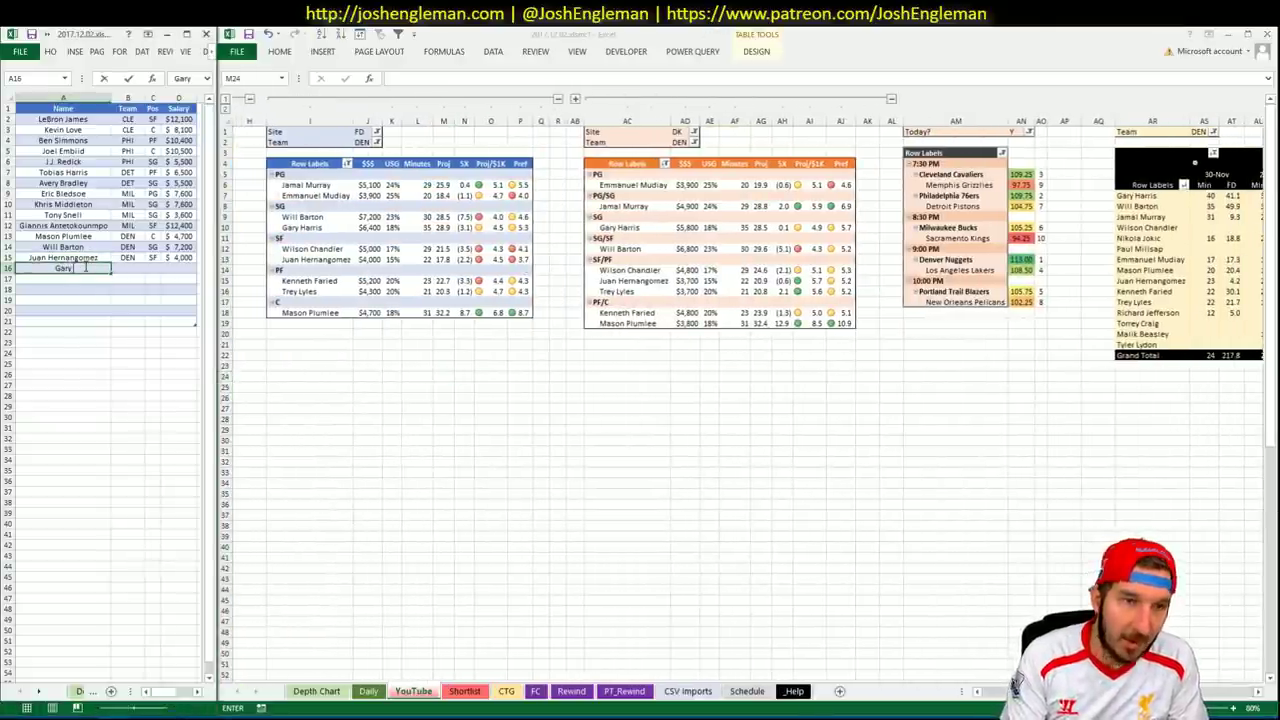
type(" Harris")
key("Return")
key("alt+Tab")
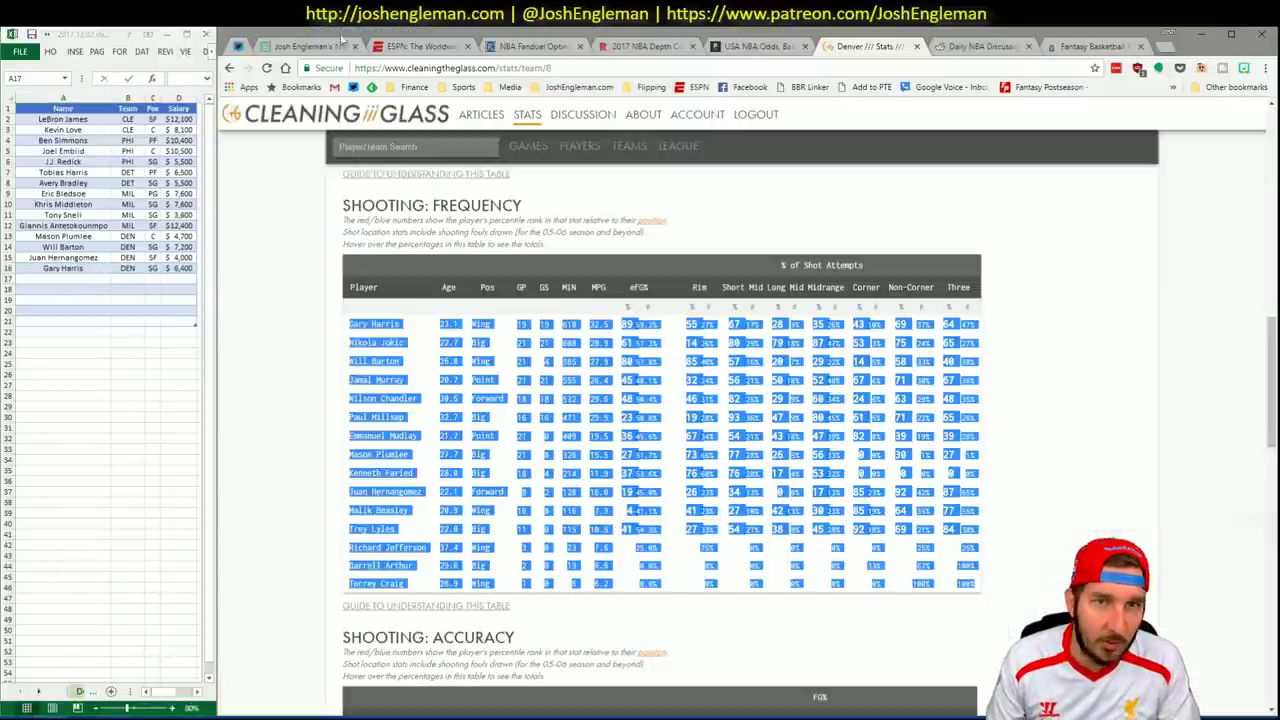
left_click(525, 47)
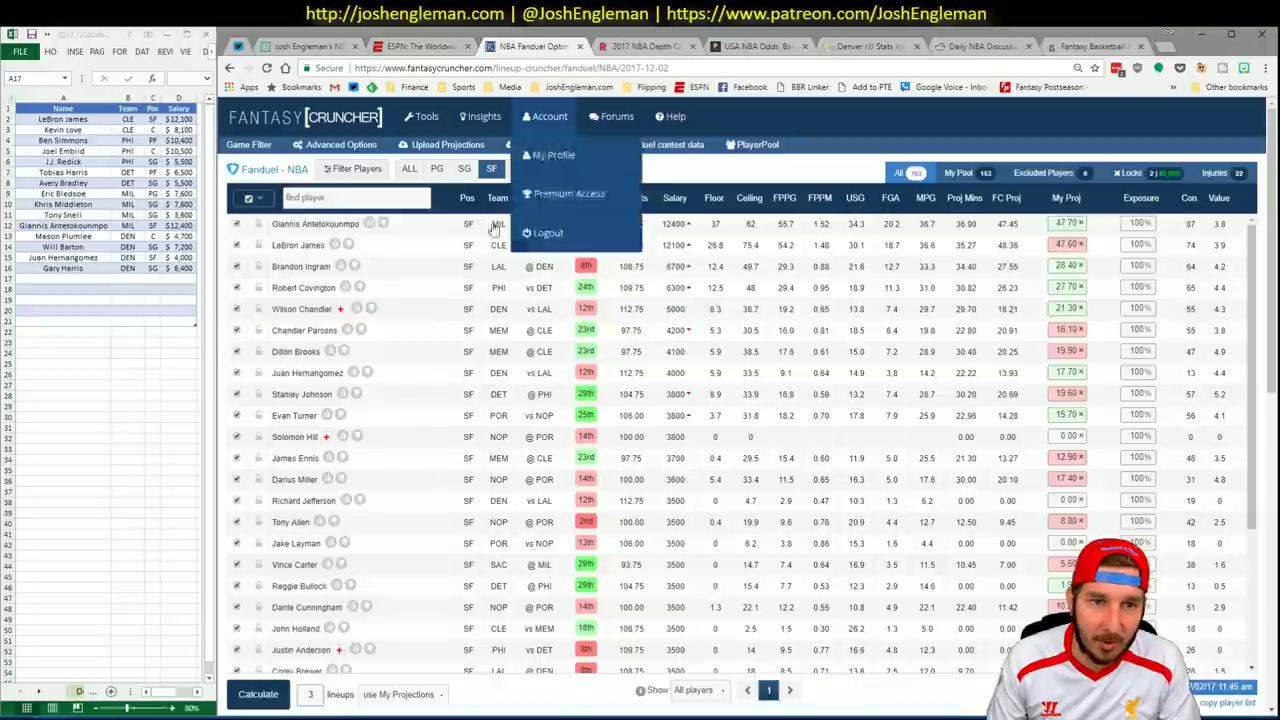
left_click(465, 170)
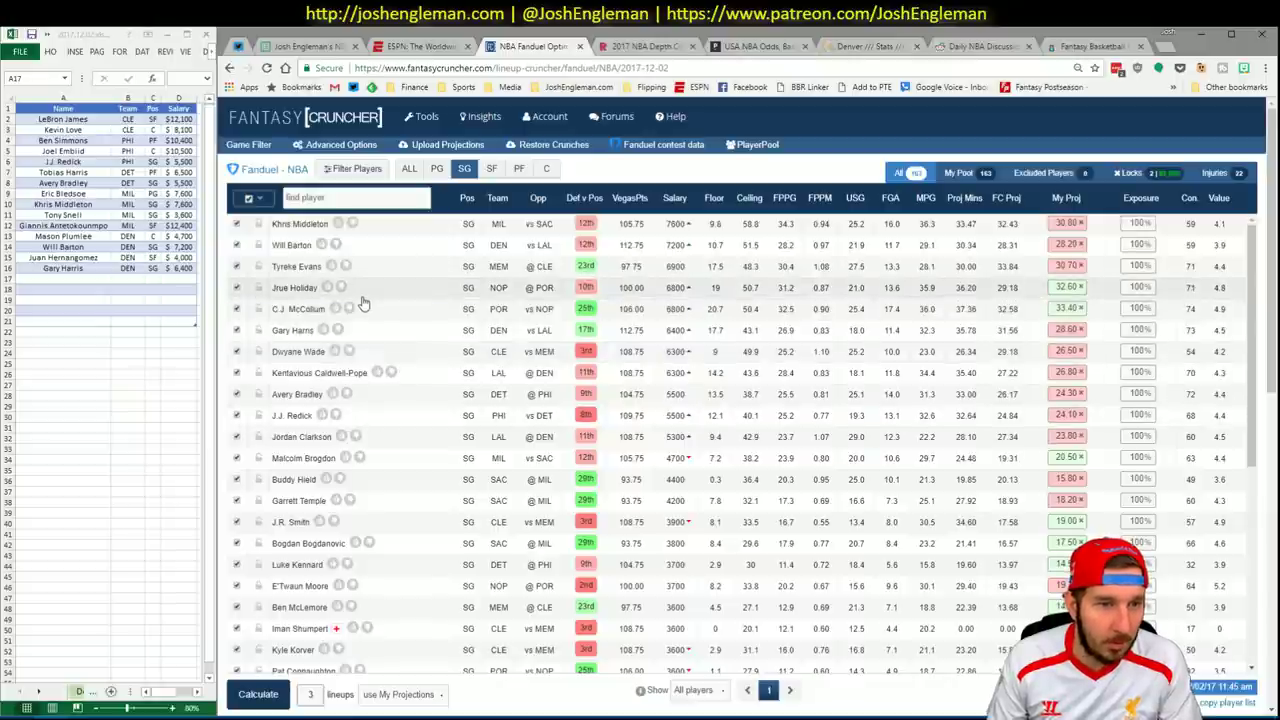
scroll(432, 308, "down", 2)
scroll(435, 308, "up", 2)
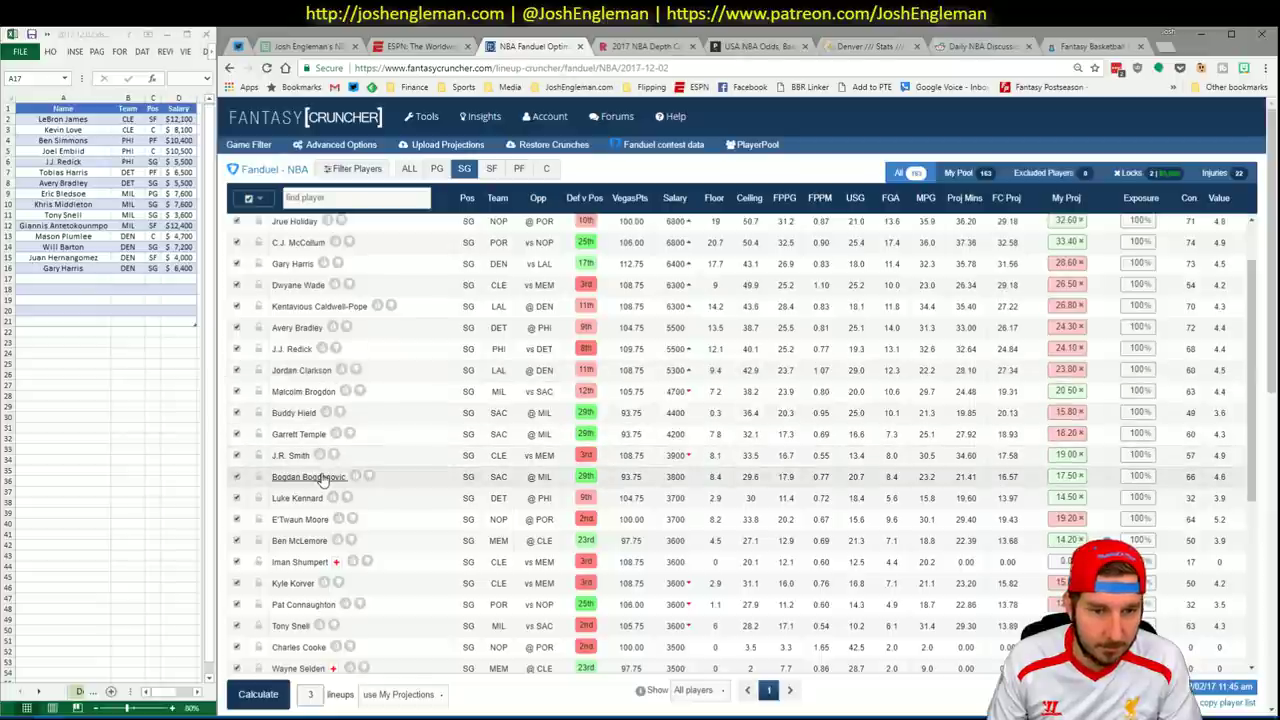
left_click(295, 266)
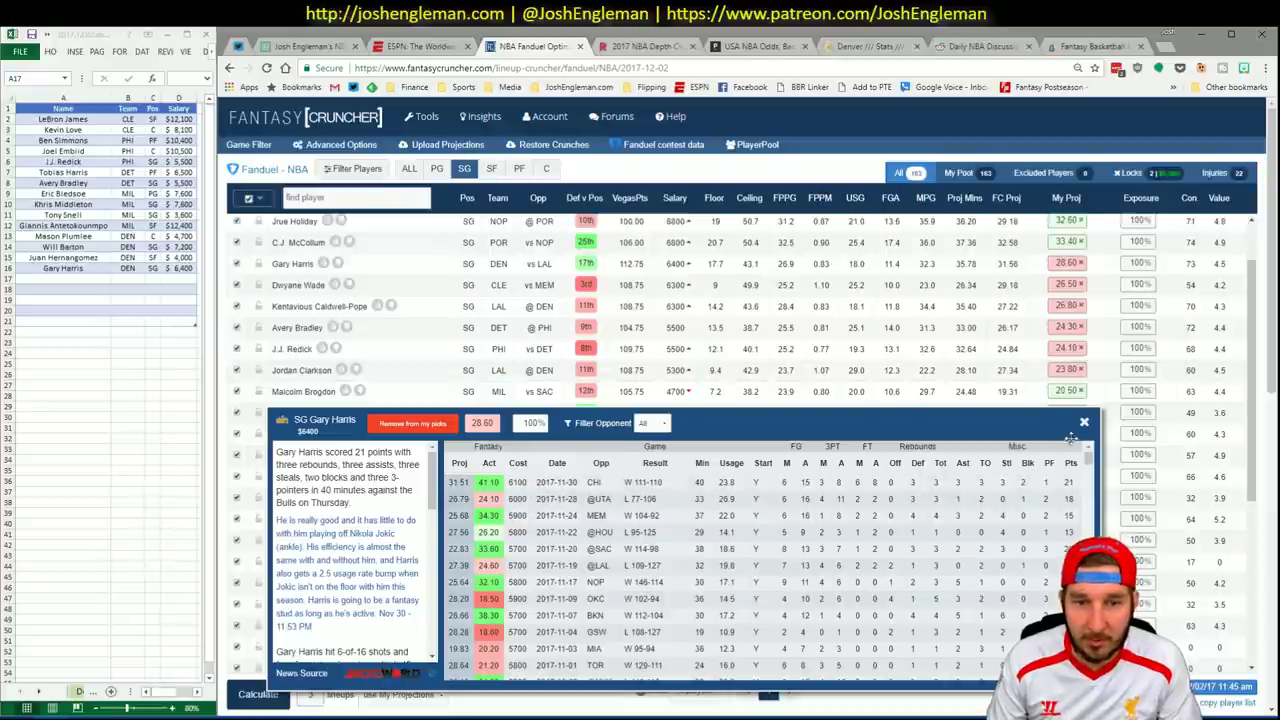
left_click(1084, 424)
left_click(491, 169)
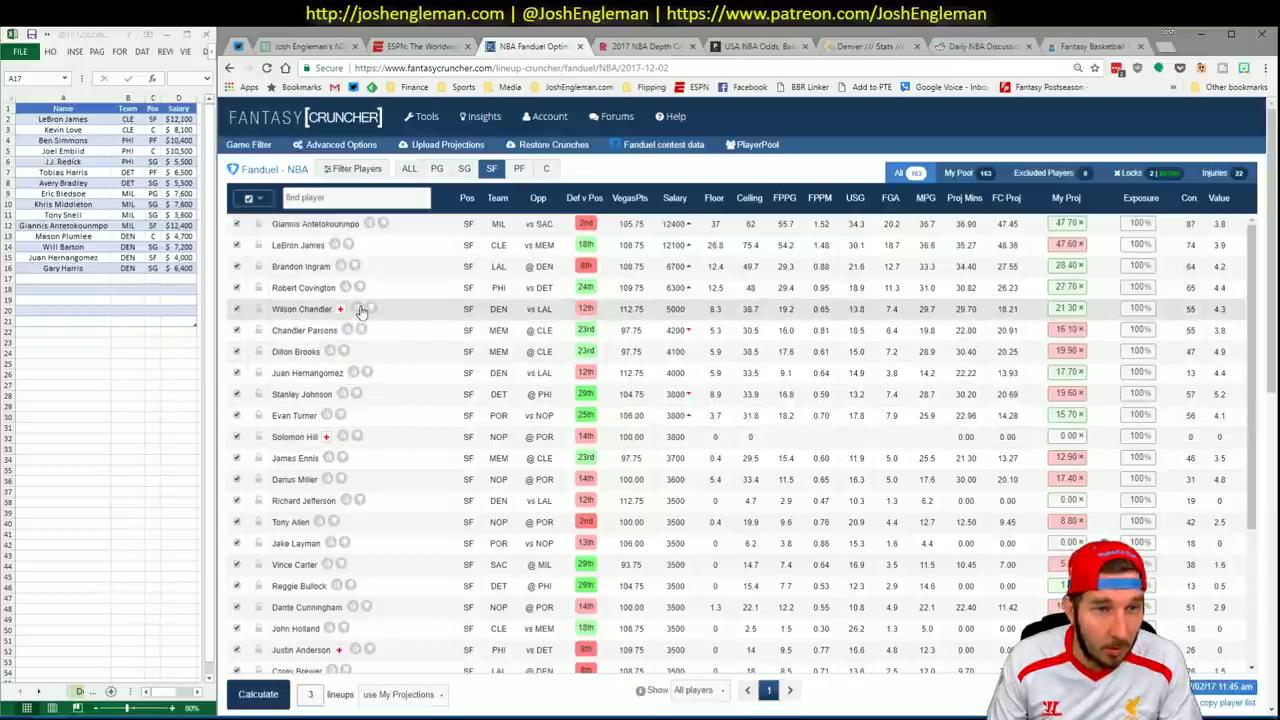
left_click(466, 170)
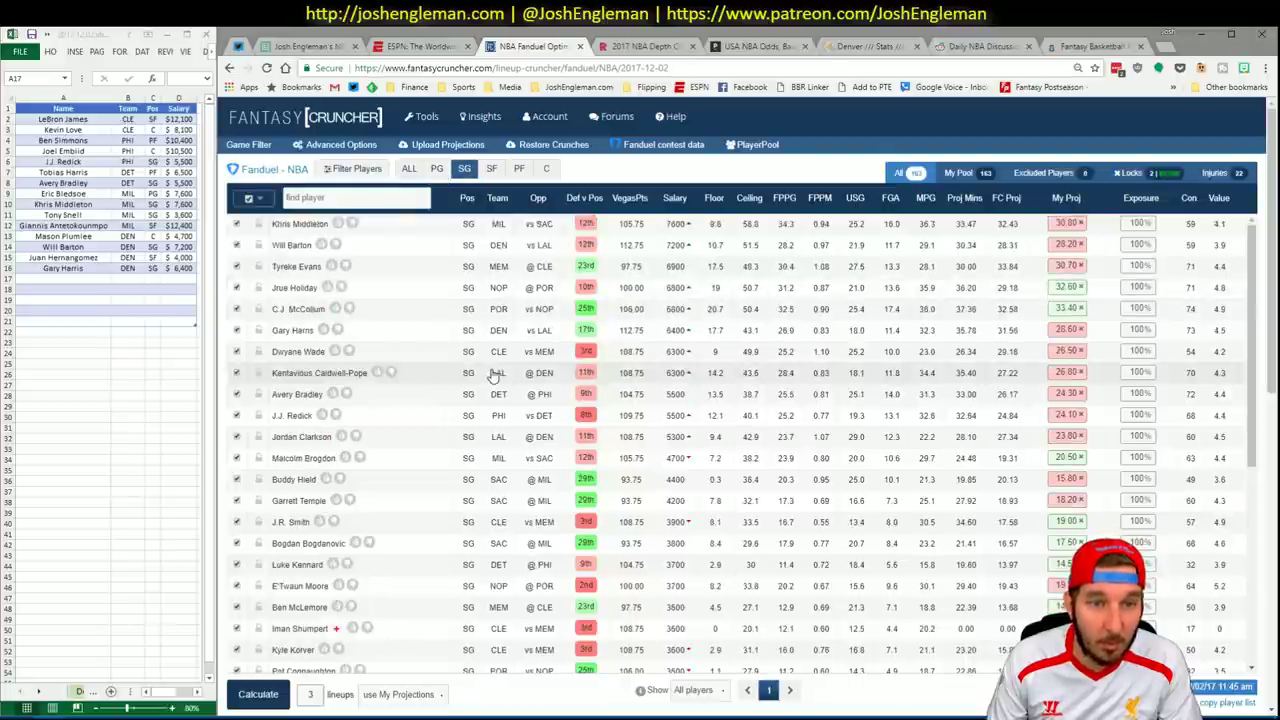
left_click(291, 246)
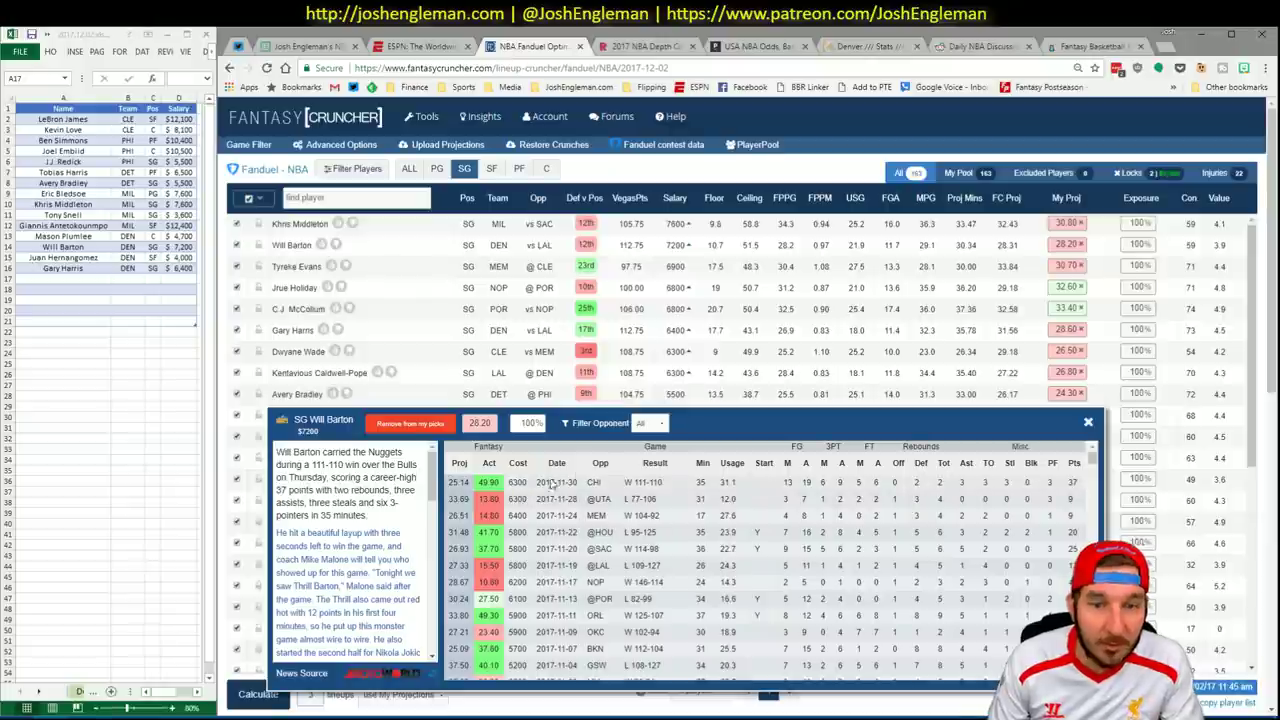
left_click(1088, 422)
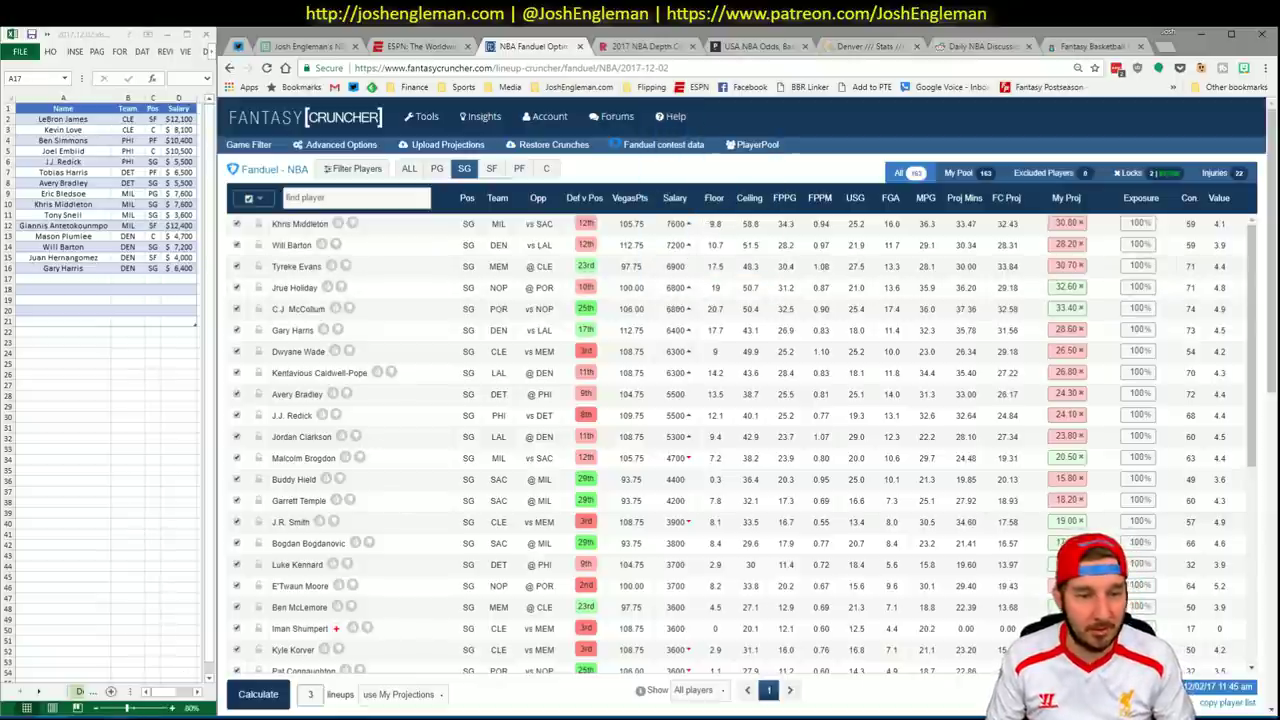
mouse_move(114, 716)
left_click(240, 660)
left_click(160, 650)
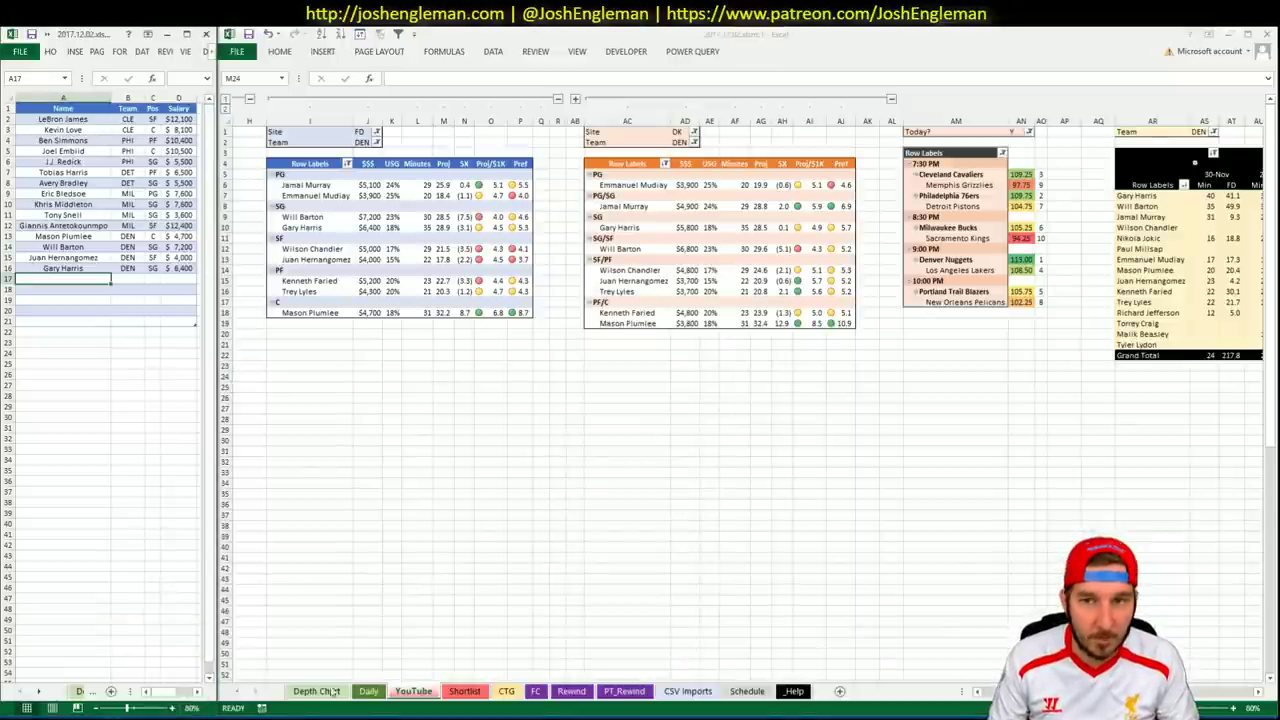
Set the Team filter to LAL in the FD (J2), DK (AD2) and minutes (AS1) pivots.
left_click(362, 142)
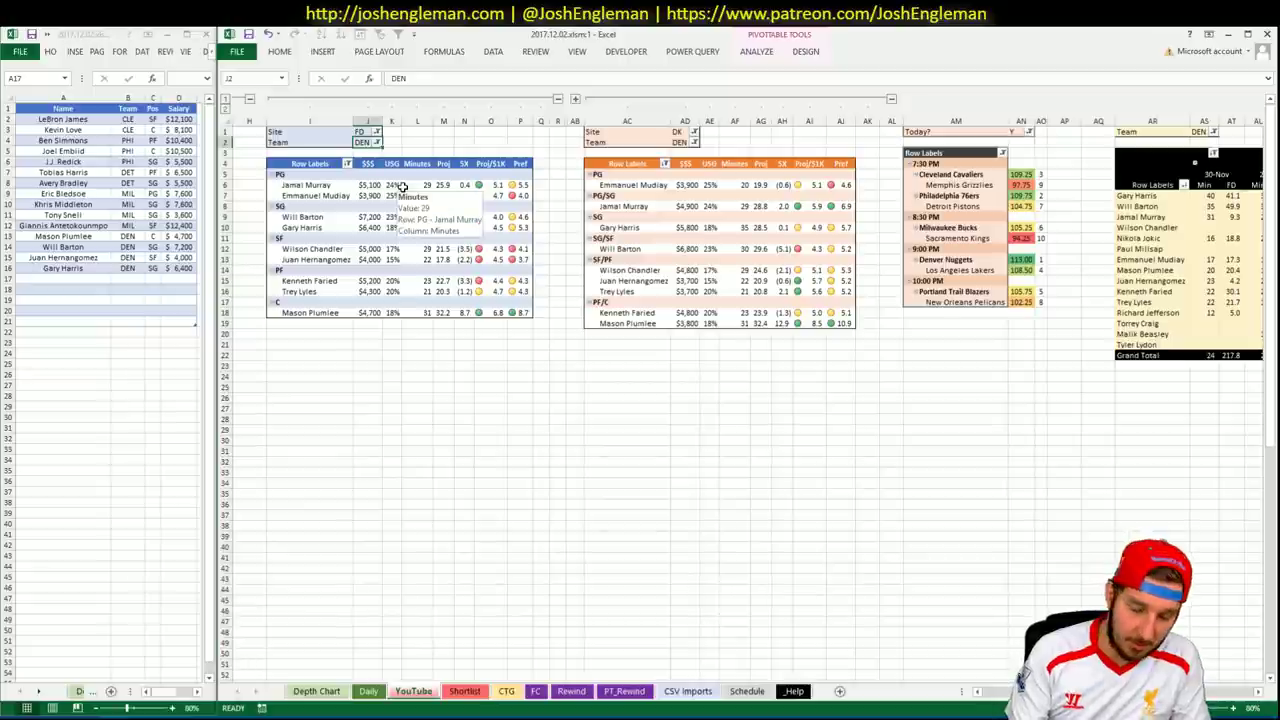
type("LAL")
key("Return")
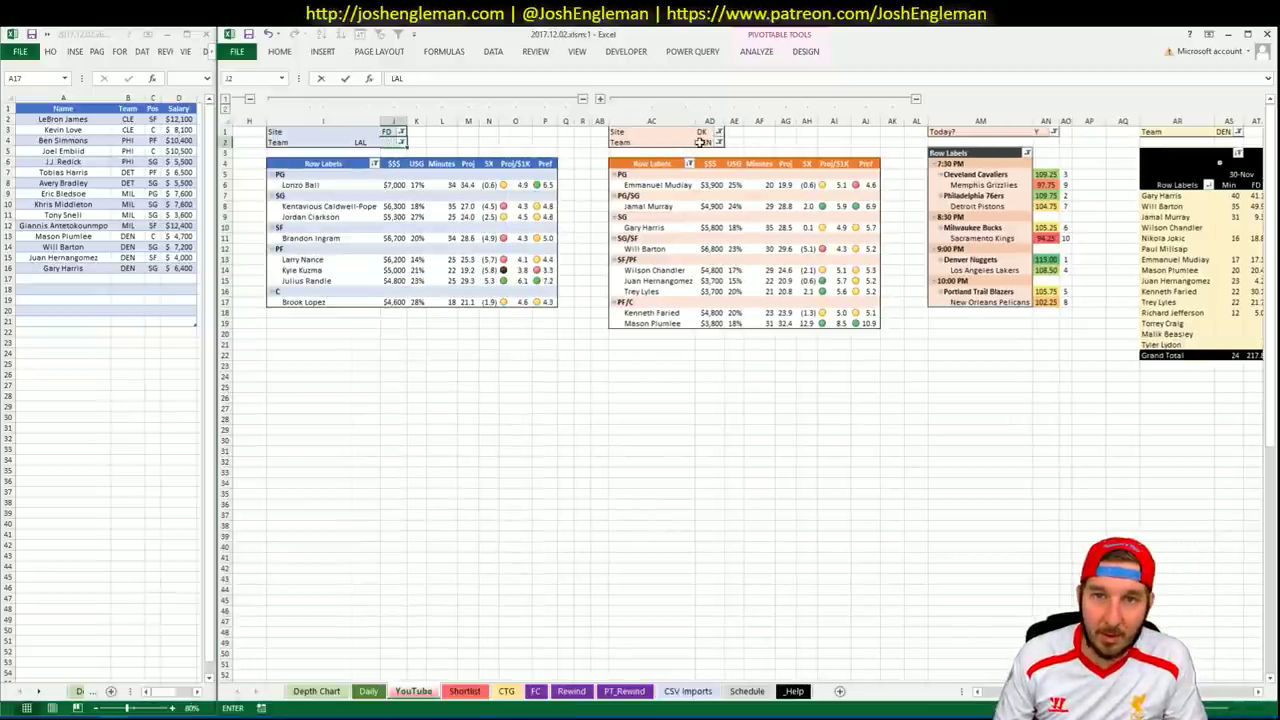
left_click(705, 141)
type("LAL")
key("Return")
left_click(1240, 132)
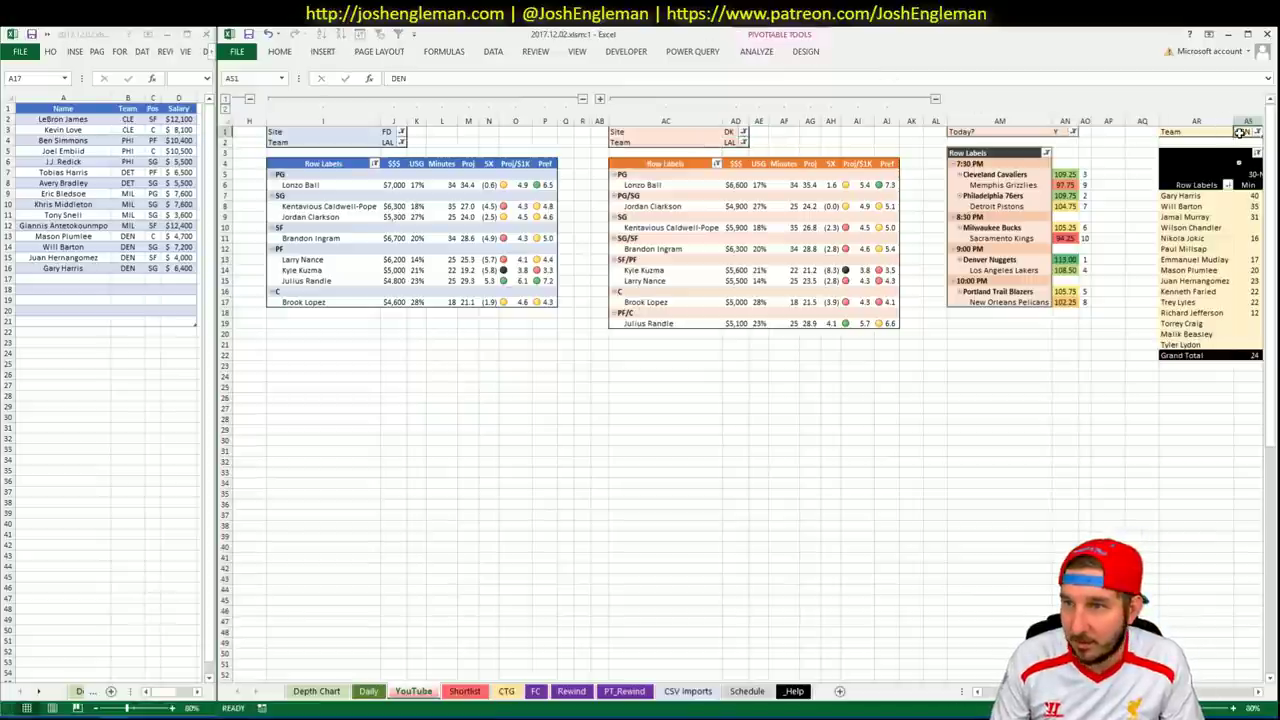
type("LAL")
key("Return")
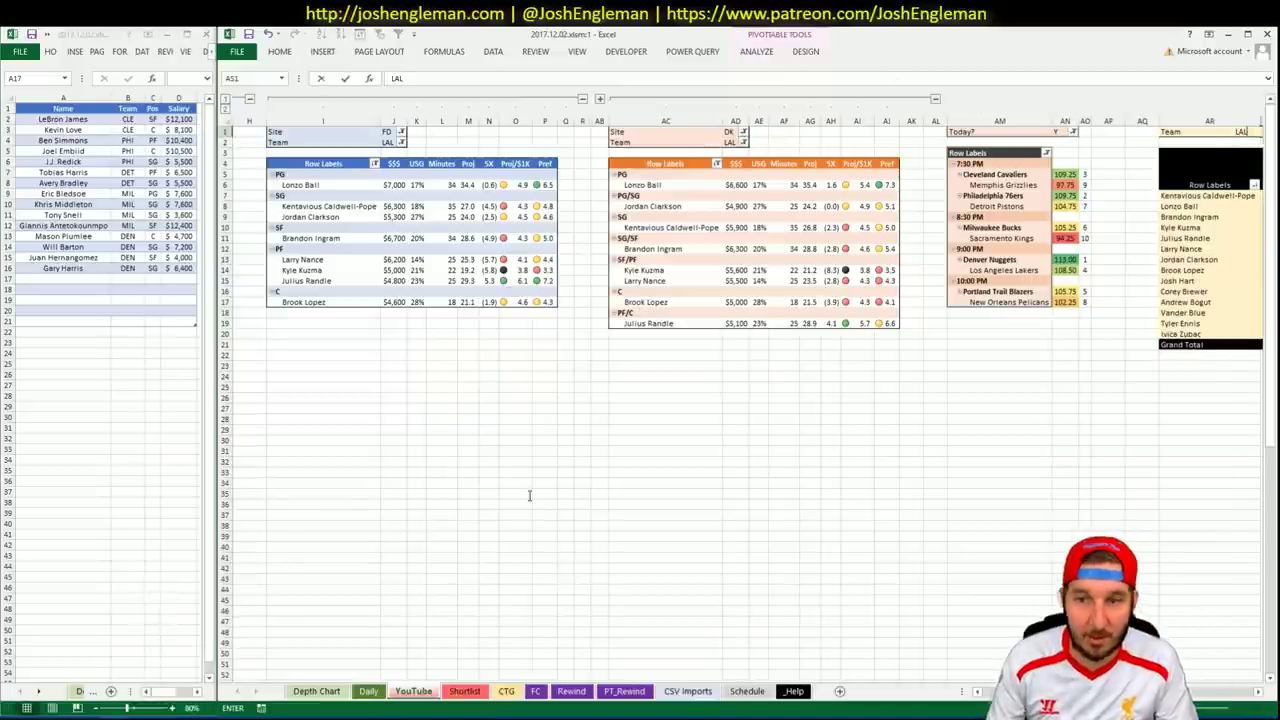
key("alt+Tab")
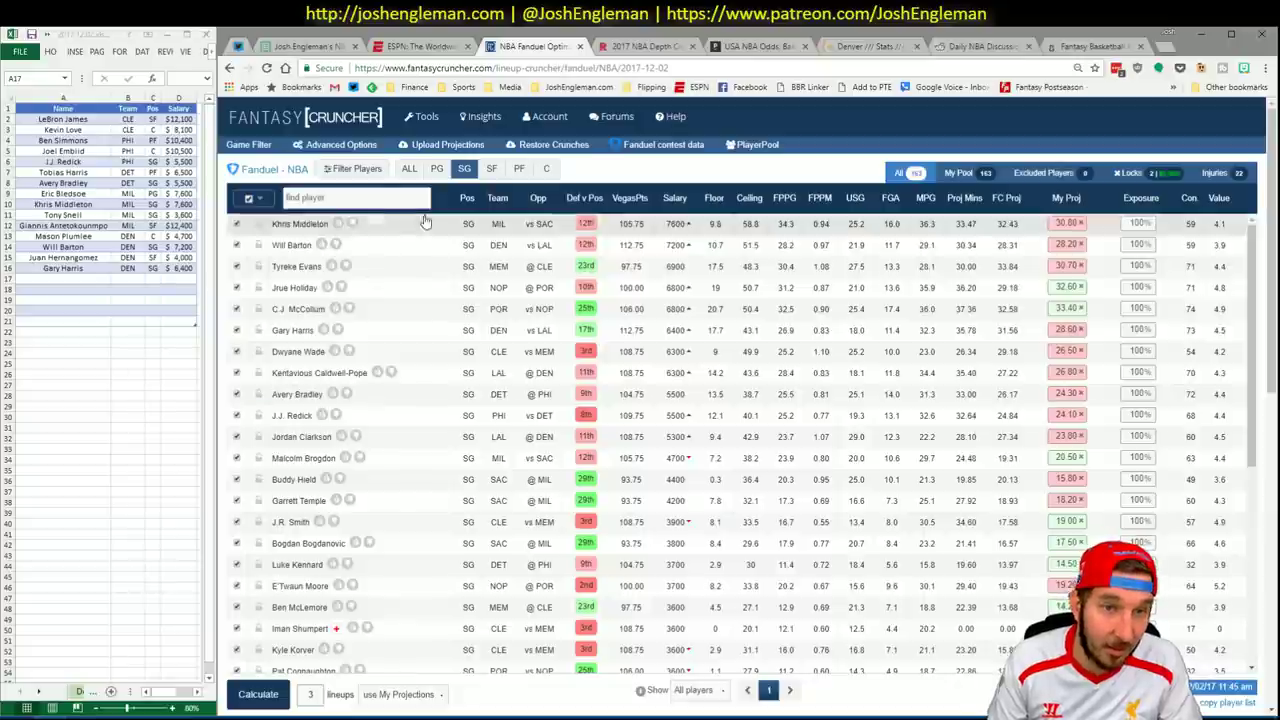
Search 'laker' and load the Los Angeles Lakers team stats page.
left_click(900, 47)
left_click(466, 148)
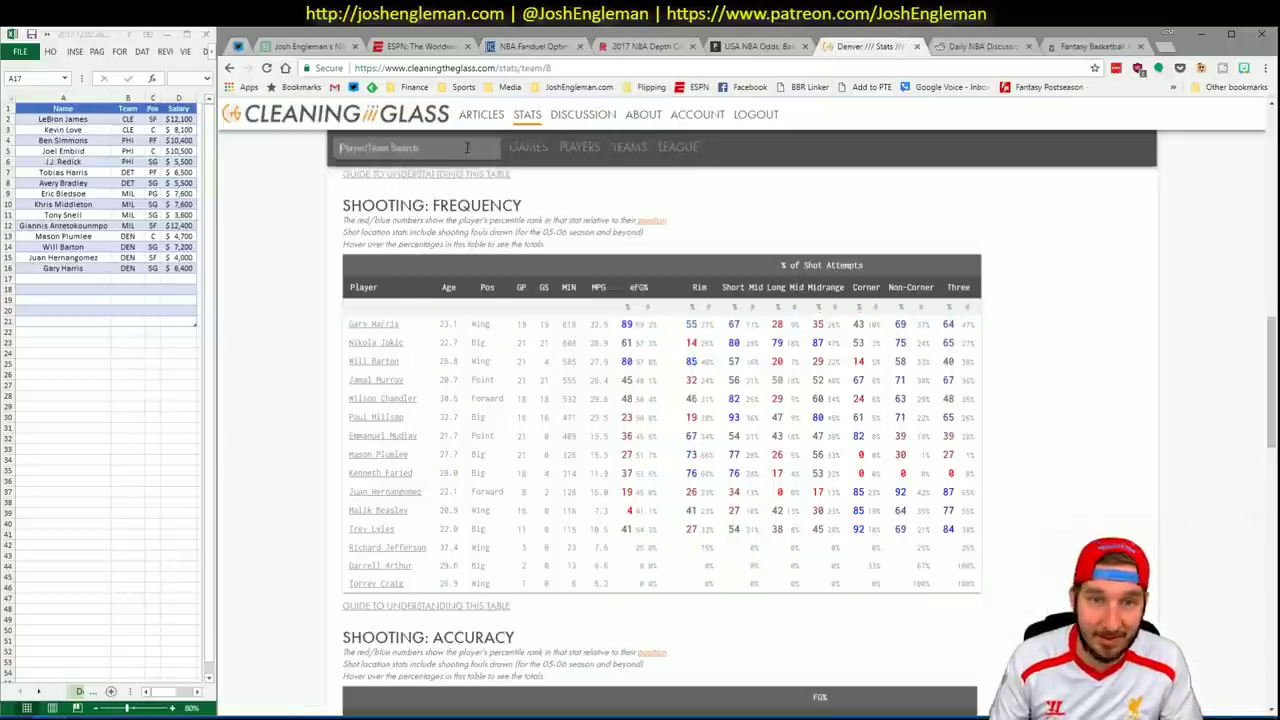
type("laker")
key("Down")
key("Return")
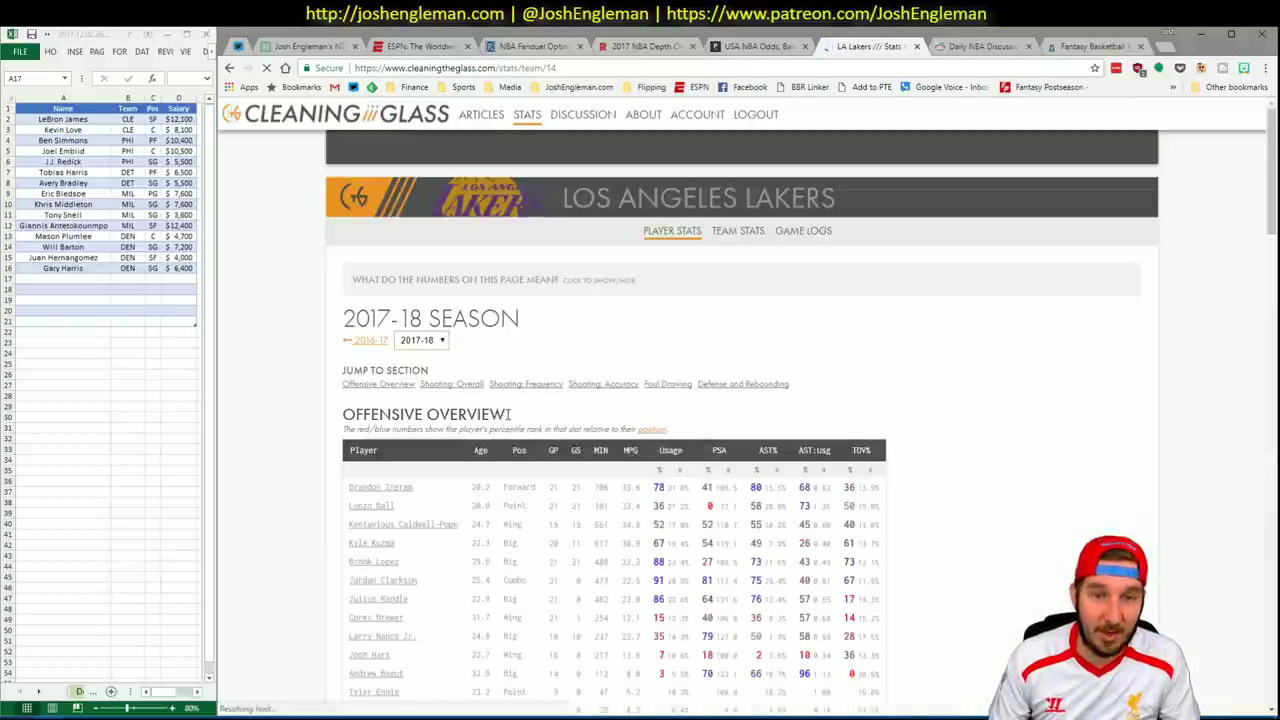
Jump to the Lakers' Shooting: Frequency table and select its player rows.
left_click(516, 387)
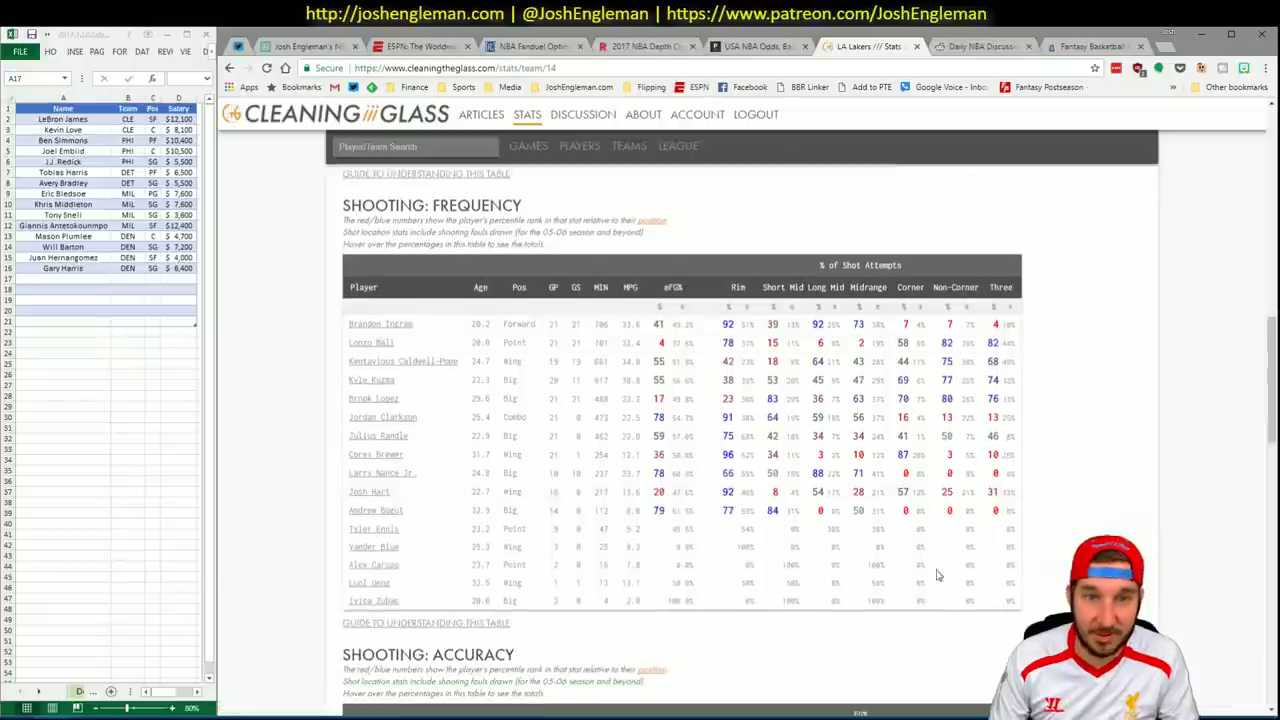
mouse_move(1015, 604)
left_click_drag(1015, 604, 343, 329)
left_click(339, 371)
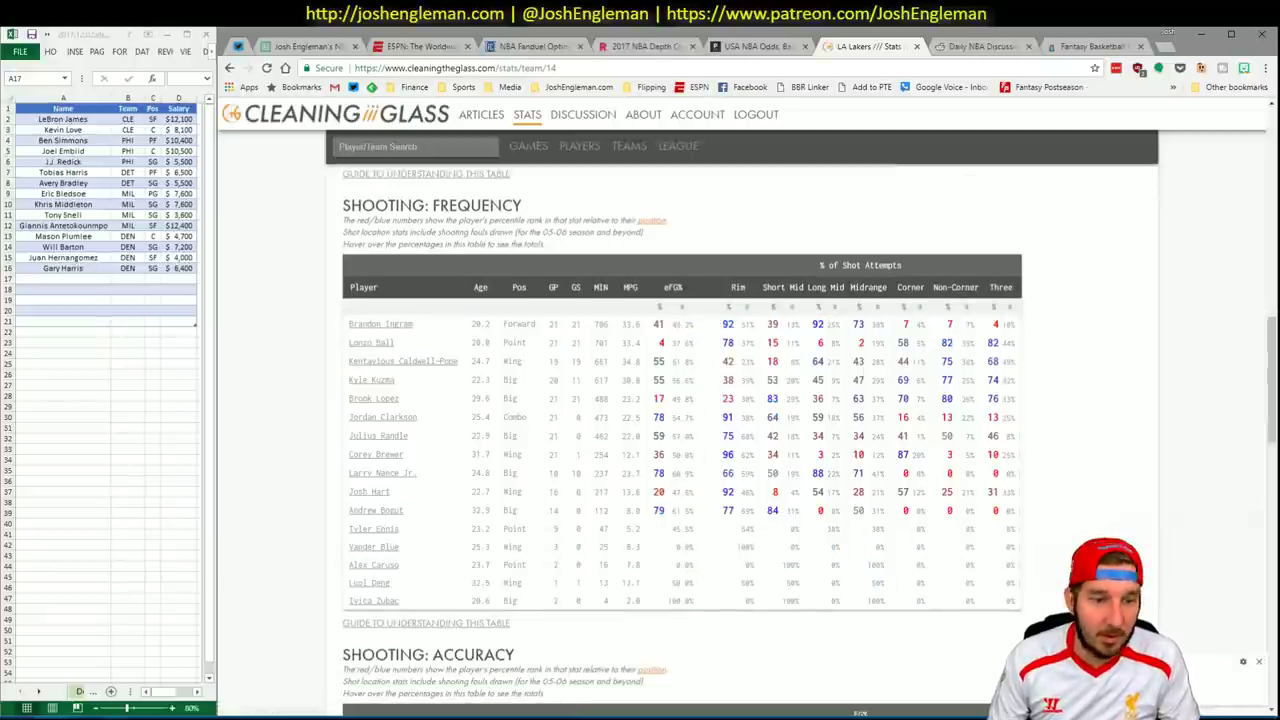
Refresh the CTG sheet with Lakers shooting data and highlight Julius Randle's row.
left_click(92, 685)
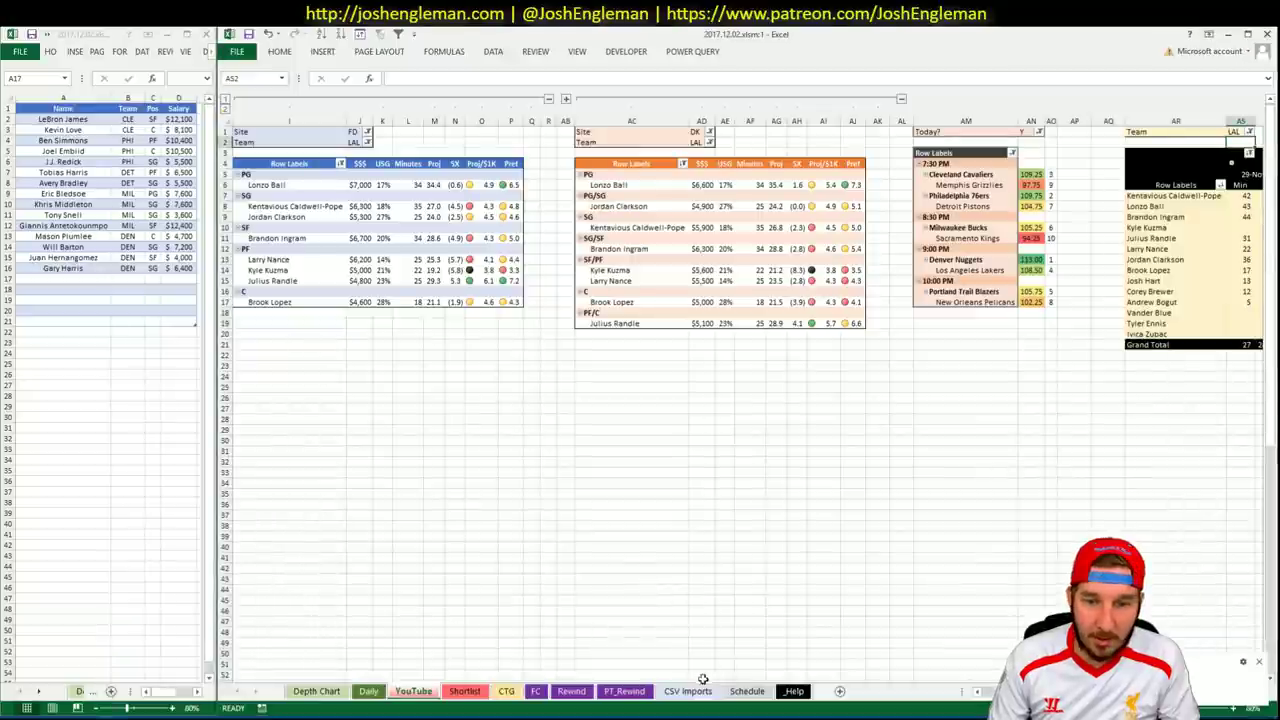
left_click(507, 692)
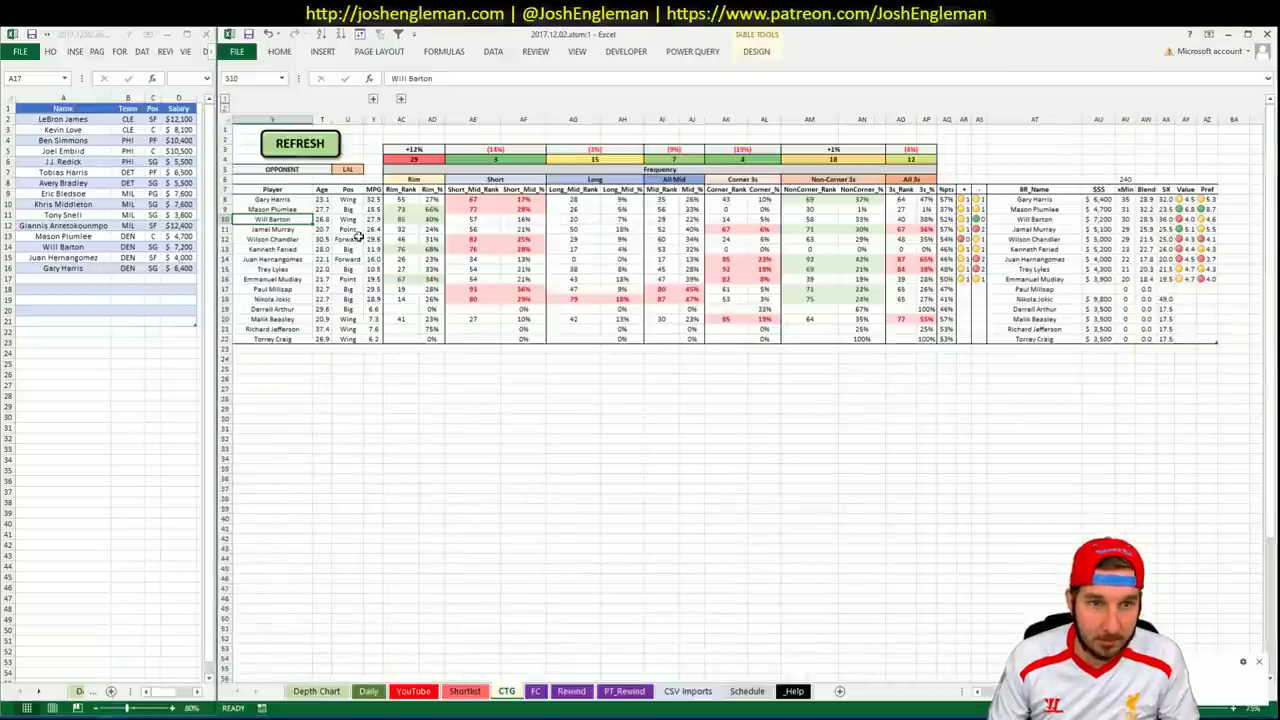
left_click(350, 168)
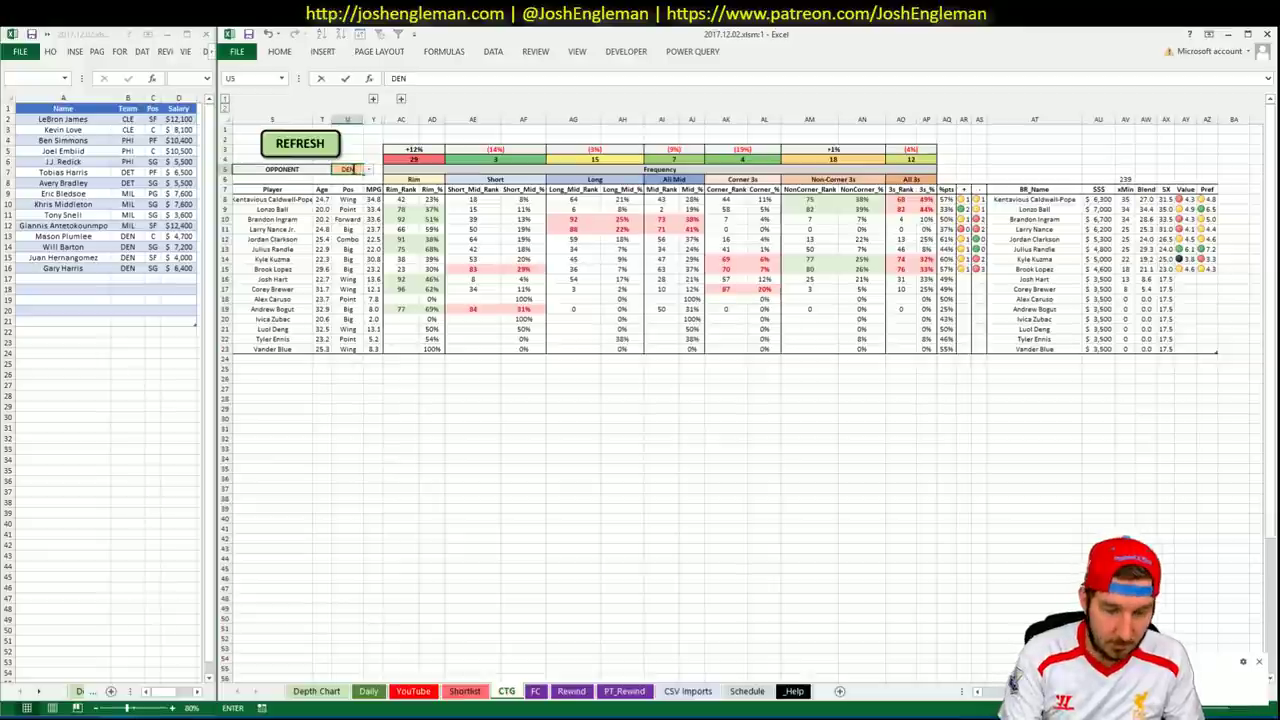
left_click(287, 249)
left_click_drag(287, 249, 916, 249)
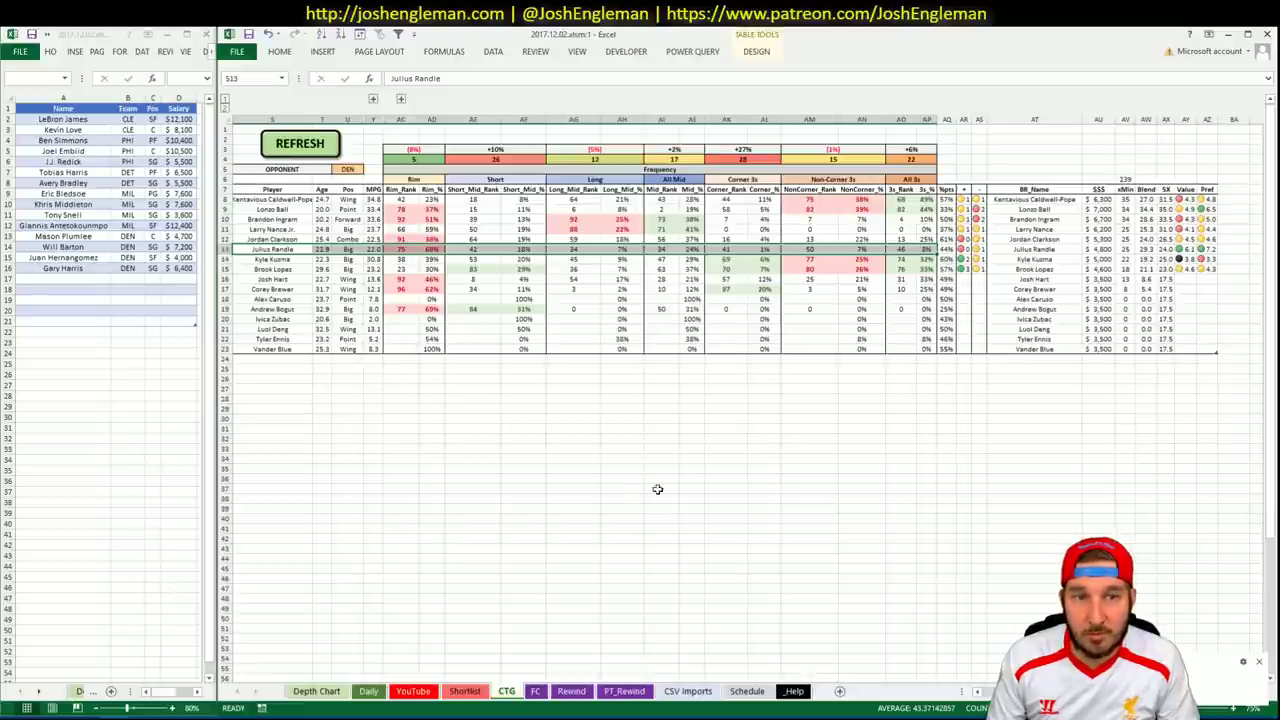
Add Julius Randle (LAL, PF, $4,800) to shortlist cell A17.
left_click(30, 278)
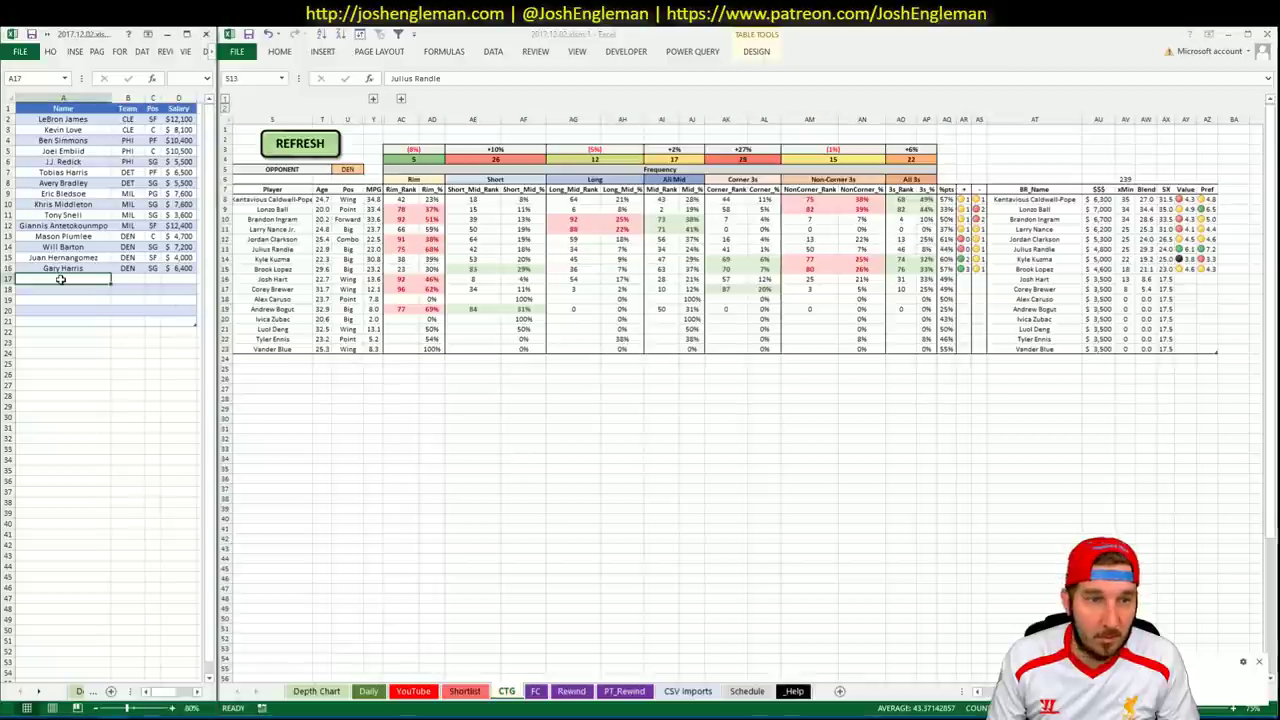
type("Julius Randle")
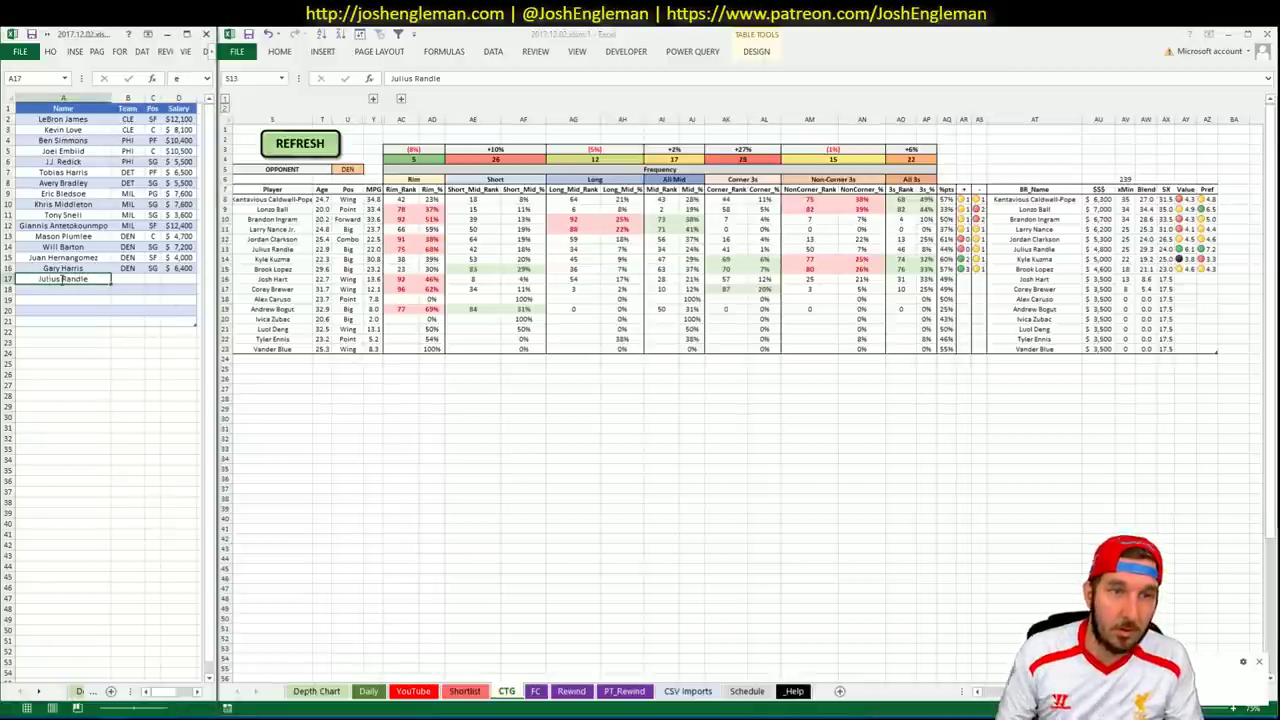
key("Return")
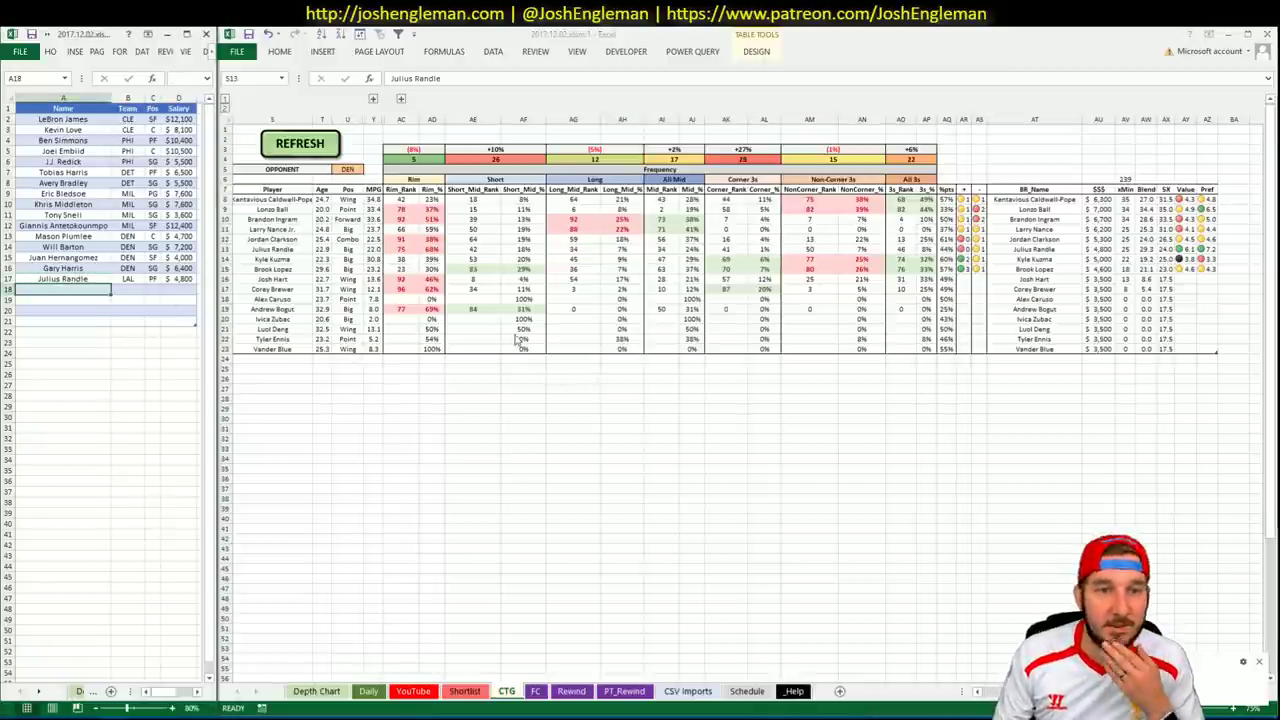
left_click(365, 249)
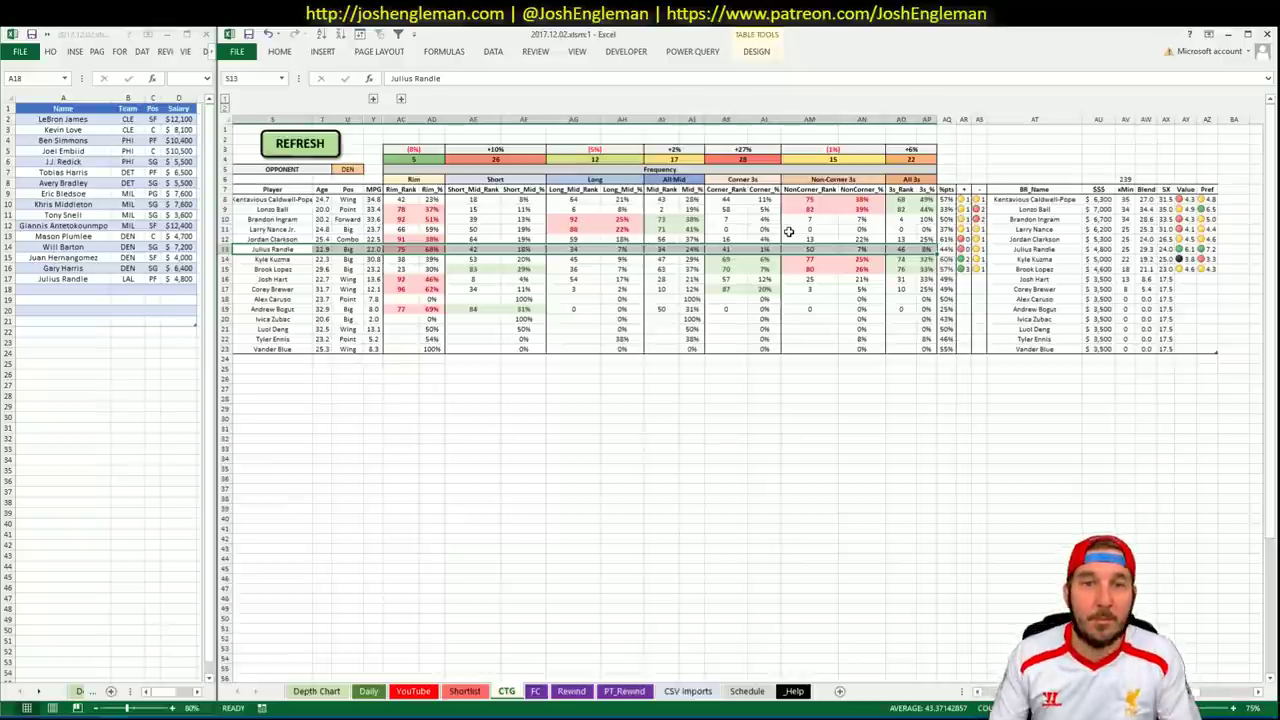
Scroll across the LAL-filtered FanDuel and DraftKings pivots beside the shortlist.
left_click(368, 694)
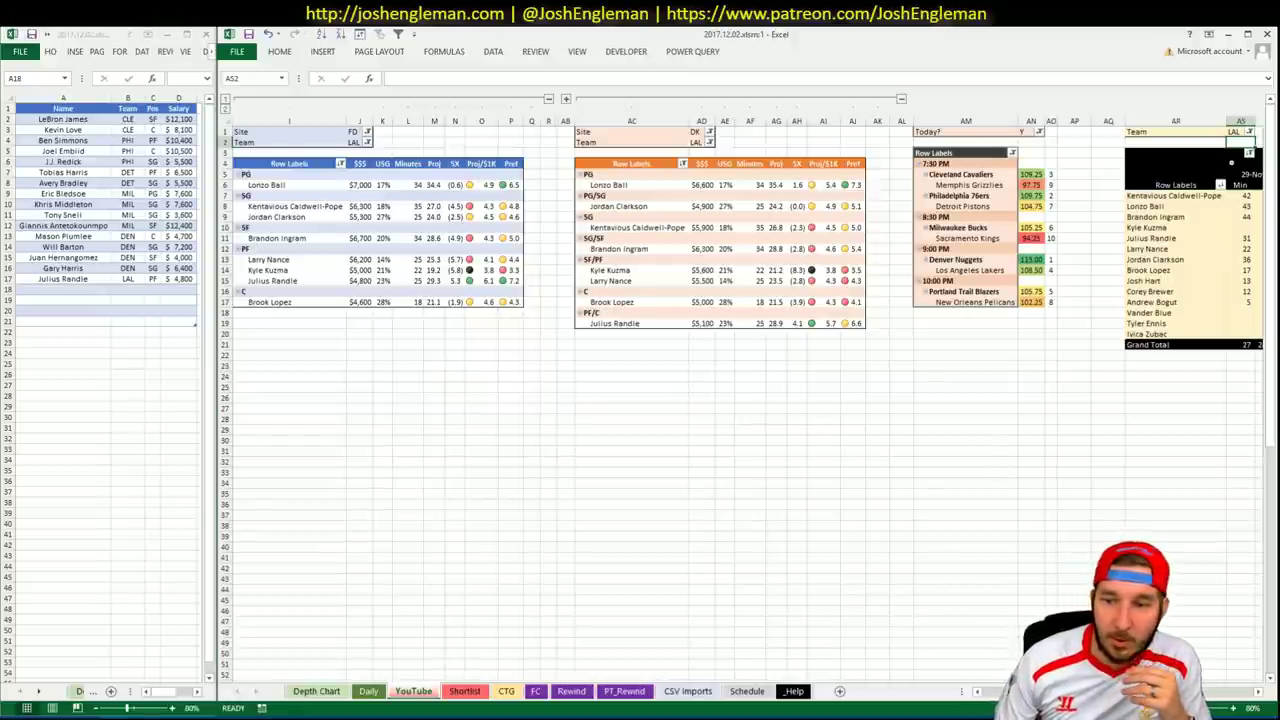
scroll(745, 300, "right", 6)
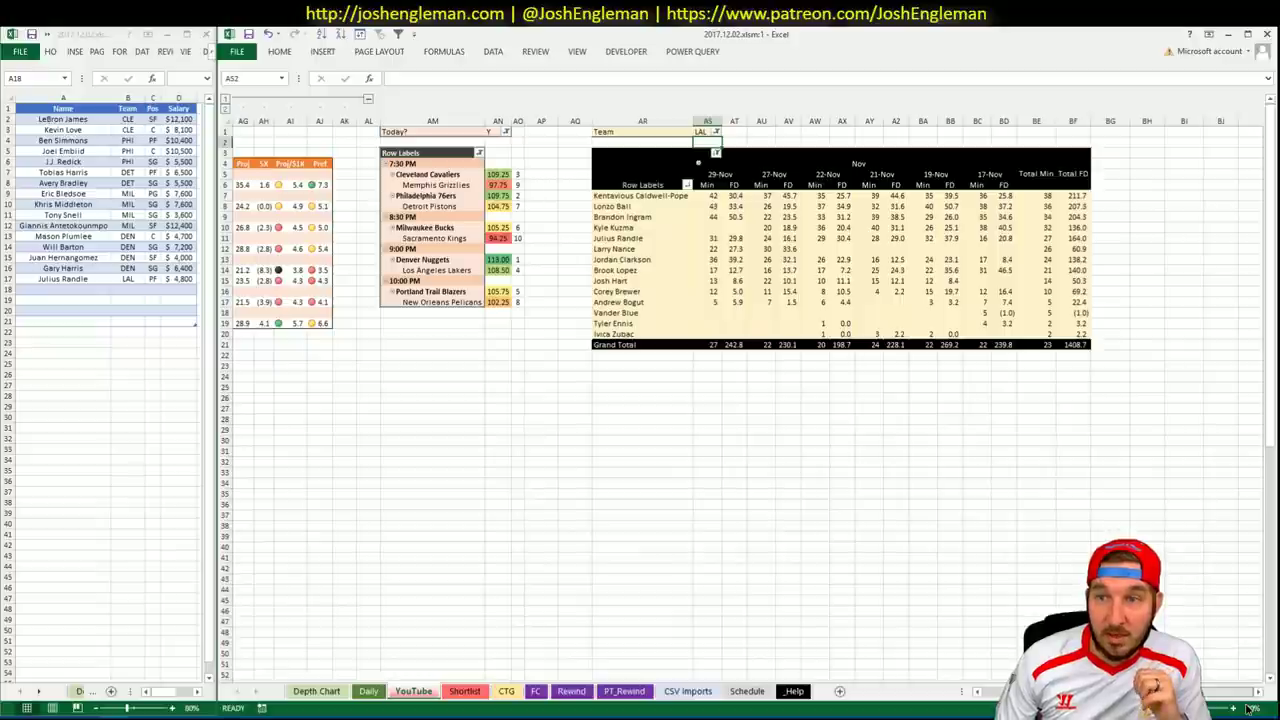
scroll(745, 400, "left", 10)
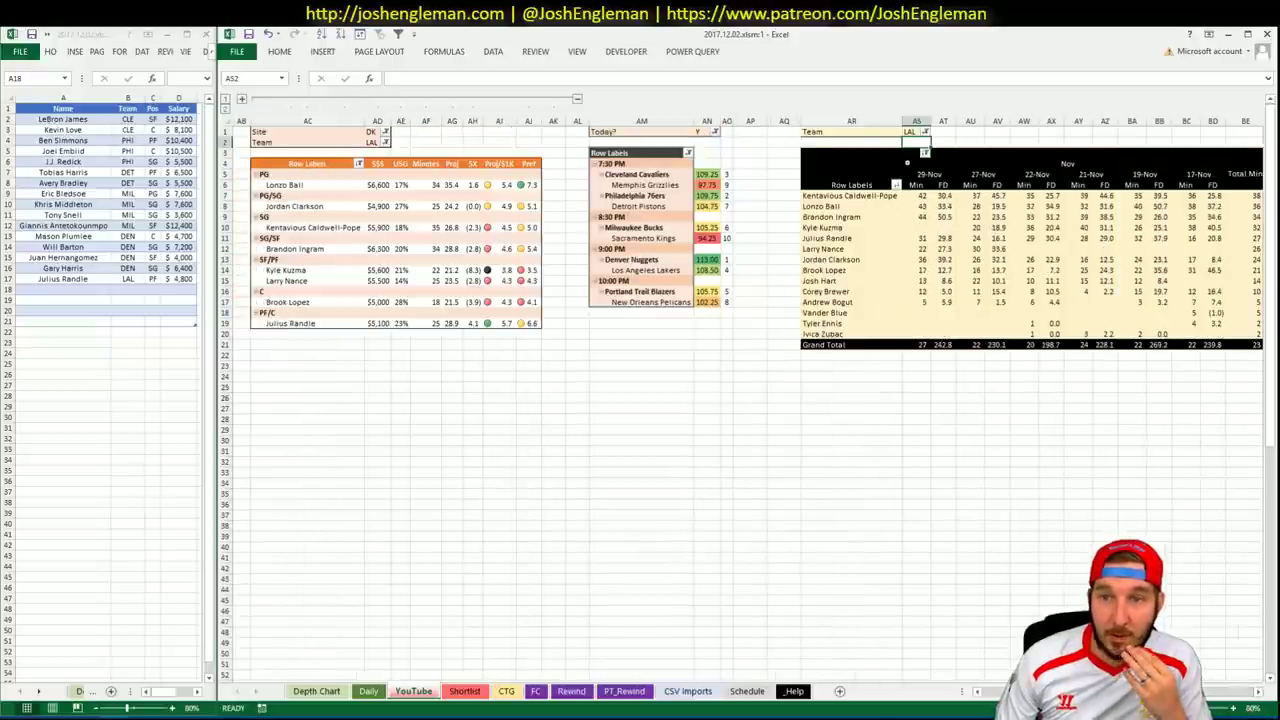
scroll(745, 400, "right", 1)
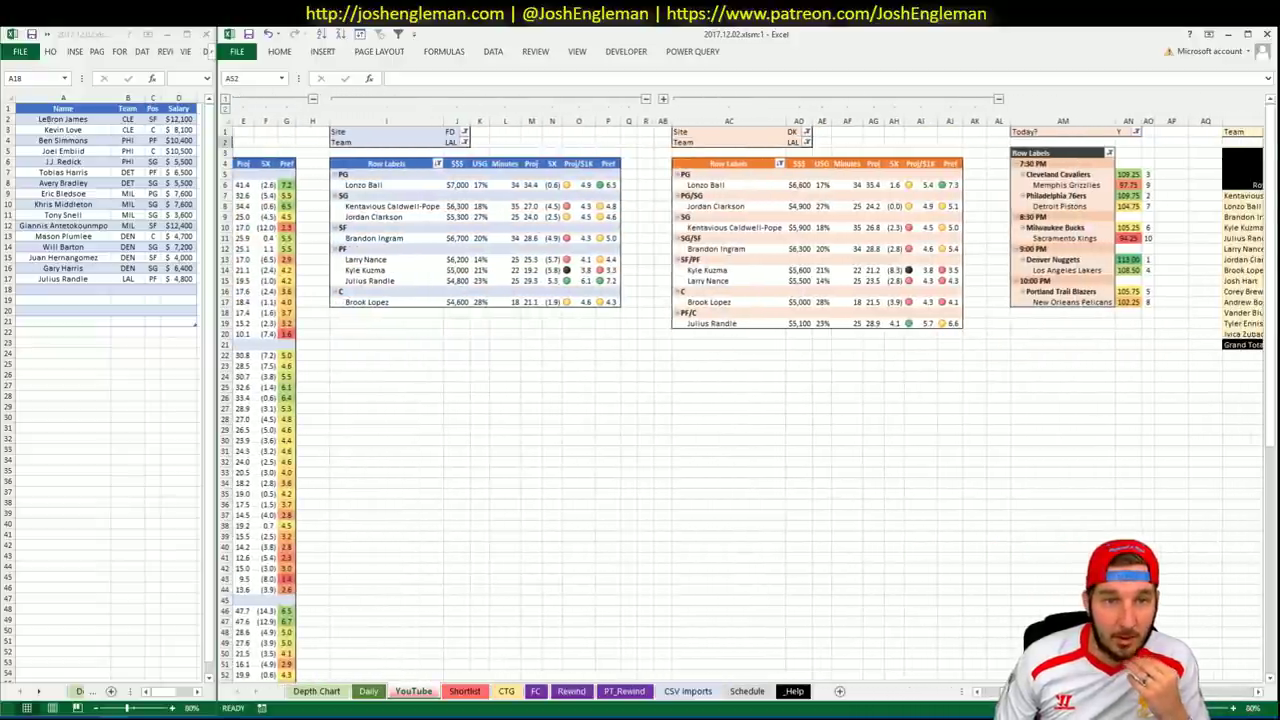
Paste Kentavious Caldwell-Pope from the FanDuel pivot into A18 and autofit column A.
left_click(410, 207)
key("ctrl+c")
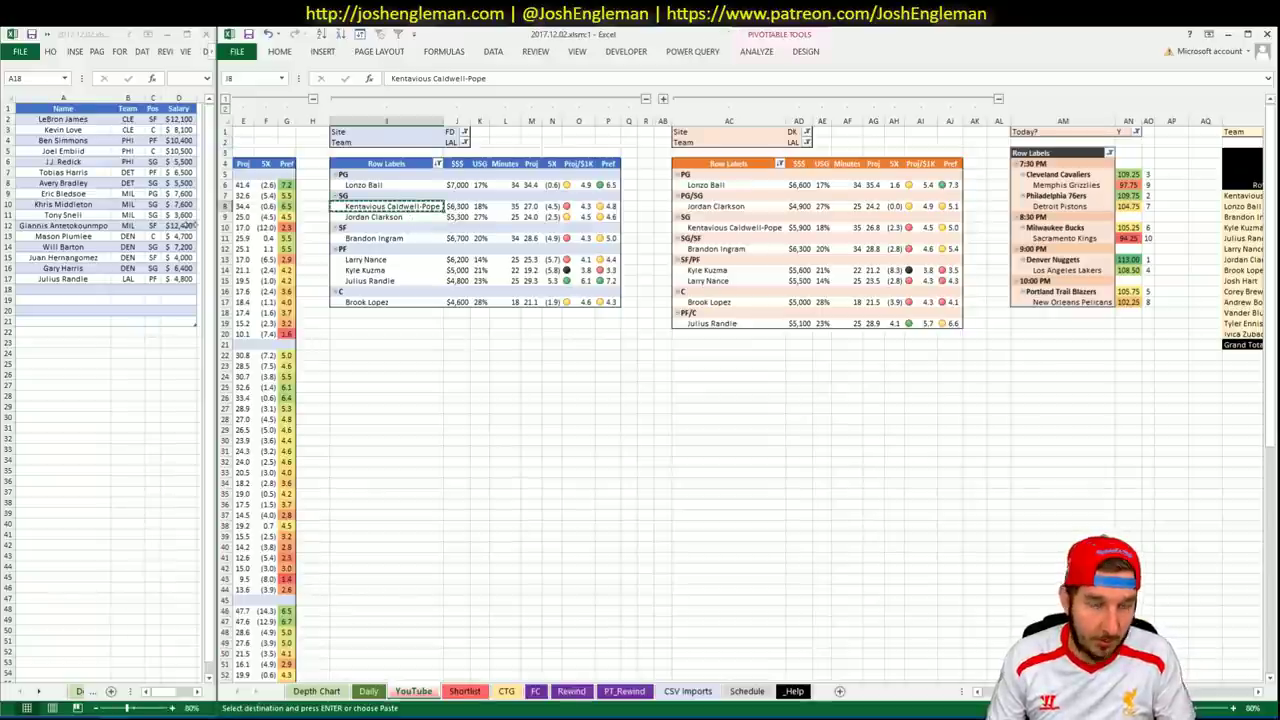
left_click(60, 289)
right_click(40, 289)
left_click(120, 345)
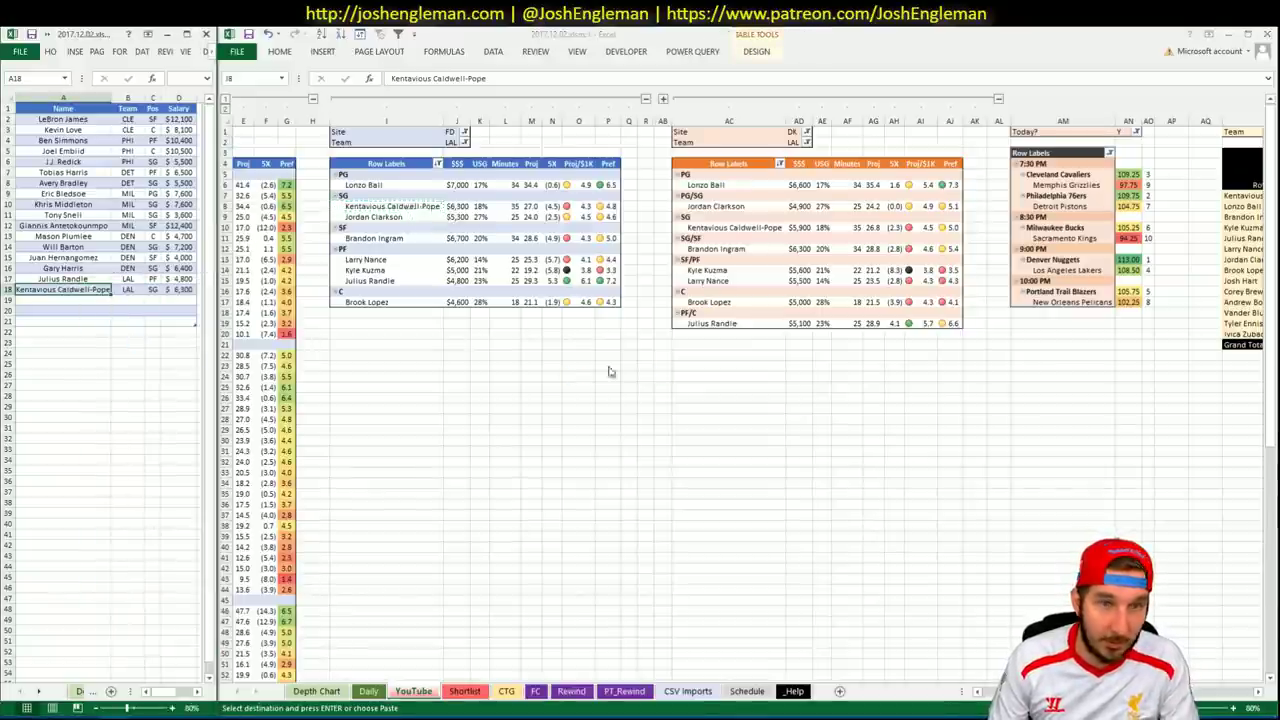
double_click(112, 98)
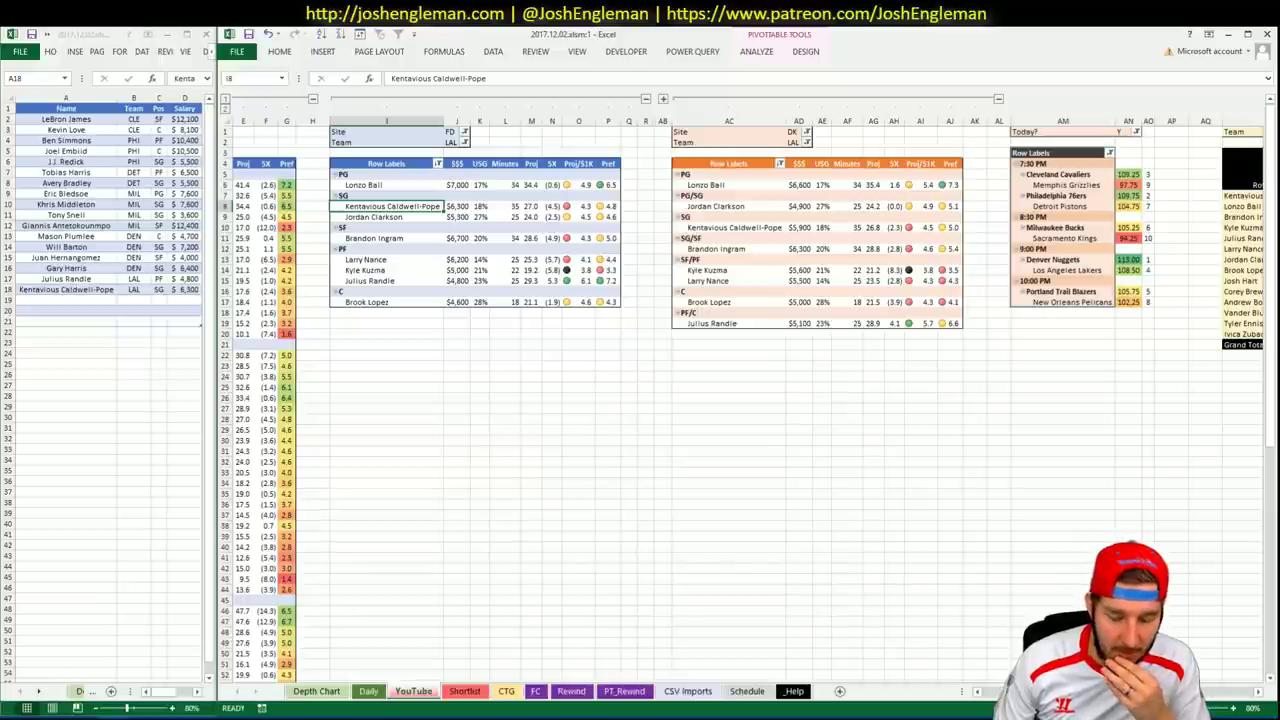
left_click(536, 407)
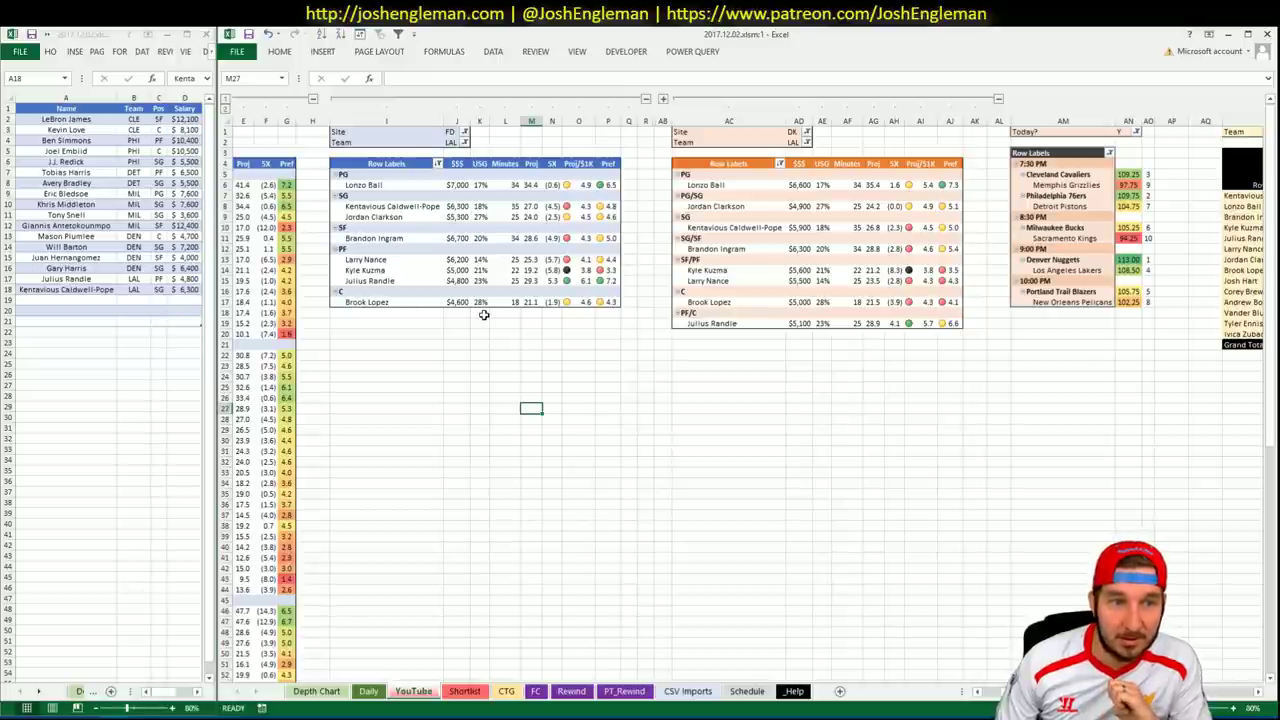
left_click(425, 322)
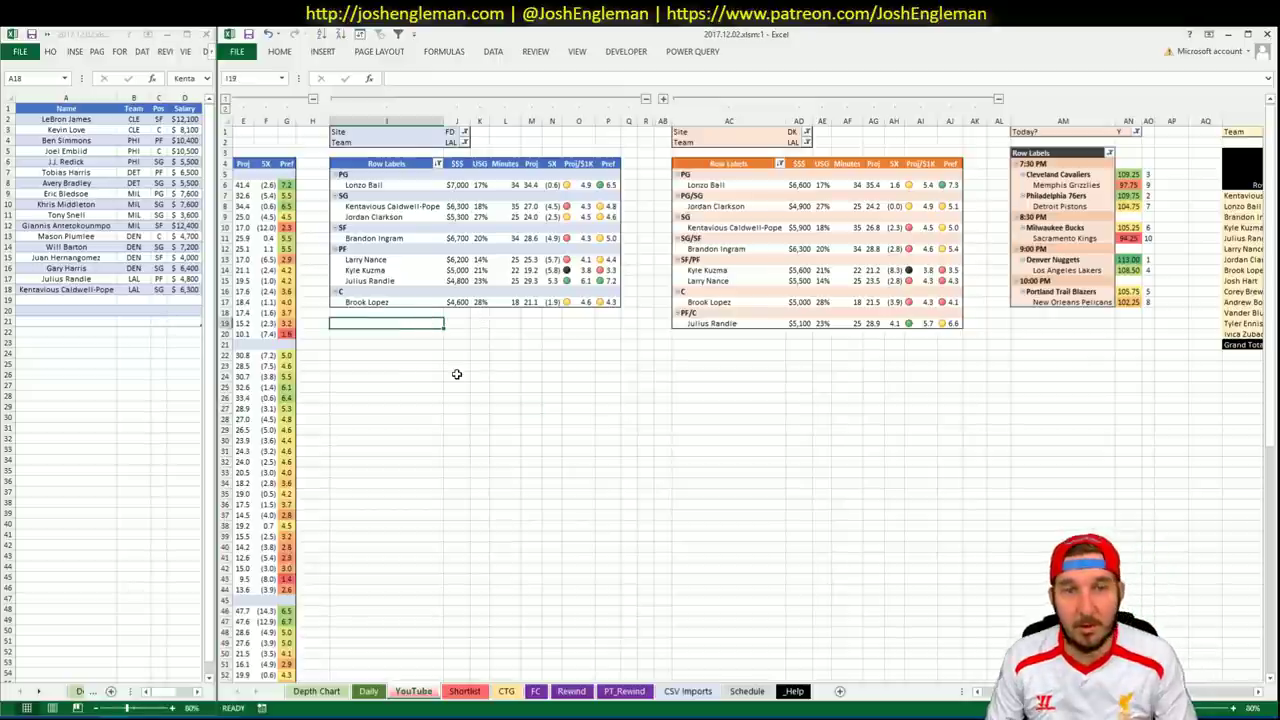
Set the Team filter to POR in the FD, DK and minutes pivots.
left_click(450, 133)
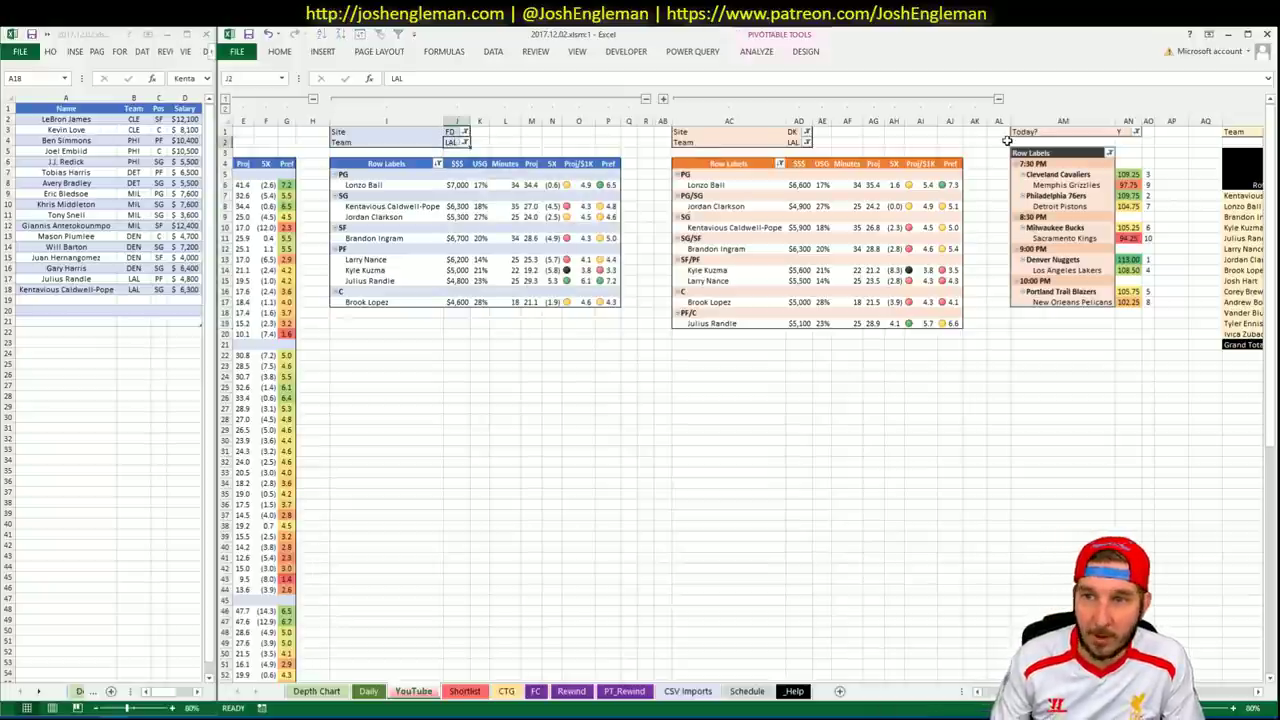
type("POR")
key("Return")
left_click(765, 143)
type("POR")
key("Return")
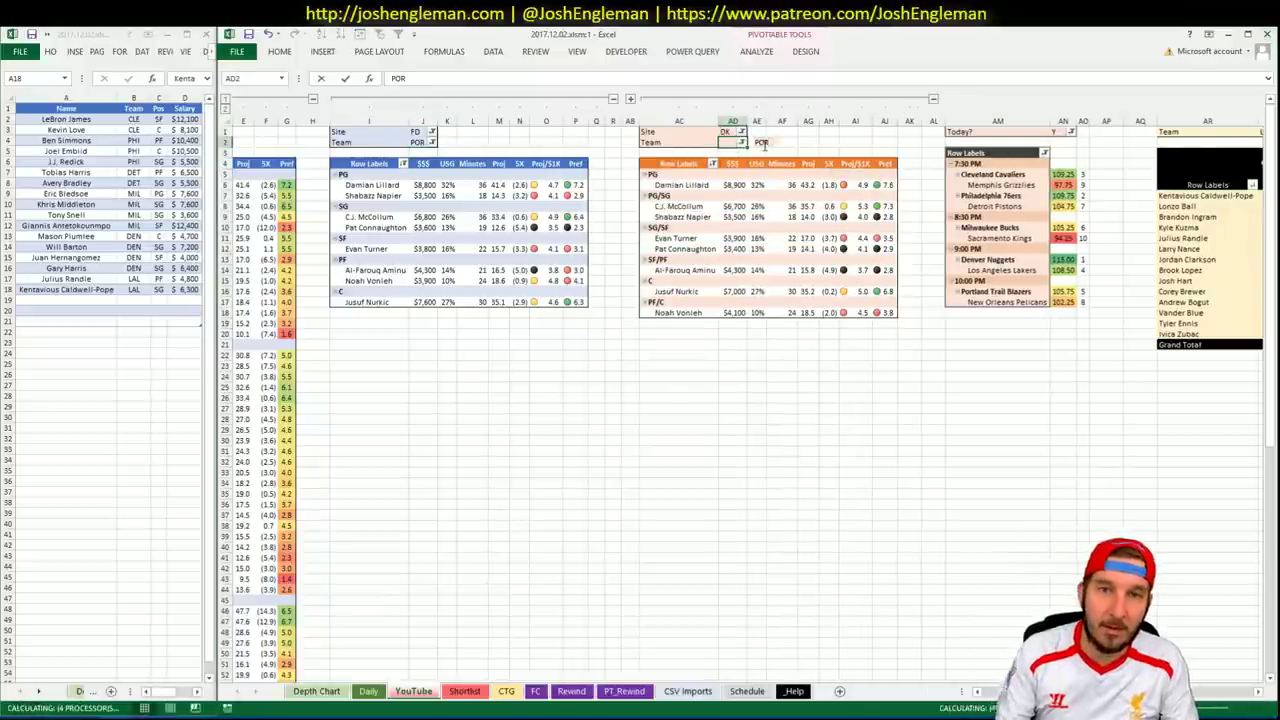
left_click(781, 472)
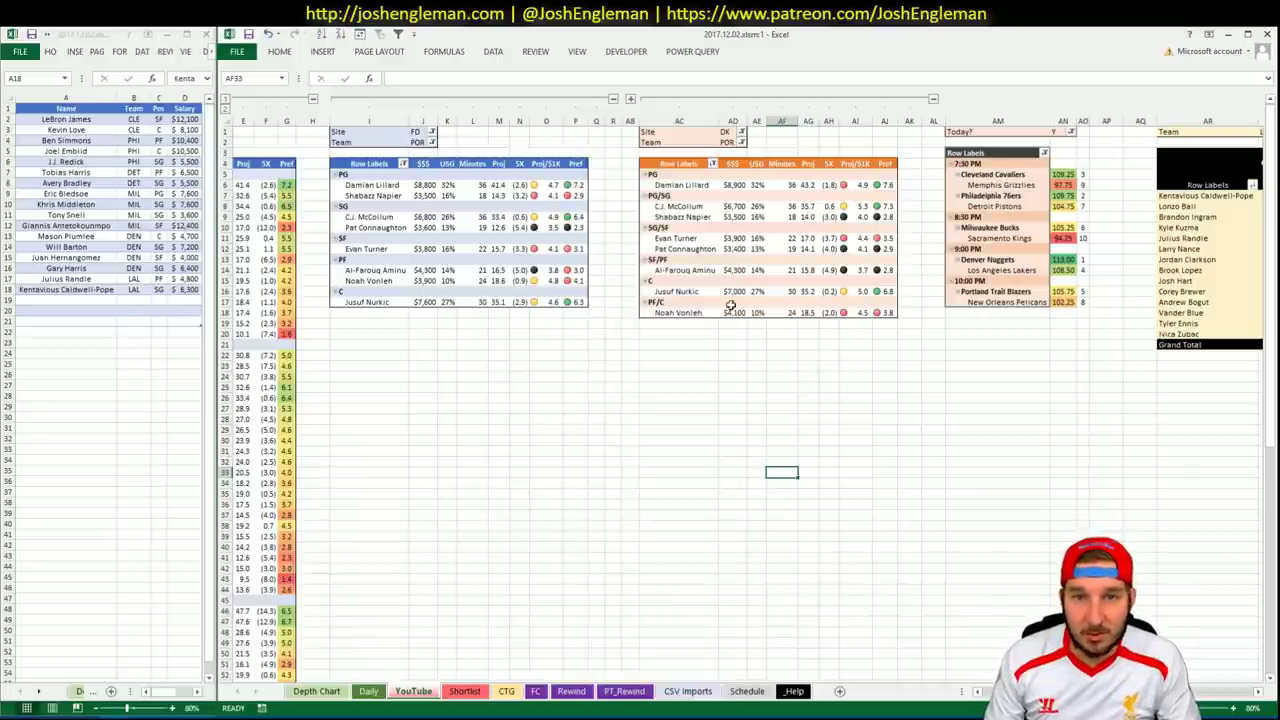
left_click(1083, 536)
scroll(997, 185, "right", 3)
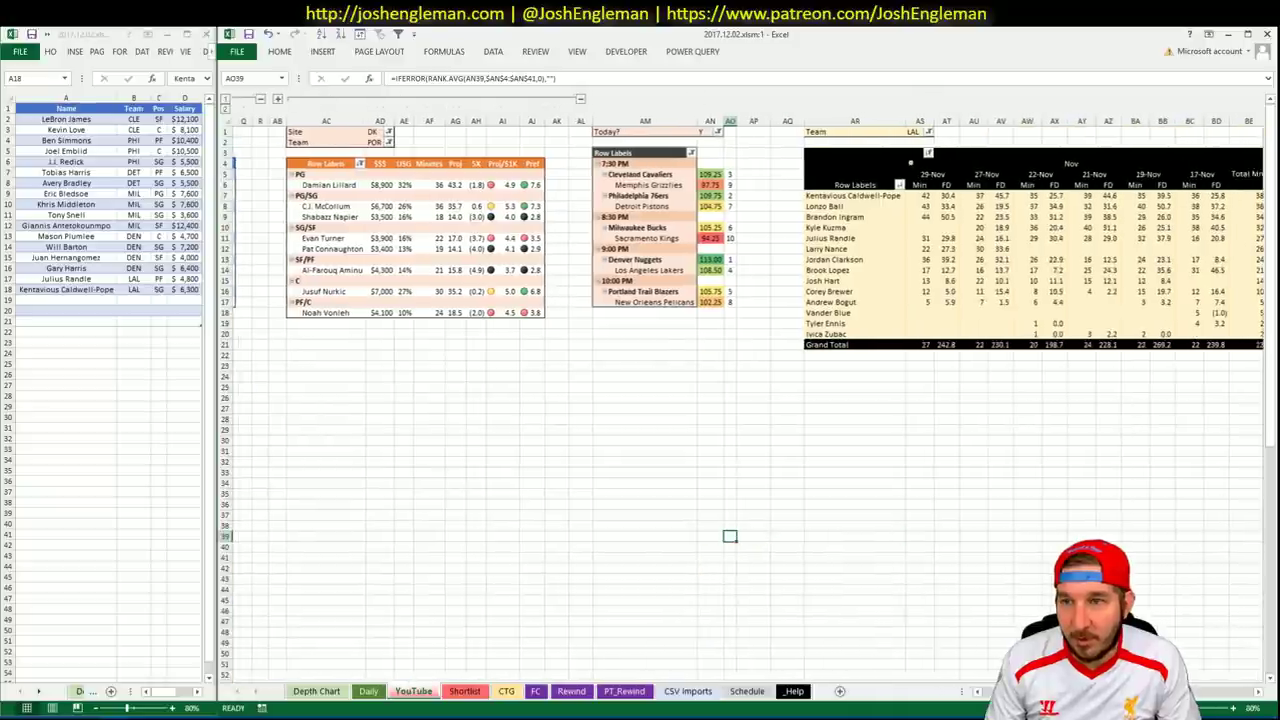
left_click(909, 131)
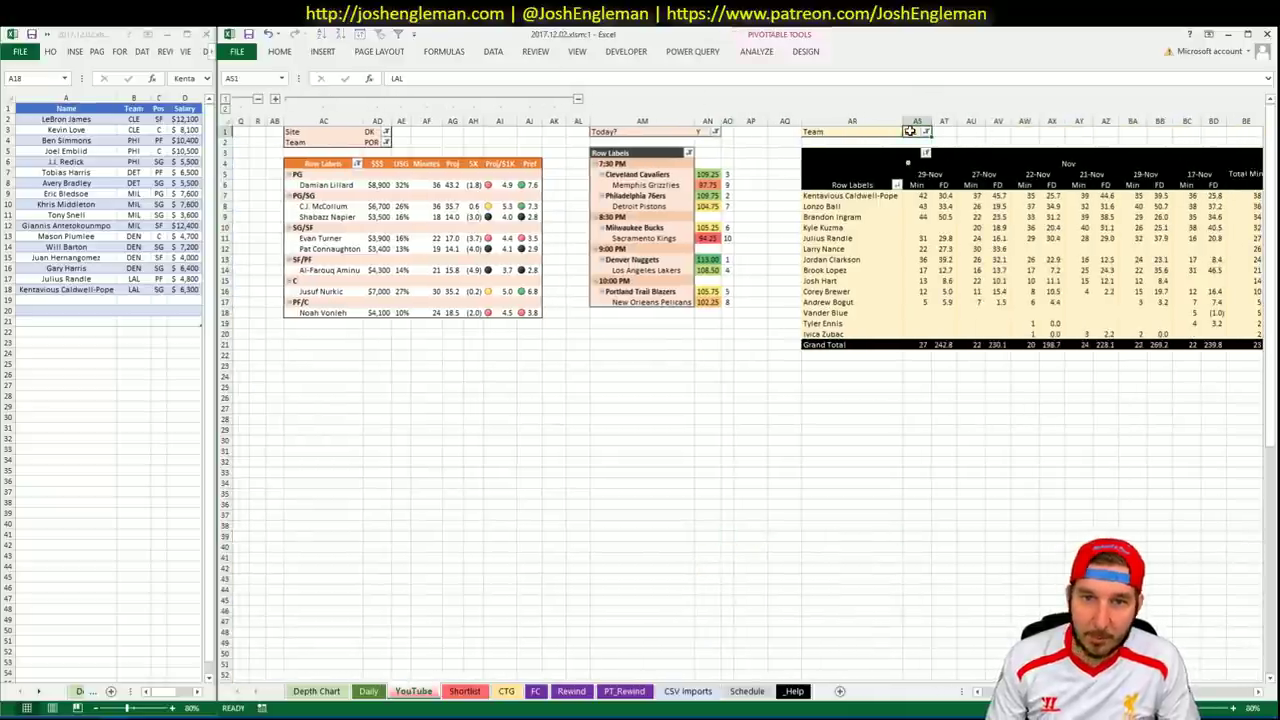
type("POR")
key("Return")
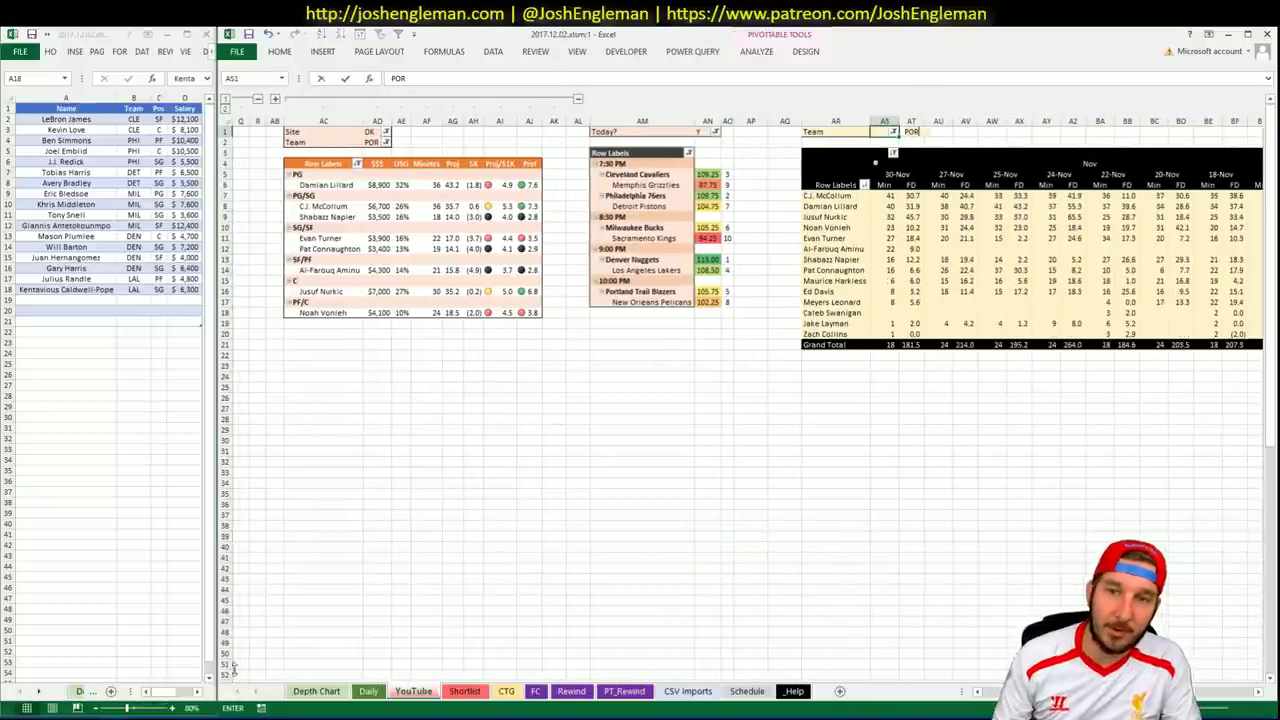
Search 'blazers' on Cleaning the Glass to open the Portland Trail Blazers page.
left_click(50, 718)
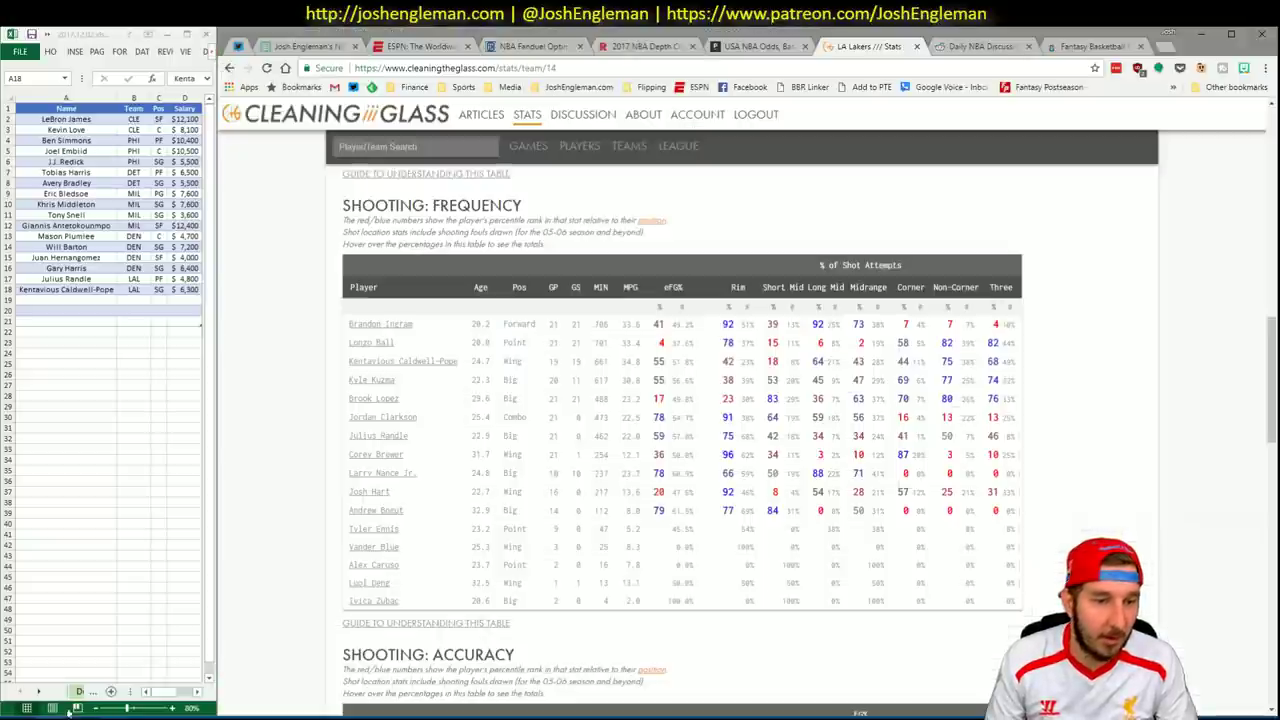
left_click(432, 148)
type("bla")
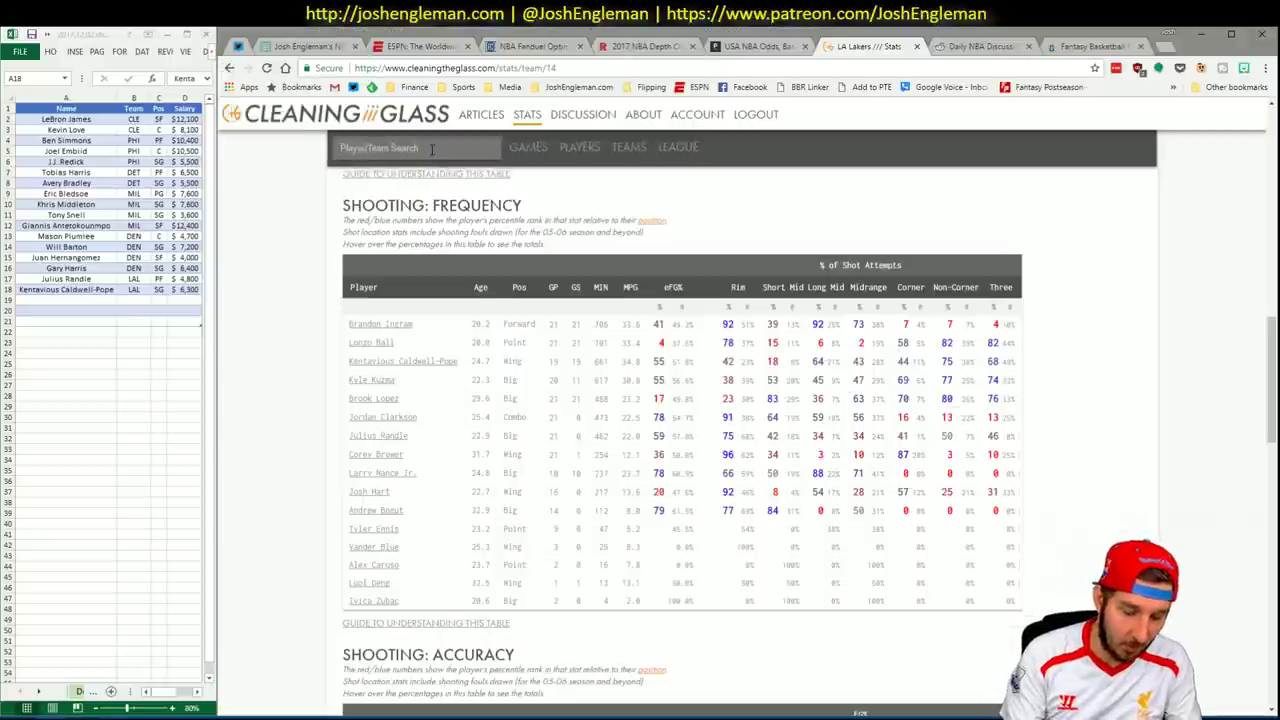
type("zers")
key("Return")
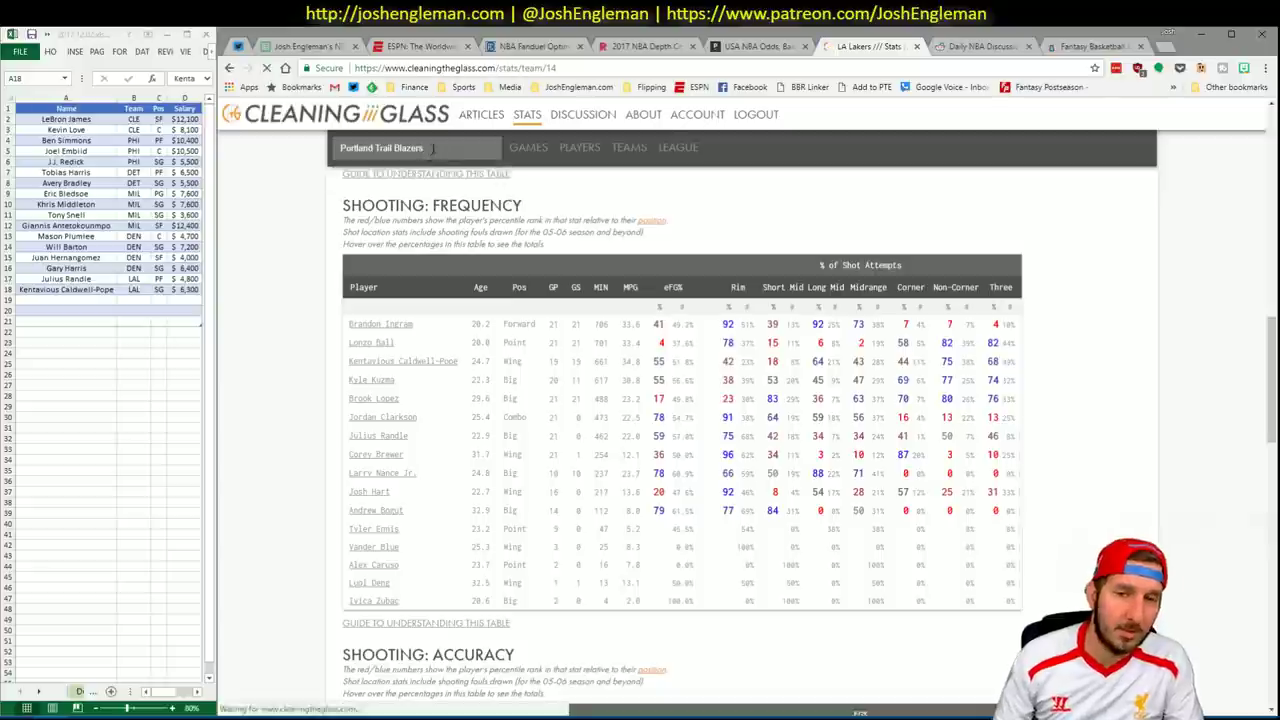
Load the SBR odds site in a new browser tab.
left_click(1094, 46)
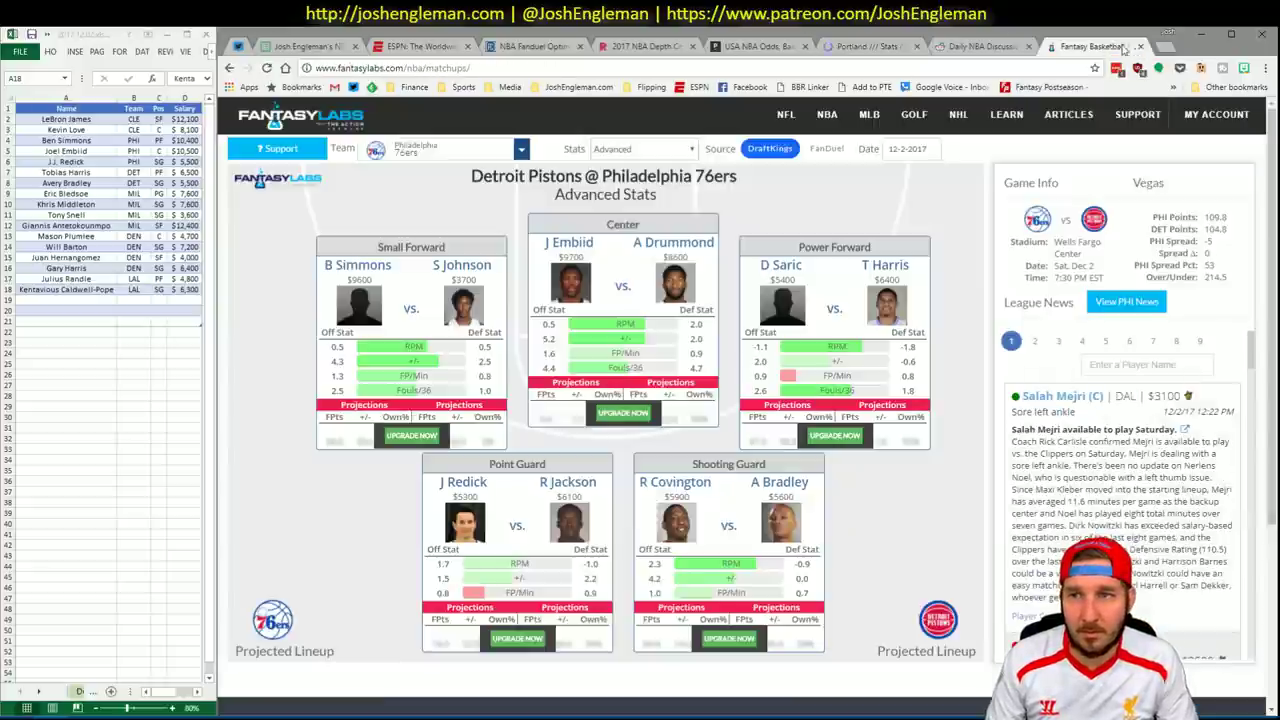
left_click(1166, 47)
type("sbr")
key("Return")
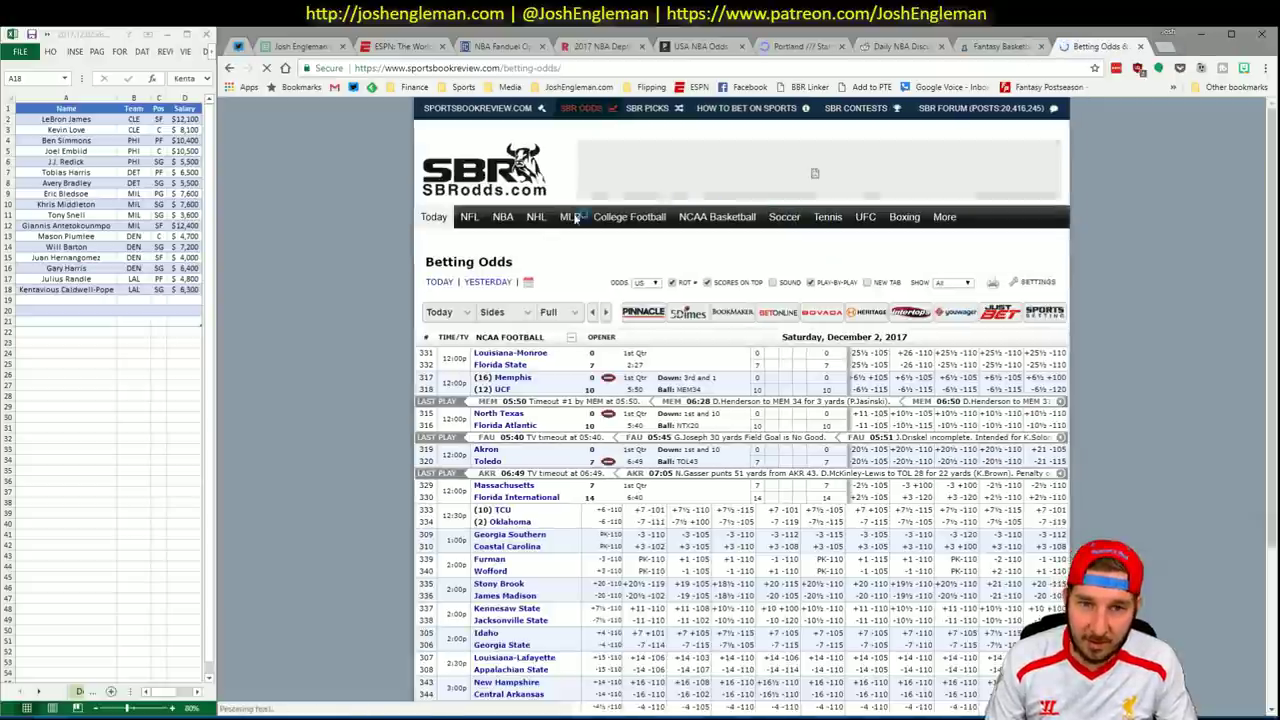
Show SBR's December 2 NBA odds as Spreads & Totals.
left_click(505, 224)
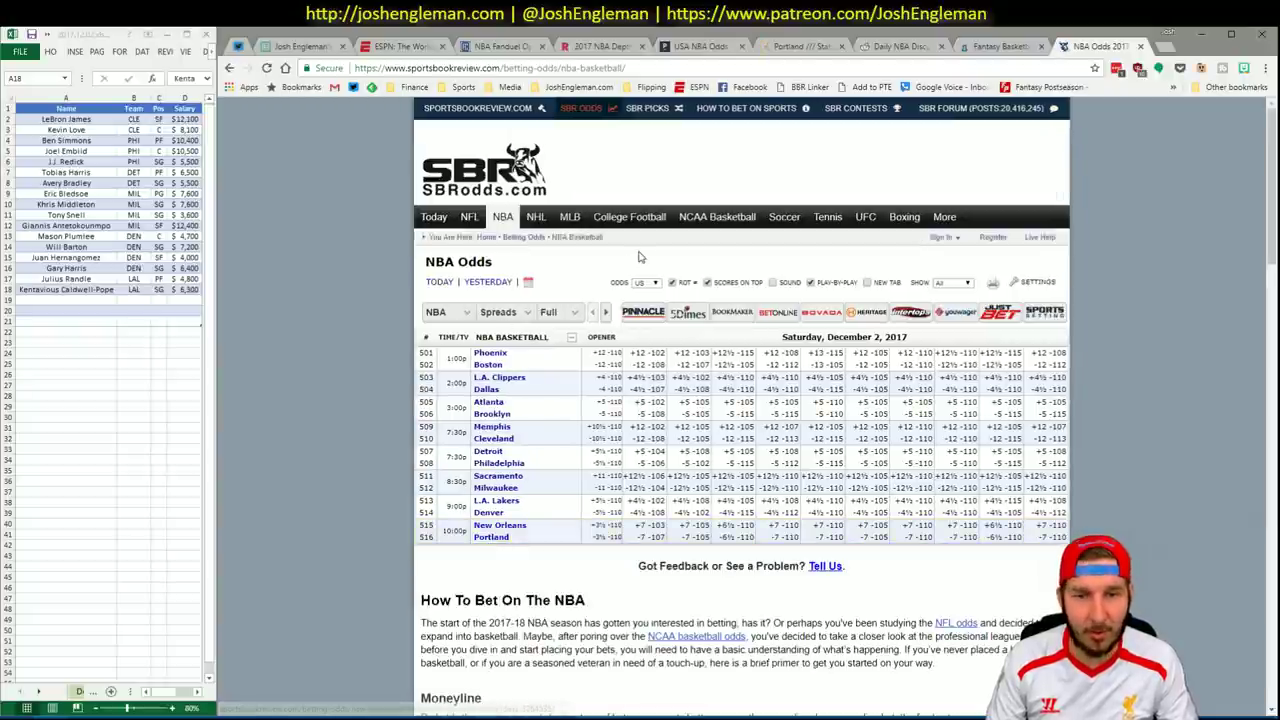
left_click(504, 312)
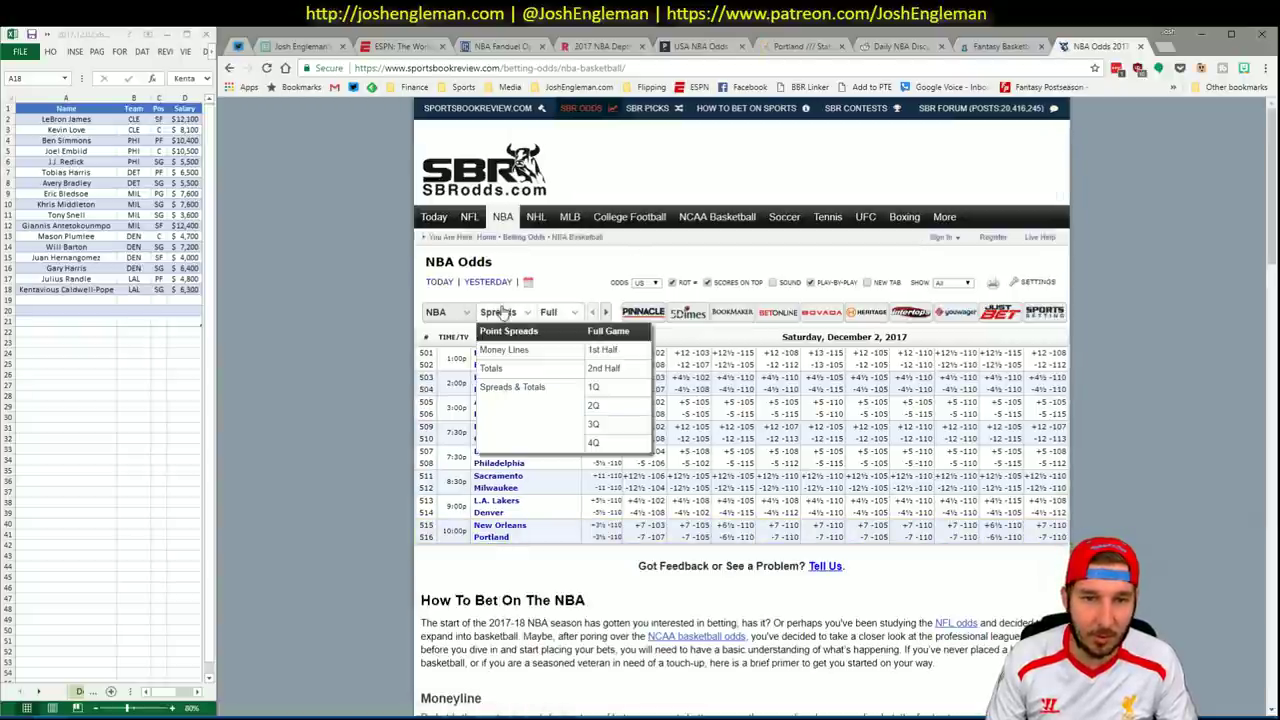
left_click(510, 390)
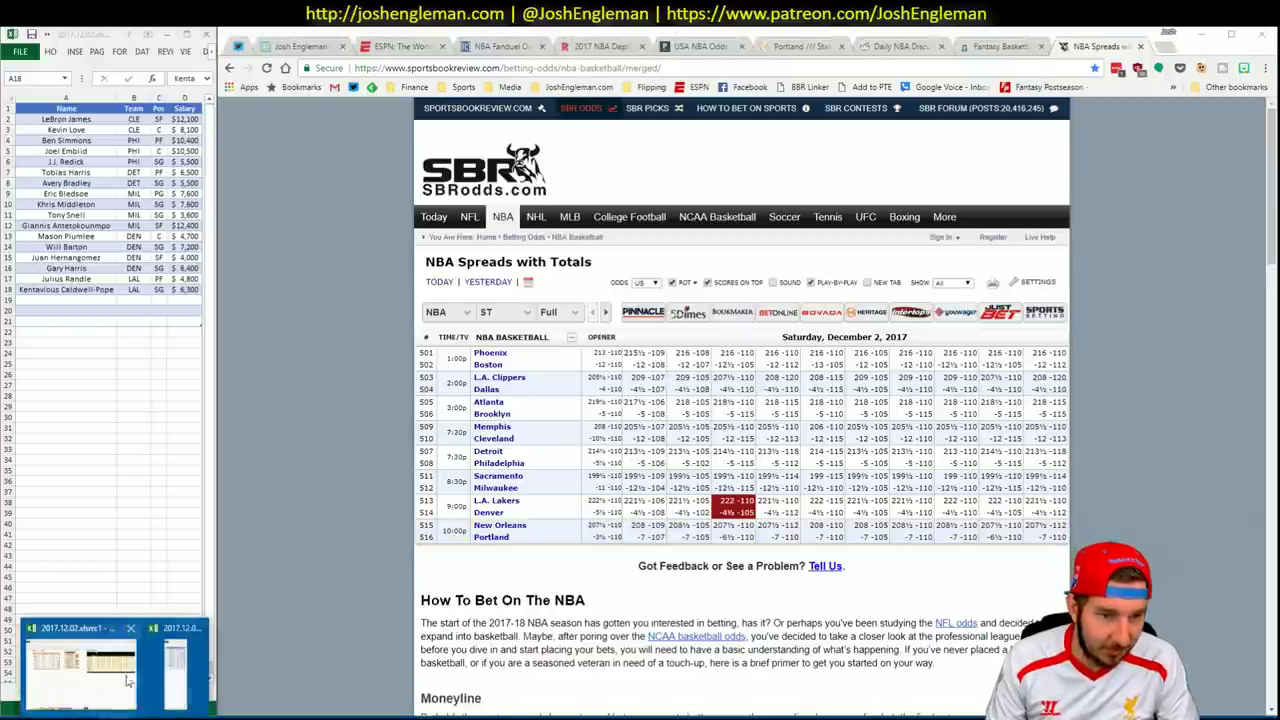
left_click(155, 665)
Change the Pelicans at Trail Blazers spread to -7 on the Schedule sheet.
left_click(747, 691)
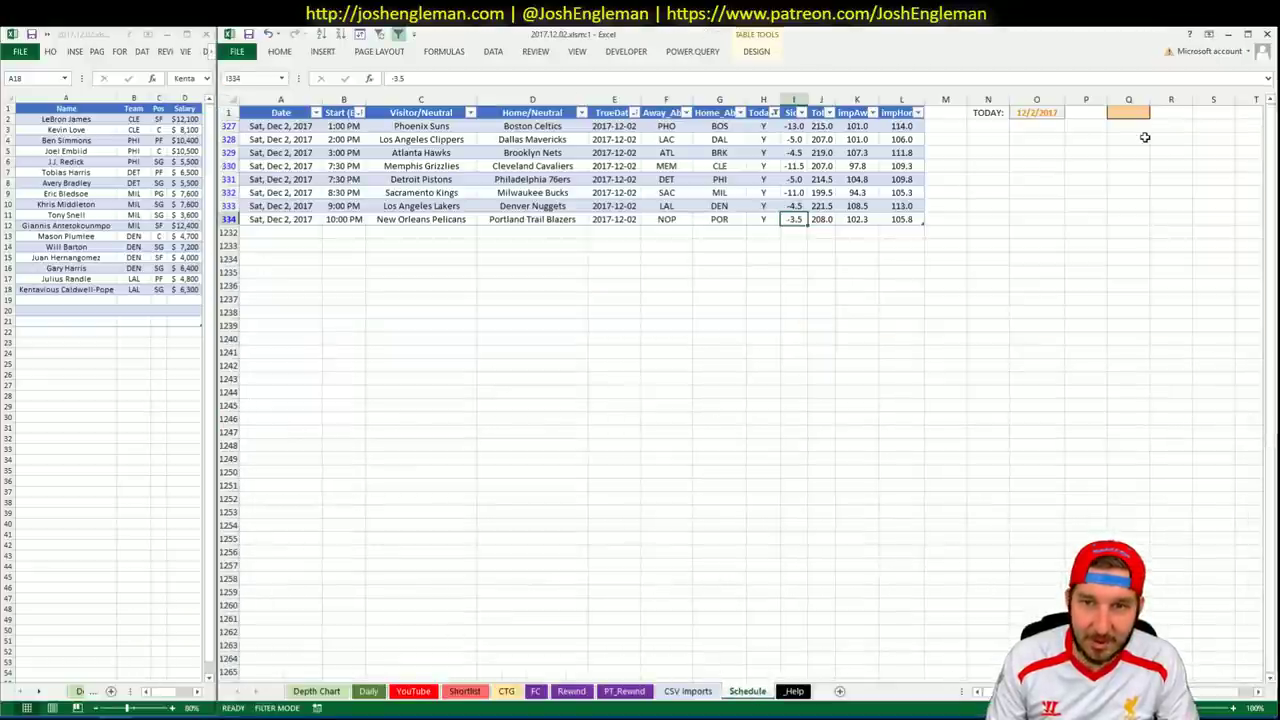
type("-7")
key("Return")
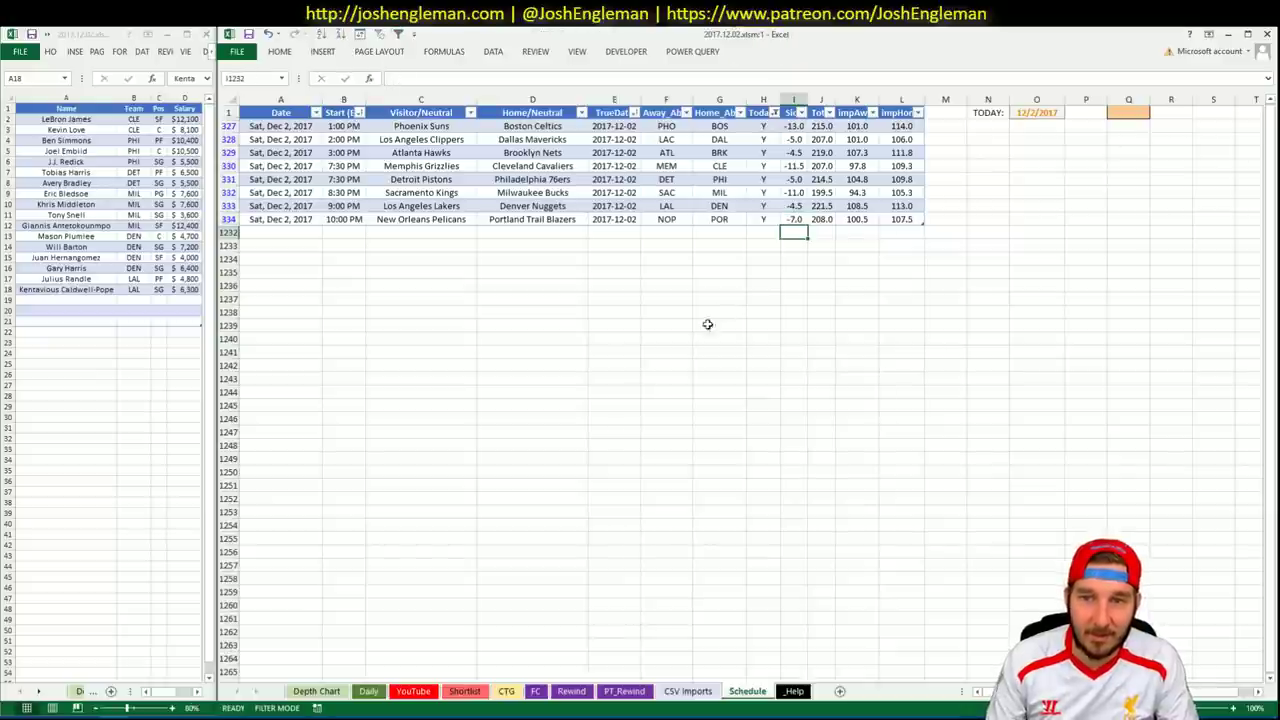
Refresh the games pivot on the YouTube sheet to update implied team totals.
left_click(368, 691)
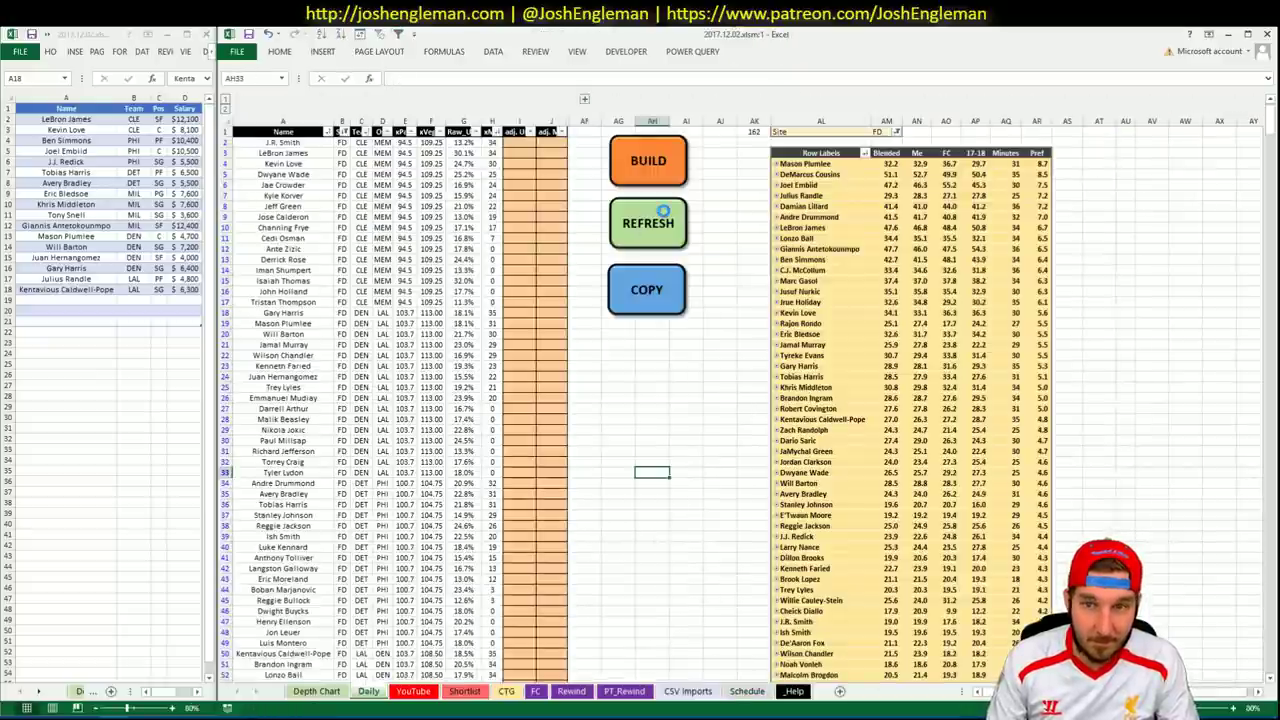
left_click(430, 694)
left_click(648, 238)
right_click(650, 238)
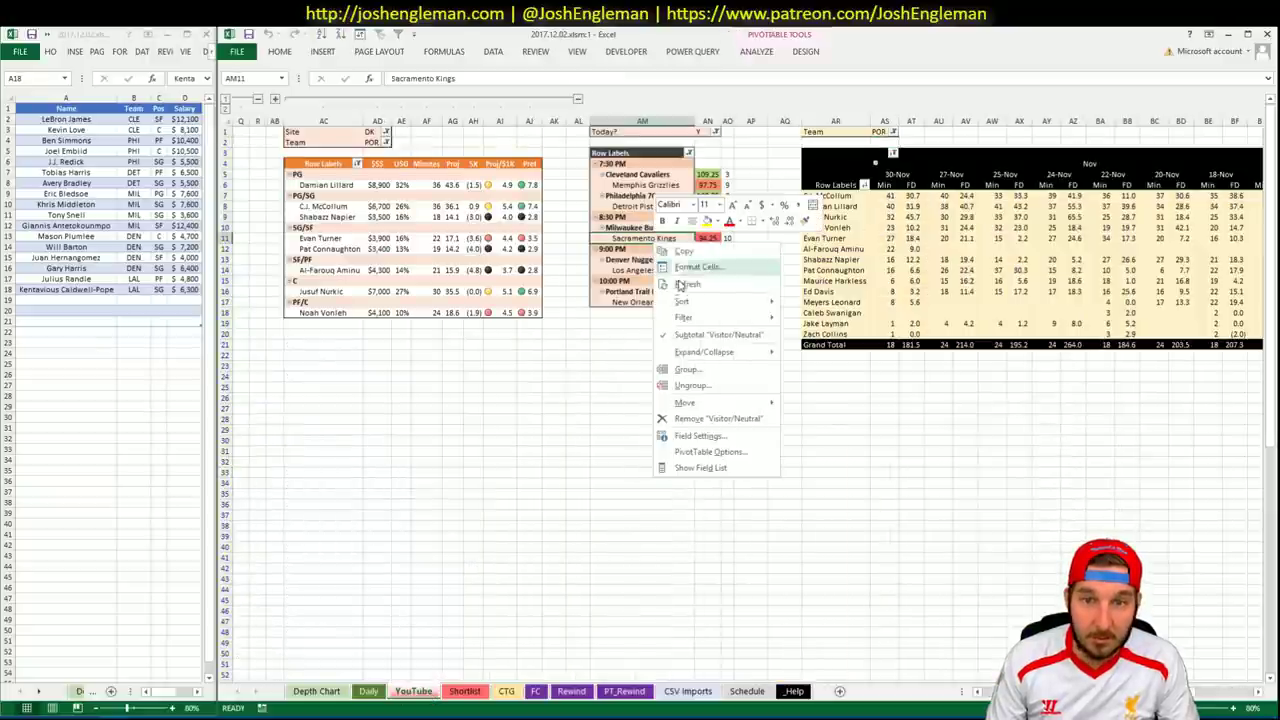
left_click(680, 288)
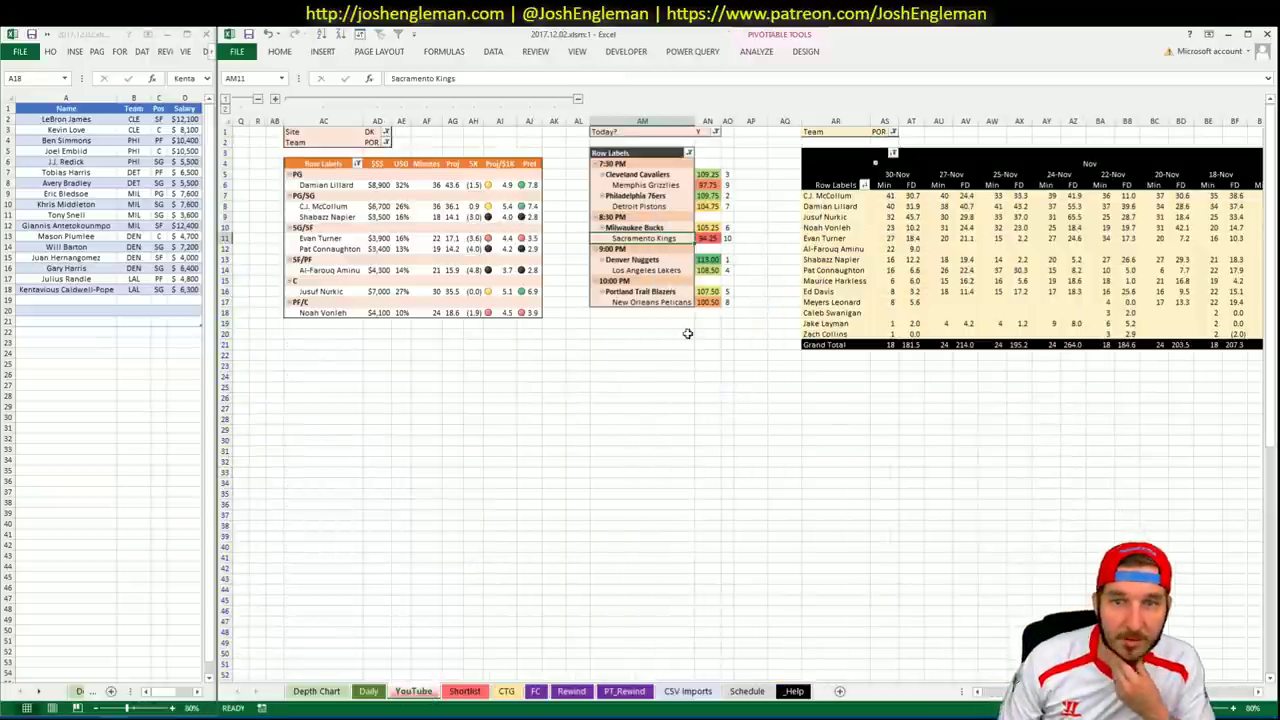
scroll(748, 388, "left", 5)
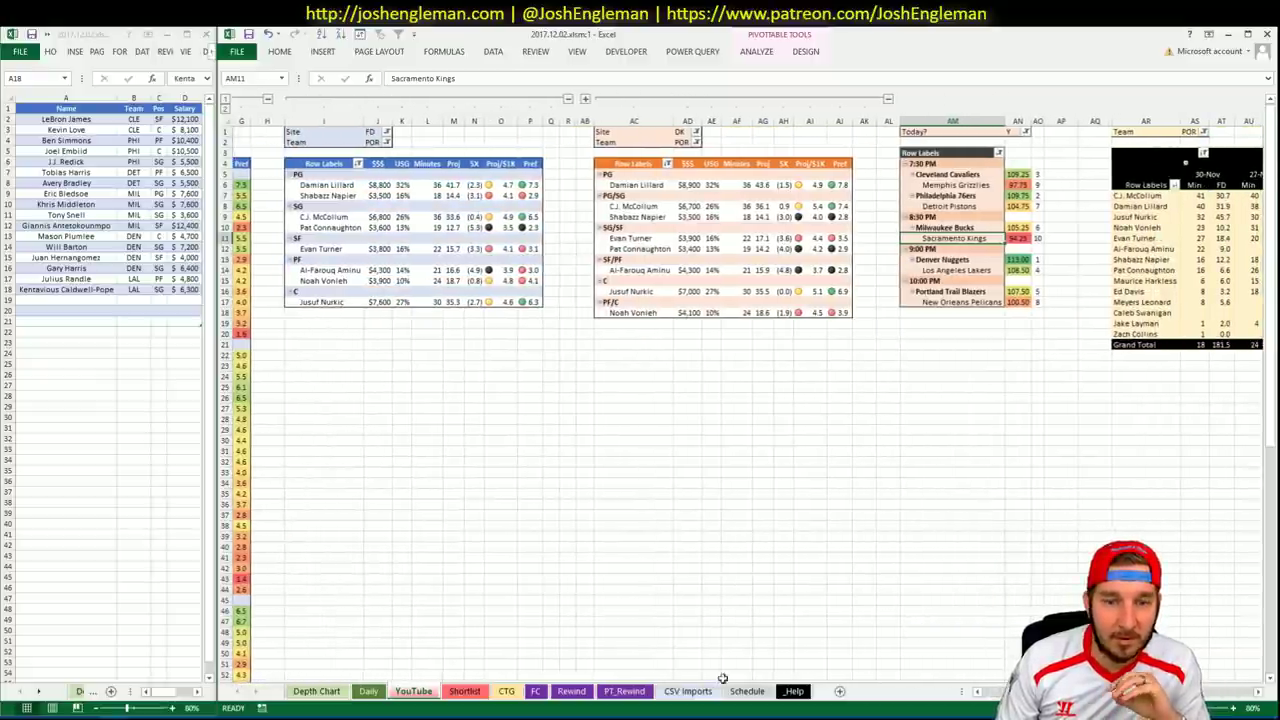
left_click(507, 691)
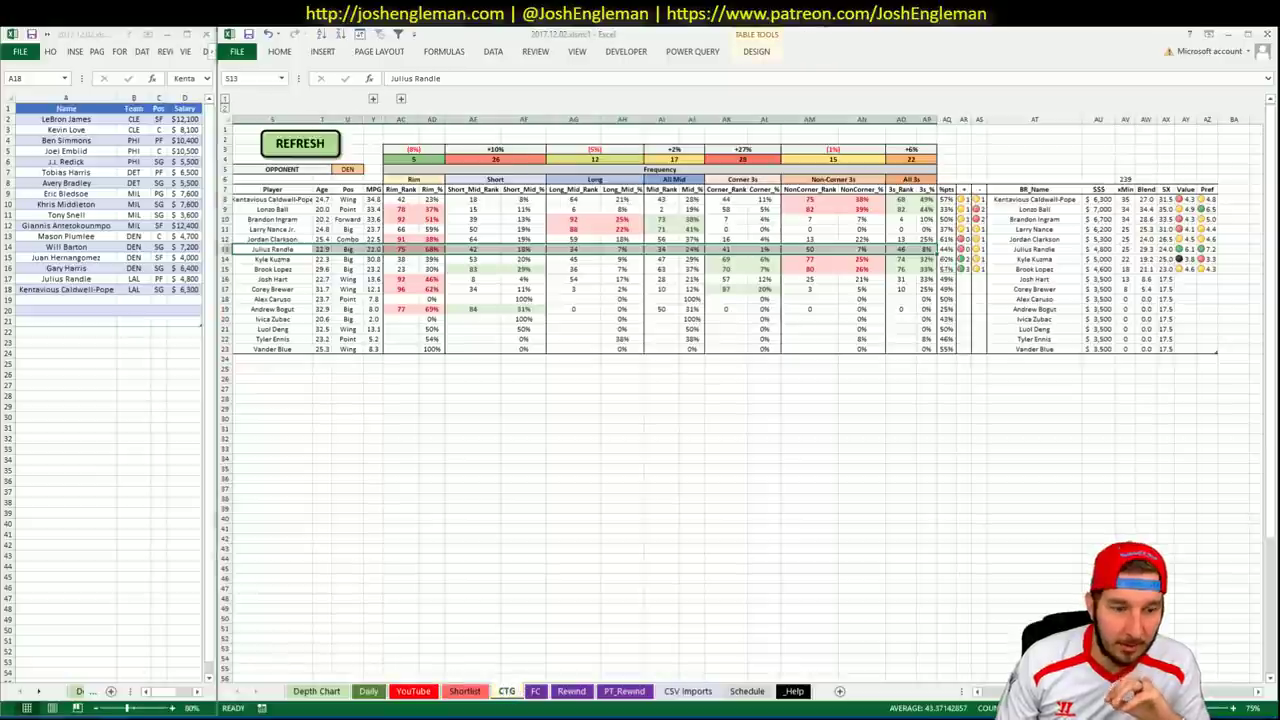
key("alt+Tab")
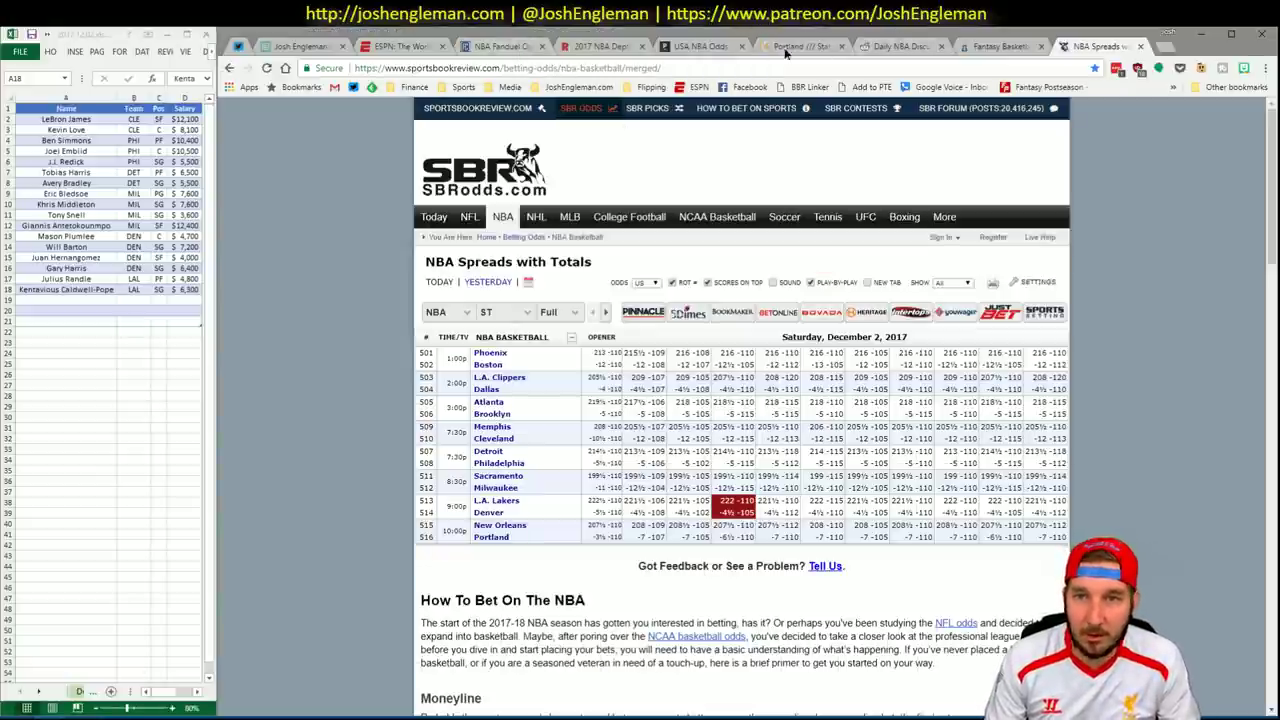
Select the rows of Portland's Shooting: Frequency table on Cleaning the Glass.
left_click(826, 47)
scroll(542, 388, "down", 5)
scroll(542, 388, "down", 4)
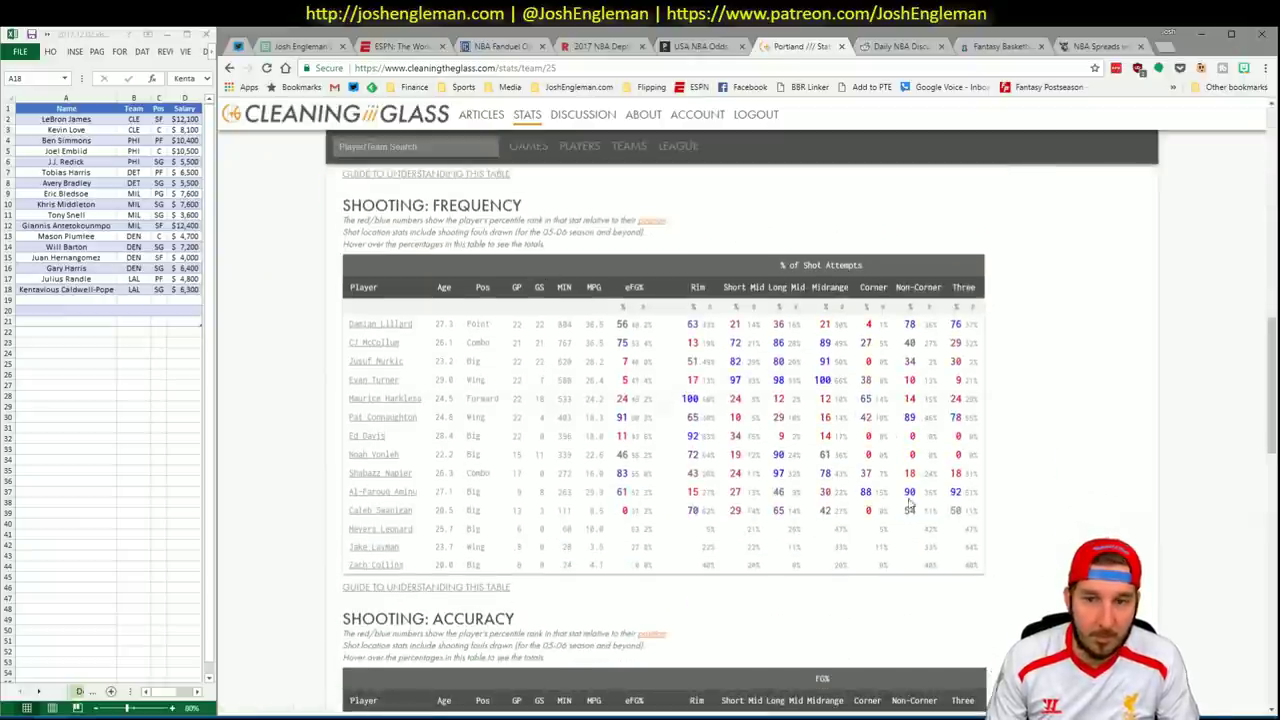
left_click_drag(985, 568, 346, 322)
Refresh Excel's CTG sheet with the copied Portland data, with NOP as opponent.
key("alt+Tab")
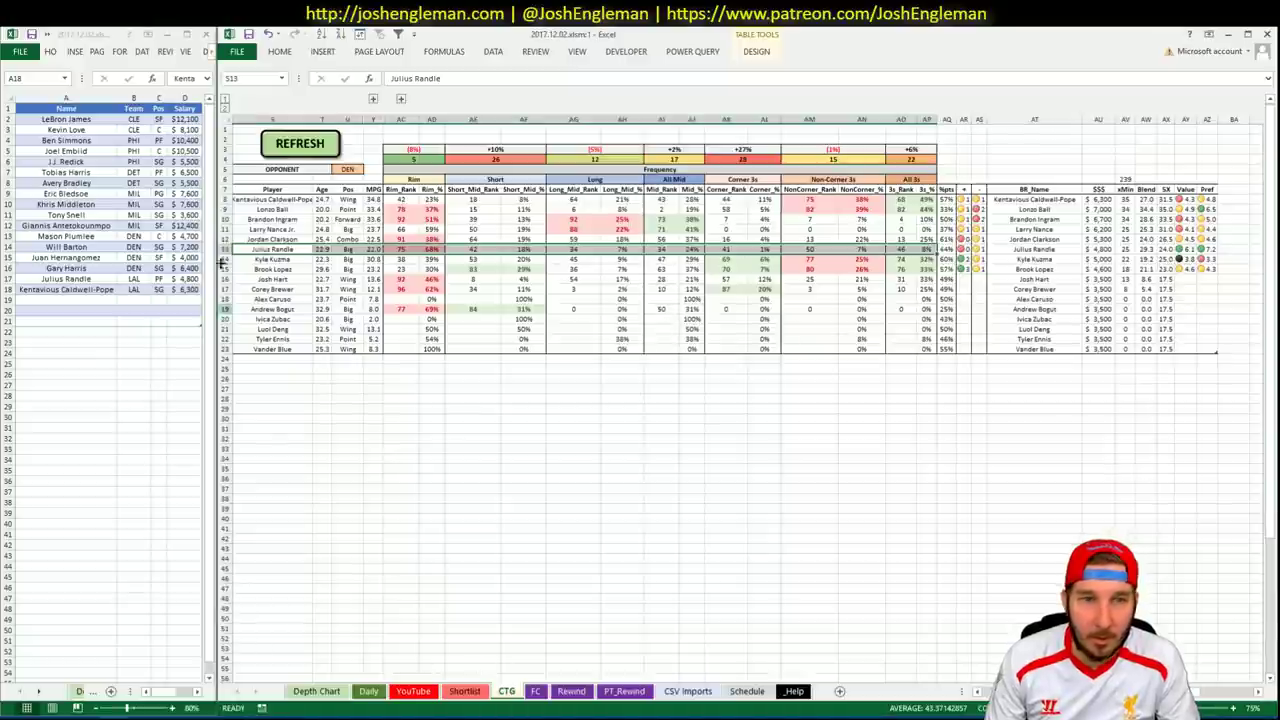
left_click(290, 142)
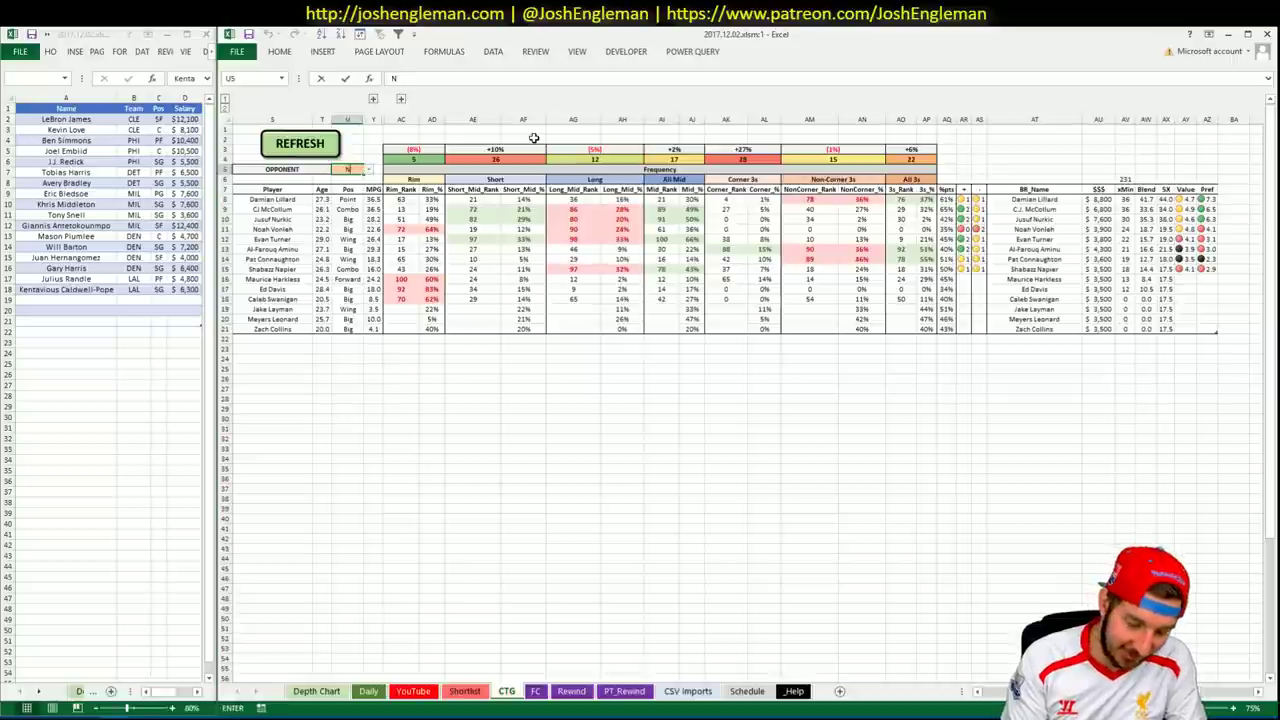
left_click(590, 387)
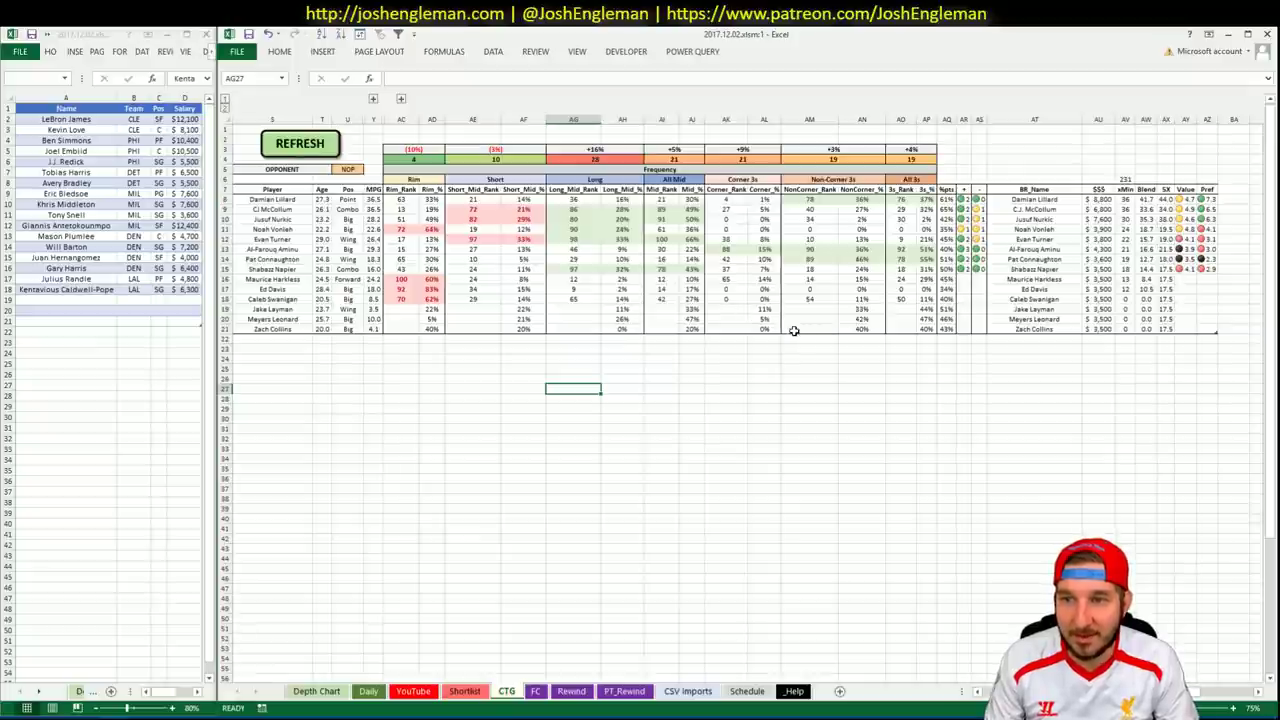
Review the pivot tables on the YouTube sheet.
left_click(416, 692)
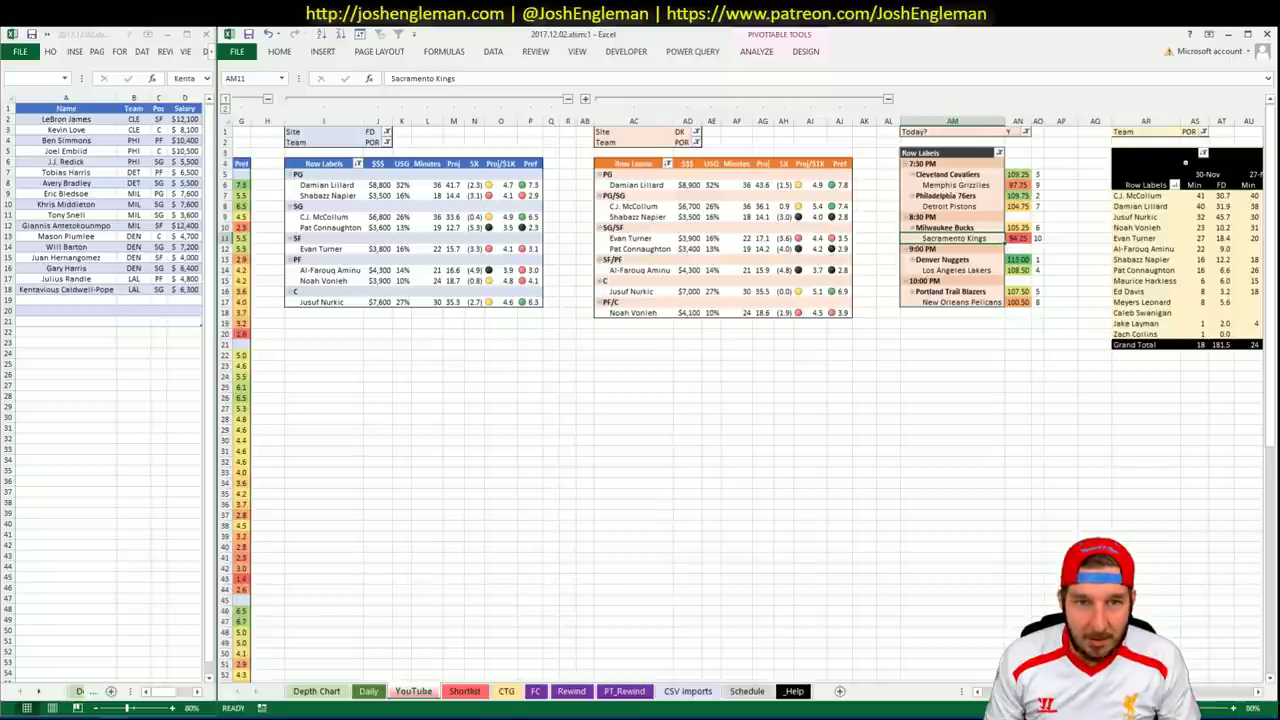
scroll(748, 388, "right", 1)
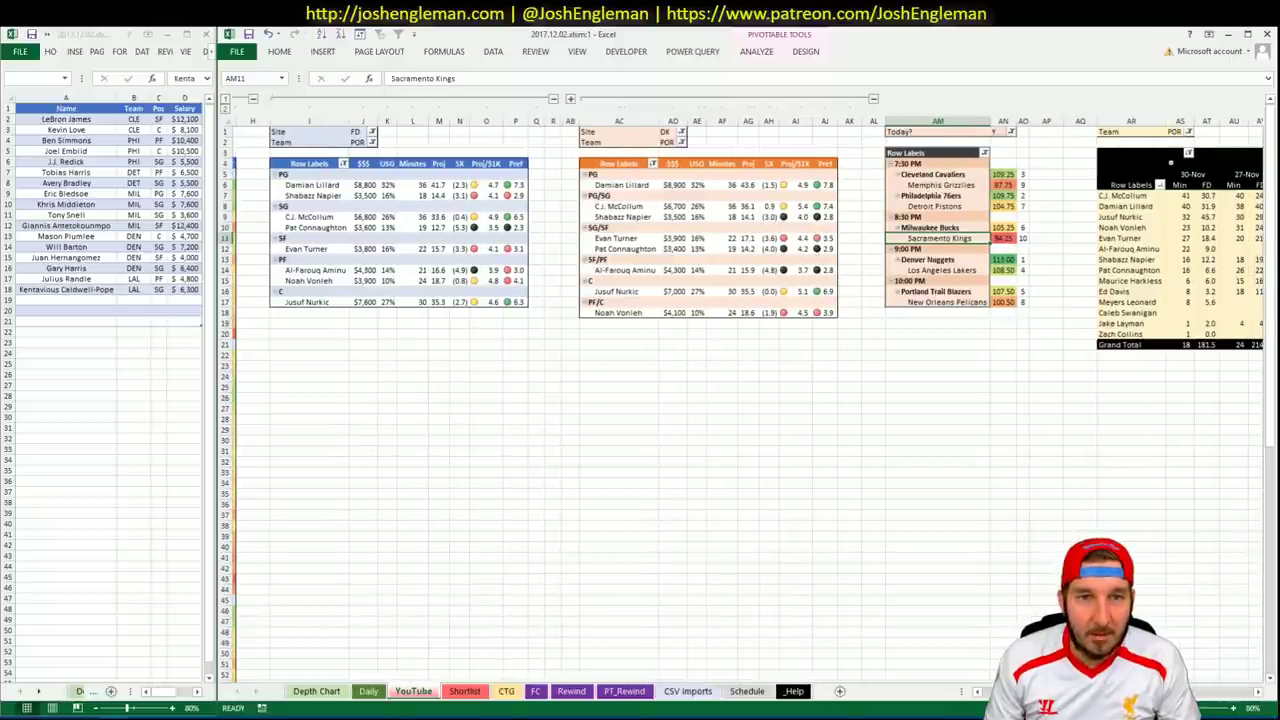
scroll(1195, 692, "right", 10)
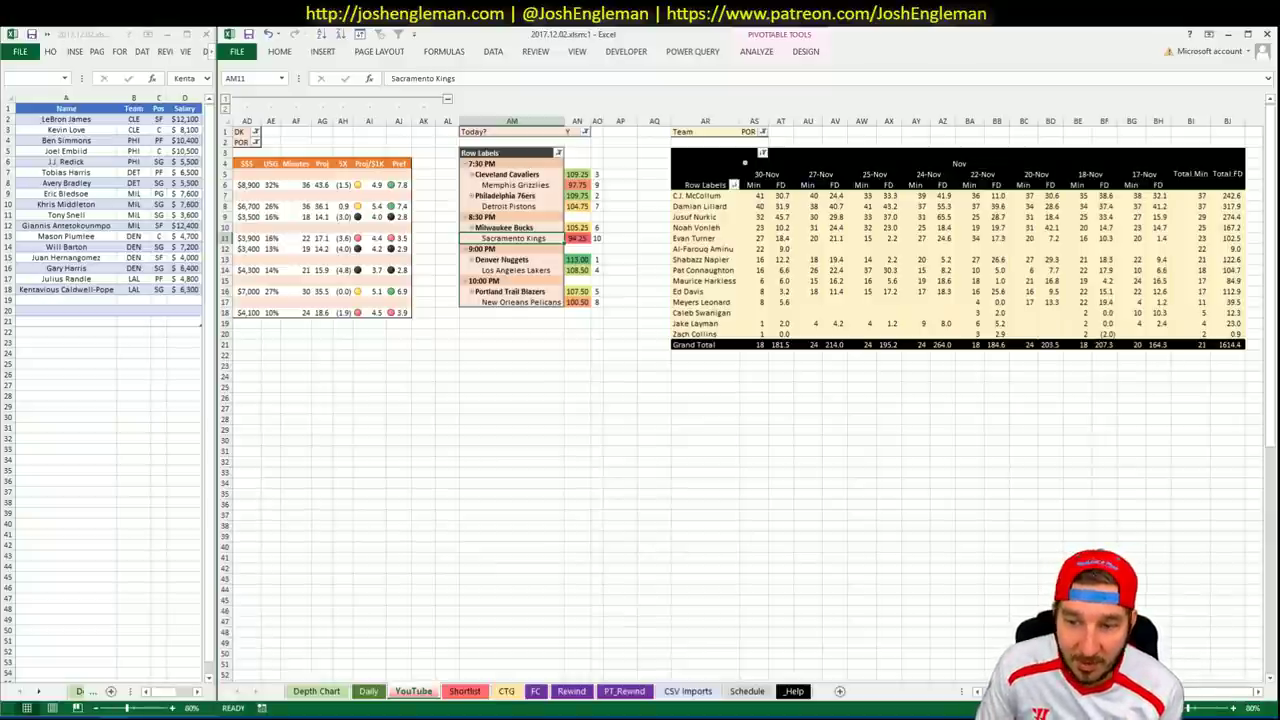
scroll(740, 390, "left", 10)
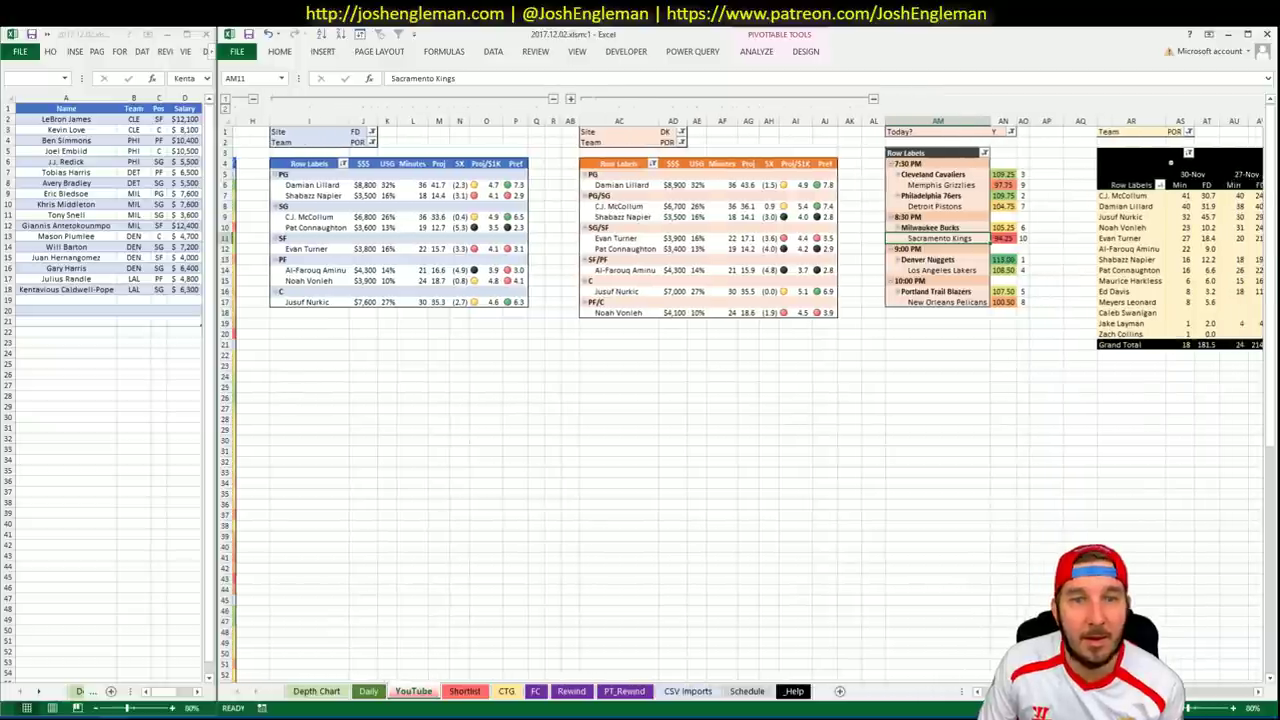
scroll(740, 390, "right", 1)
left_click(826, 450)
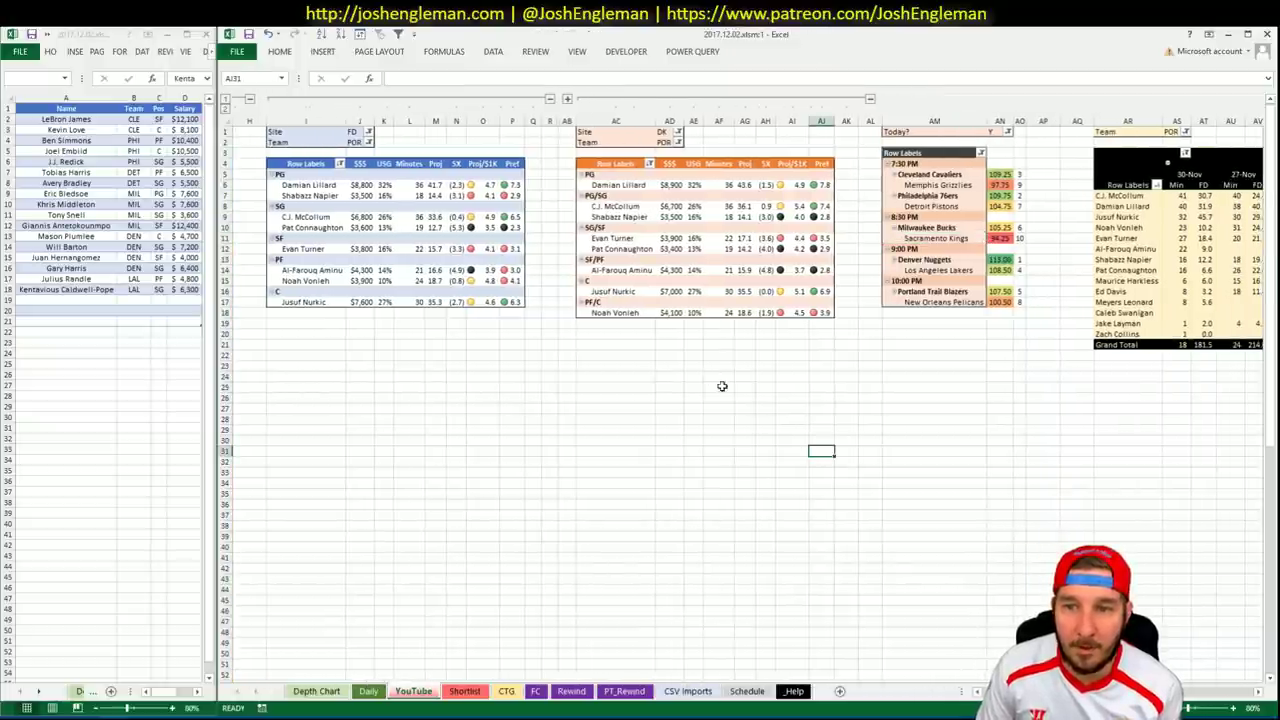
left_click(716, 376)
left_click(690, 344)
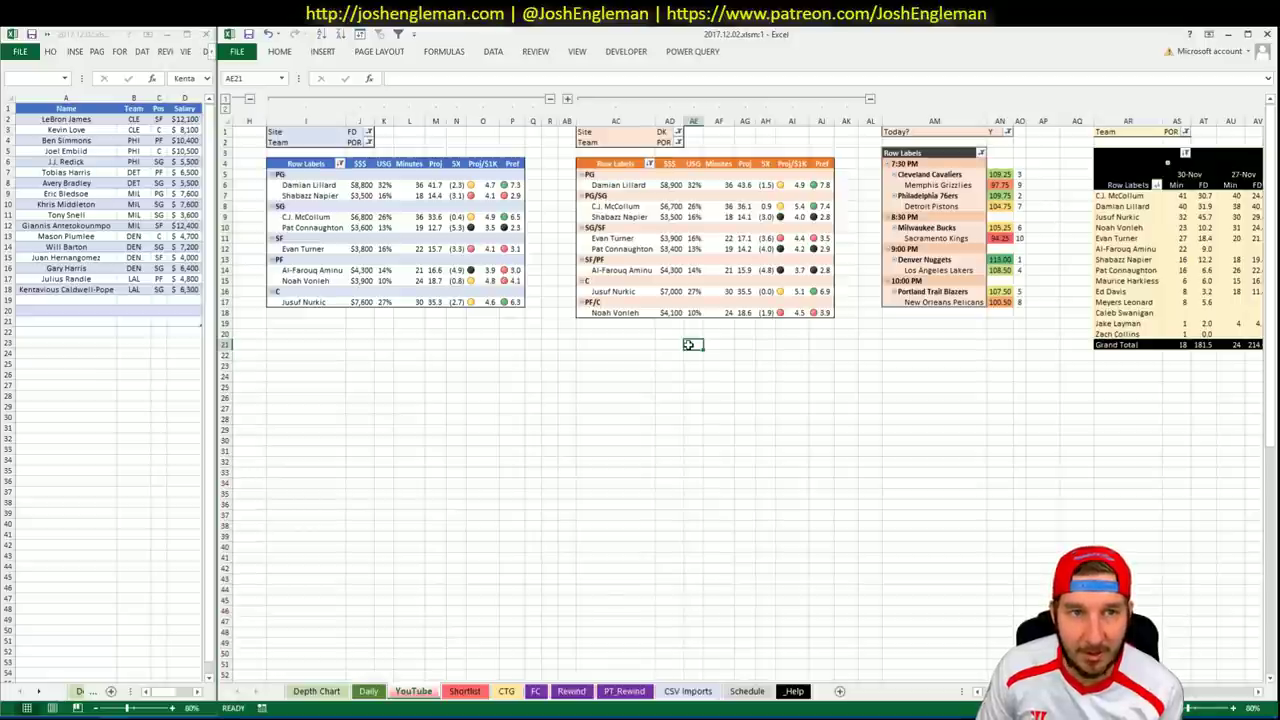
Add Damian Lillard (POR PG, $8,800) in row 19 of the shortlist.
left_click(72, 310)
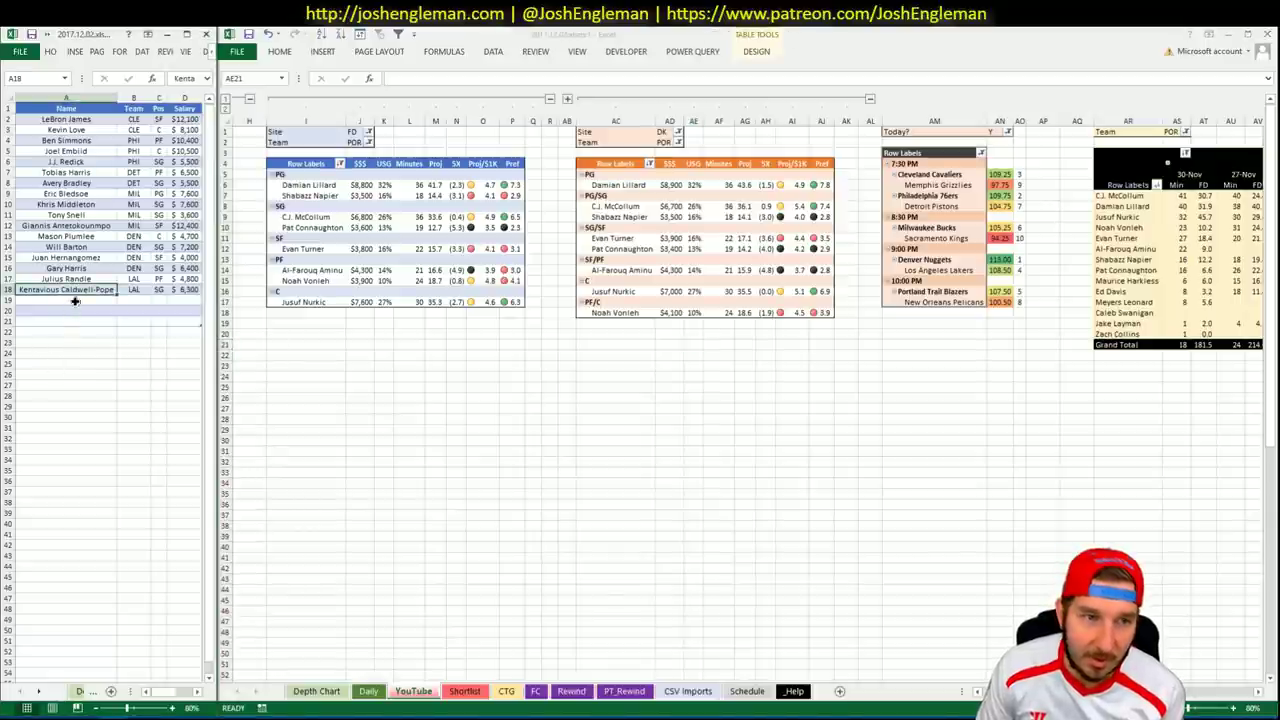
left_click(72, 300)
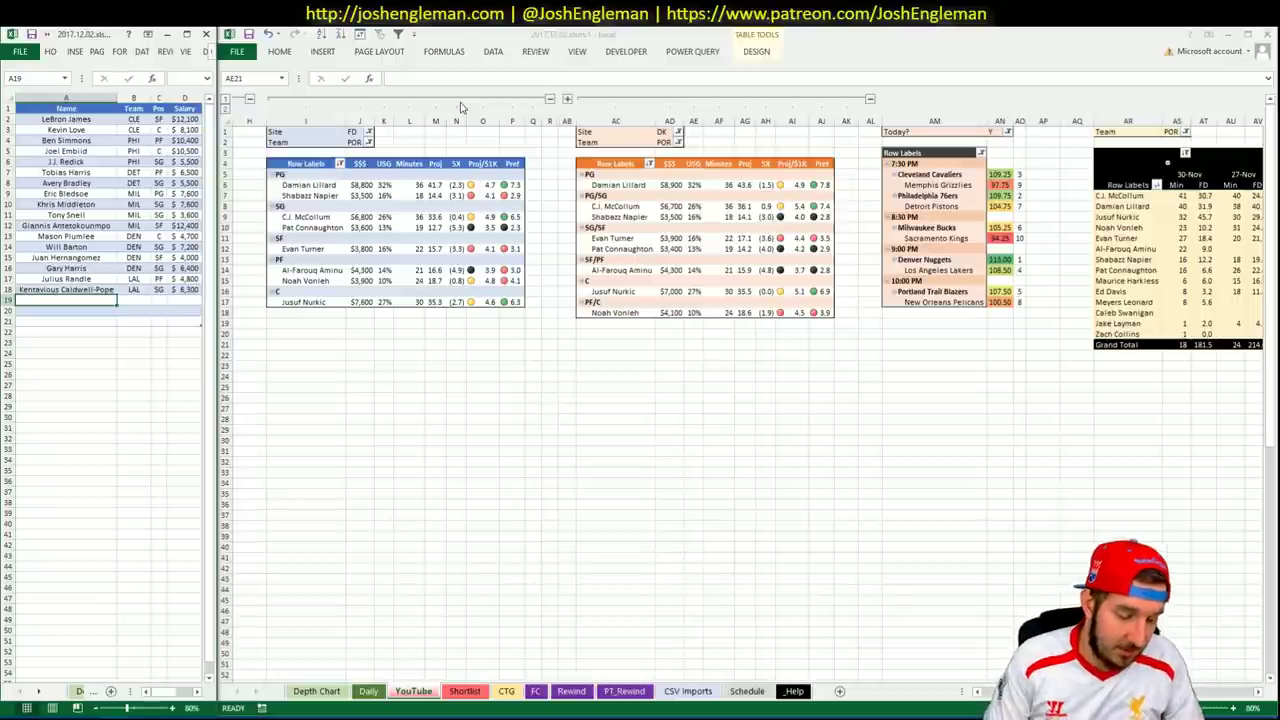
type("Damian Lillard")
key("Return")
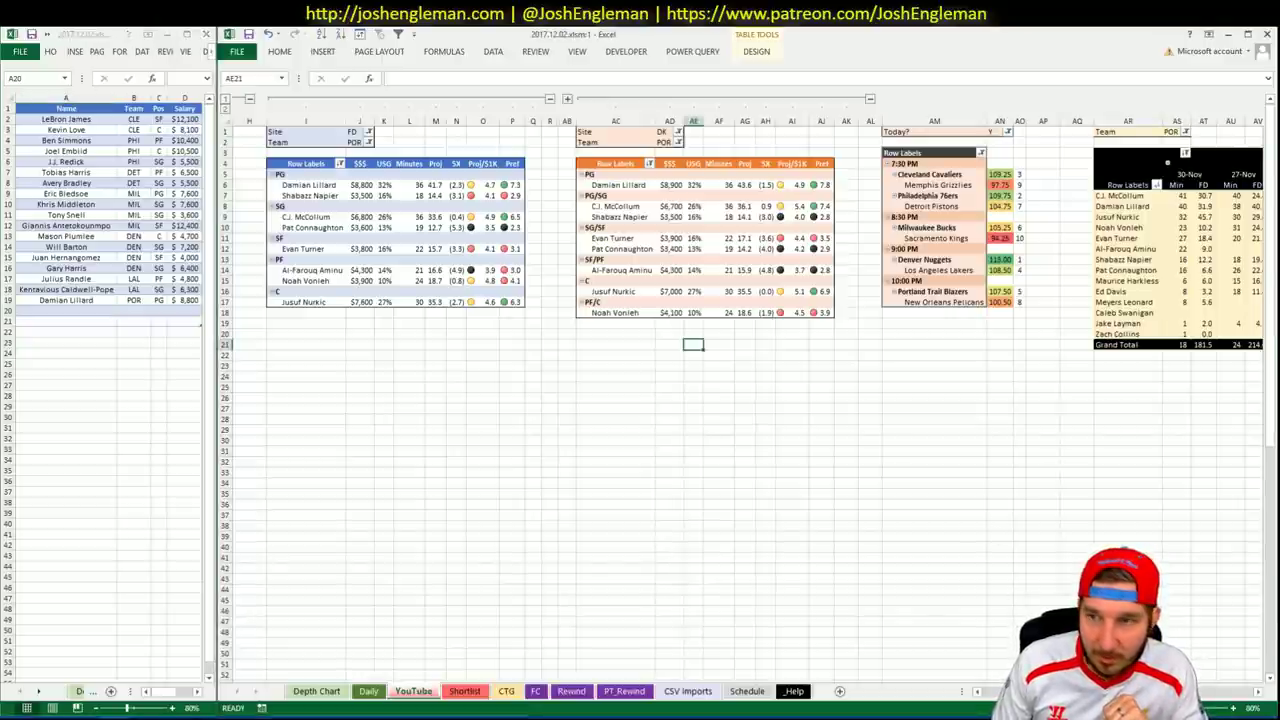
Add C.J. McCollum (POR SG, $6,800) in A20 below Lillard.
scroll(1203, 697, "right", 6)
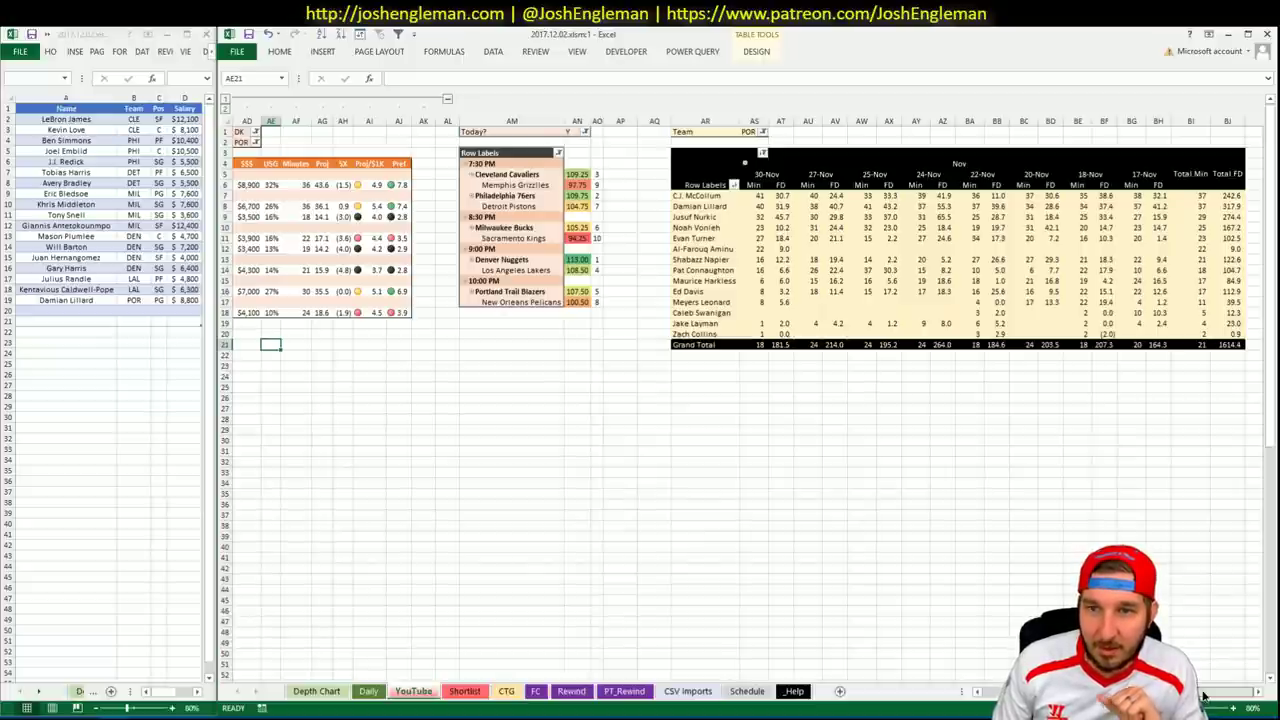
scroll(1204, 697, "left", 10)
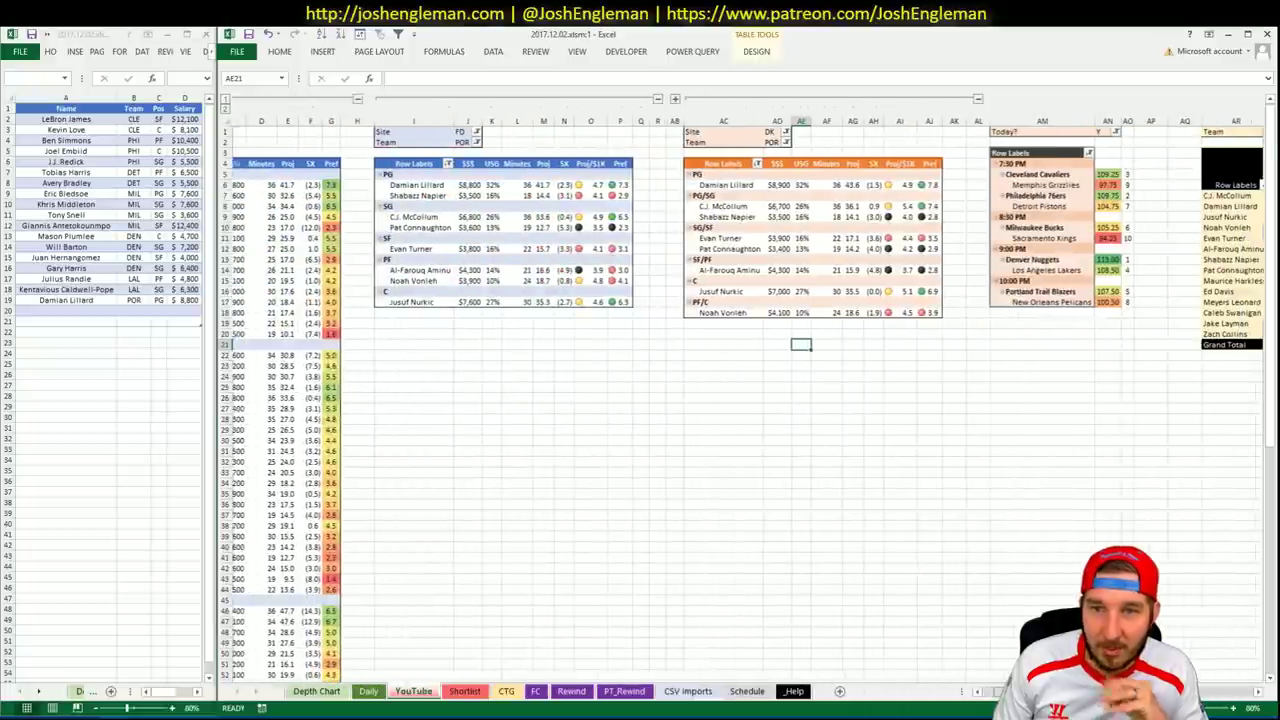
scroll(1204, 697, "right", 3)
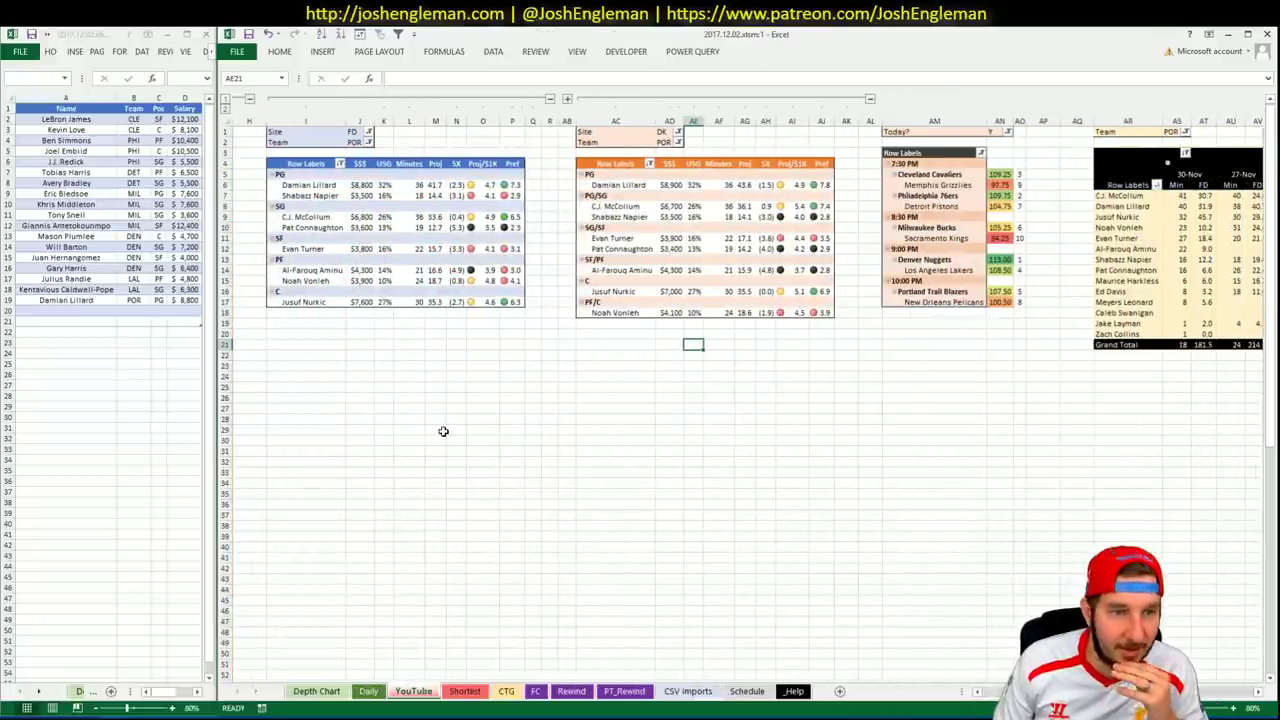
left_click(86, 310)
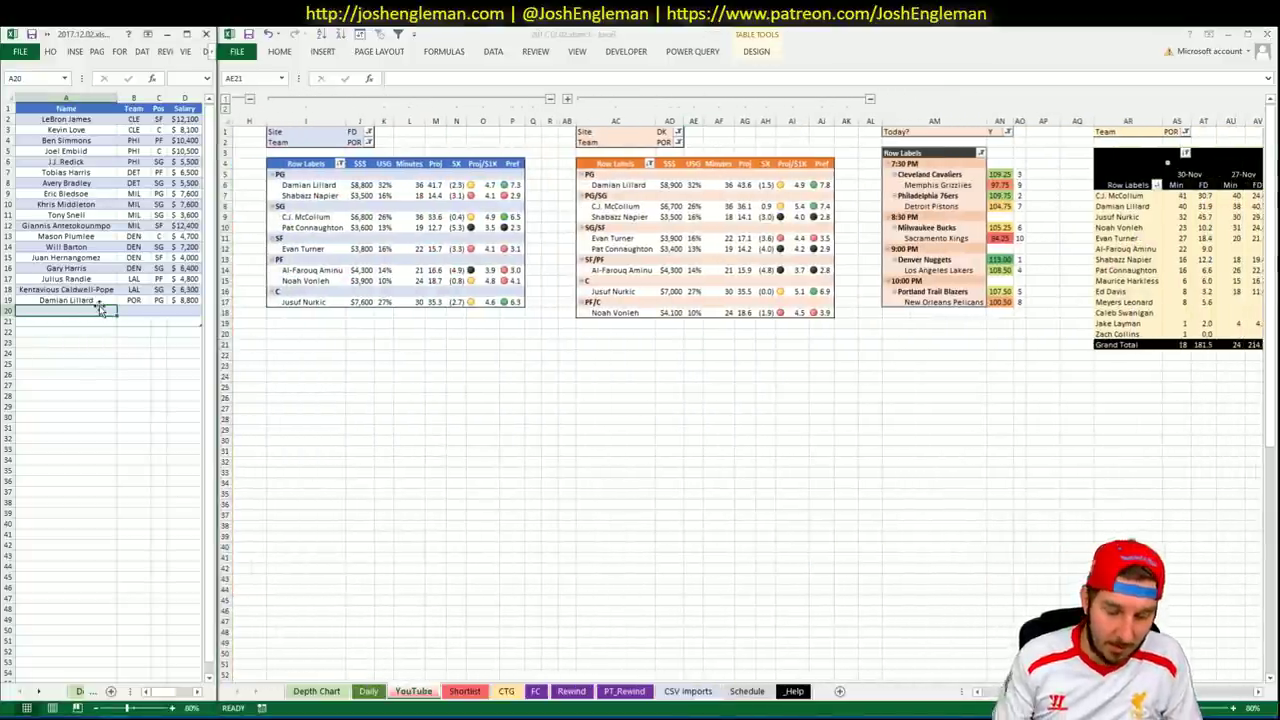
type("C.J")
key("BackSpace")
key("BackSpace")
type(".J. Mc")
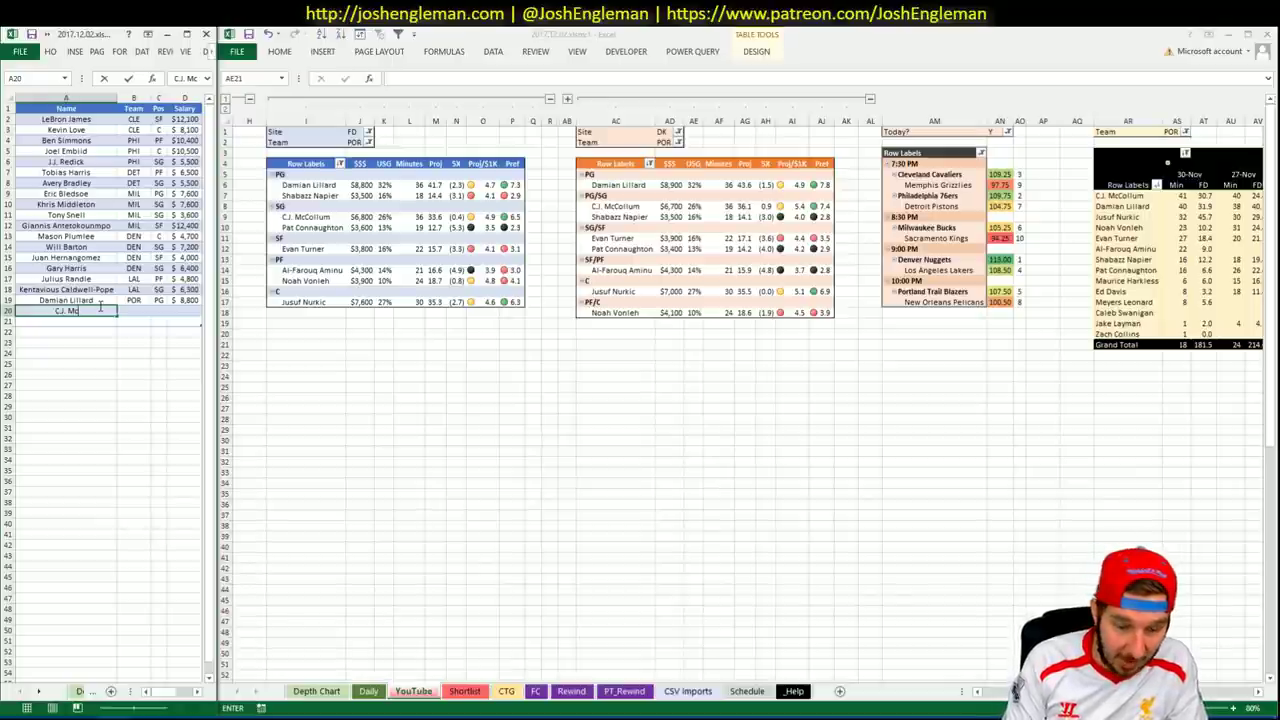
type("Collum")
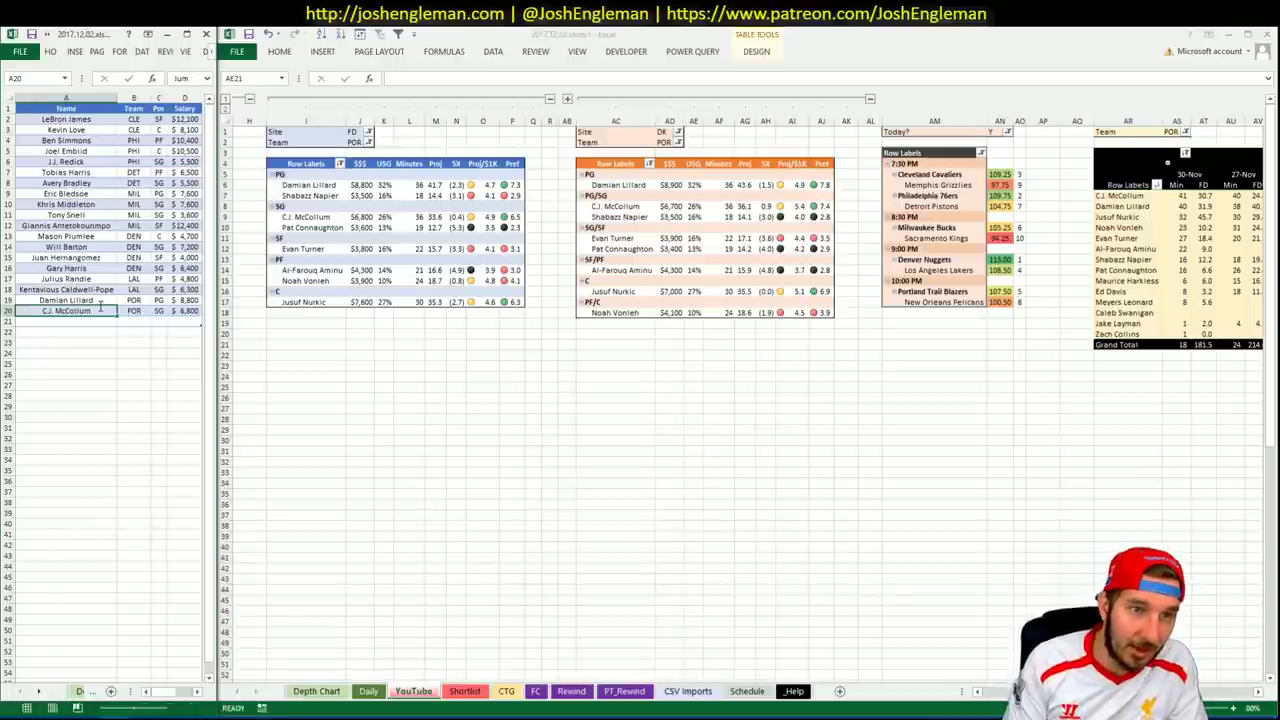
key("Return")
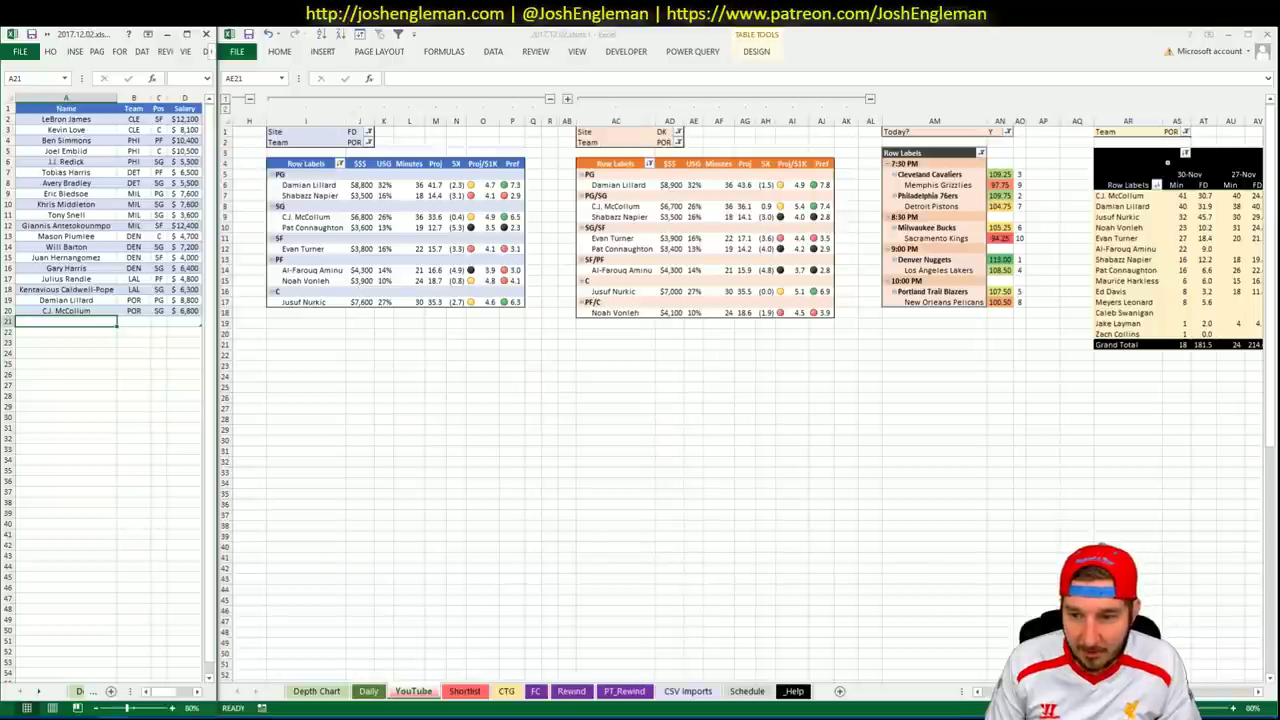
left_click(1190, 691)
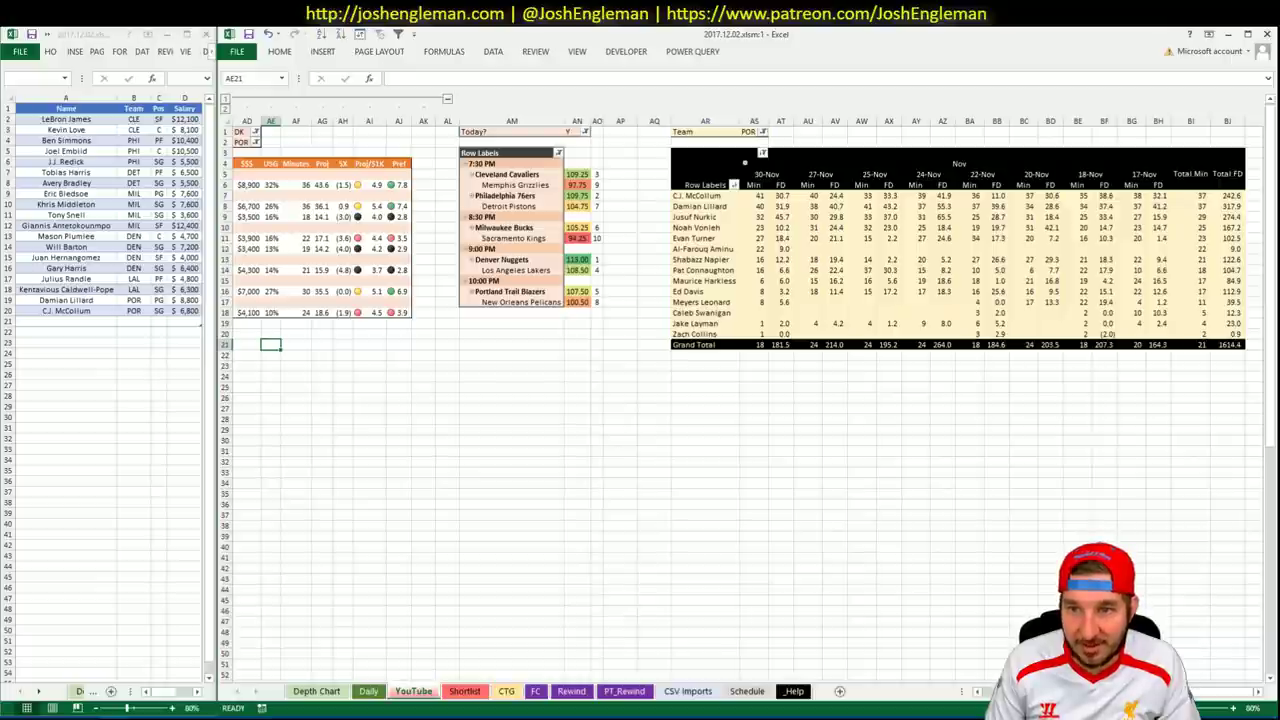
scroll(748, 394, "left", 8)
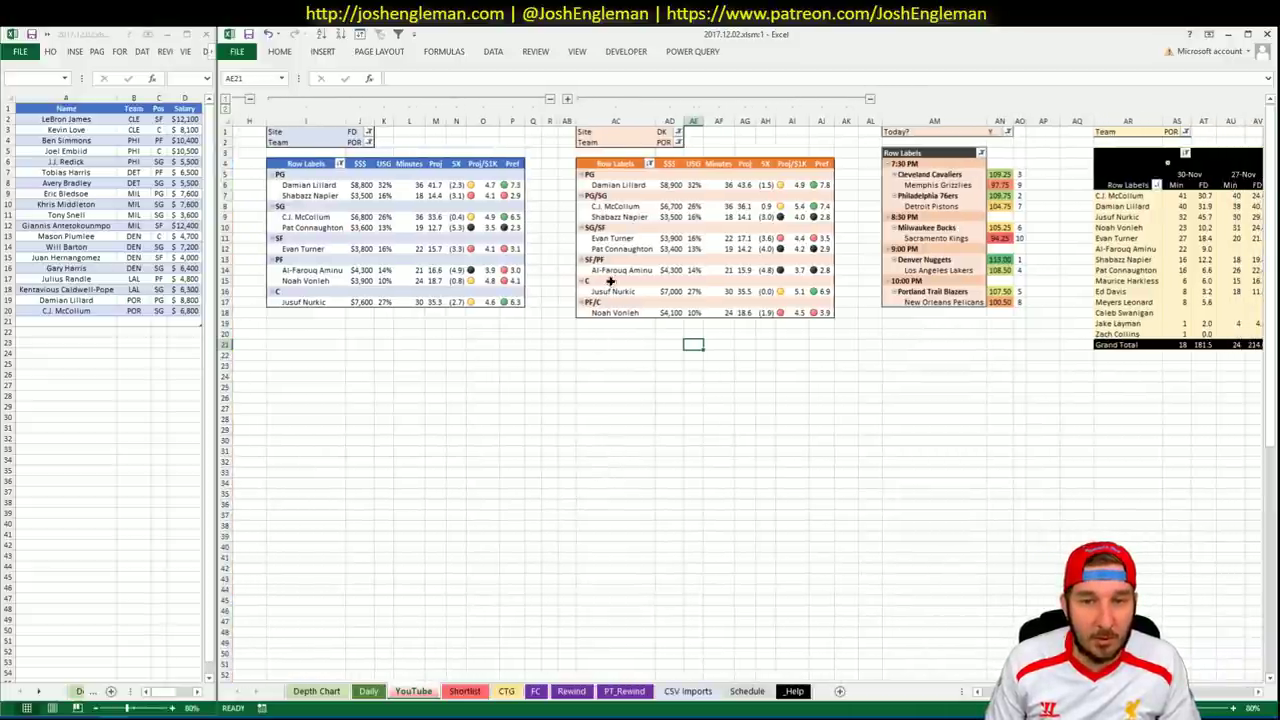
Move the C position group below PF/C in the DK pivot.
left_click(612, 281)
left_click_drag(617, 286, 620, 314)
left_click(357, 149)
Set the Team filter of the FD, DK and minutes pivots to NOP.
left_click(355, 143)
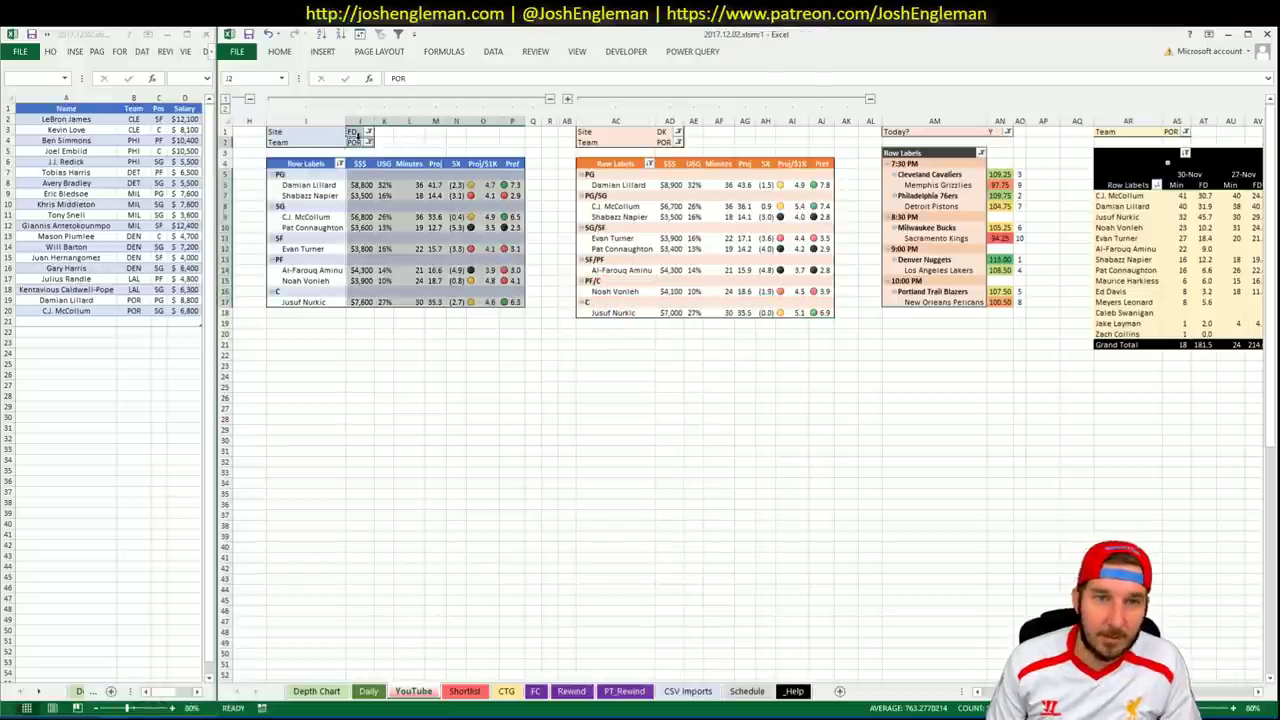
type("NOP")
key("Return")
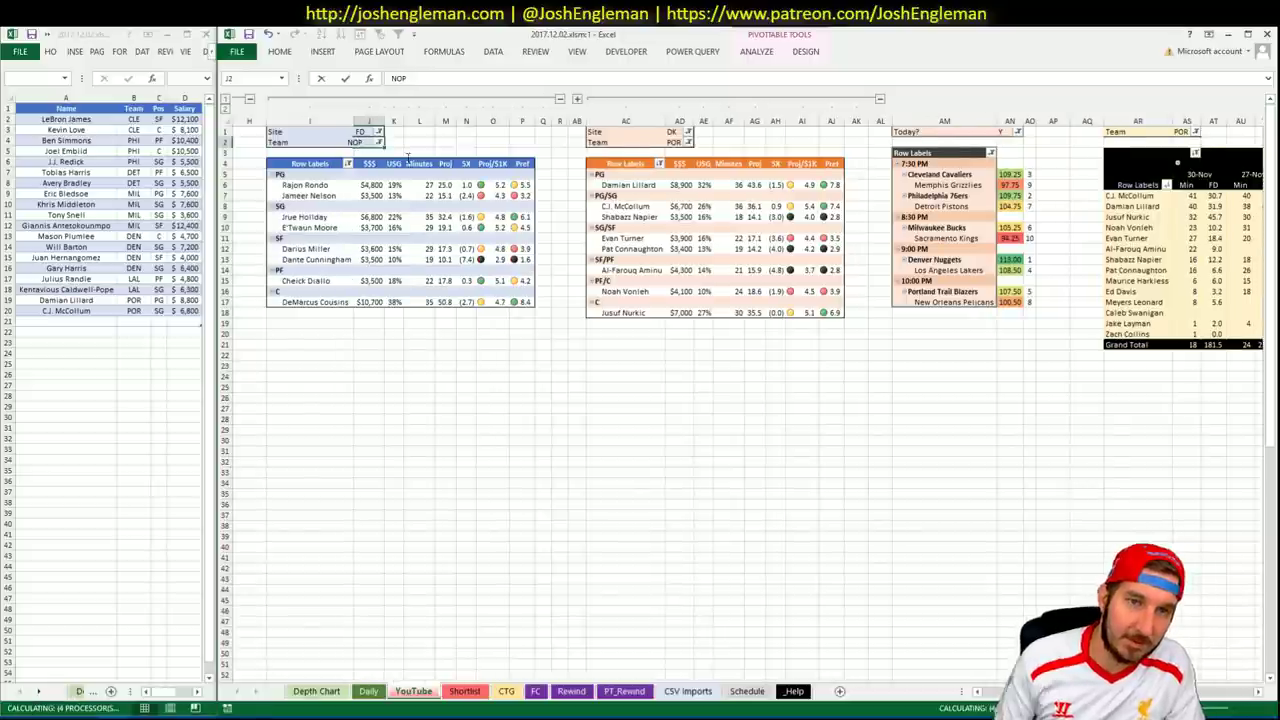
left_click(673, 142)
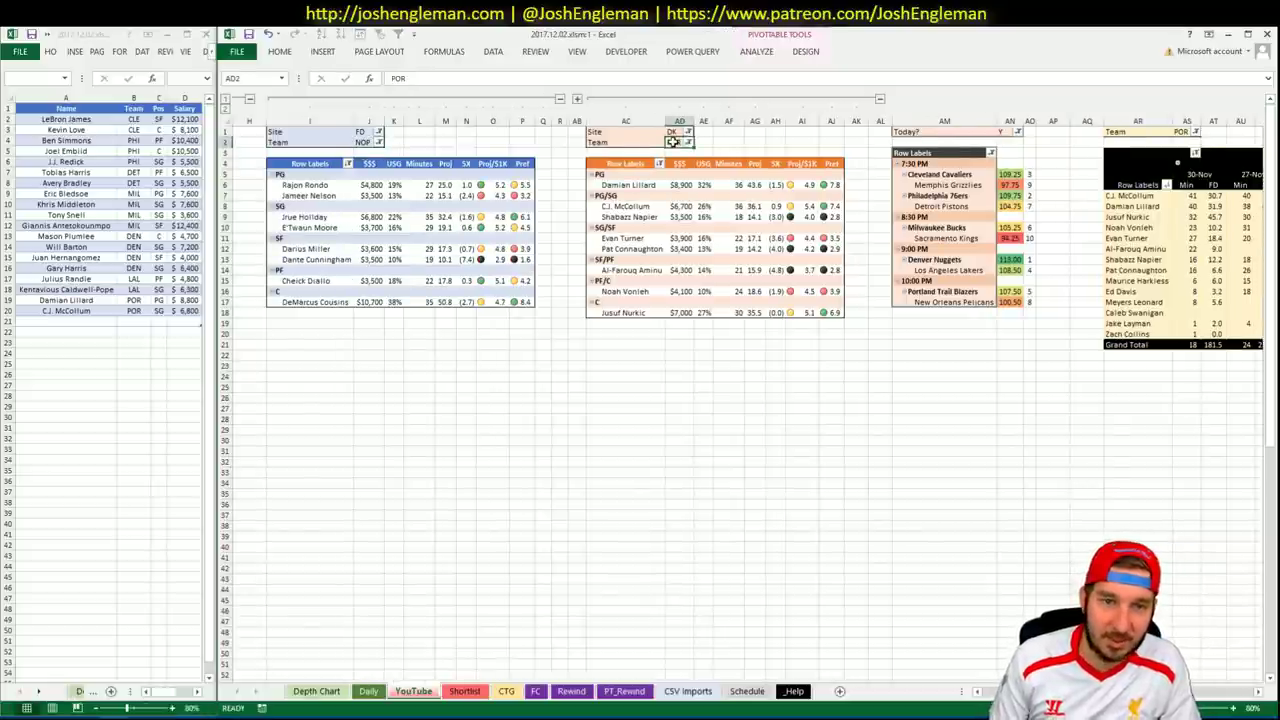
type("NOP")
key("Return")
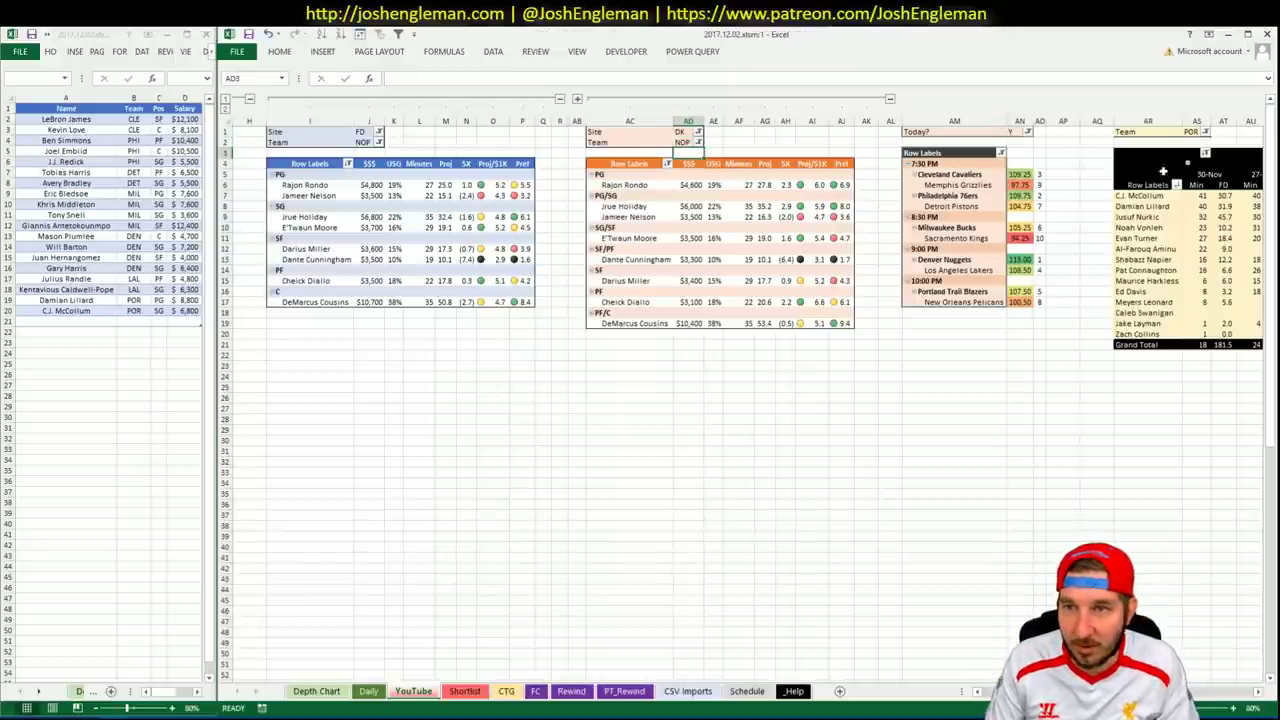
left_click(1191, 132)
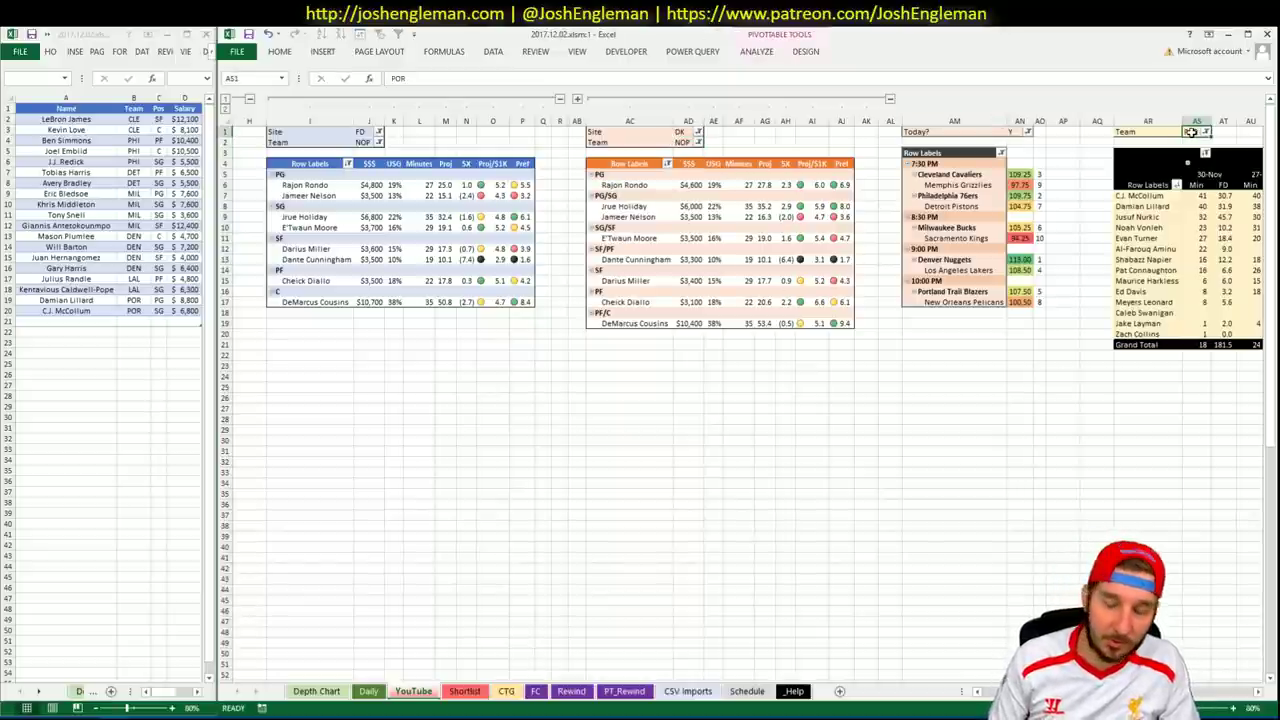
type("NOP")
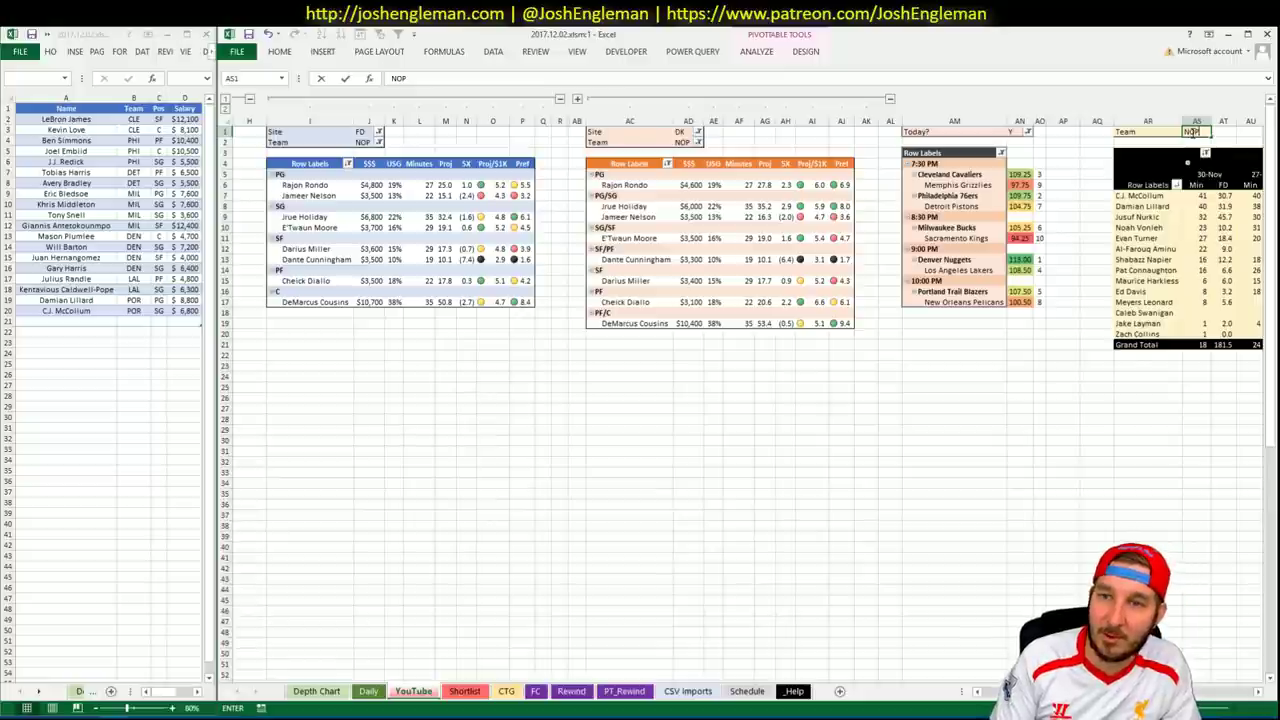
key("Return")
left_click(945, 409)
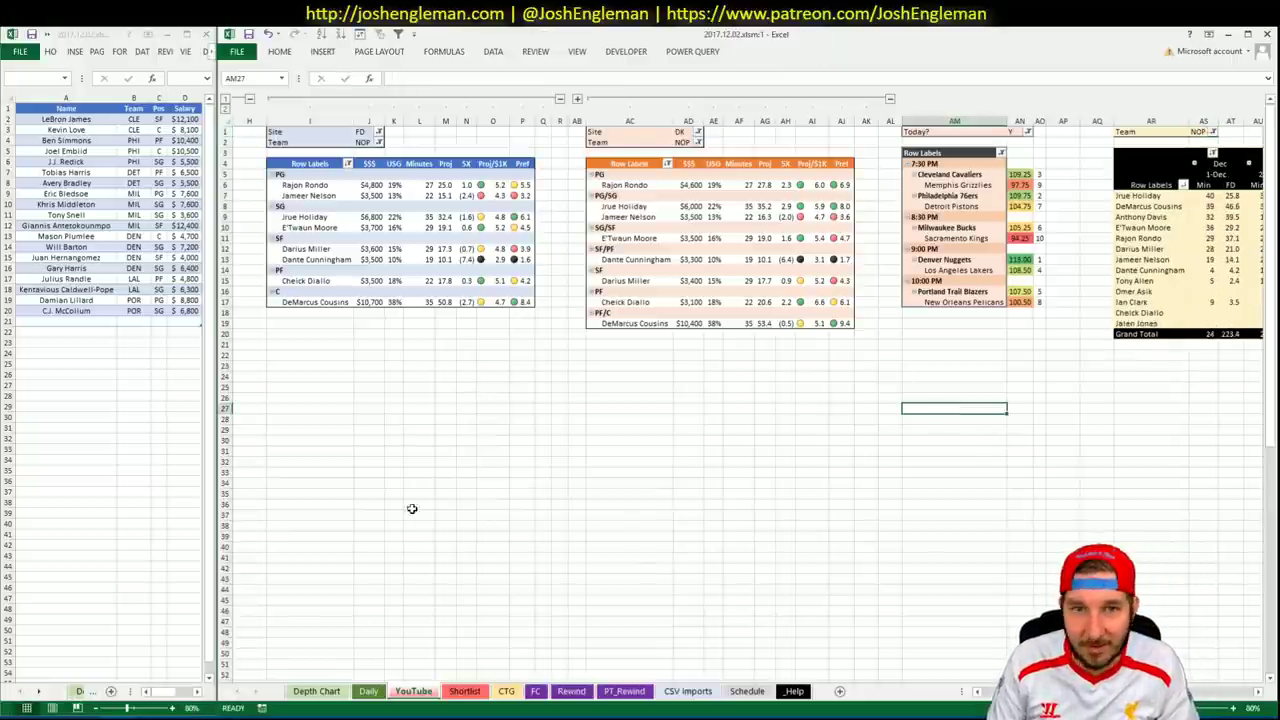
key("alt+Tab")
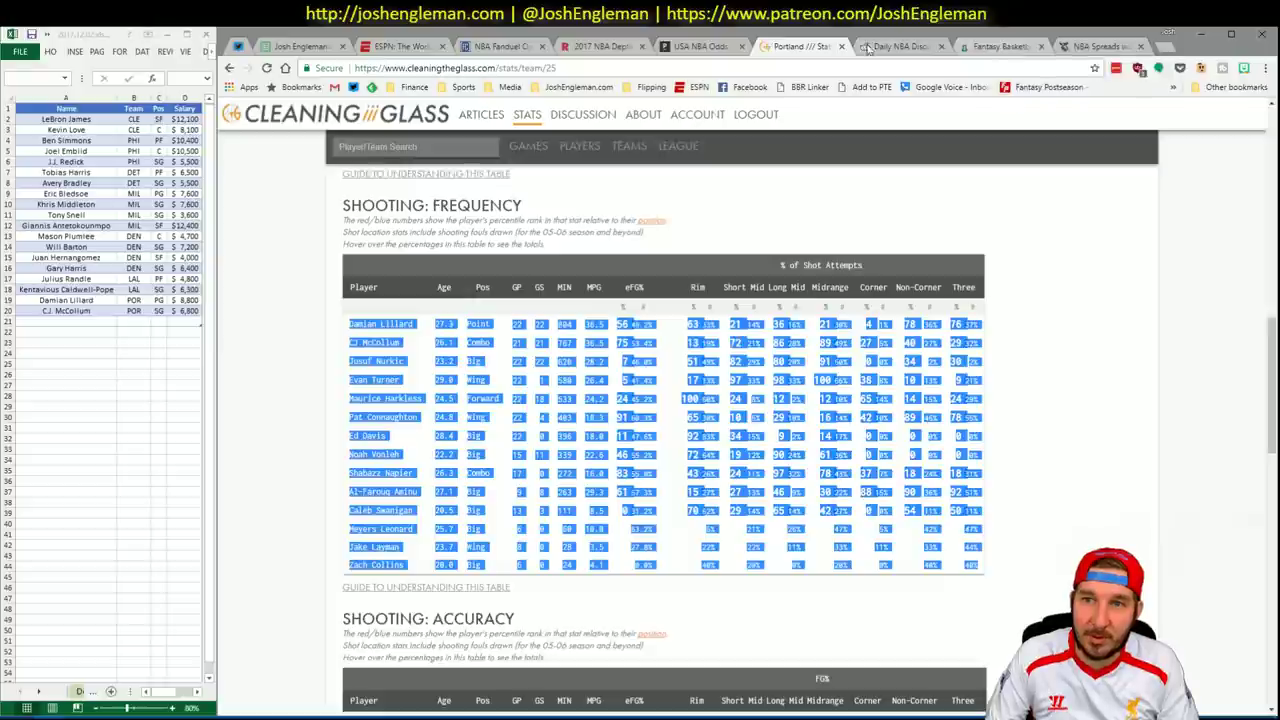
Look up DeMarcus Cousins's shooting frequency history, then go back to the Portland page.
left_click(416, 148)
type("cus Cou")
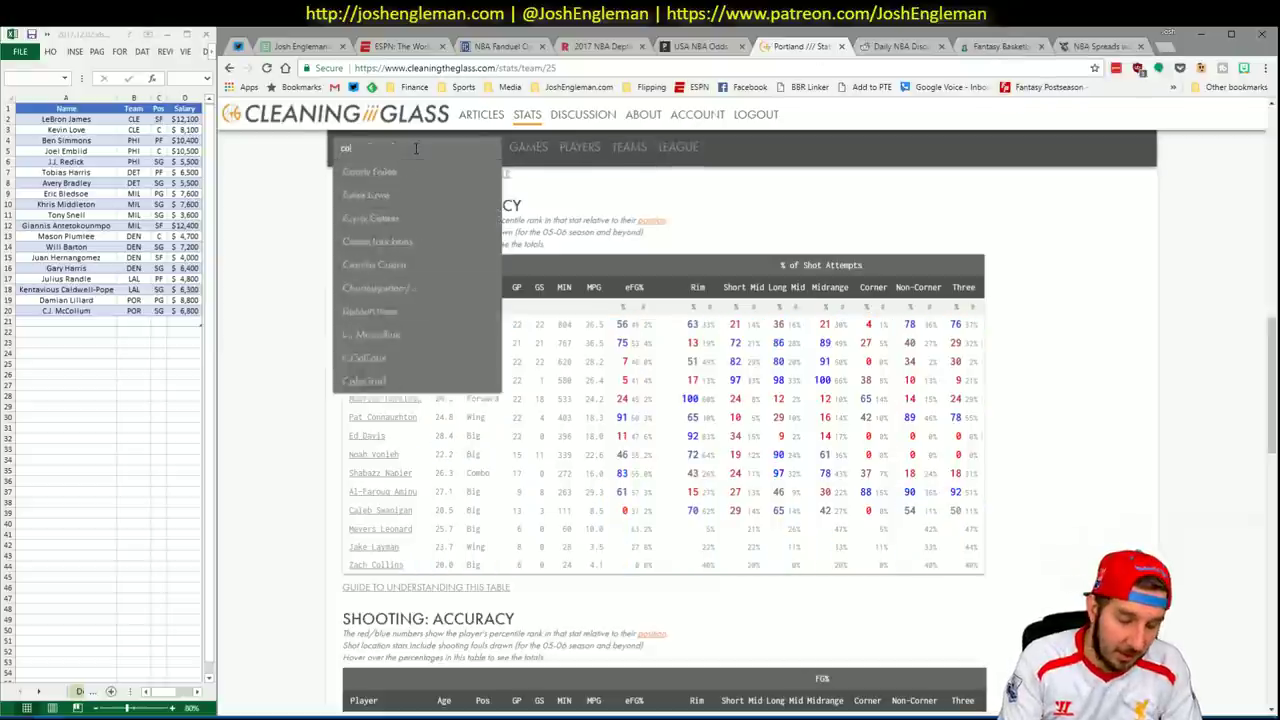
type("s")
key("Down")
key("Return")
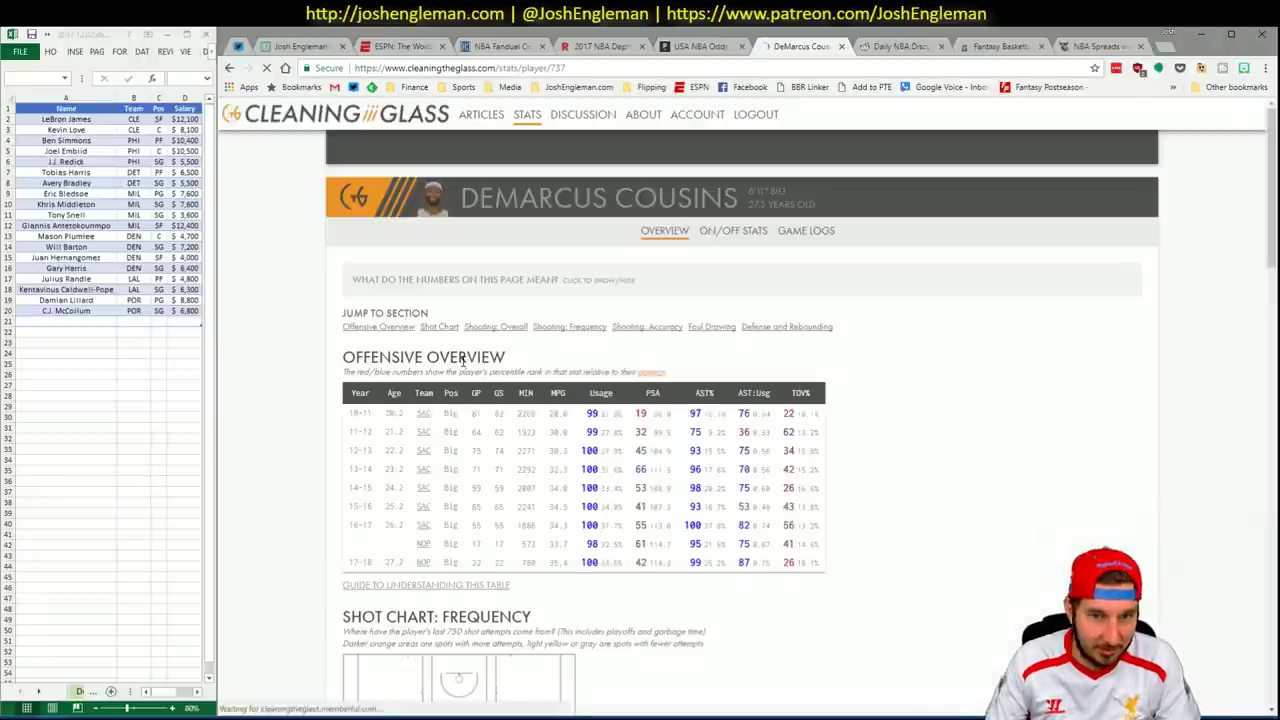
left_click(580, 327)
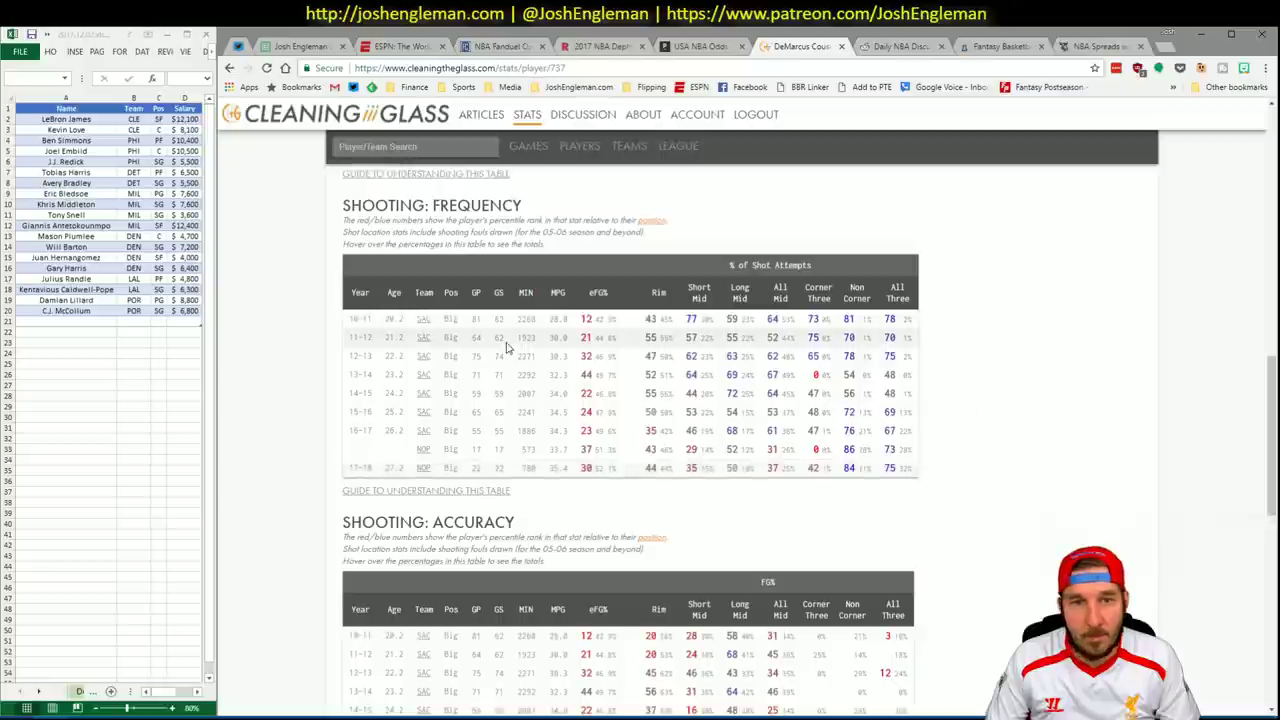
left_click(229, 67)
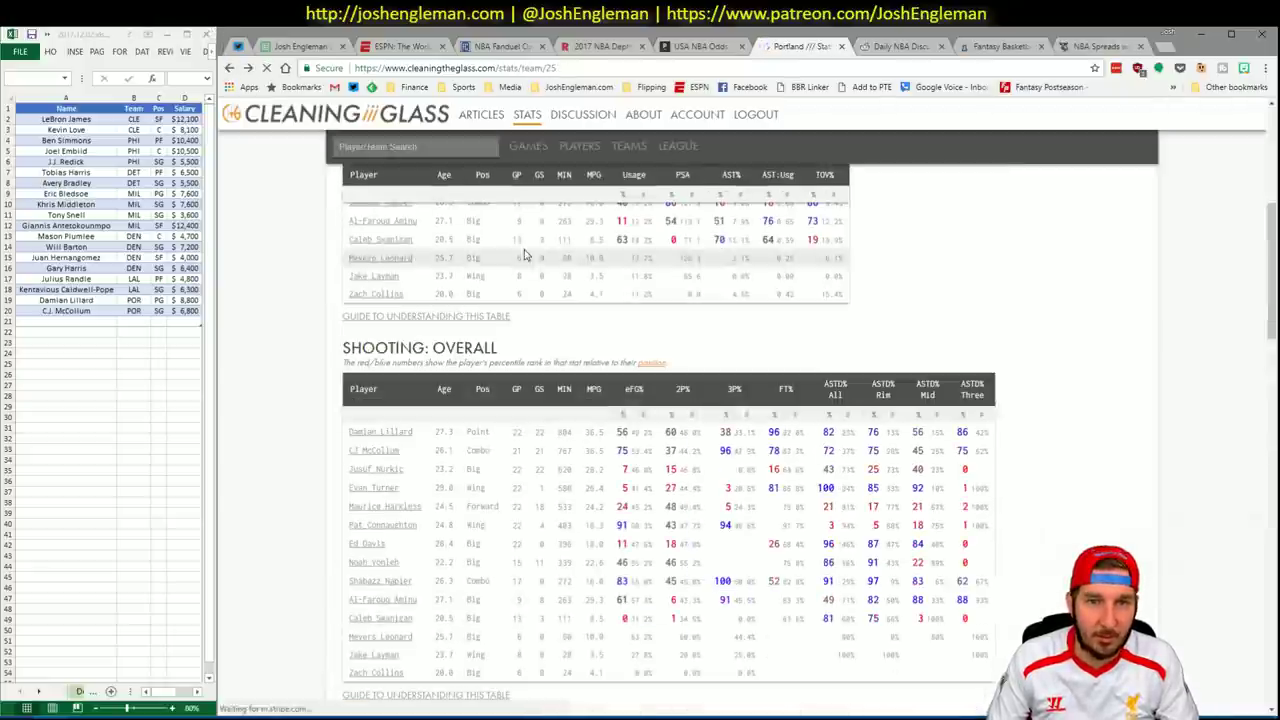
Search 'pel' and open the New Orleans Pelicans team stats page.
left_click(432, 147)
type("pel")
key("Return")
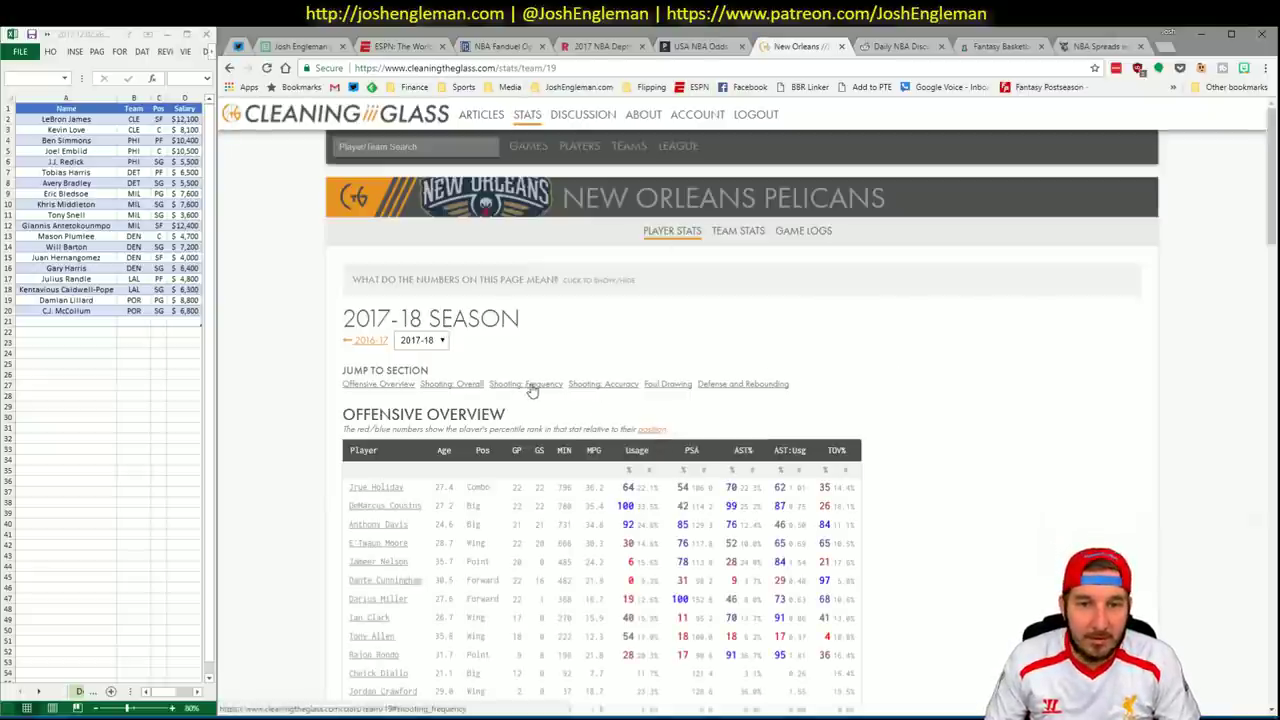
Select the Pelicans' Shooting: Frequency table rows from Jalen Jones up to Jrue Holiday.
left_click(531, 388)
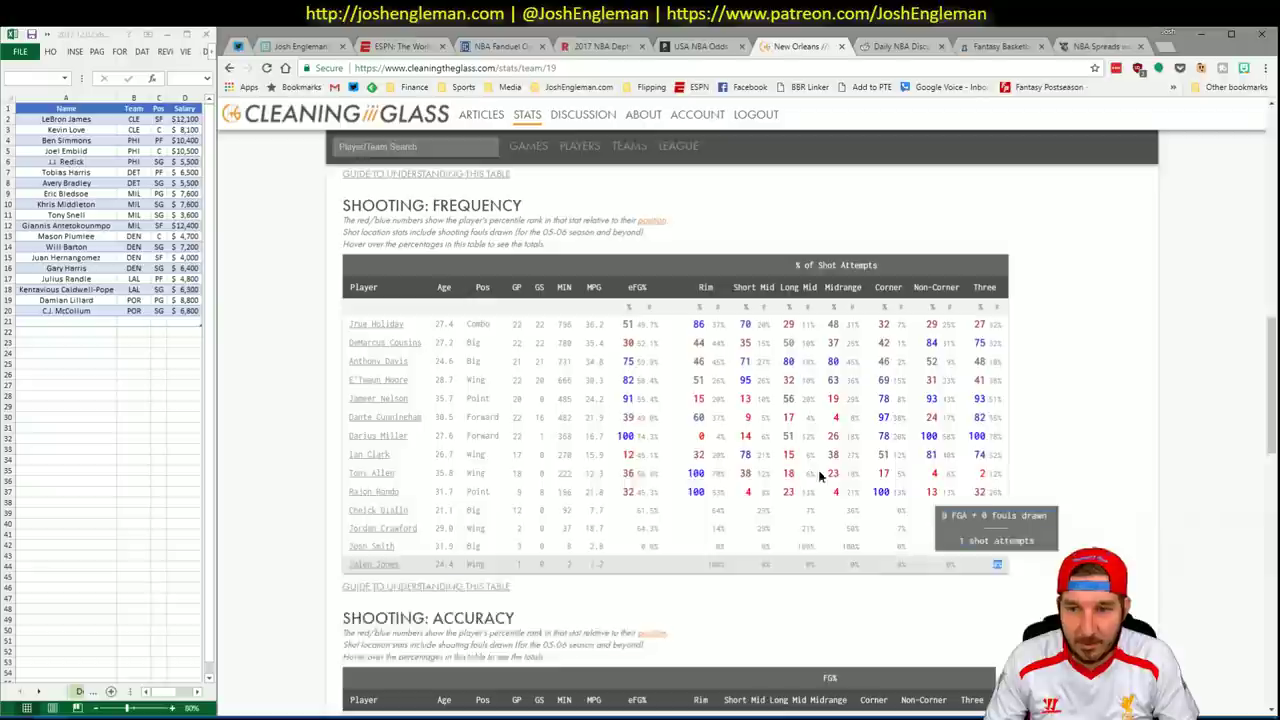
left_click_drag(997, 565, 352, 328)
Refresh the CTG sheet with the Pelicans' shooting data and set opponent cell U5 to POR.
left_click(80, 645)
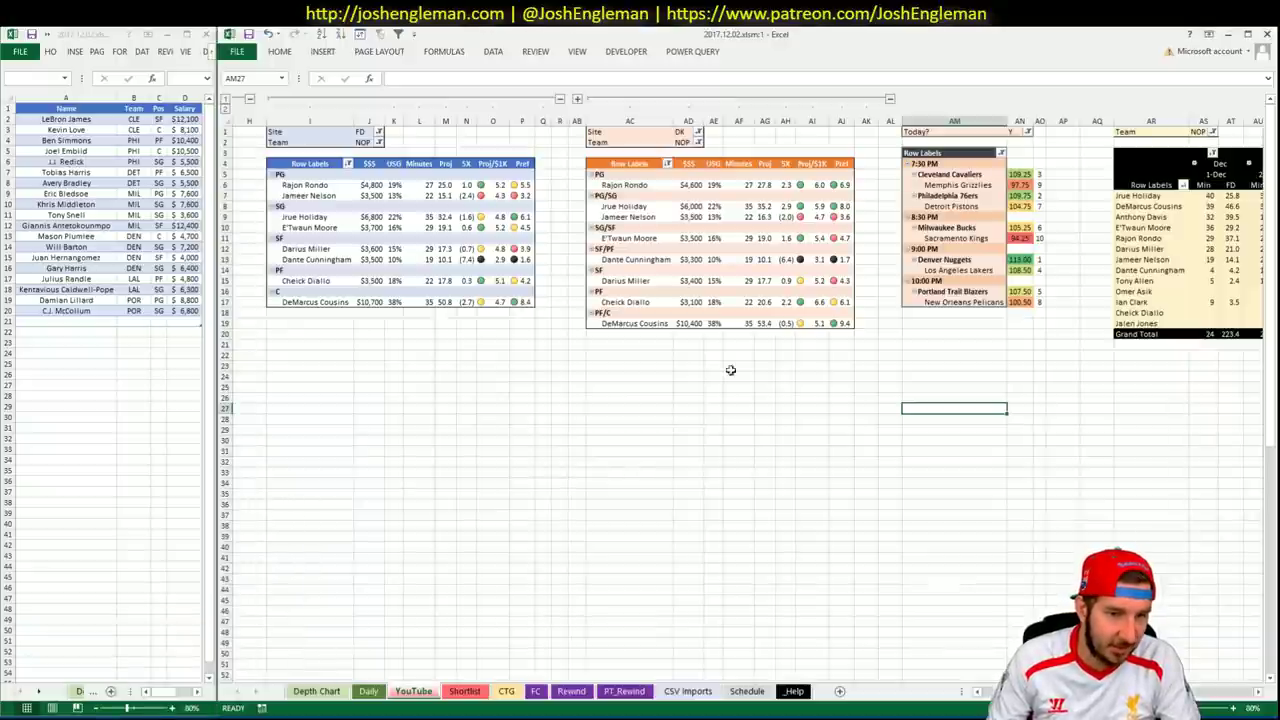
left_click(506, 691)
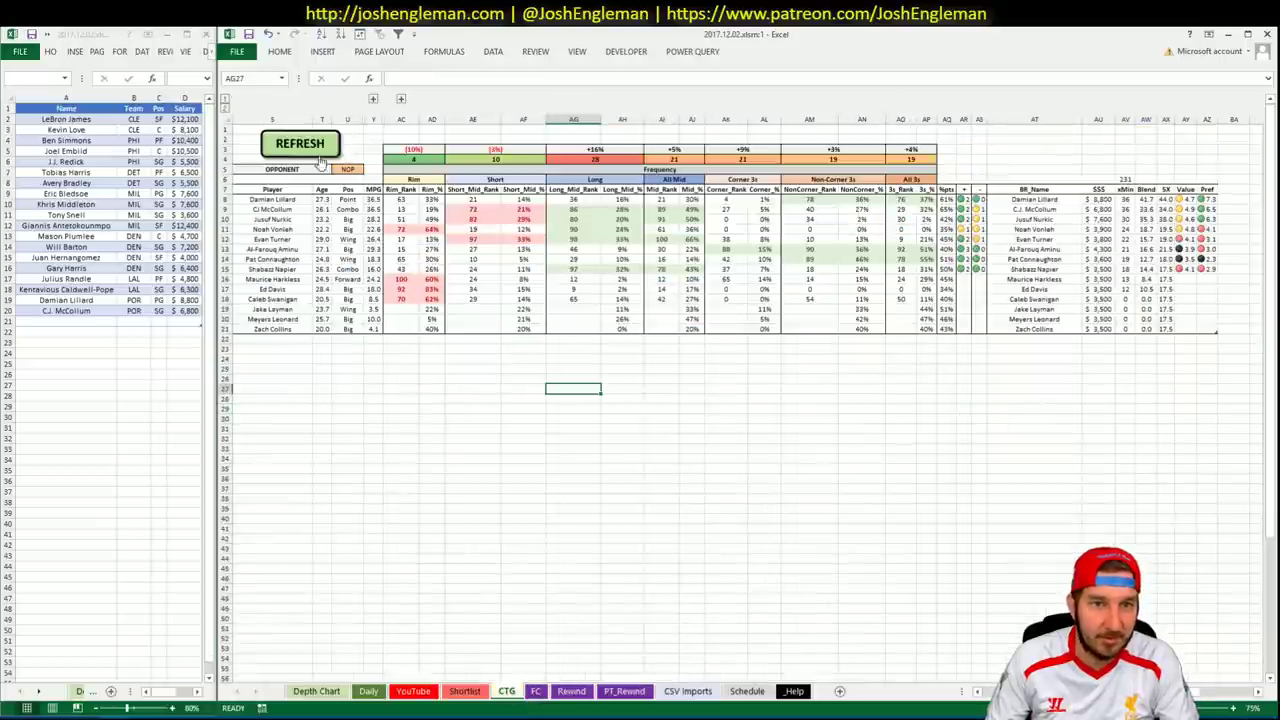
left_click(303, 147)
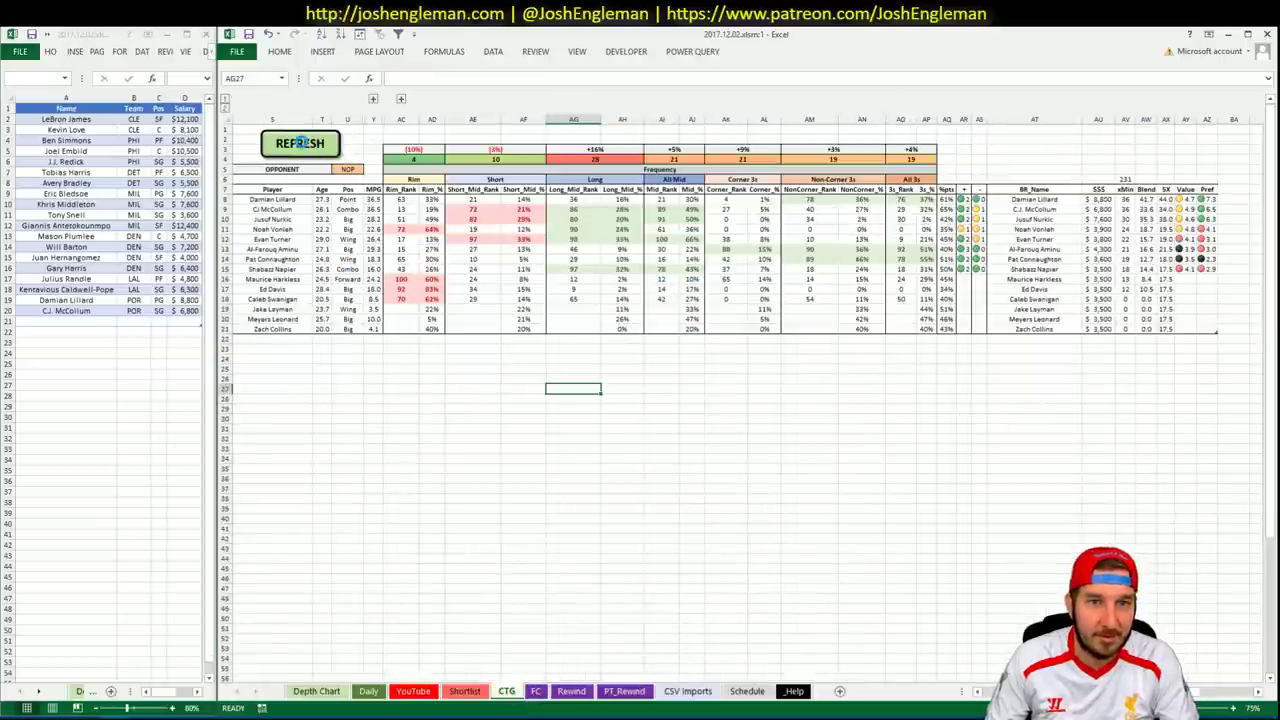
left_click(345, 168)
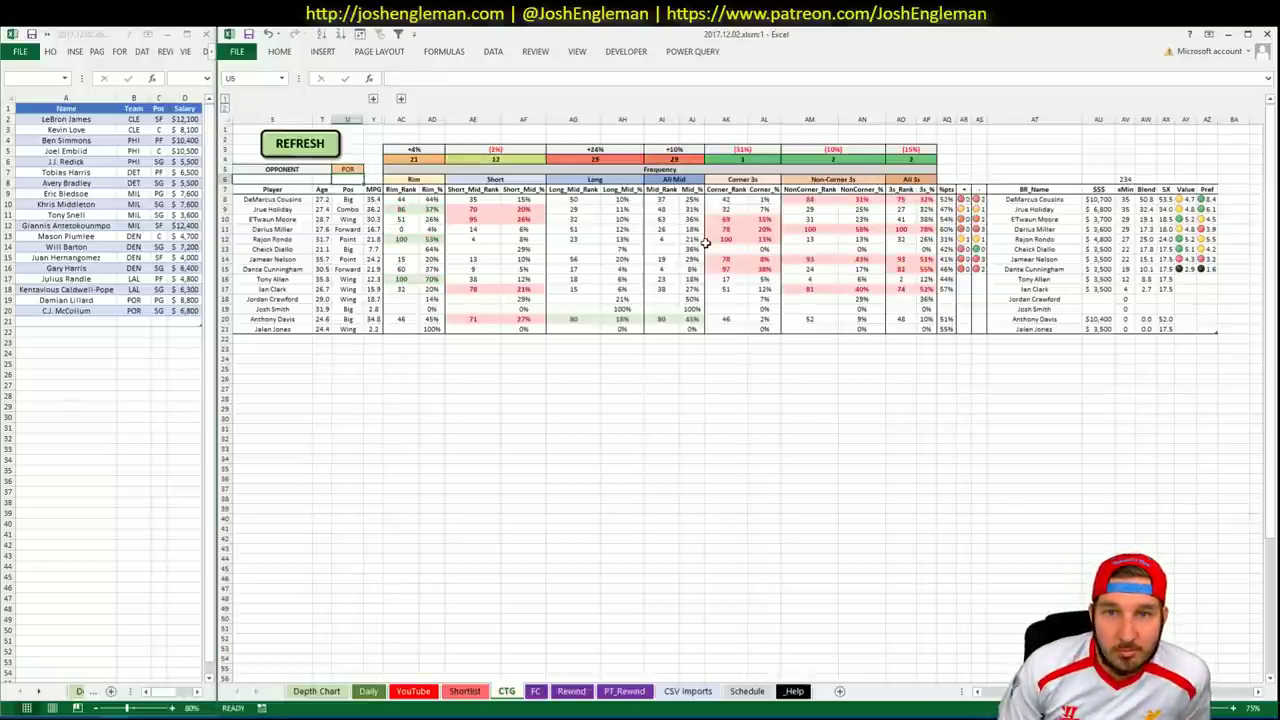
key("Down")
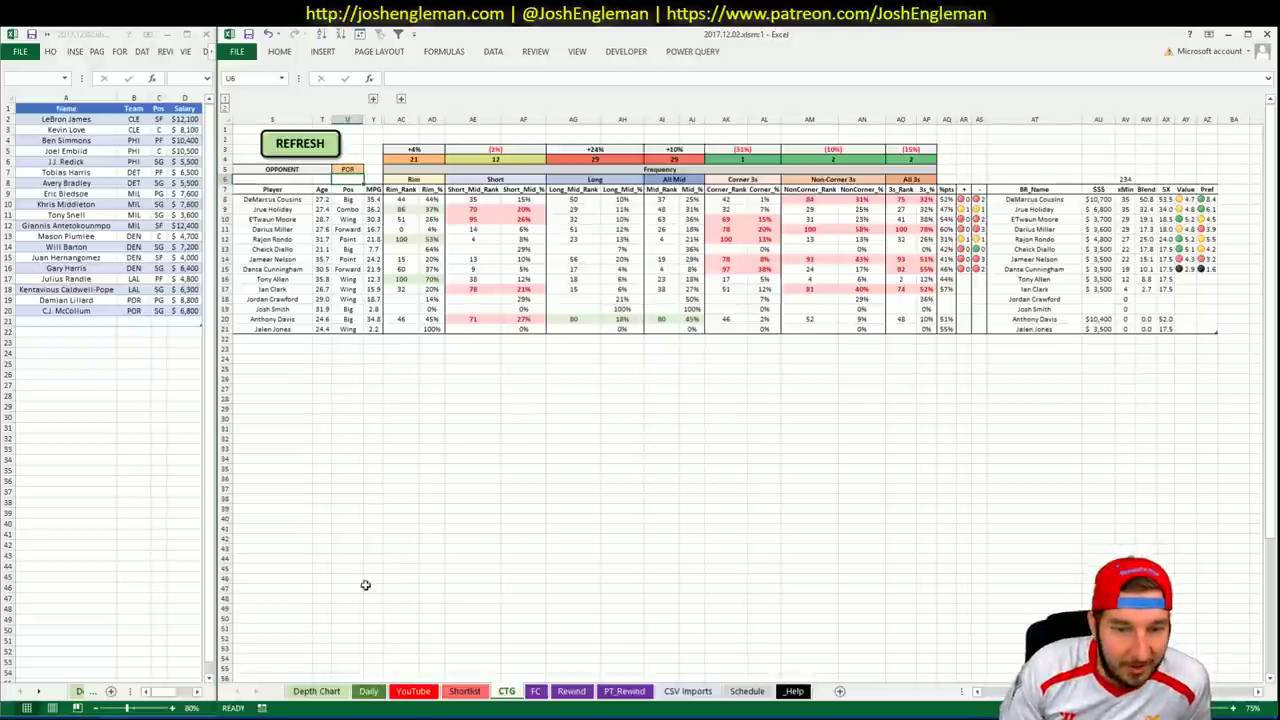
left_click(413, 691)
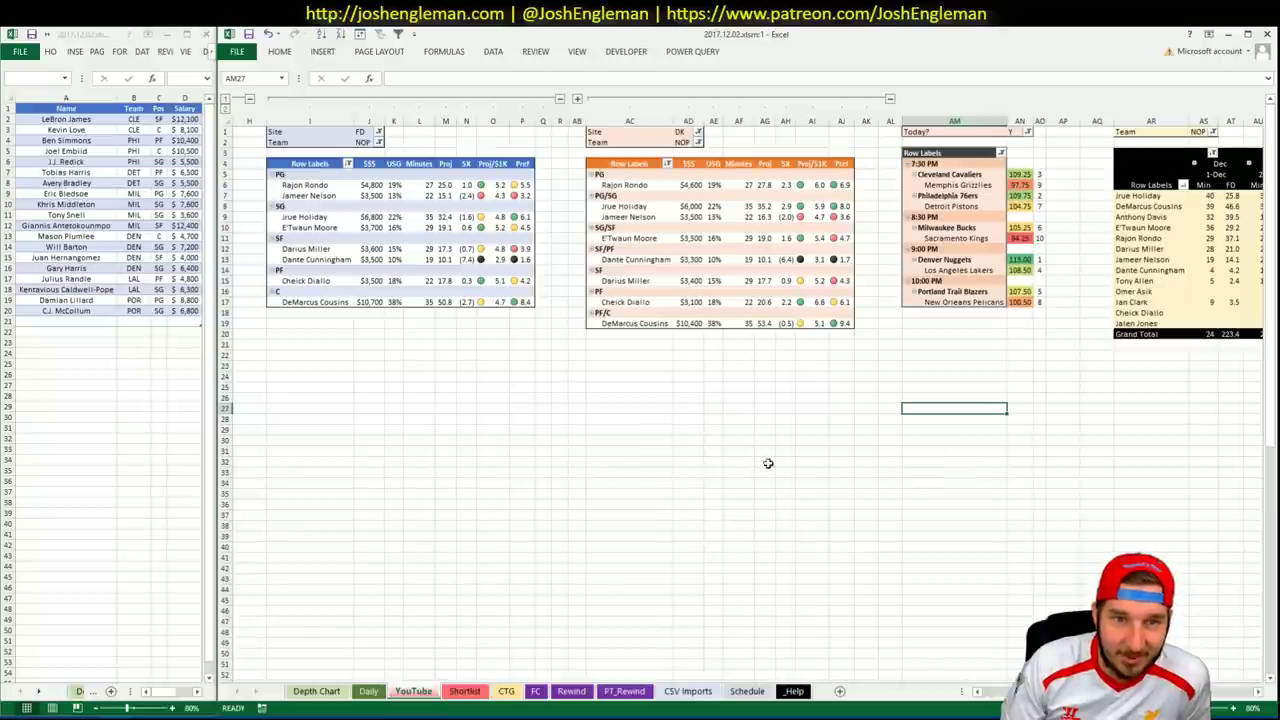
left_click(526, 410)
left_click(400, 398)
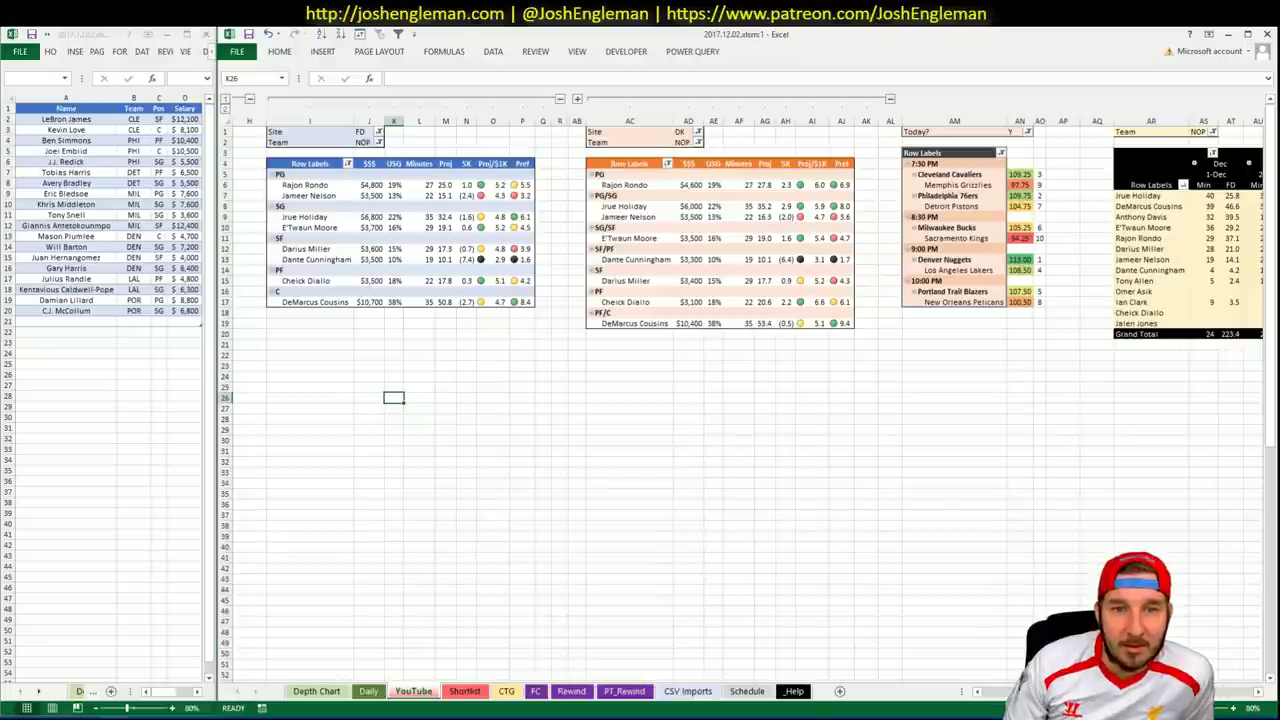
scroll(1215, 693, "right", 5)
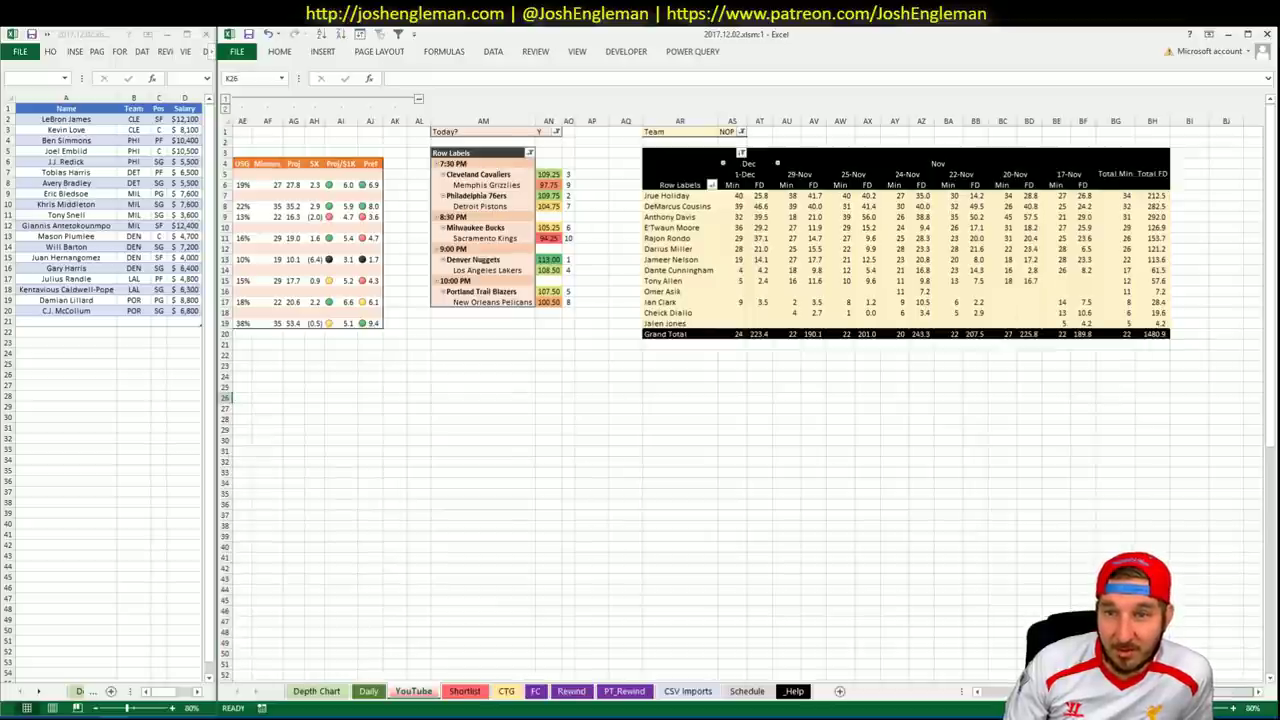
scroll(745, 400, "left", 8)
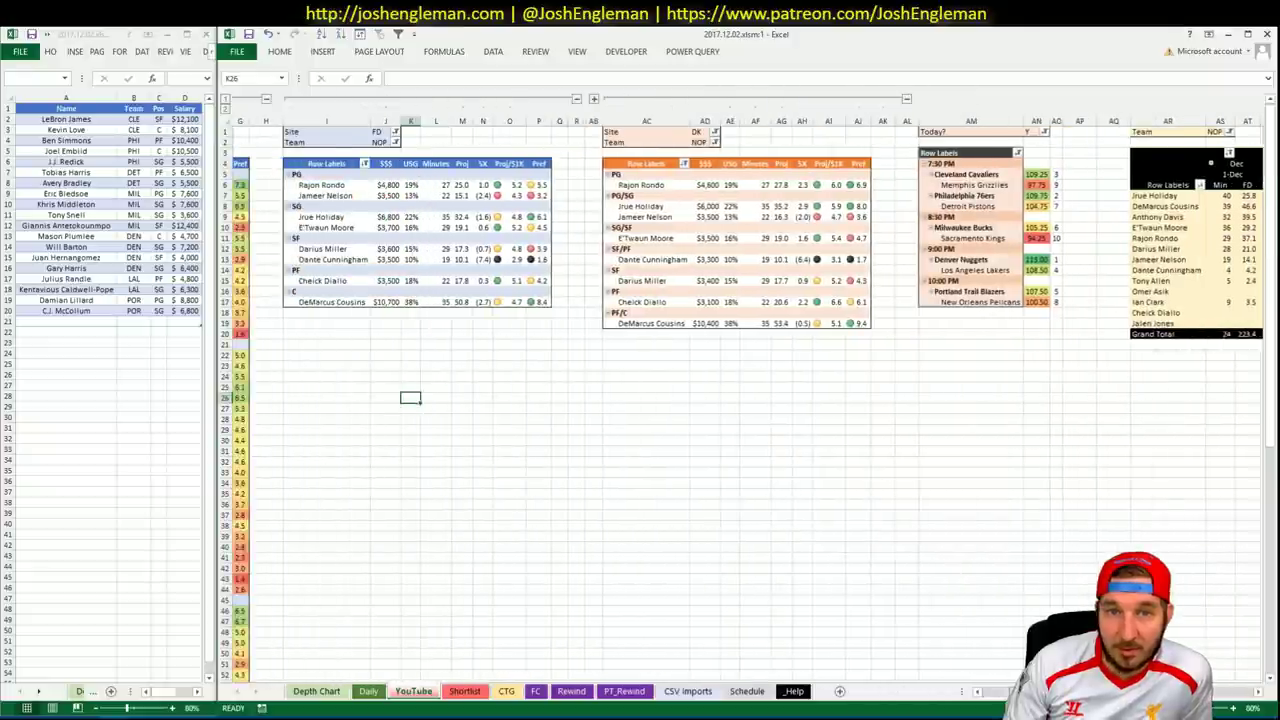
Enter Jrue Holiday in A21 of the shortlist, then review the NOP pivots.
left_click(93, 320)
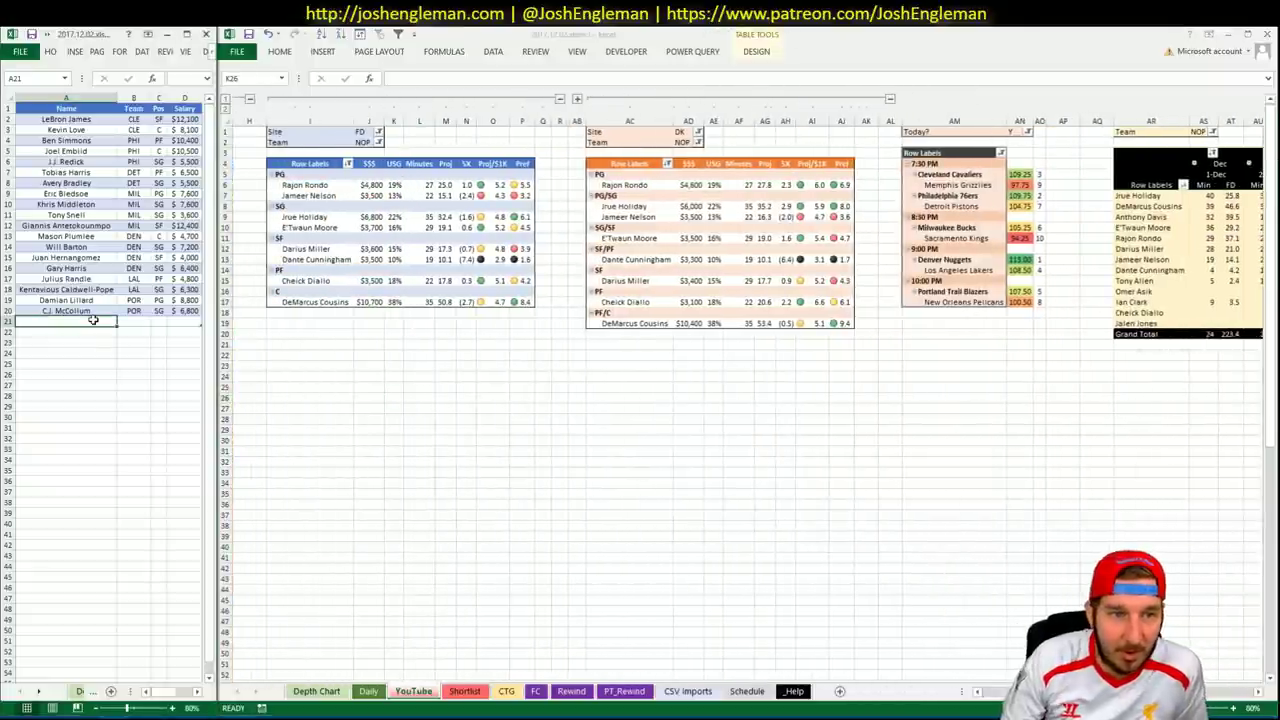
type("Jrue Holiday")
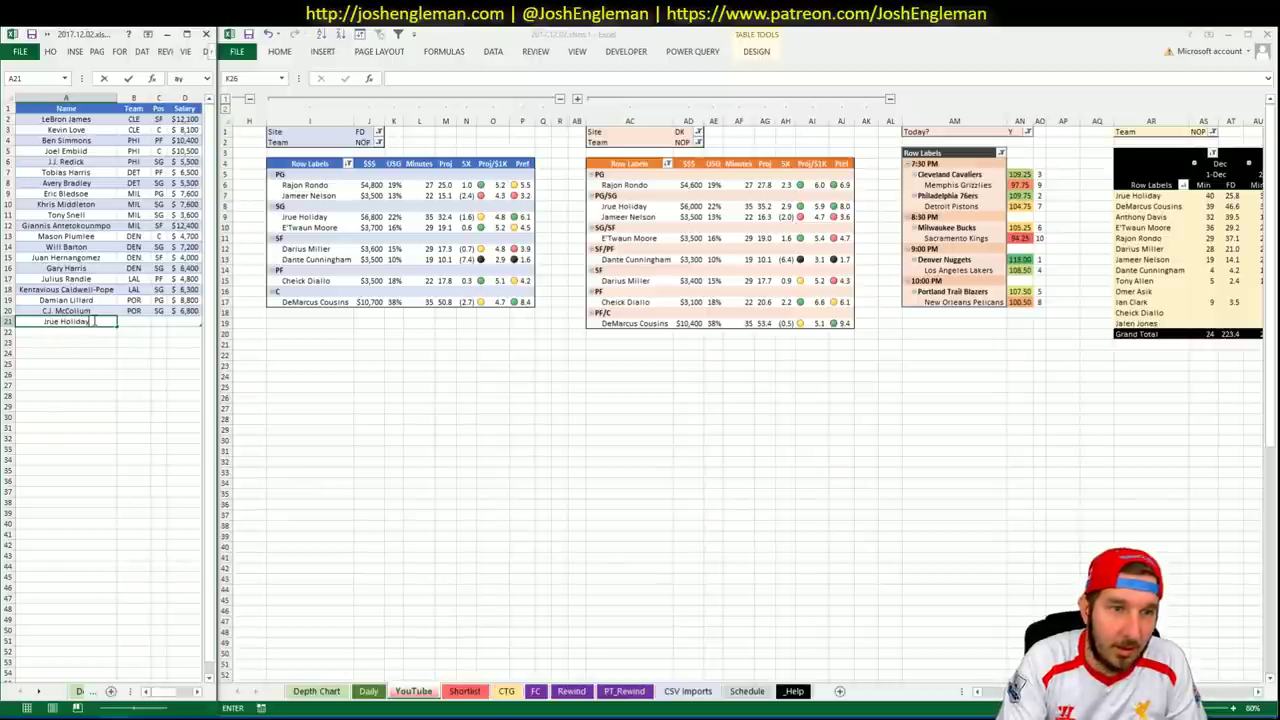
key("Return")
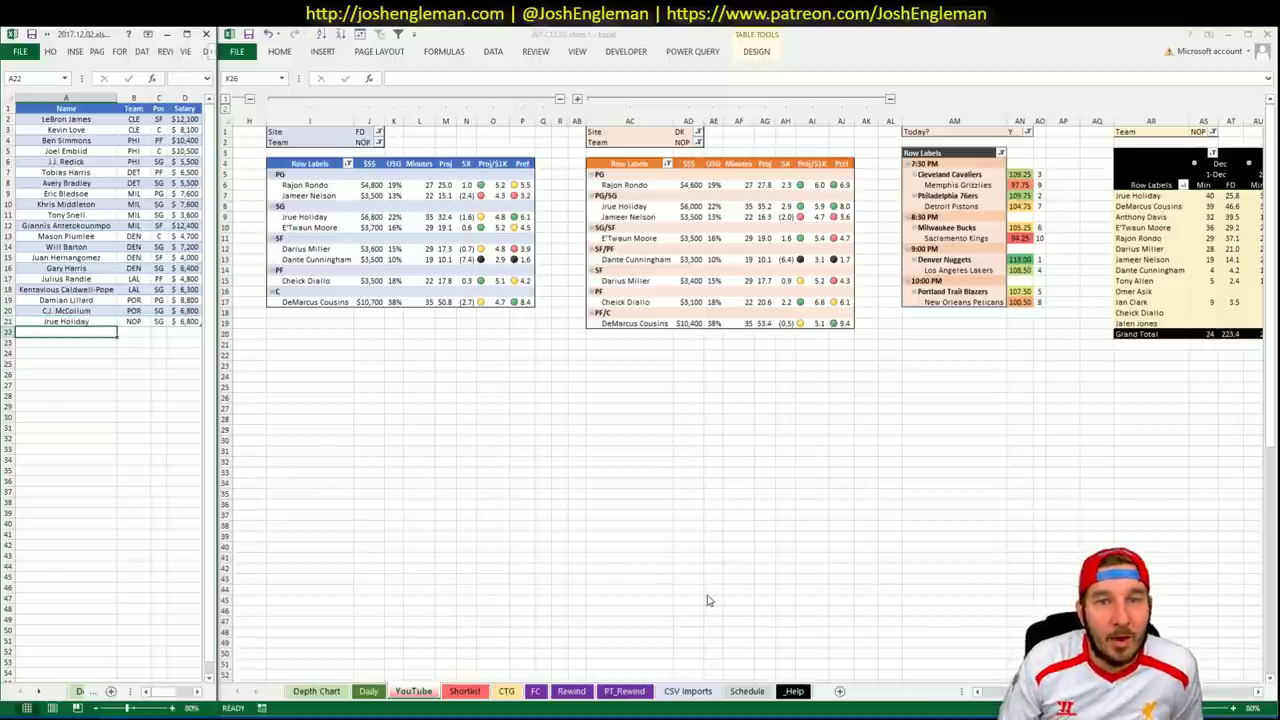
left_click(393, 397)
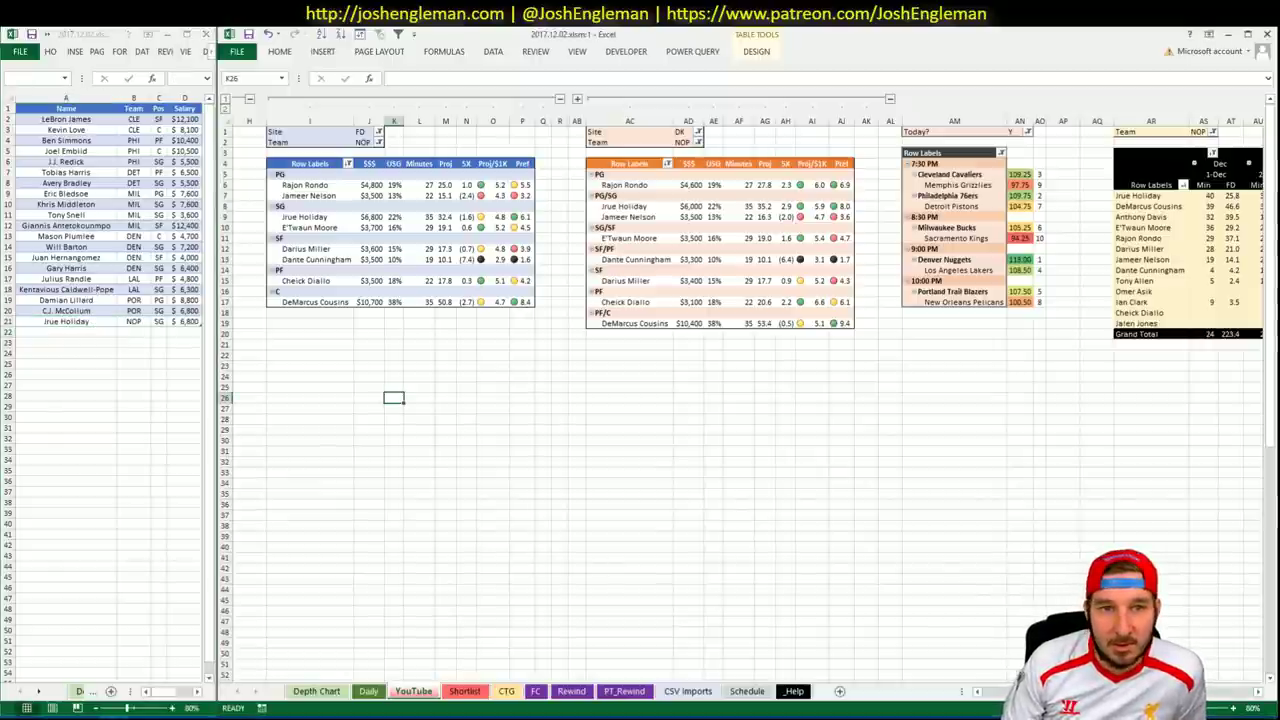
scroll(740, 380, "right", 6)
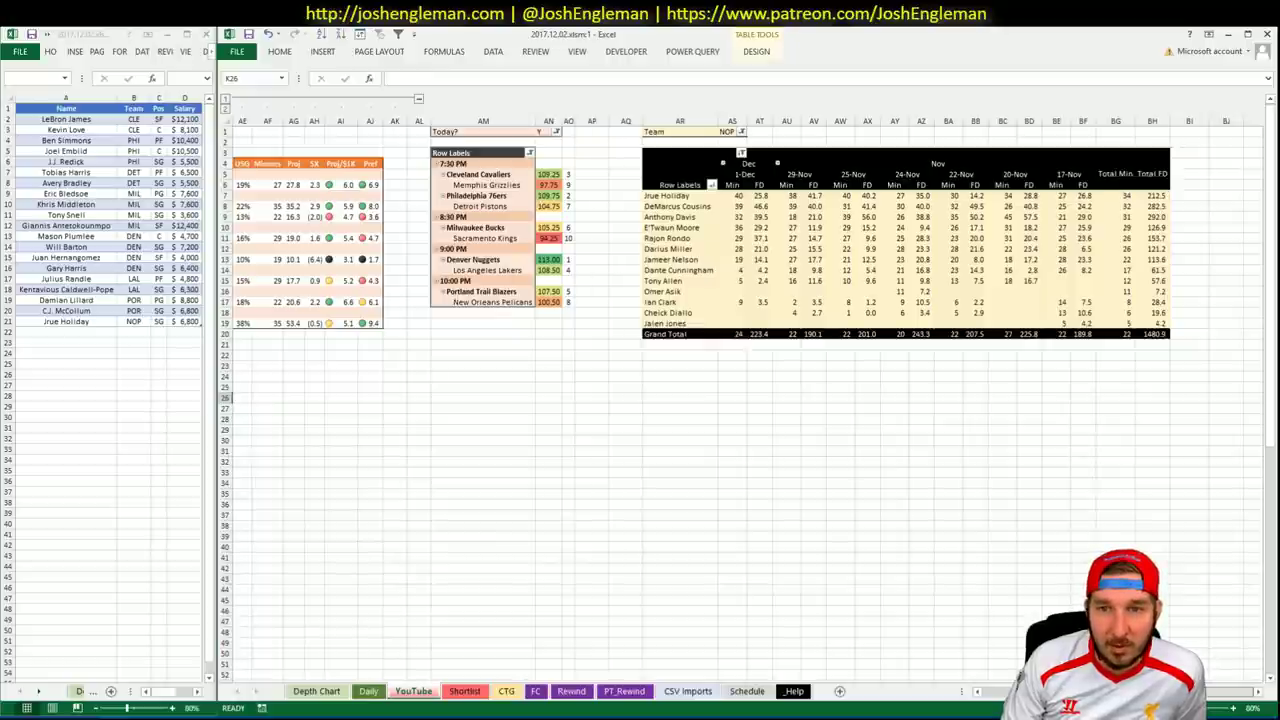
scroll(746, 388, "left", 3)
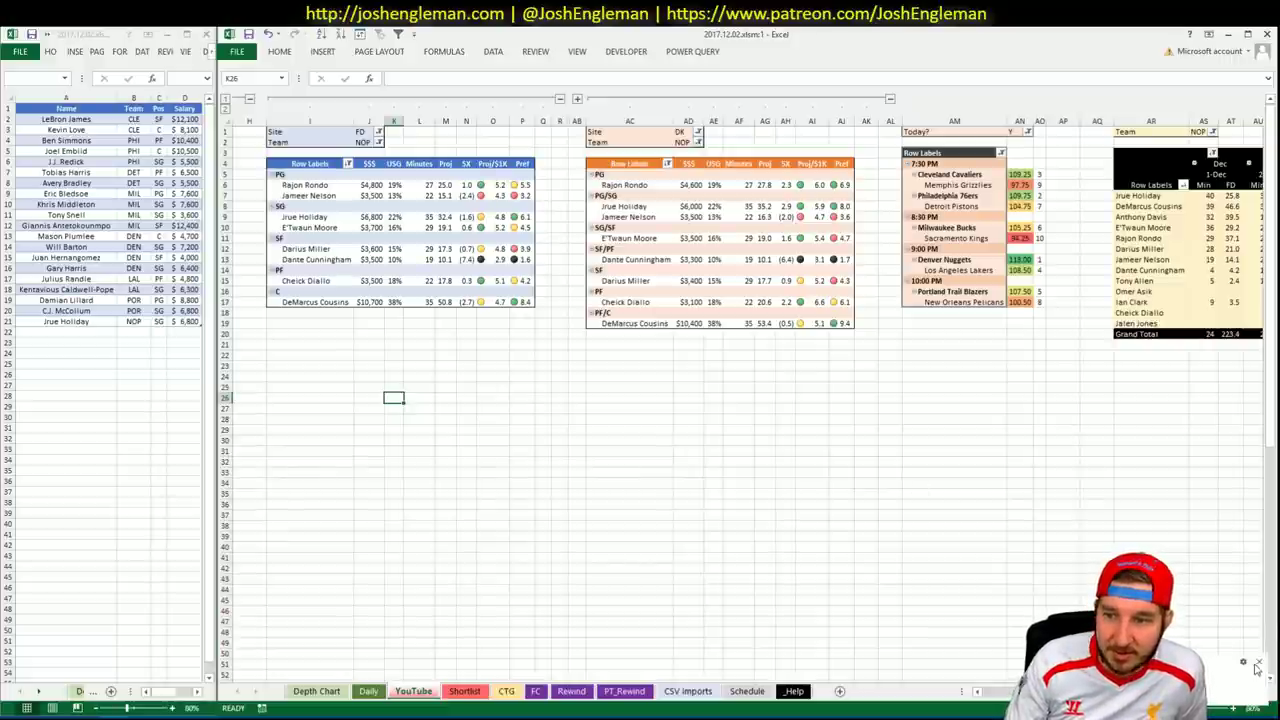
left_click(738, 493)
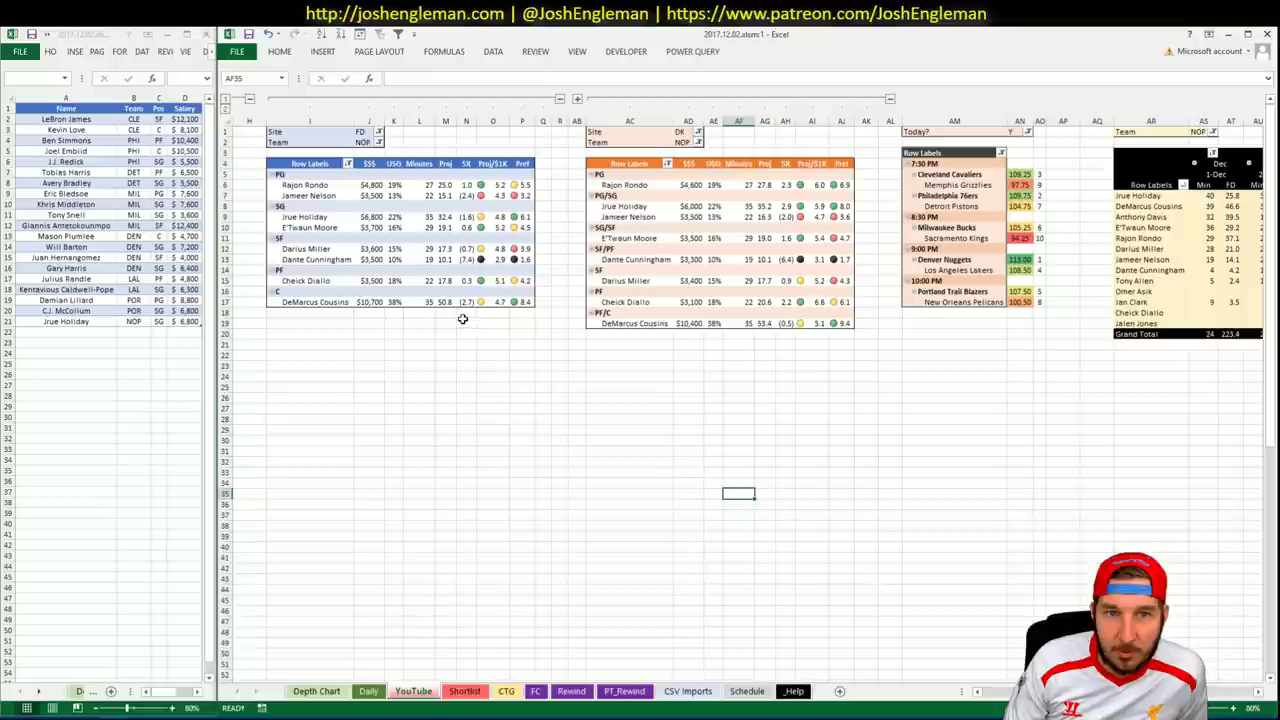
Refresh and copy the Daily sheet's projections after dismissing the sort error.
left_click(90, 332)
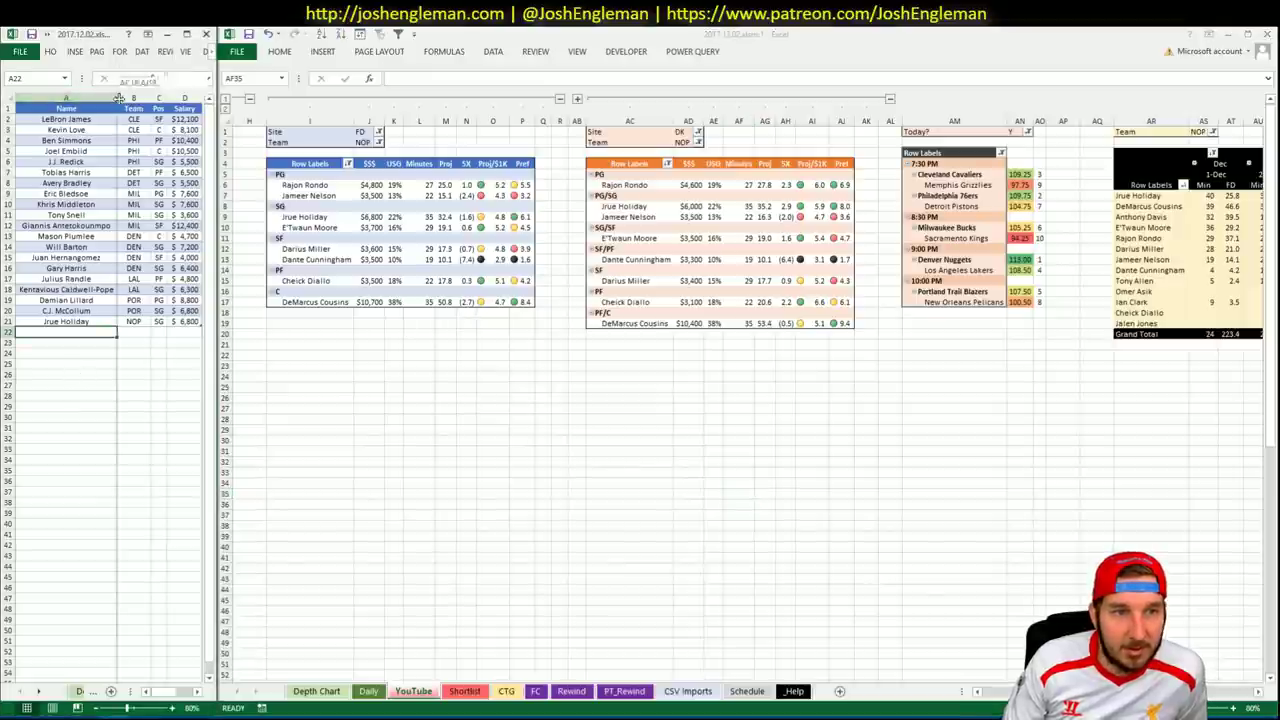
left_click(368, 691)
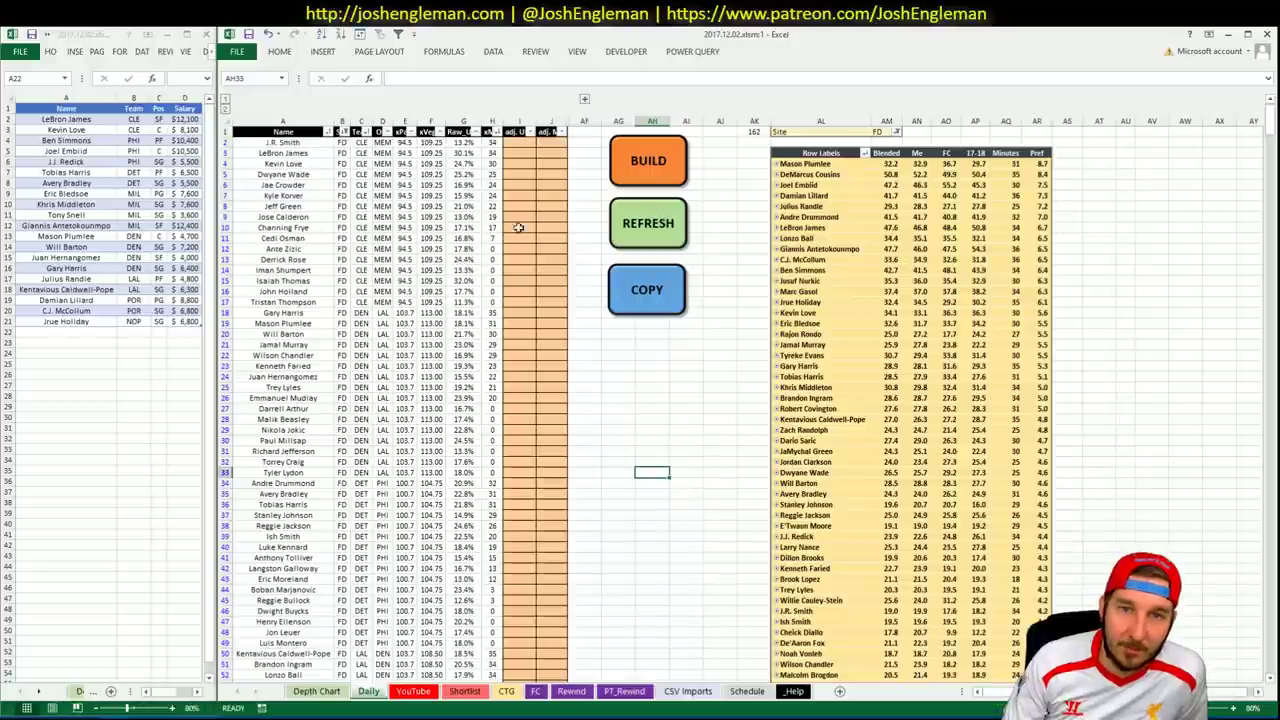
left_click(395, 34)
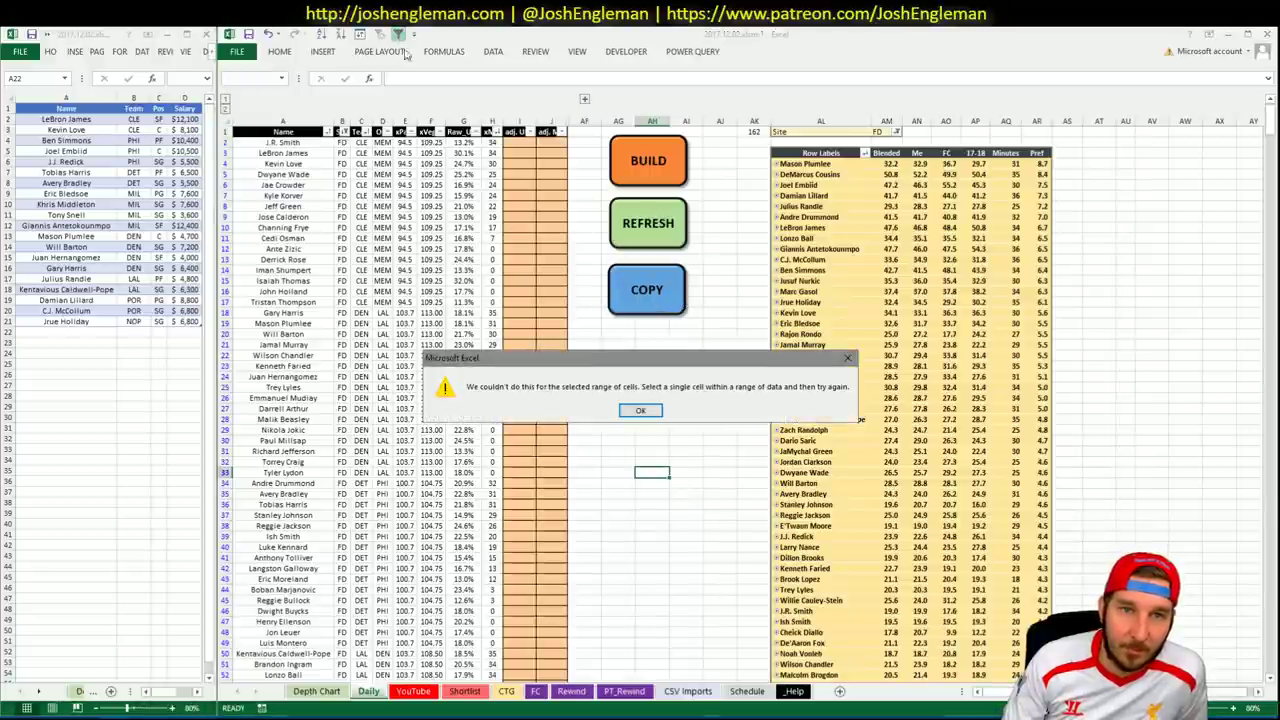
left_click(628, 409)
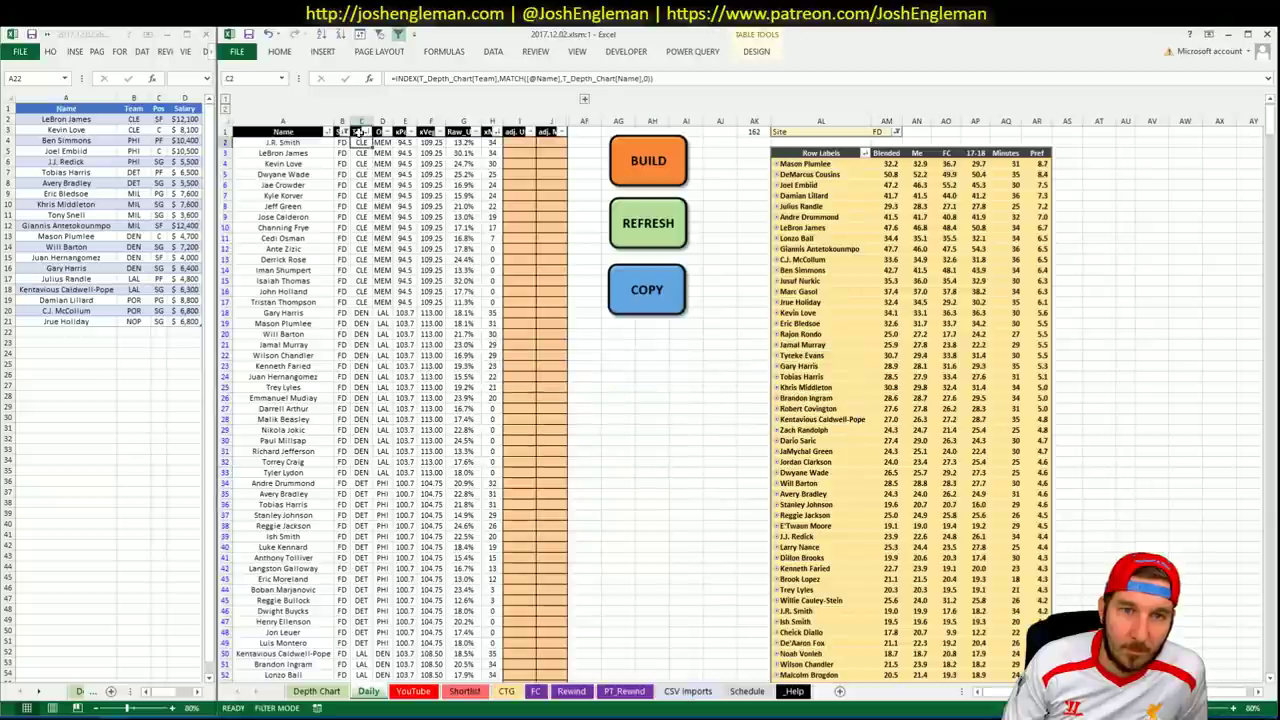
left_click(643, 233)
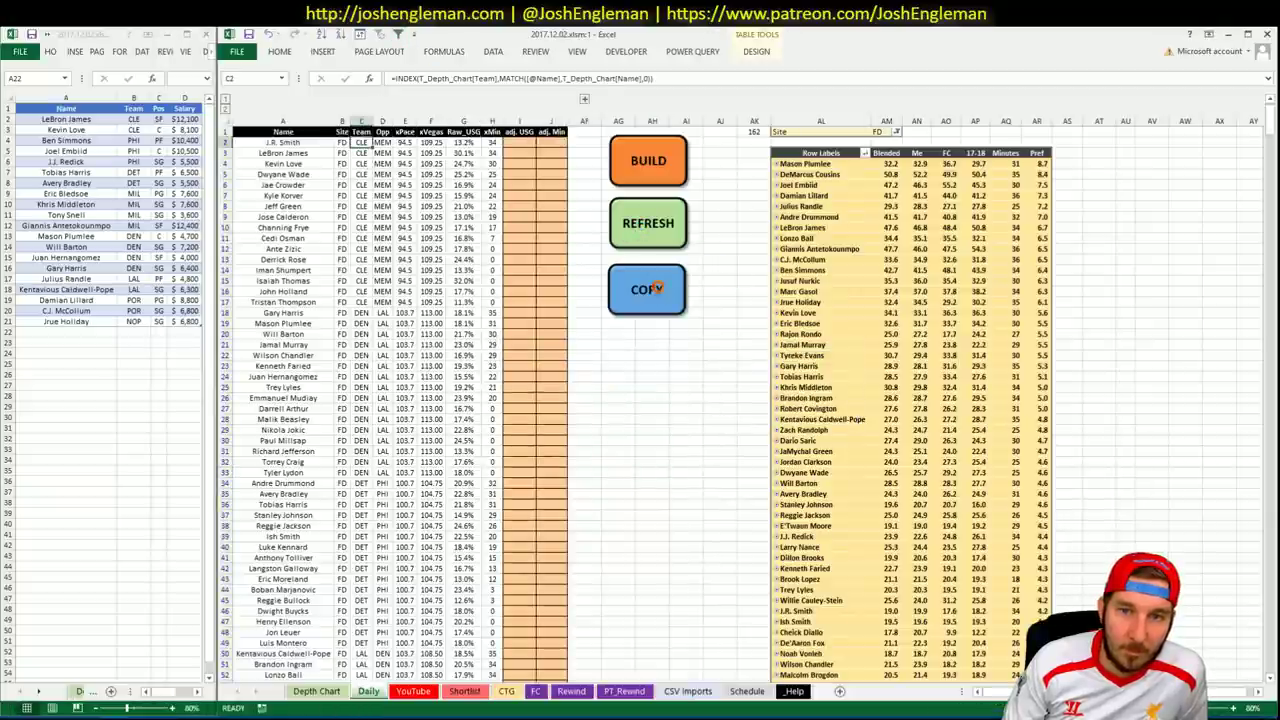
left_click(659, 288)
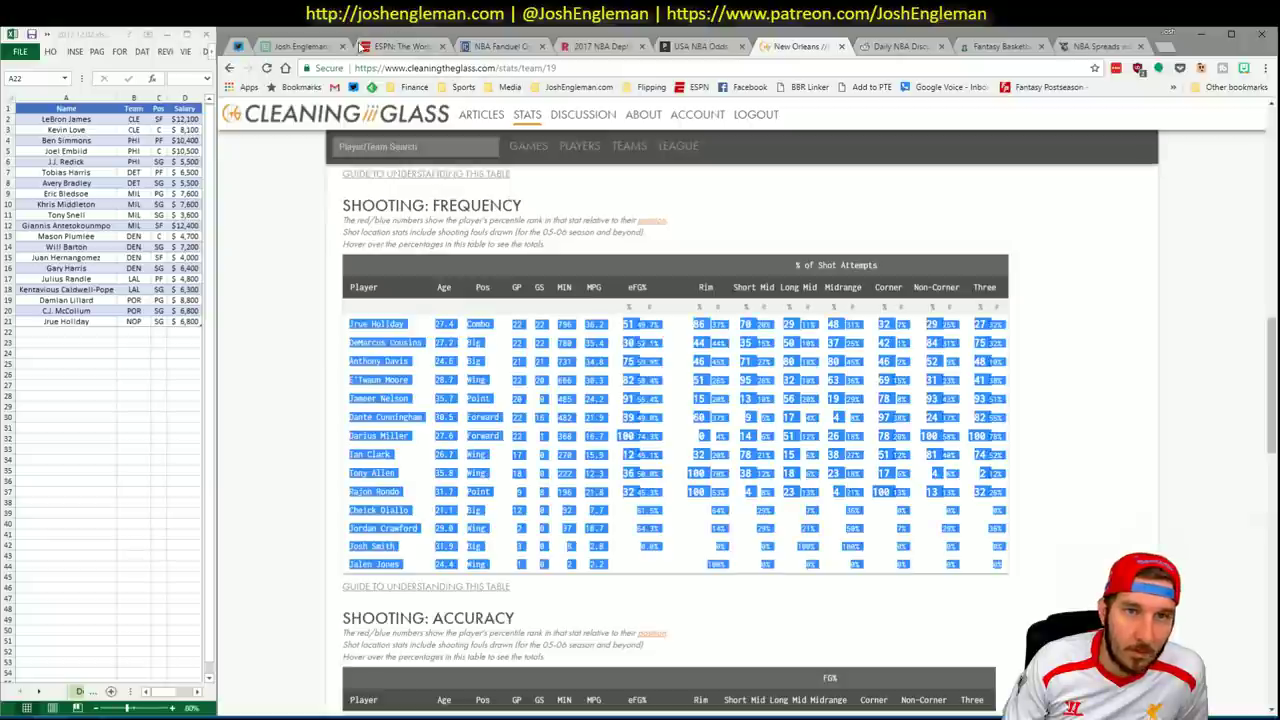
left_click(500, 46)
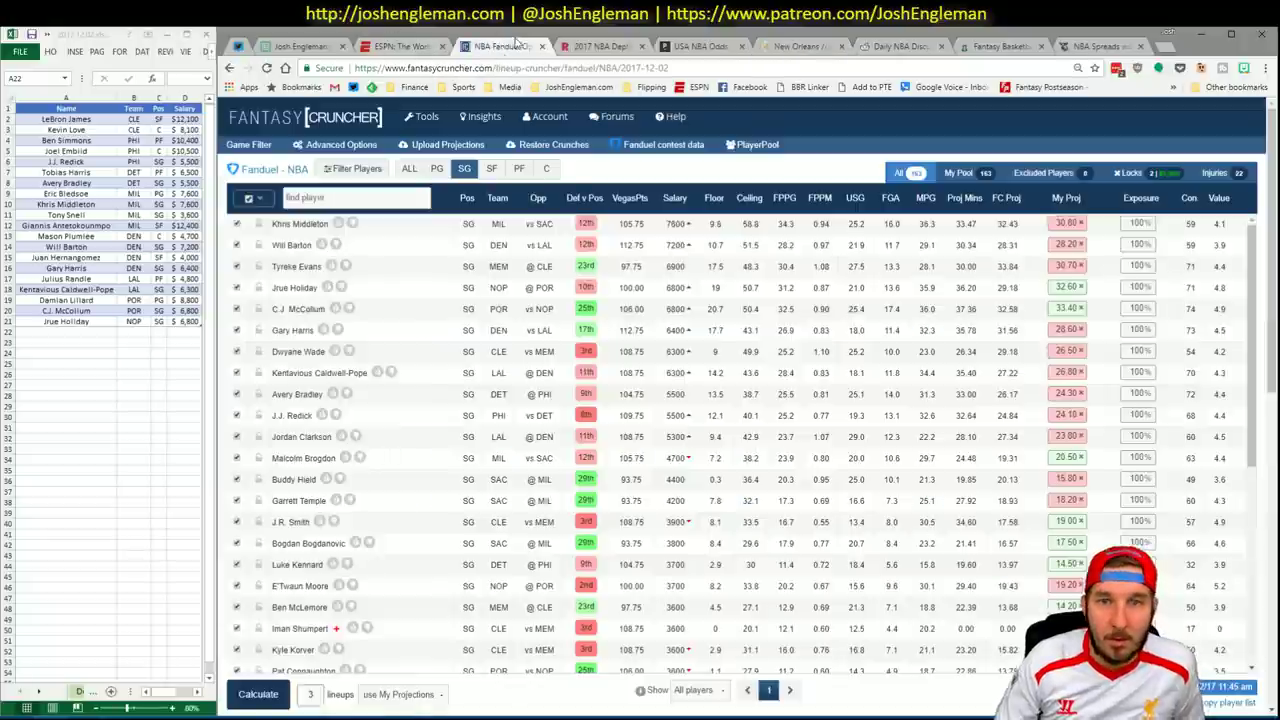
Remove all old custom projections and upload the 162 pasted Excel projections.
left_click(433, 148)
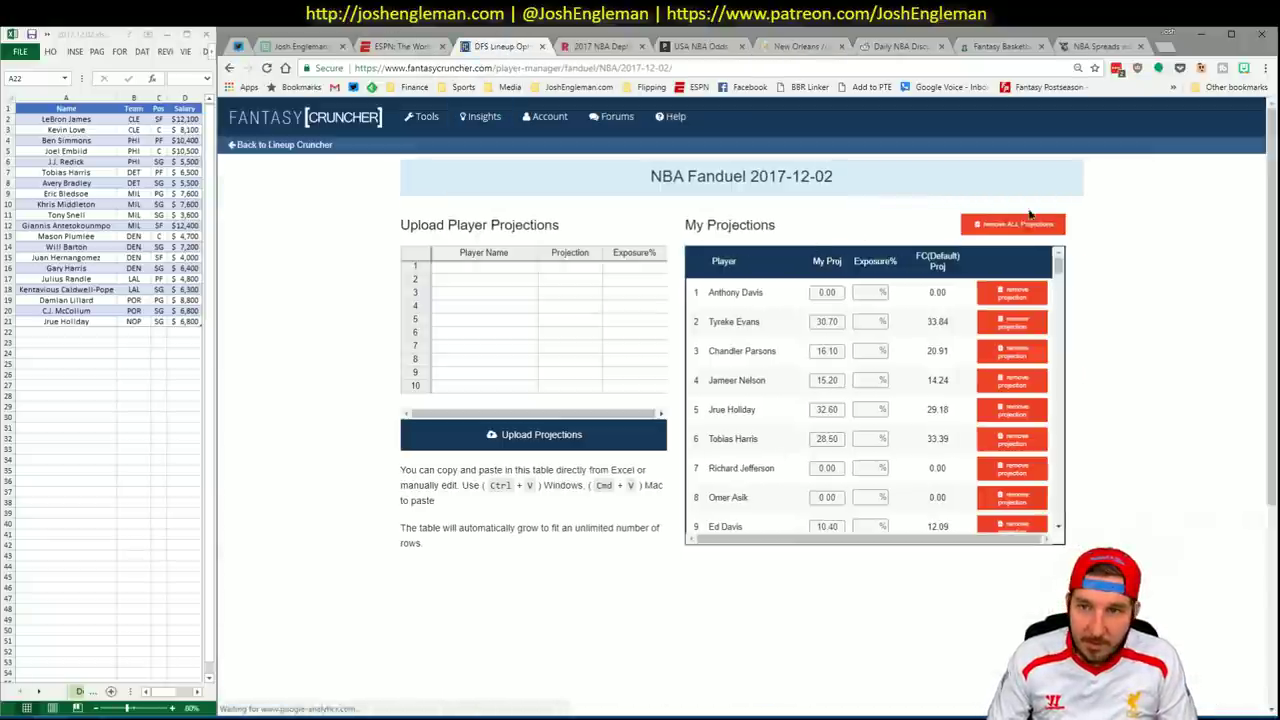
left_click(1015, 224)
left_click(750, 509)
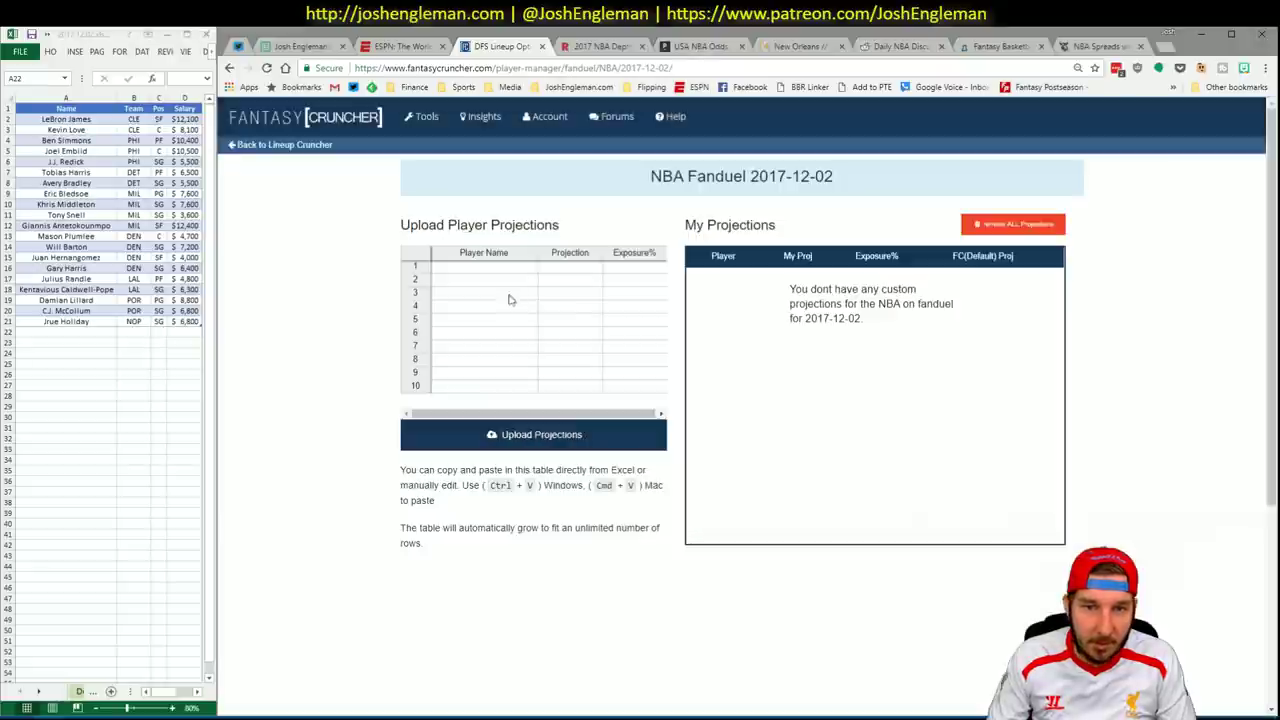
left_click(497, 280)
left_click(497, 267)
key("ctrl+v")
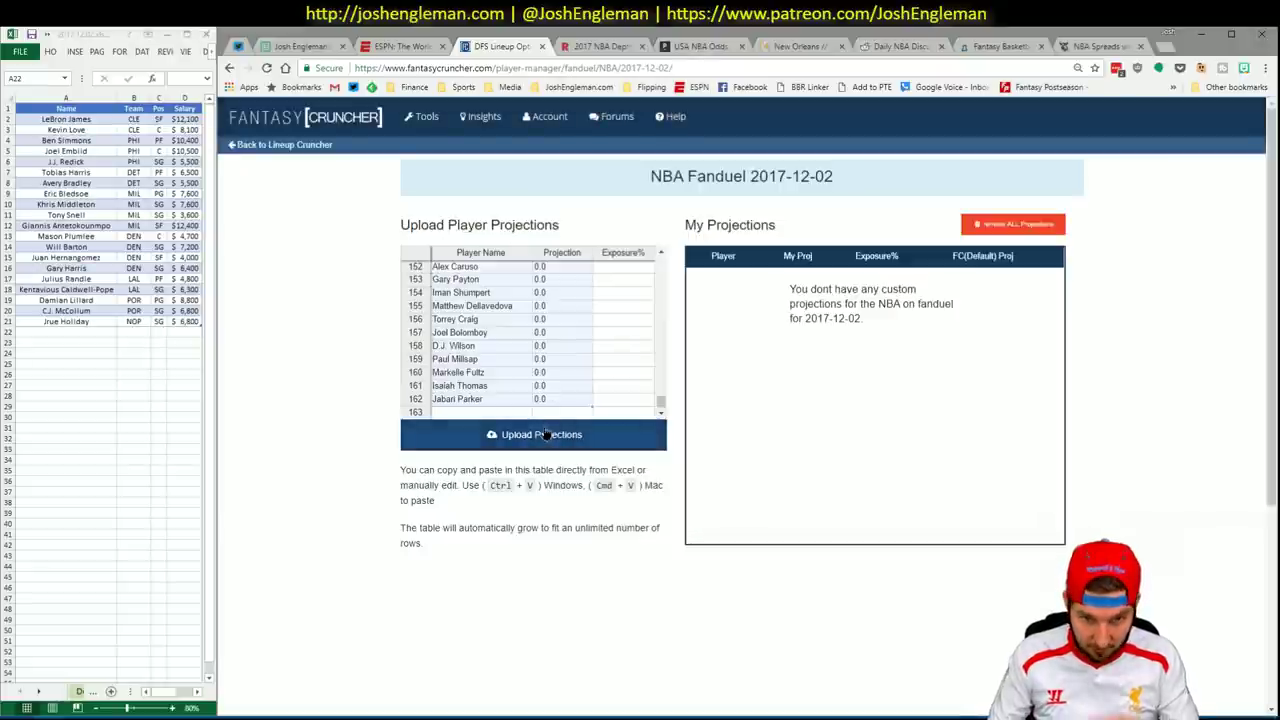
left_click(545, 434)
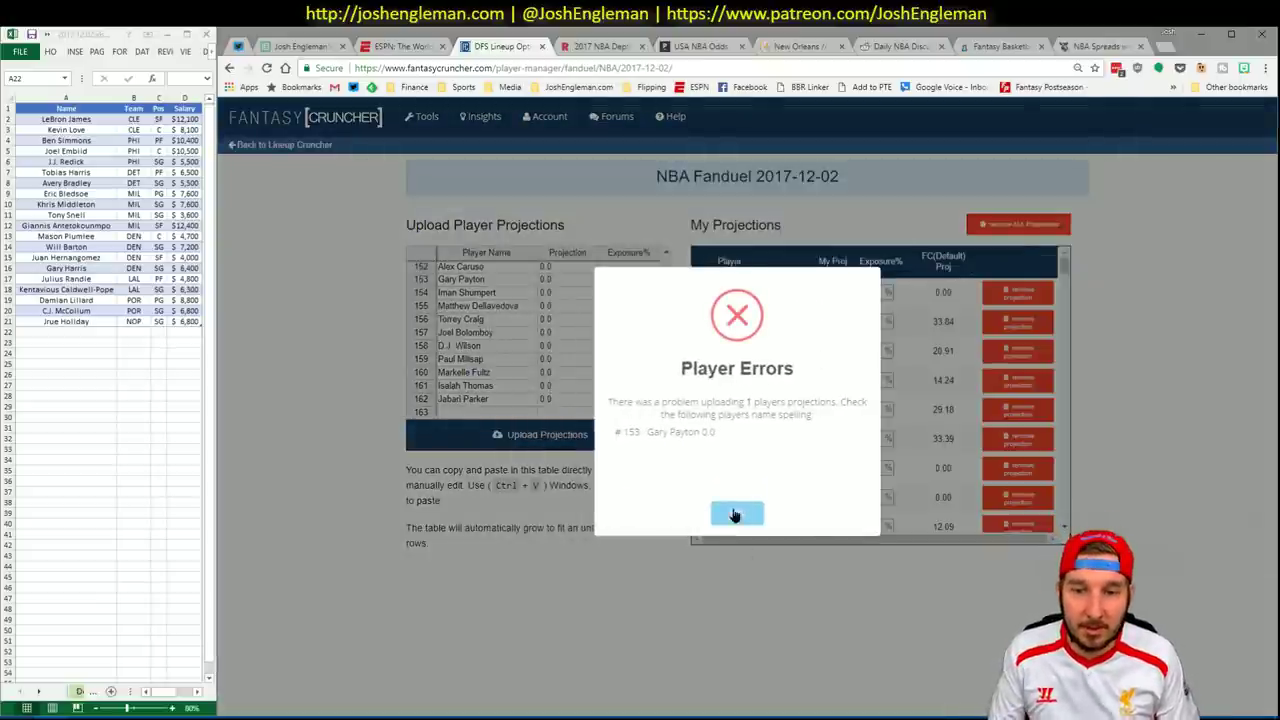
left_click(736, 514)
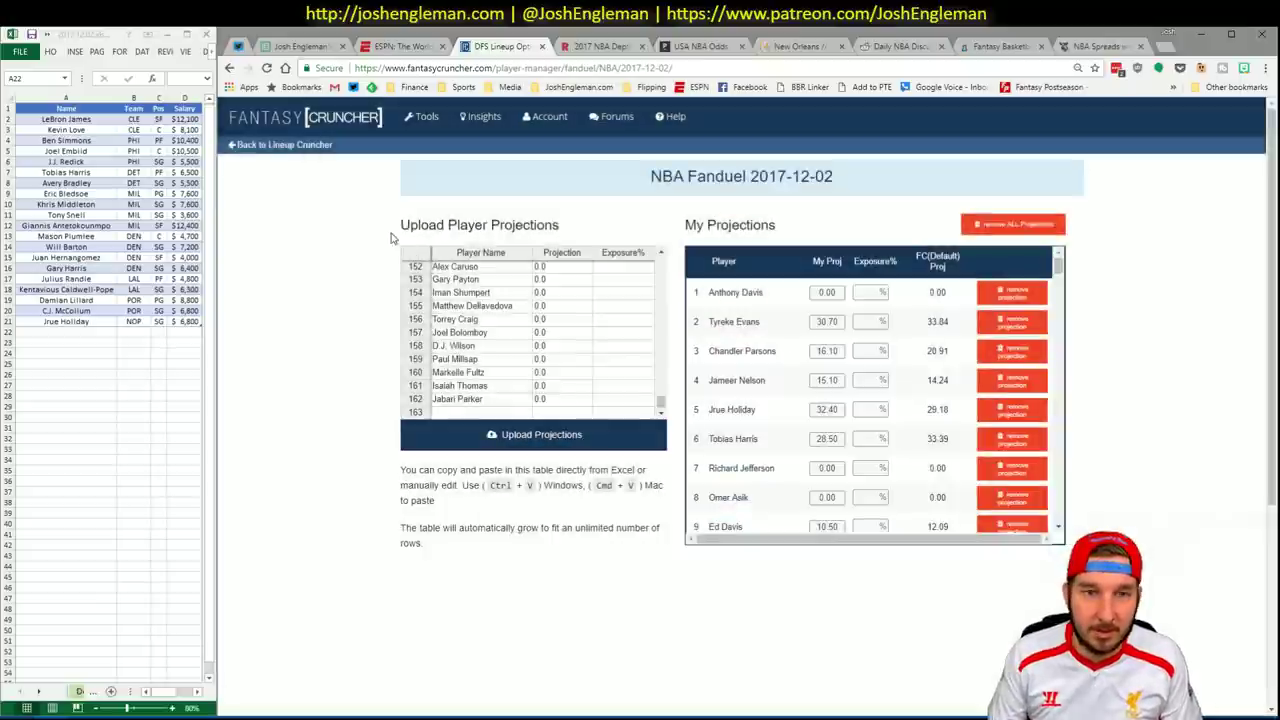
left_click(288, 154)
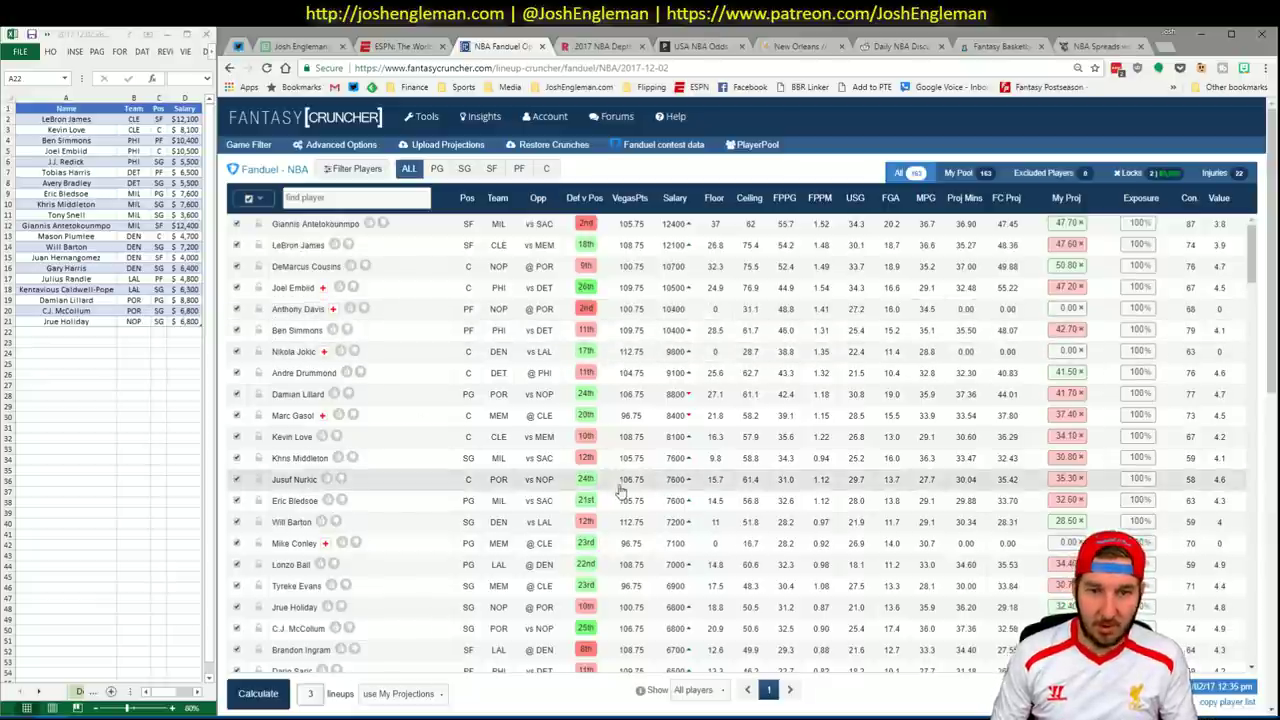
Crunch three optimized FanDuel lineups from My Projections.
scroll(617, 487, "down", 10)
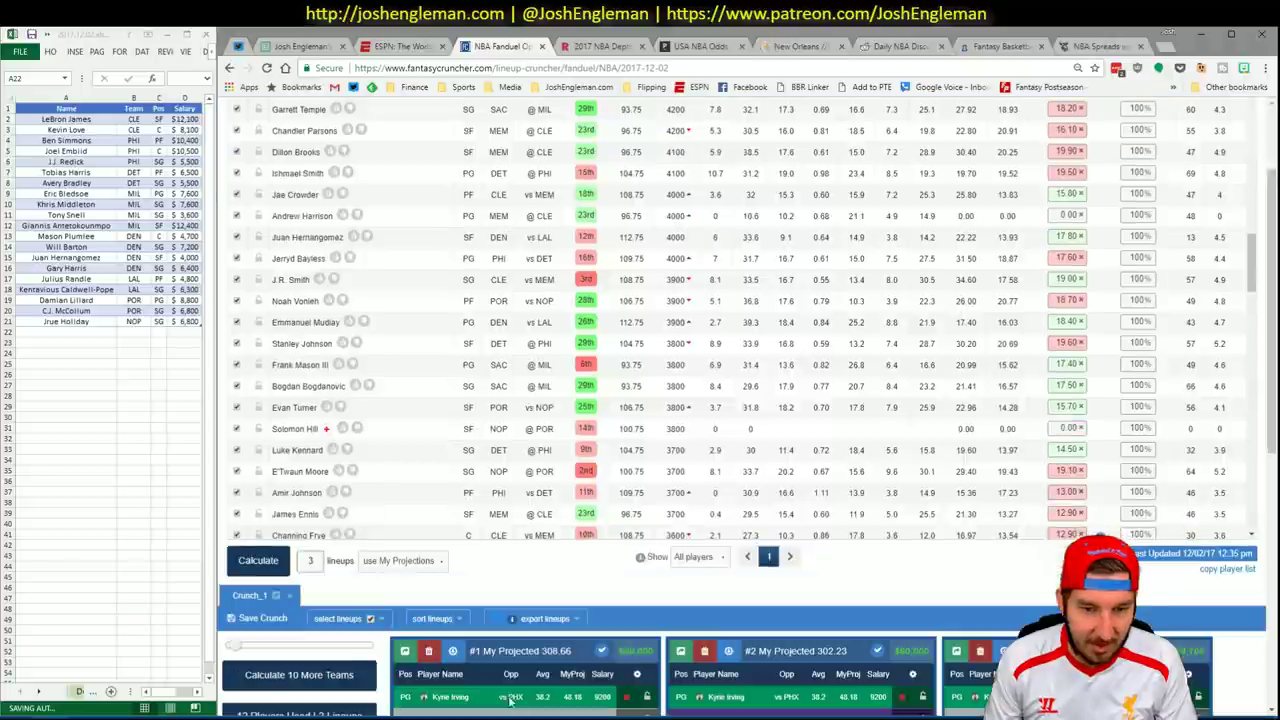
scroll(510, 698, "down", 5)
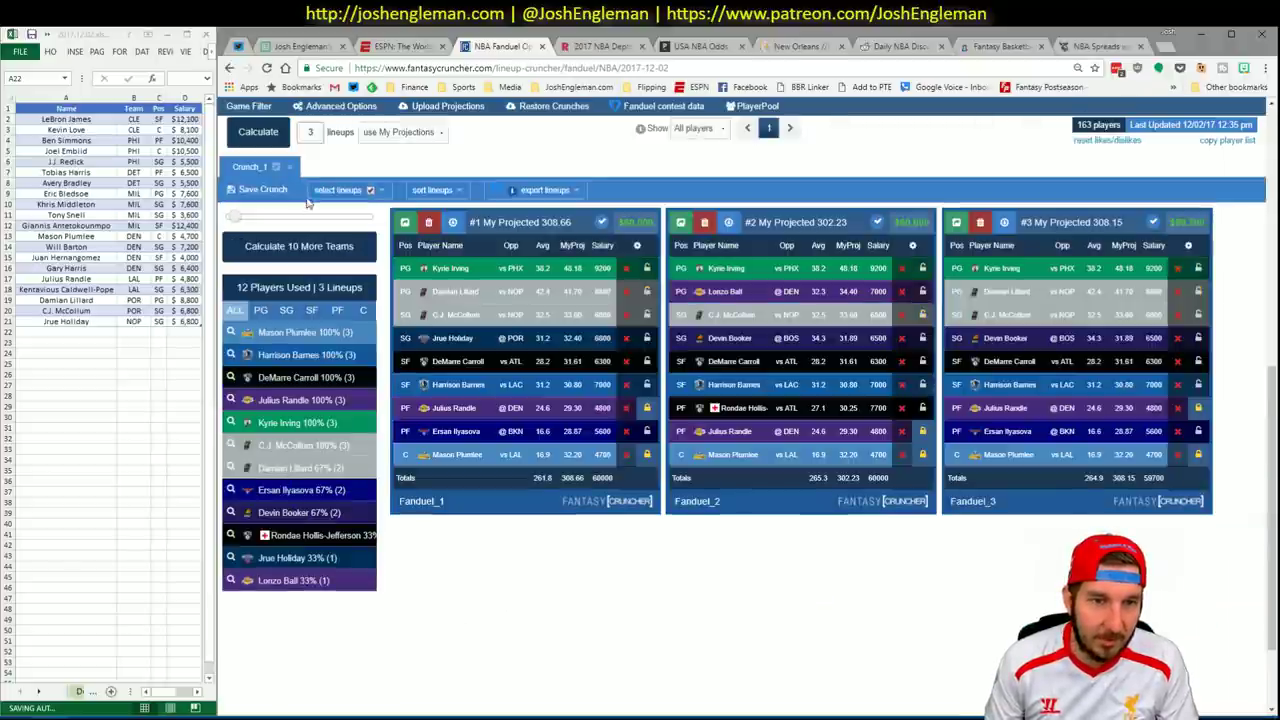
scroll(267, 150, "up", 15)
mouse_move(267, 145)
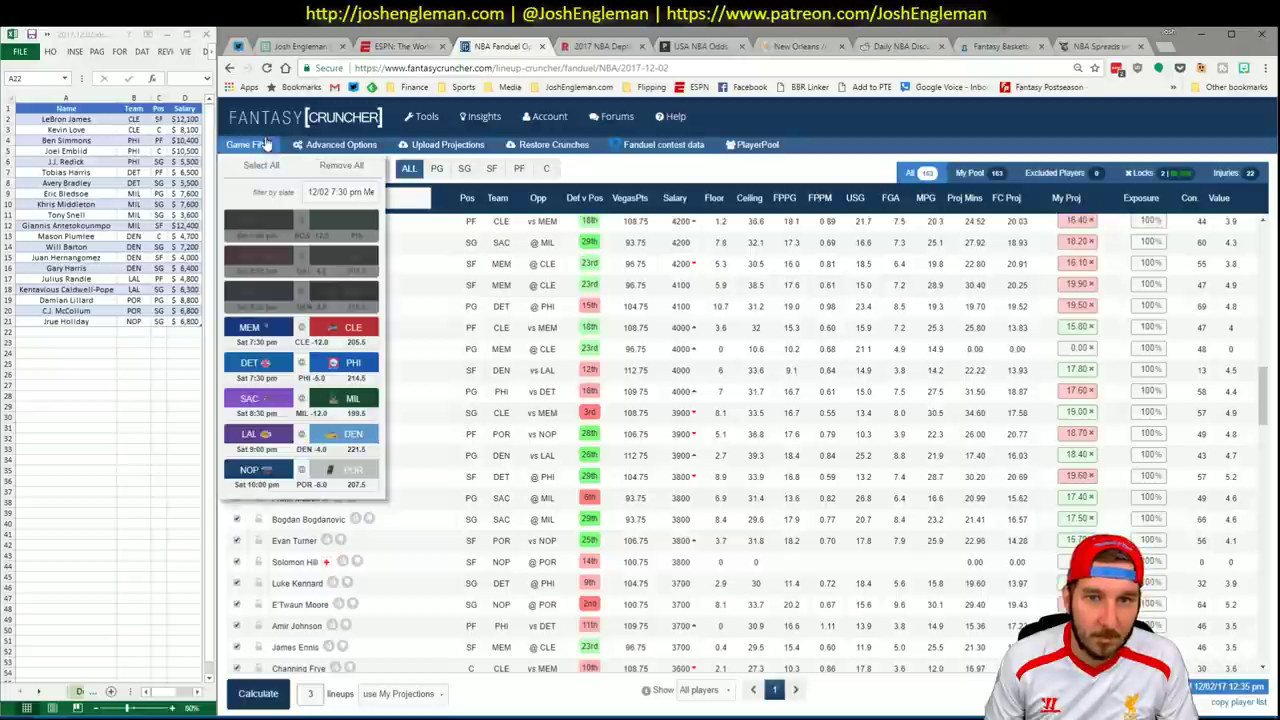
left_click(268, 700)
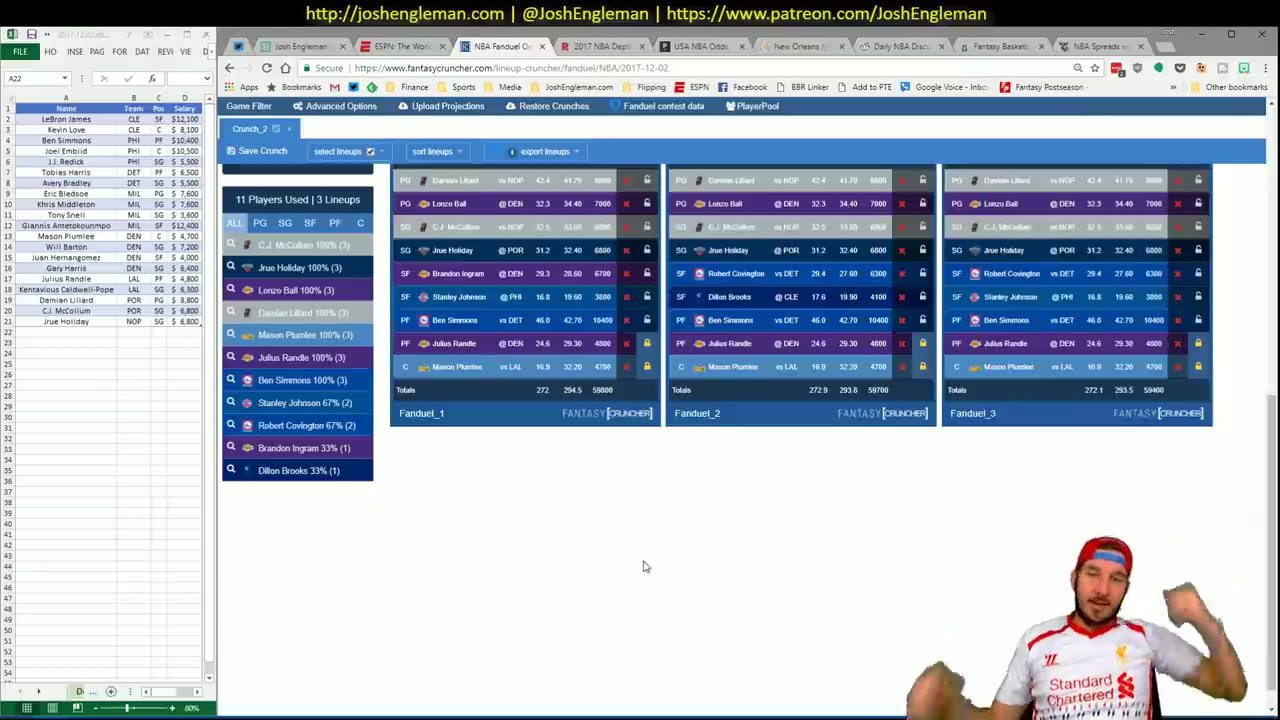
scroll(675, 420, "up", 3)
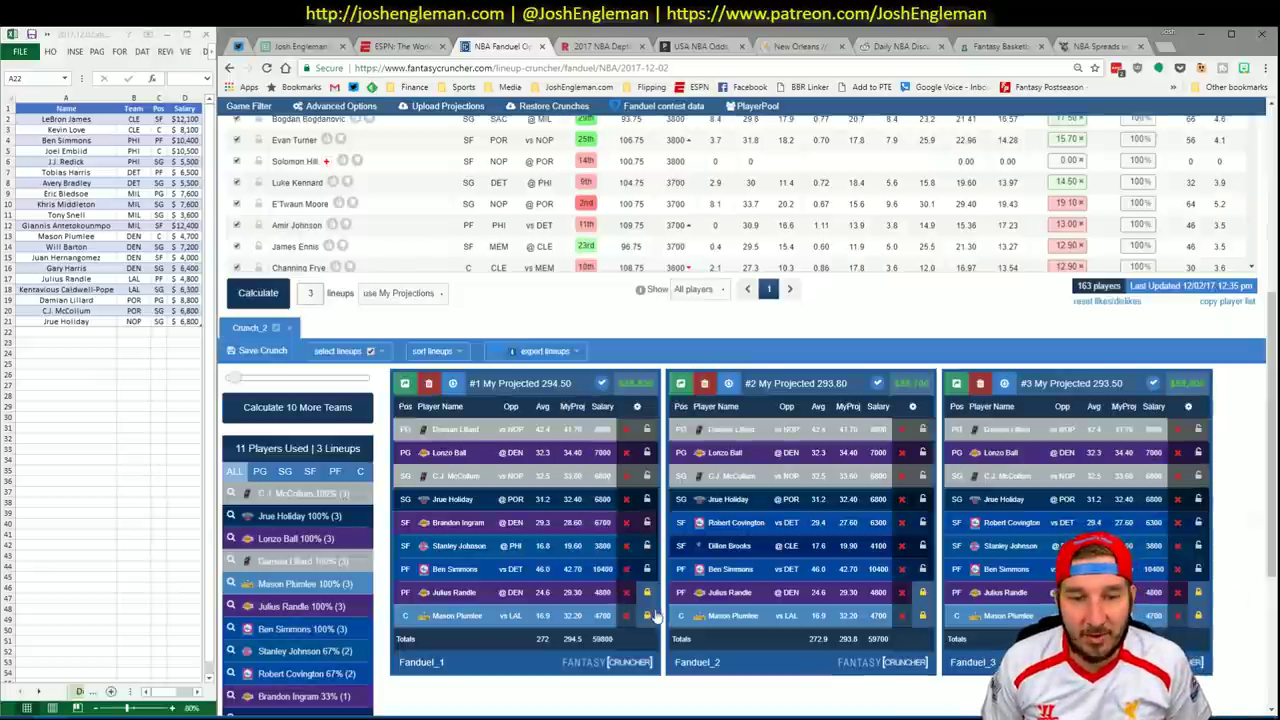
Start a new crunch and lock Julius Randle and Mason Plumlee into every lineup.
left_click(262, 294)
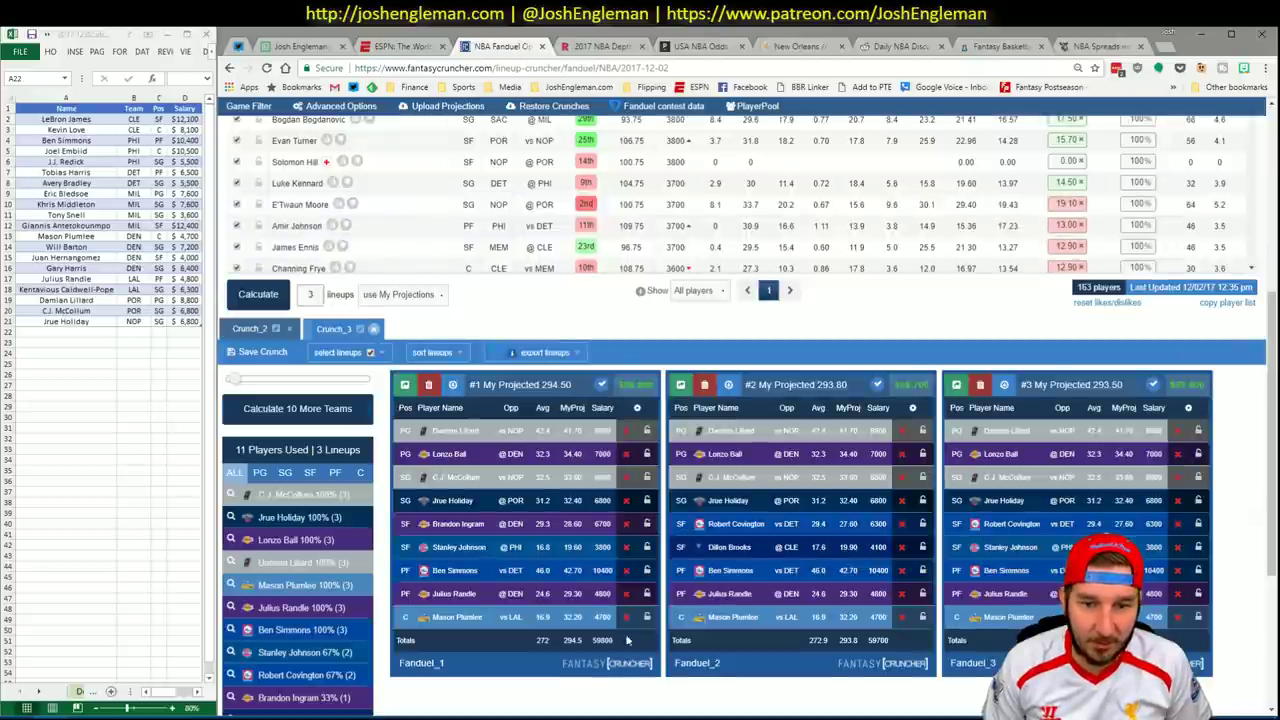
left_click(647, 593)
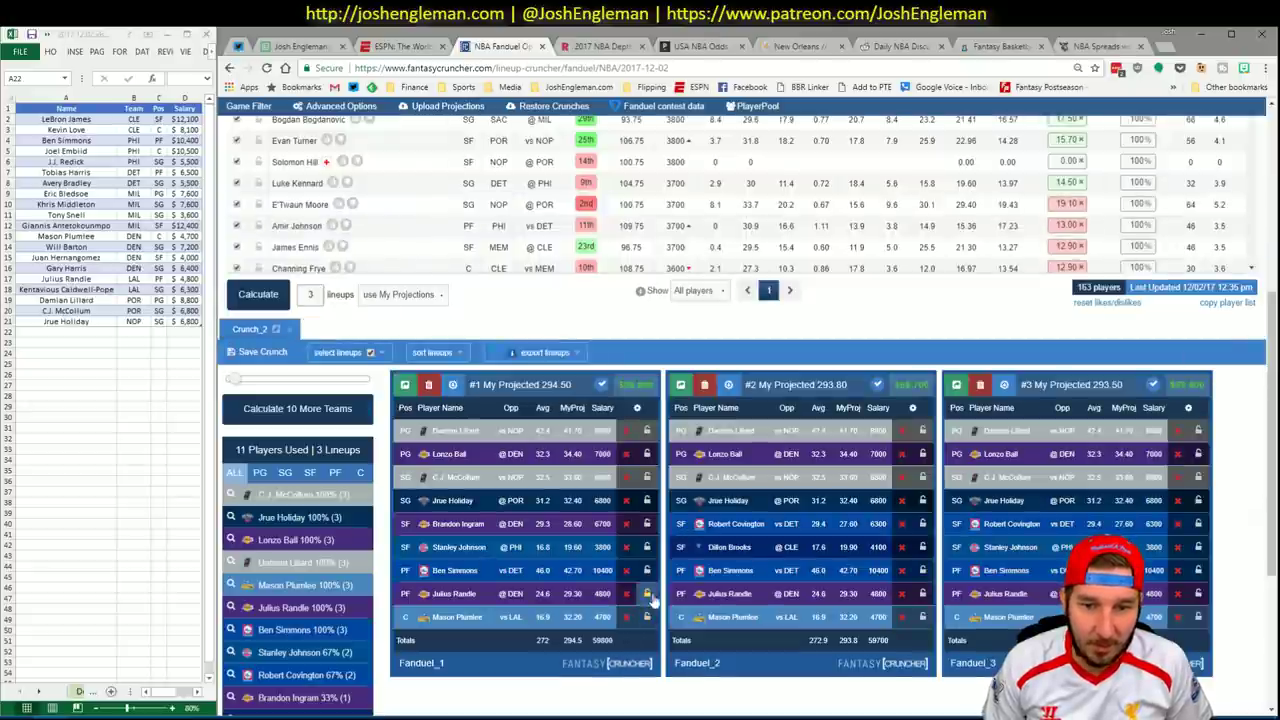
left_click(647, 616)
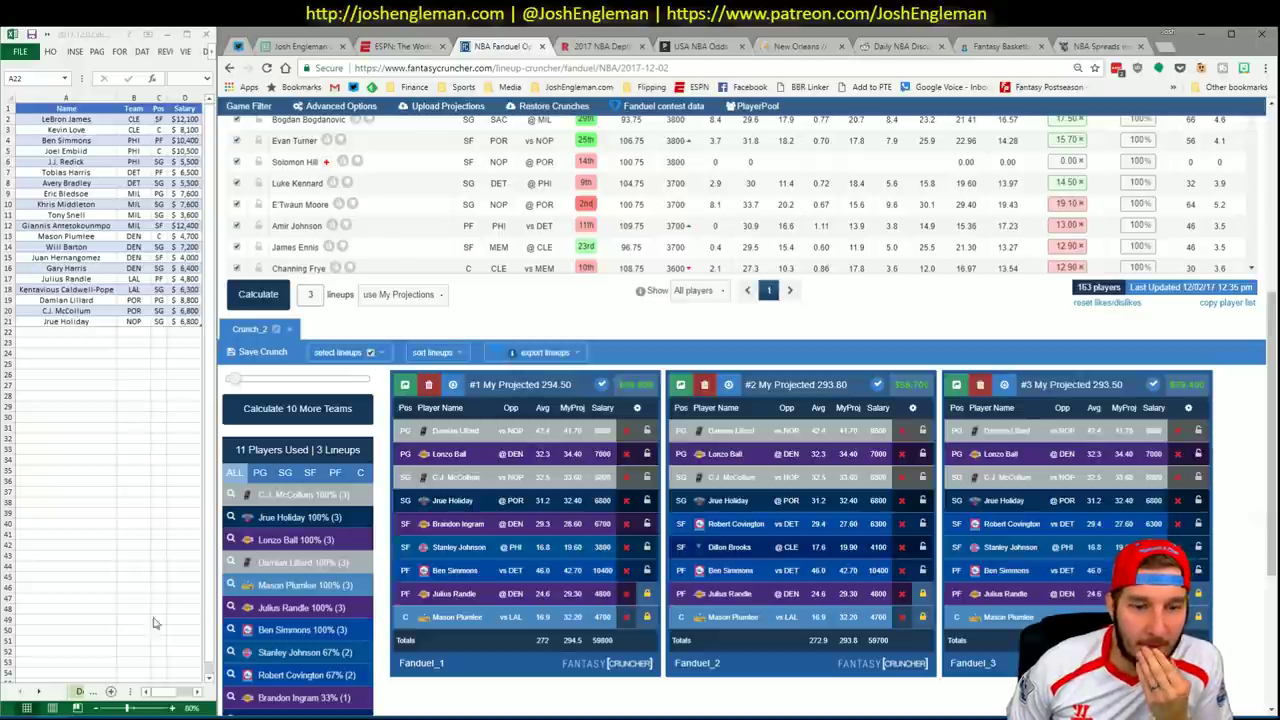
Review the Daily sheet's team pivot tables, then return to the player sheet and Fantasy Cruncher.
left_click(110, 665)
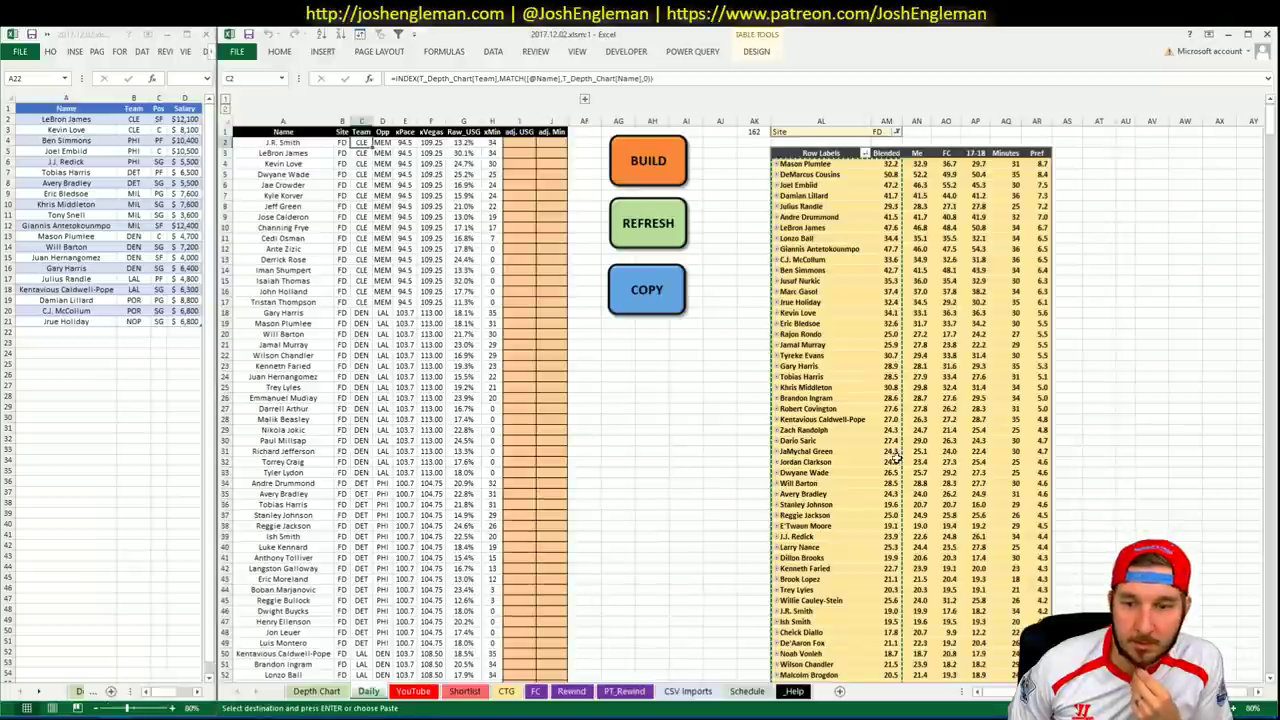
left_click(414, 689)
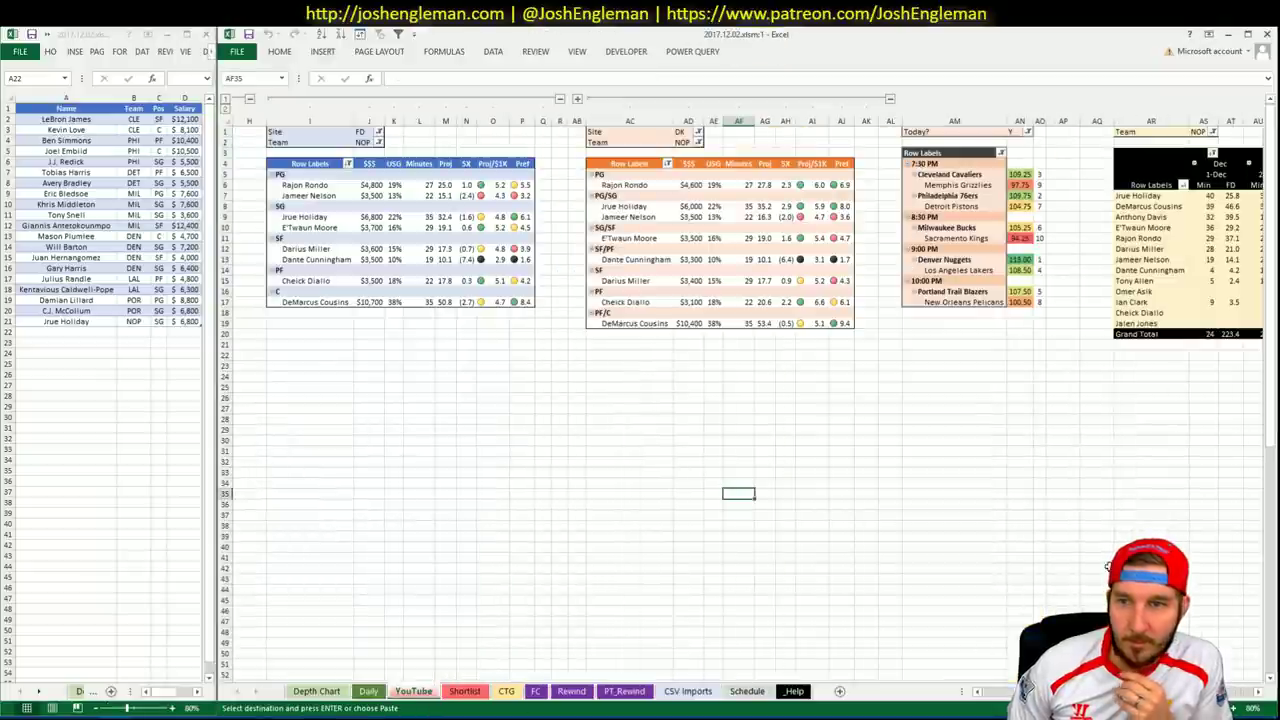
left_click(370, 692)
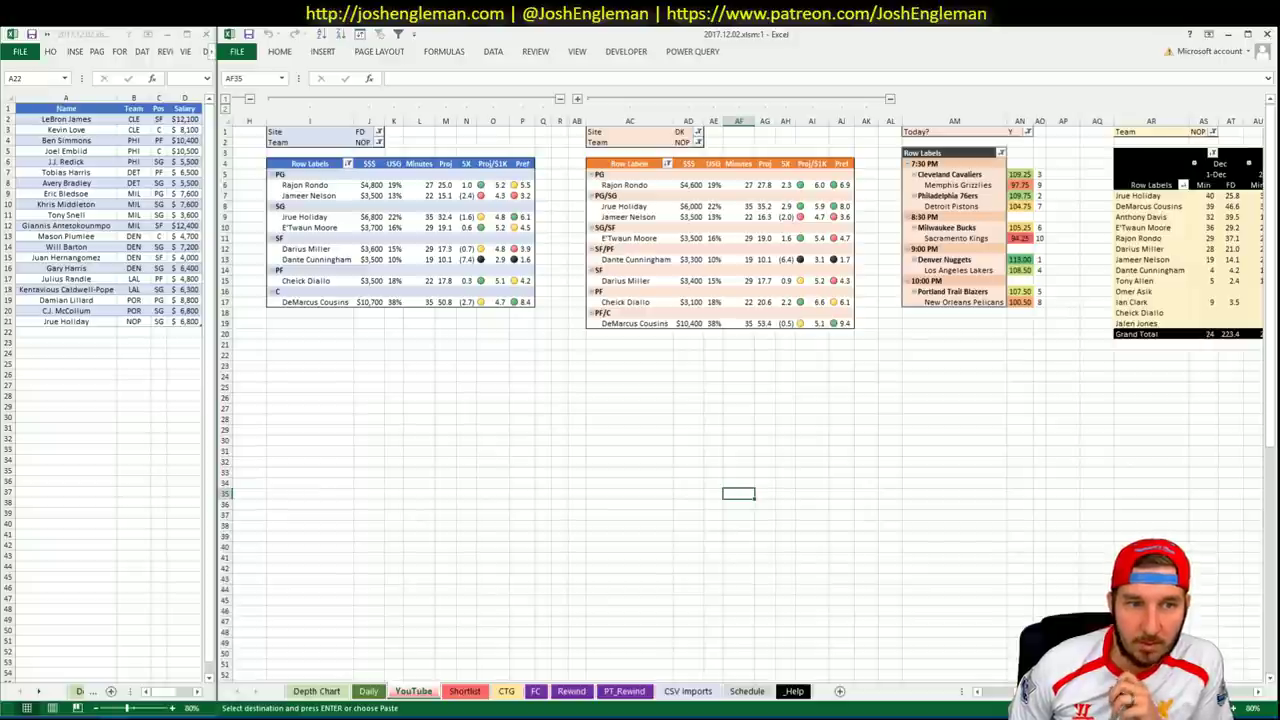
left_click(405, 692)
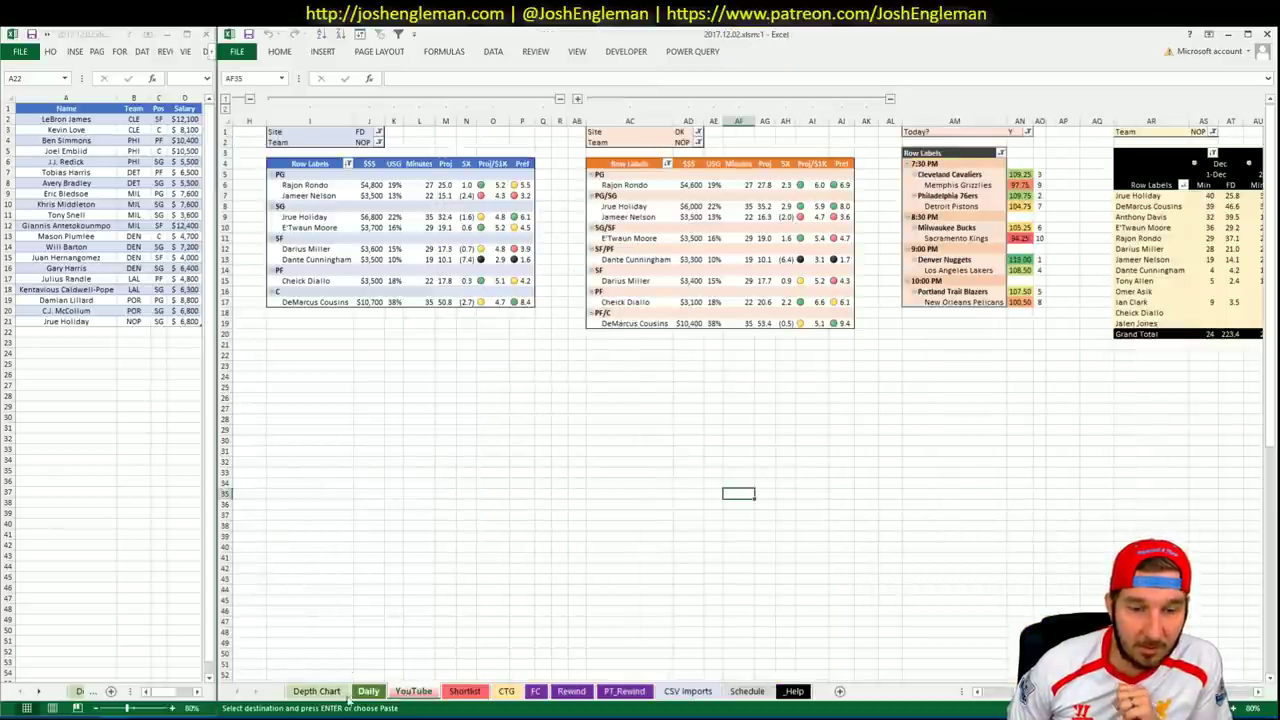
left_click(316, 691)
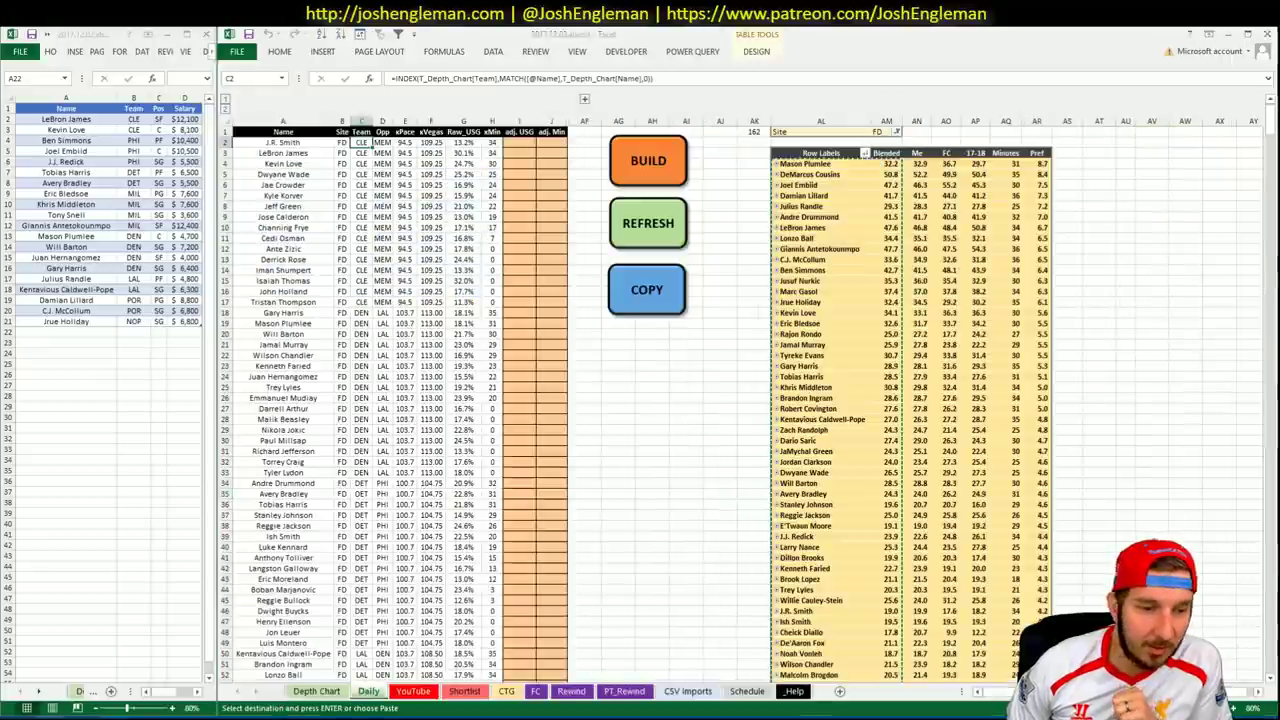
key("alt+Tab")
Scroll up to the shooting guards and check Kentavious Caldwell-Pope's news and game log.
scroll(538, 438, "up", 5)
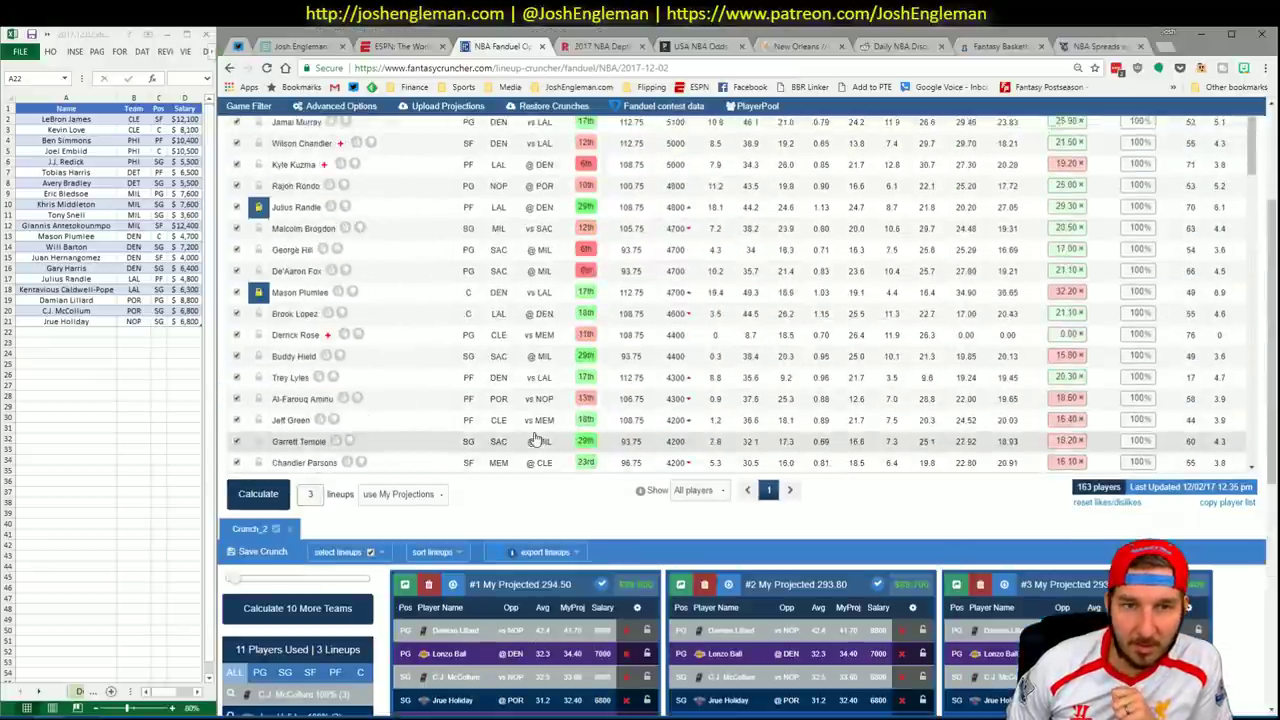
scroll(538, 353, "up", 10)
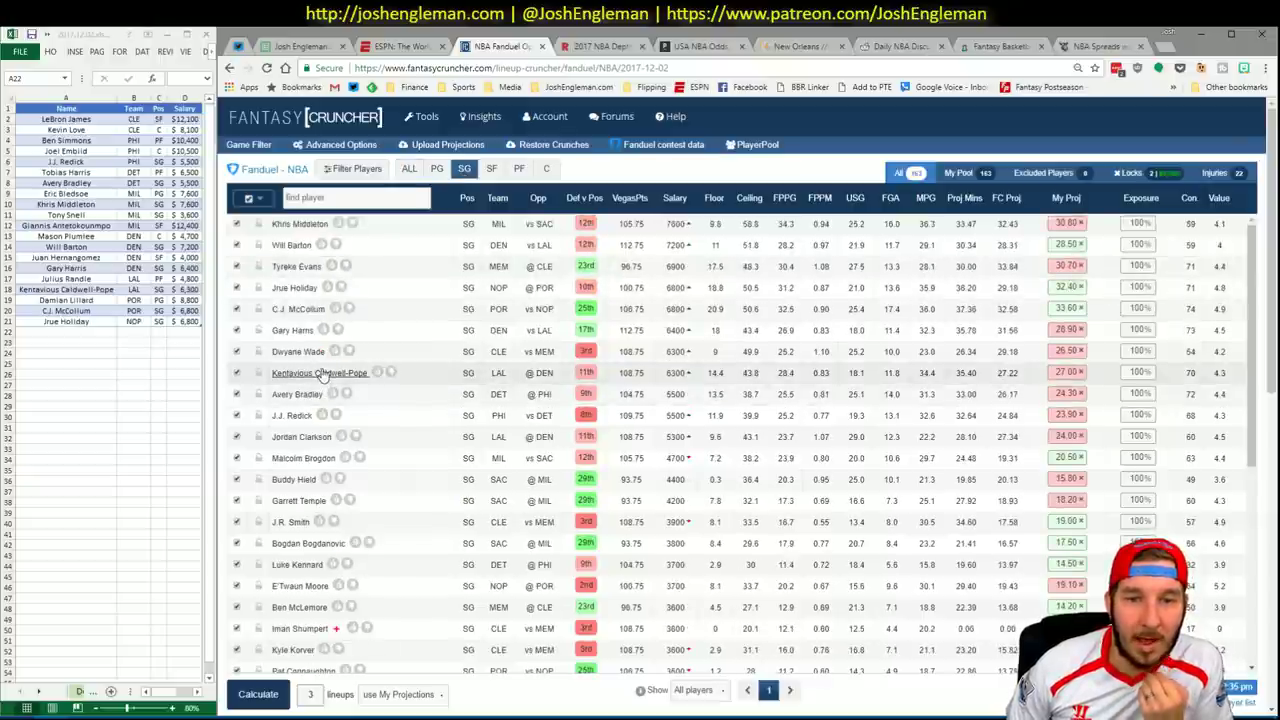
left_click(319, 377)
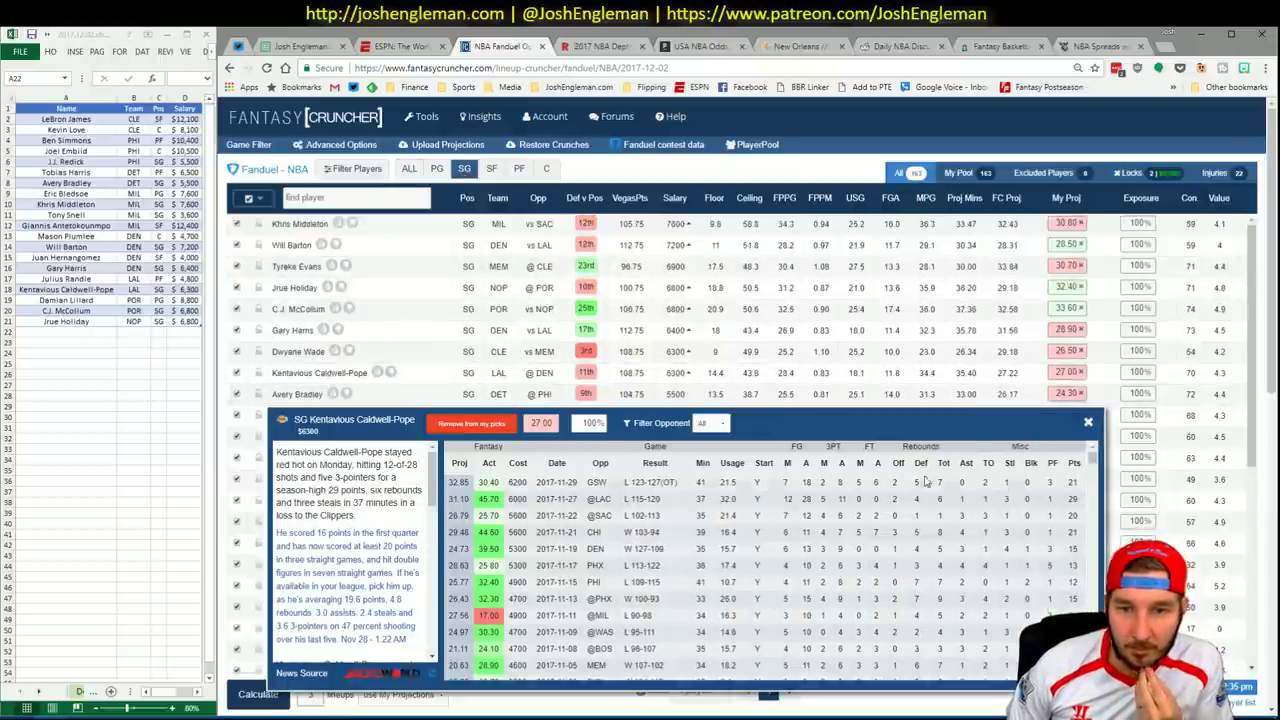
left_click(1089, 424)
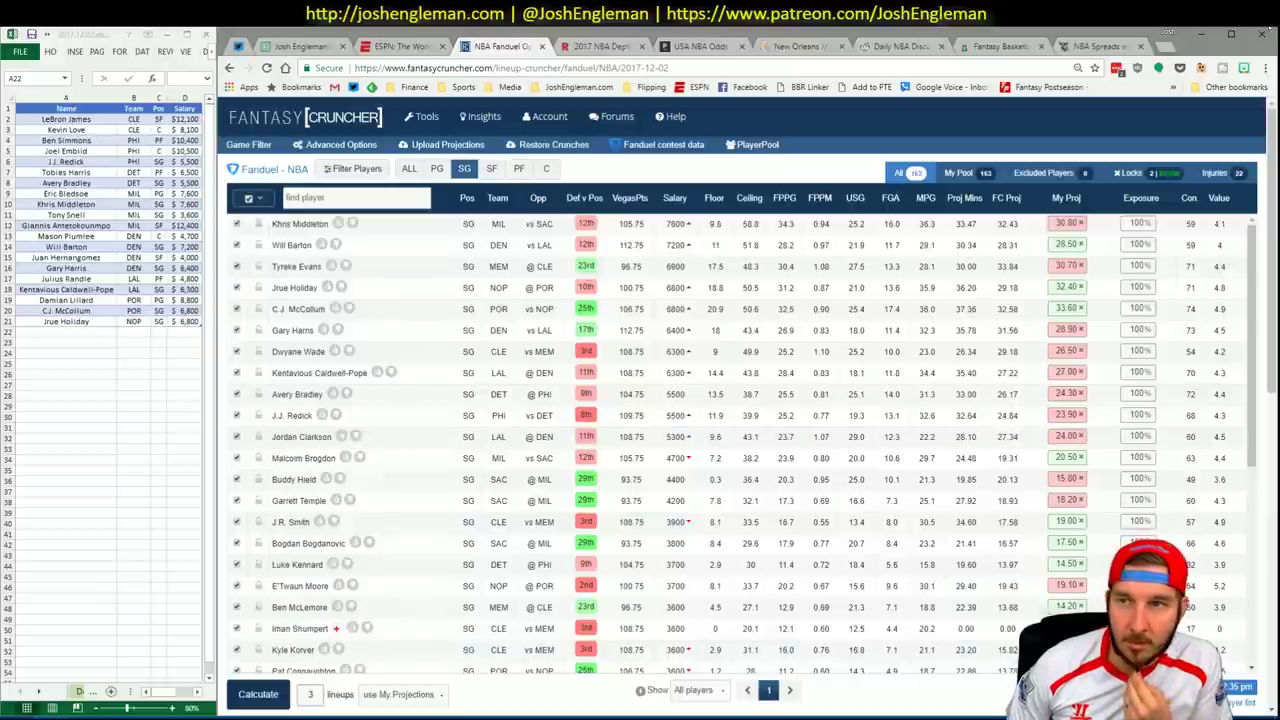
Lock Kentavious Caldwell-Pope and generate Crunch_4 with three optimized FanDuel lineups.
left_click(115, 690)
left_click(115, 690)
left_click(178, 618)
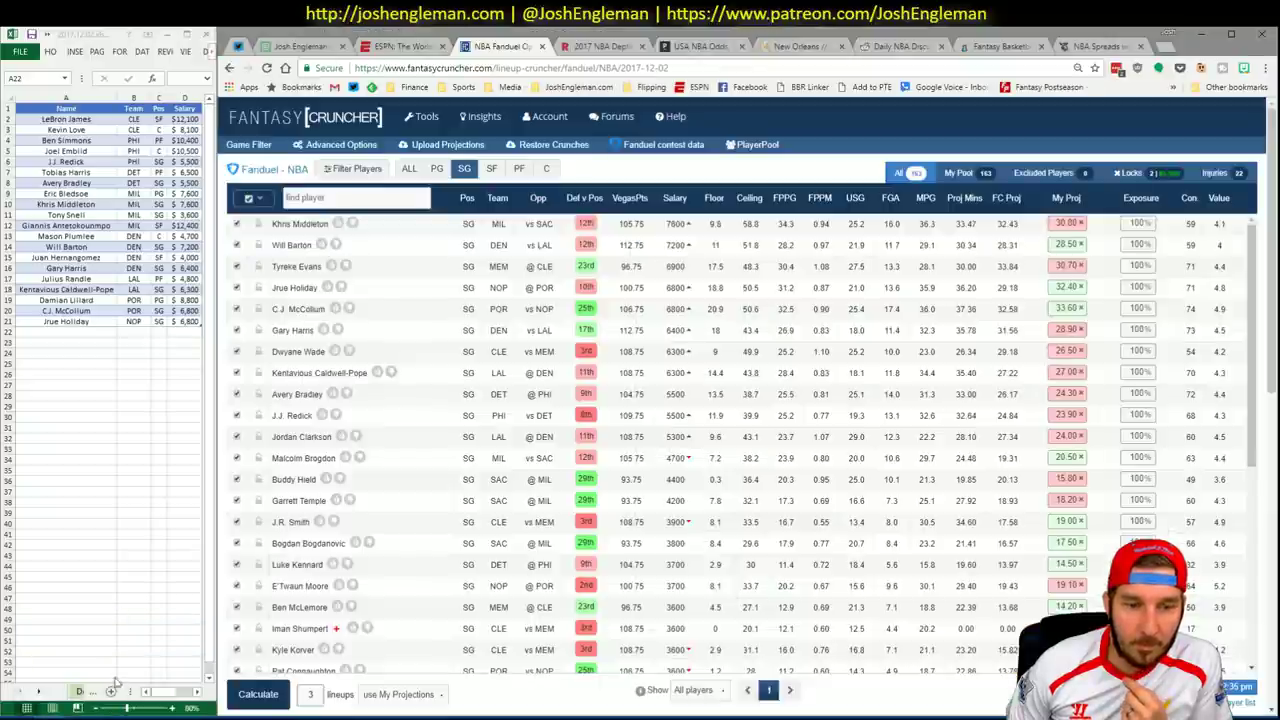
left_click(258, 372)
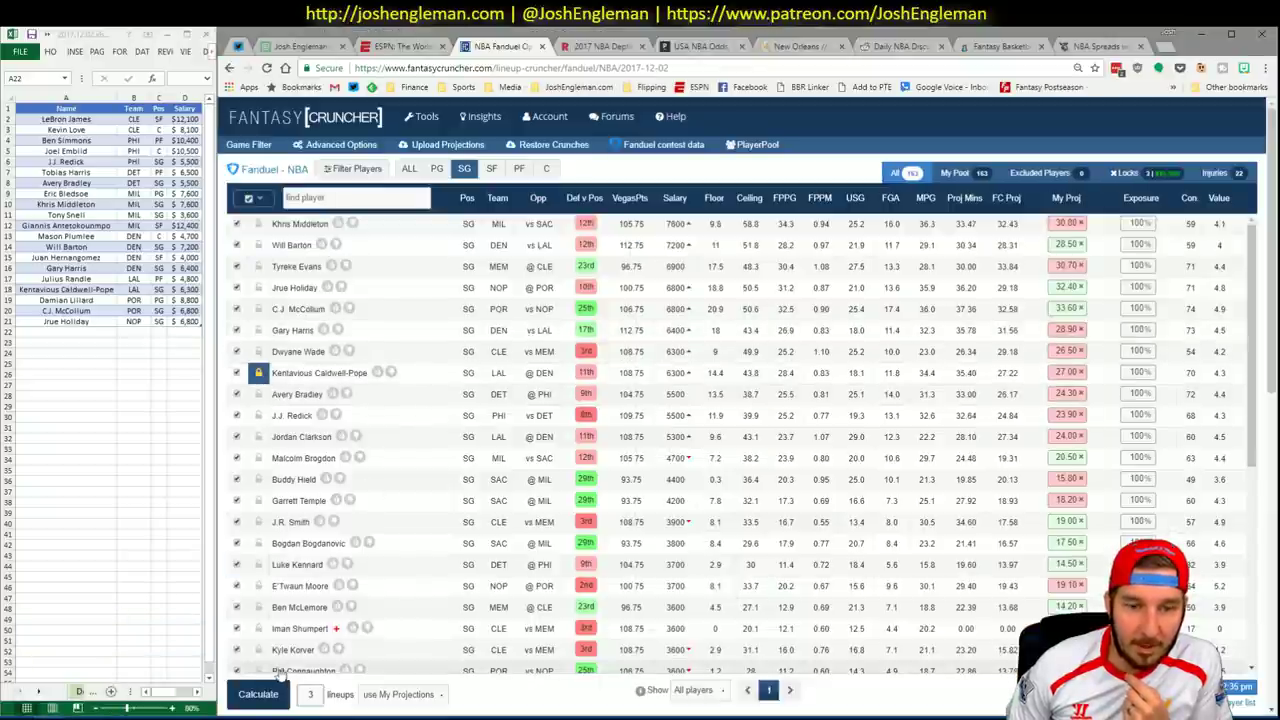
key("Return")
scroll(500, 643, "down", 5)
Activate the shortlist spreadsheet and select a cell inside its table.
left_click(145, 48)
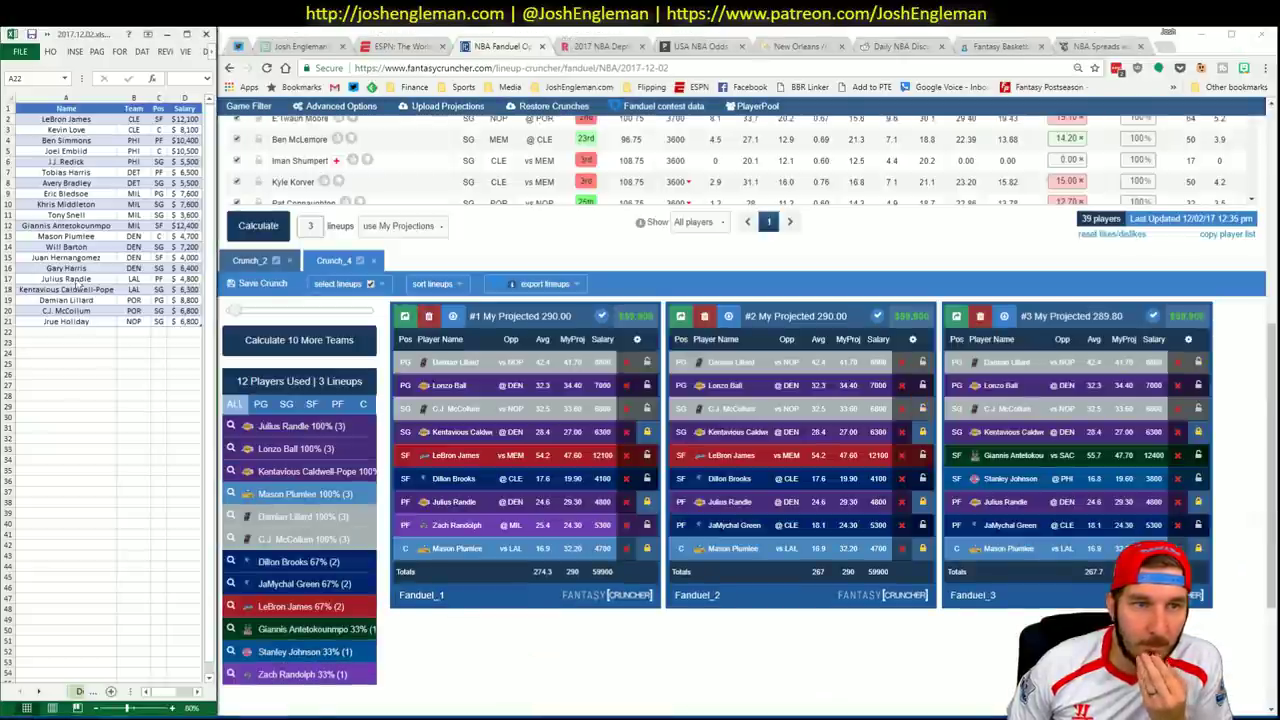
left_click(92, 172)
left_click(142, 51)
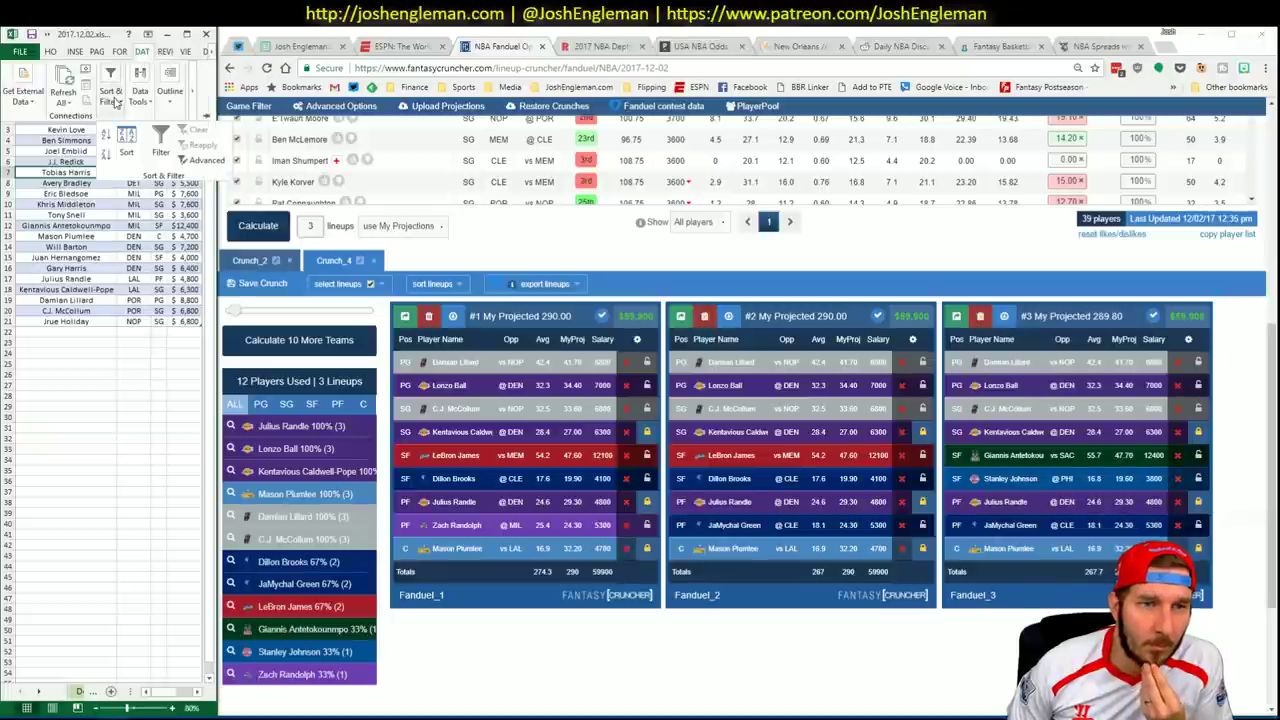
Sort the shortlist by Pos (PG, SG, SF, PF, C), Salary largest to smallest, then Name A to Z.
left_click(112, 93)
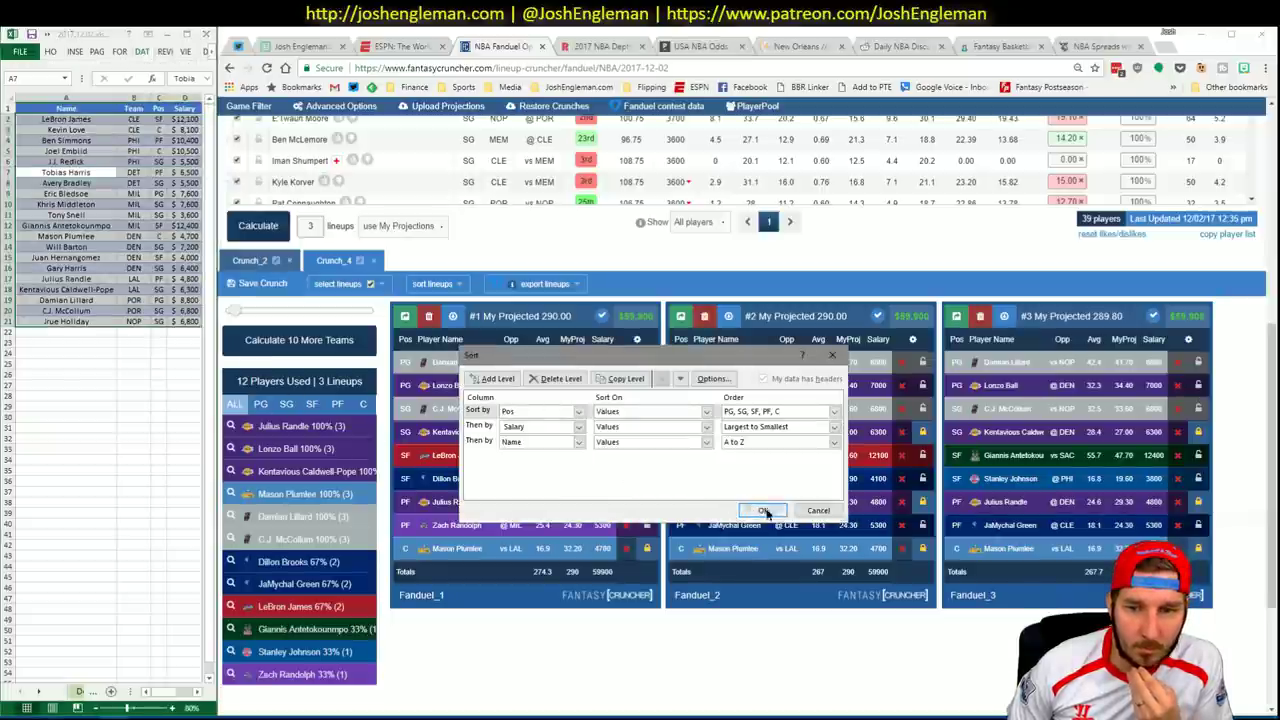
left_click(760, 511)
left_click(133, 395)
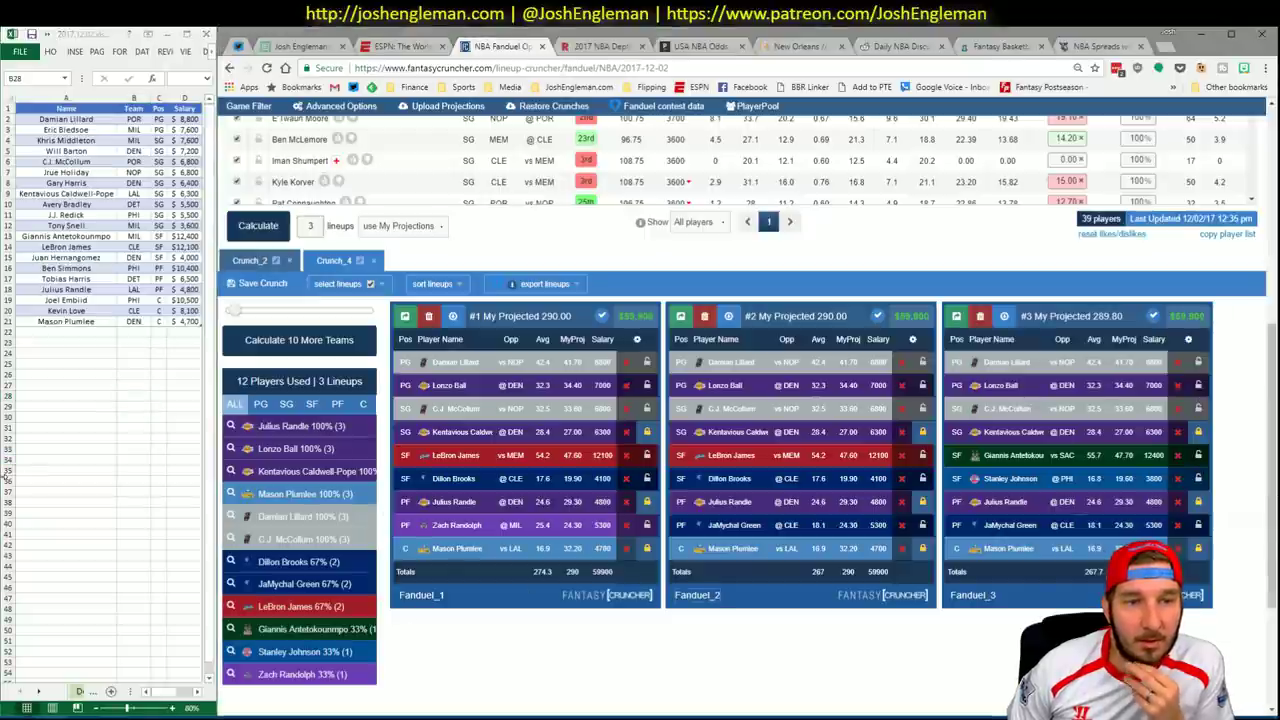
Filter to power forwards and run crunches with Tobias Harris, then Giannis Antetokounmpo locked.
scroll(490, 247, "up", 5)
scroll(616, 242, "up", 2)
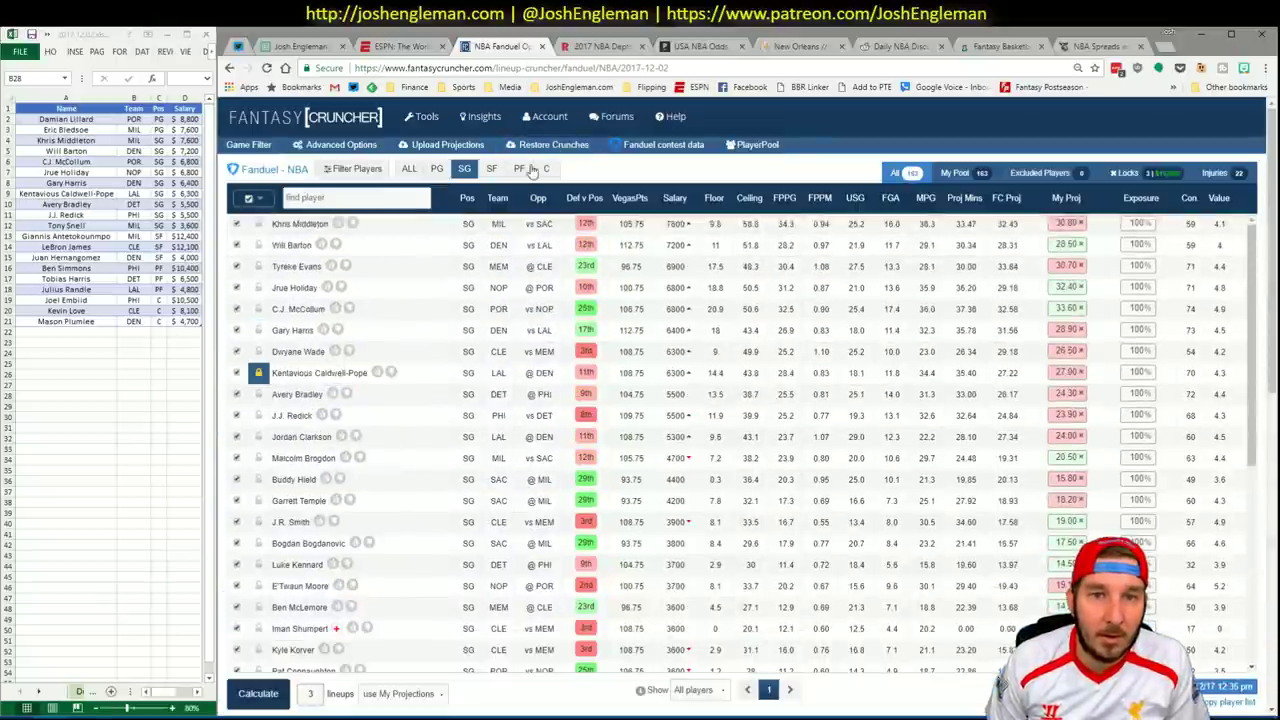
left_click(519, 169)
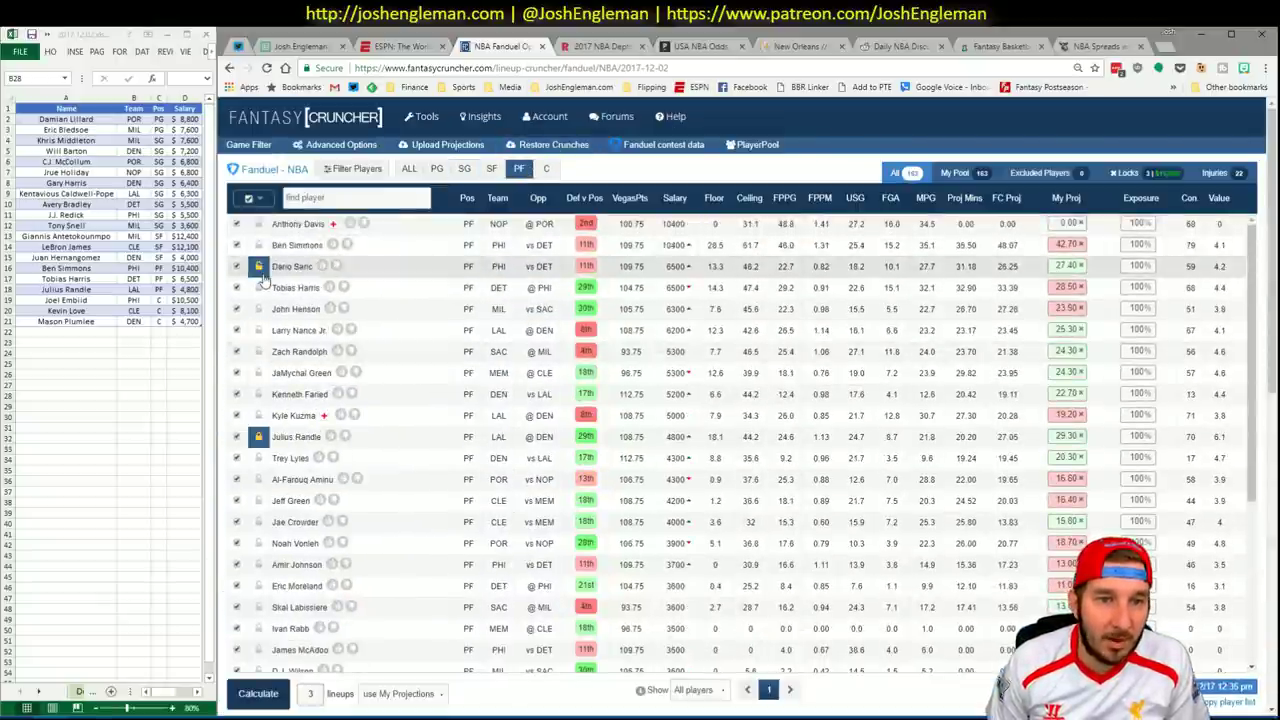
left_click(258, 695)
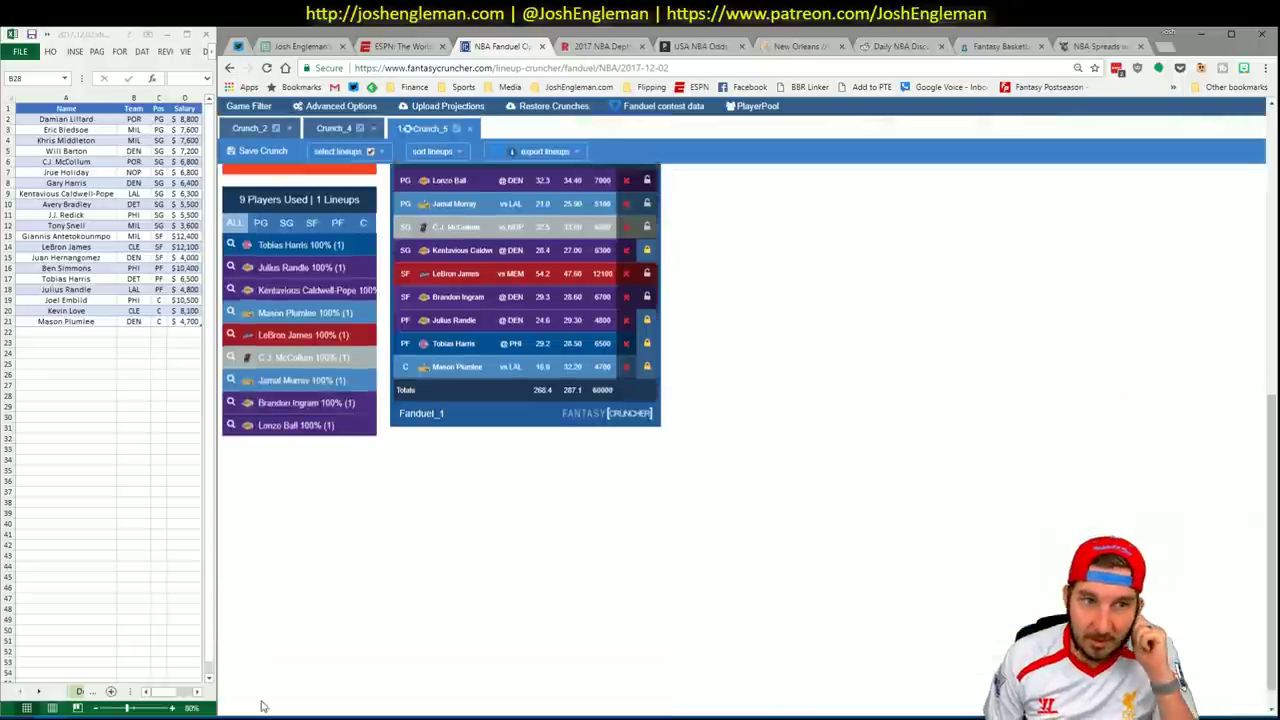
scroll(522, 637, "up", 2)
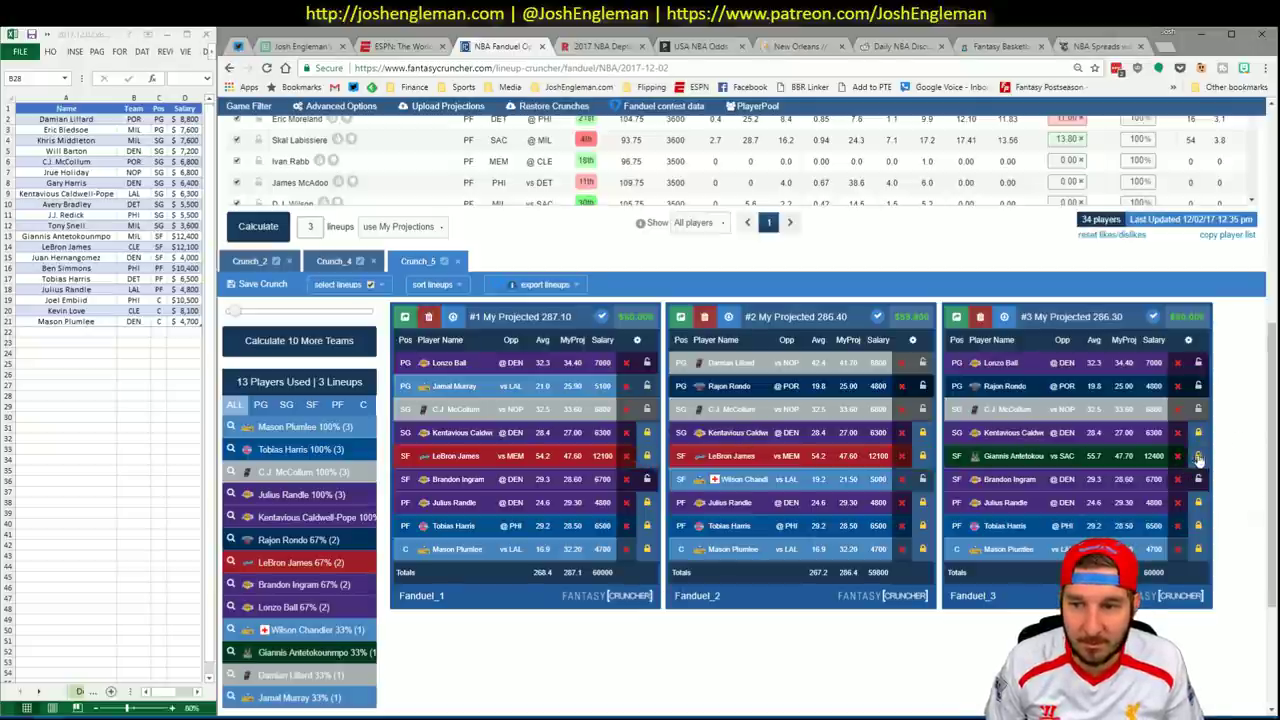
left_click(270, 225)
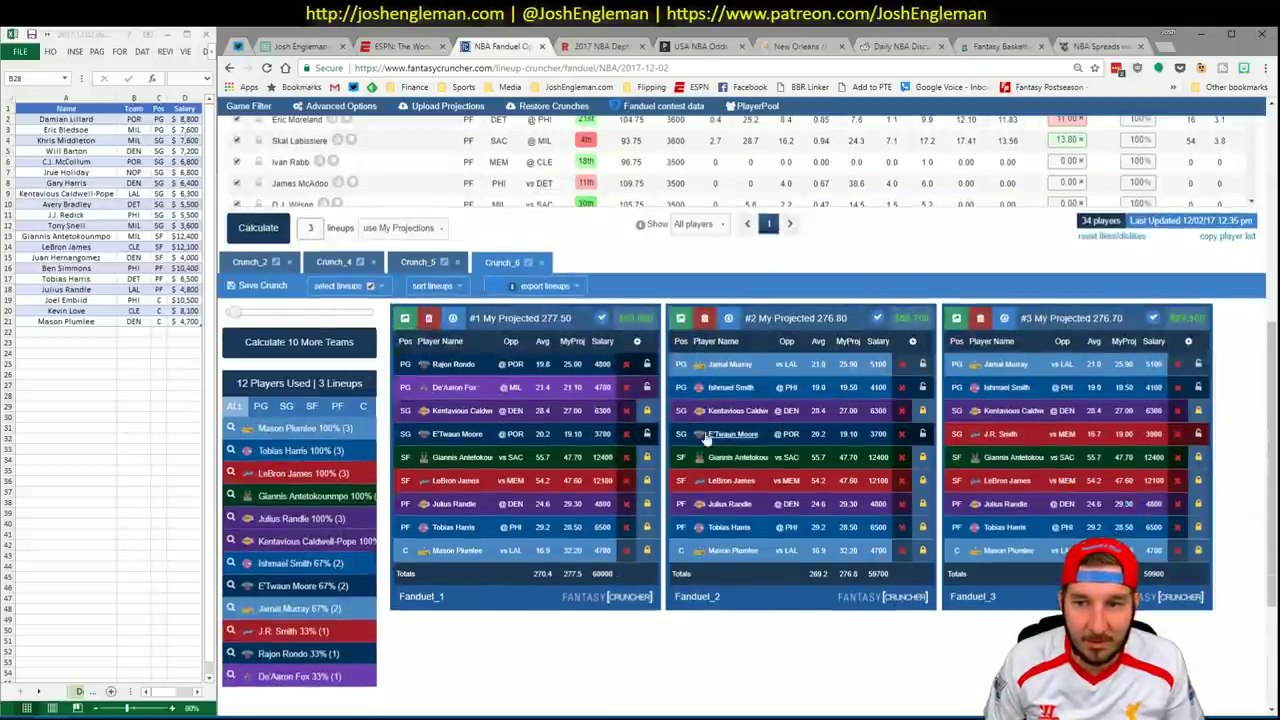
Filter to shooting guards and run a new crunch with Tony Snell locked.
scroll(557, 395, "up", 5)
left_click(464, 168)
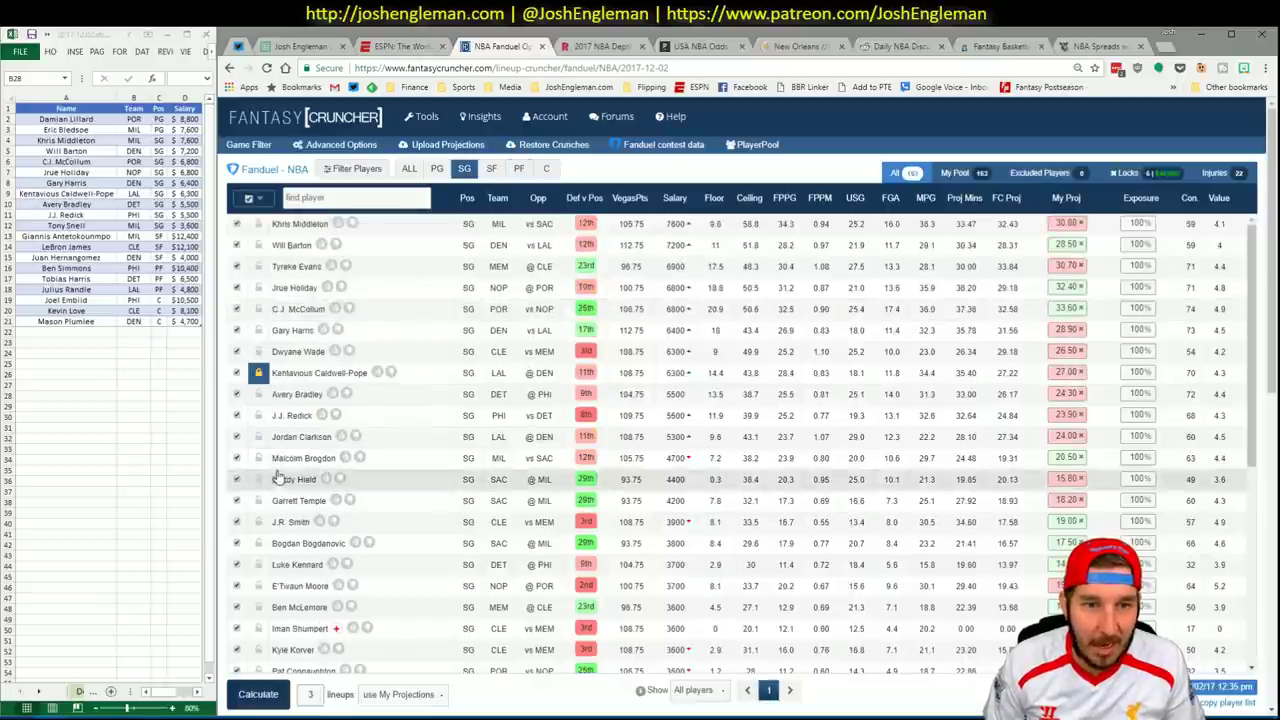
scroll(305, 513, "down", 3)
left_click(258, 492)
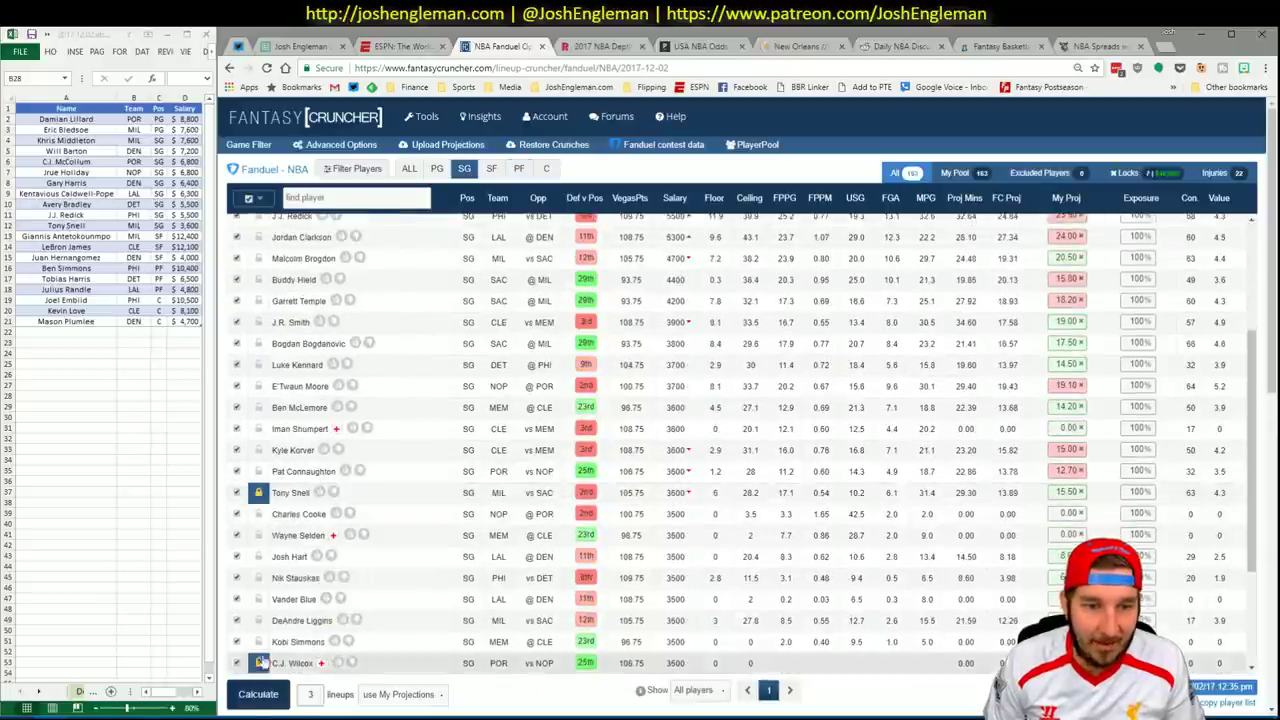
left_click(258, 694)
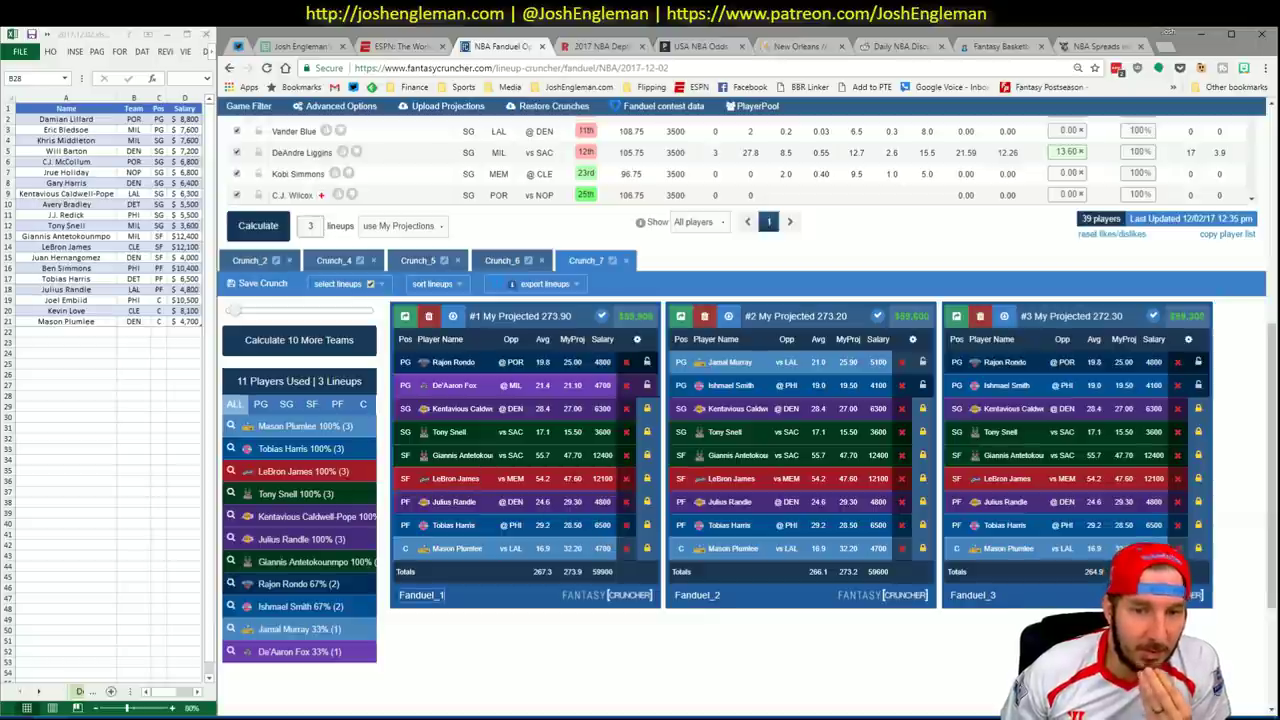
Lock LeBron James, Tony Snell and Kentavious Caldwell-Pope across all lineups and run a new crunch.
left_click(647, 478)
left_click(647, 431)
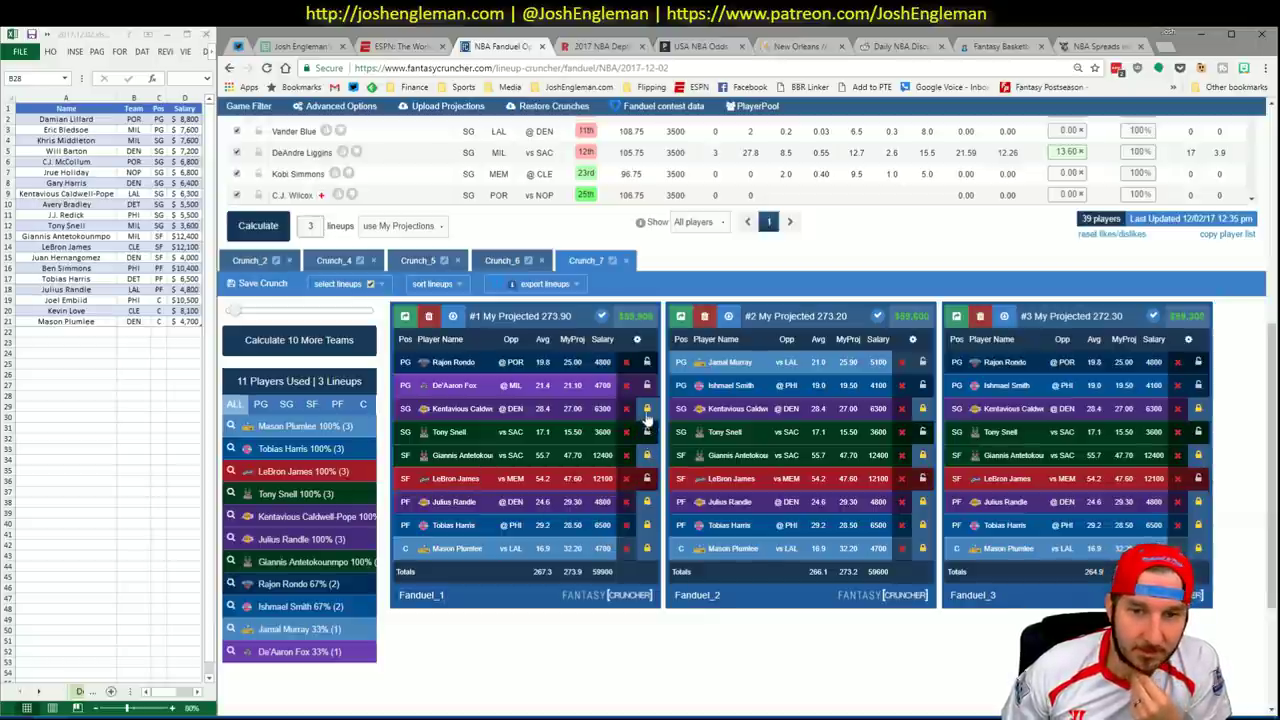
left_click(647, 409)
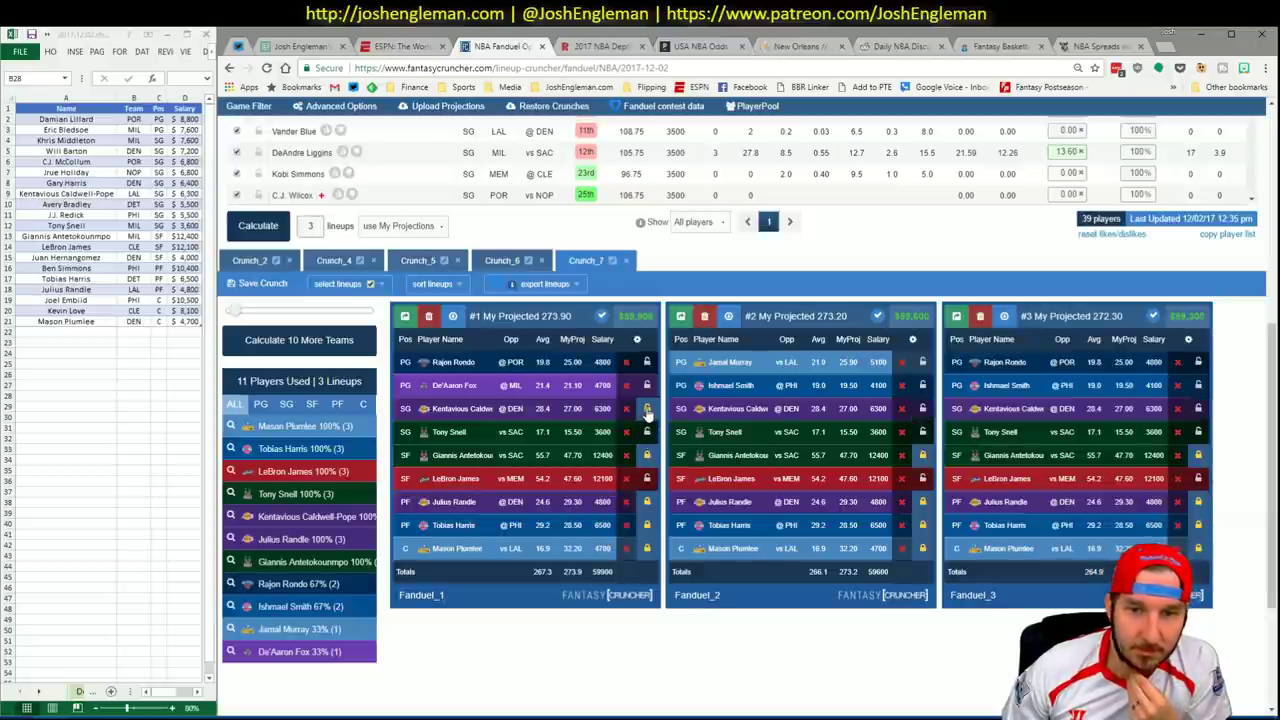
left_click(266, 230)
scroll(715, 660, "down", 2)
scroll(709, 657, "up", 2)
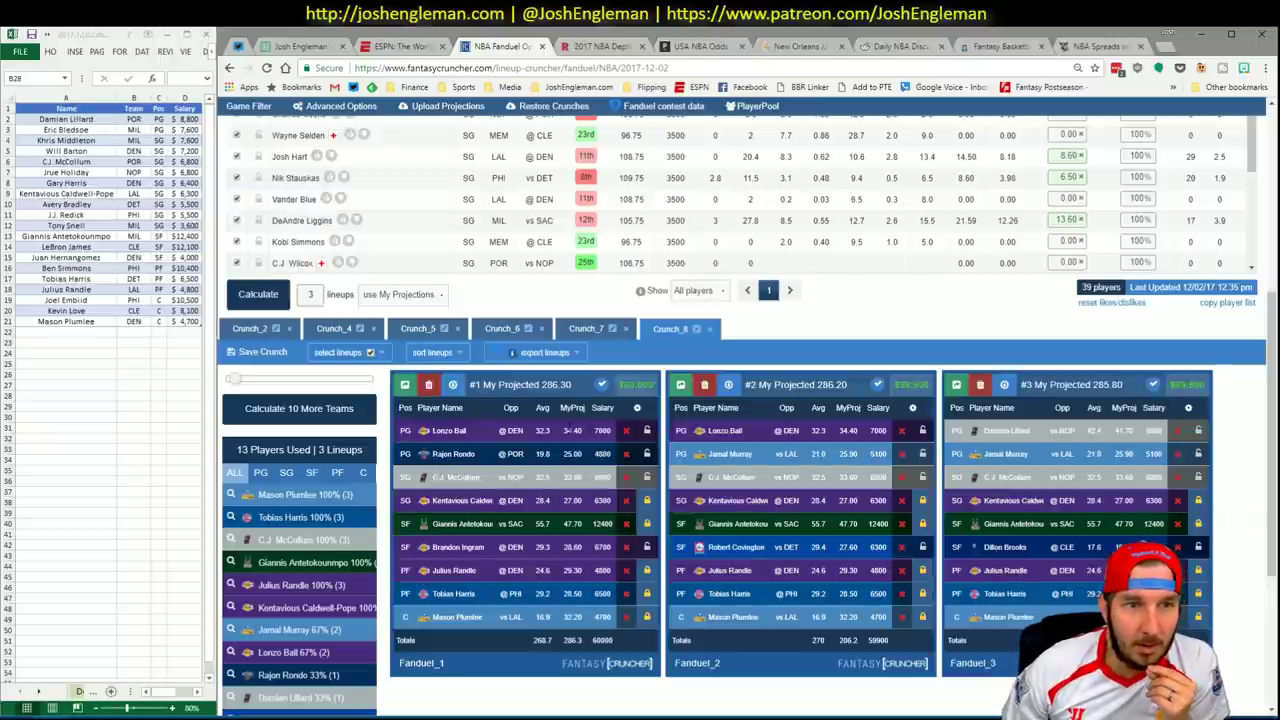
Filter to point guards and run a new crunch with Eric Bledsoe locked.
scroll(420, 277, "up", 5)
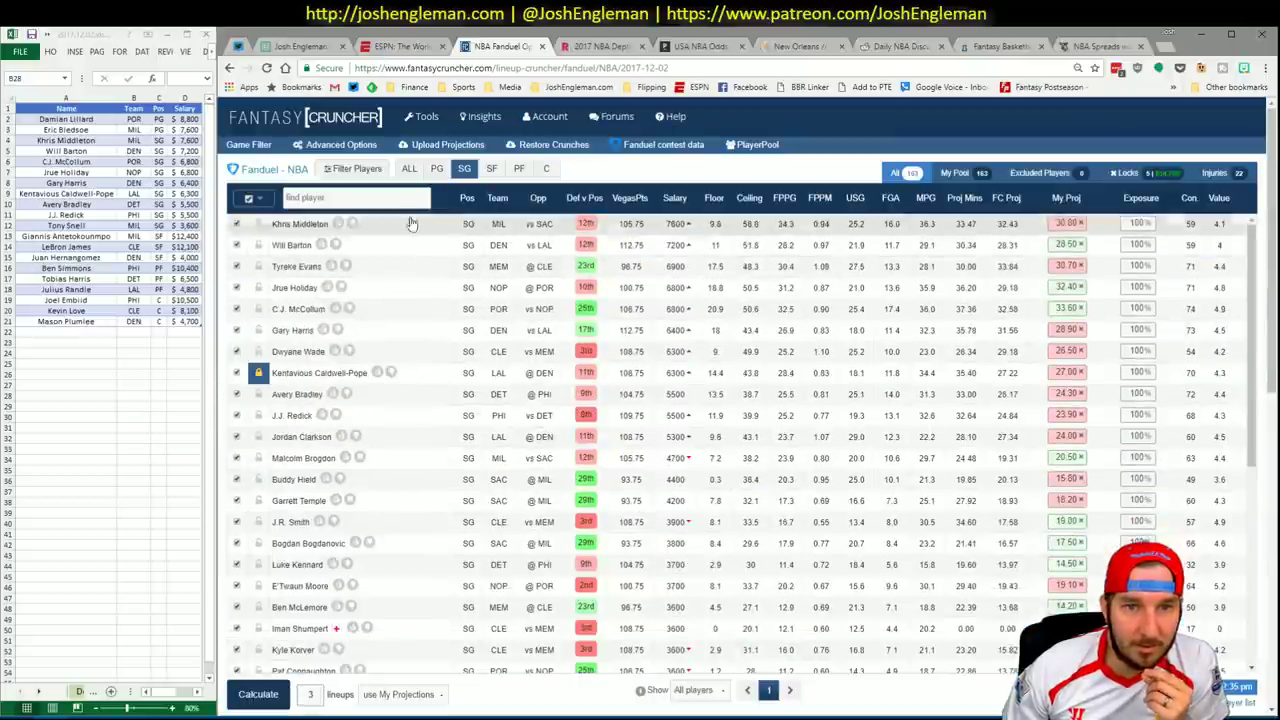
left_click(437, 168)
left_click(258, 246)
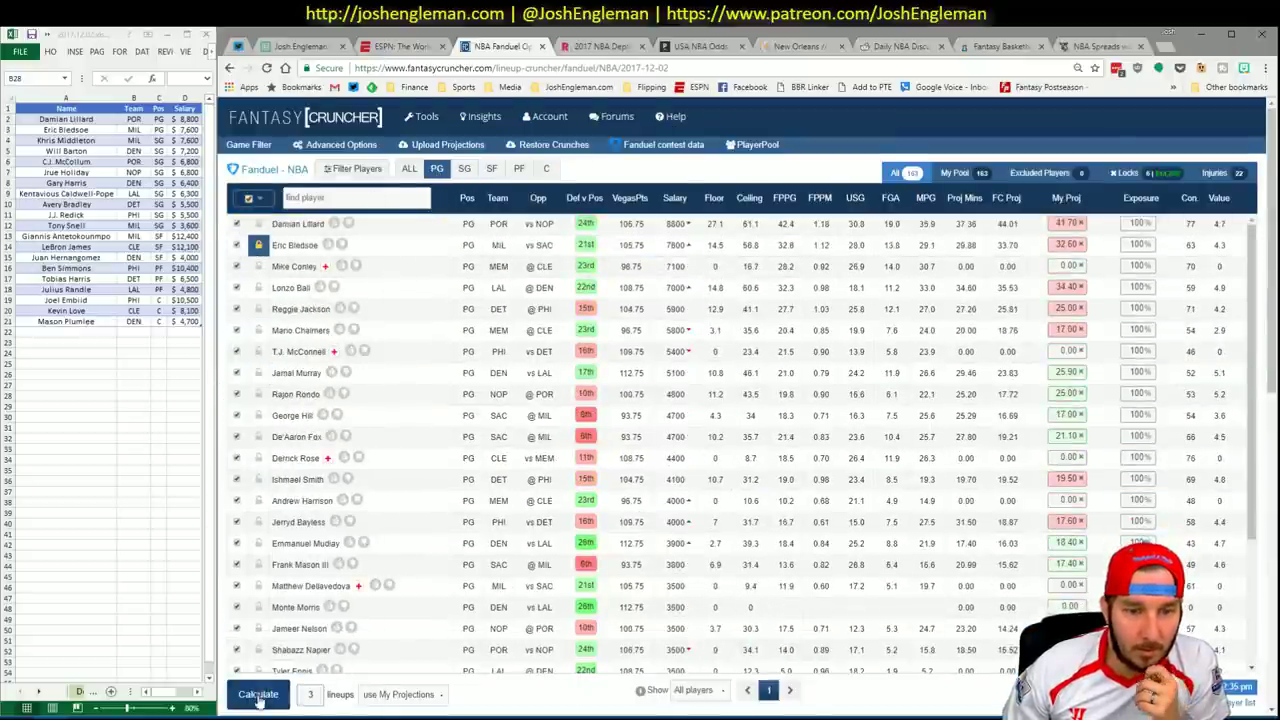
left_click(258, 694)
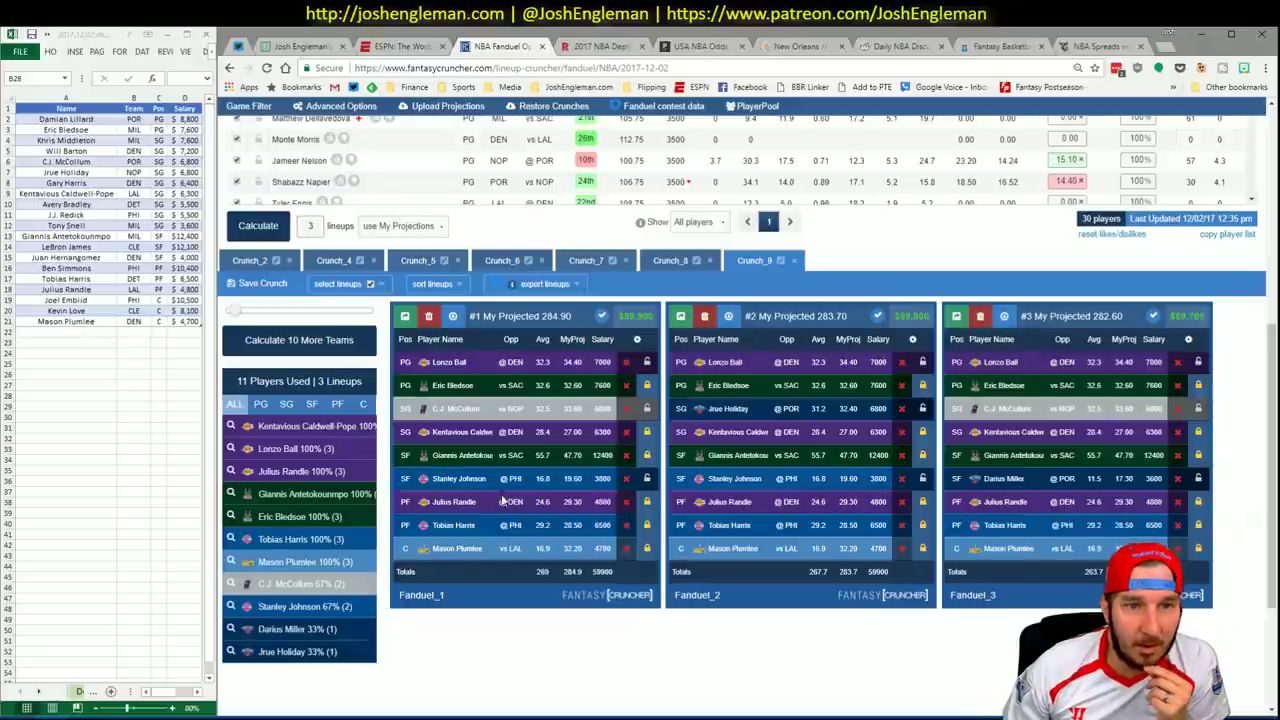
Filter to shooting guards and generate another three optimized lineups.
scroll(500, 497, "up", 2)
scroll(503, 497, "up", 3)
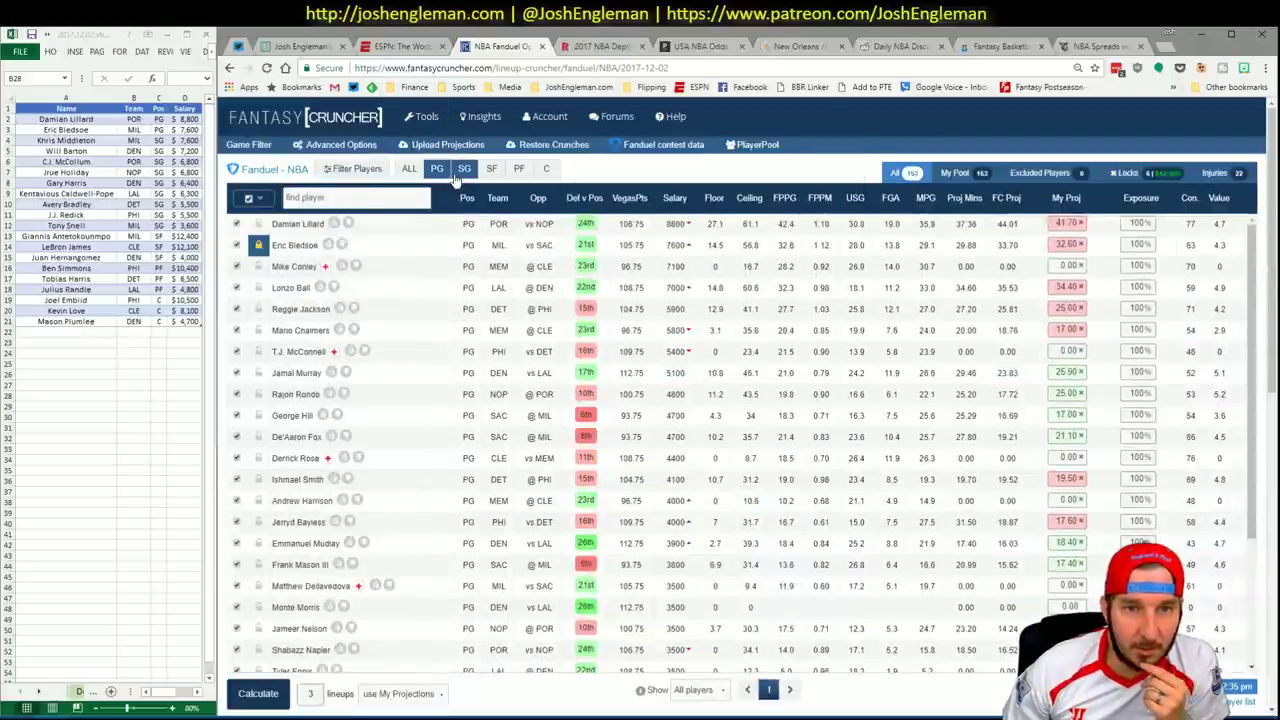
left_click(458, 172)
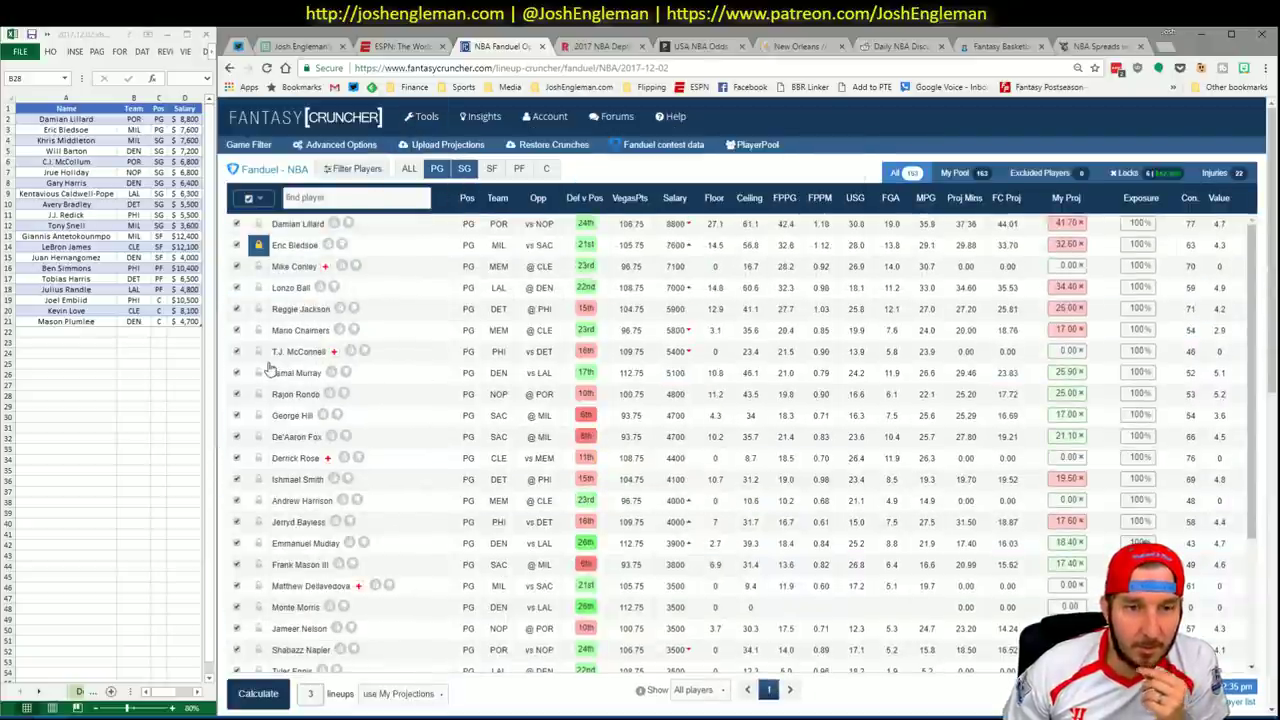
left_click(284, 692)
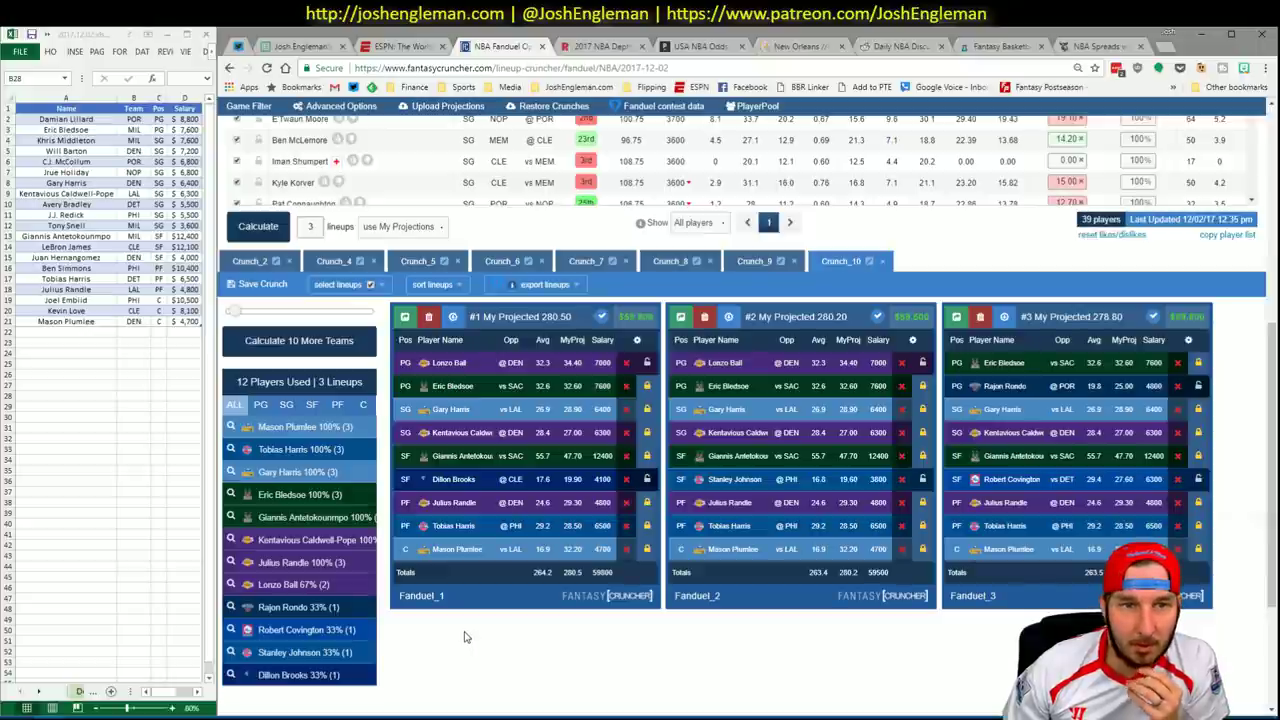
Check Jerryd Bayless's news among point guards and generate Crunch_11 with him in all lineups.
scroll(468, 632, "up", 1)
scroll(476, 610, "up", 5)
left_click(436, 170)
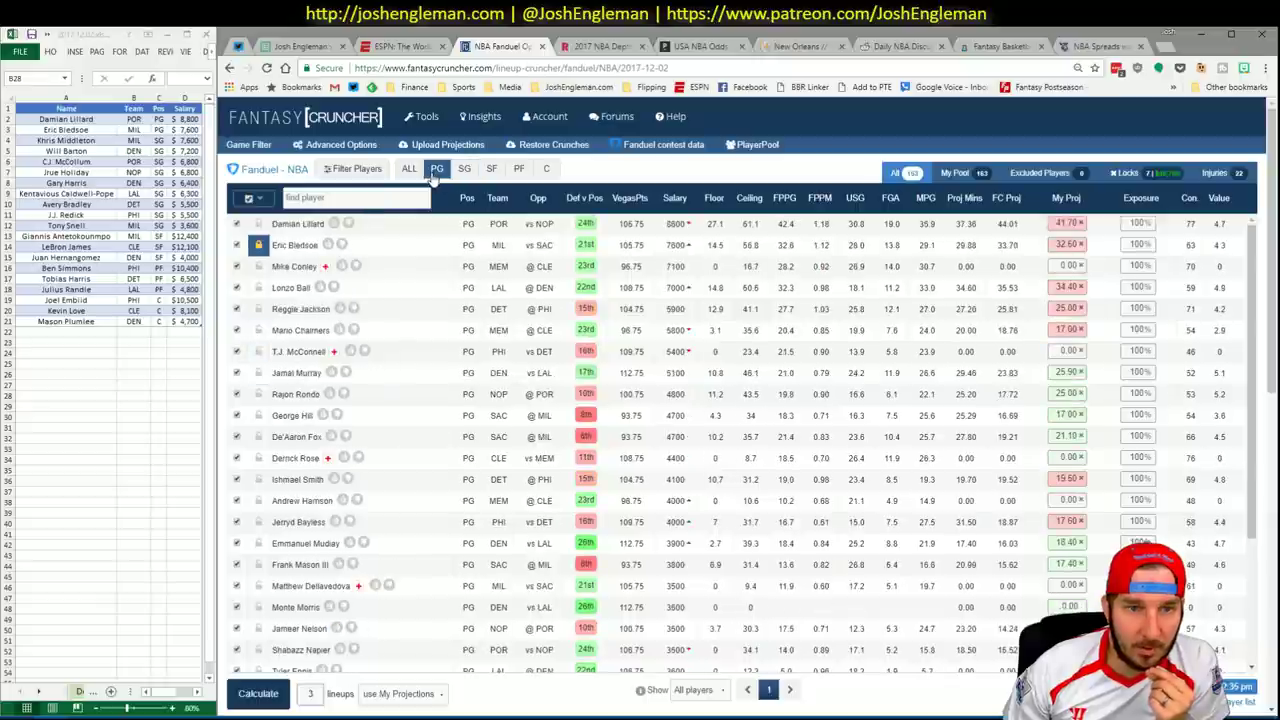
left_click(298, 522)
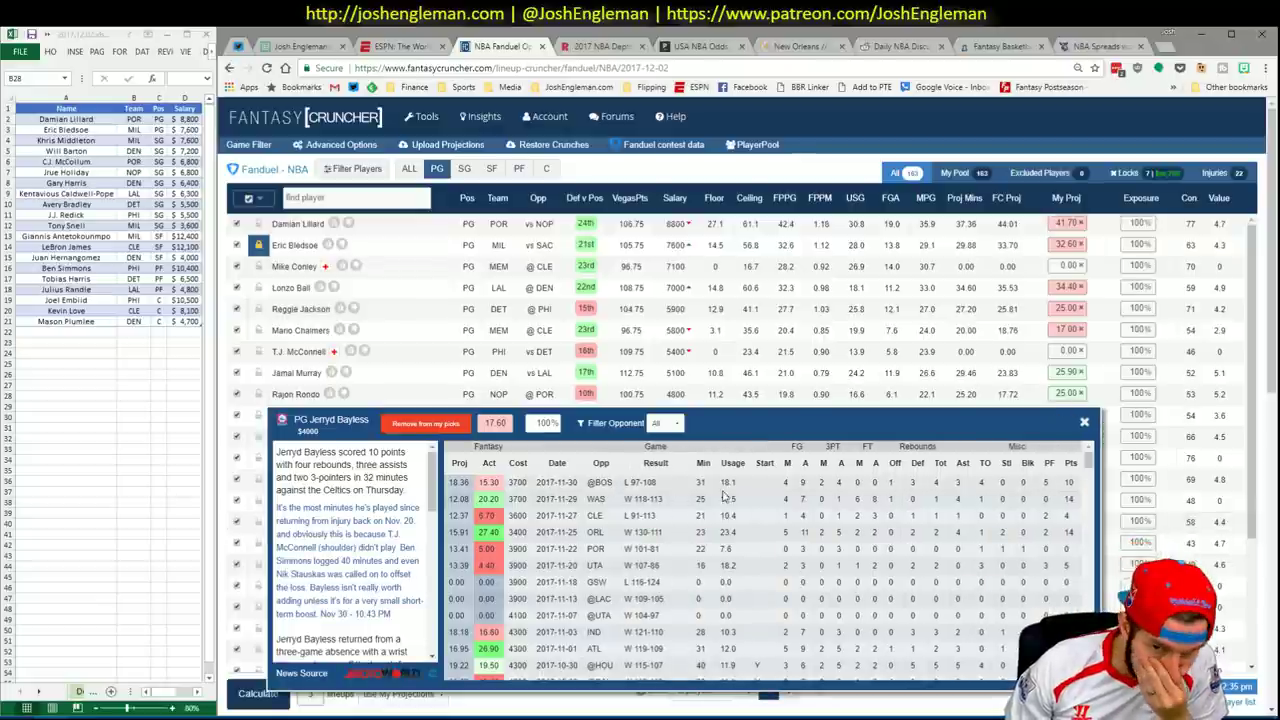
left_click(1084, 425)
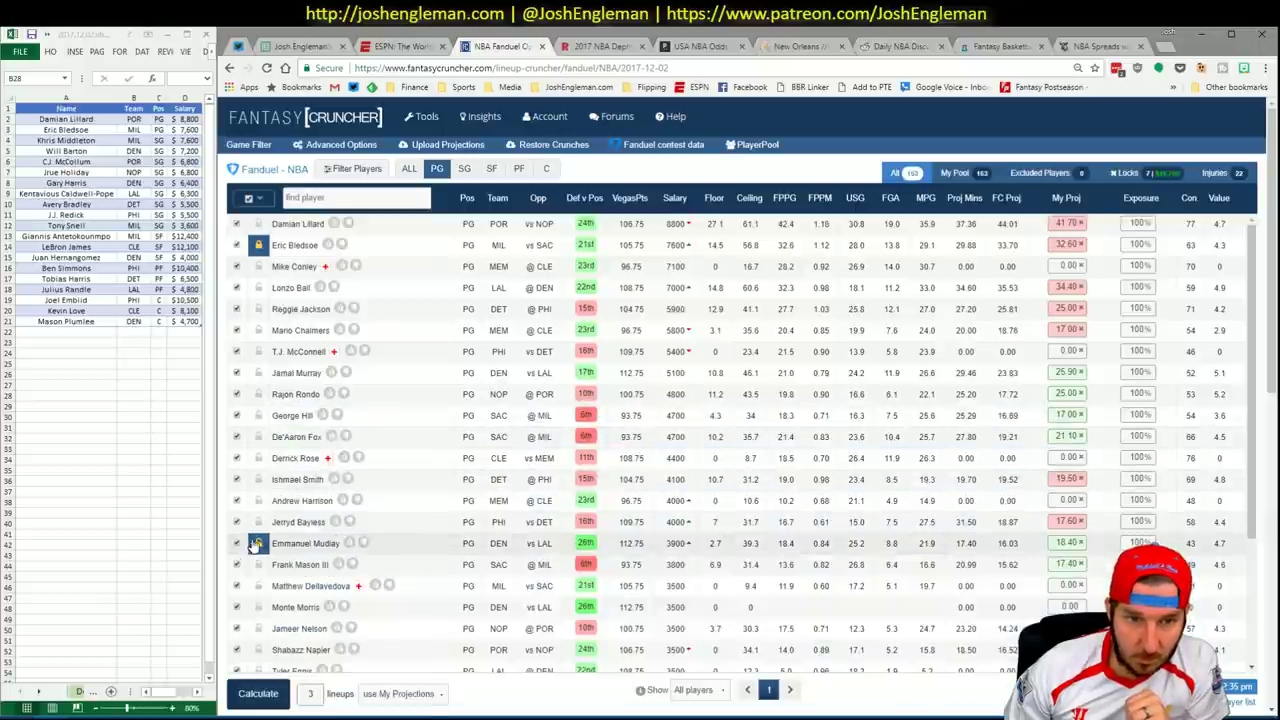
left_click(258, 693)
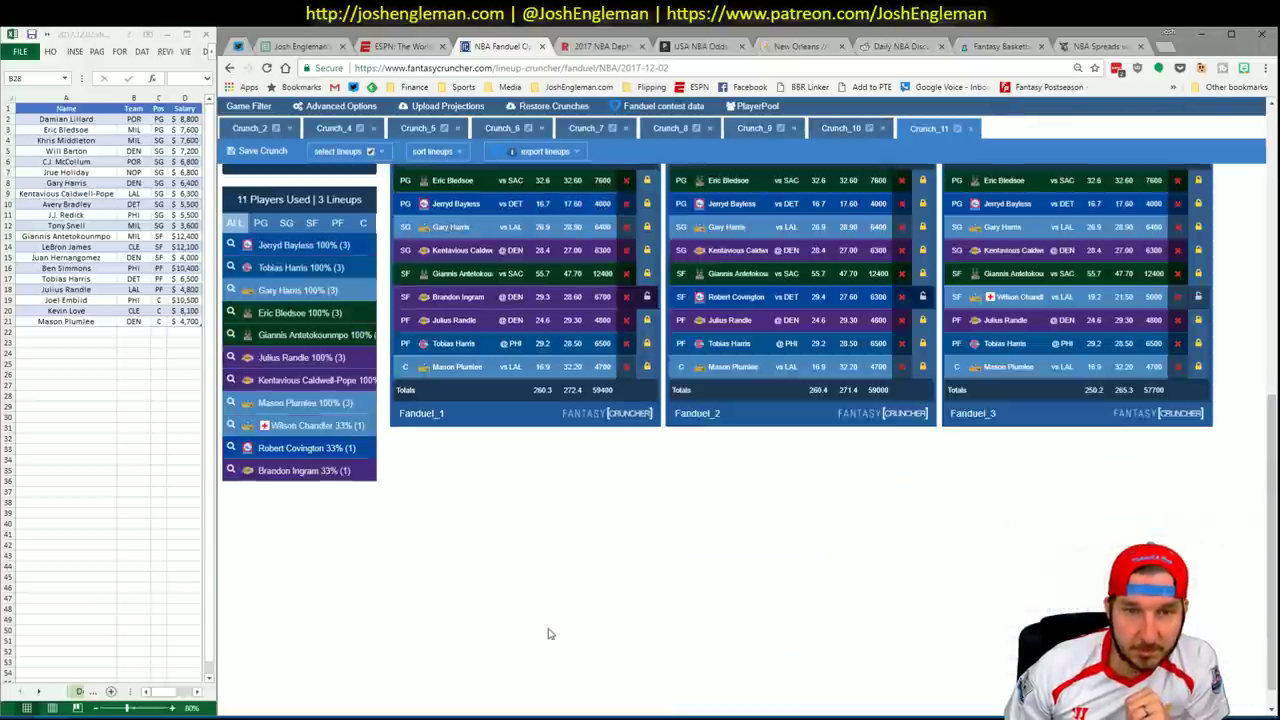
scroll(552, 626, "up", 2)
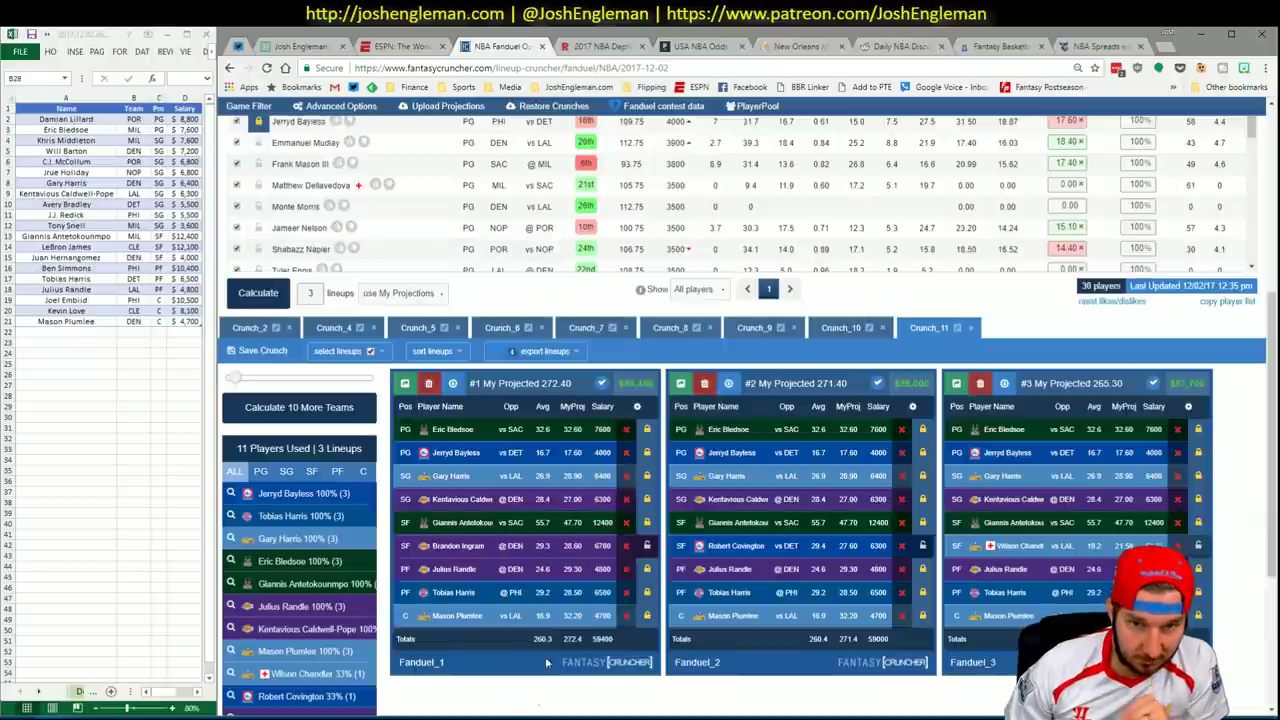
scroll(531, 700, "down", 1)
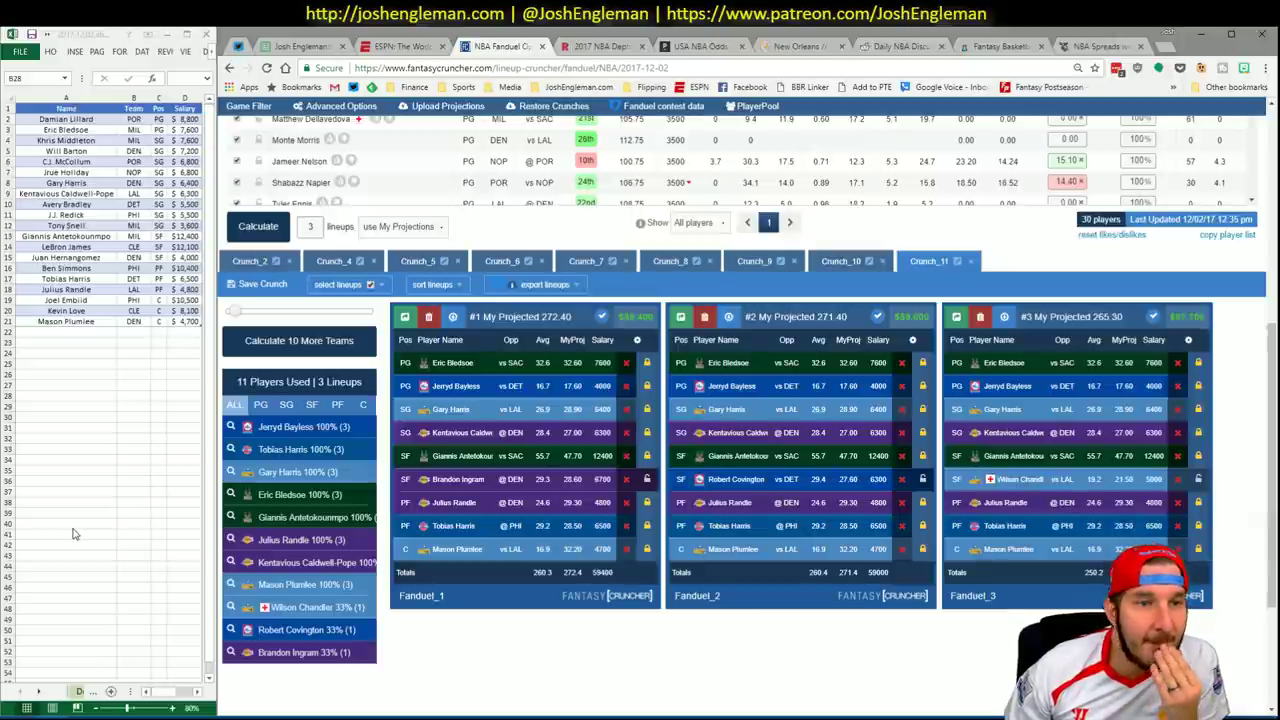
Select the Fanduel_1 lineup name, then bring the Excel workbook forward.
left_click(443, 598)
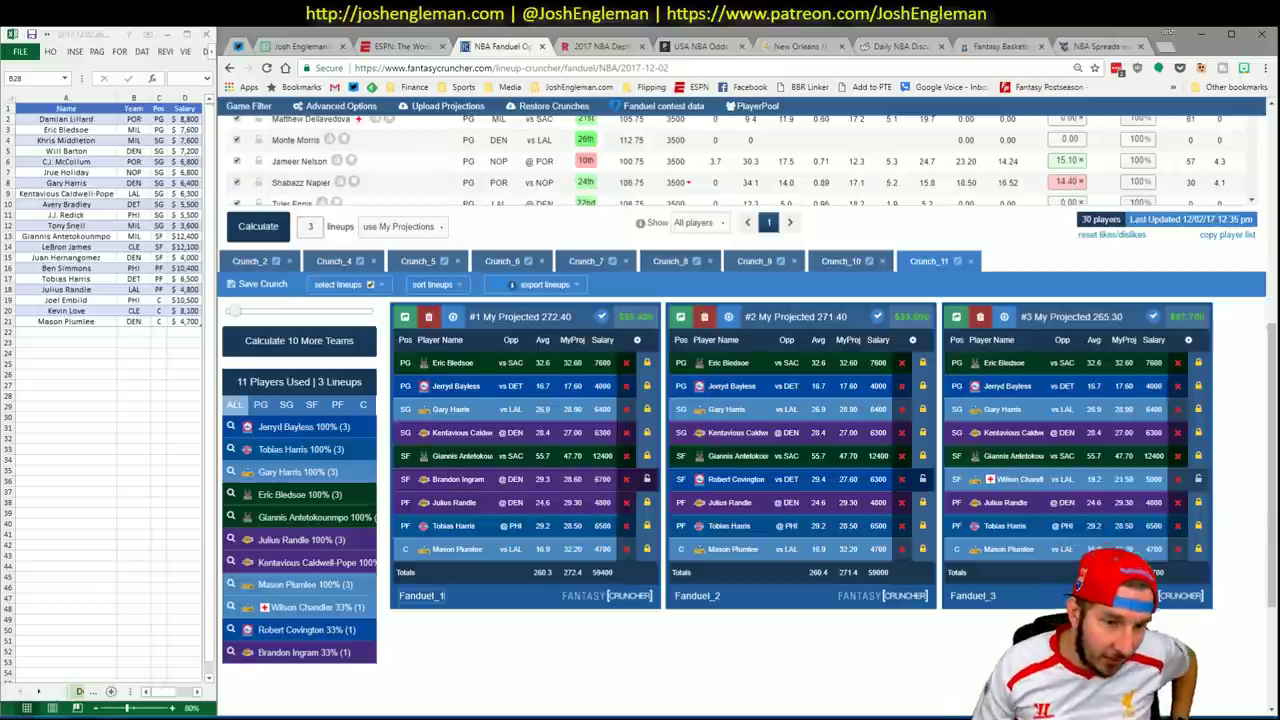
mouse_move(114, 714)
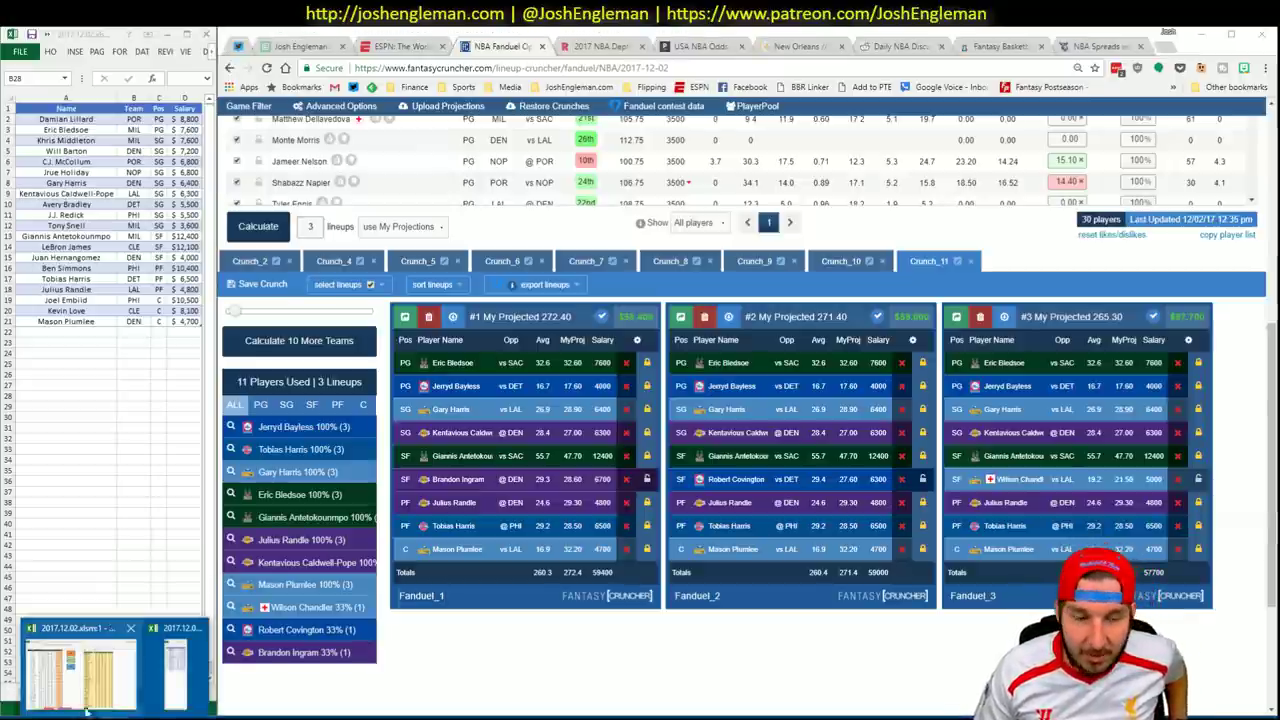
left_click(119, 653)
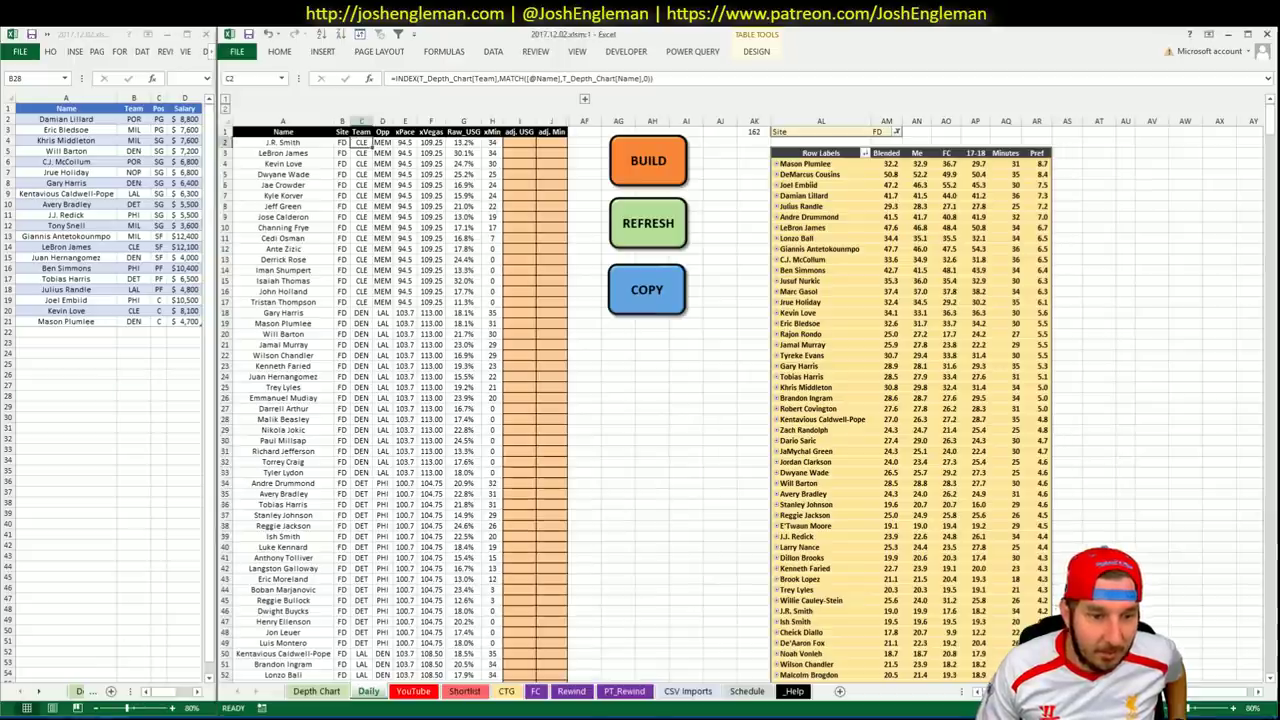
Open the YouTube sheet and review its FD and DK pivot tables of NOP players.
left_click(413, 691)
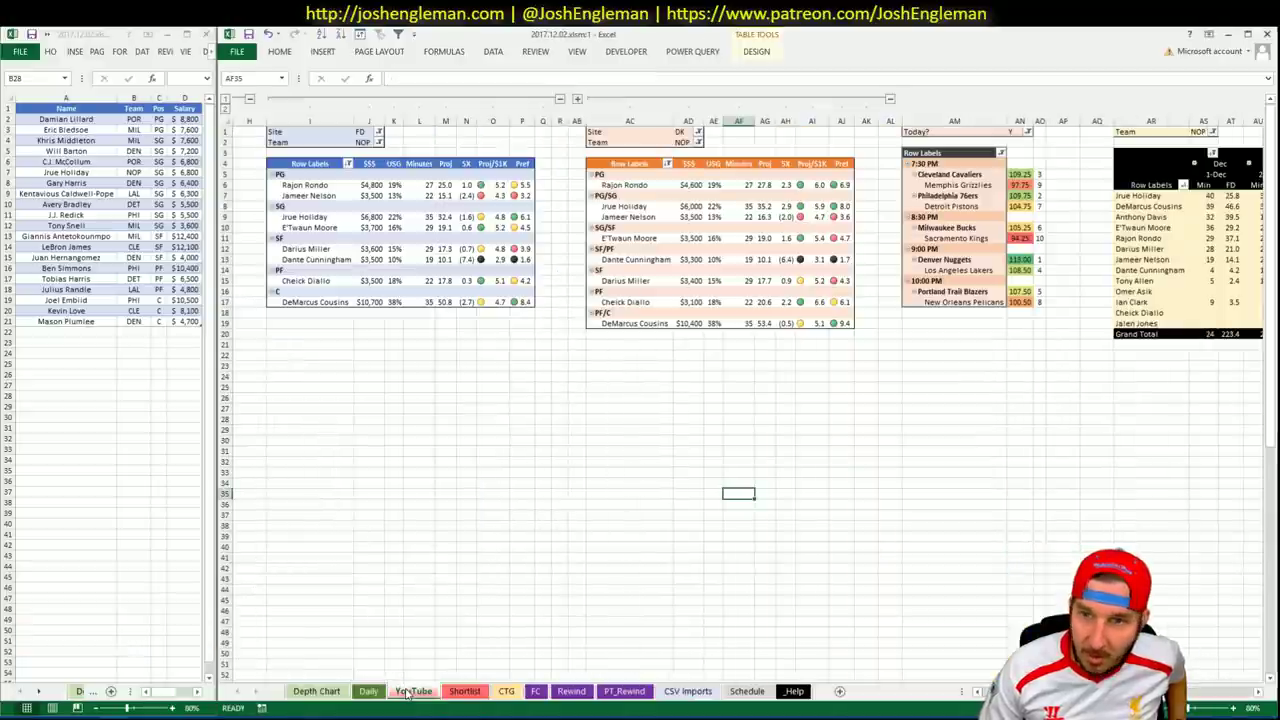
left_click(712, 514)
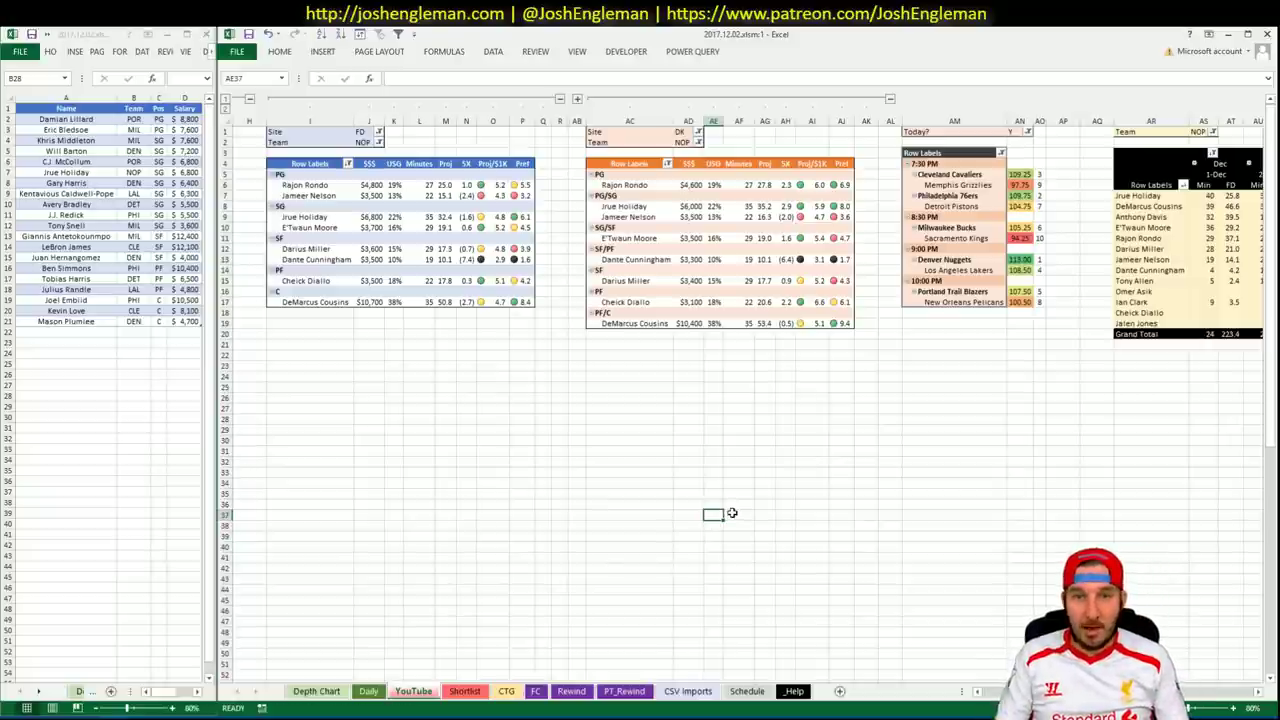
left_click(753, 481)
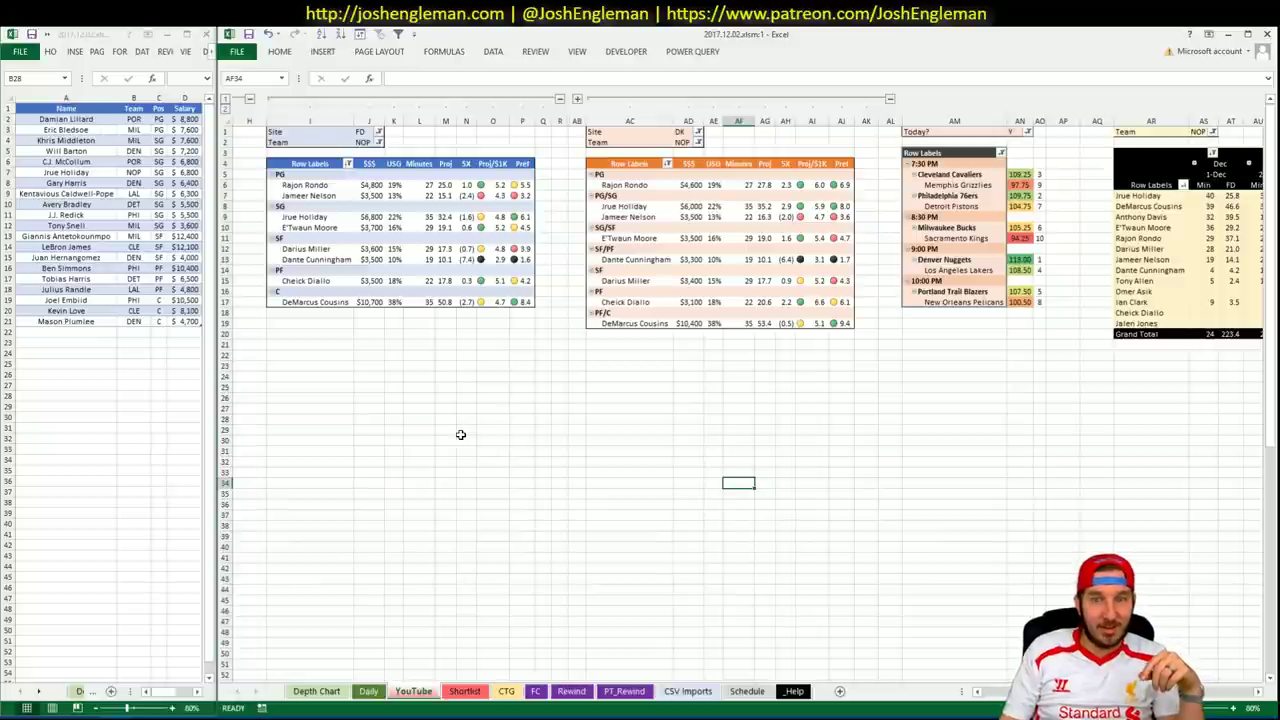
left_click(405, 397)
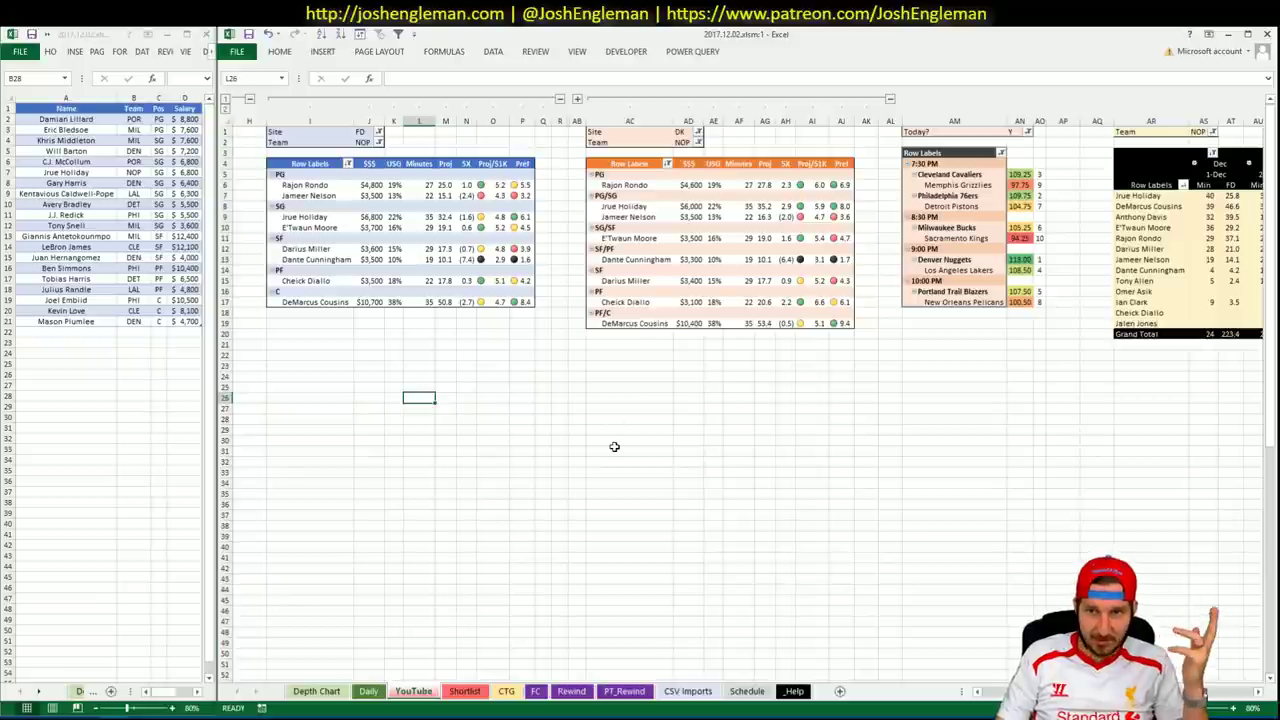
left_click(653, 356)
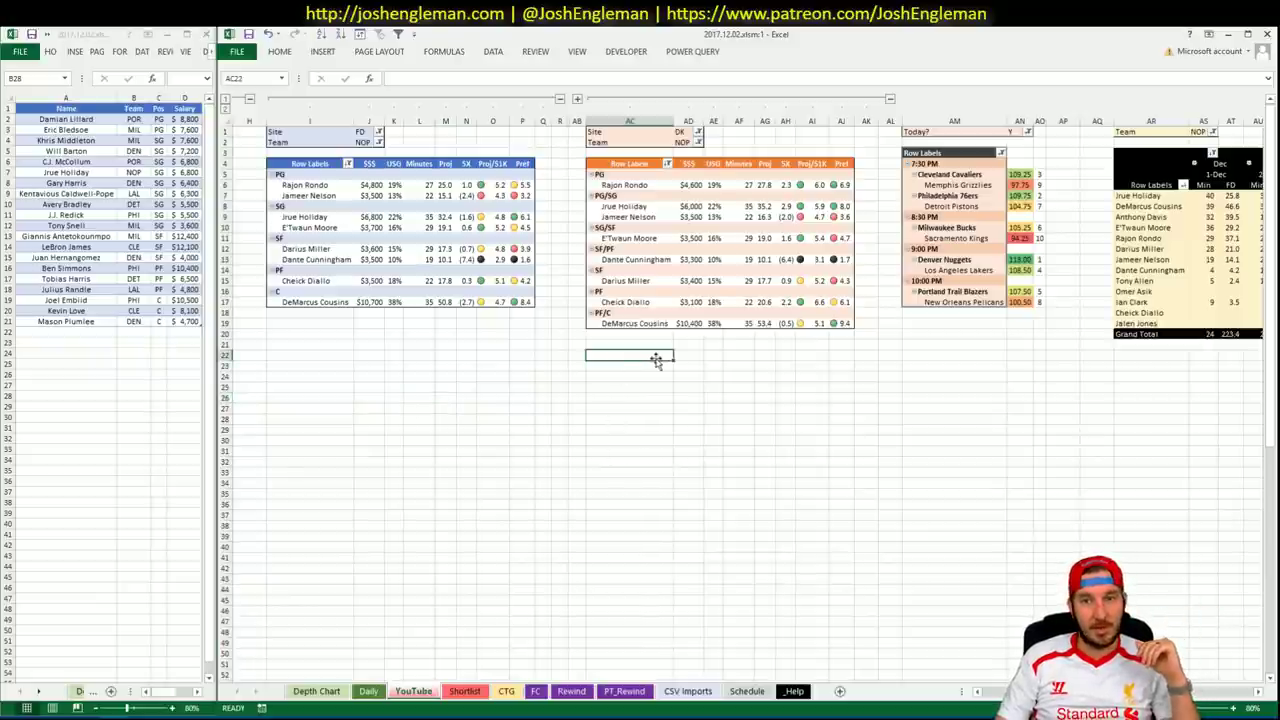